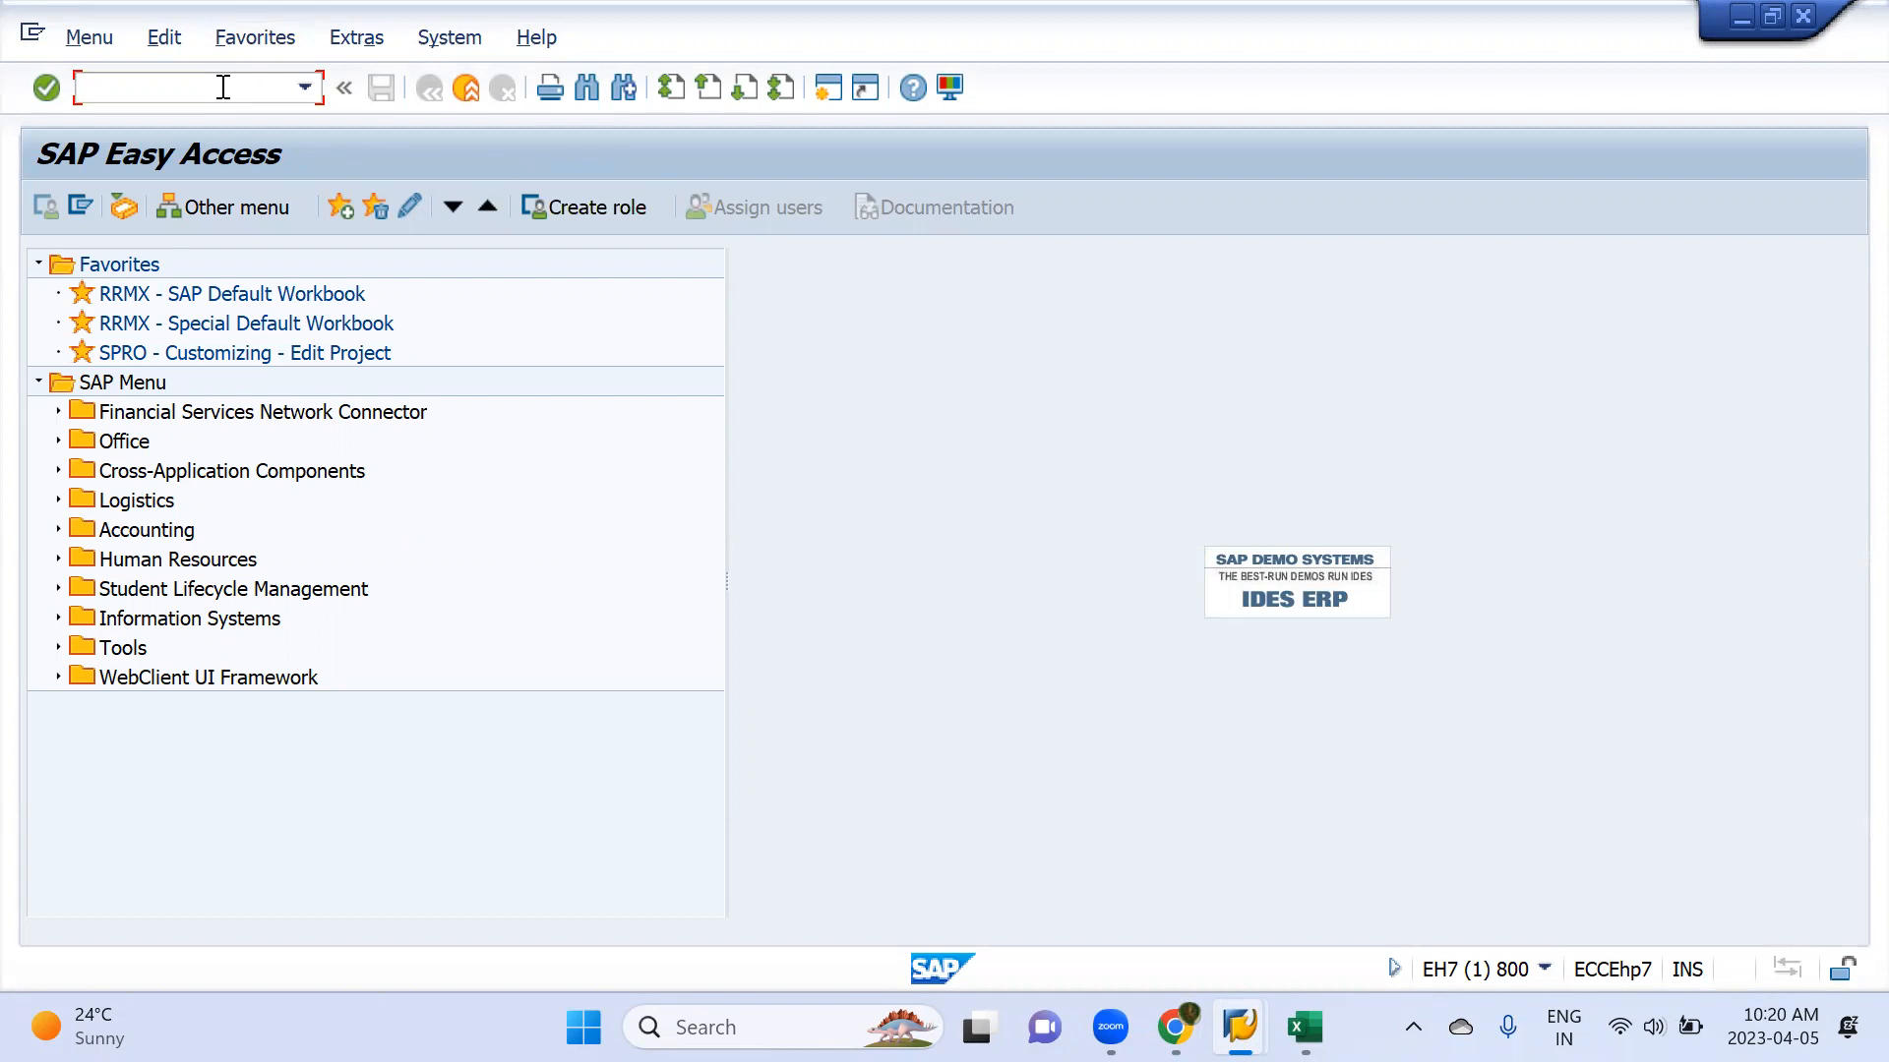
Open the G/L account line item display with transaction FBL3N and set the company code to MML1
type("fbl3n")
key("Return")
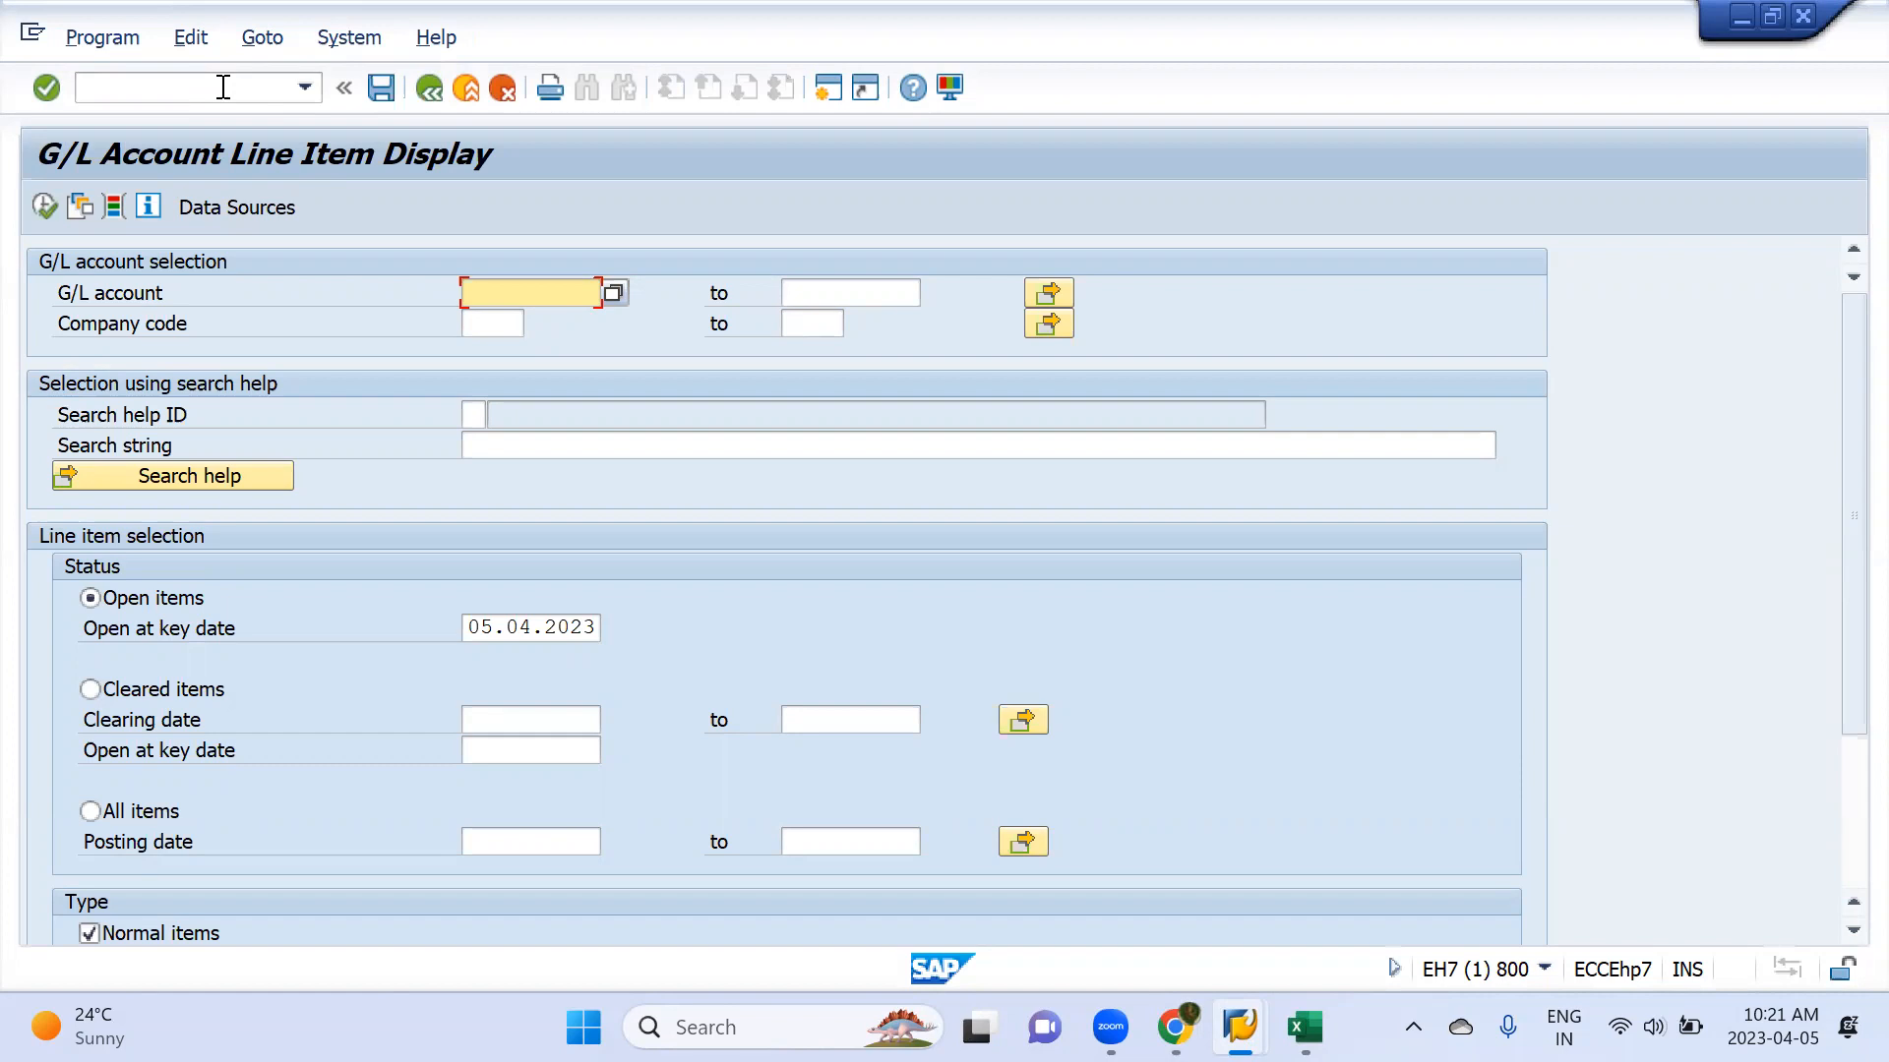
left_click(476, 317)
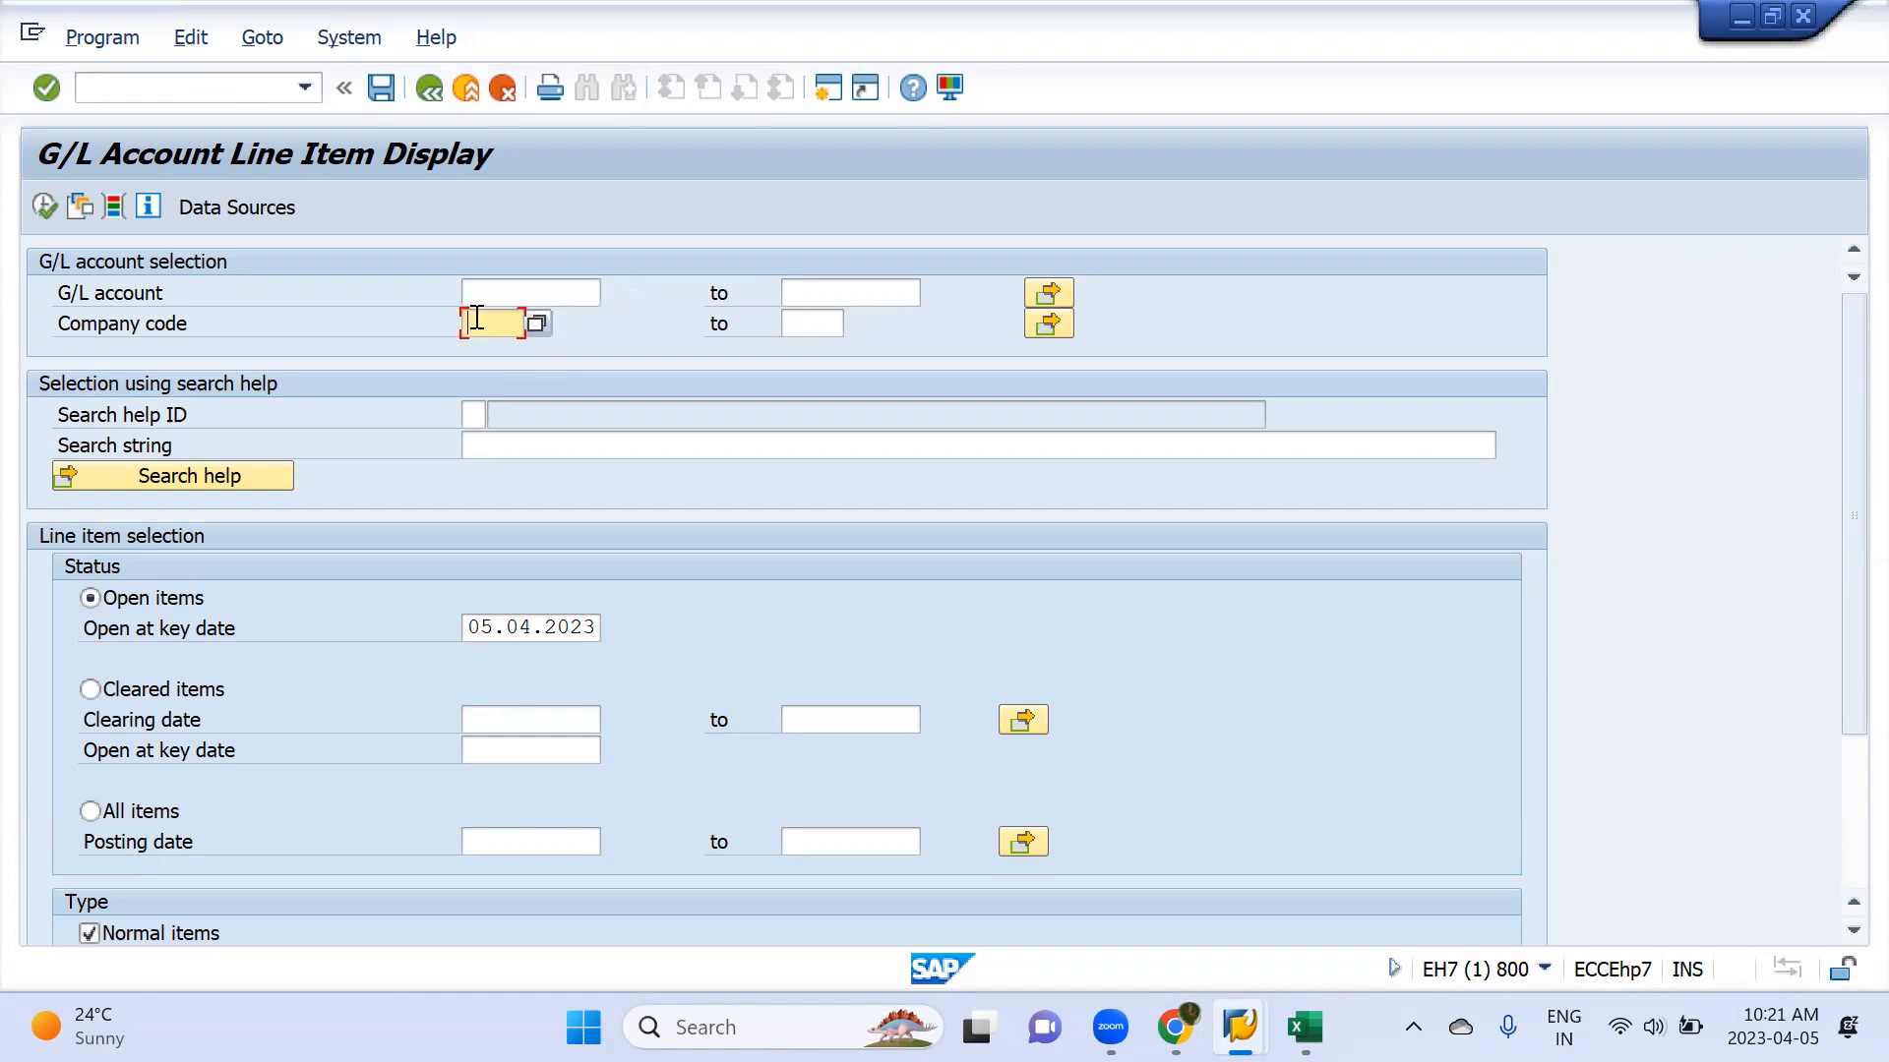
type("mml1")
key("Tab")
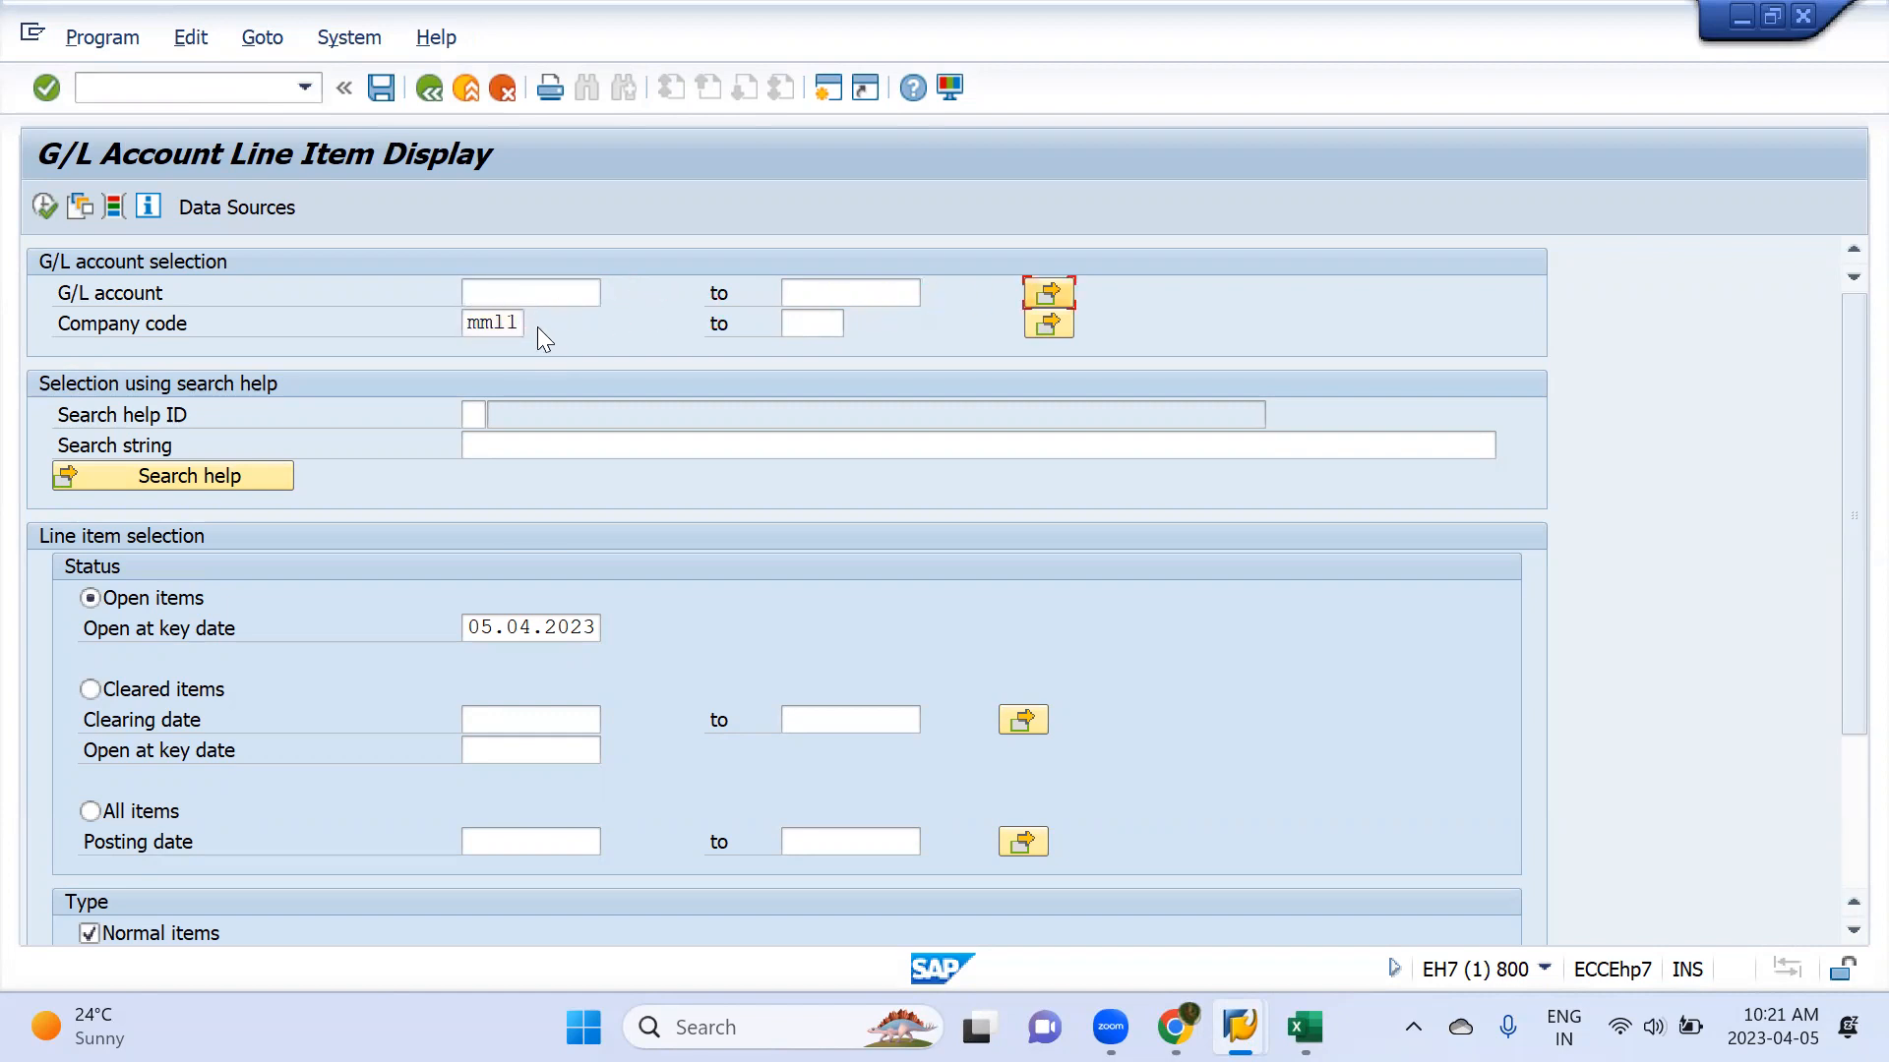
key("Return")
key("Escape")
Search for the G/L accounts in chart of accounts MML1 and close the list without choosing one
left_click(519, 296)
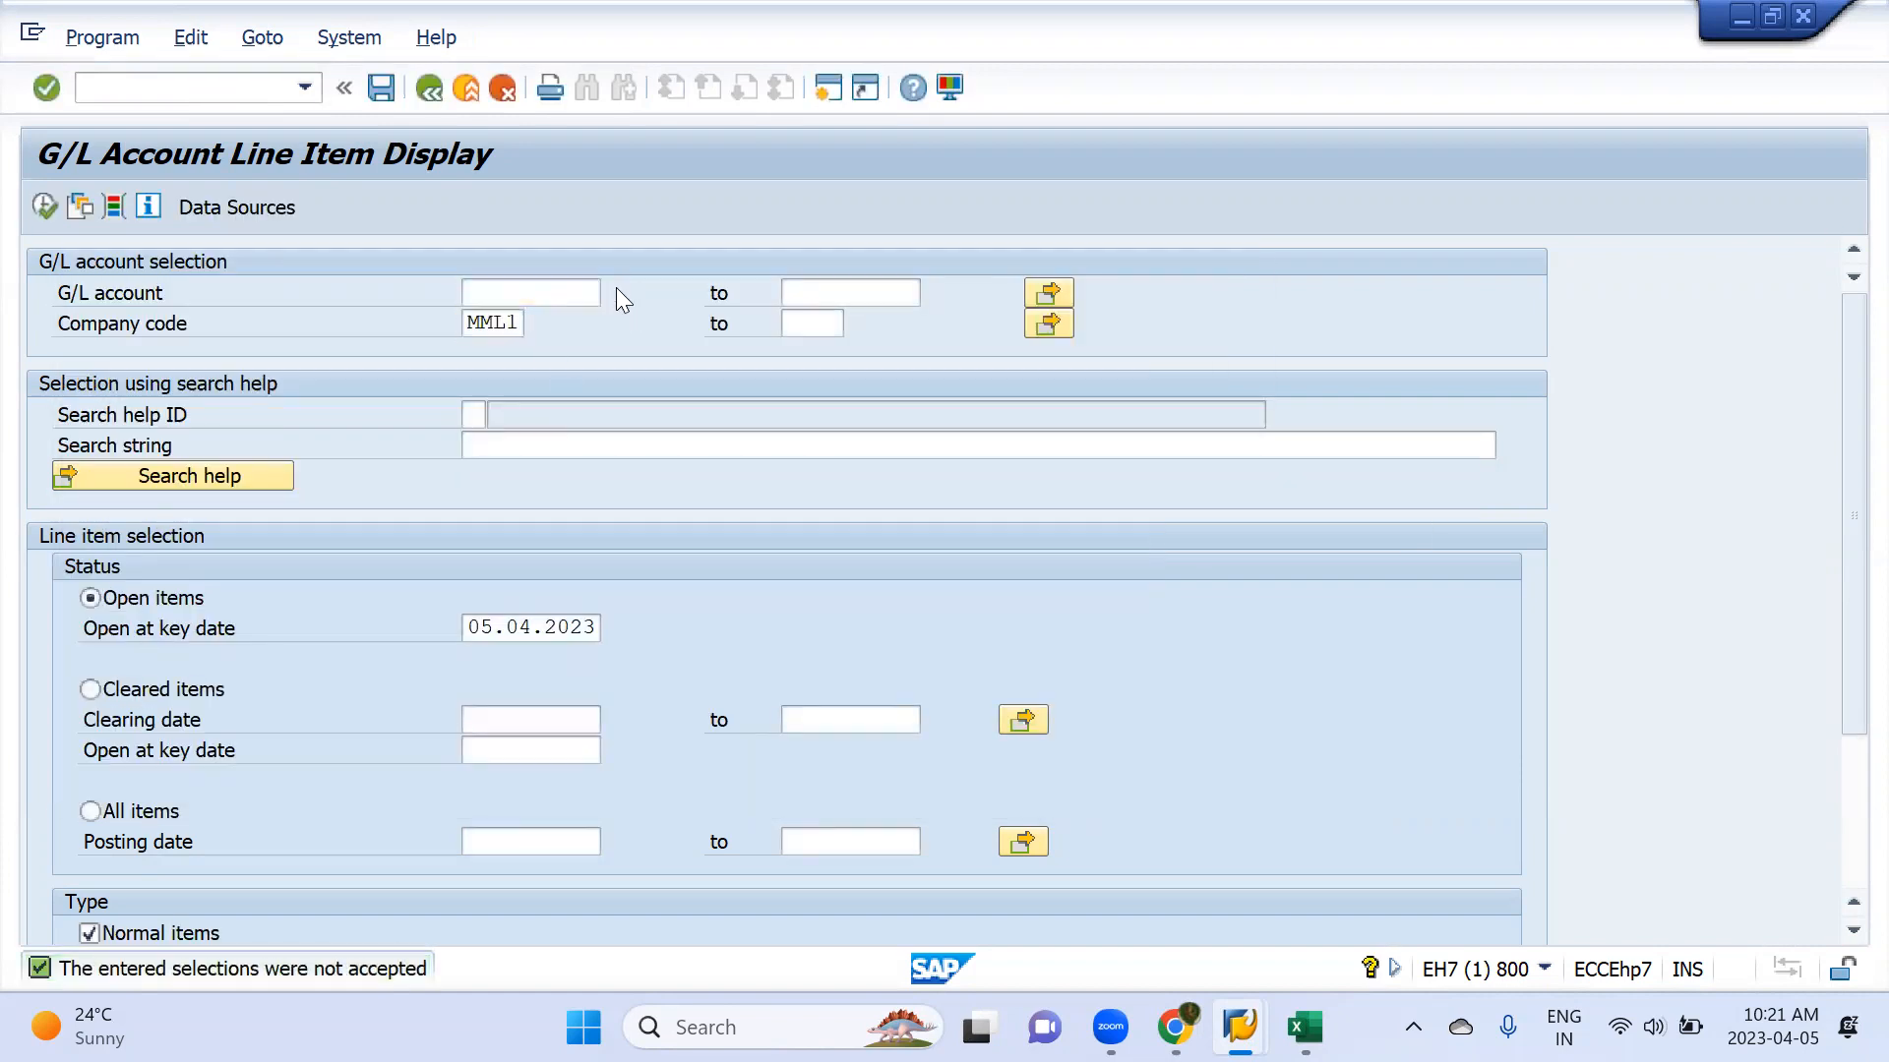
key("F4")
key("Tab")
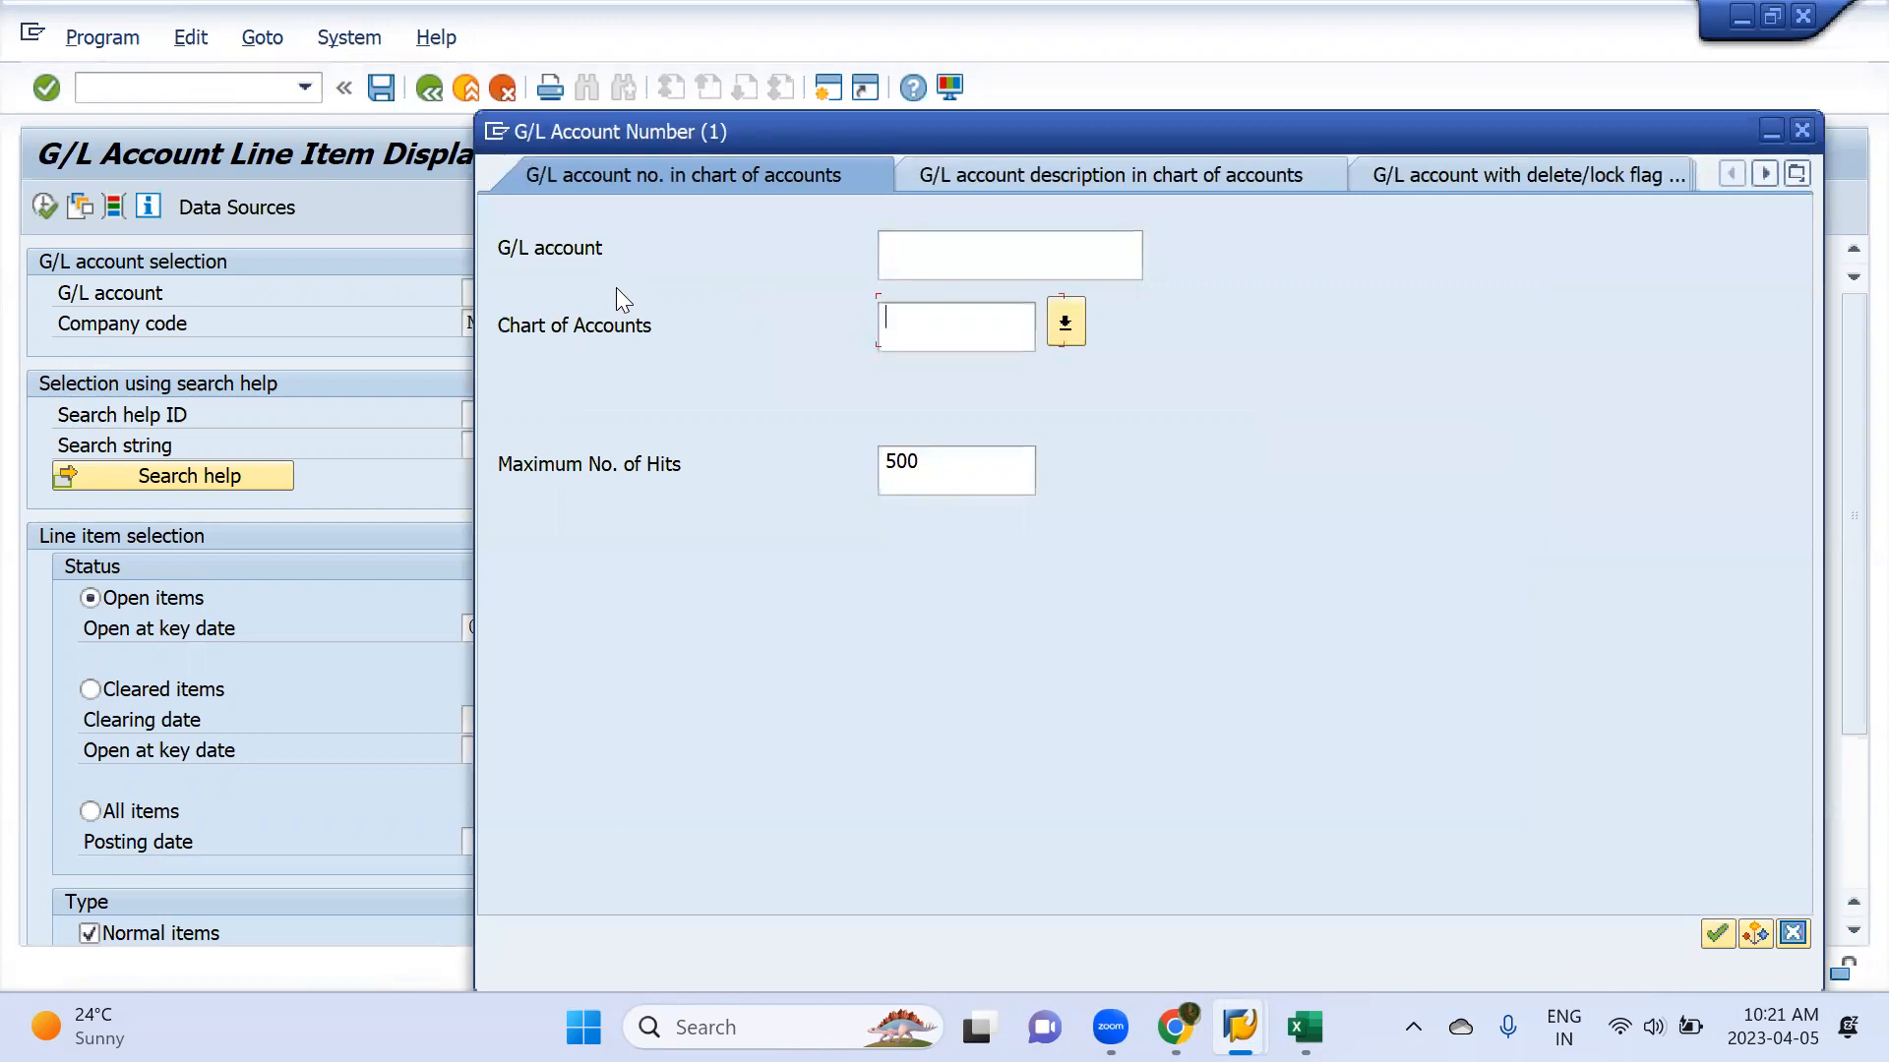
type("mml1")
key("Return")
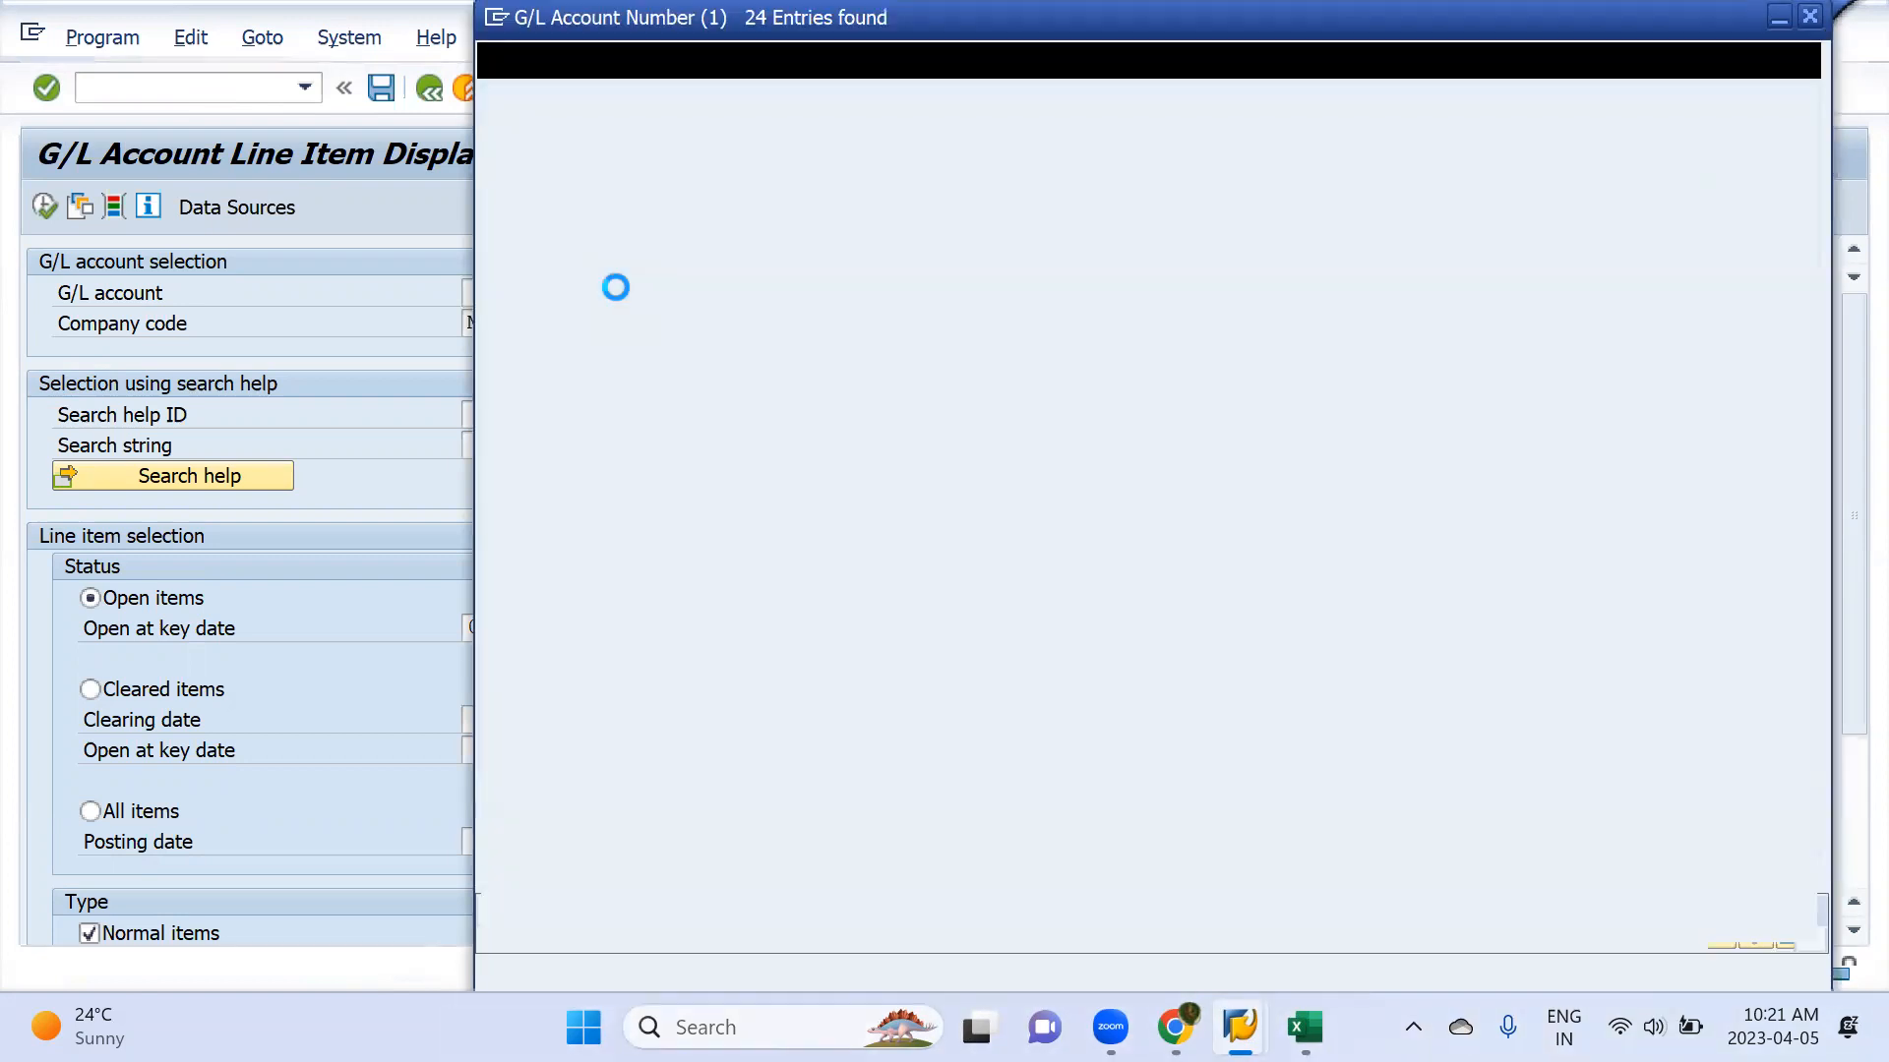
key("Escape")
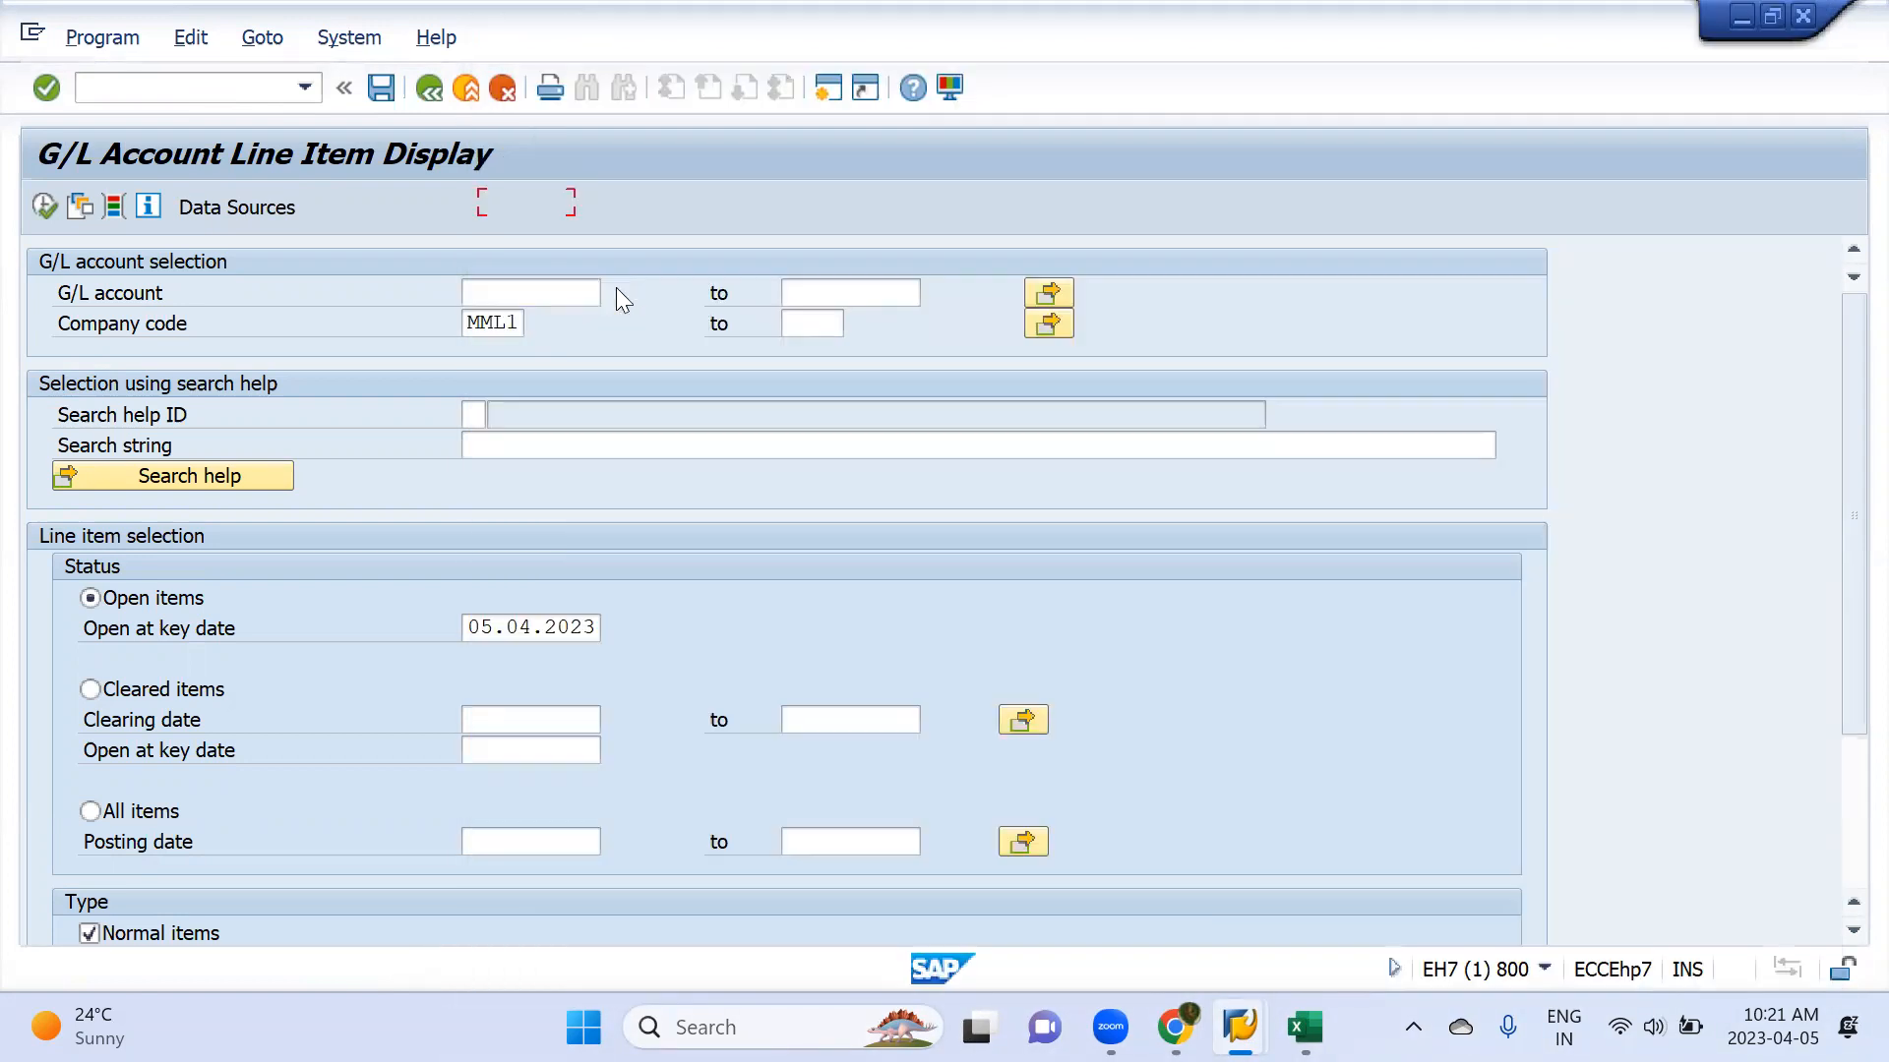
Switch to the vendor line item display with transaction FBL1N and set the company code to MML1
left_click(227, 94)
type("/nfbl1")
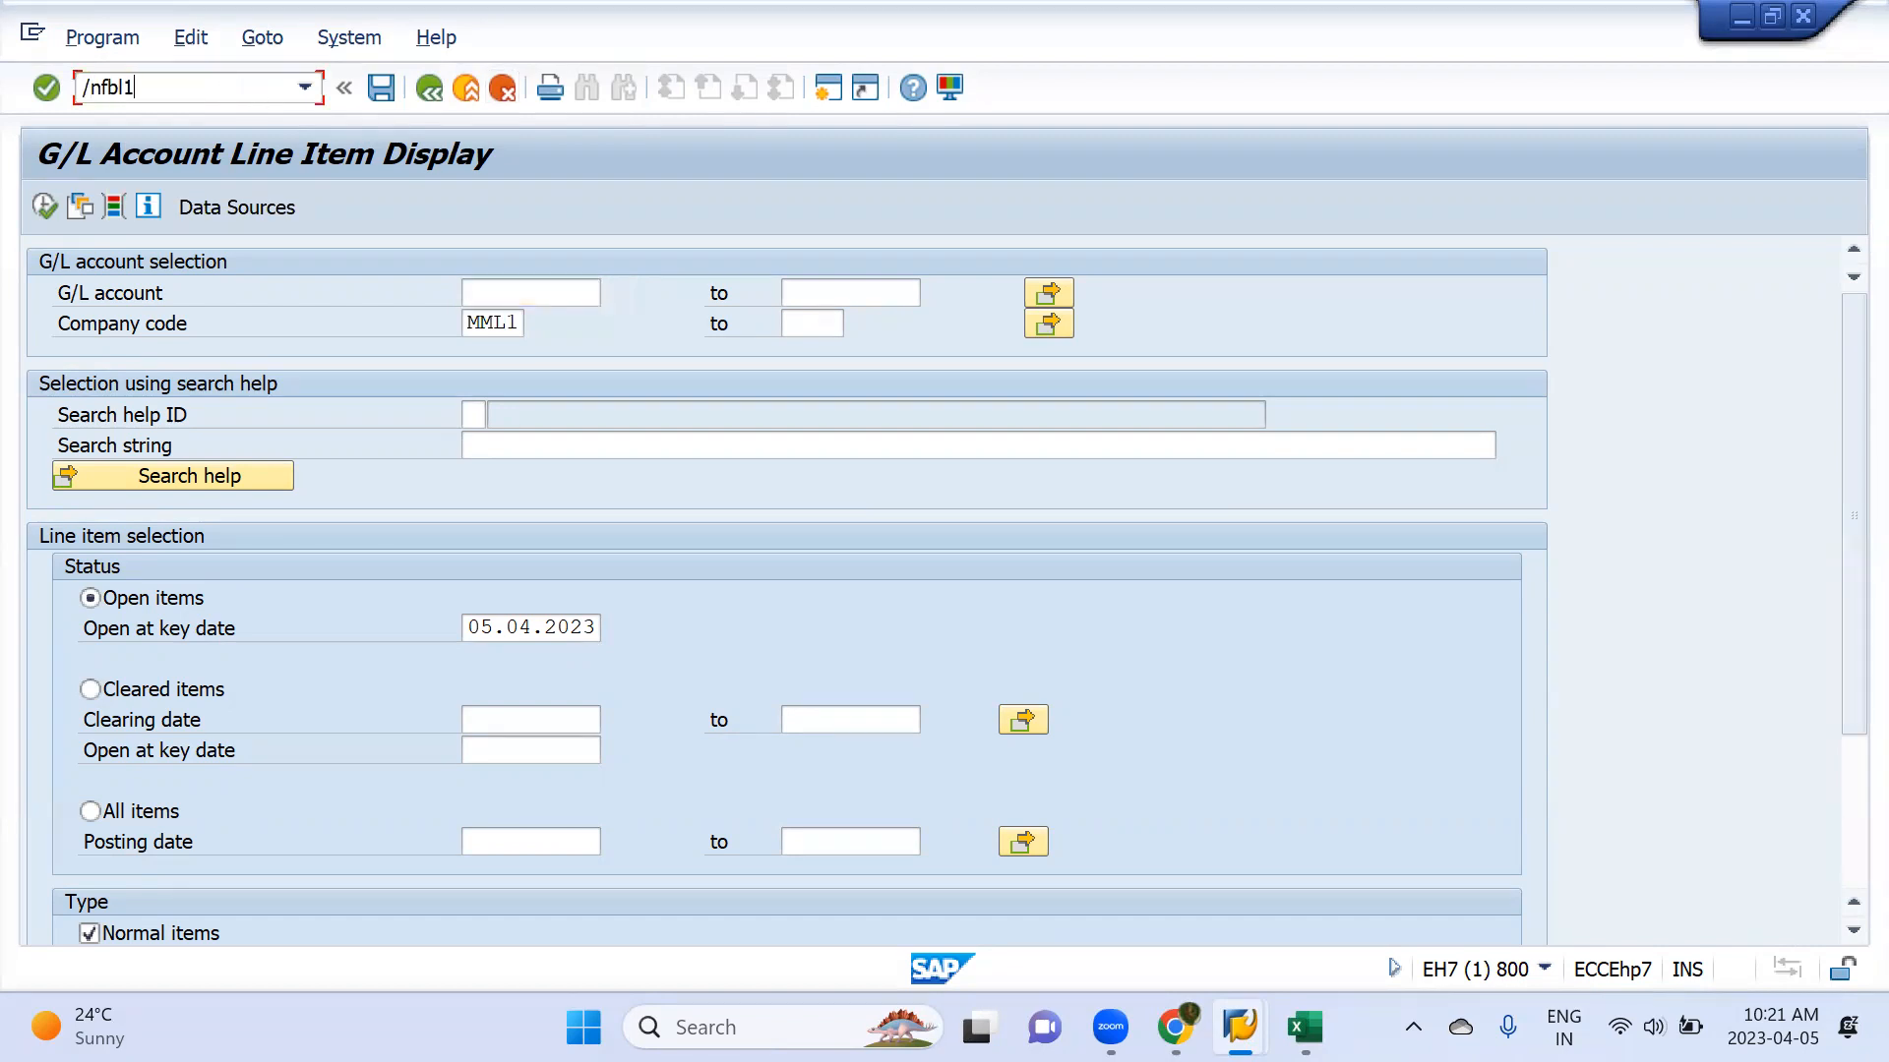
key("Return")
key("Tab")
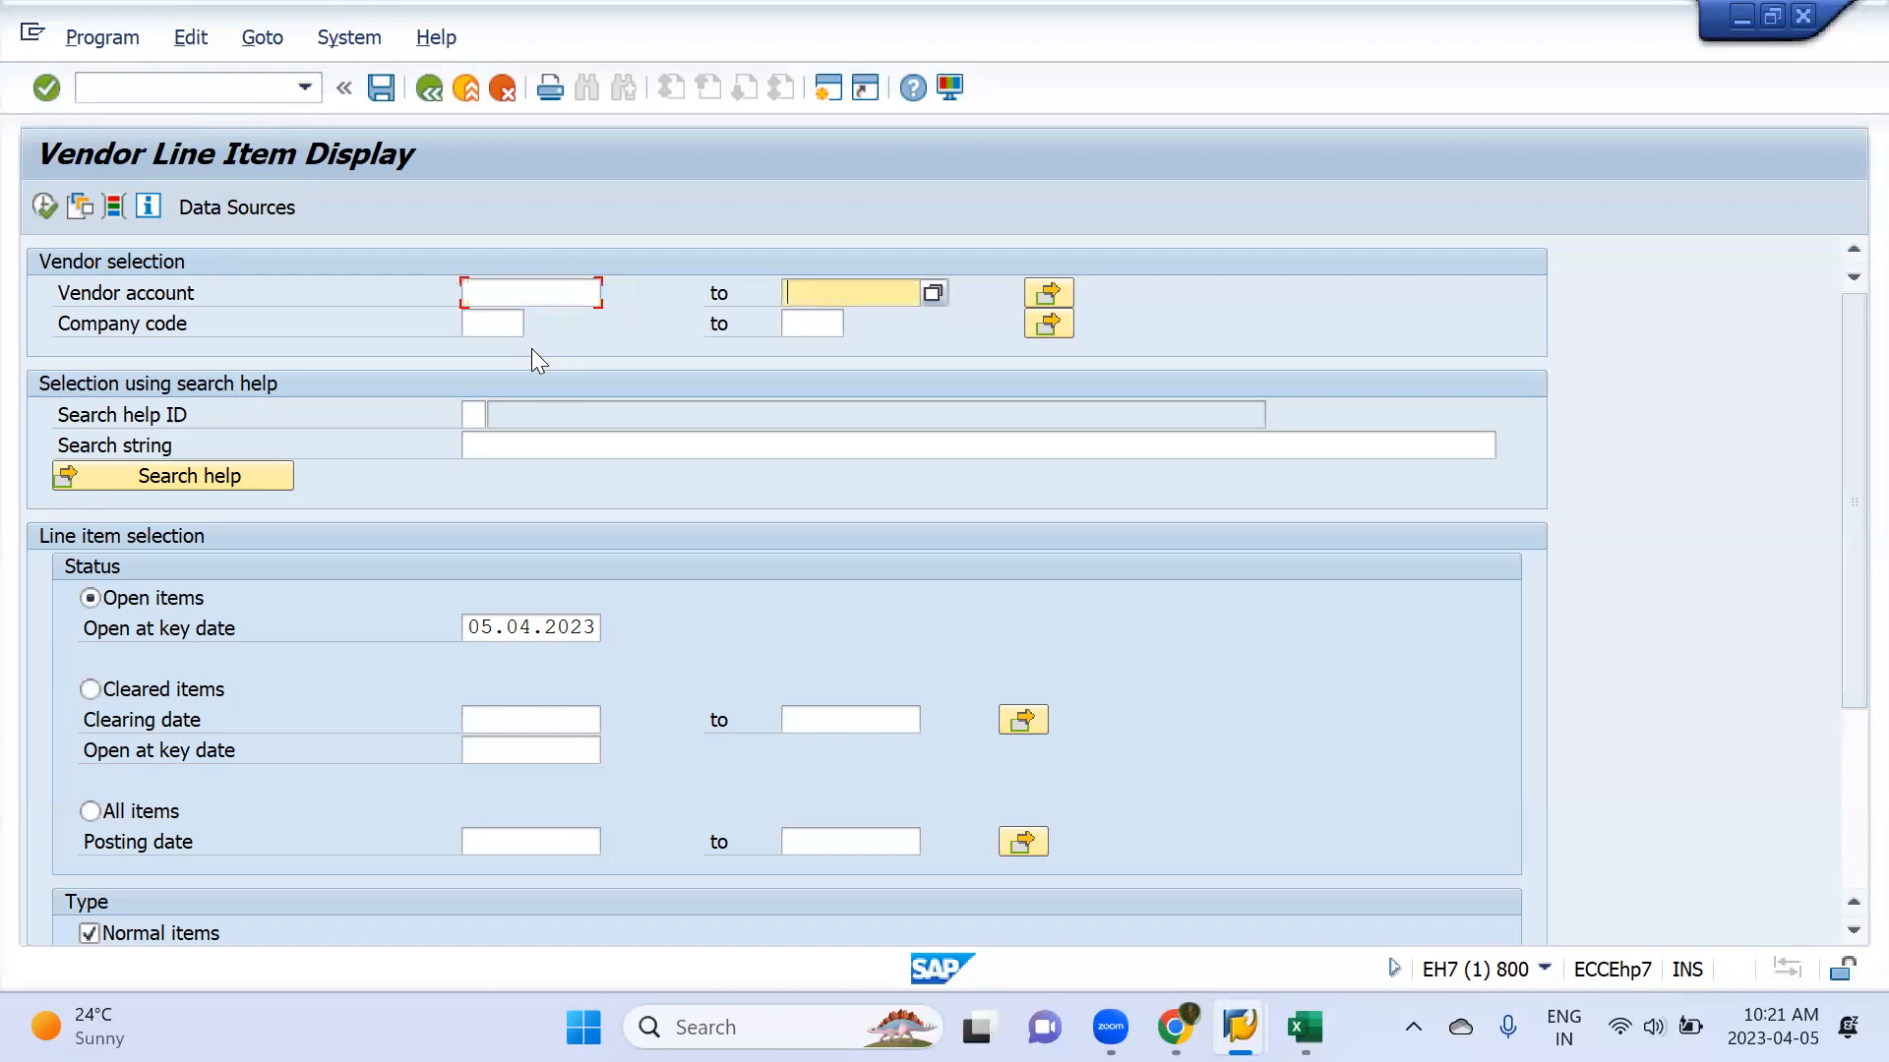
key("Tab")
key("Tab")
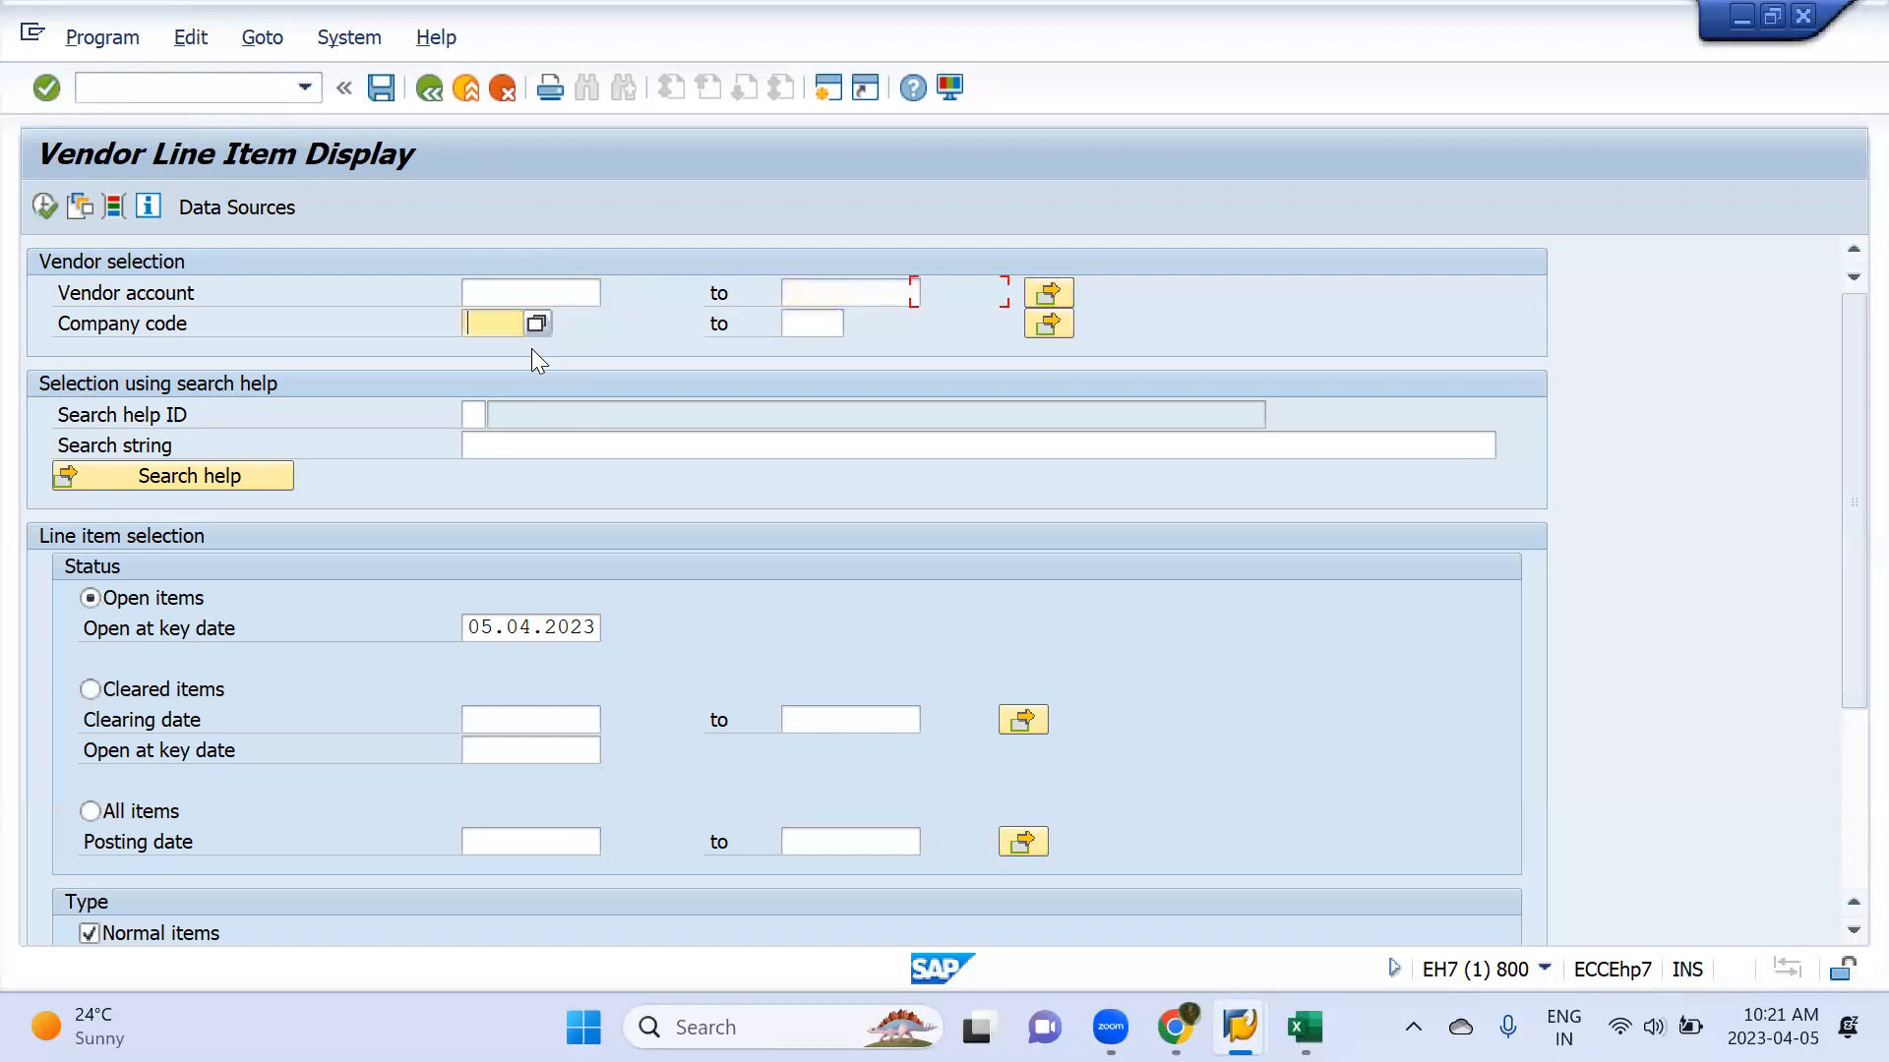
key("shift+Tab")
type("mm")
key("Return")
Look up the vendors of company code MML1 and select Aarathi Enterprises as the vendor account
left_click(574, 287)
left_click(616, 295)
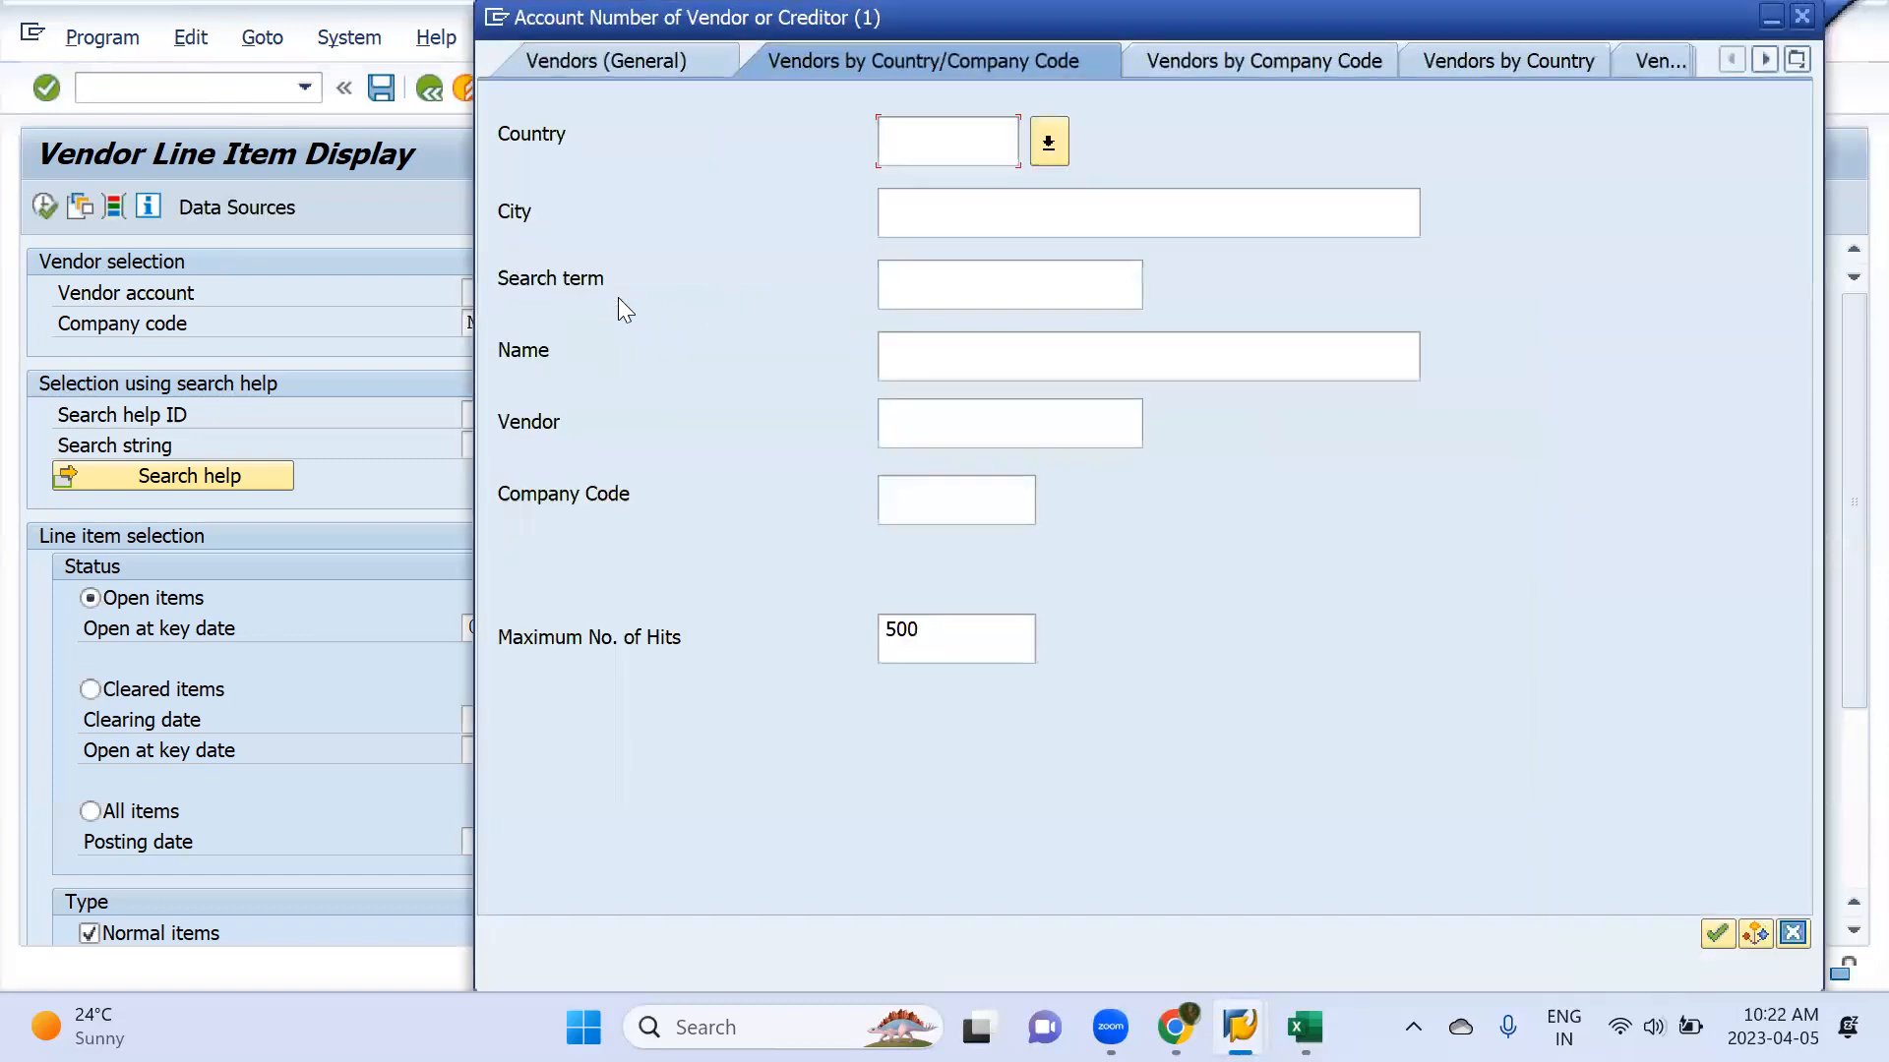
left_click(971, 497)
type("mml1")
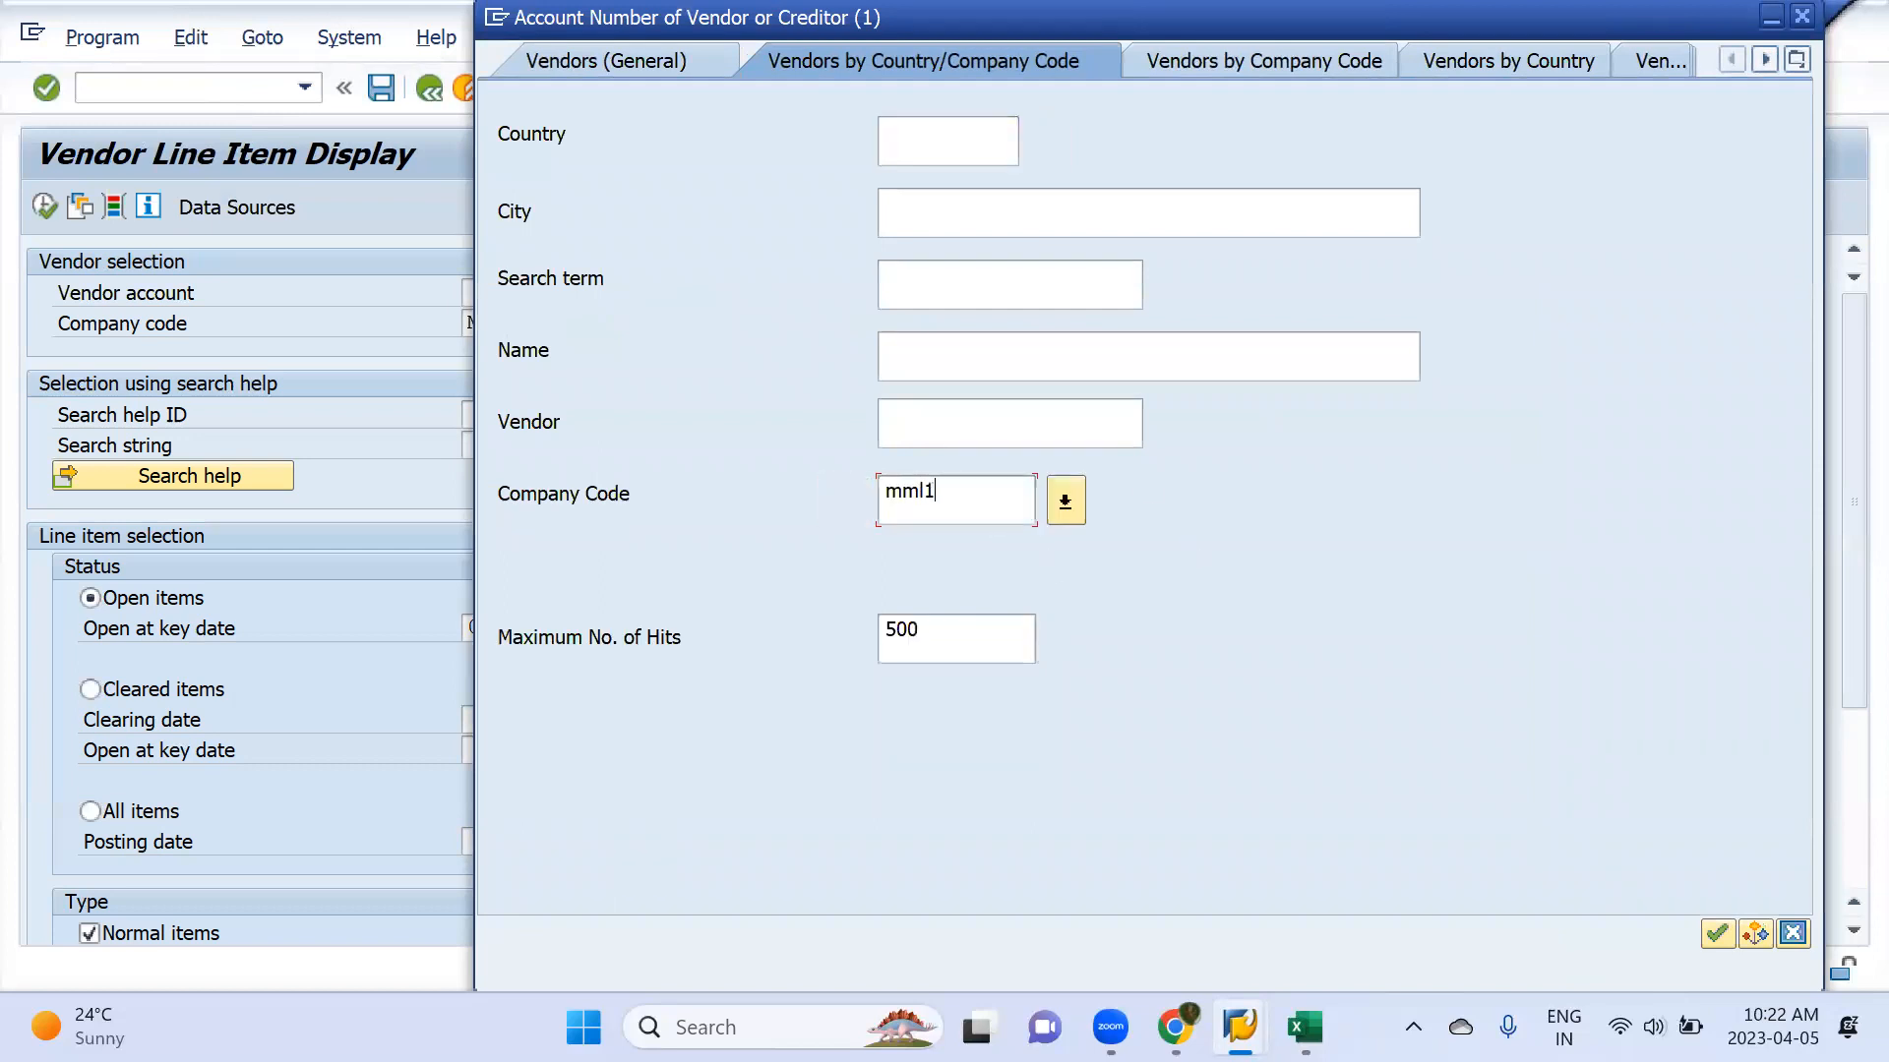
key("Return")
key("Return")
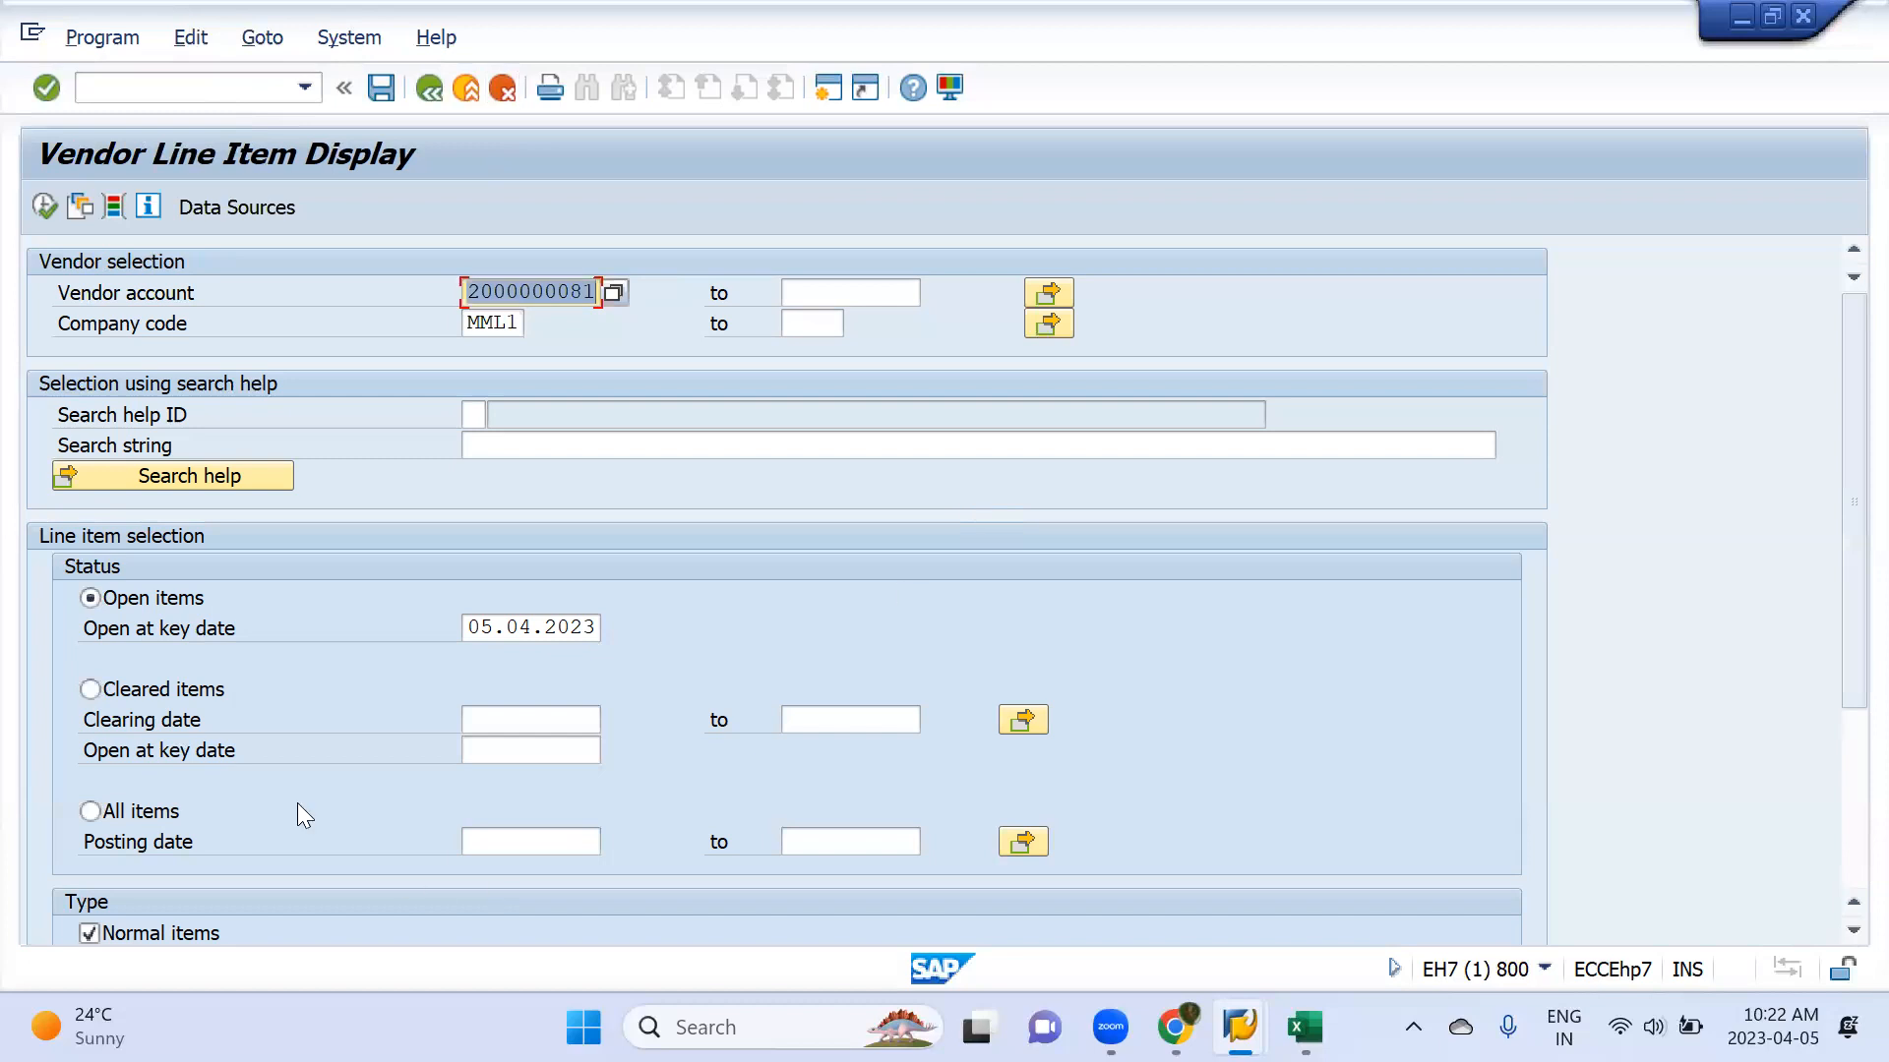
Display the open items of vendor Aarathi Enterprises and return to the selection screen
scroll(206, 777, "down", 1)
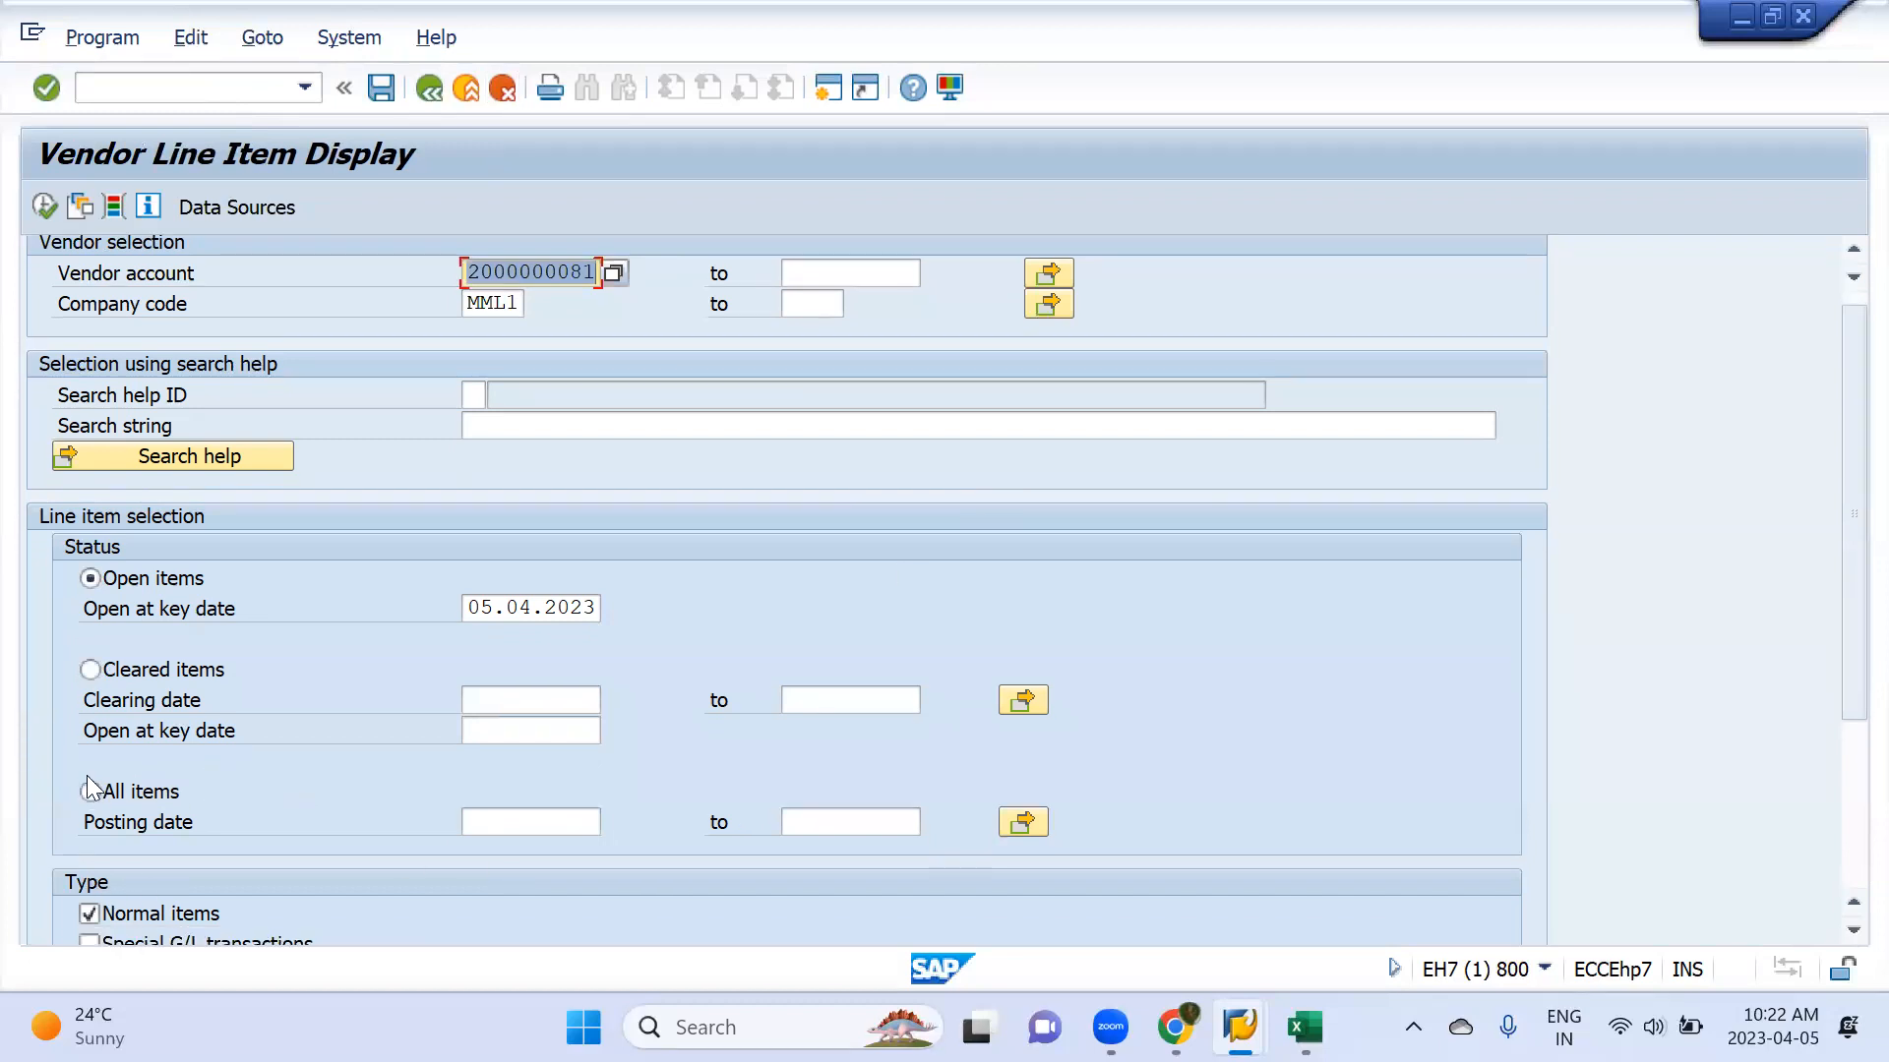
left_click(44, 207)
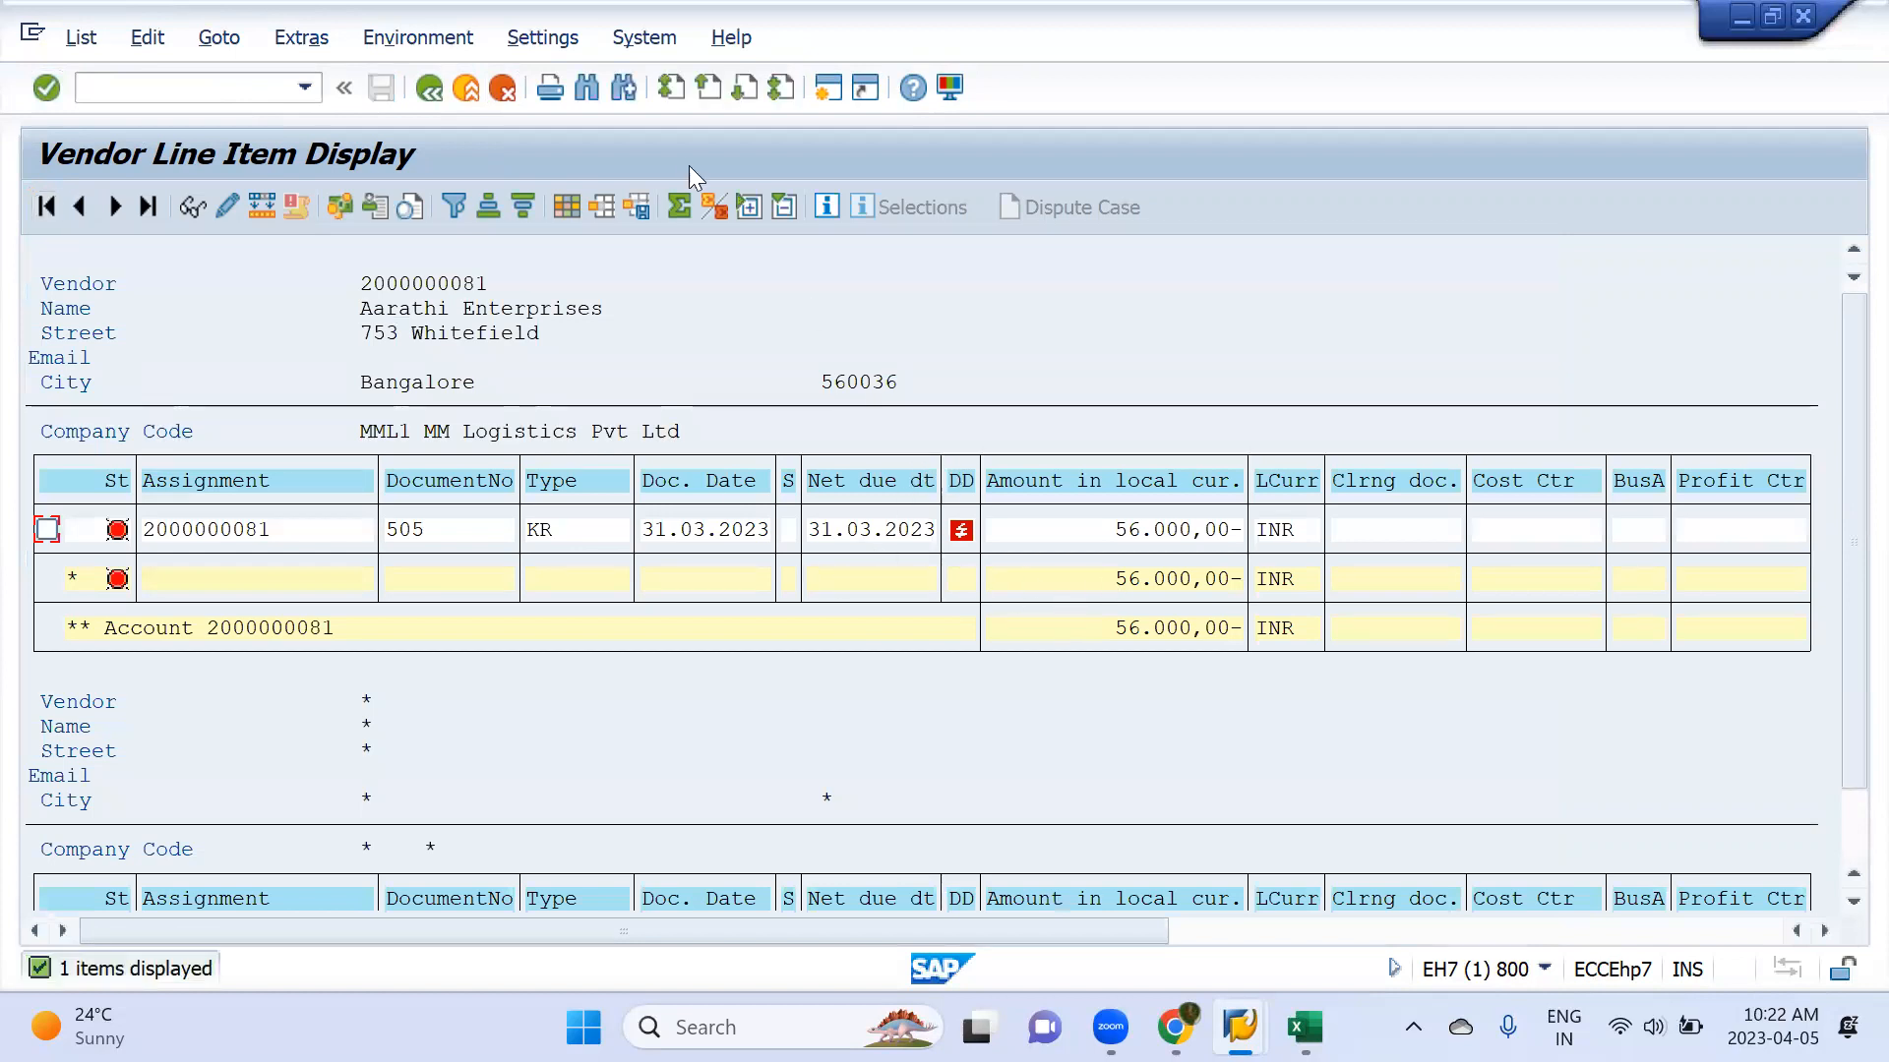
left_click(428, 91)
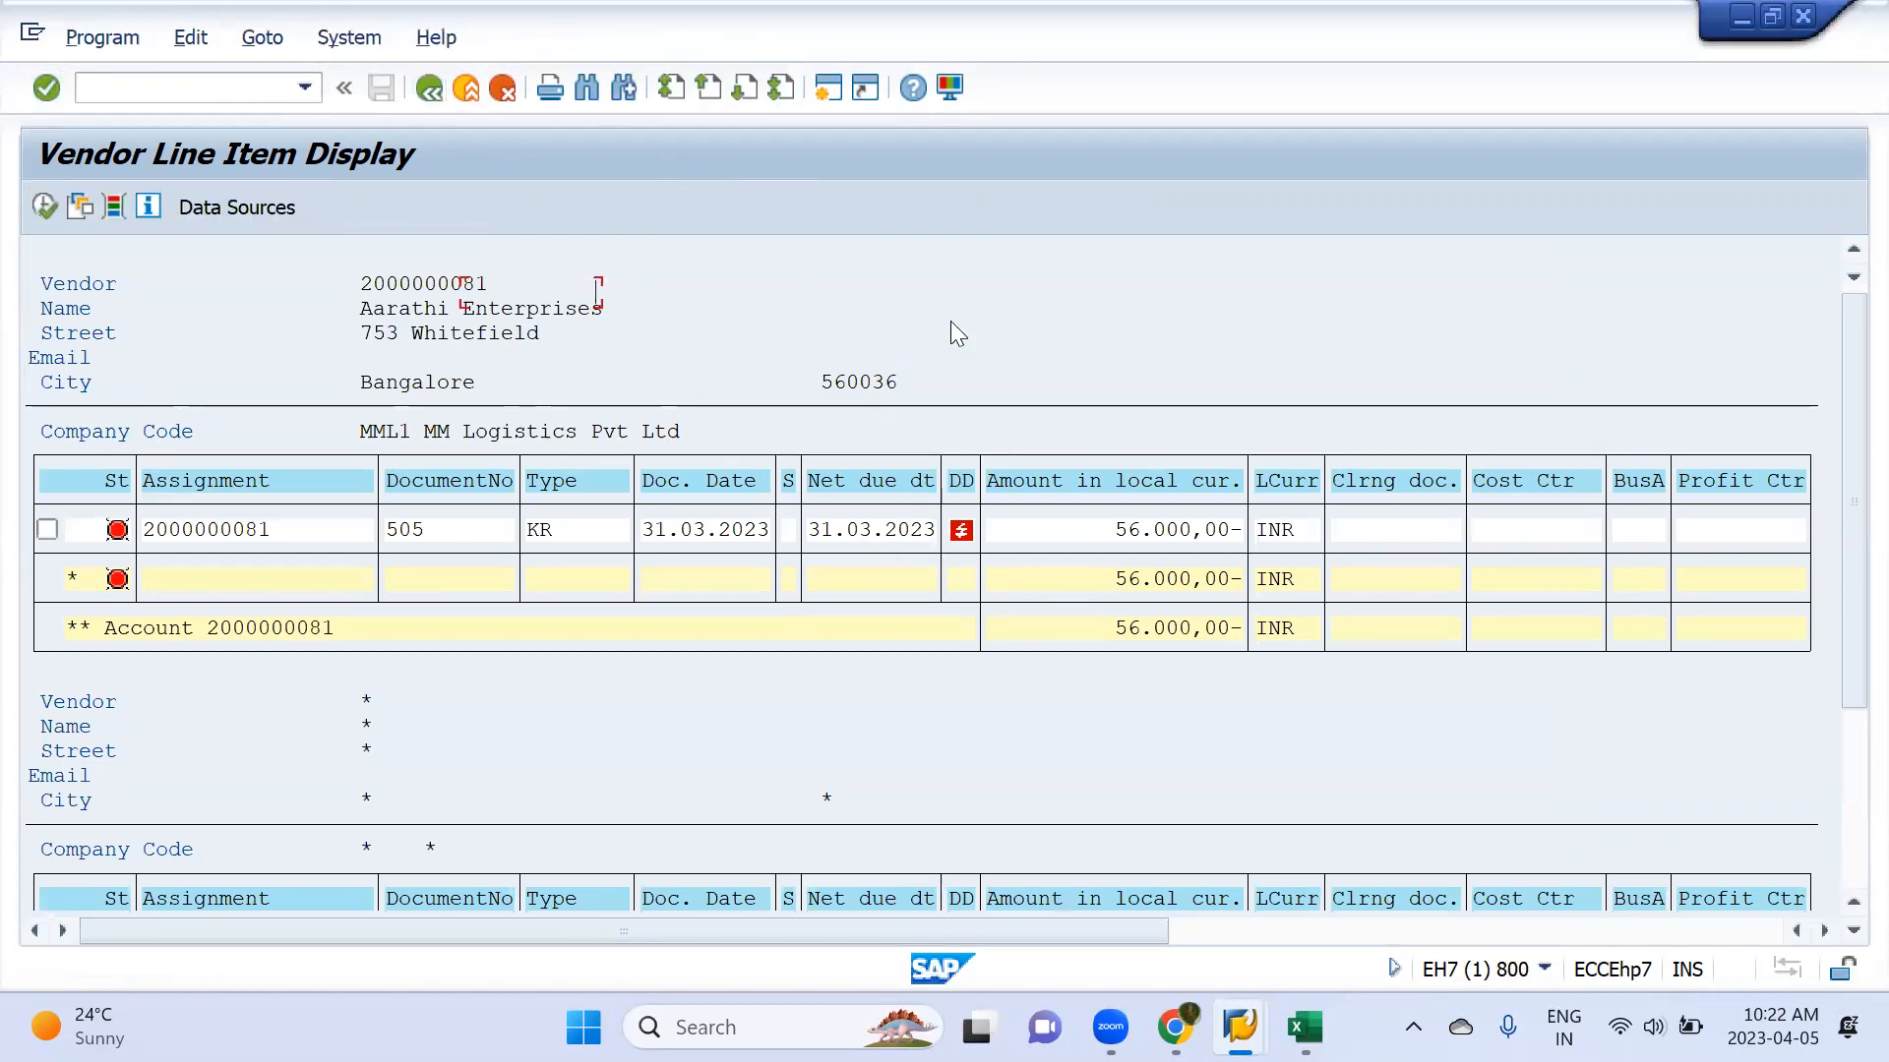
Add Monika Enterprises as a second single value in the vendor account's multiple selection
left_click(1049, 293)
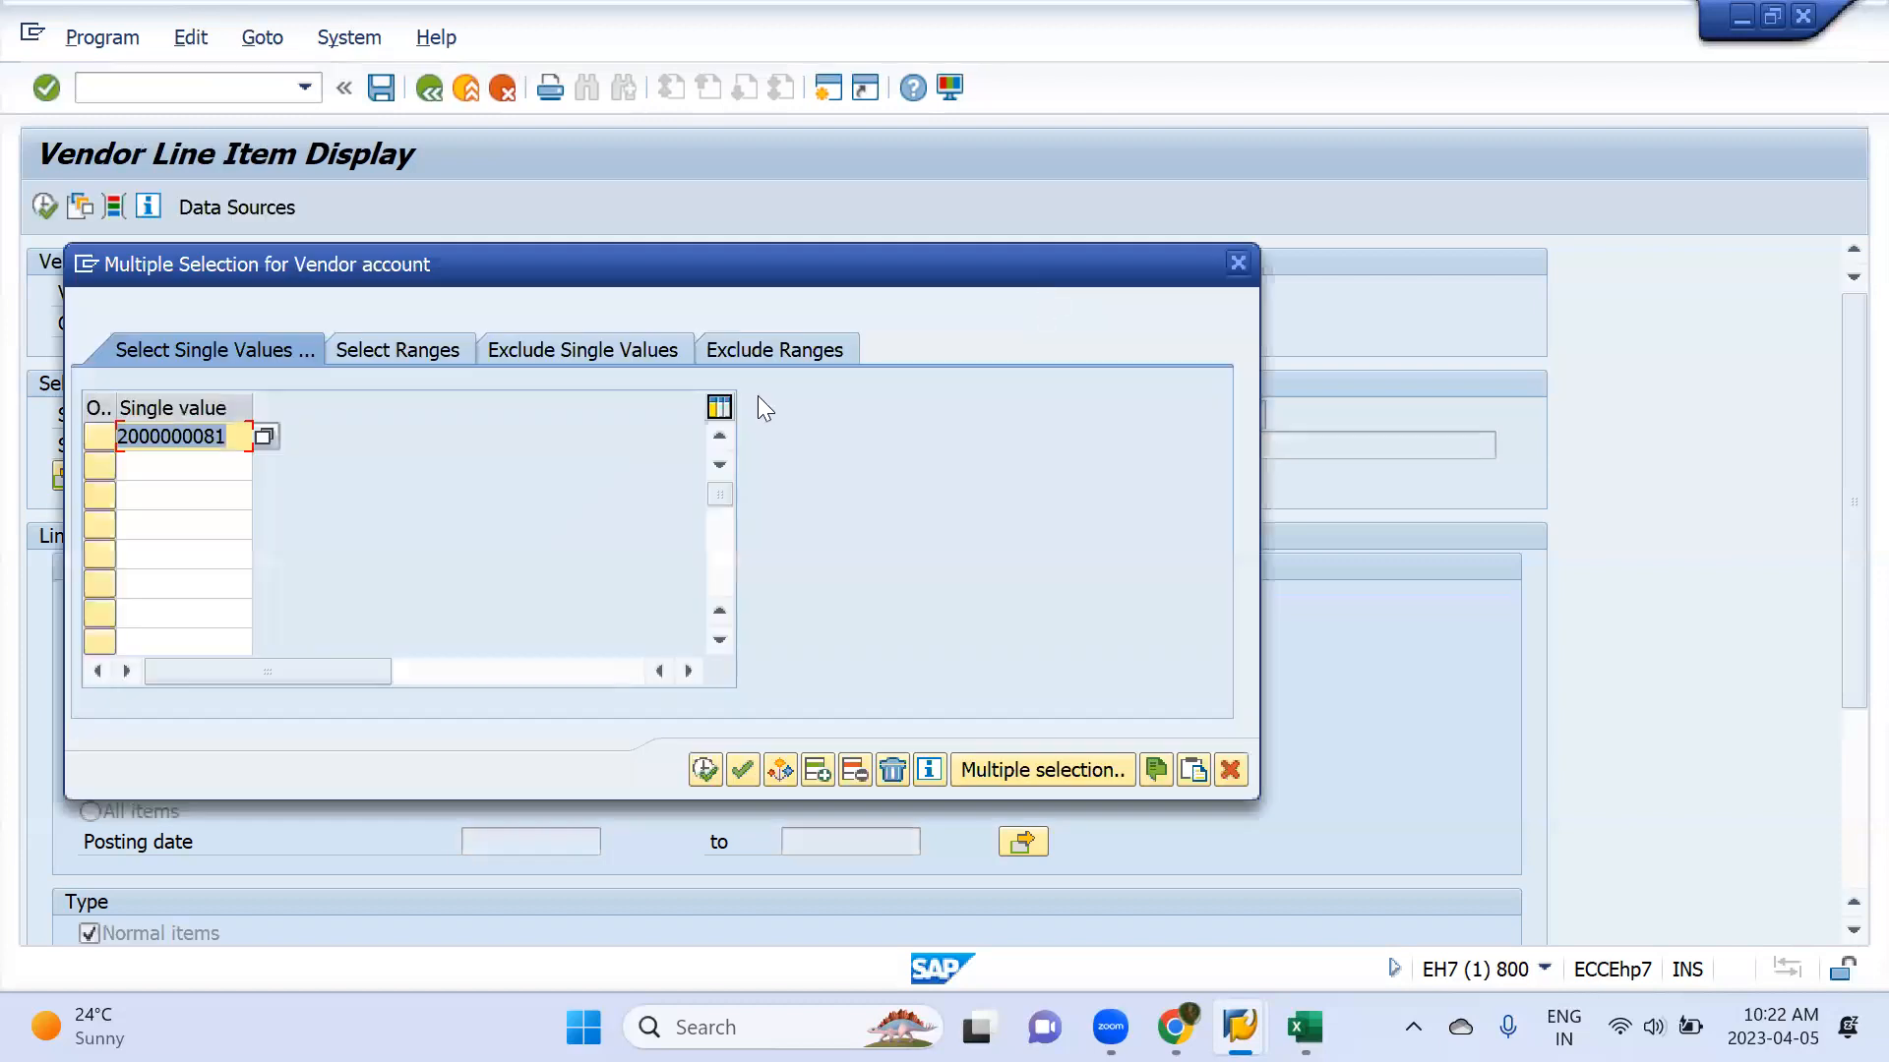
left_click(206, 473)
left_click(262, 466)
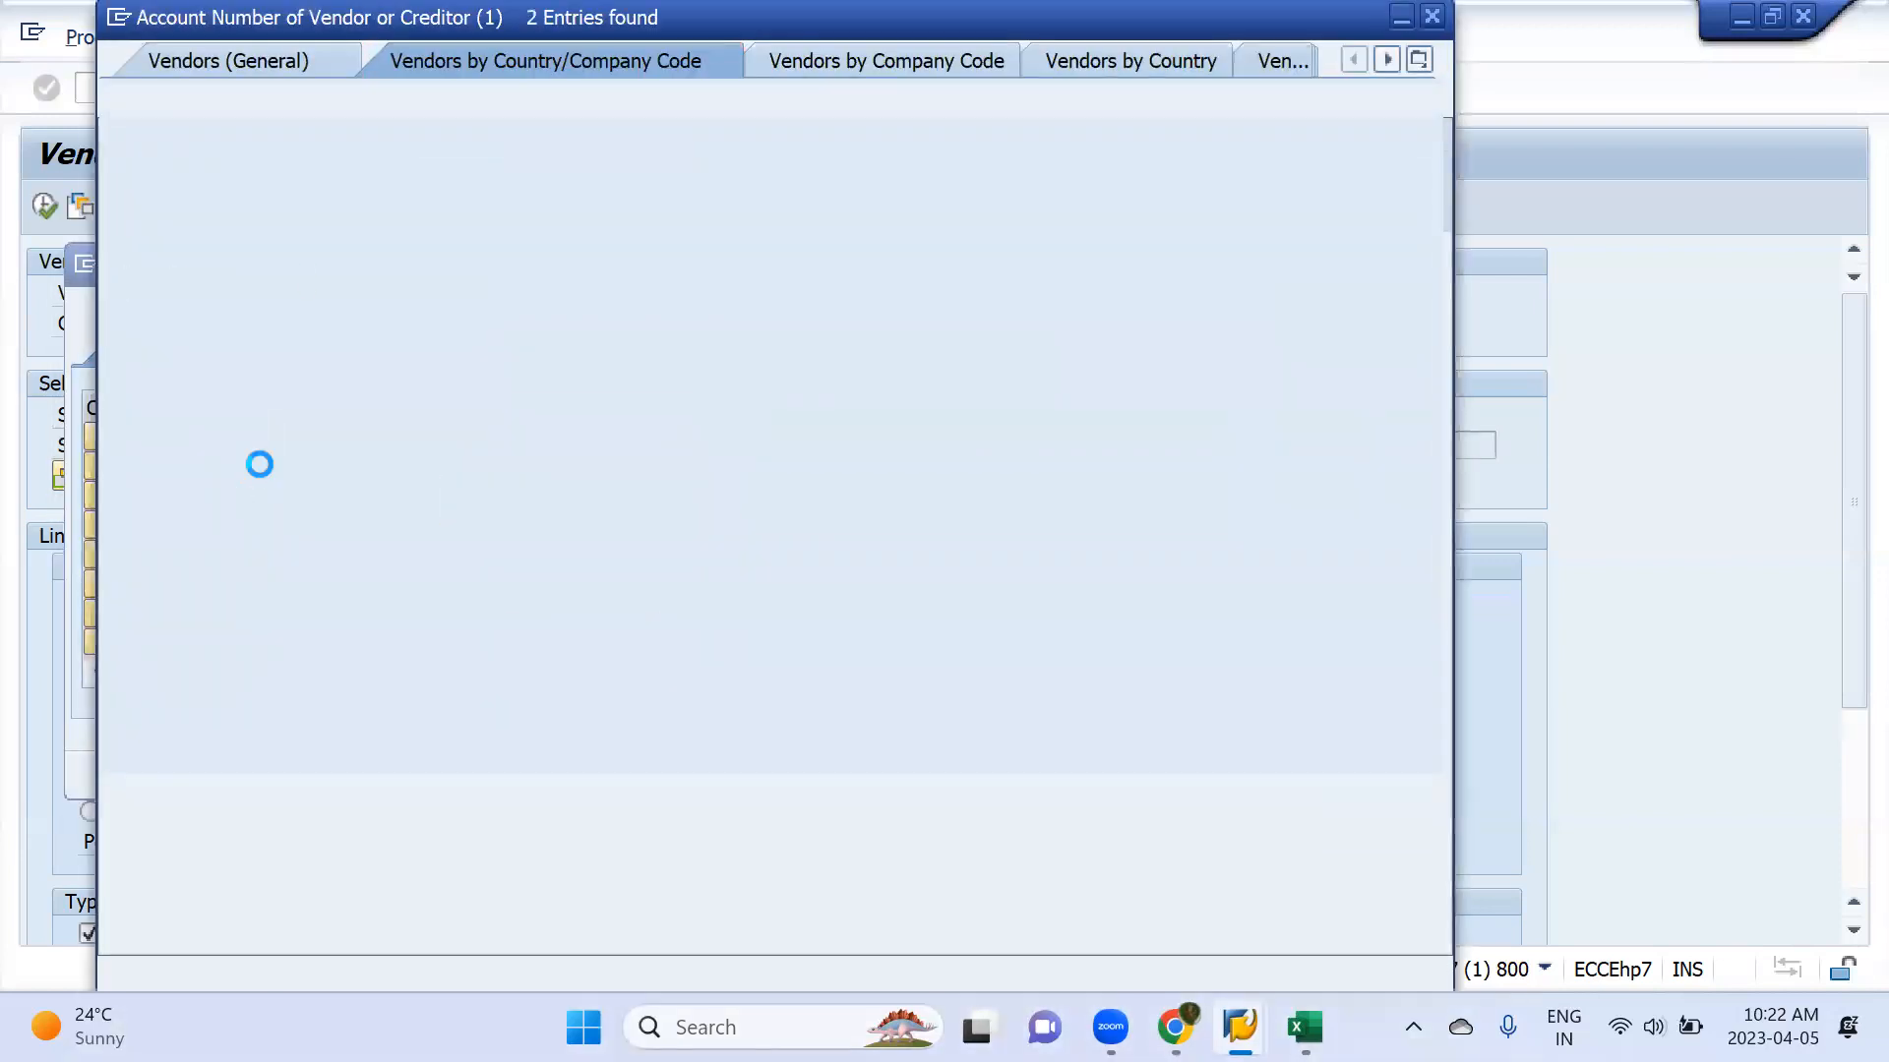
key("Down")
key("Return")
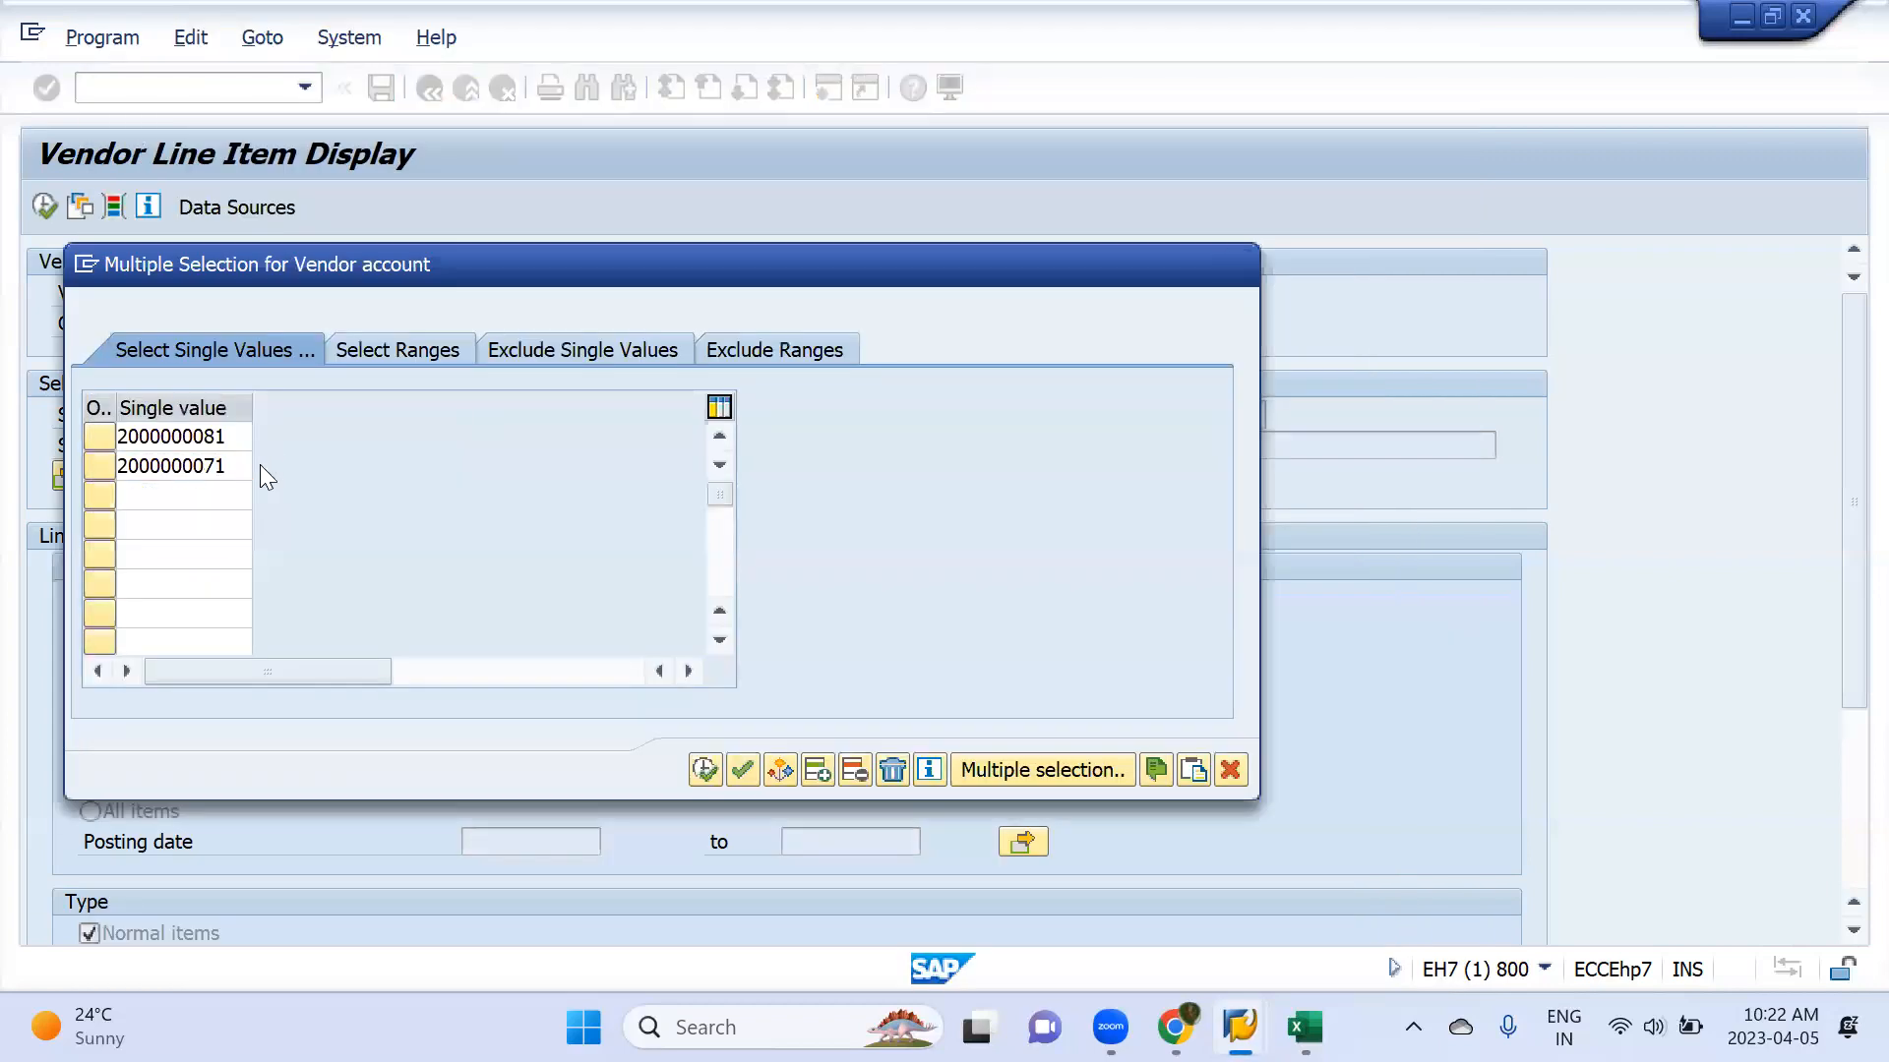
Move the Aarathi Enterprises account below the Monika Enterprises account in the single values and apply the selection
key("Up")
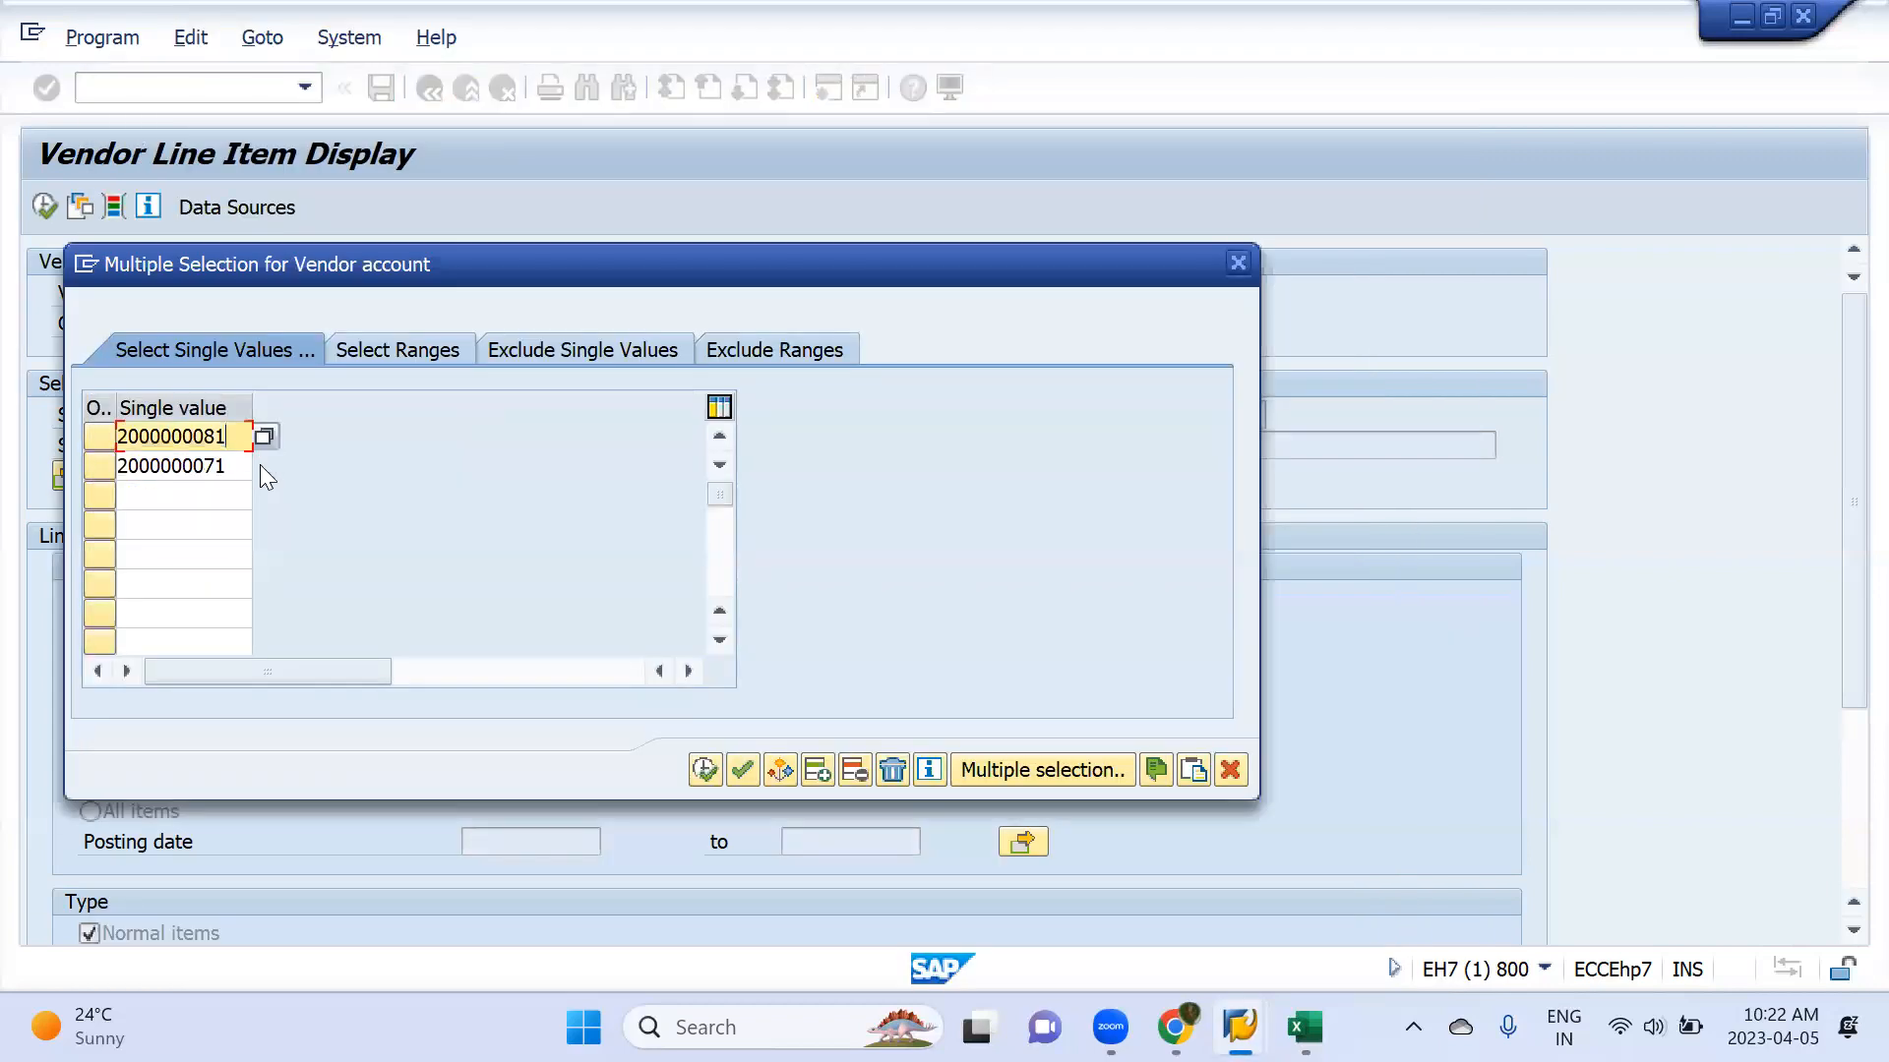
key("ctrl+x")
key("Down")
key("Down")
key("ctrl+v")
key("Return")
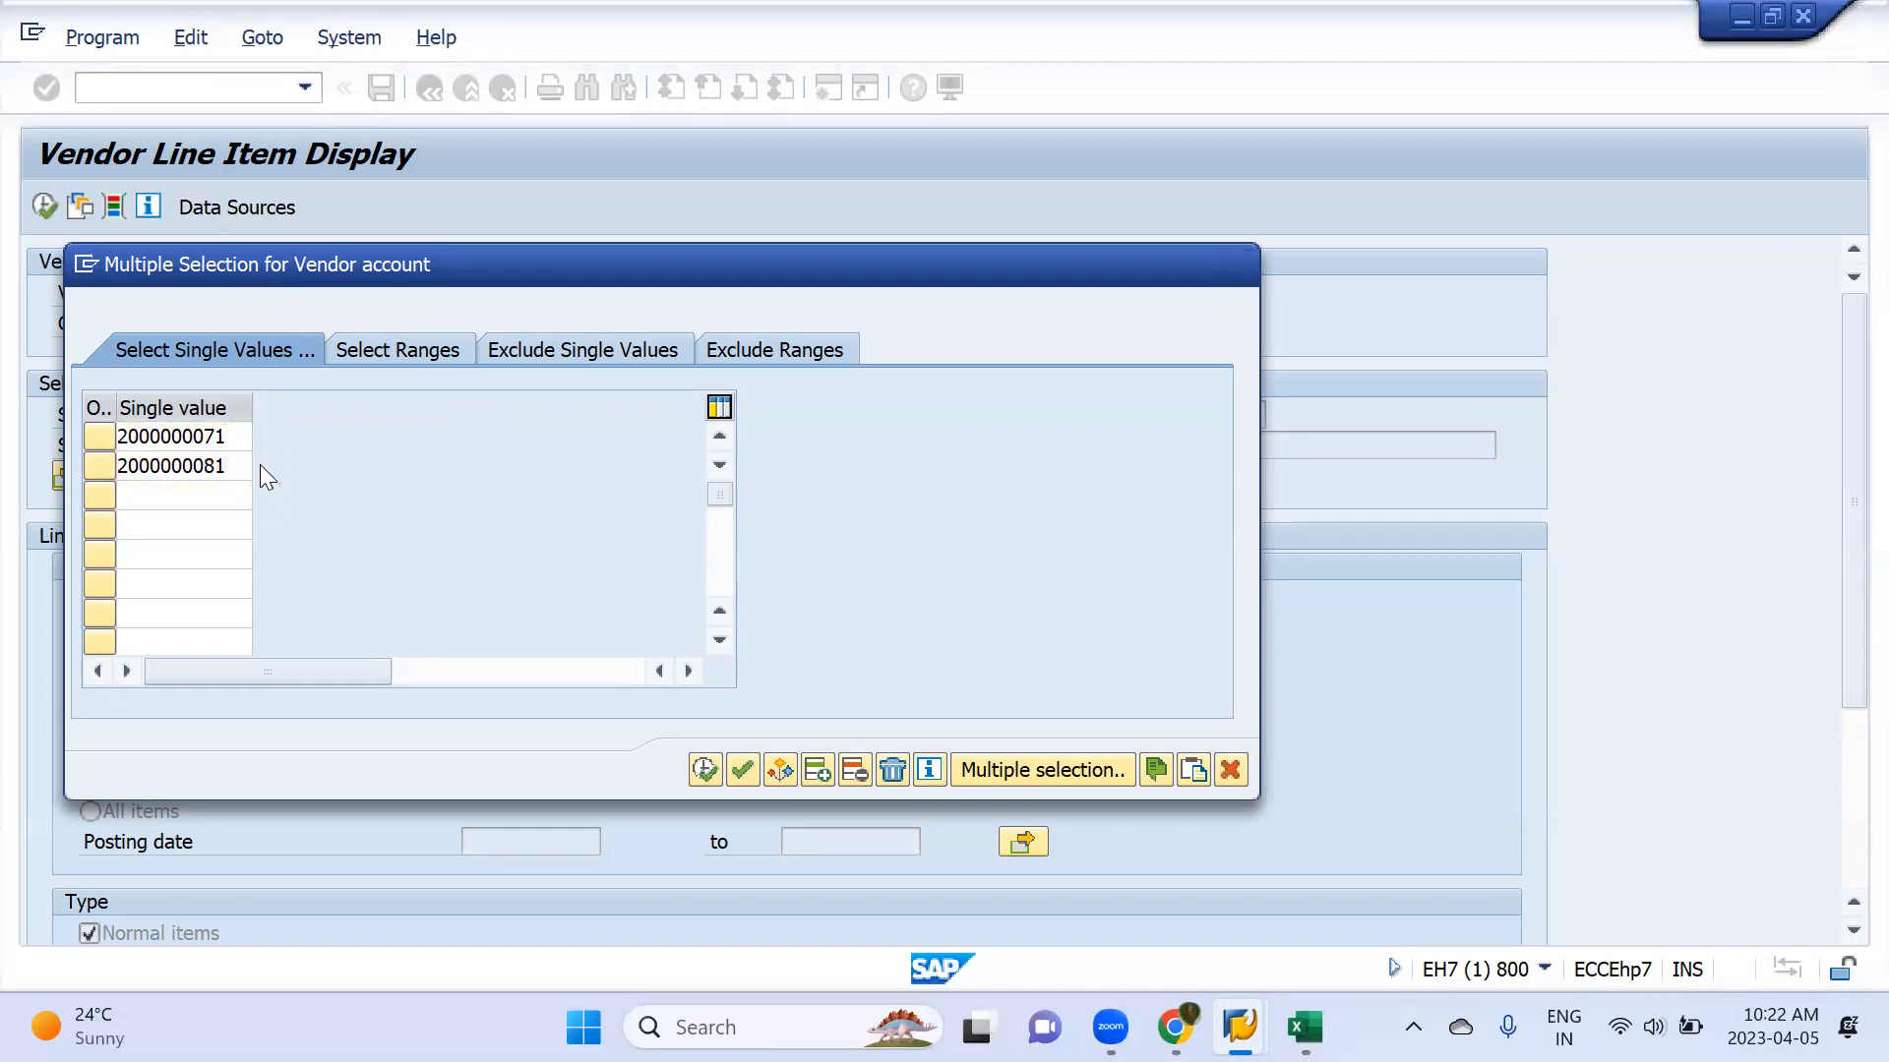
left_click(704, 769)
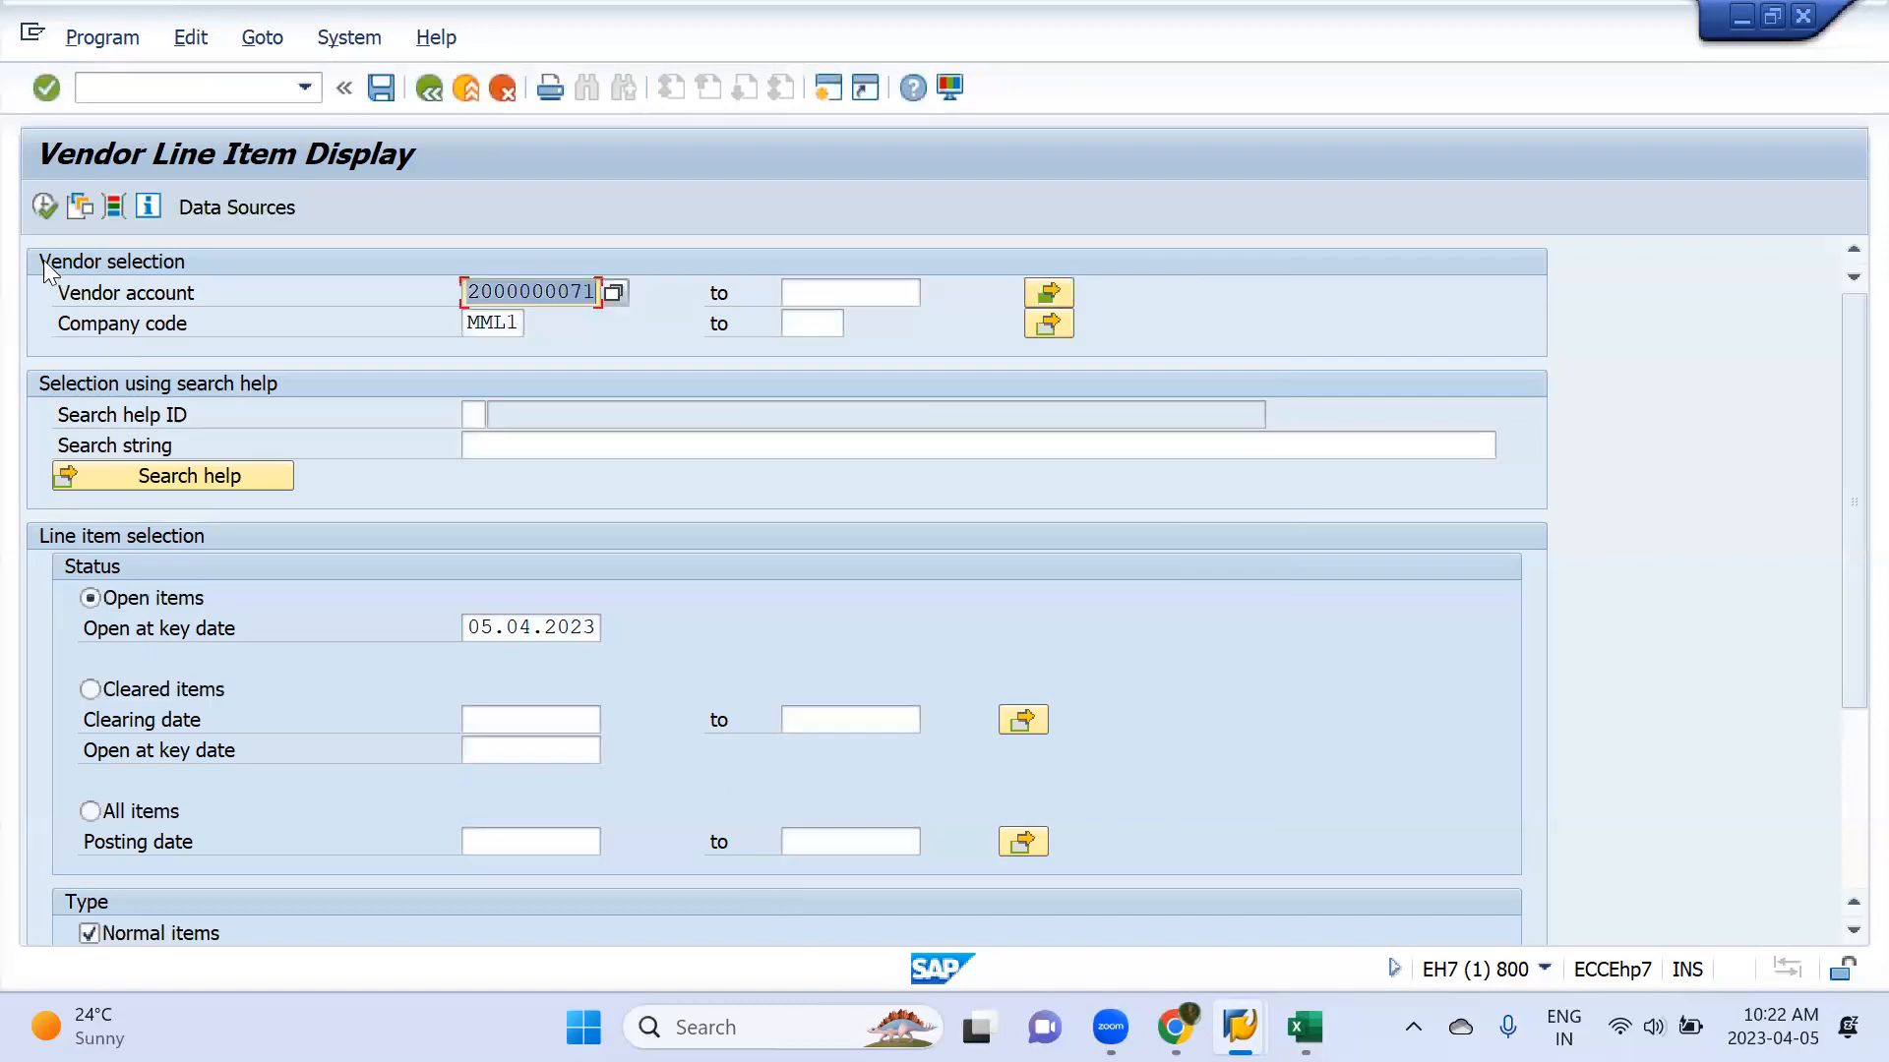
Display the open line items for both selected vendors and examine the list down to the grand total
left_click(42, 209)
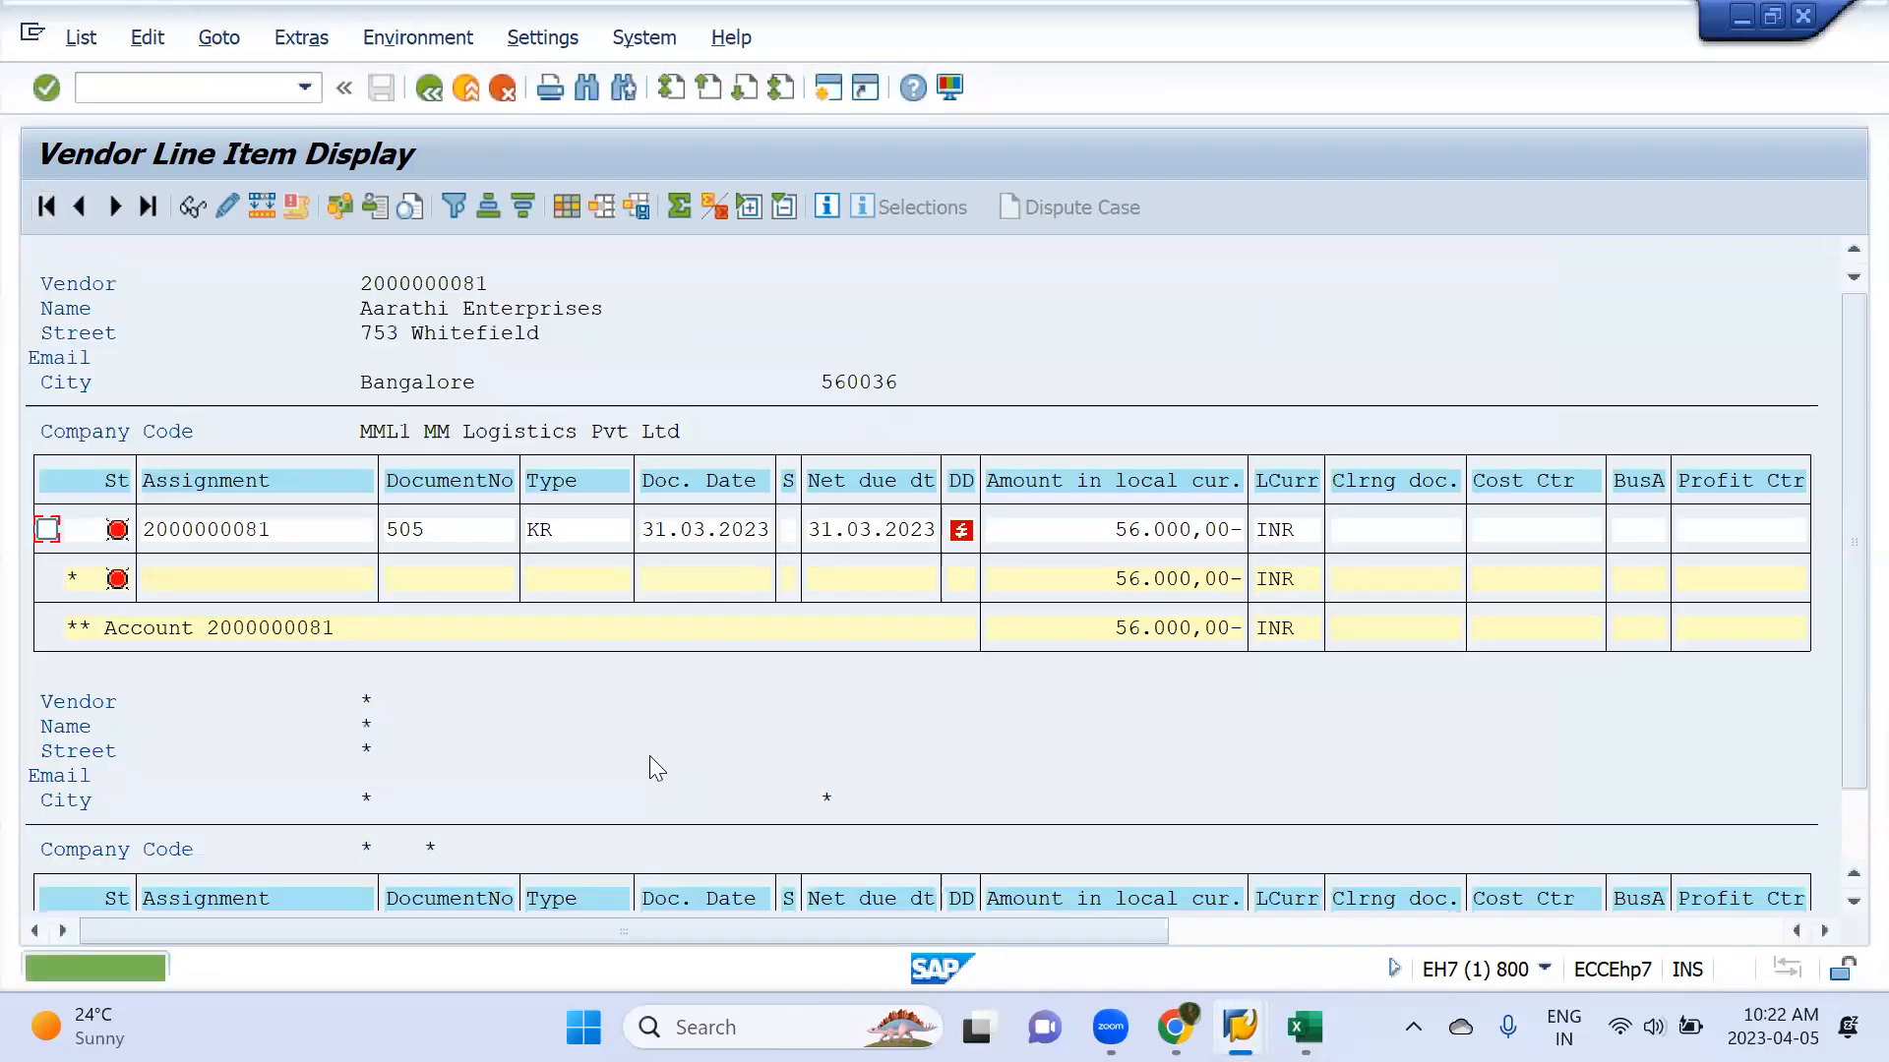
double_click(630, 624)
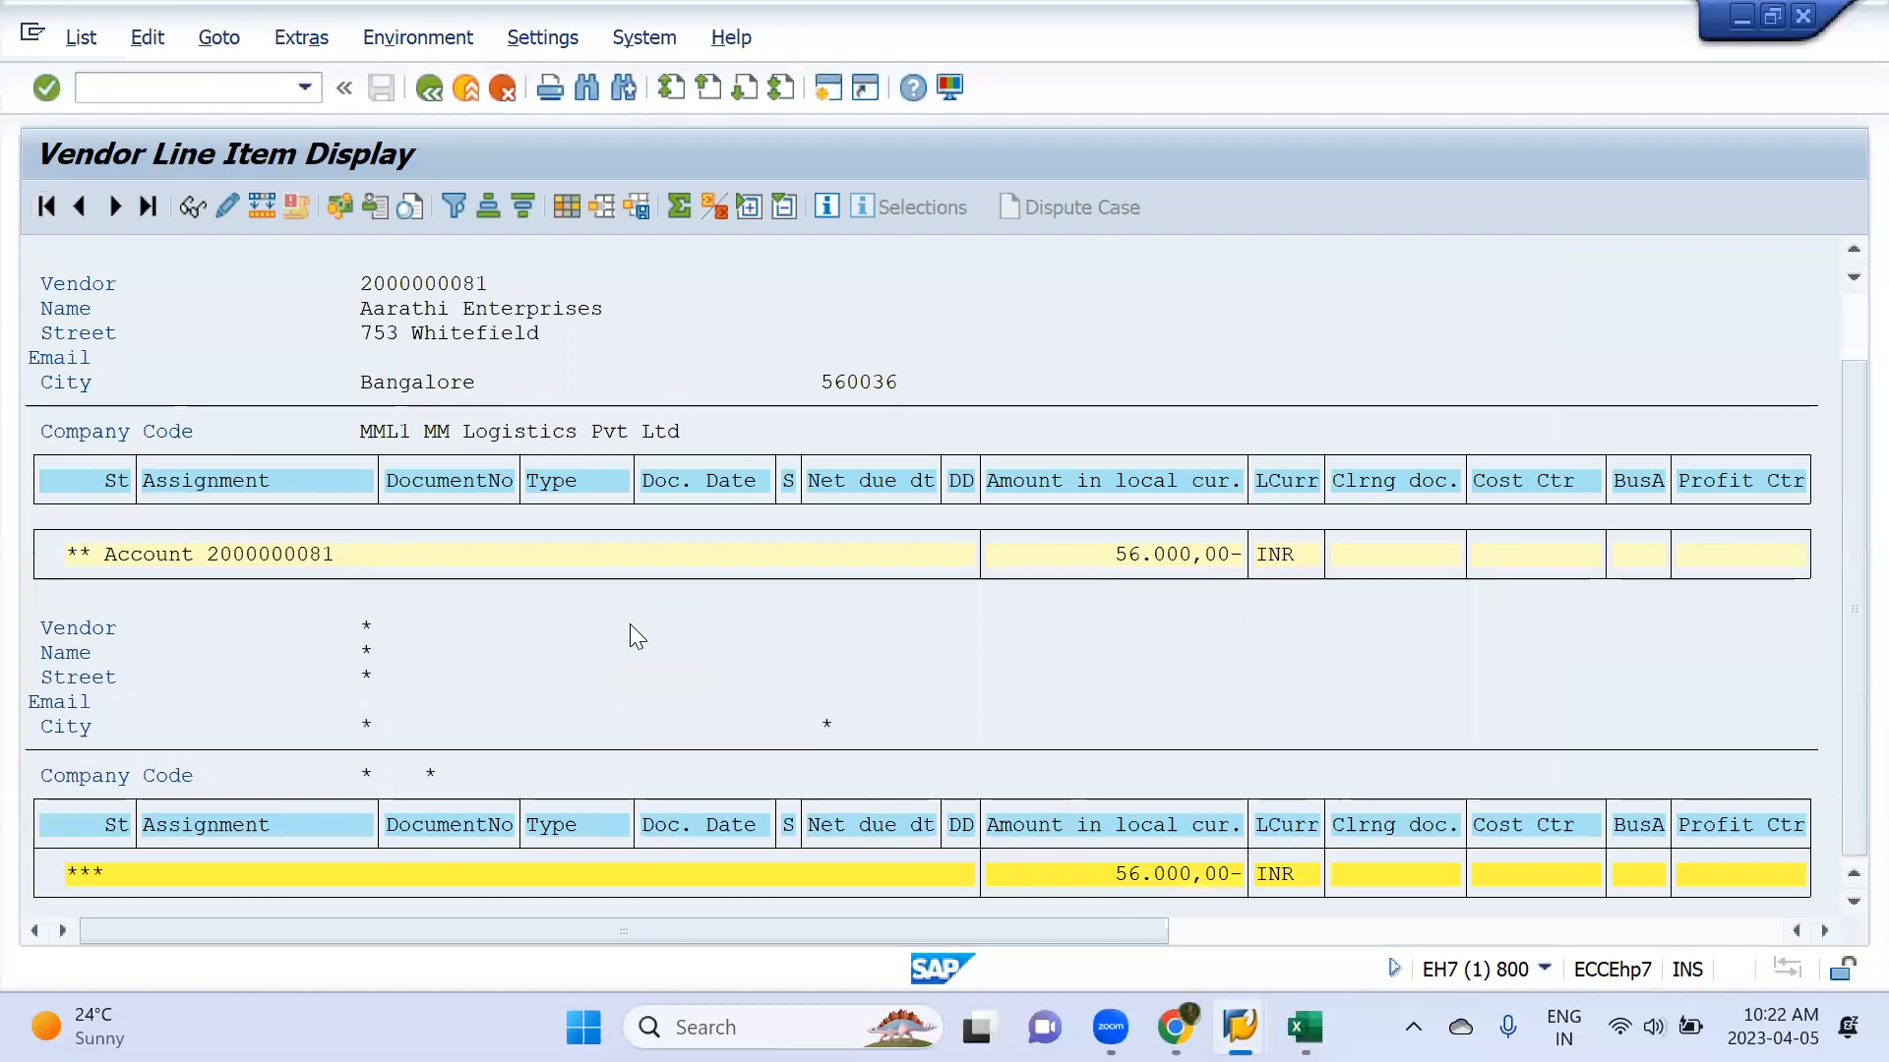
scroll(629, 623, "up", 3)
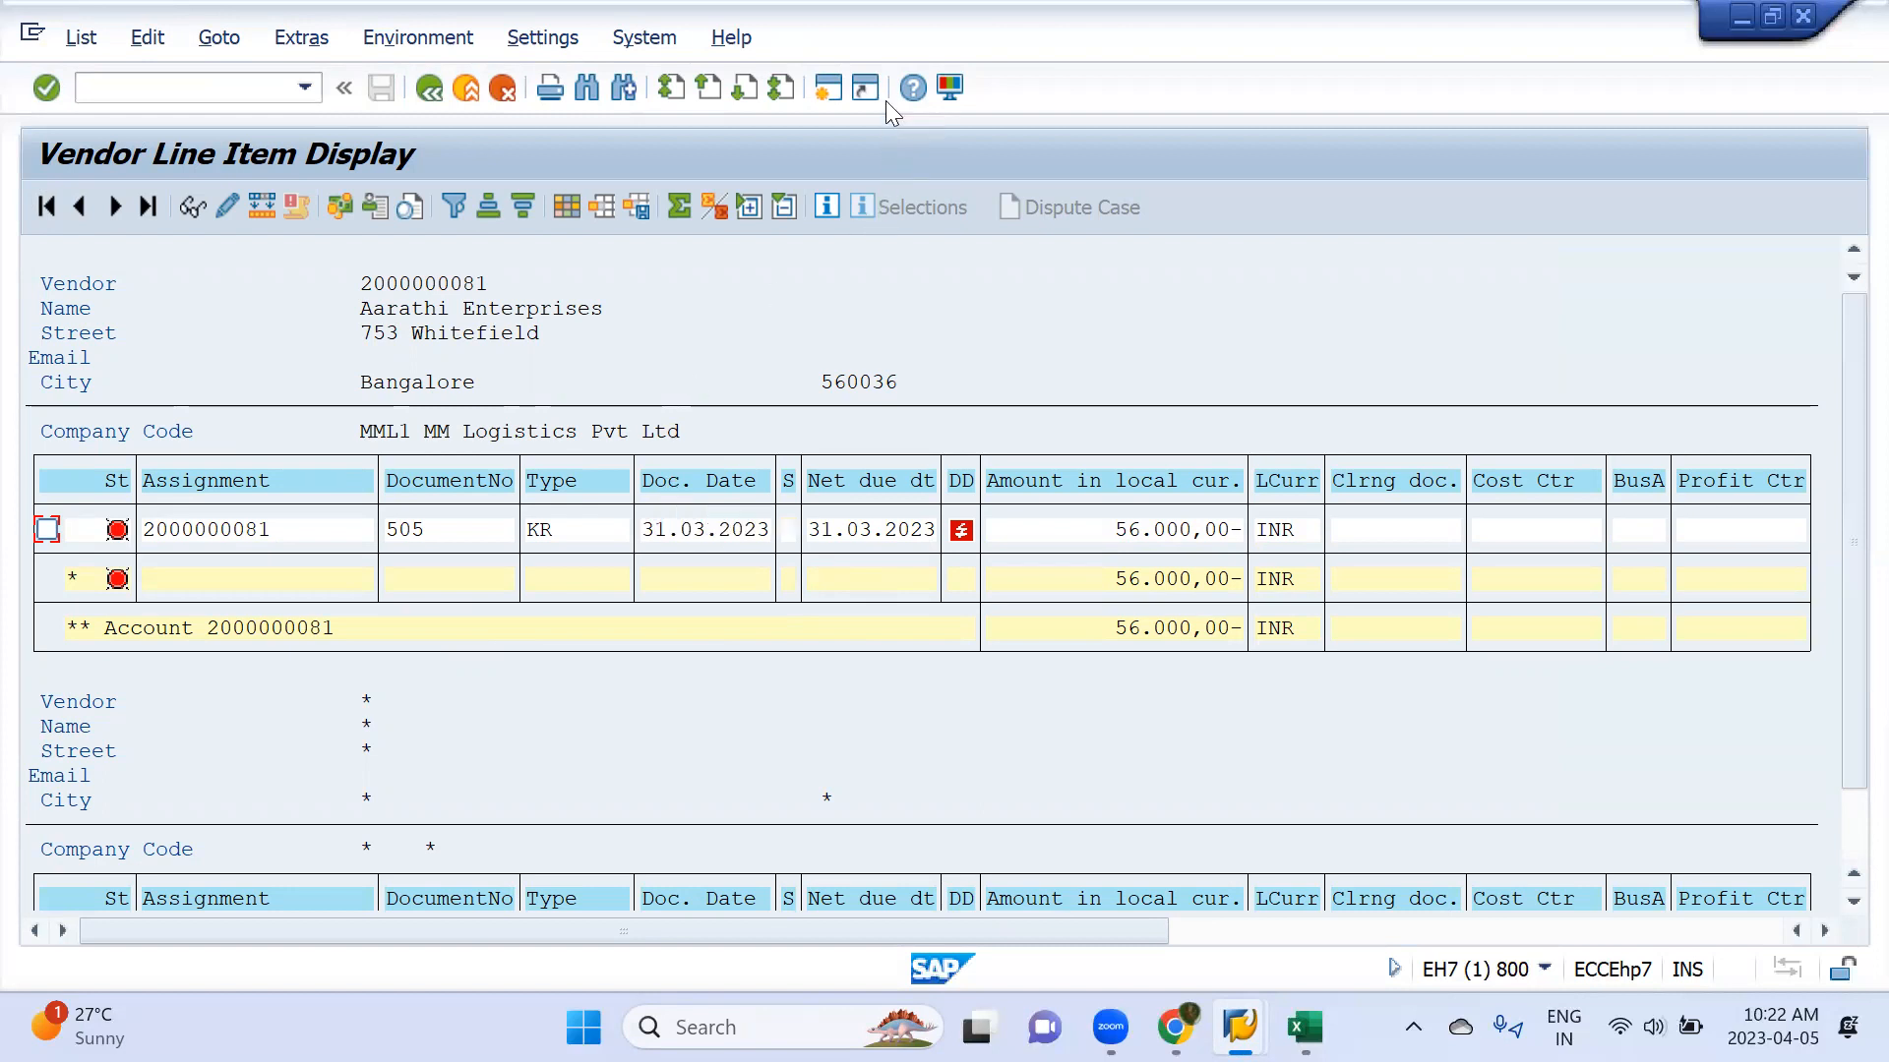
Open a new session and start vendor invoice entry with transaction FB60
left_click(826, 84)
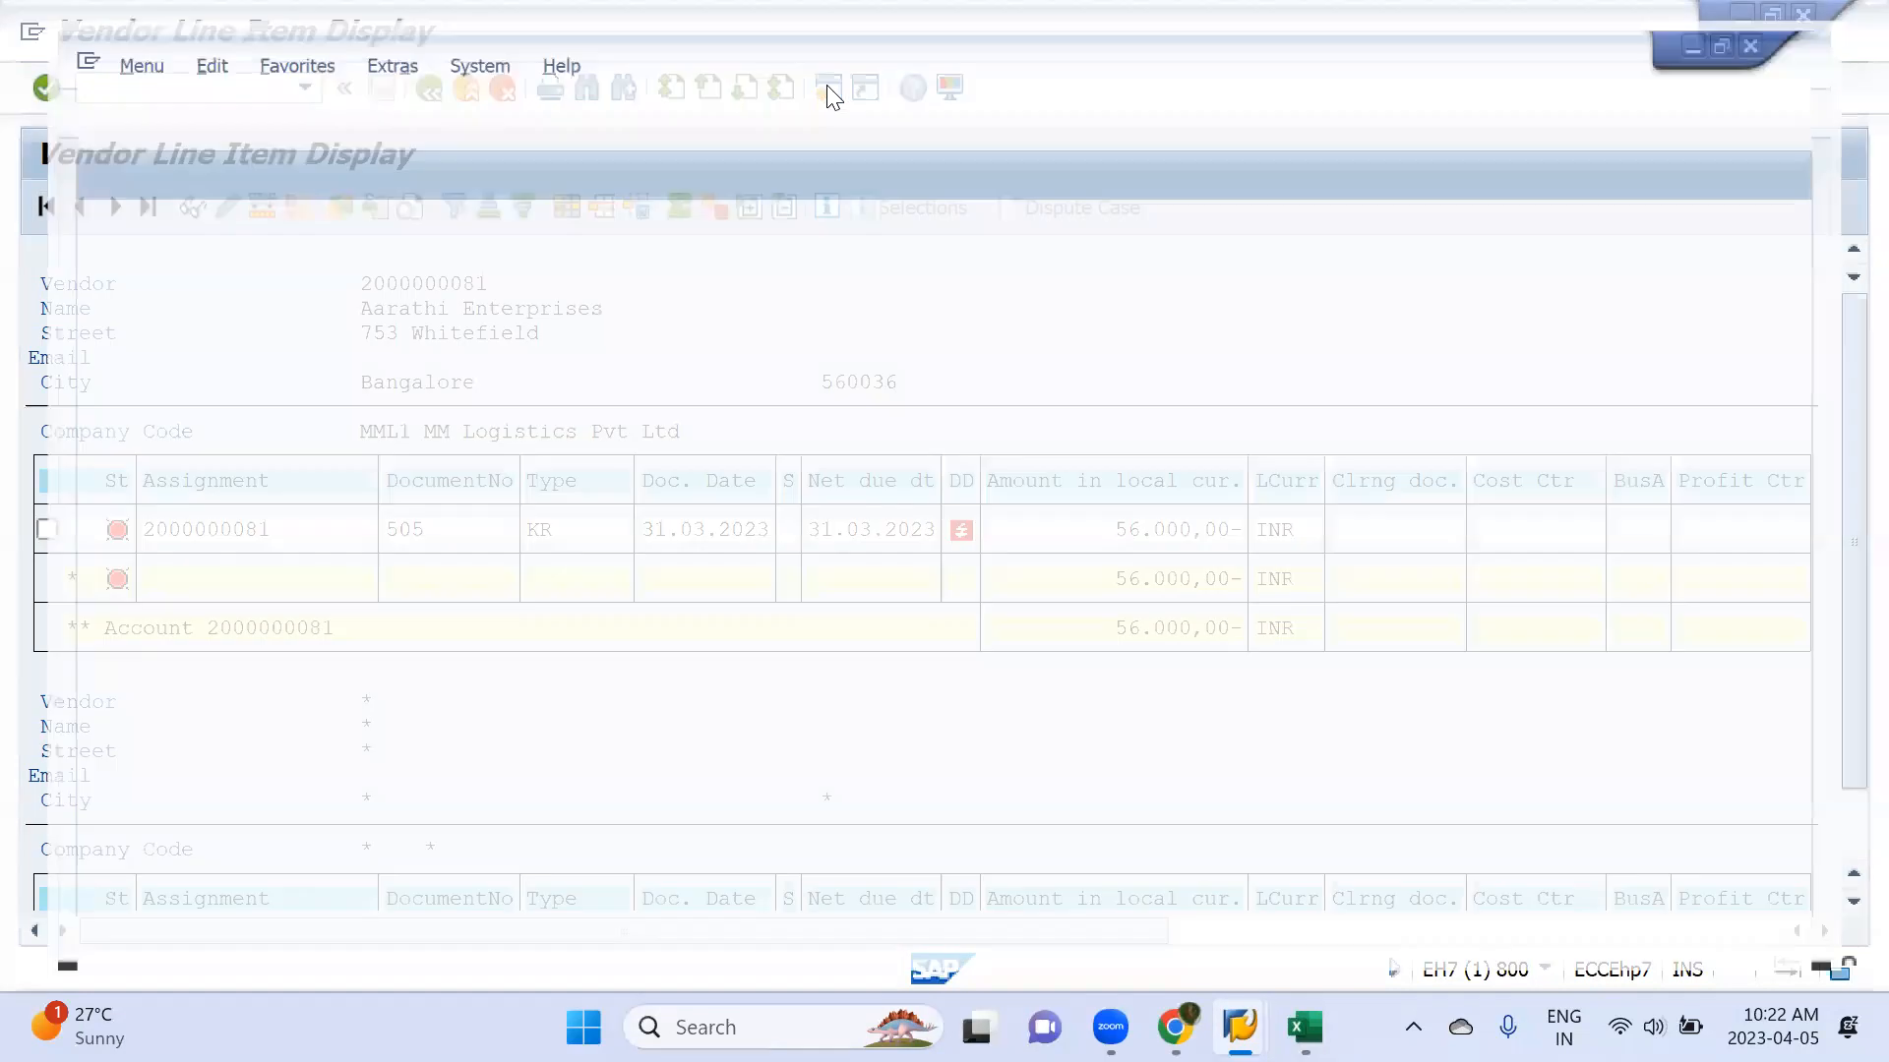
type("f")
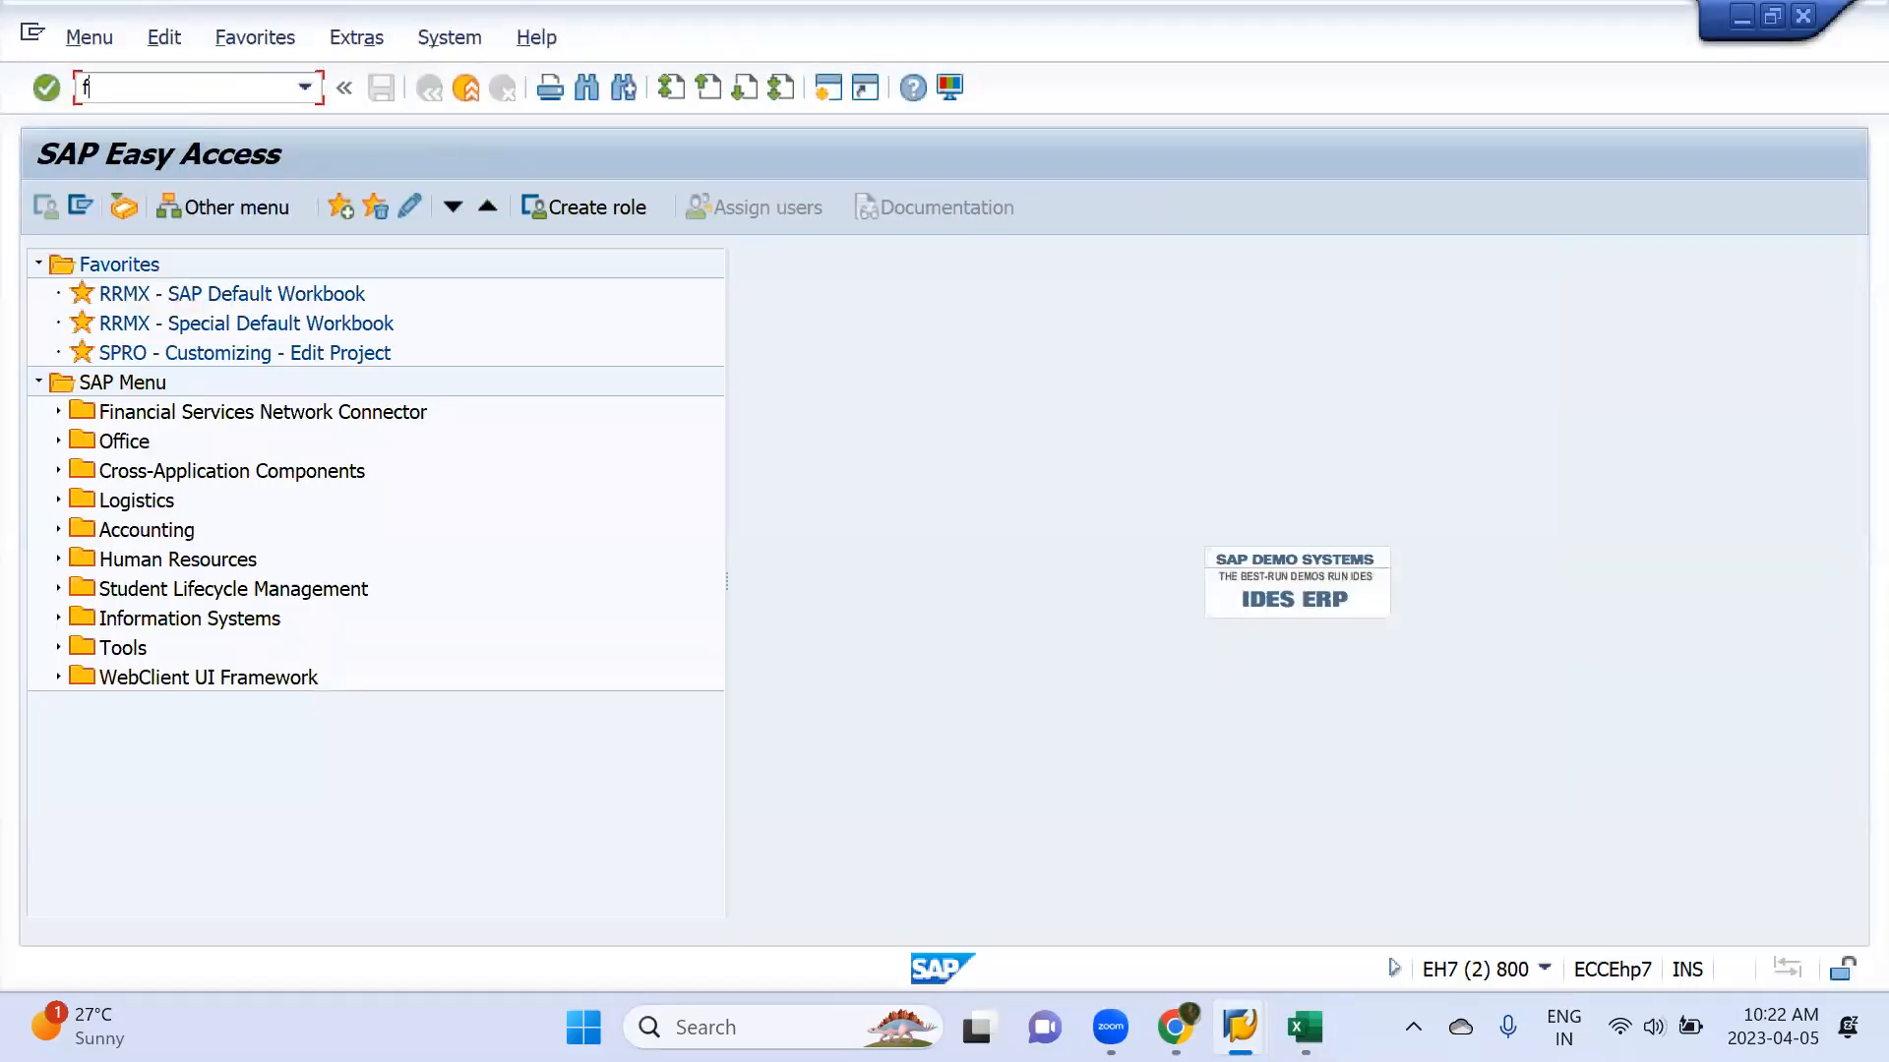
type("b60")
key("Return")
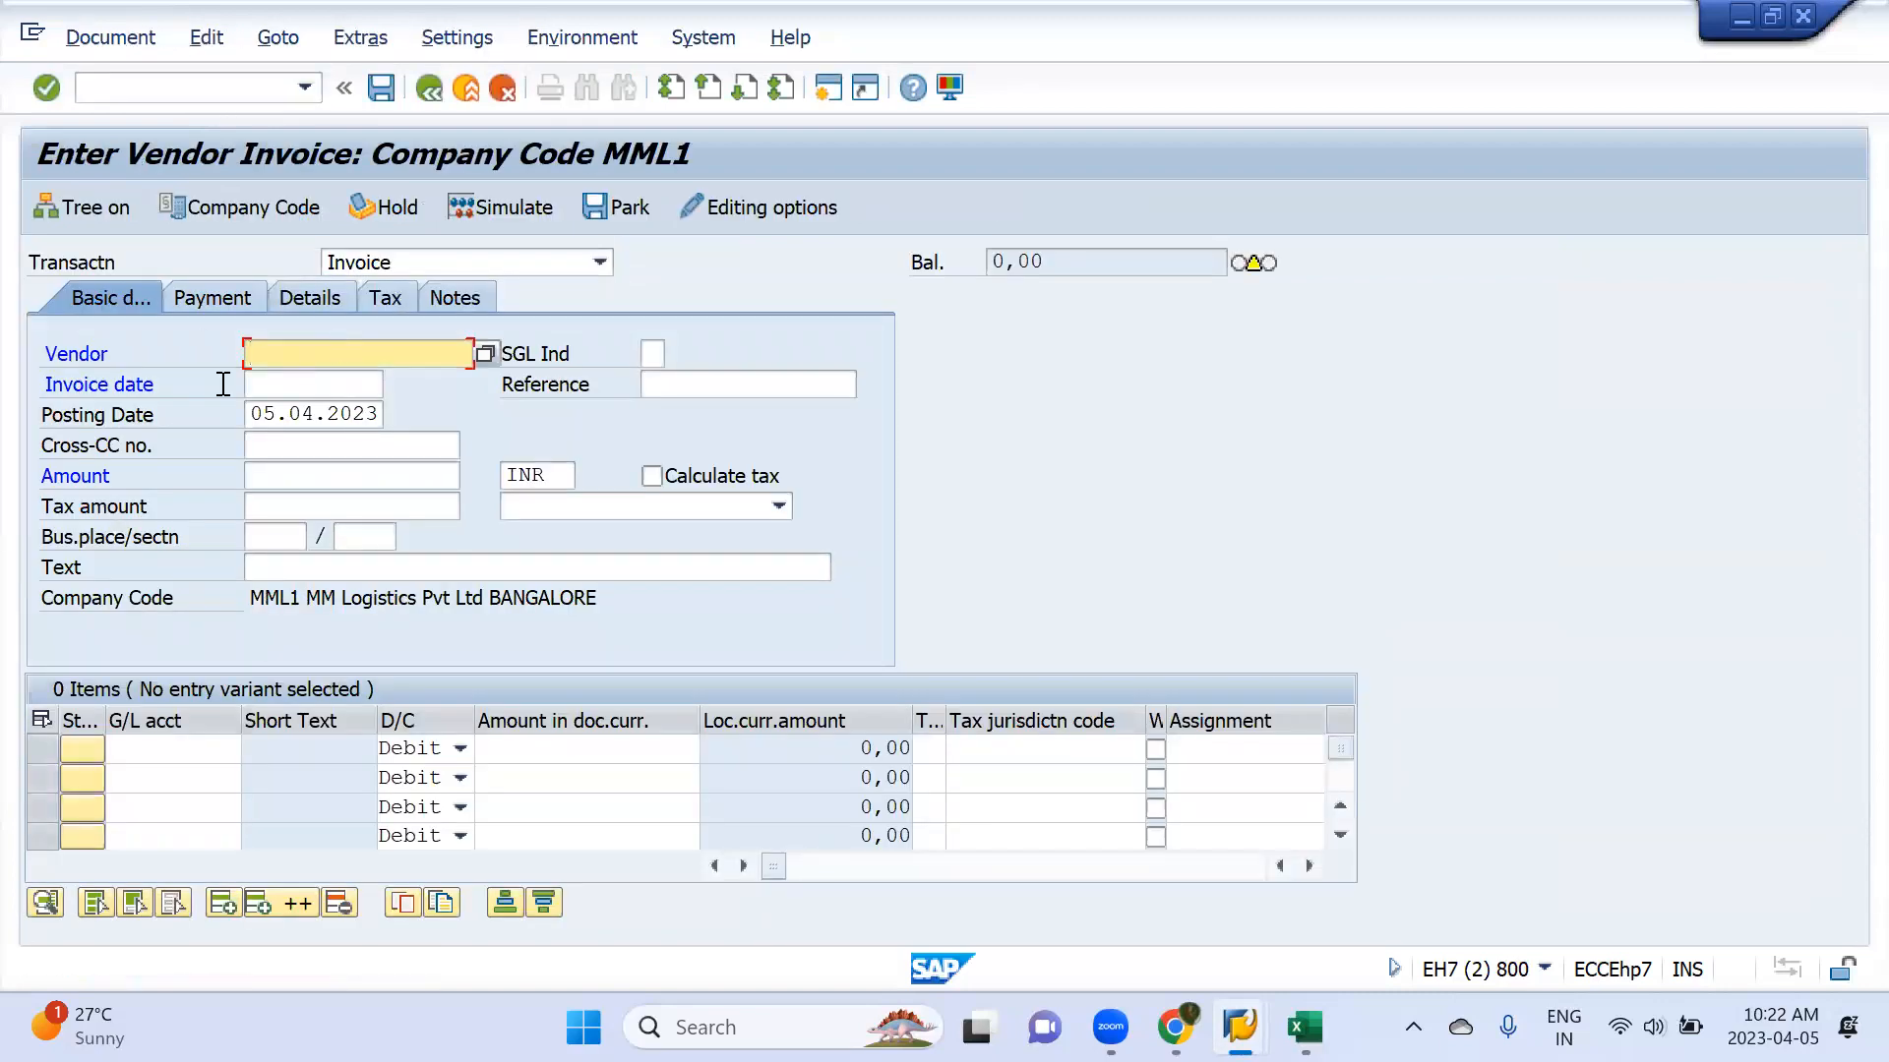
Choose Aarathi Enterprises as the invoice's vendor from the list of vendors in company code MML1
left_click(485, 354)
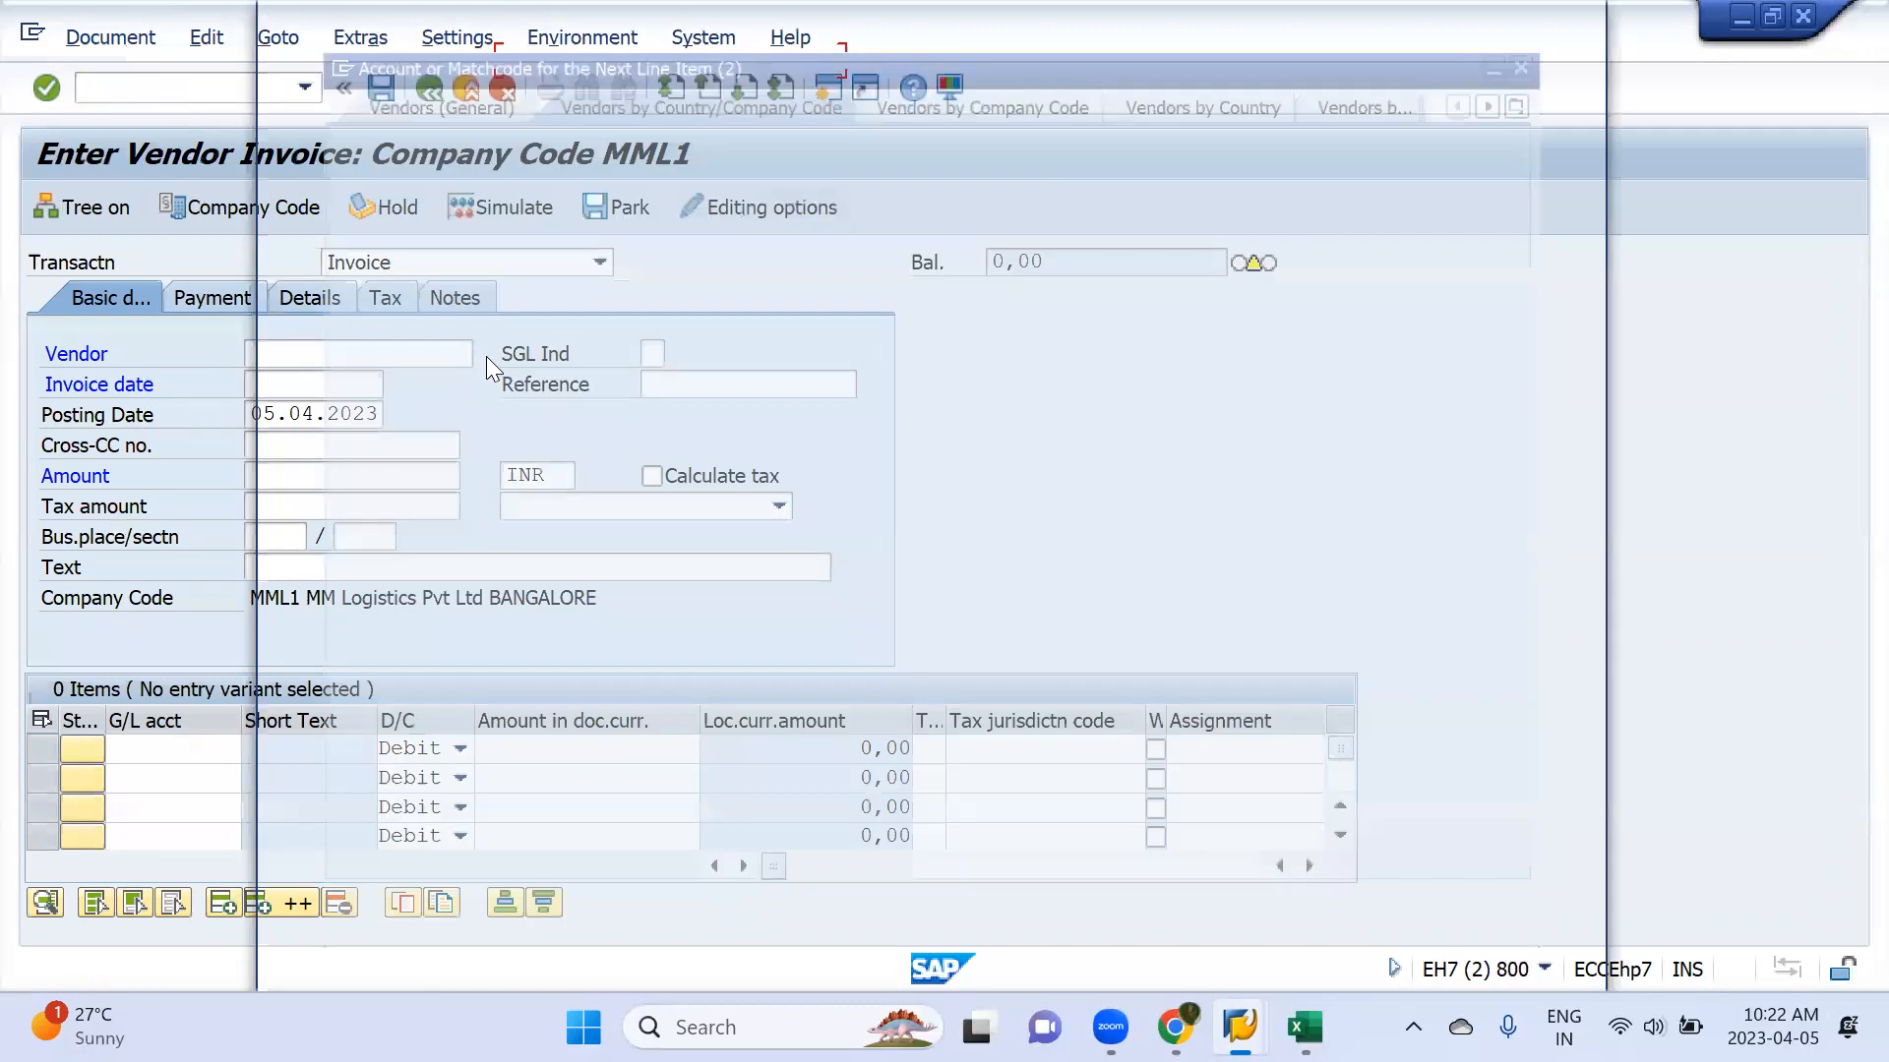
key("Return")
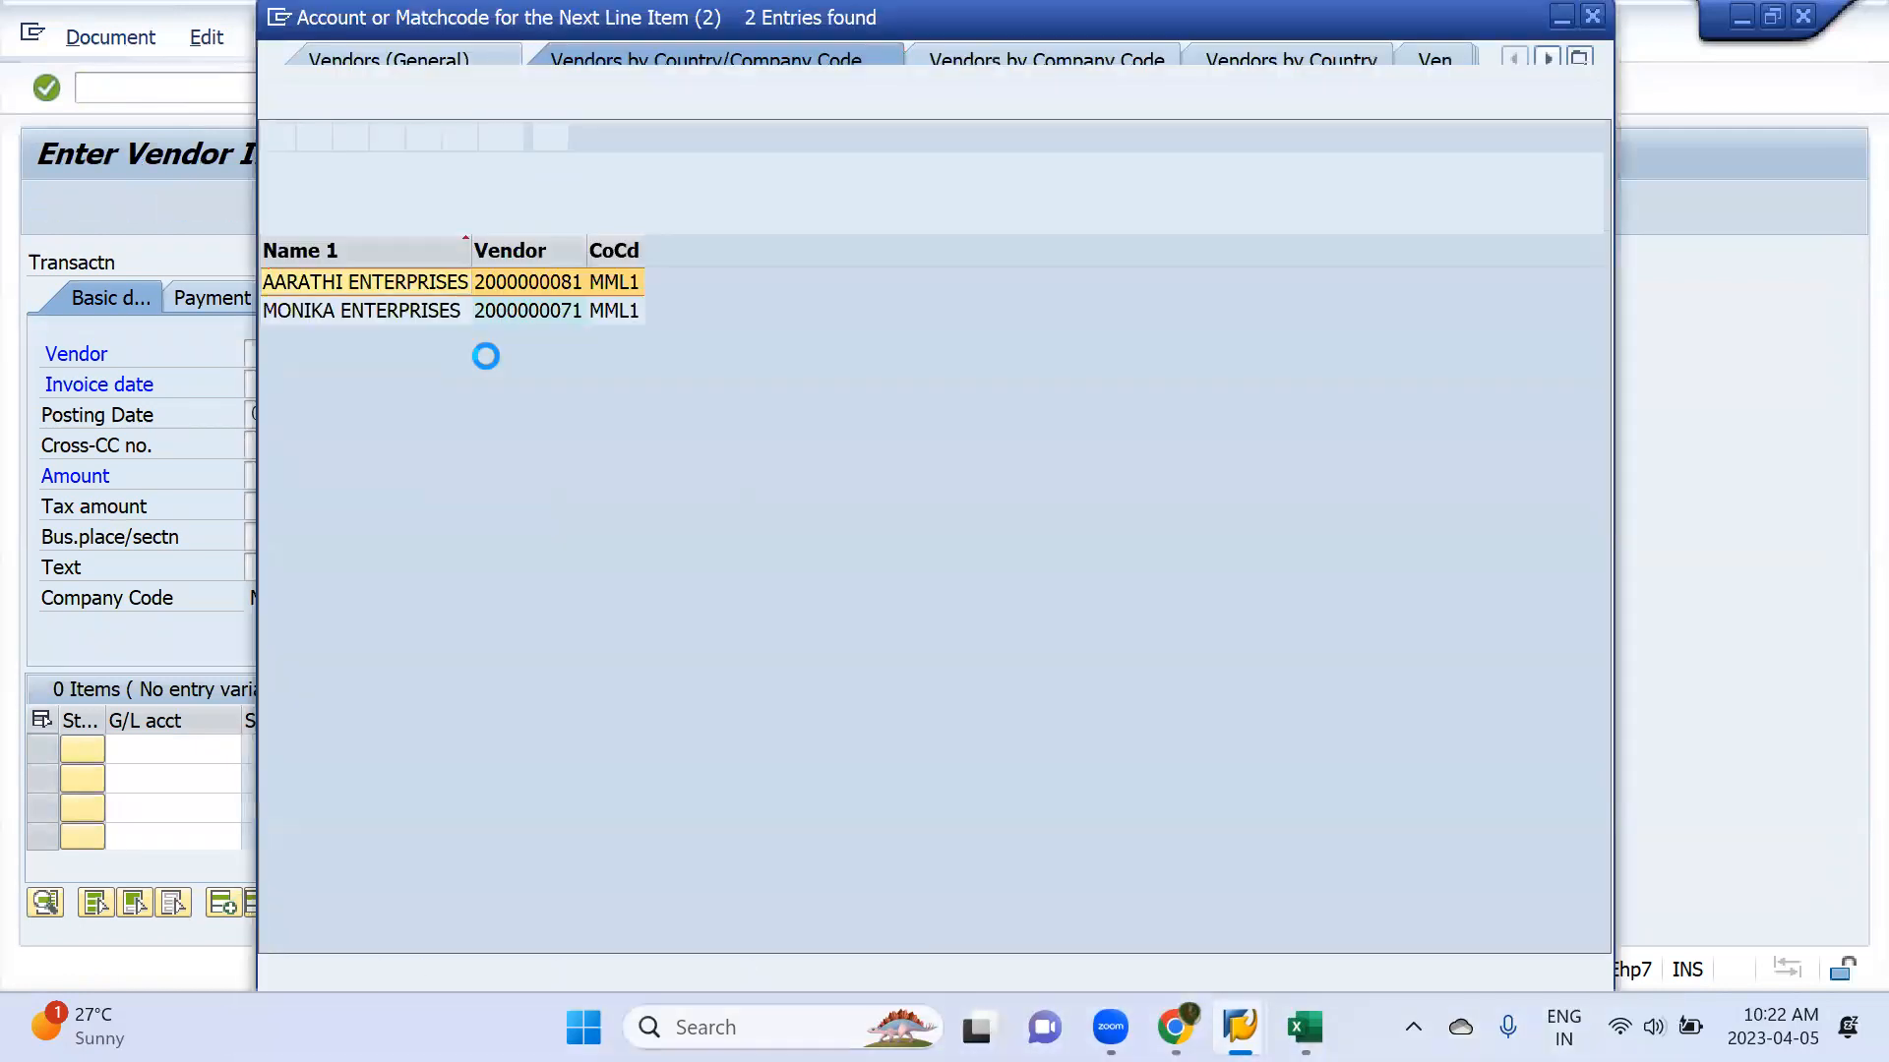
key("Escape")
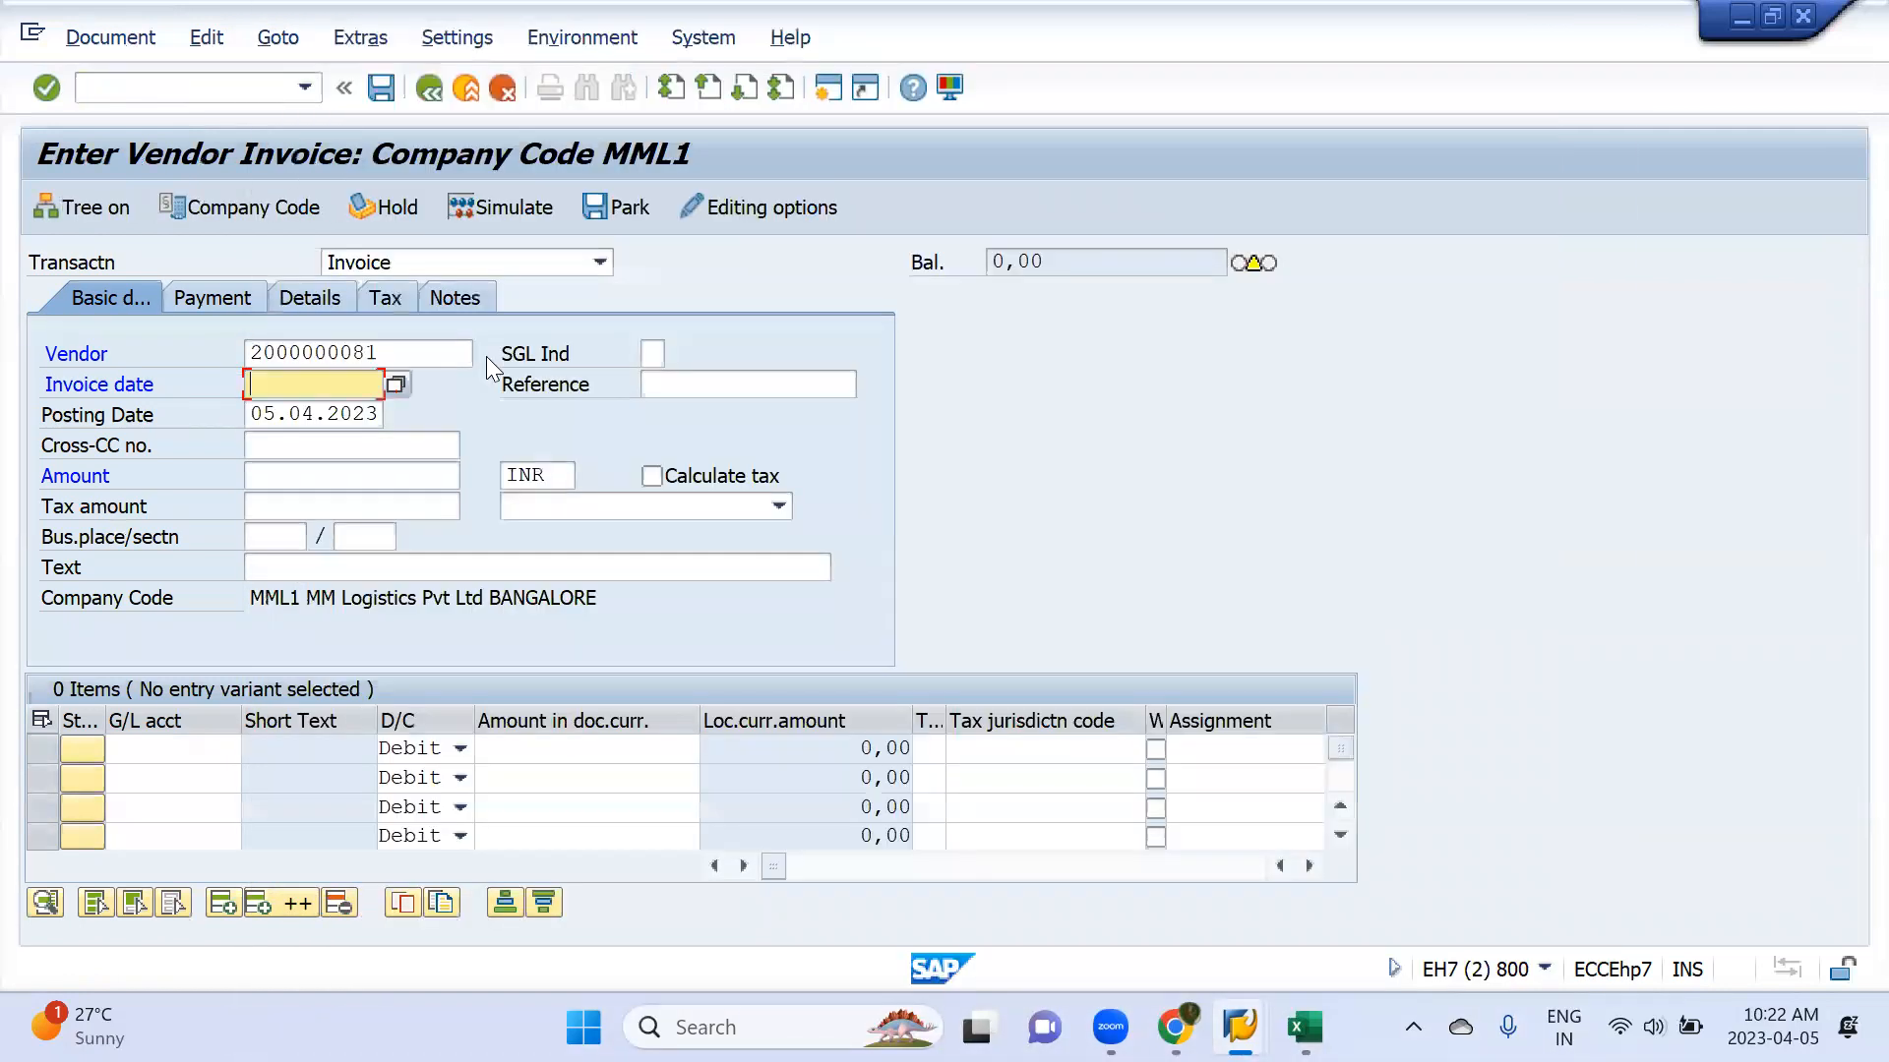
Copy the posting date 05.04.2023 into the invoice date
key("Tab")
key("ctrl+a")
key("ctrl+c")
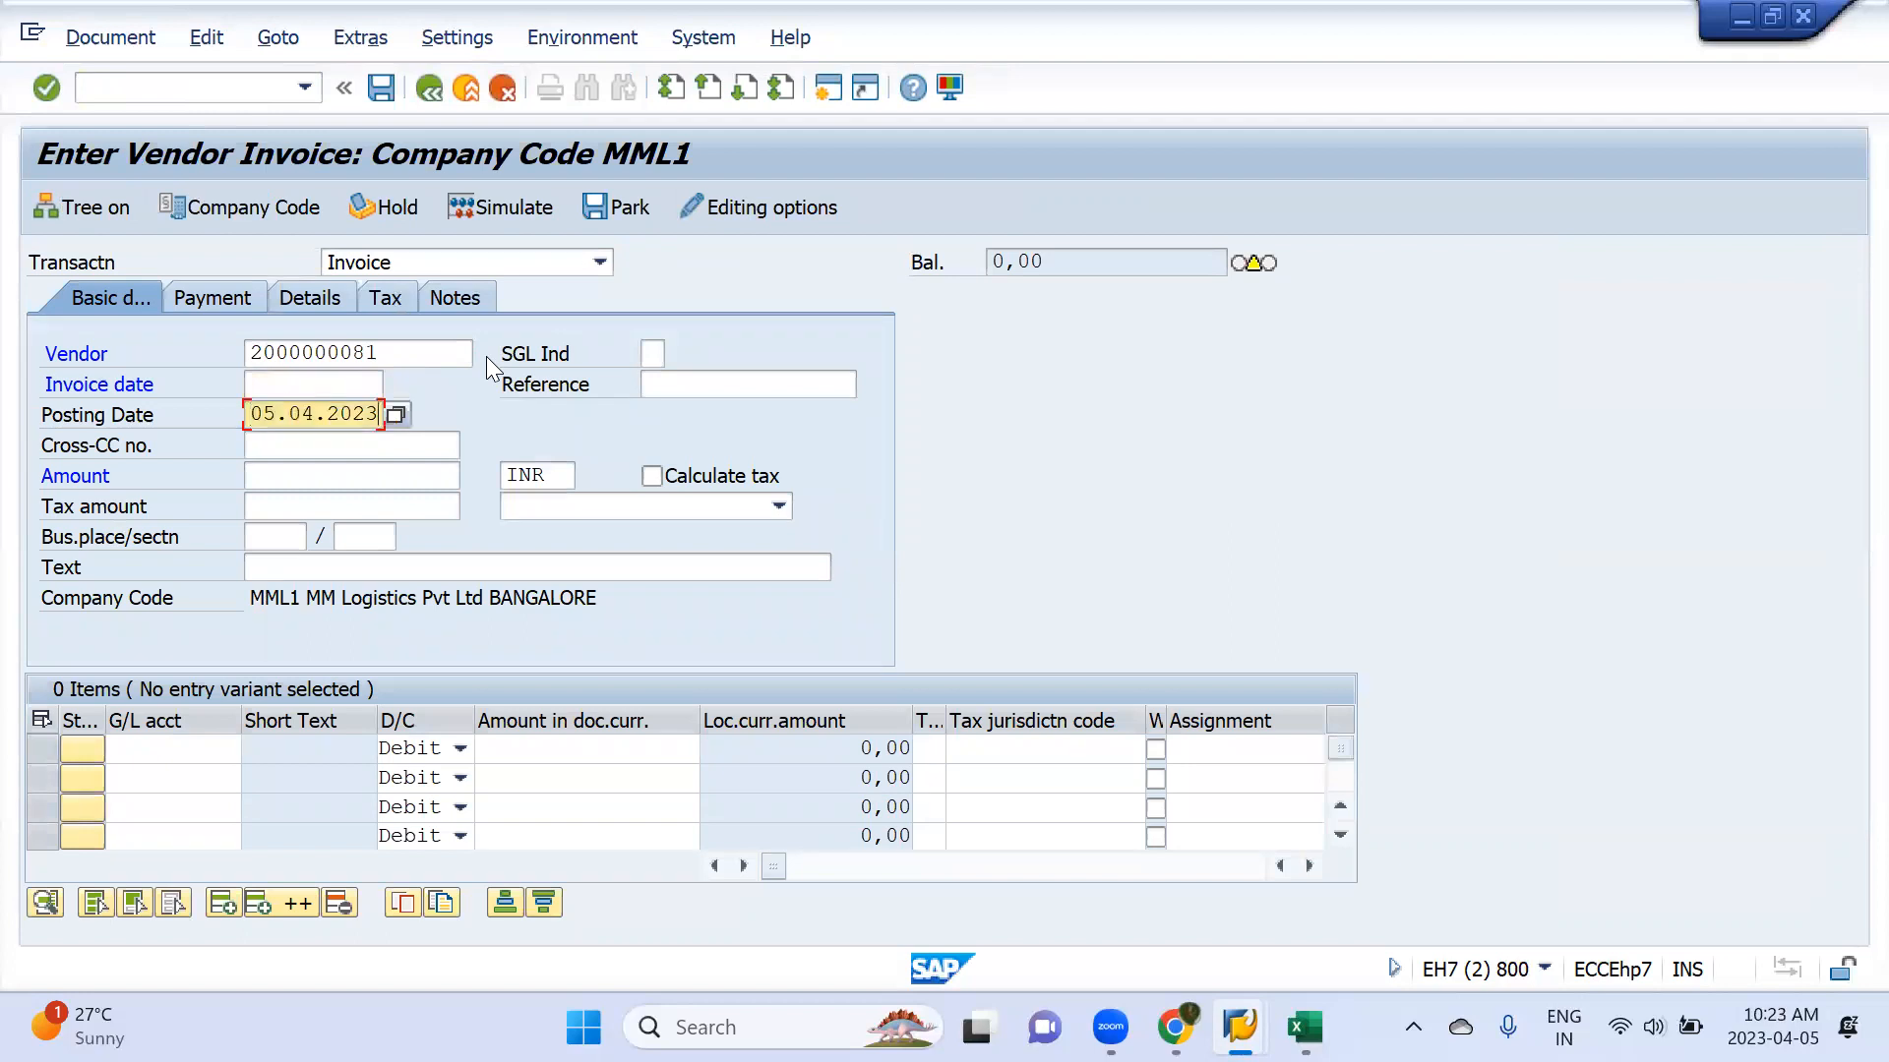
key("shift+Tab")
key("ctrl+v")
Set the vendor invoice amount to 20000 INR
key("Tab")
key("Tab")
key("Tab")
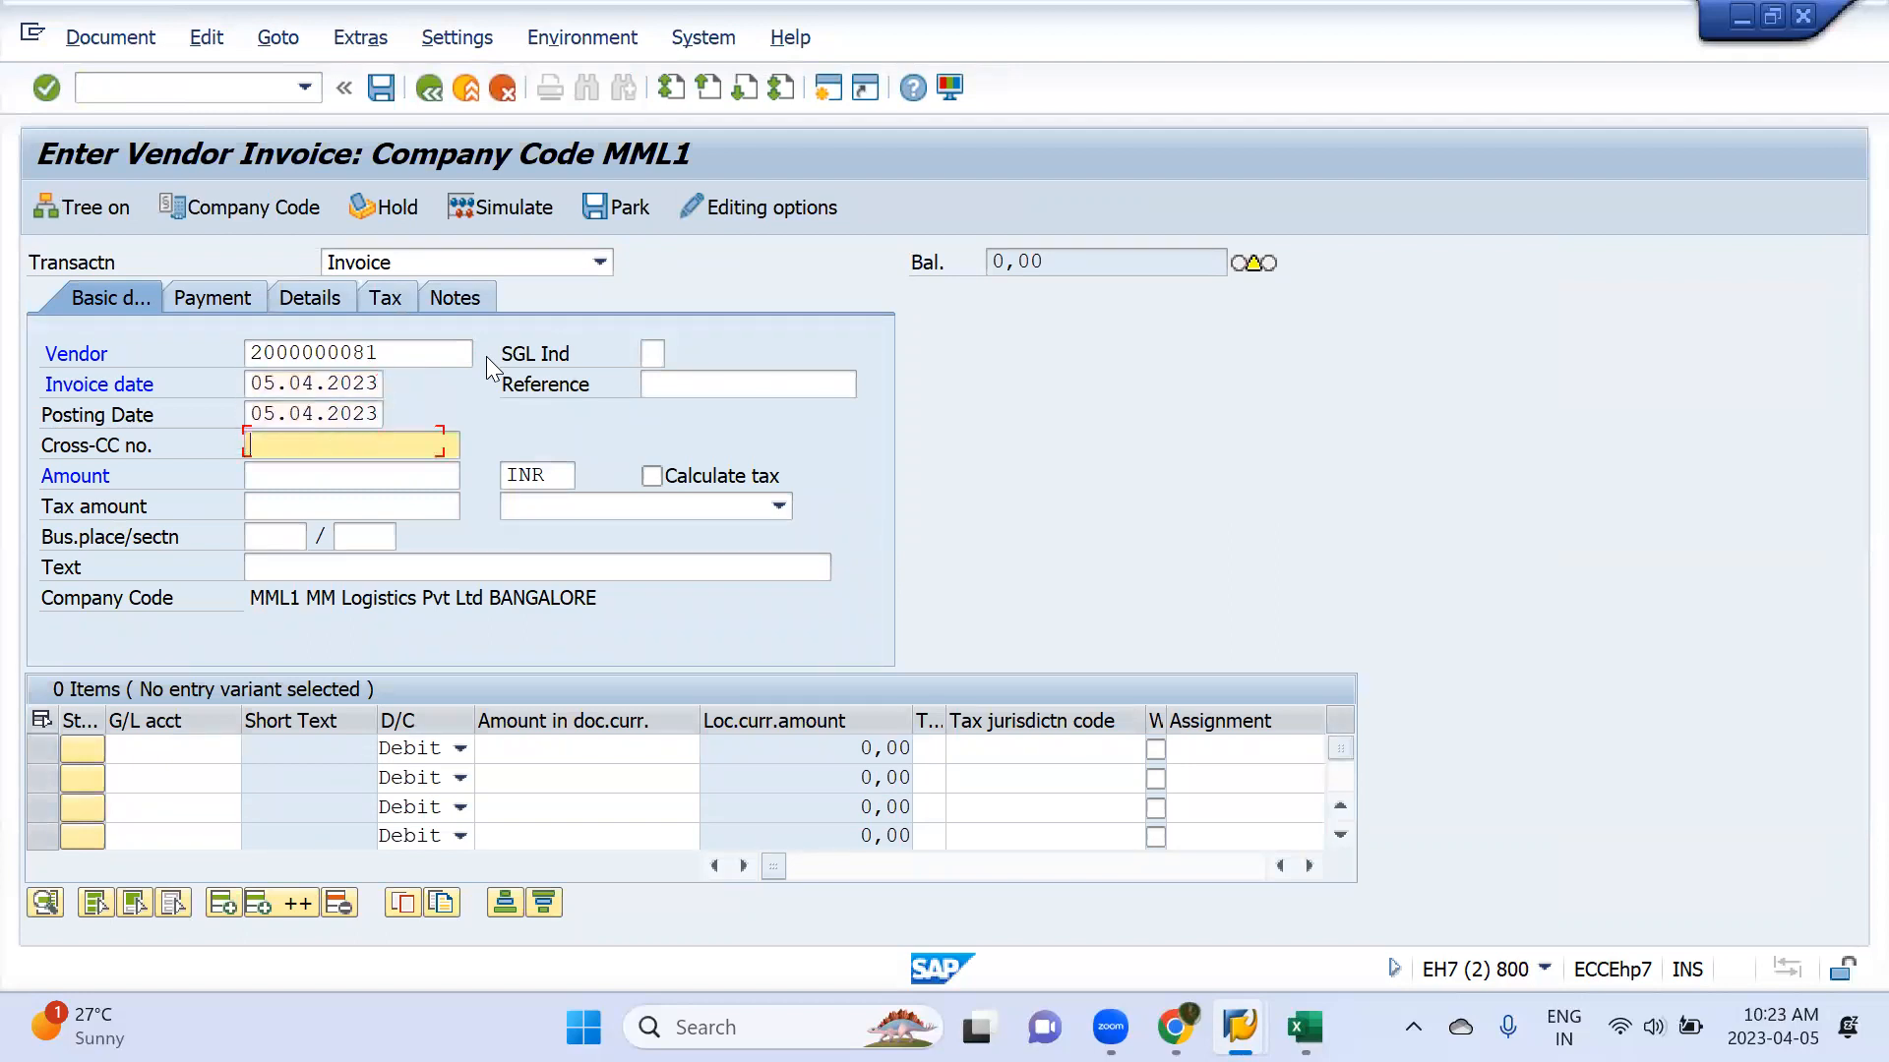
type("20000")
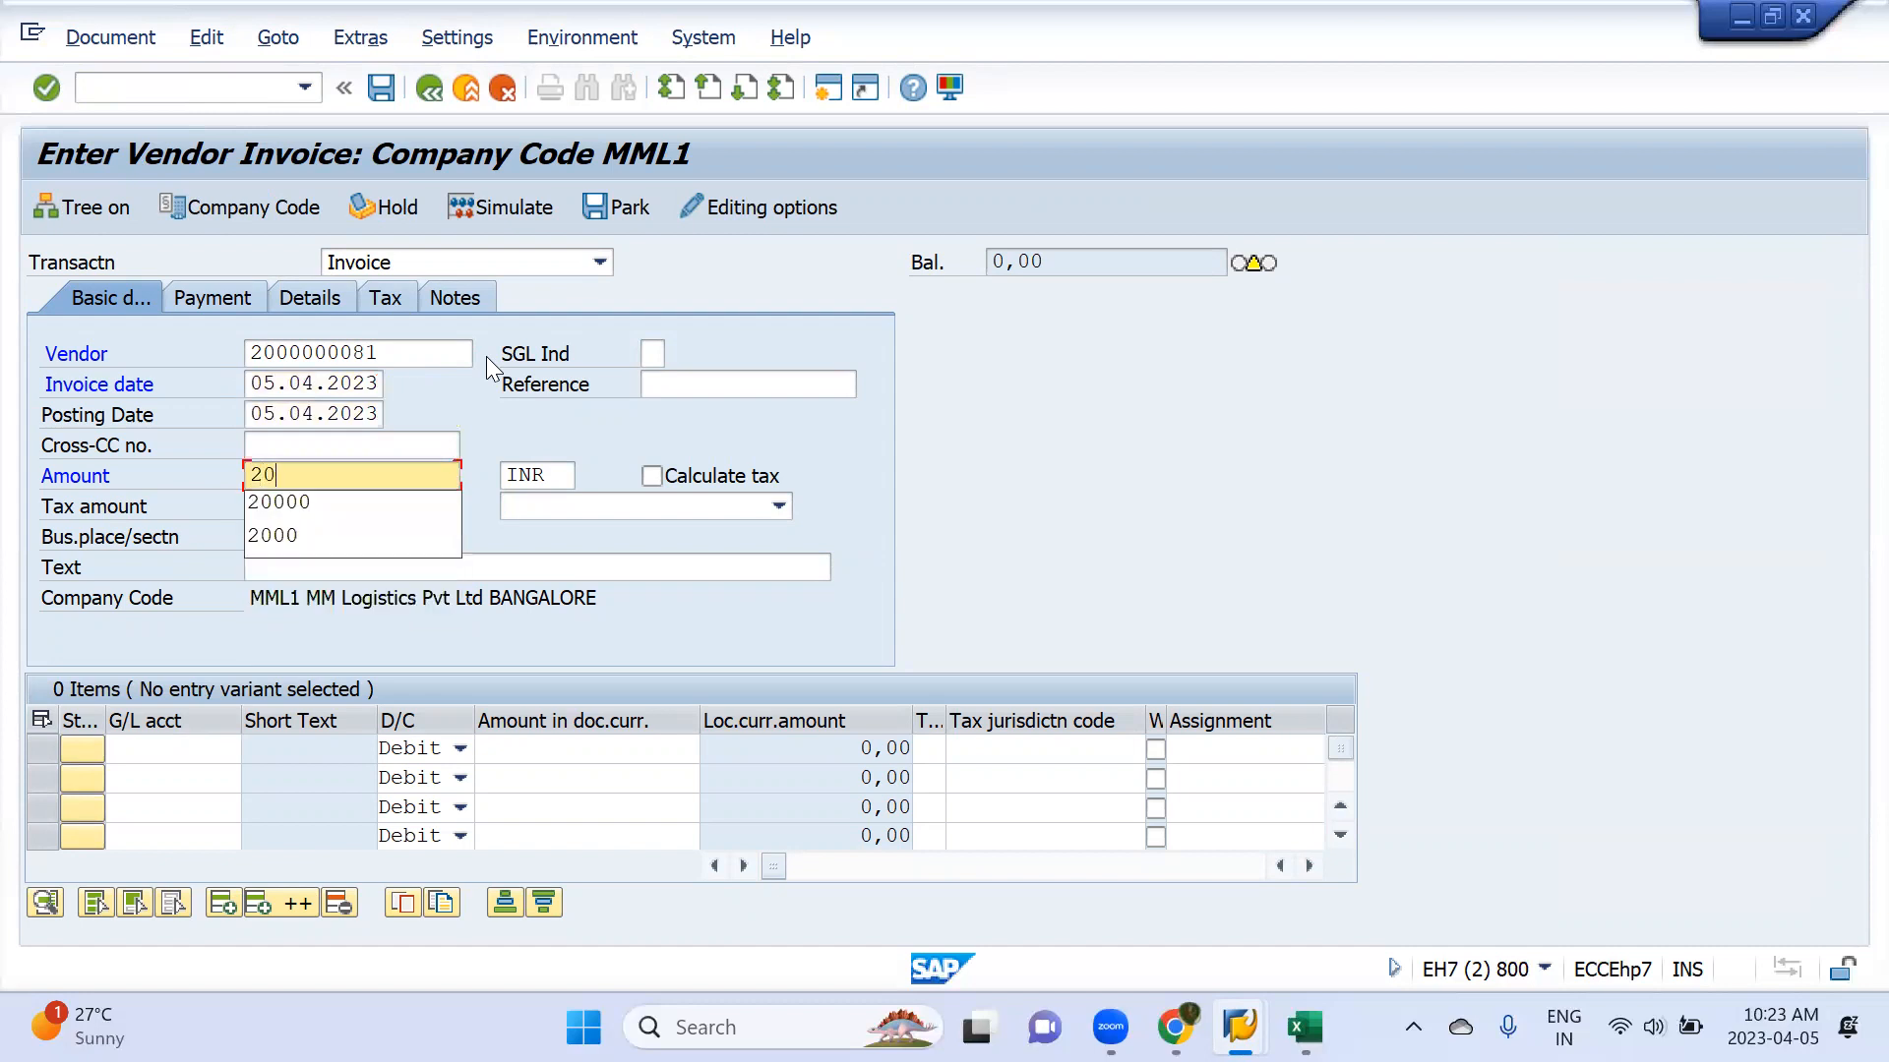
key("Tab")
key("Tab")
key("Tab")
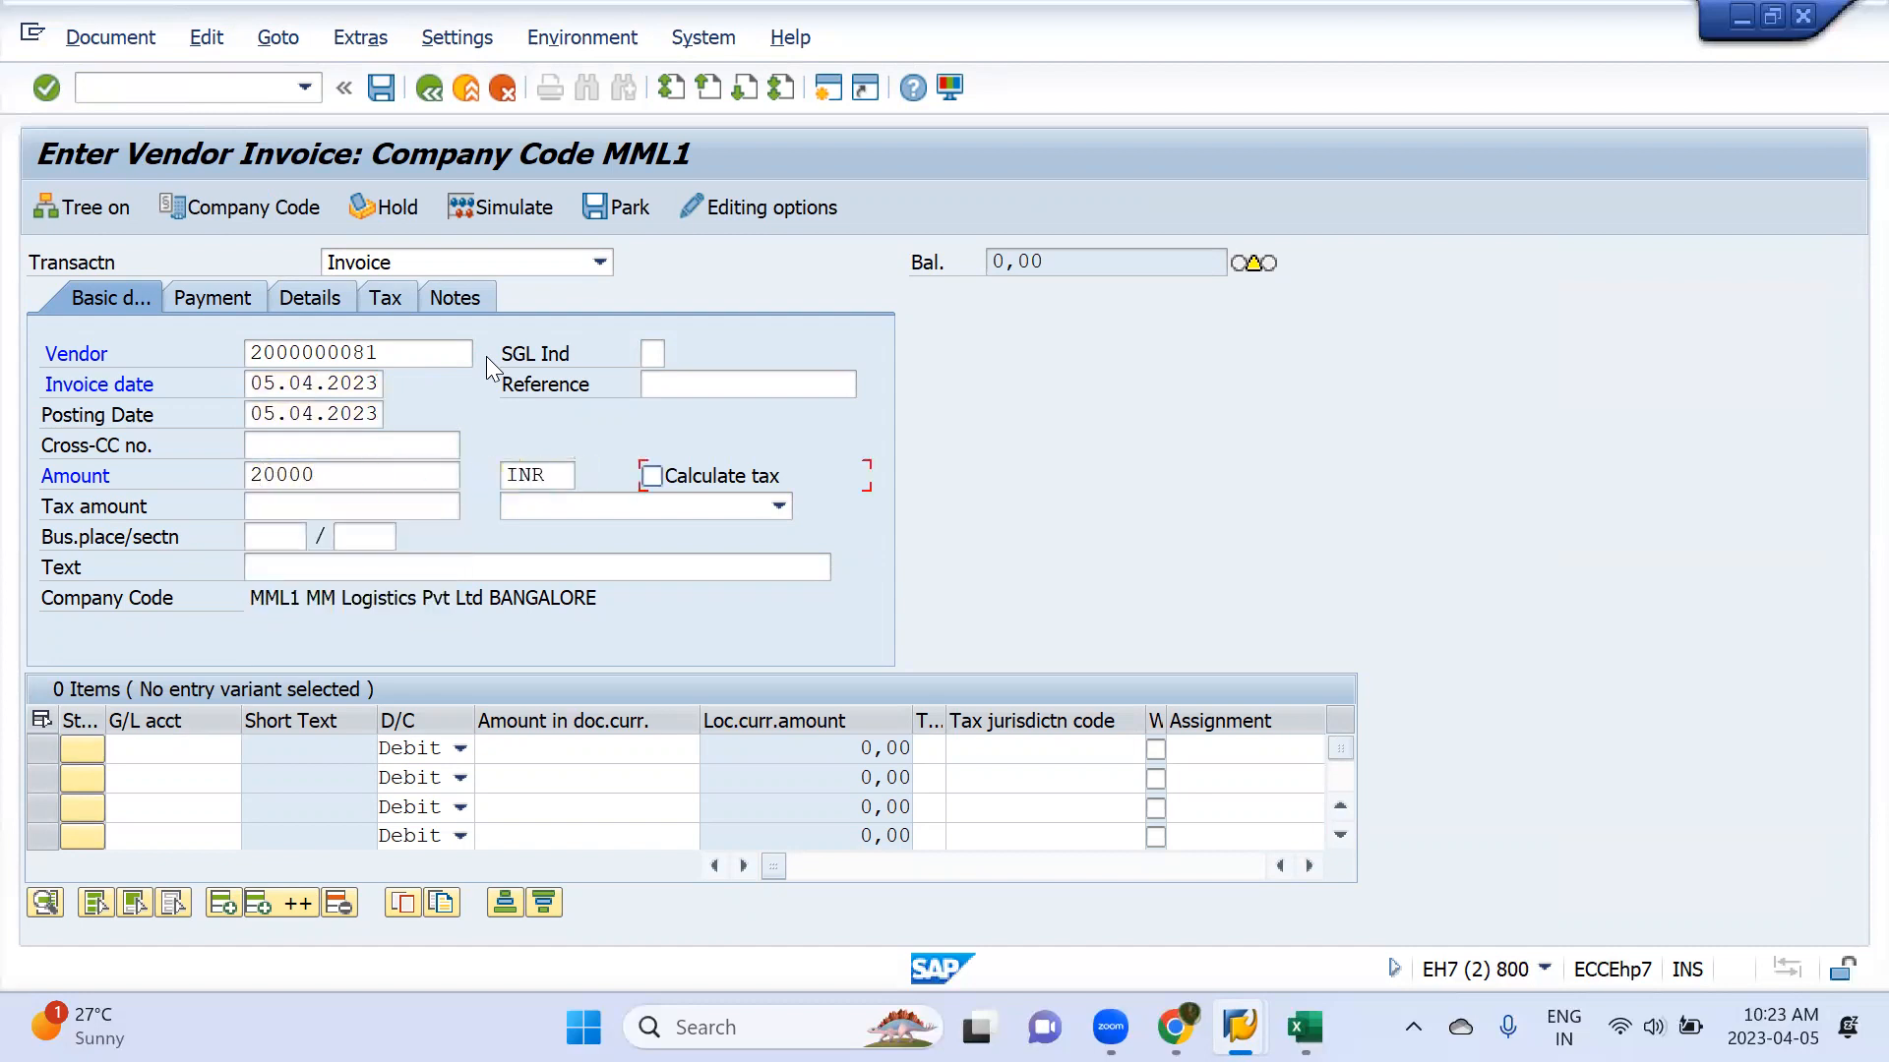
Choose G/L account 200105, Inventory Raw Material, for the first line item of the vendor invoice
left_click(218, 752)
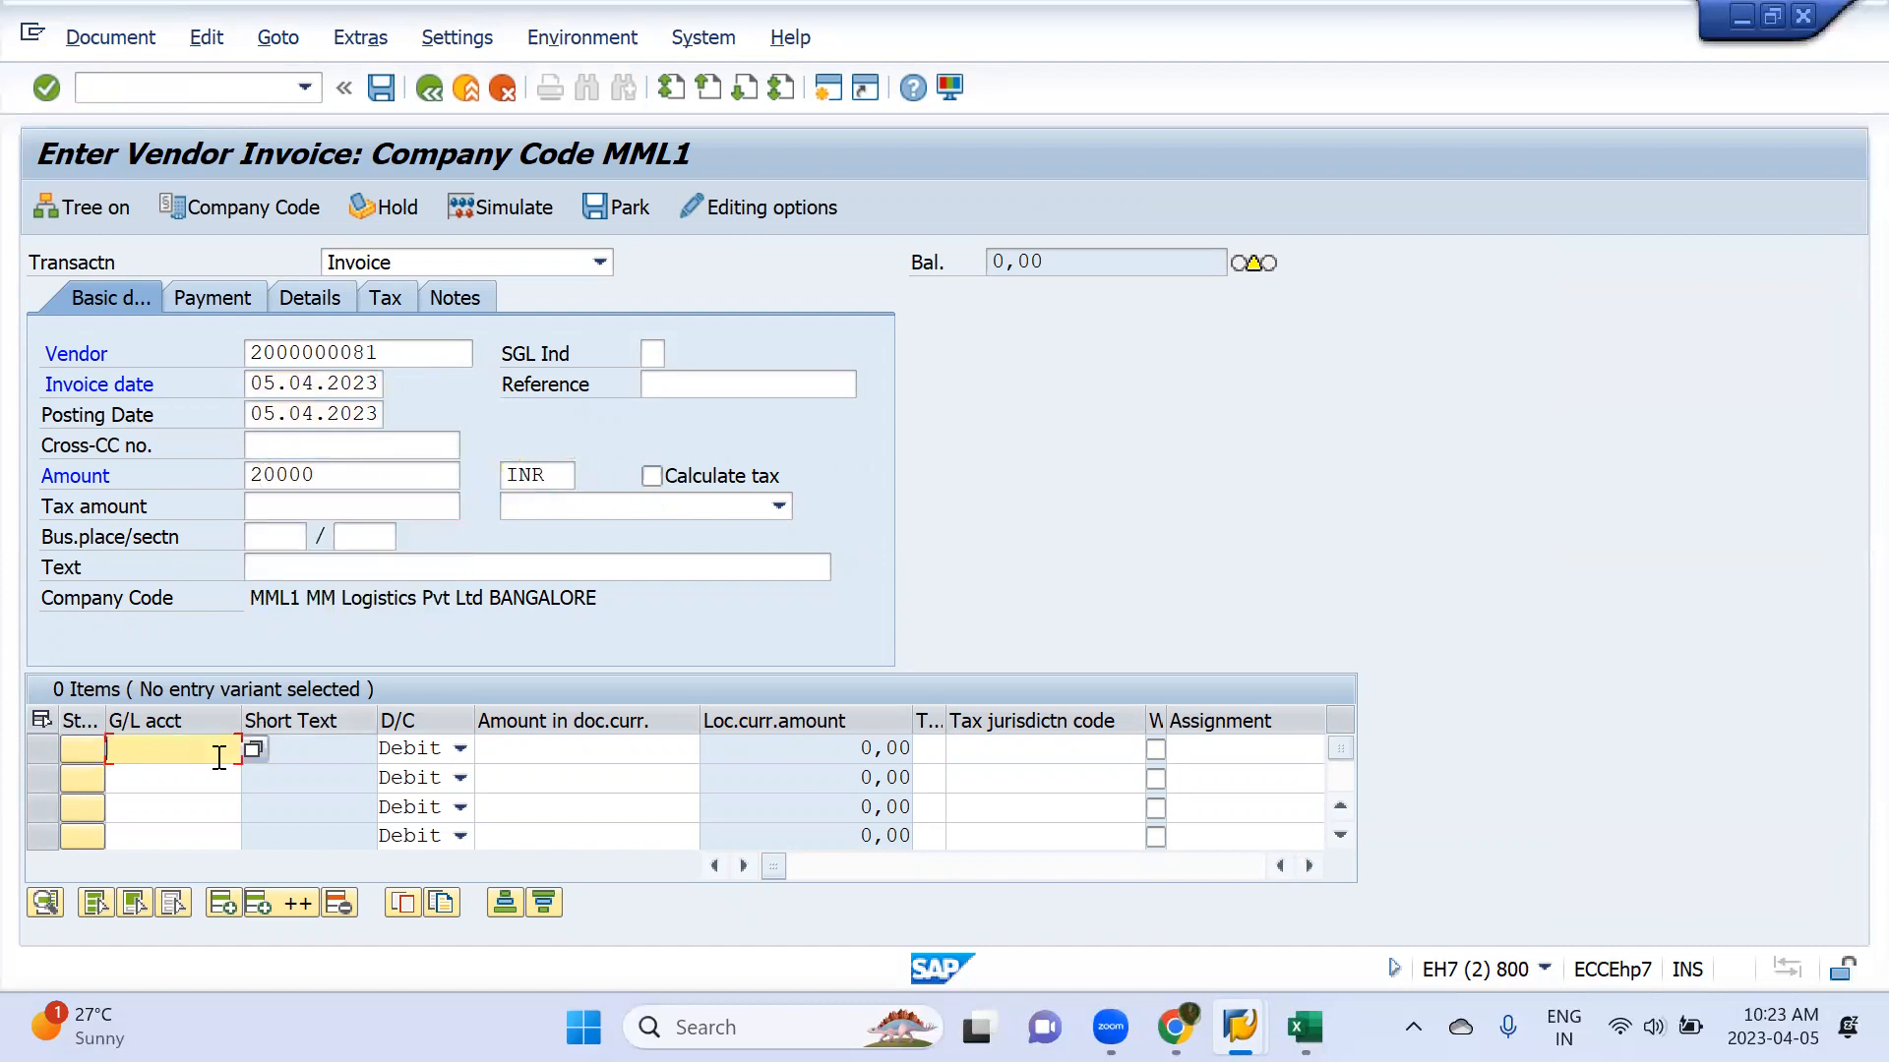
left_click(255, 750)
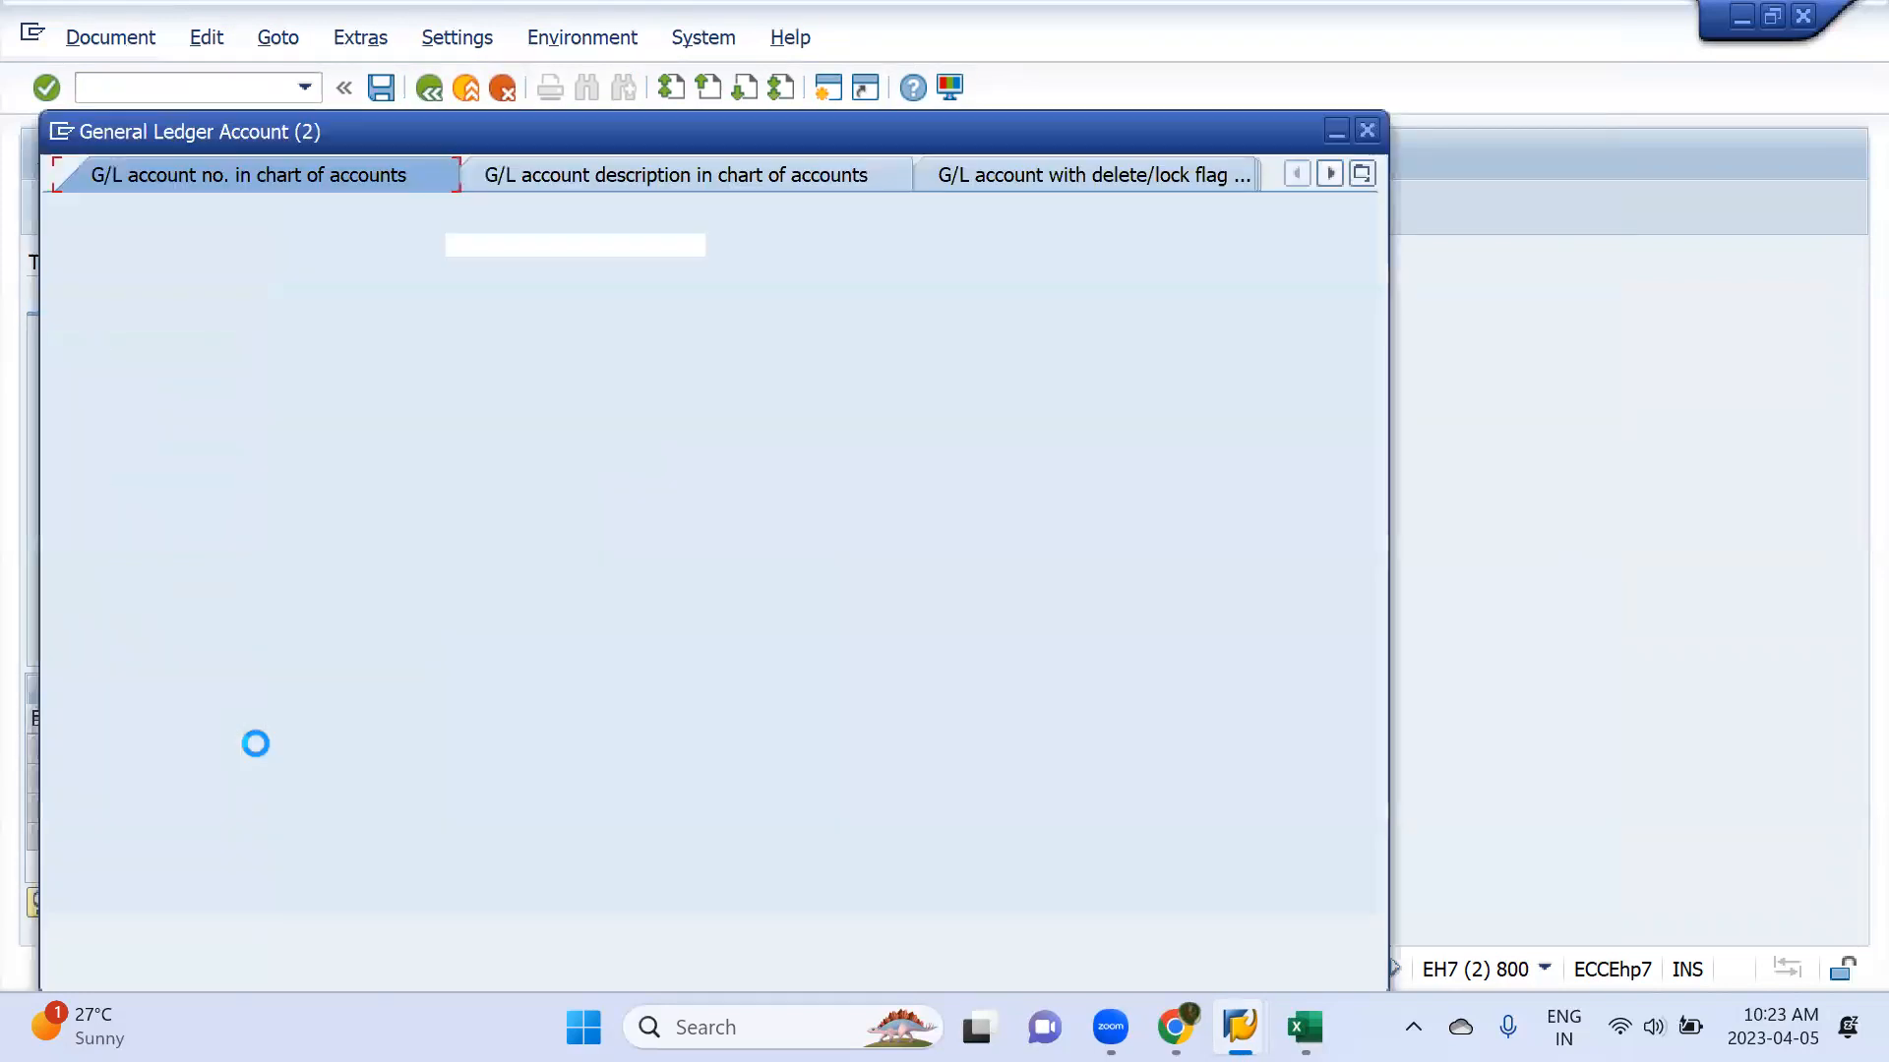
key("Return")
key("Down")
key("Down")
key("Down")
key("Down")
key("Down")
key("Down")
key("Down")
key("Down")
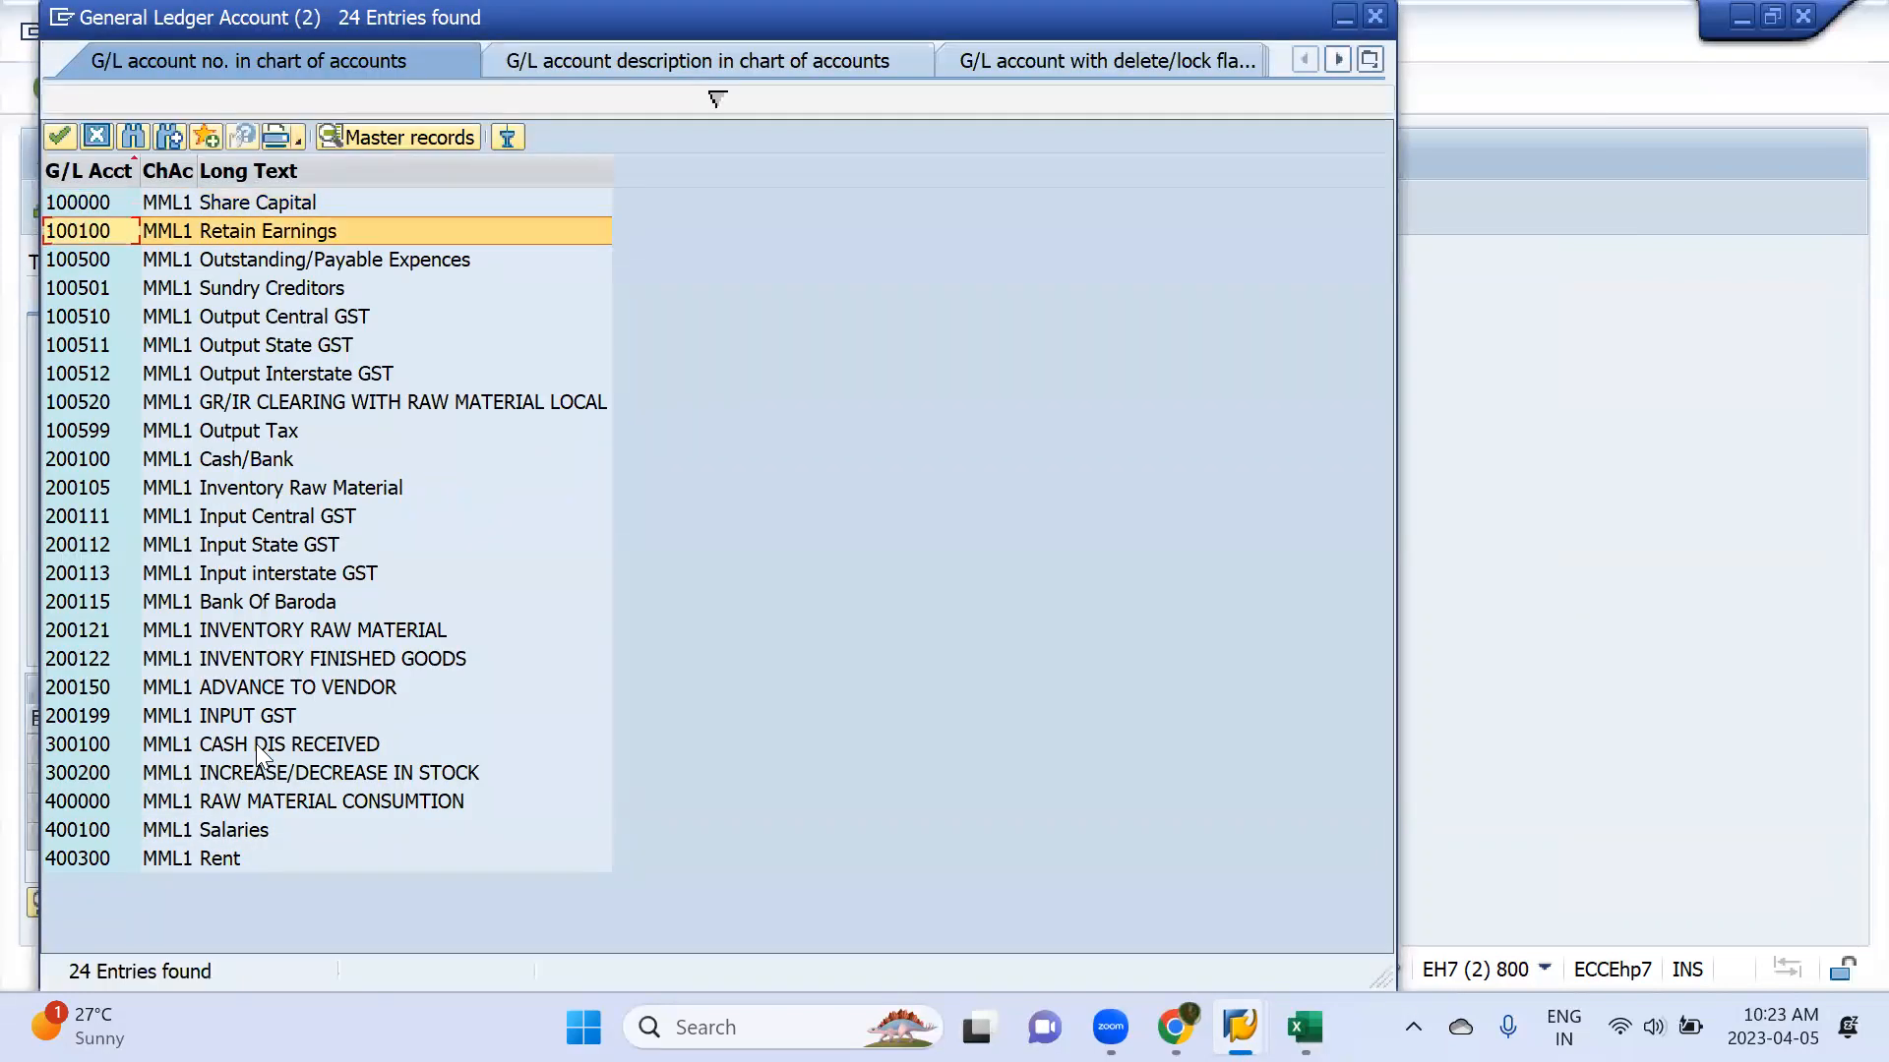
key("Down")
key("Down")
key("Return")
Enter 20.000 as the inventory line's debit amount and post the invoice after checking its payment terms
key("Tab")
key("Tab")
key("Tab")
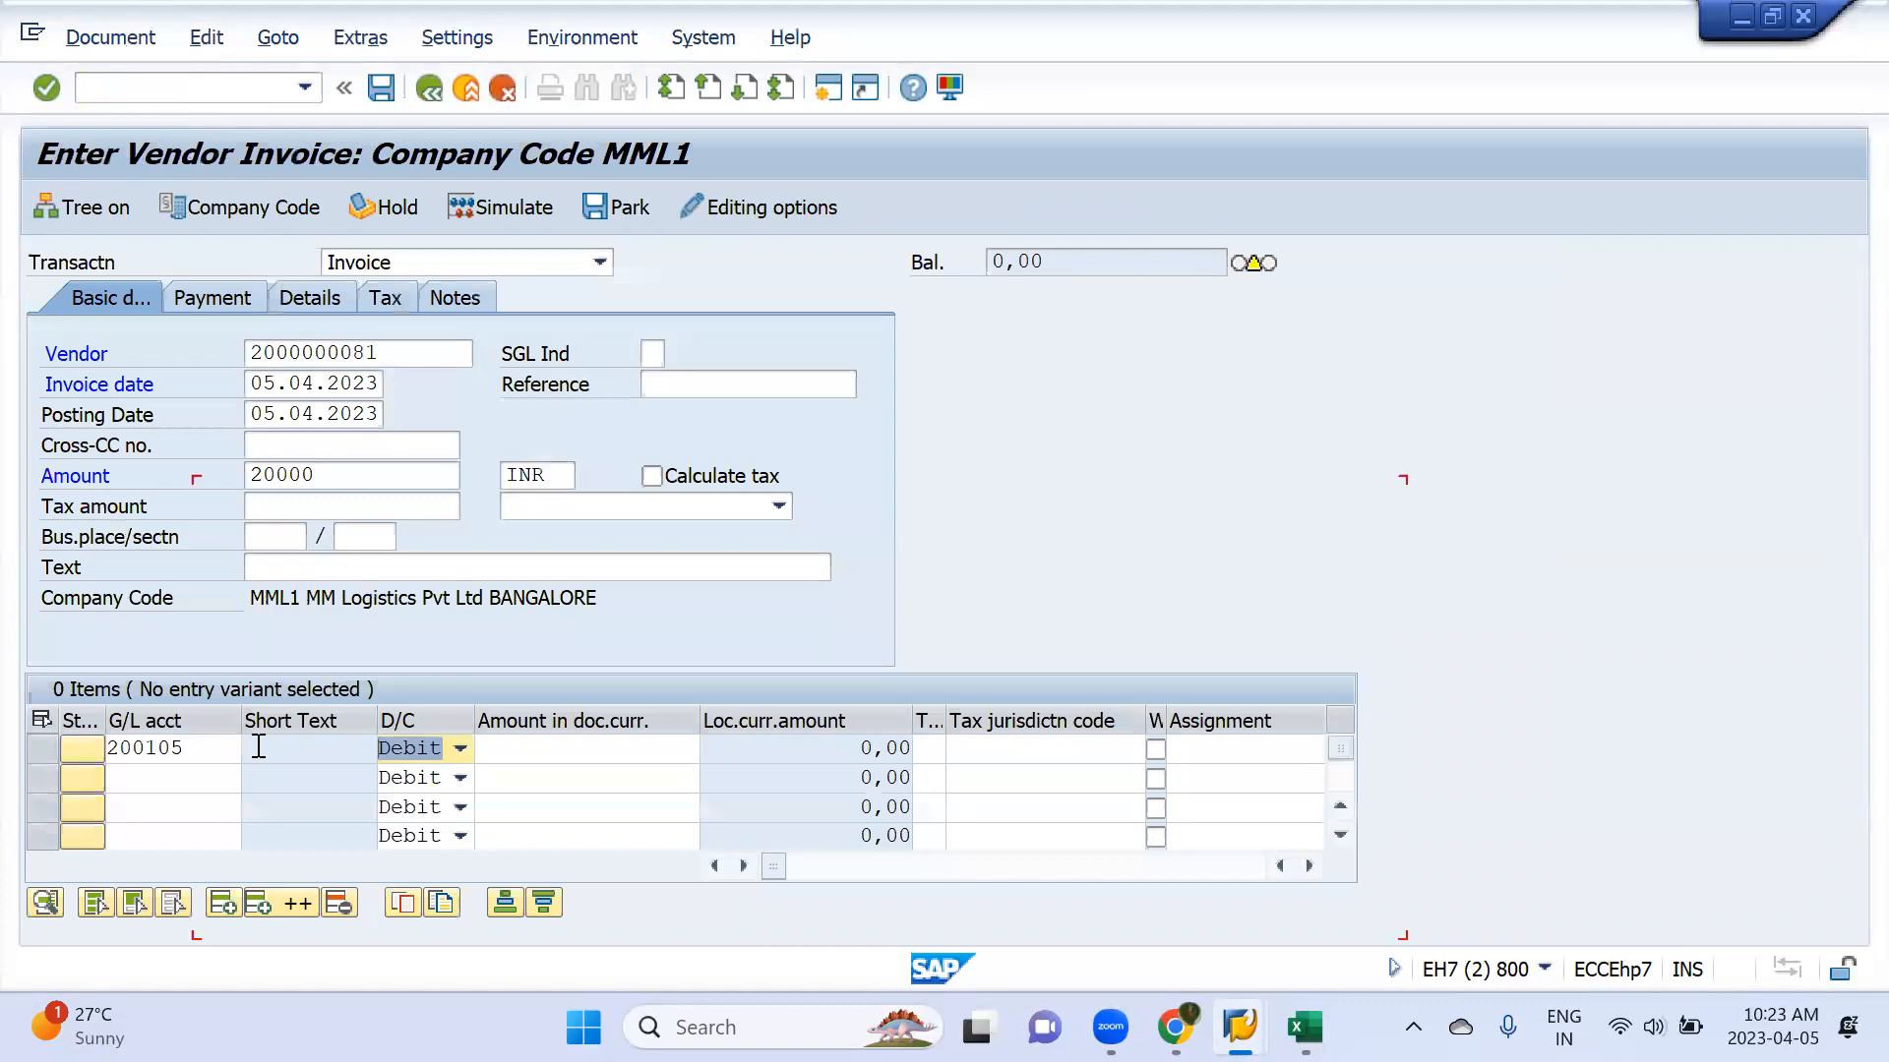
type("20.000")
key("Return")
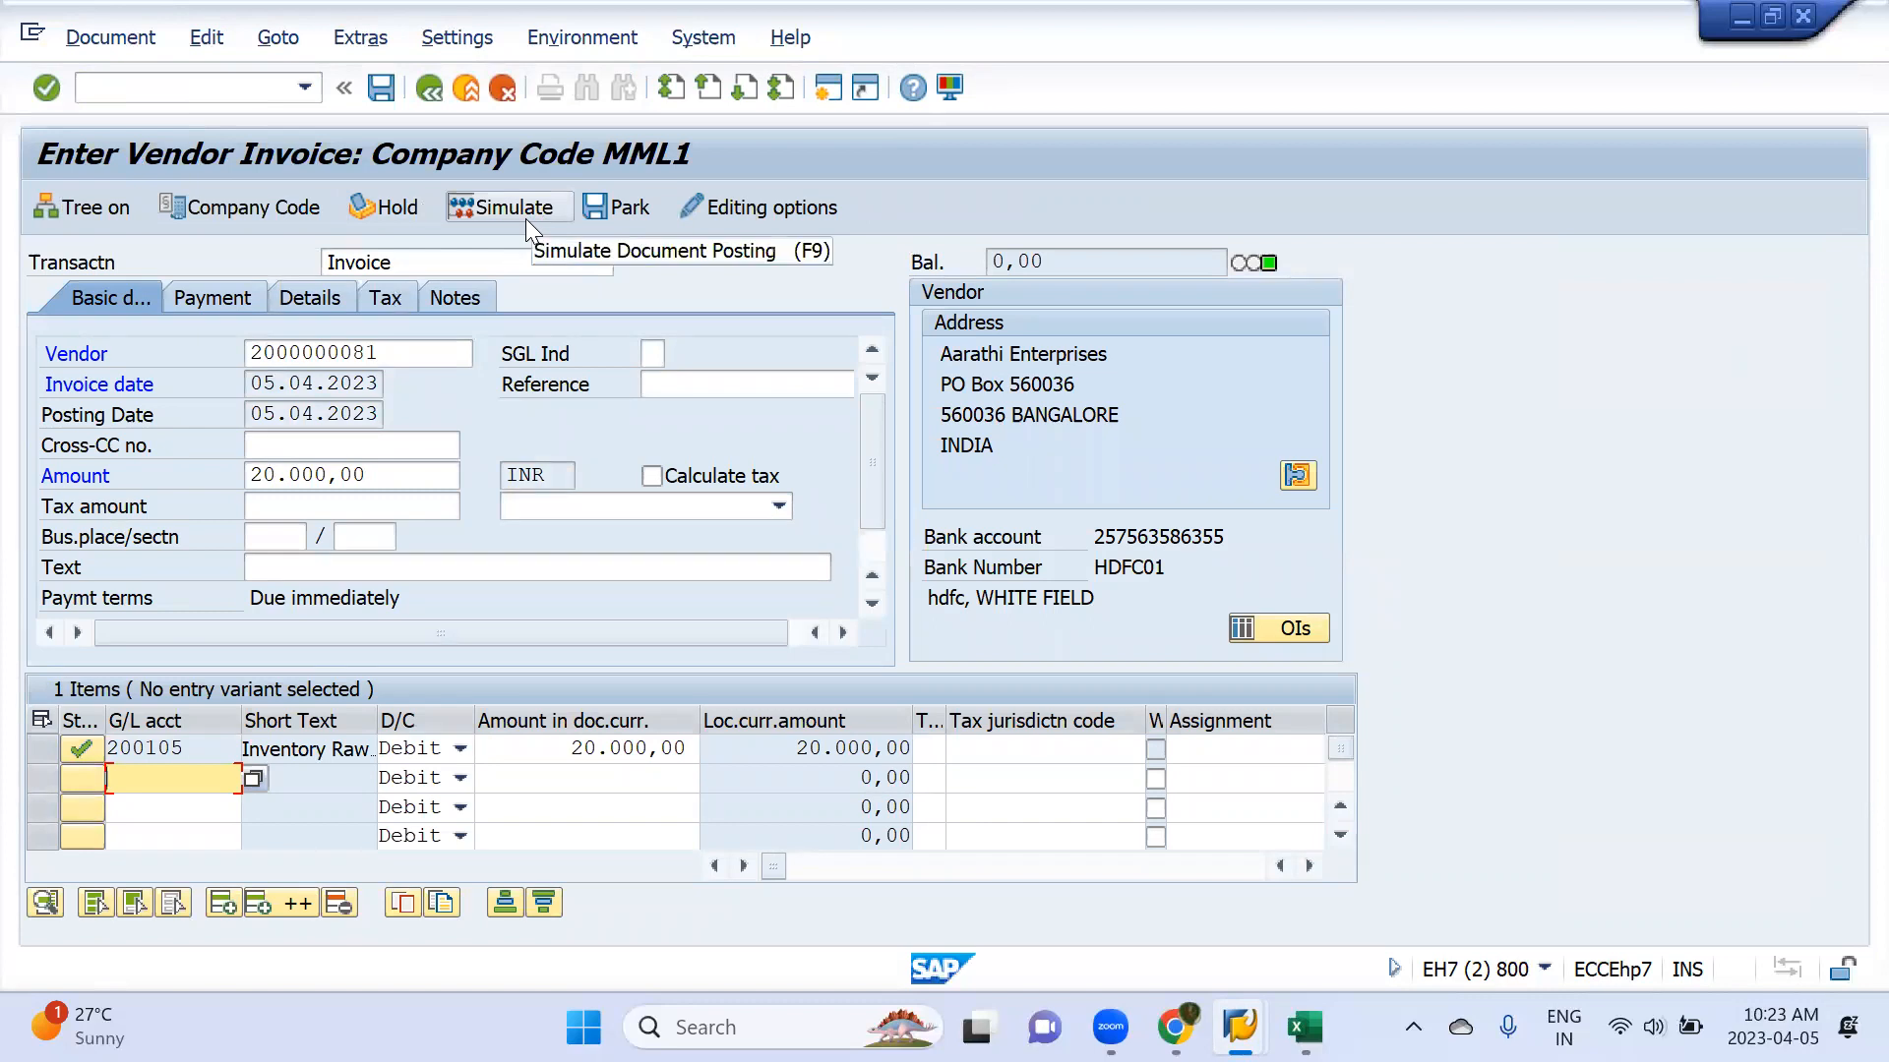
left_click(226, 301)
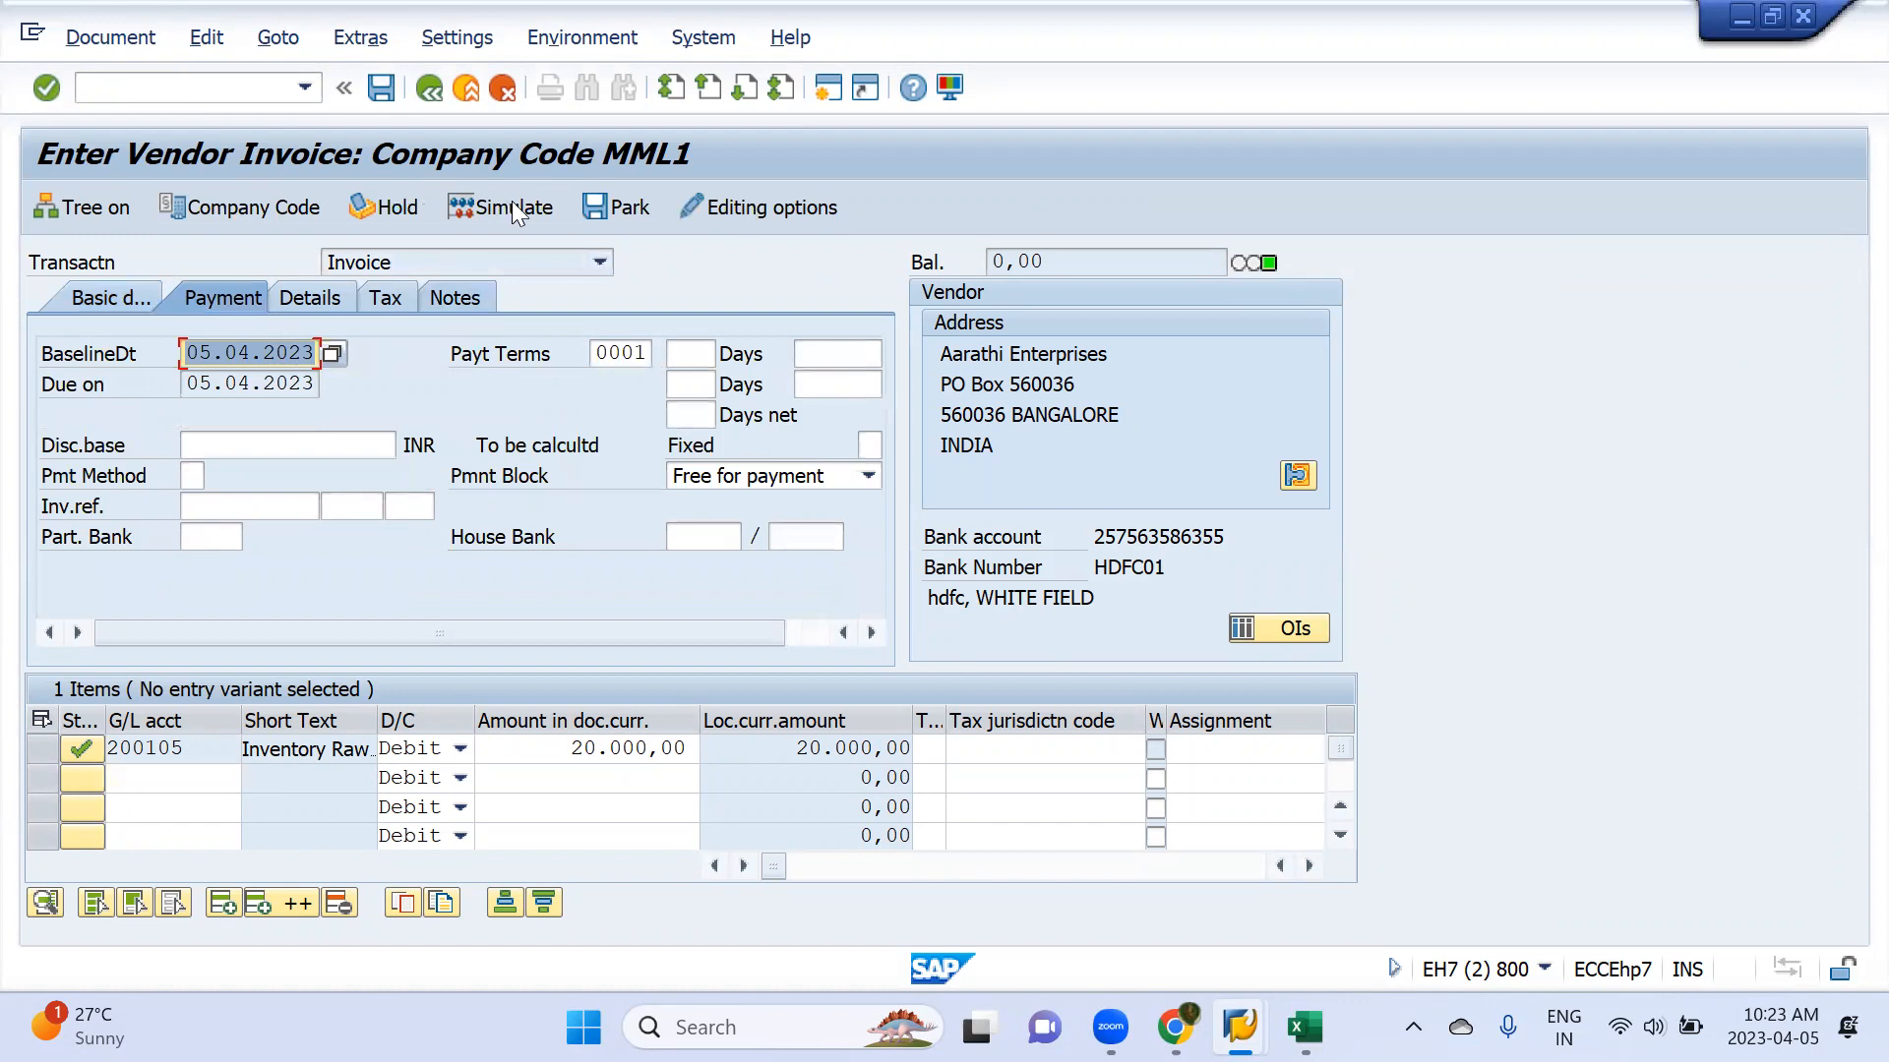
left_click(381, 89)
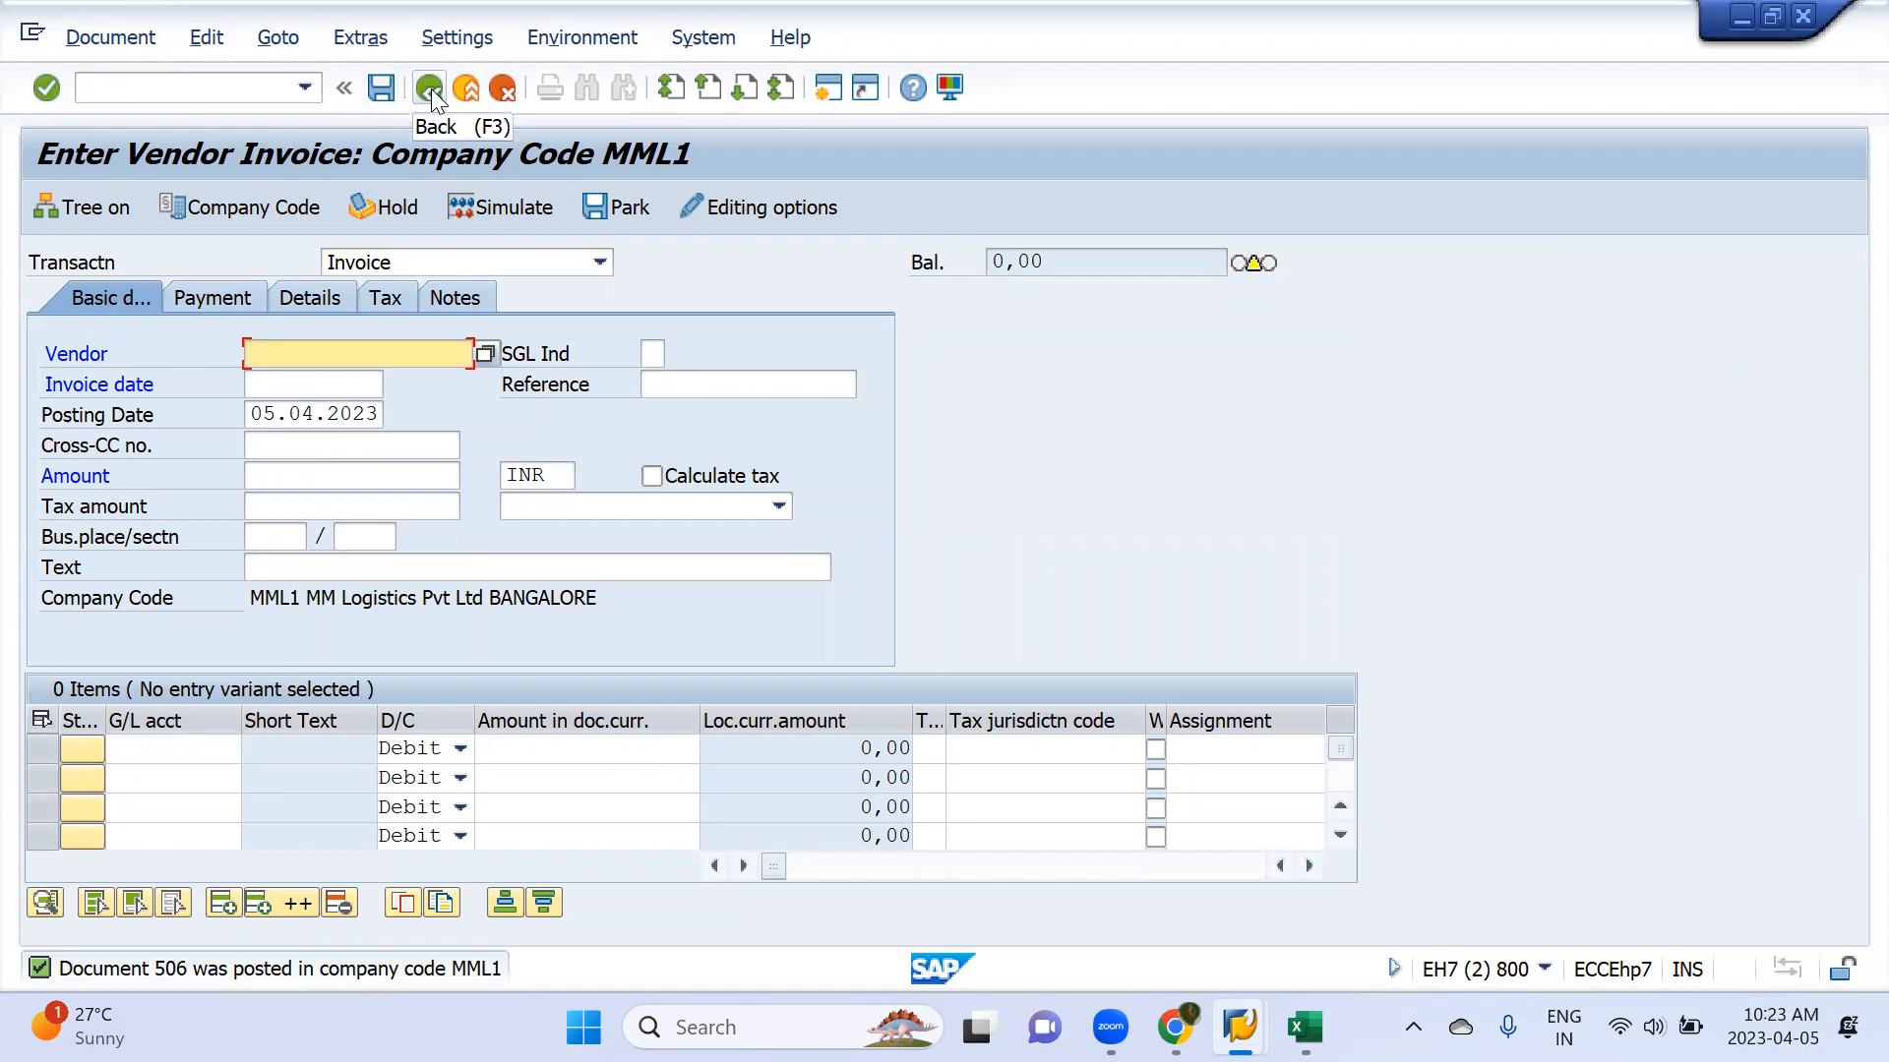
Start another invoice for Aarathi Enterprises with invoice date 05.04.2023
key("Down")
key("Return")
key("Tab")
key("Down")
key("Return")
Set the amount of the second vendor invoice to 25000 INR
key("Tab")
Add a line item debiting 25000 to G/L account 200105
key("Tab")
key("Tab")
type("20000")
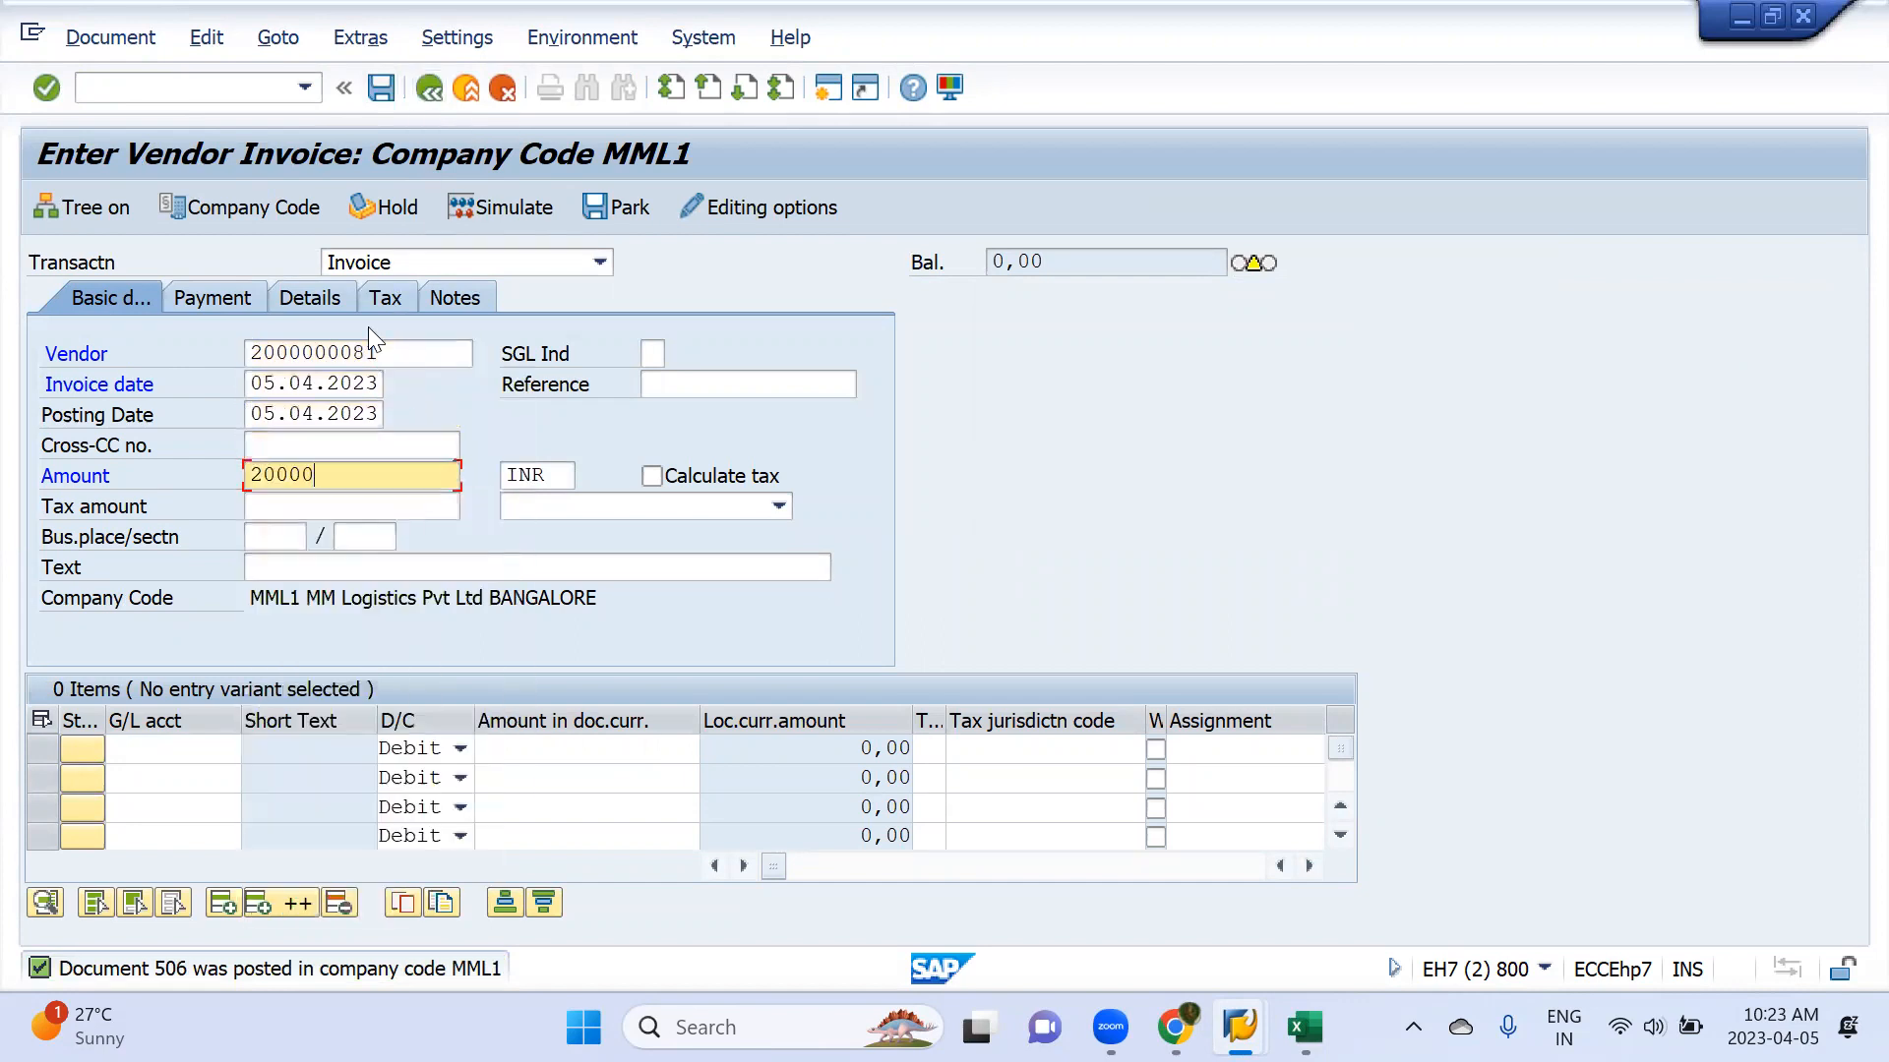
key("BackSpace")
key("BackSpace")
key("BackSpace")
key("BackSpace")
key("BackSpace")
type("25")
key("Down")
key("Return")
left_click(168, 750)
type("200105")
key("Tab")
key("Tab")
key("Down")
key("Down")
key("Return")
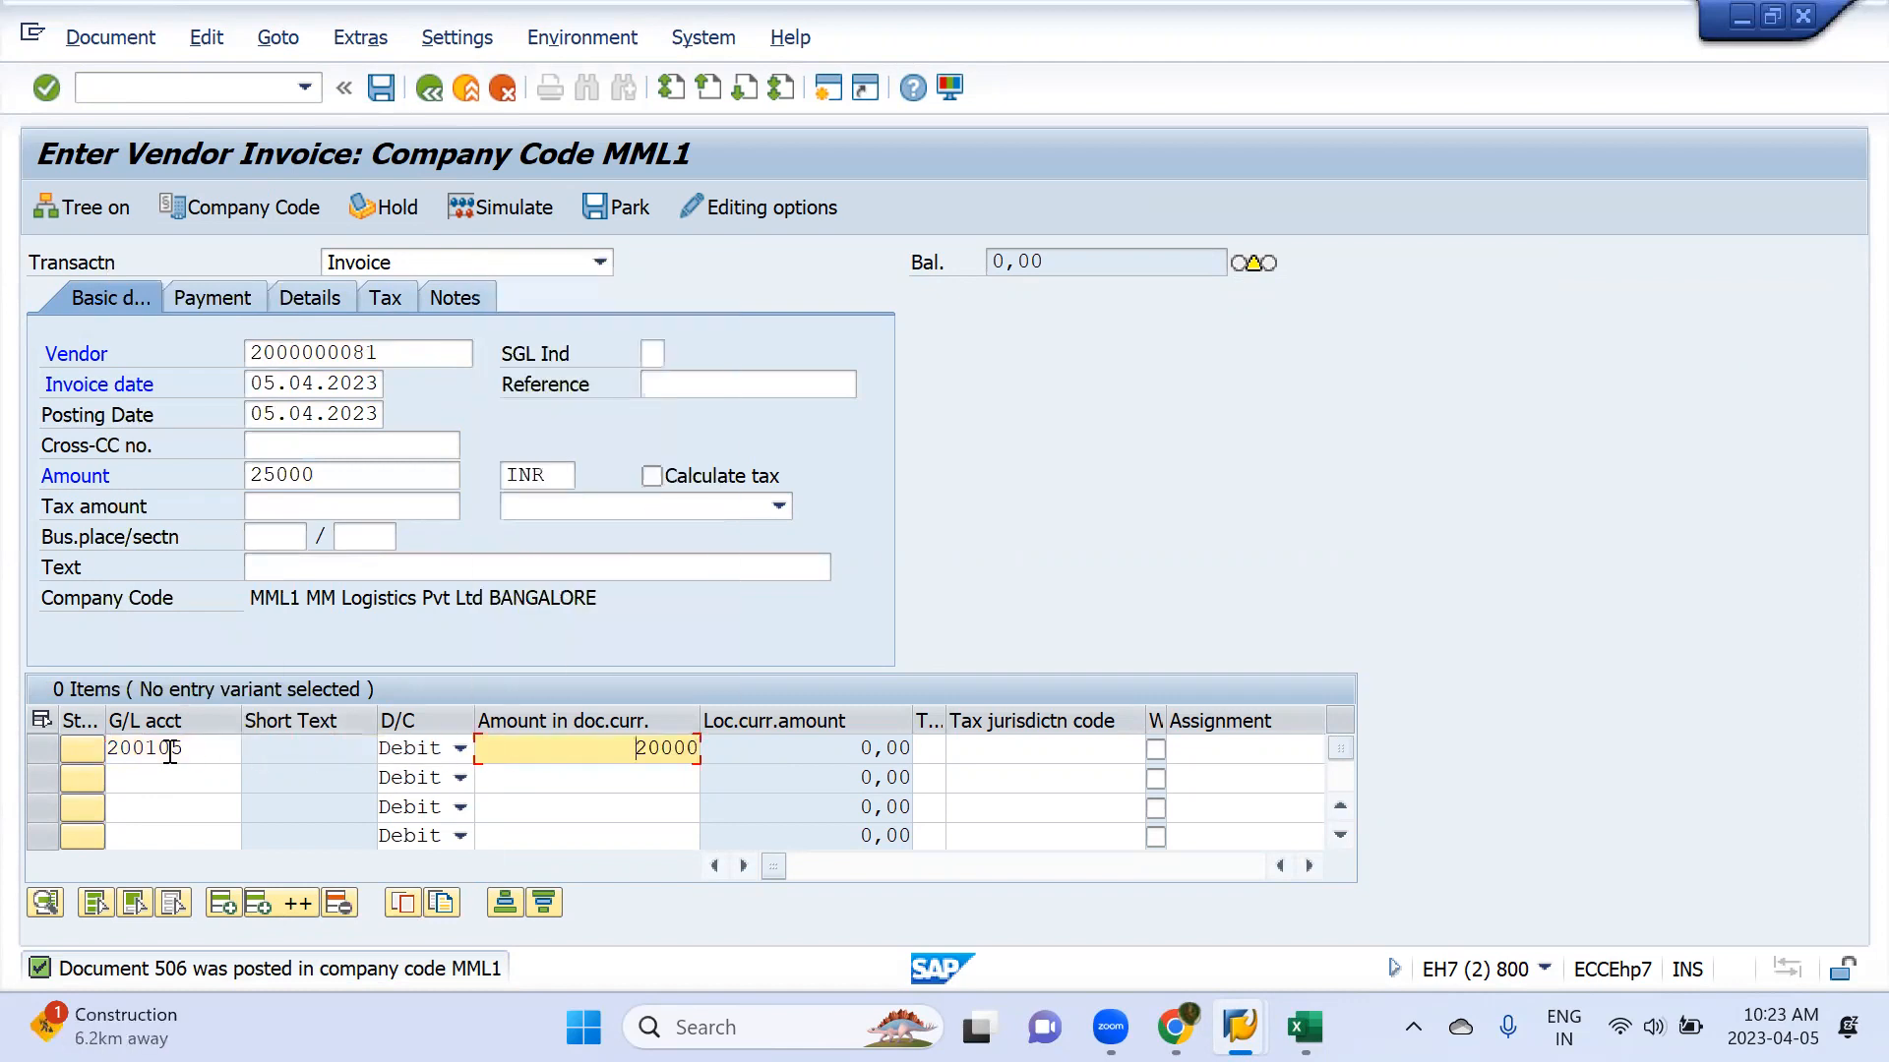
key("Delete")
type("5")
key("Return")
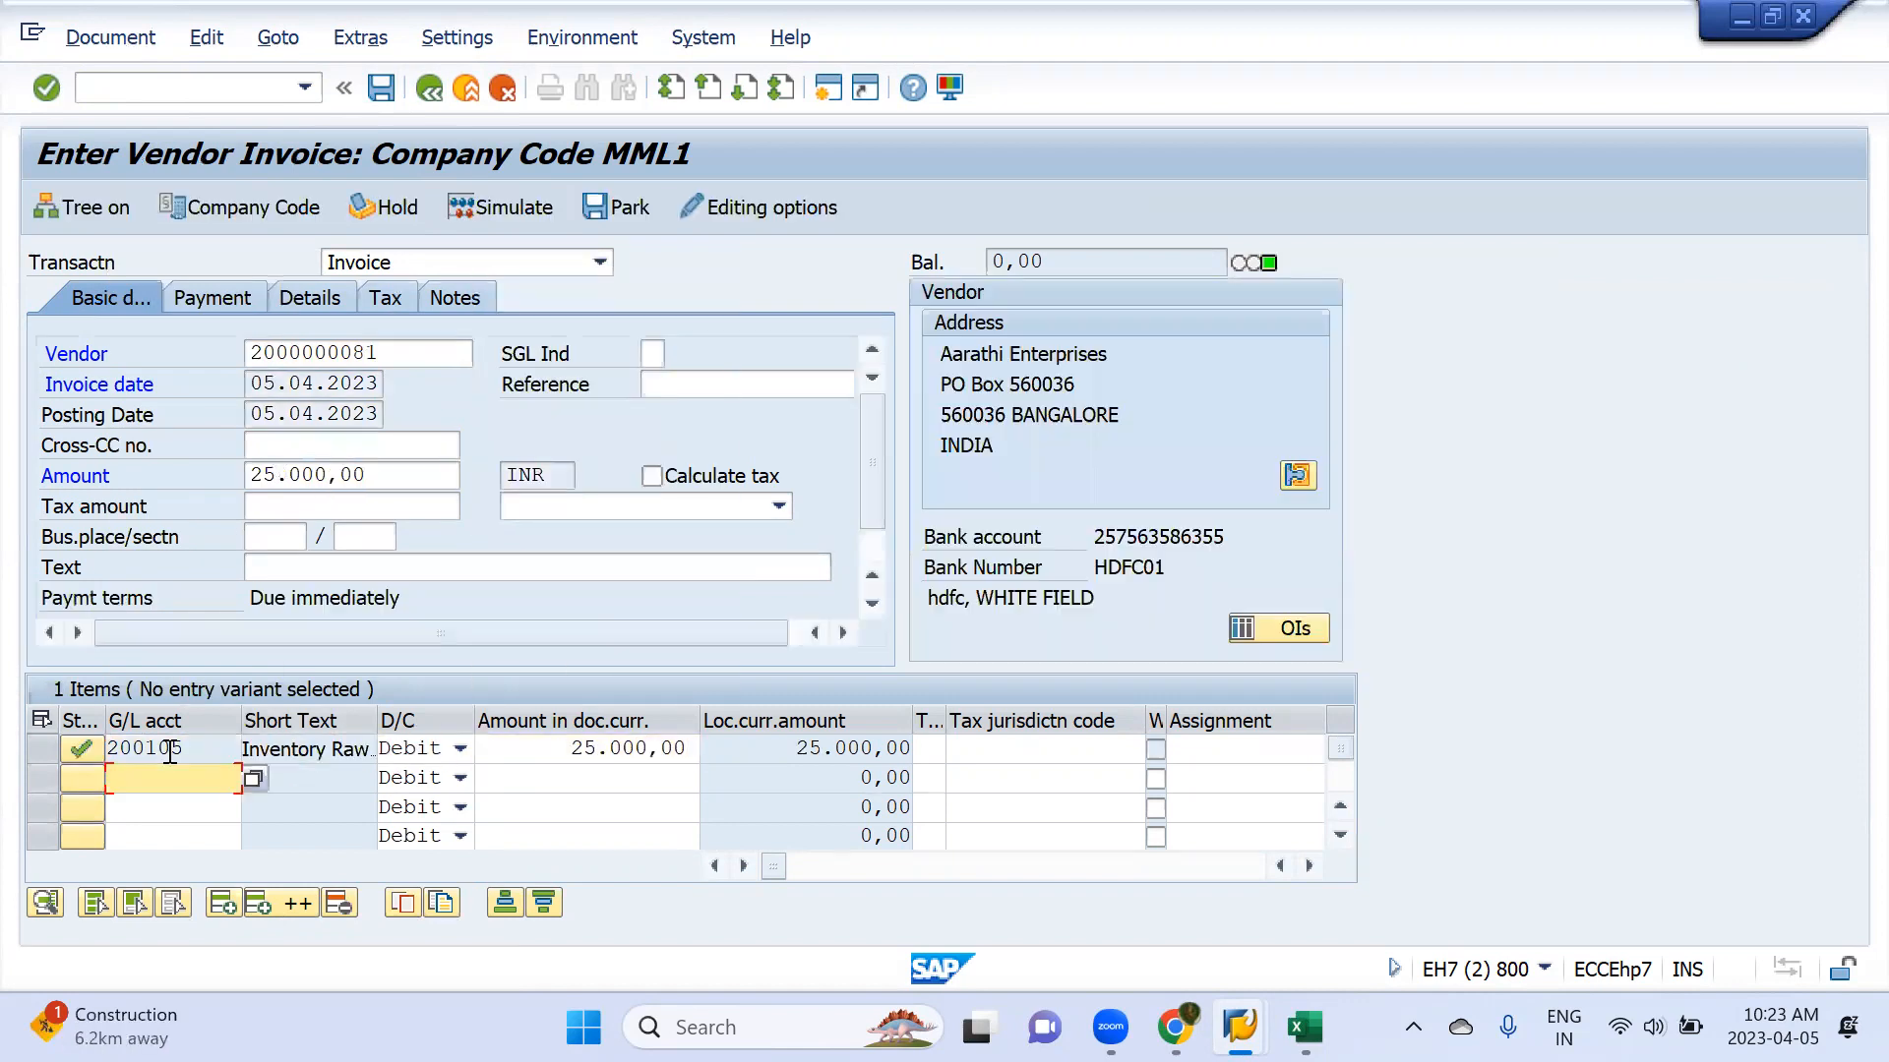
Set the invoice's payment terms to 2130, the 30-day payment terms for vendors
left_click(226, 305)
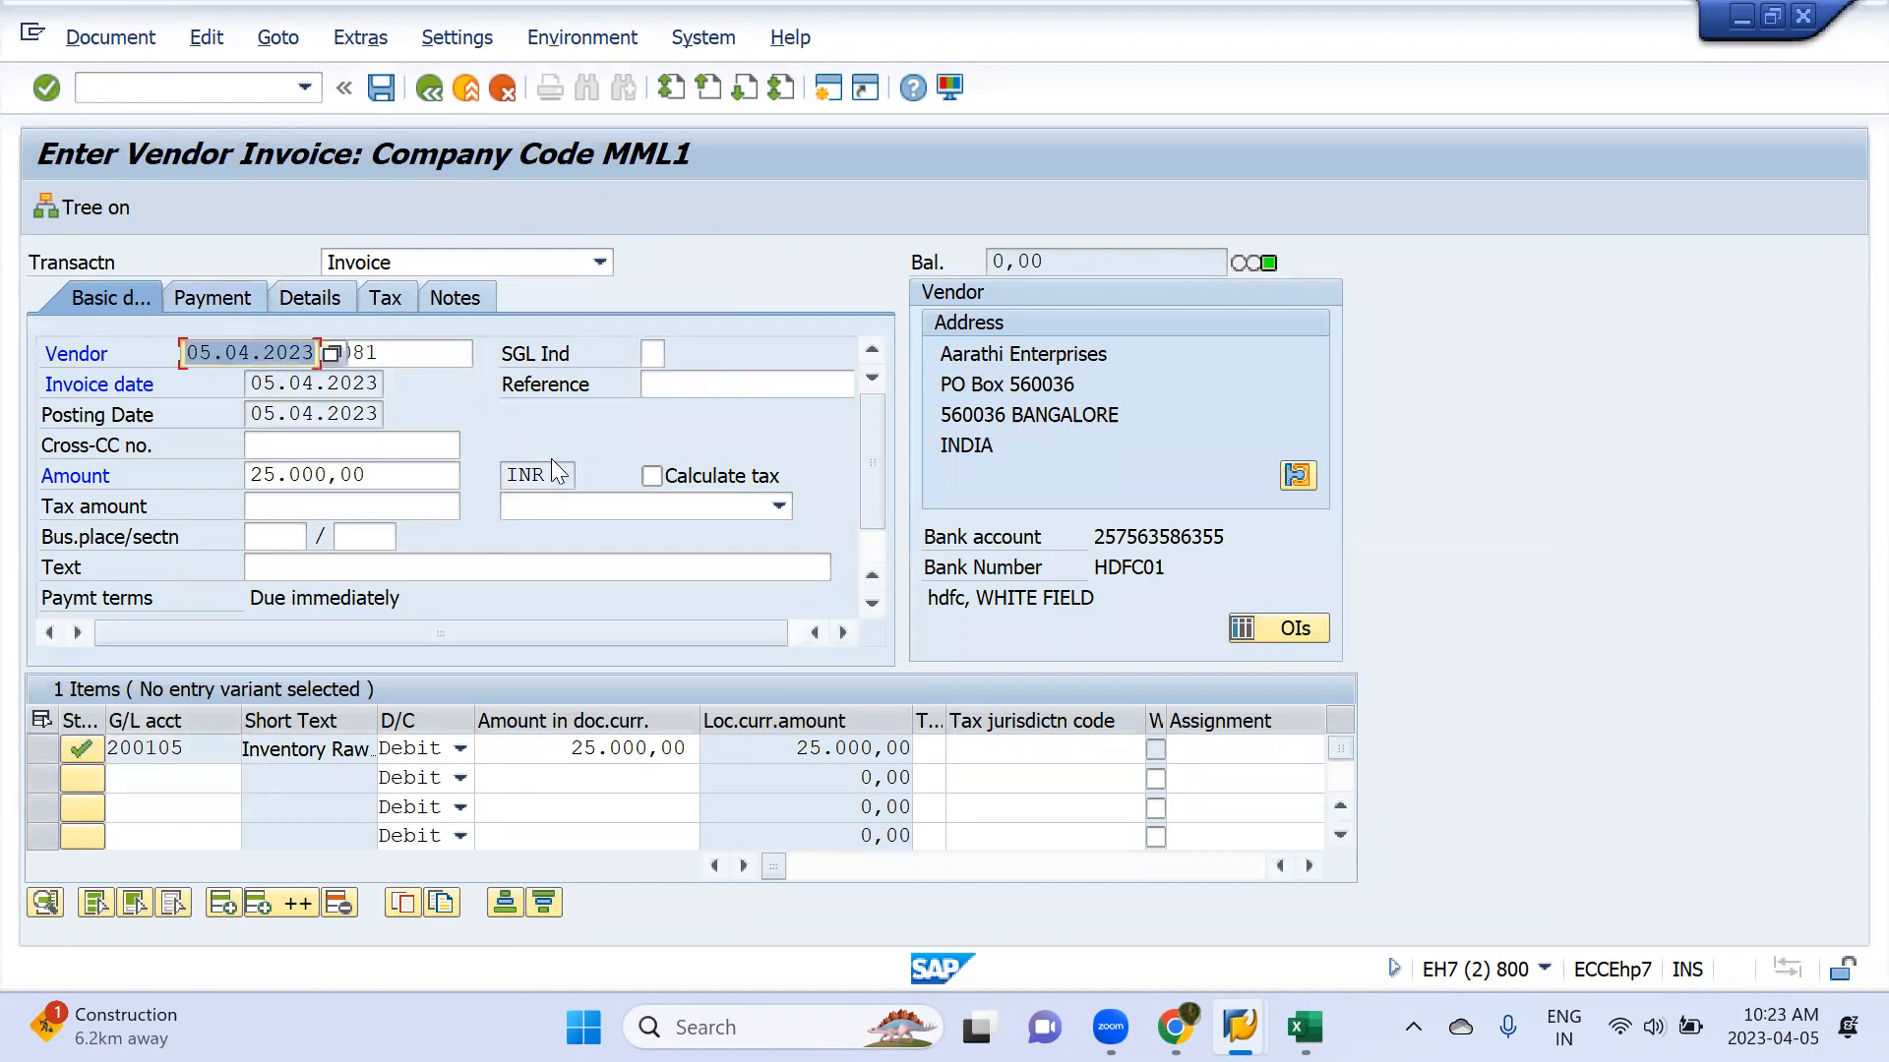
left_click_drag(622, 356, 662, 360)
left_click(662, 358)
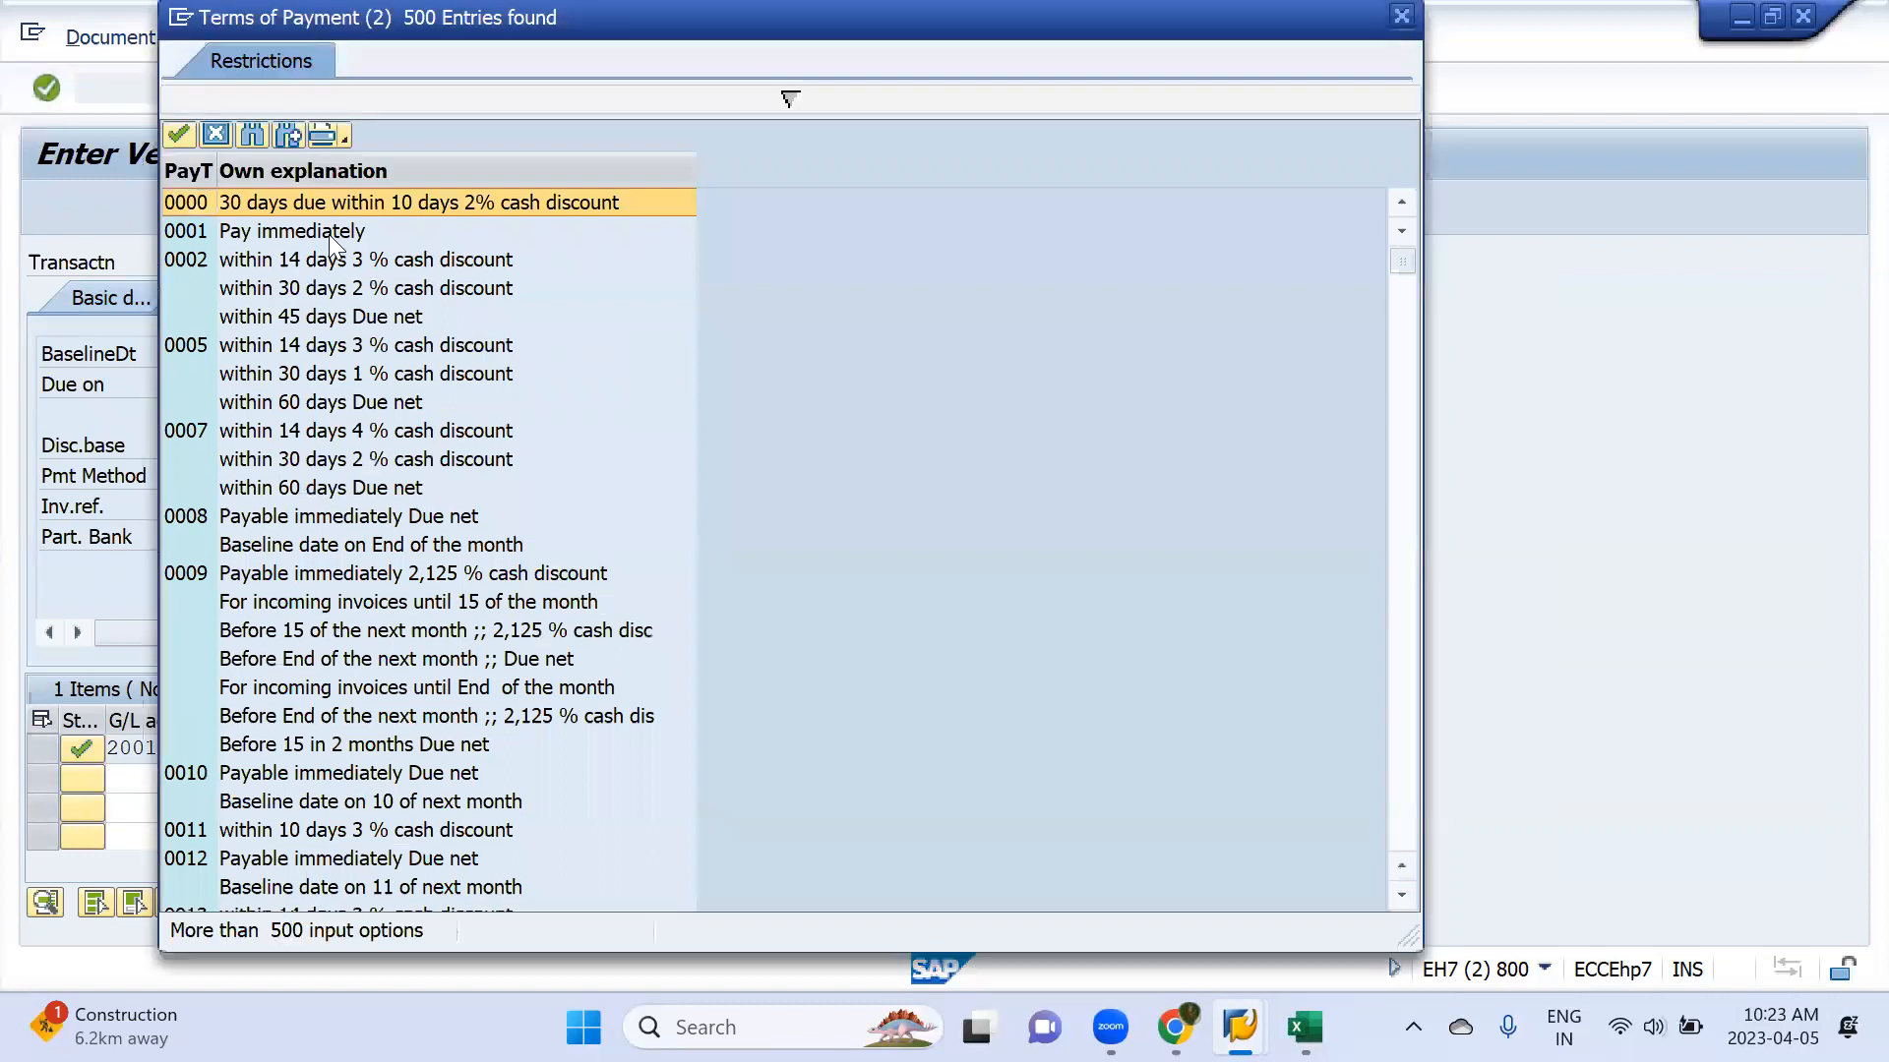
scroll(419, 575, "down", 1)
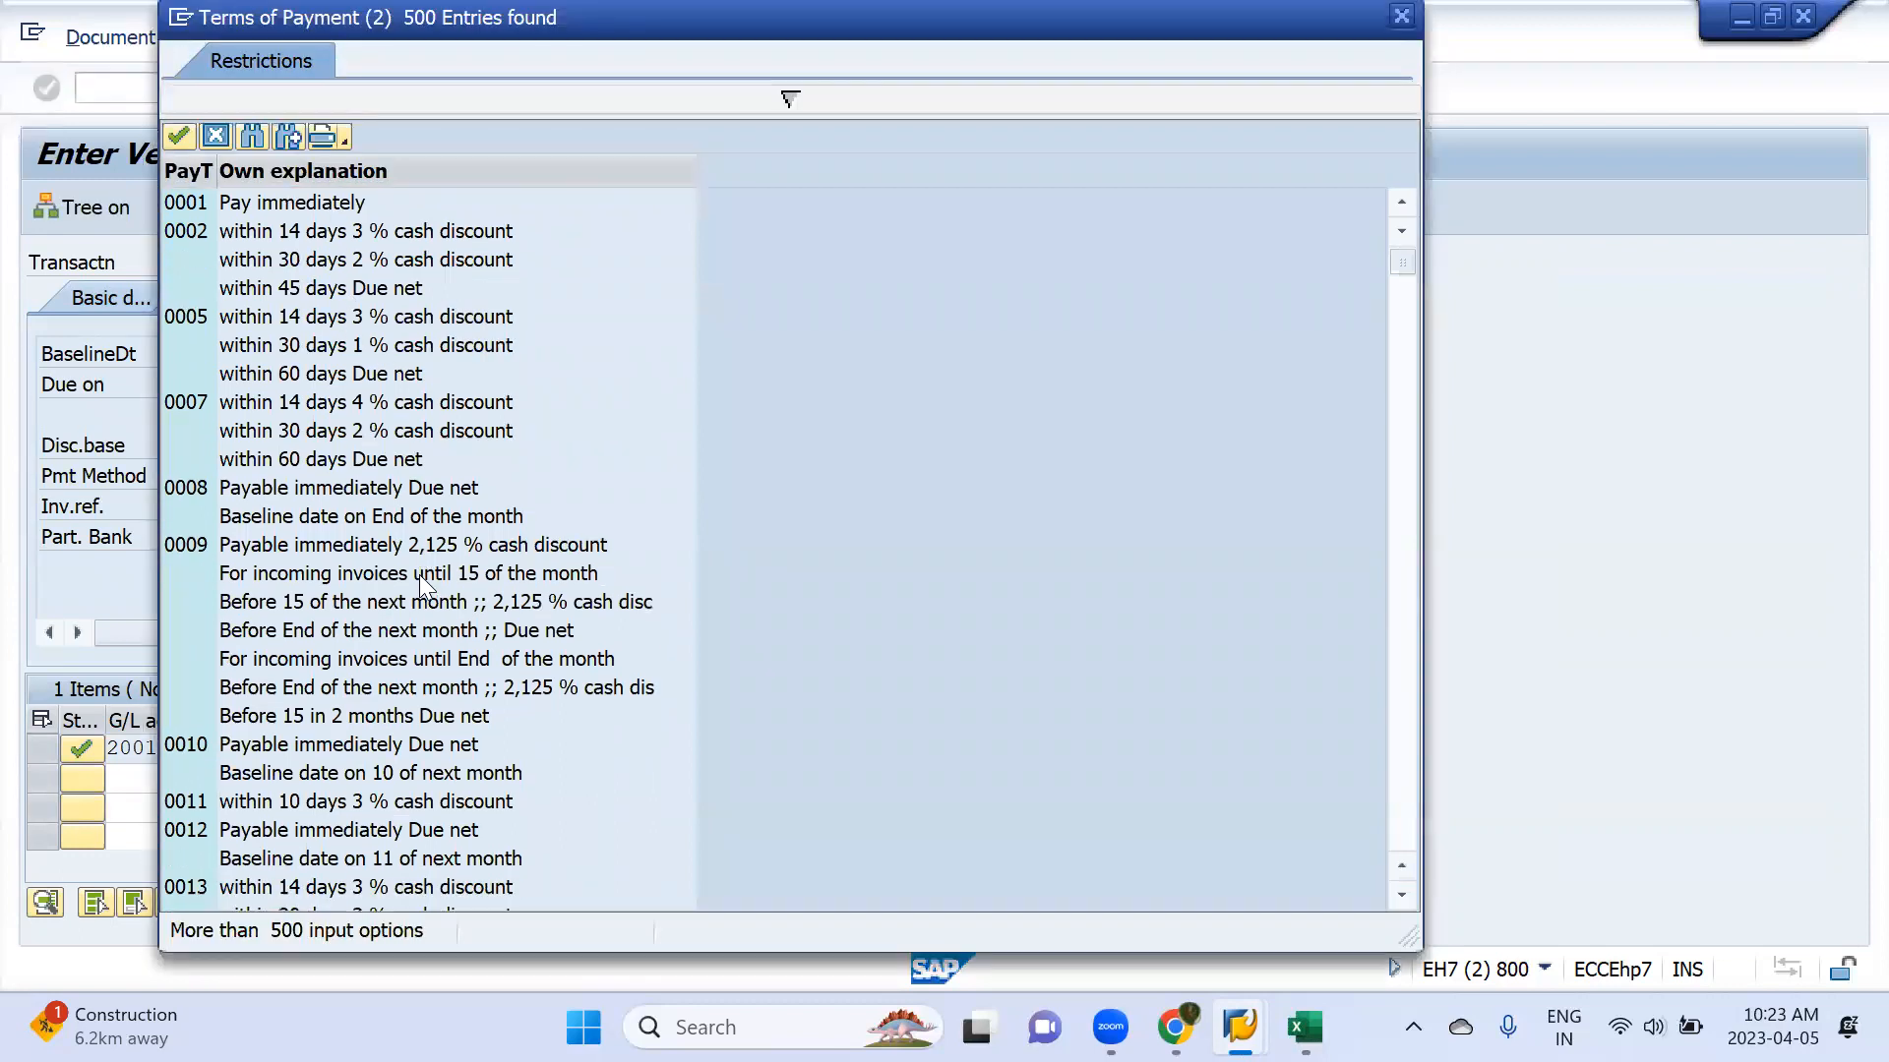
scroll(419, 574, "down", 5)
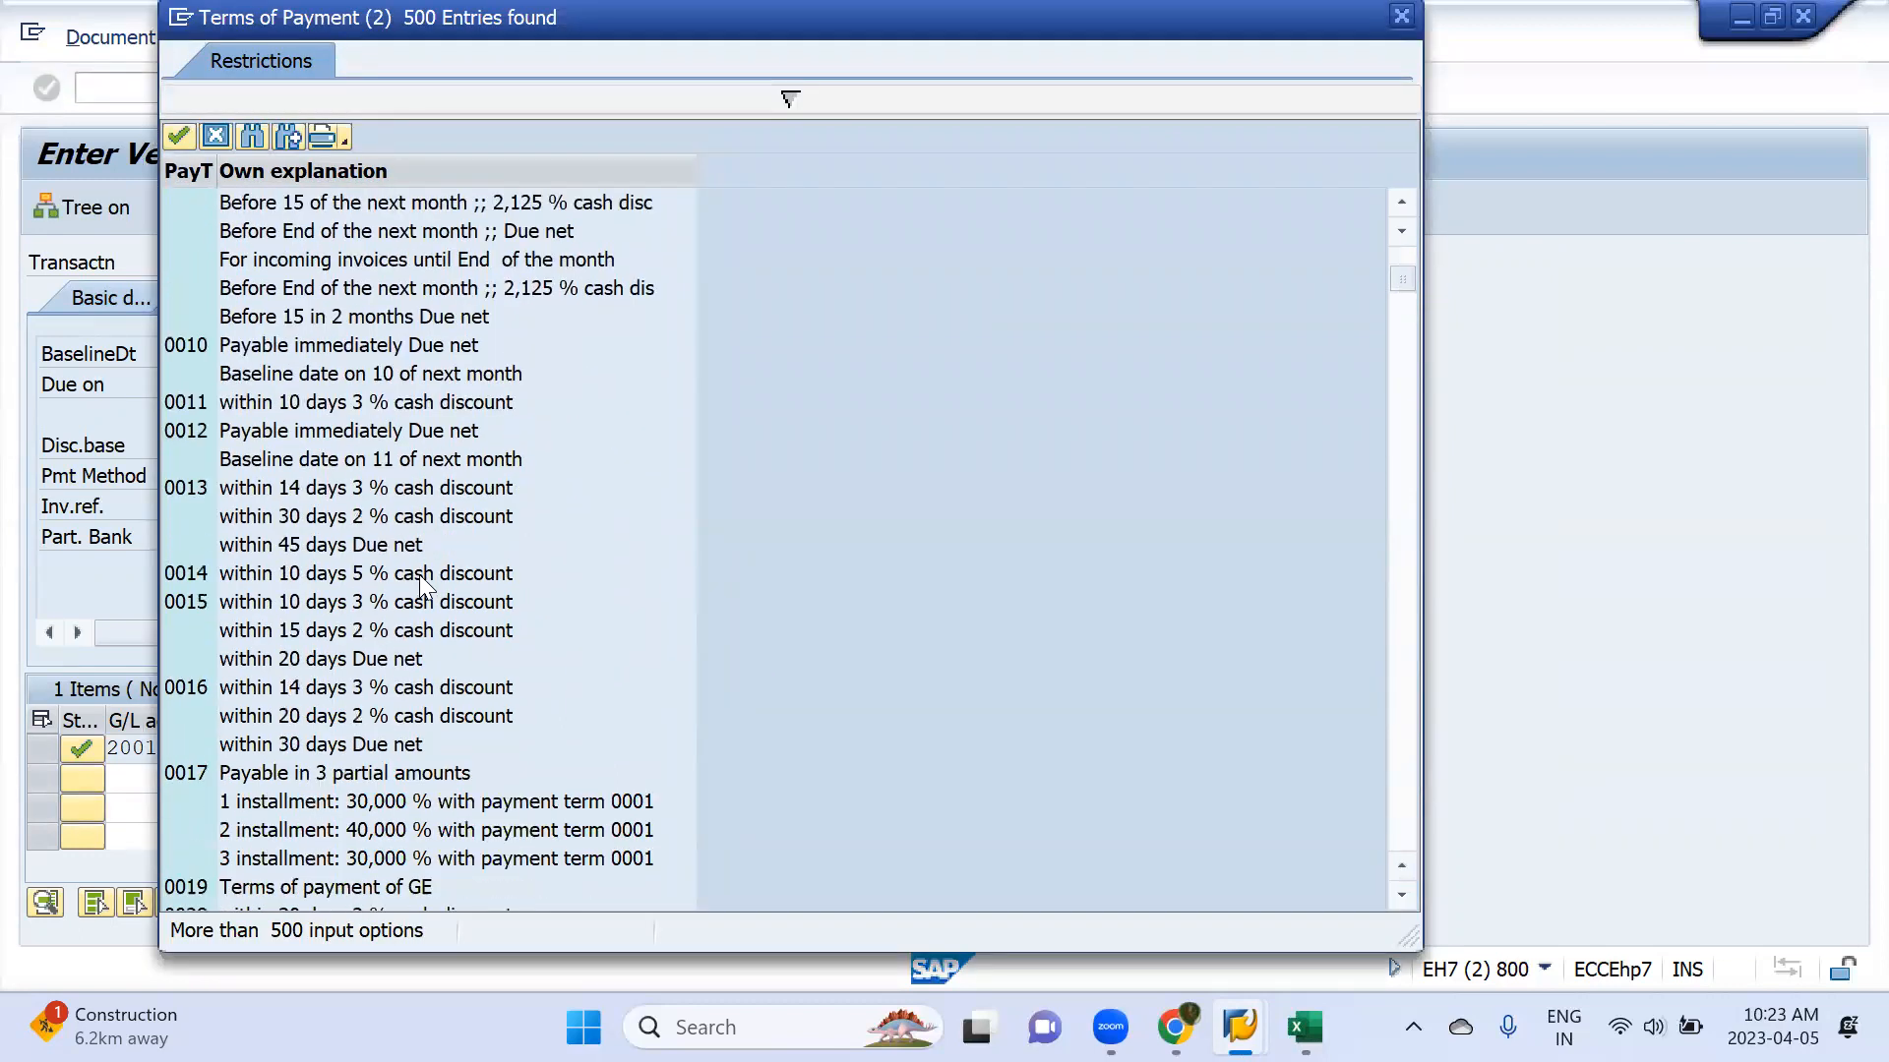
scroll(419, 583, "down", 4)
scroll(419, 581, "down", 12)
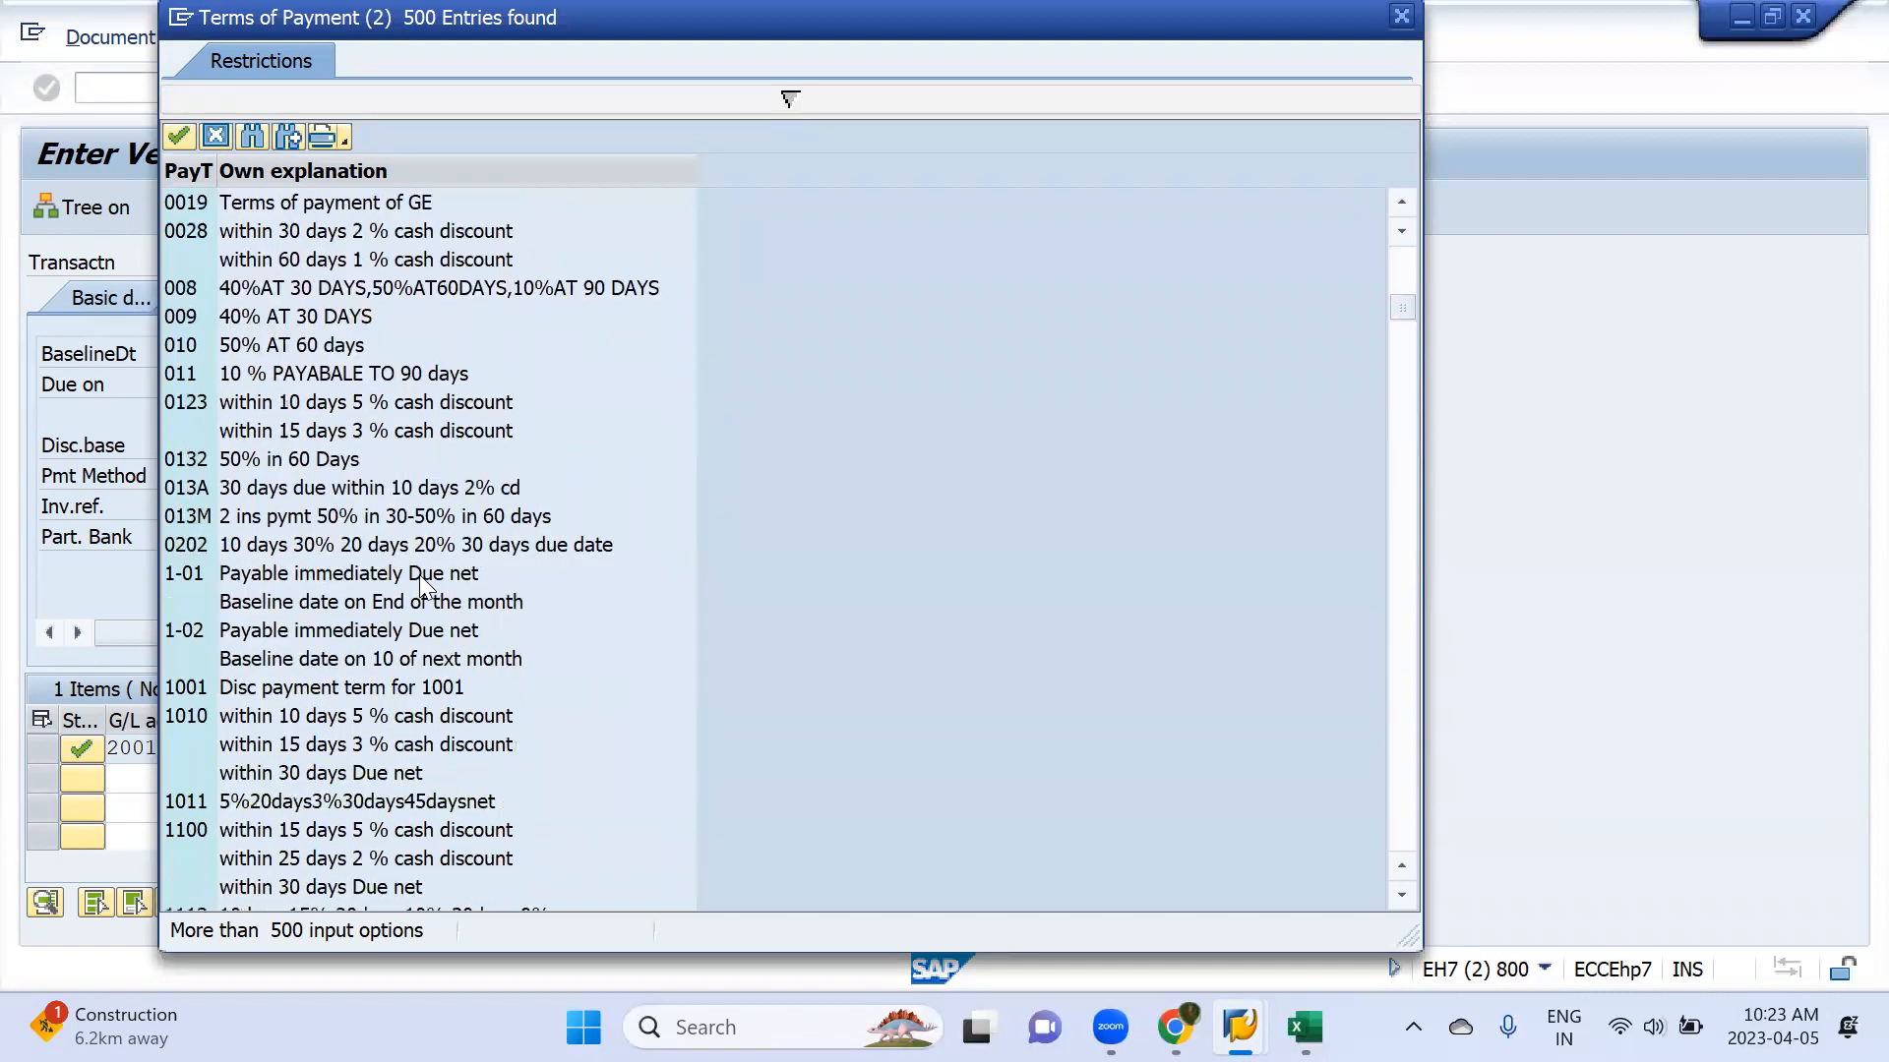
scroll(419, 575, "down", 12)
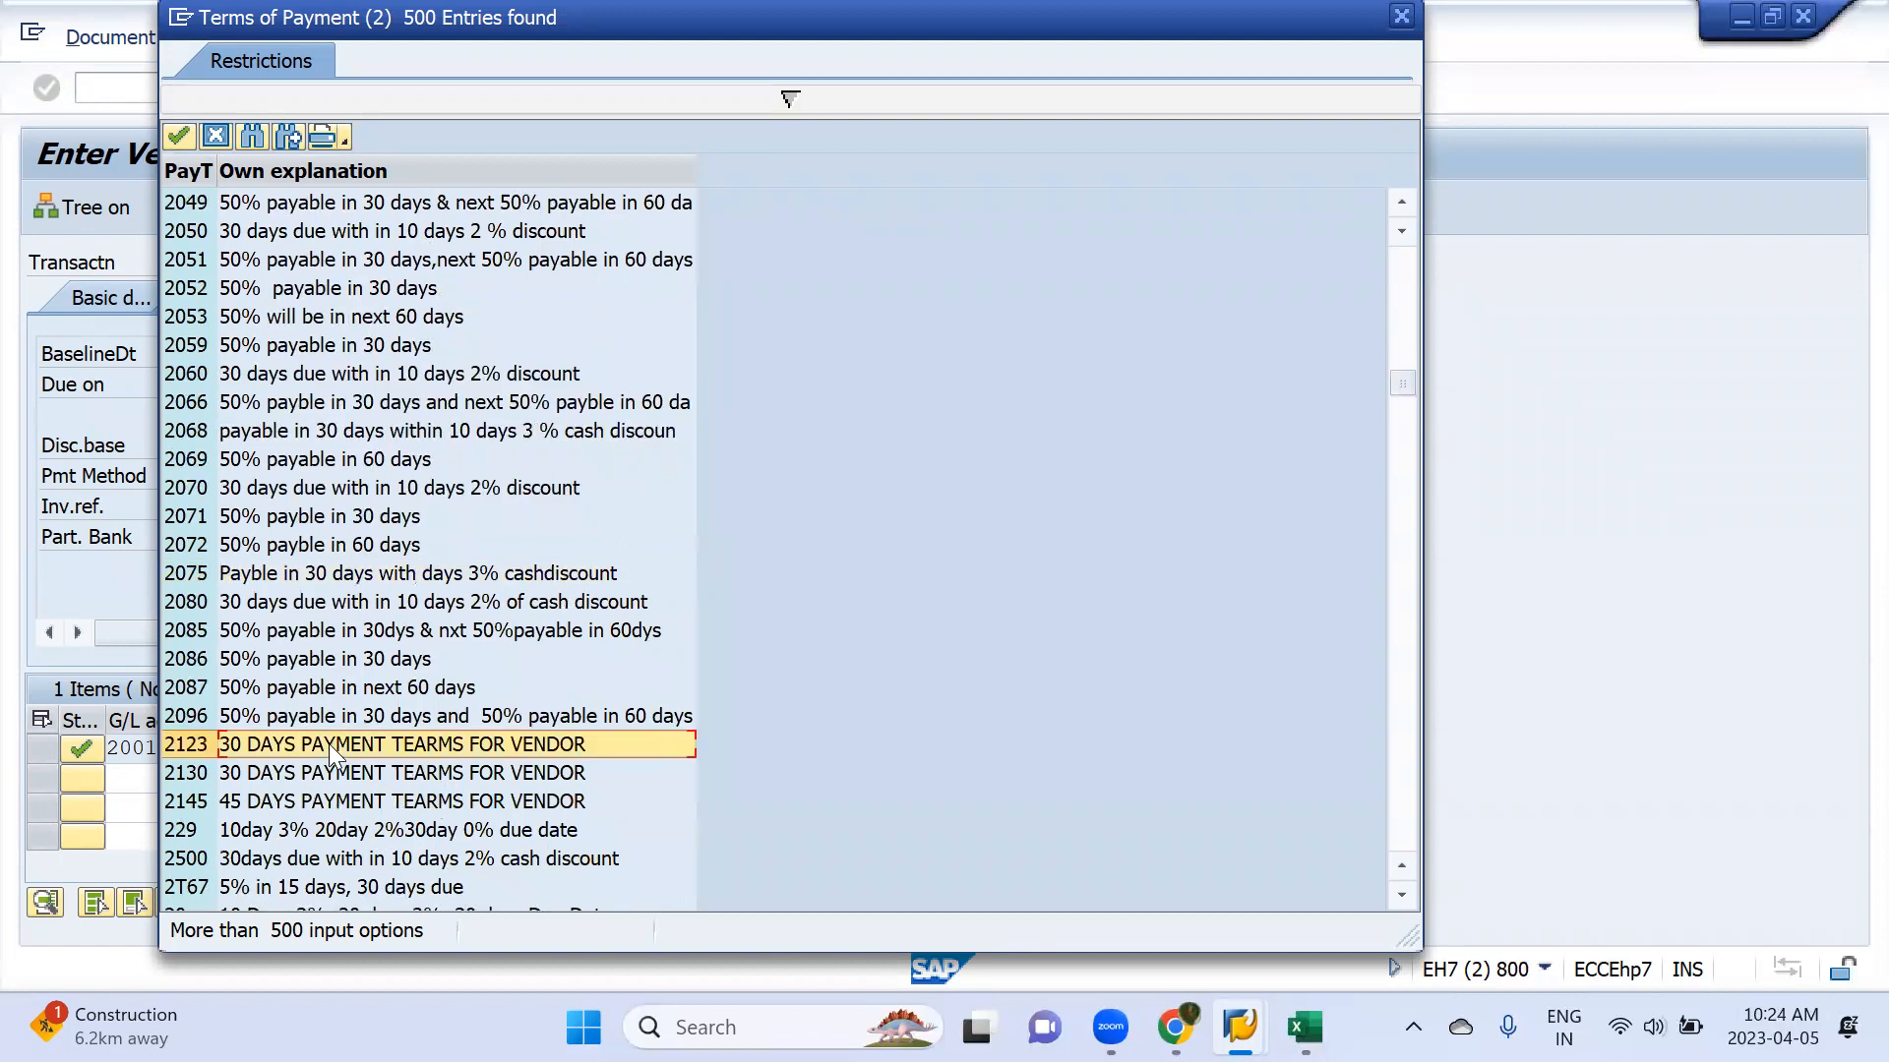
key("Down")
key("Return")
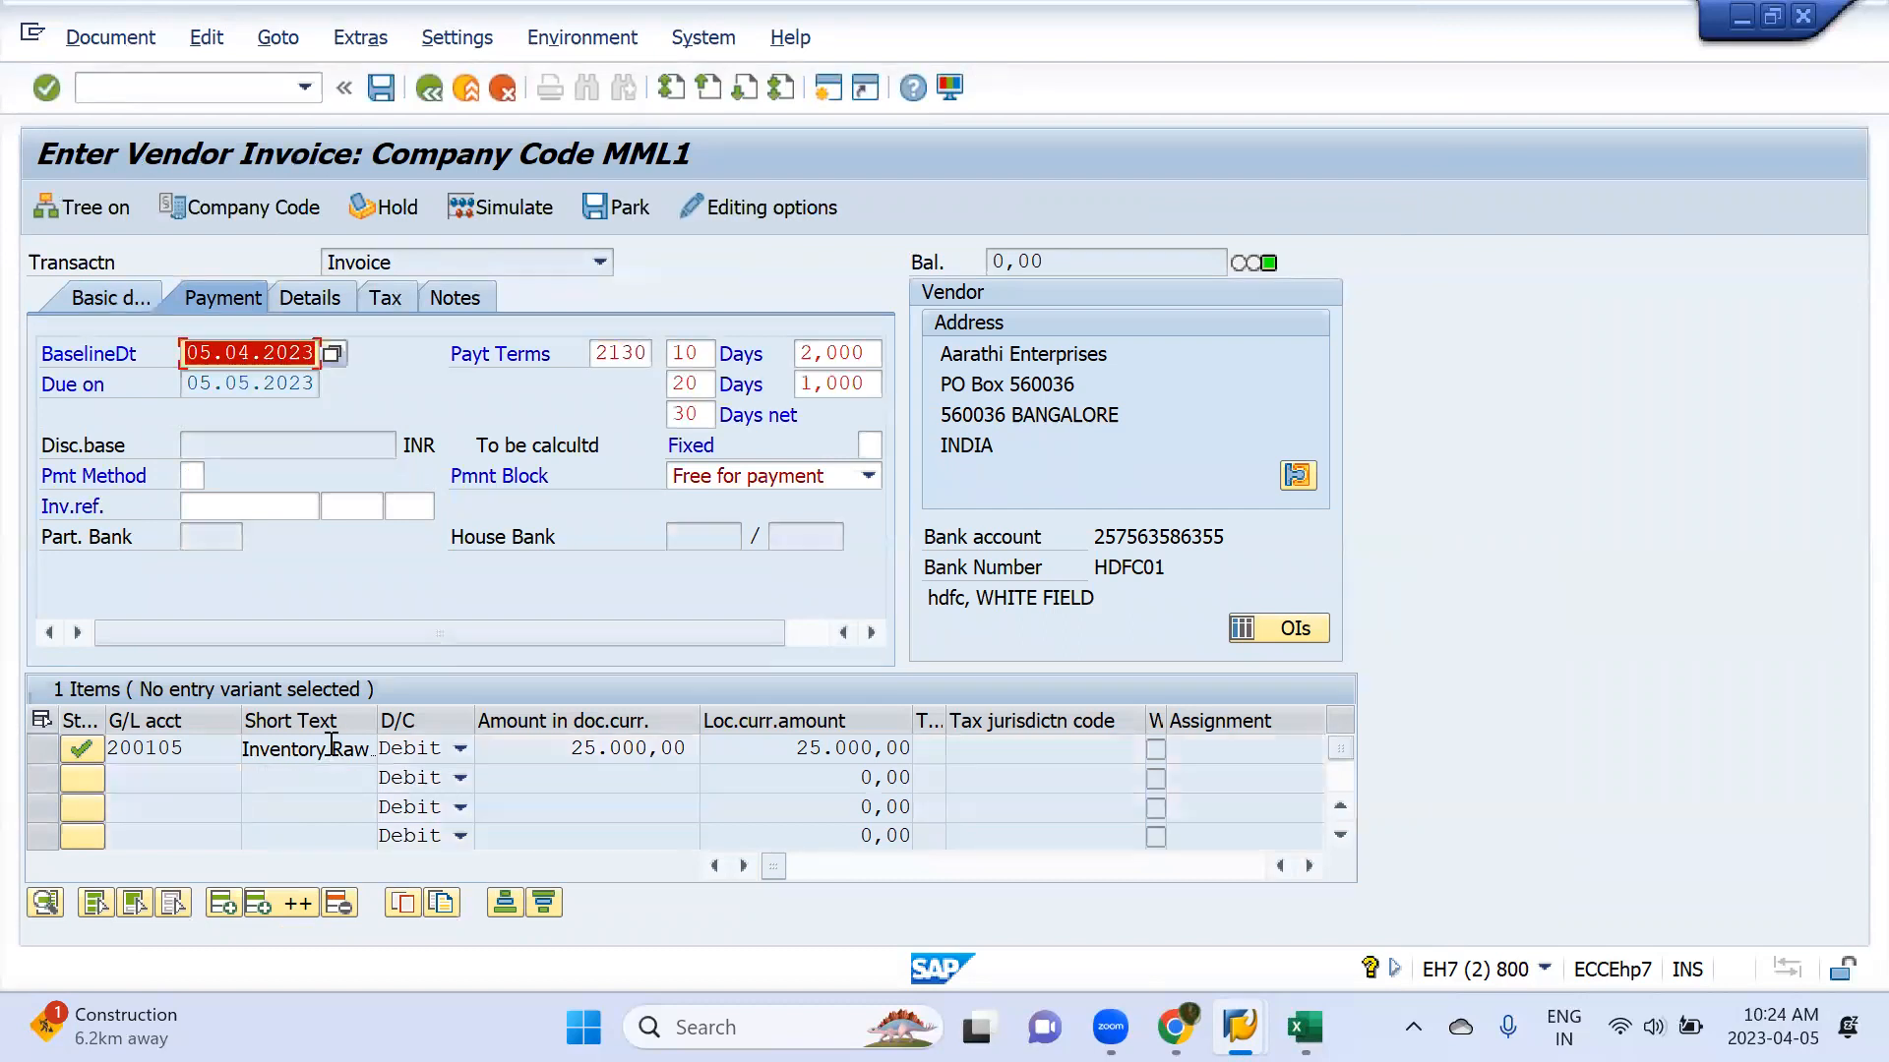
Change the invoice's payment terms to A19A (30 Days) and post the invoice
left_click_drag(619, 353, 665, 354)
left_click(665, 354)
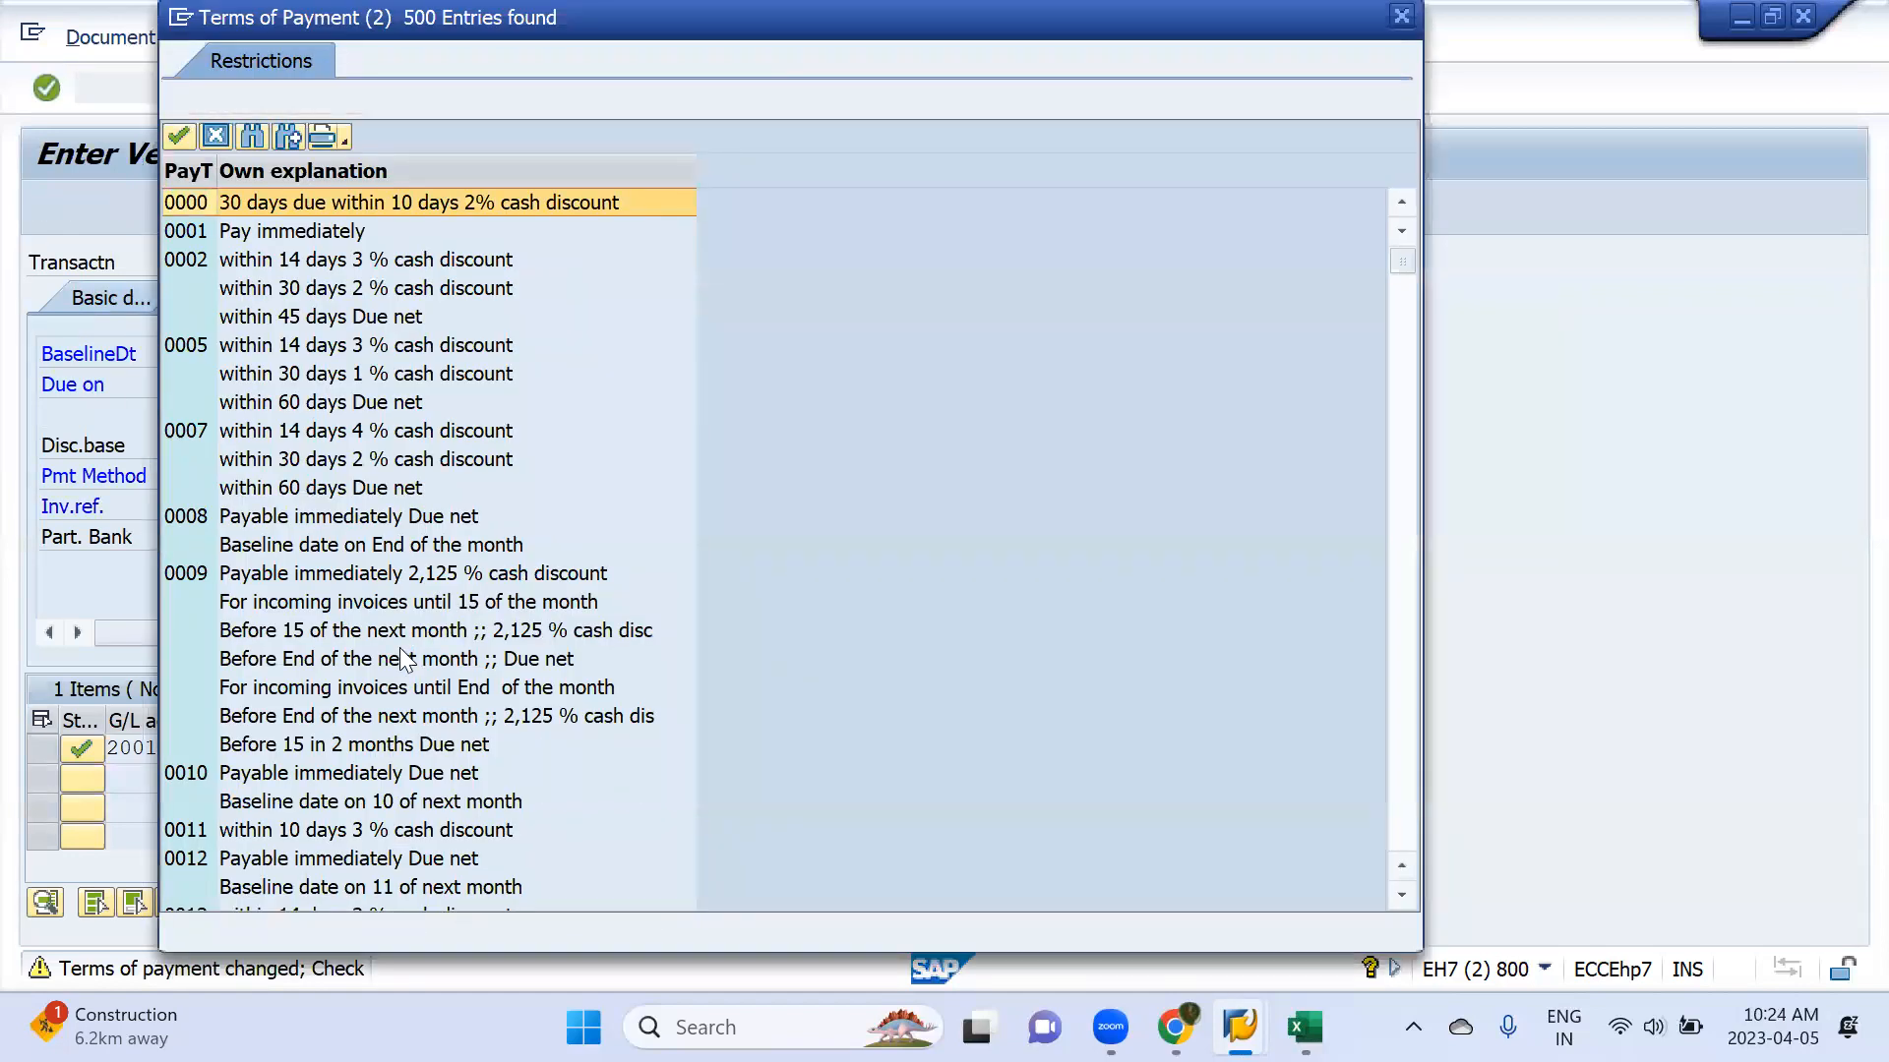
scroll(385, 482, "down", 10)
scroll(384, 472, "down", 8)
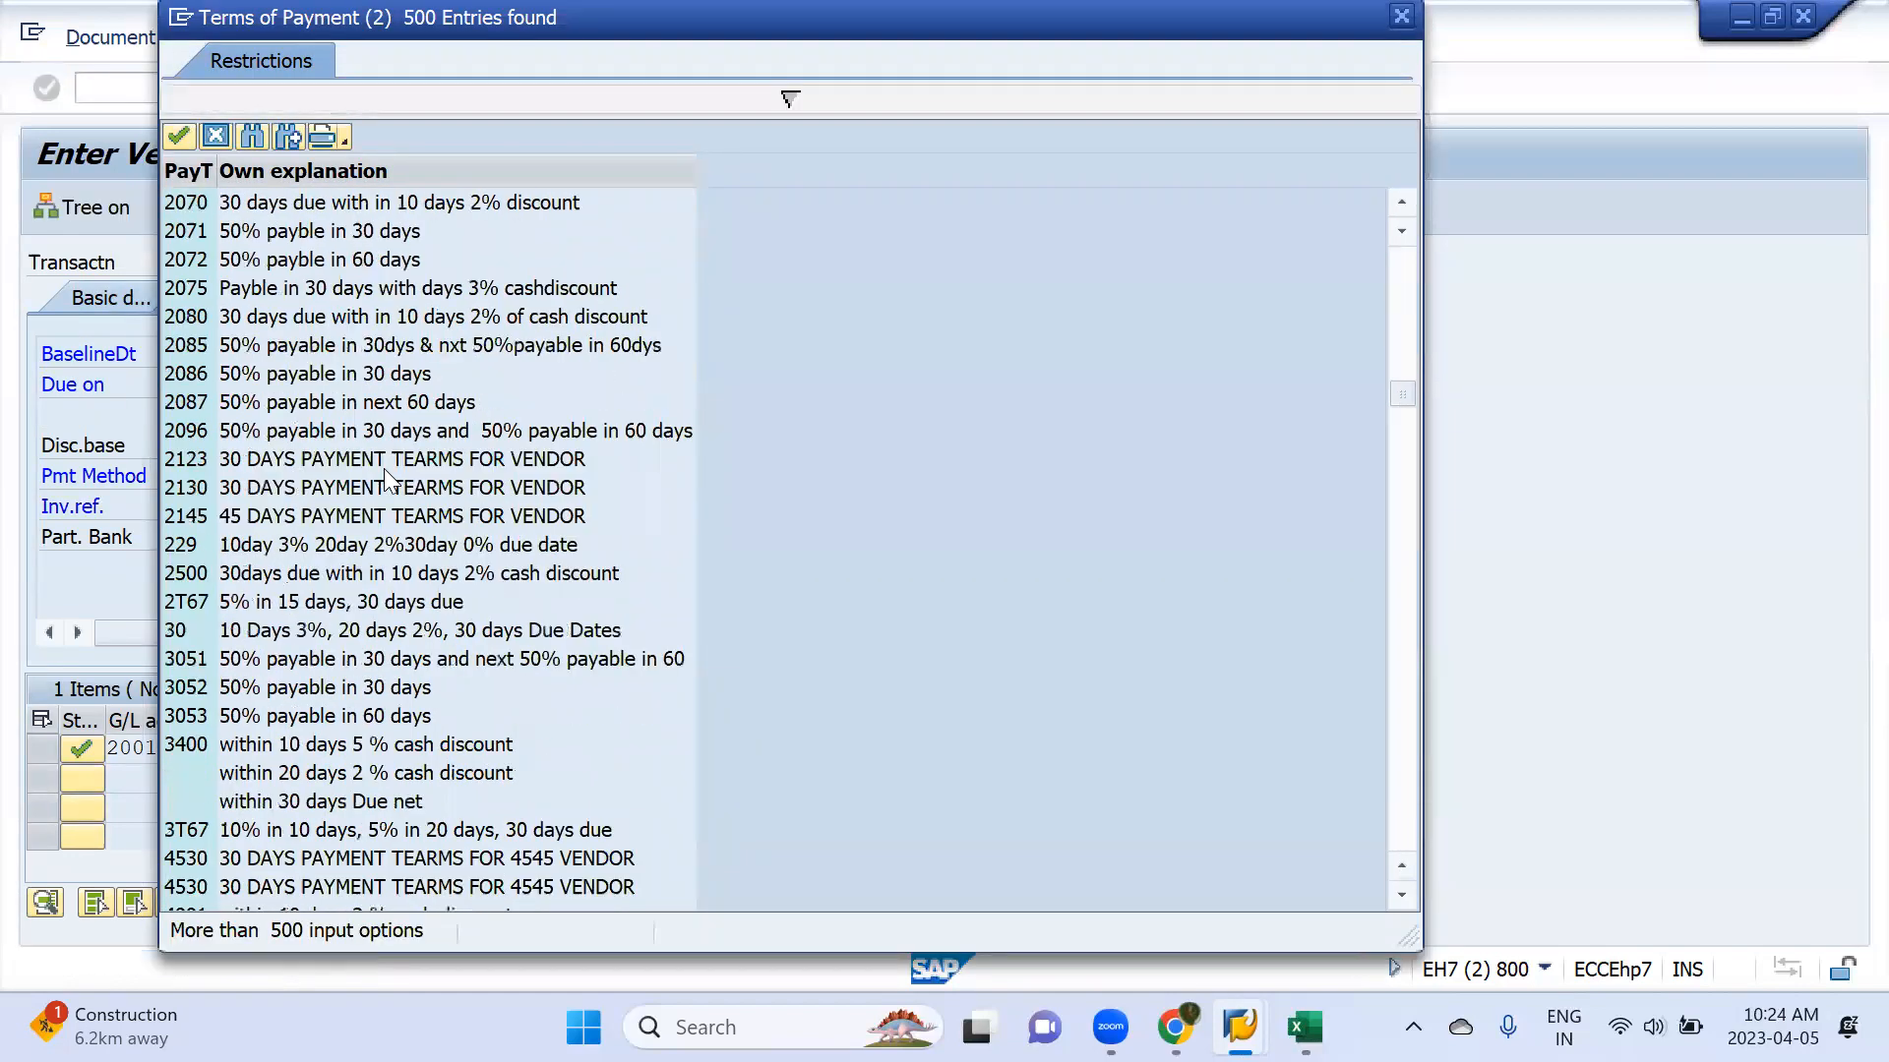
scroll(383, 468, "down", 8)
left_click(310, 319)
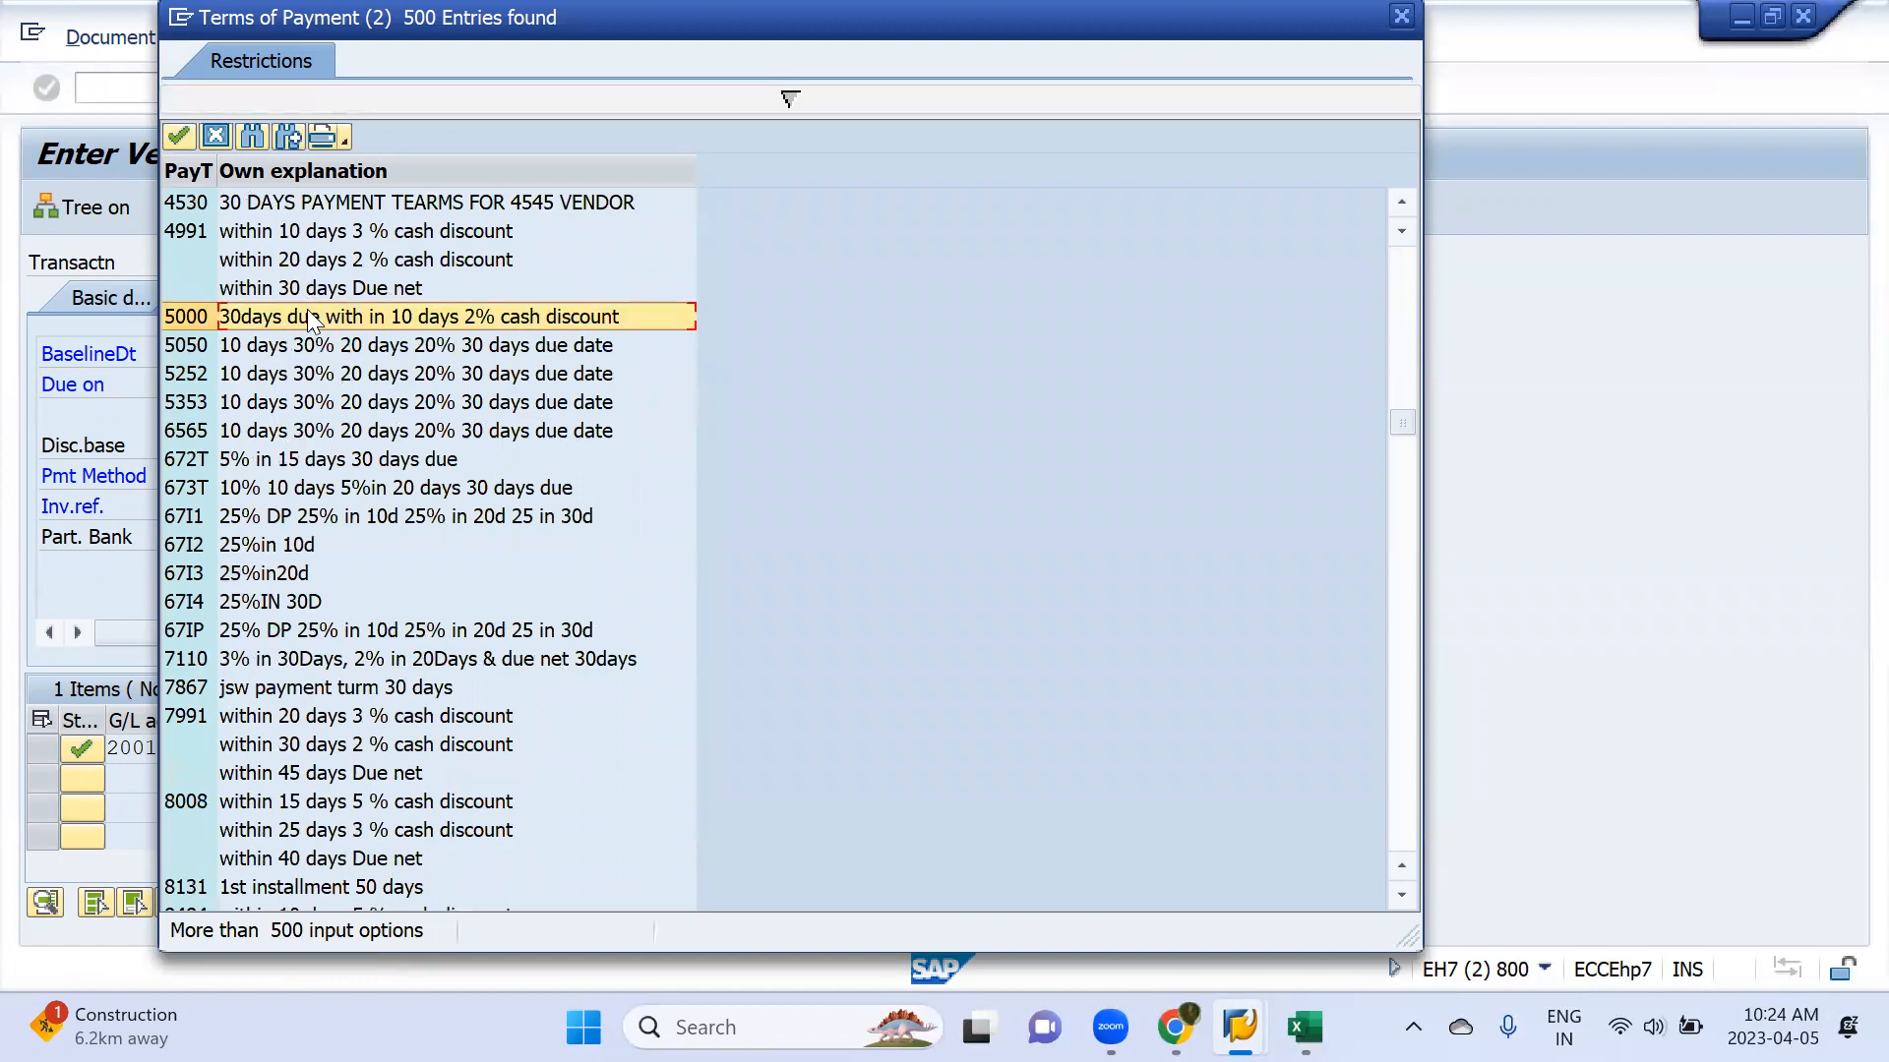
scroll(275, 489, "down", 5)
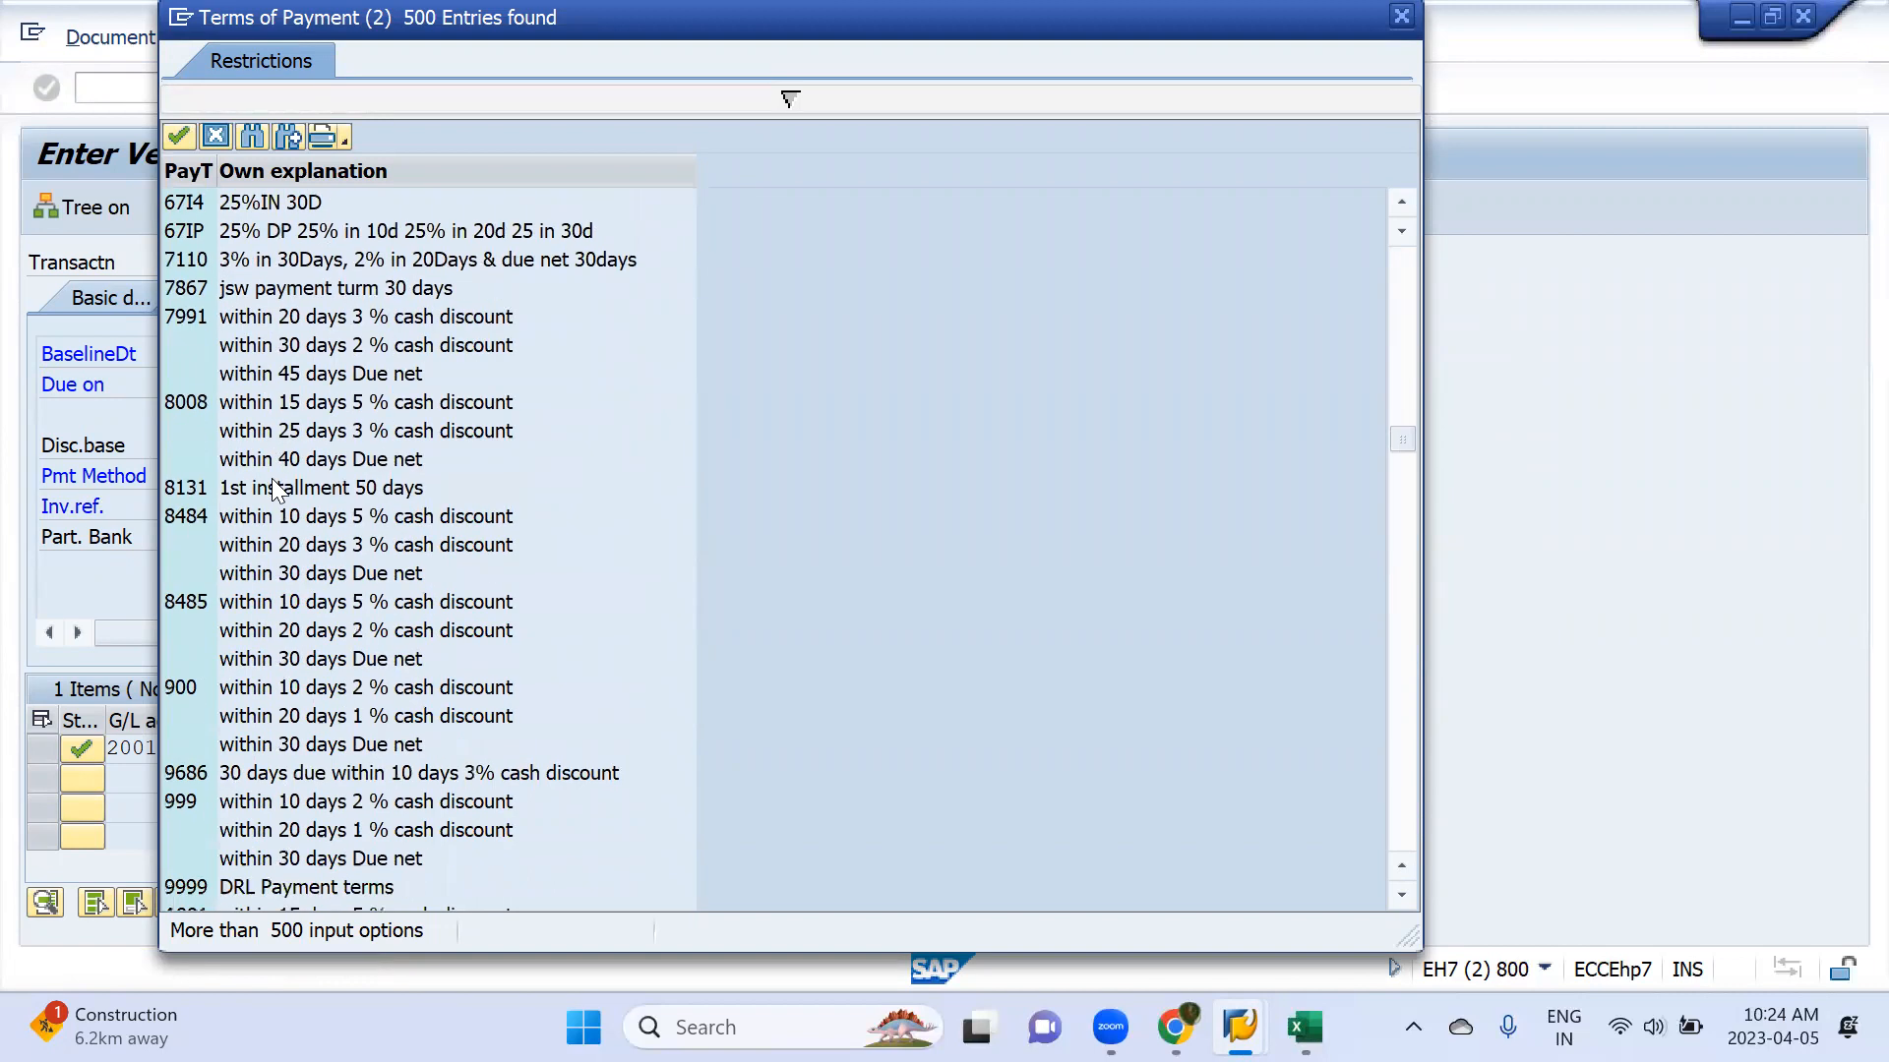
scroll(274, 487, "down", 4)
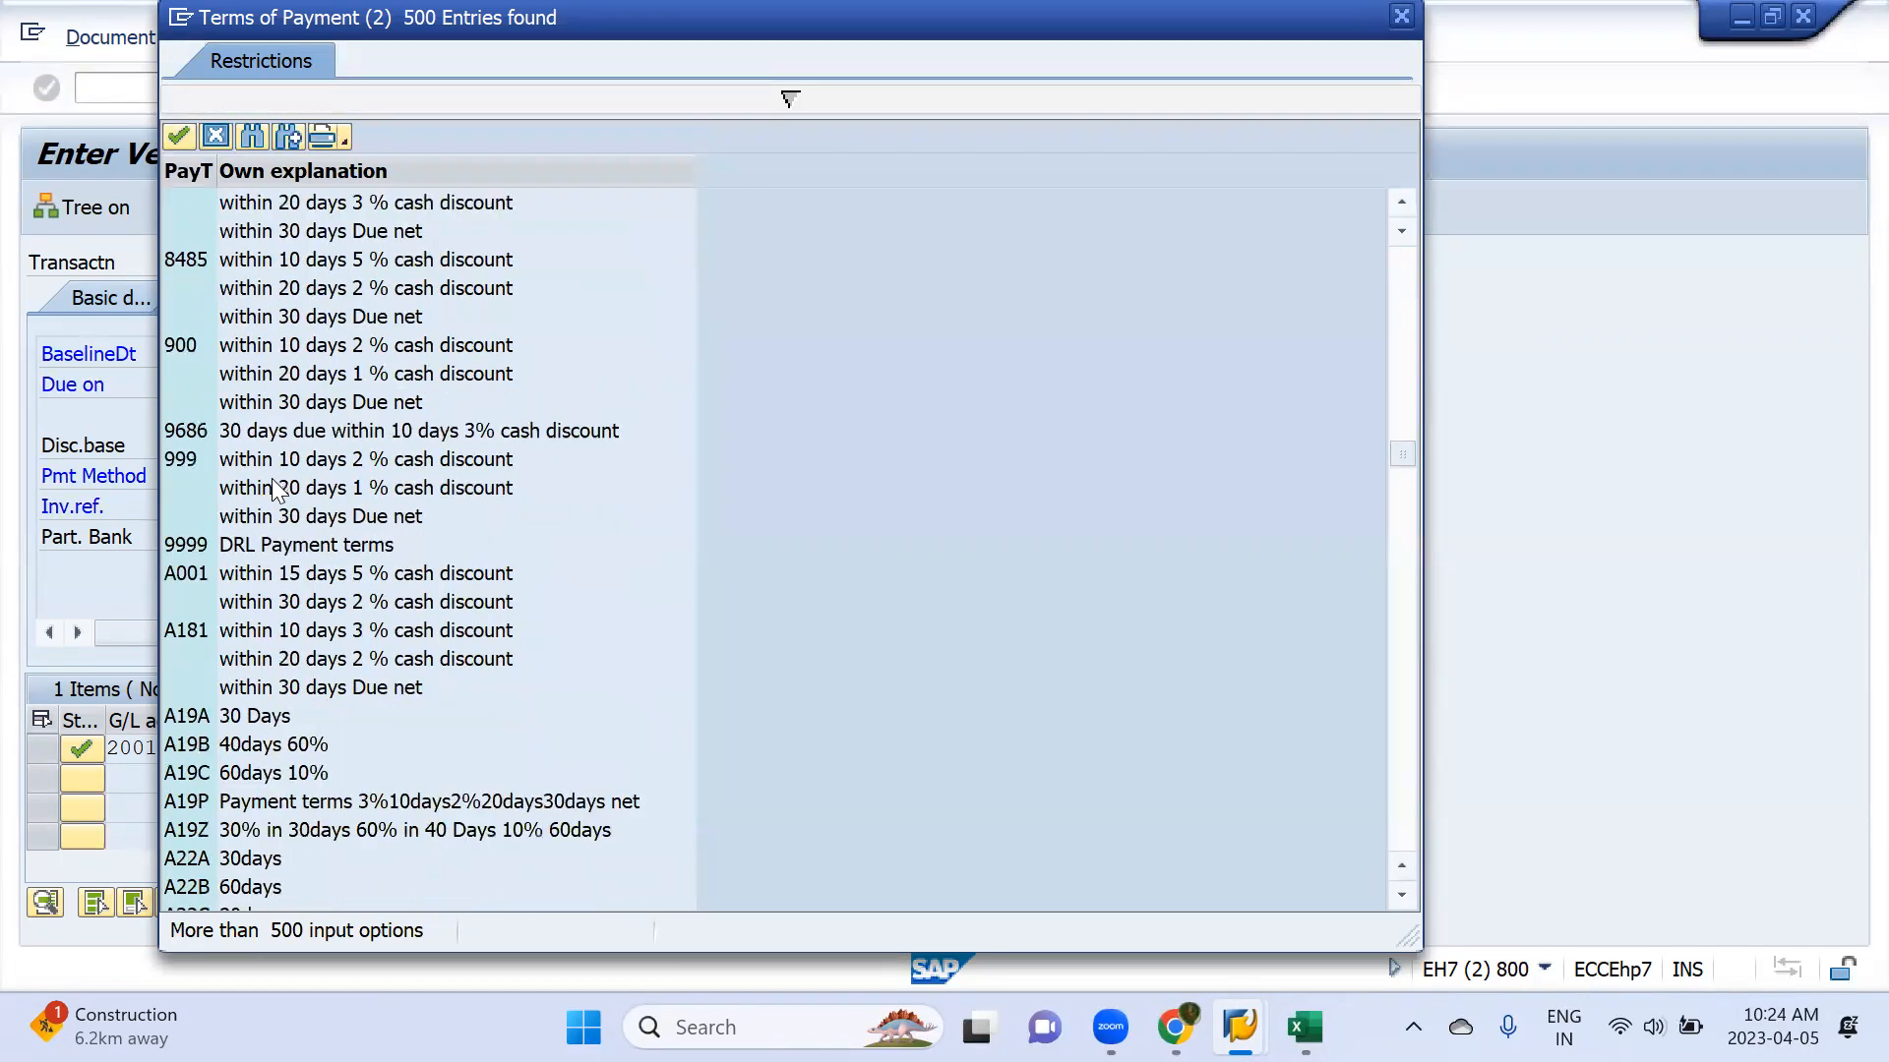
double_click(189, 717)
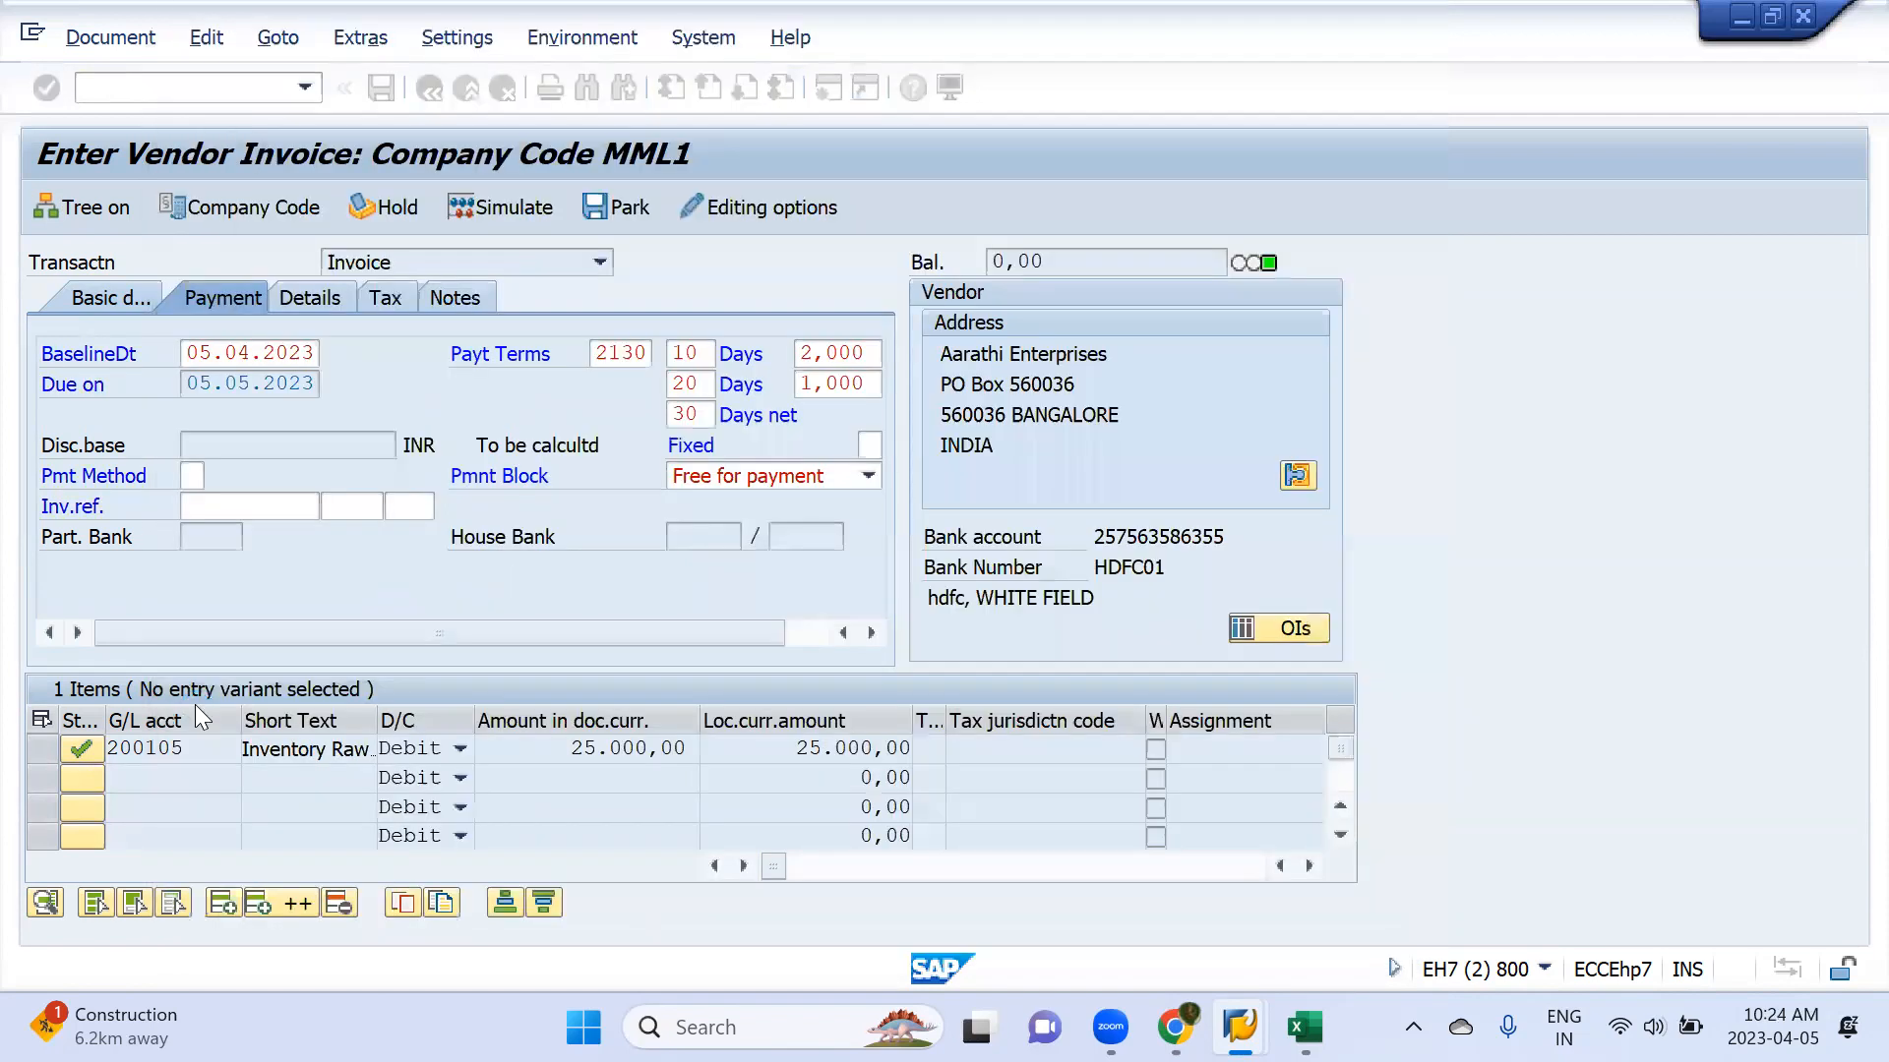
key("Return")
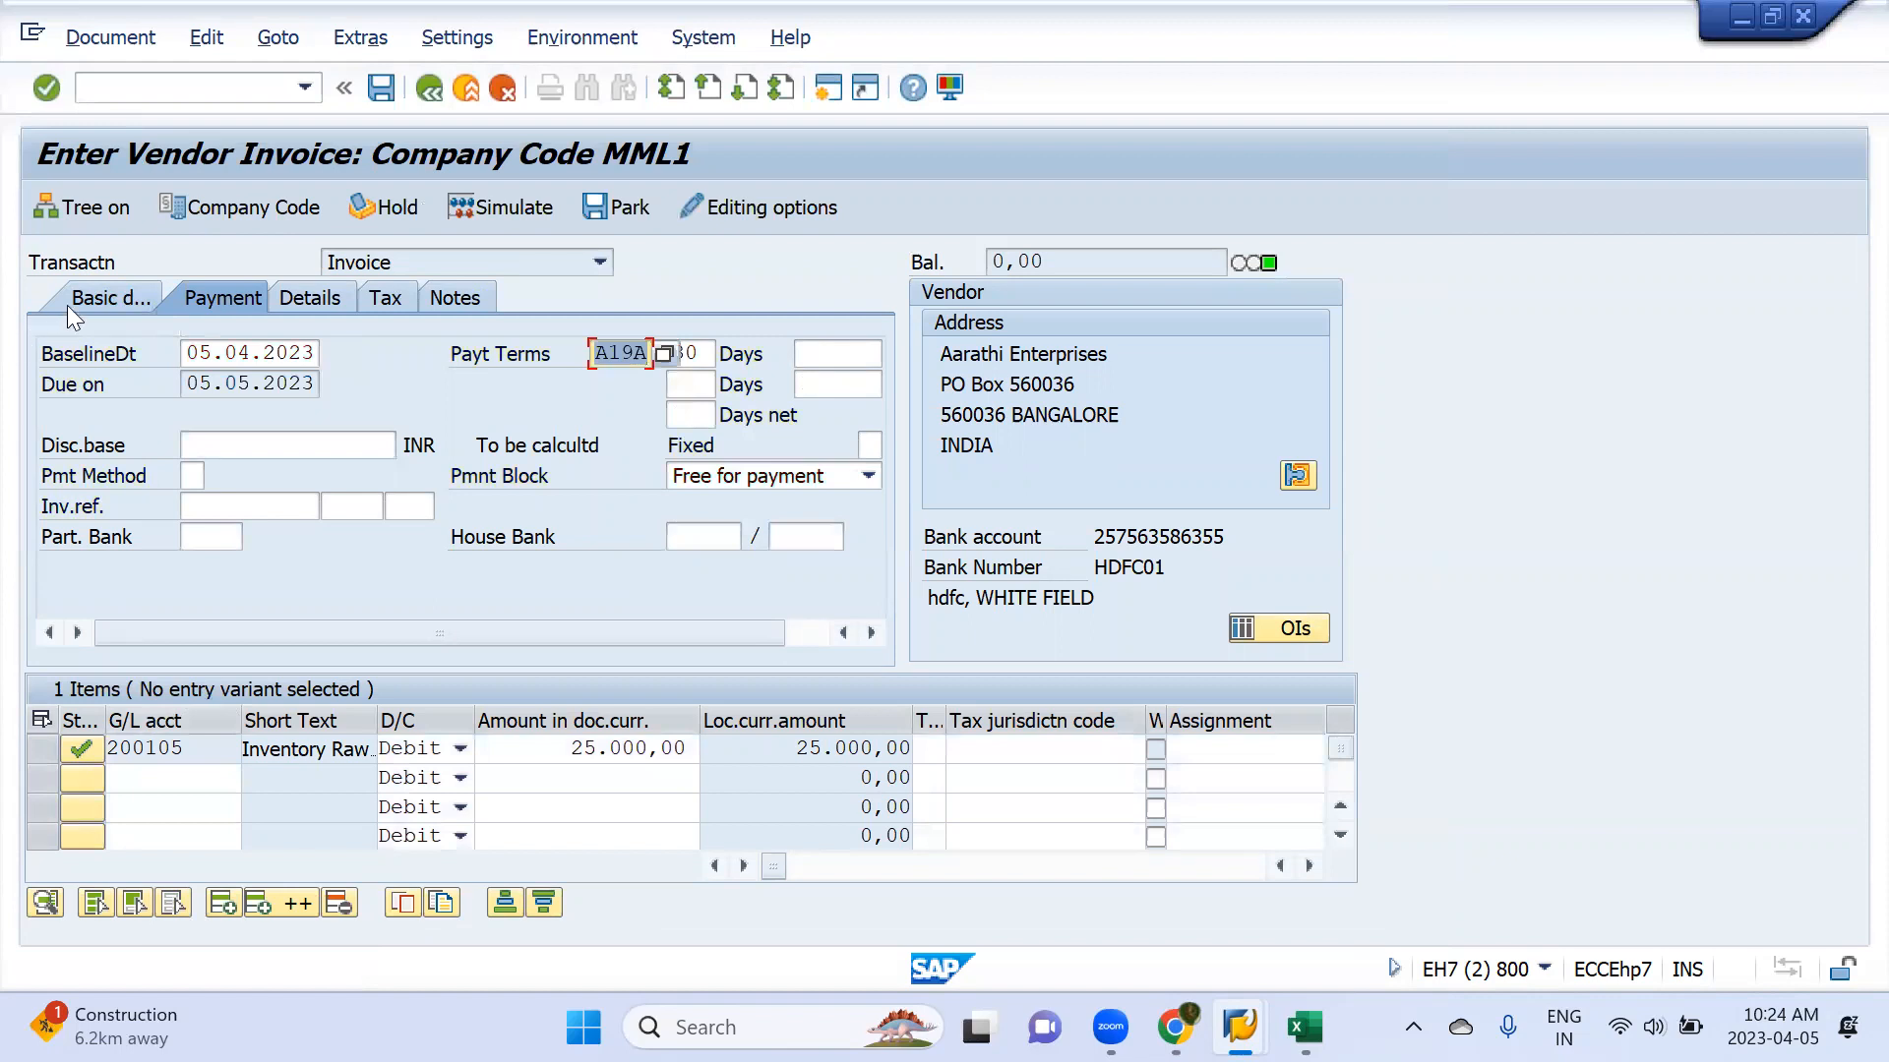
left_click(105, 300)
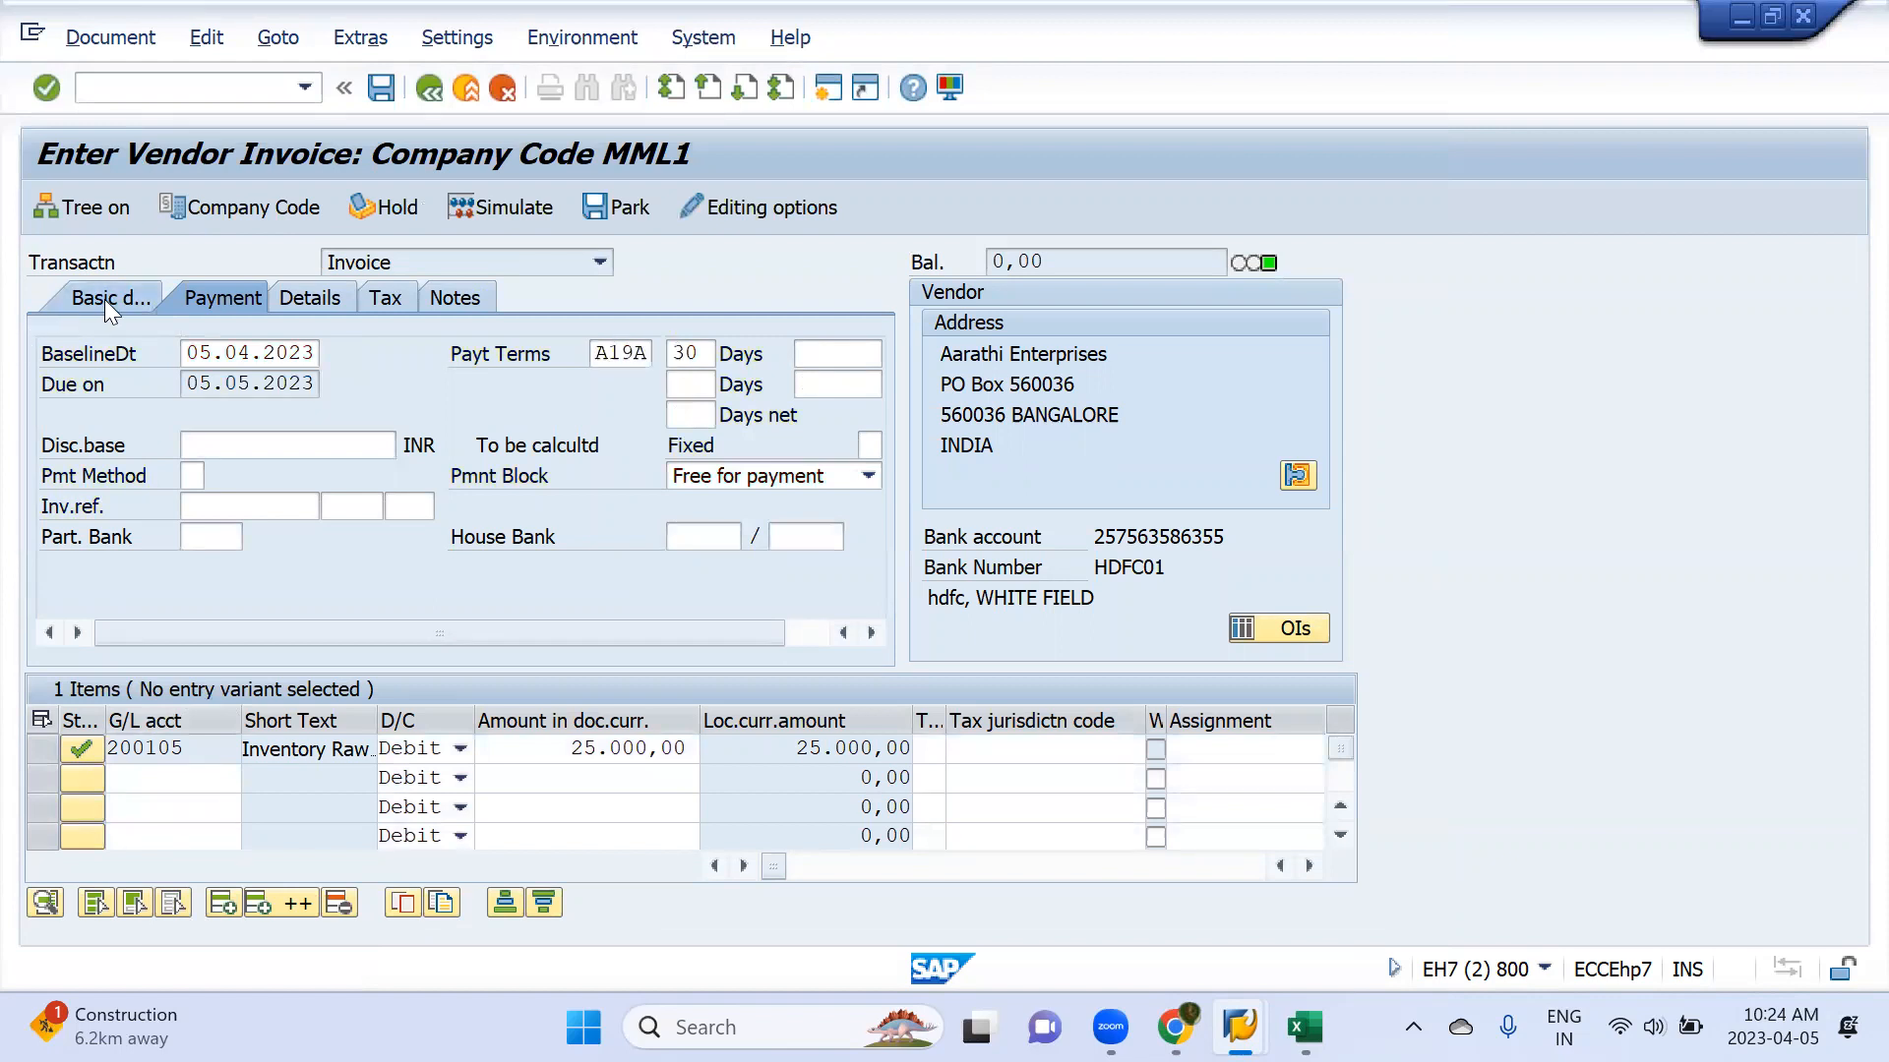
left_click(374, 89)
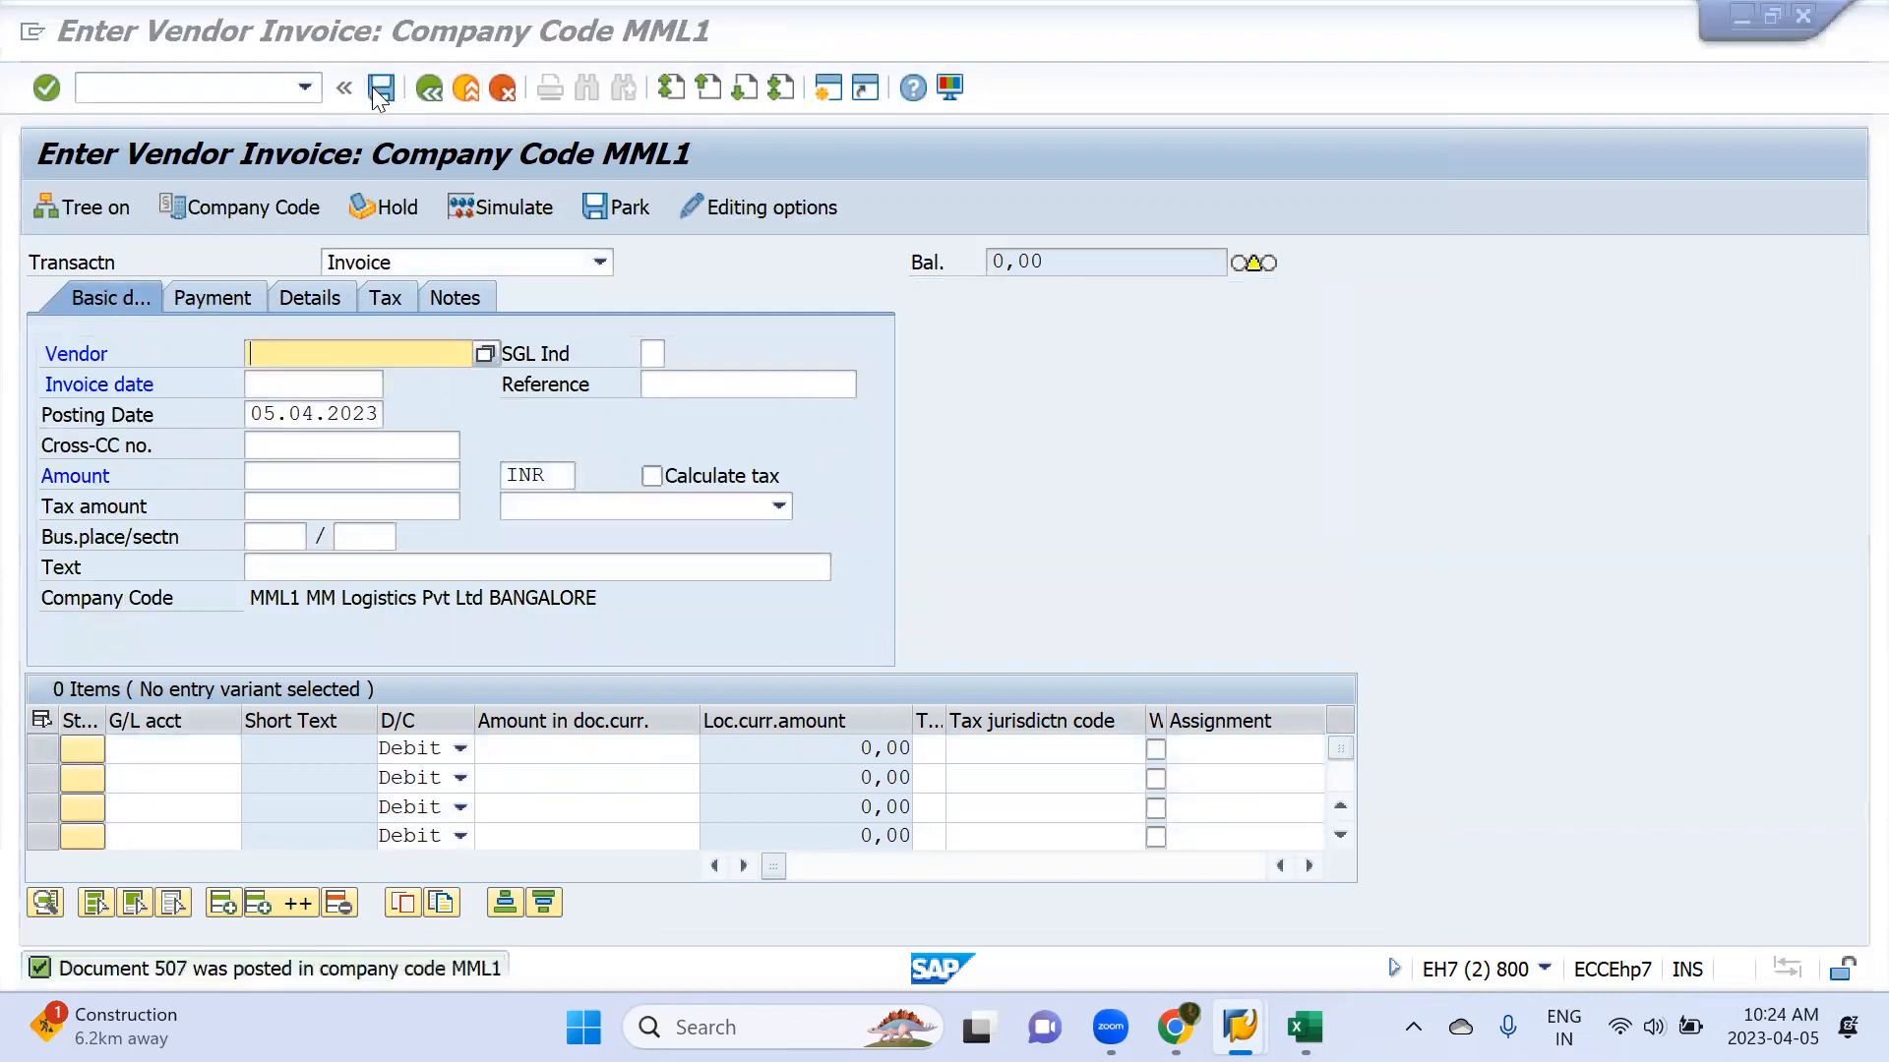
Switch to the vendor line item display, refresh the list and examine the due-date status of each open item
key("alt+Tab")
left_click(81, 36)
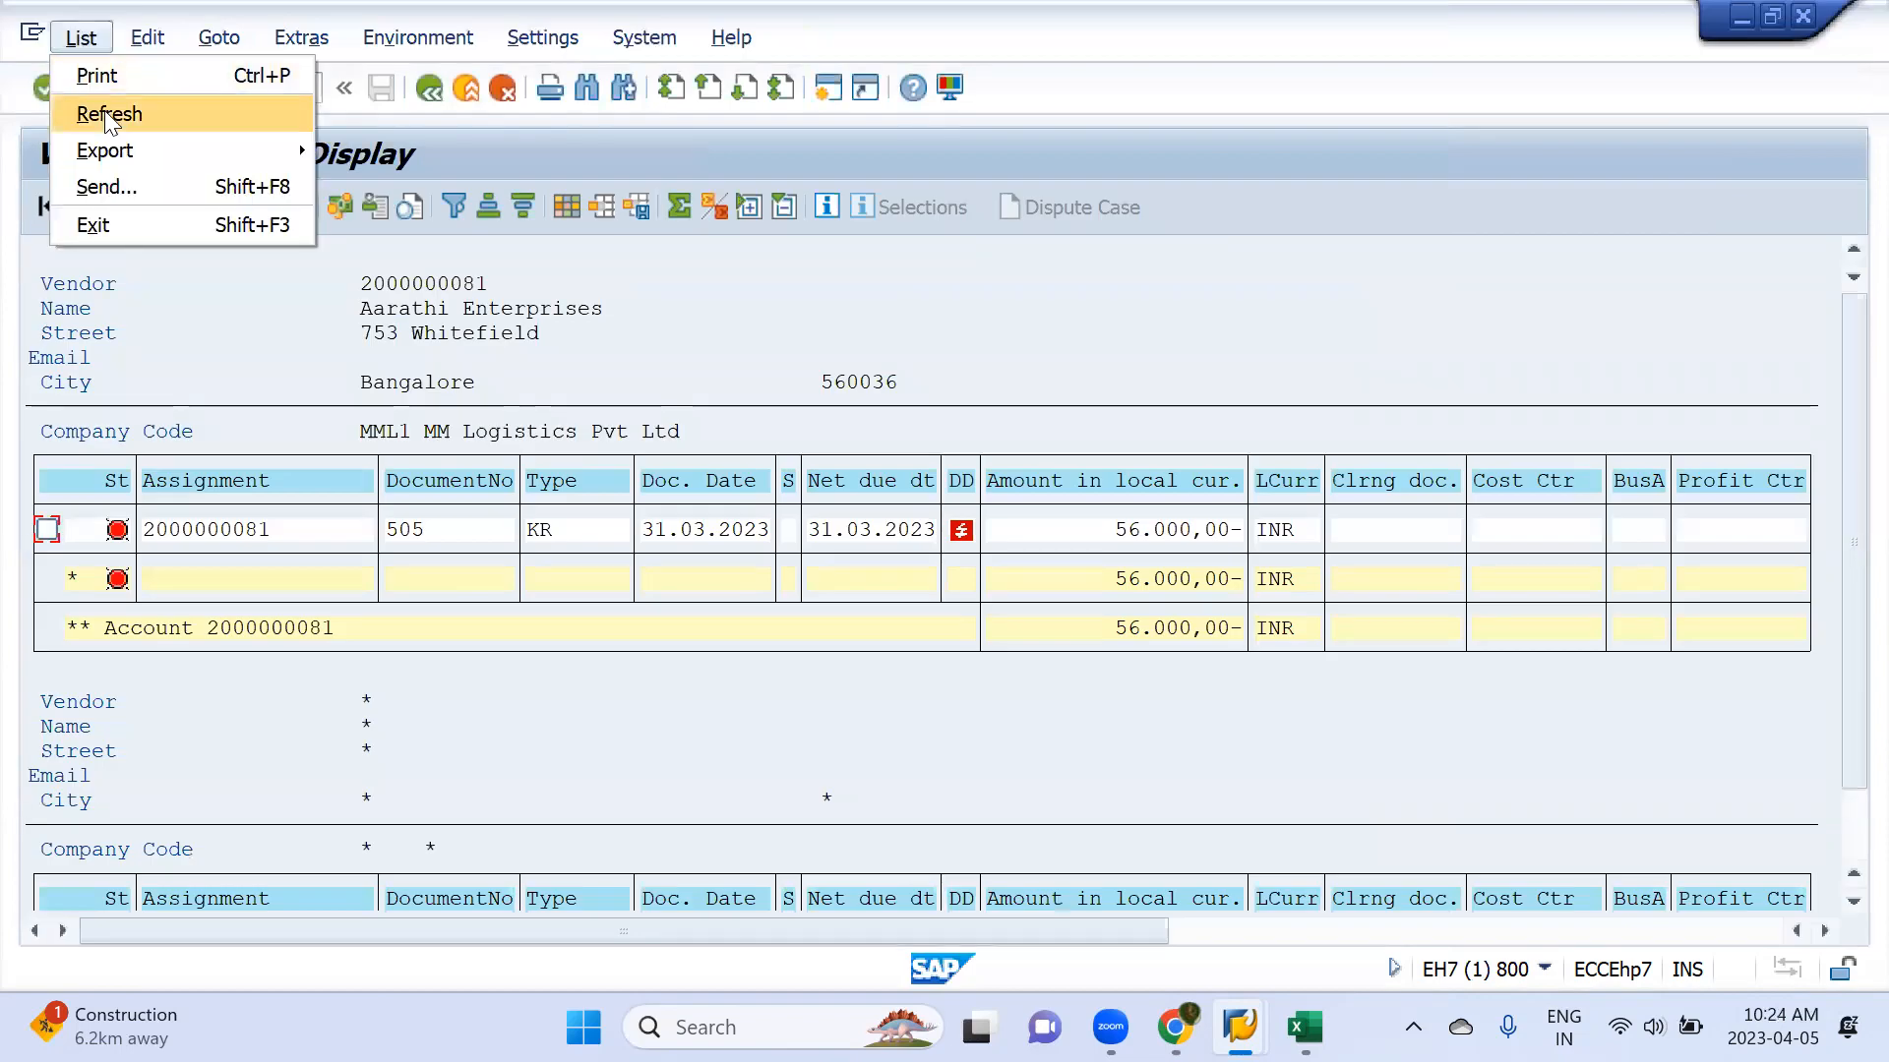
left_click(104, 110)
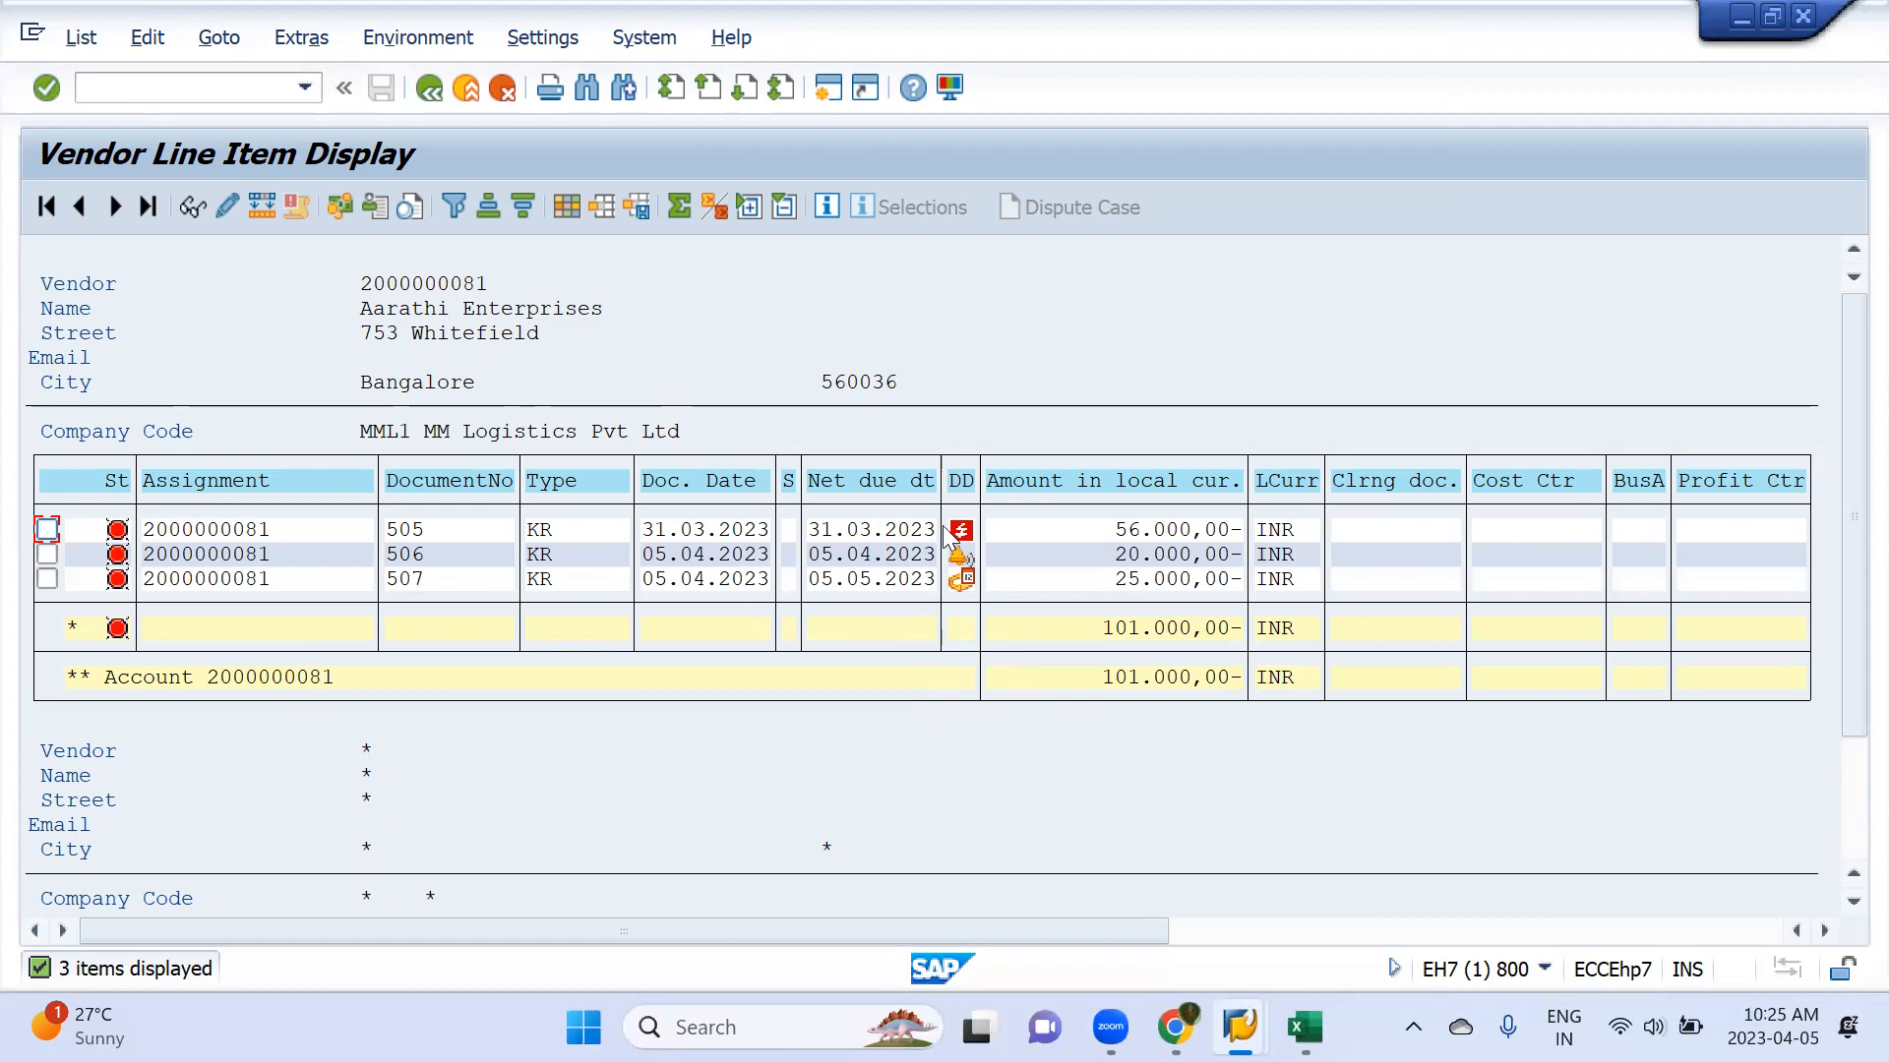
mouse_move(959, 529)
mouse_move(961, 584)
mouse_move(964, 531)
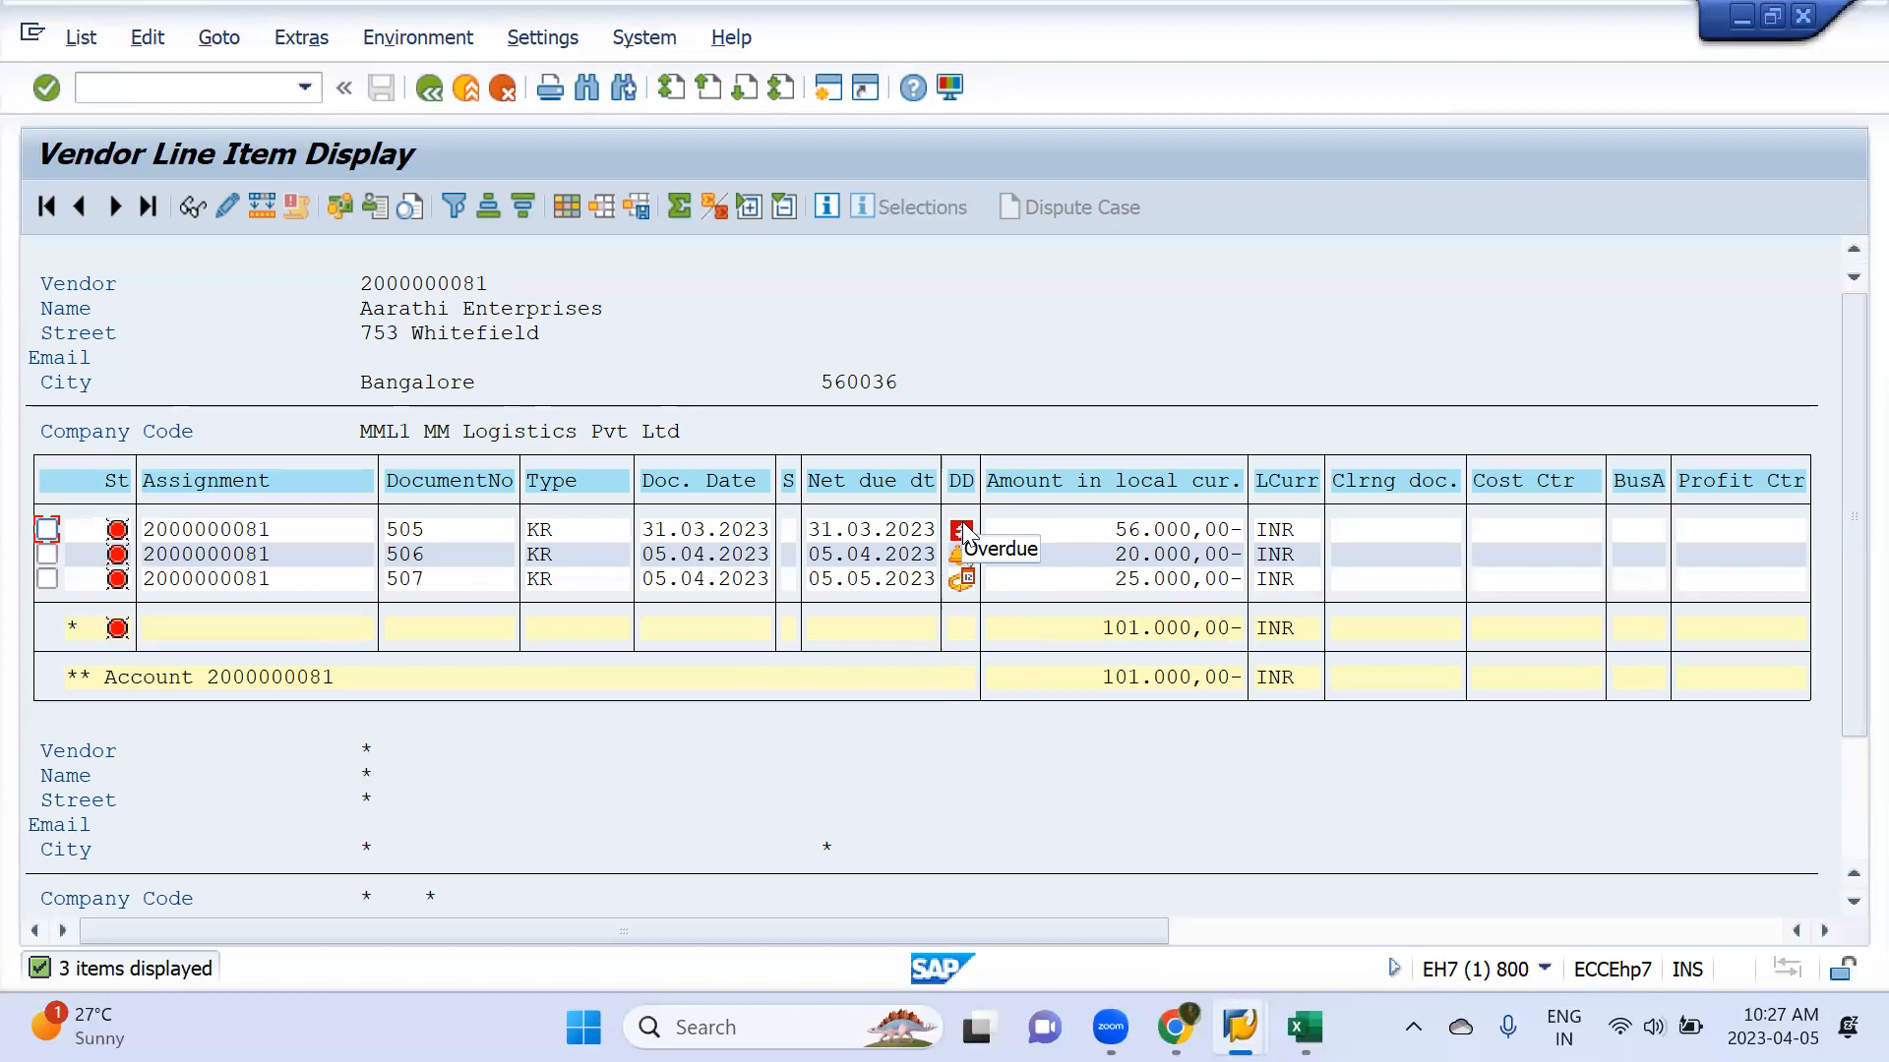
Return to the invoice entry session and start automatic payment transactions with F110
mouse_move(964, 570)
key("alt+Tab")
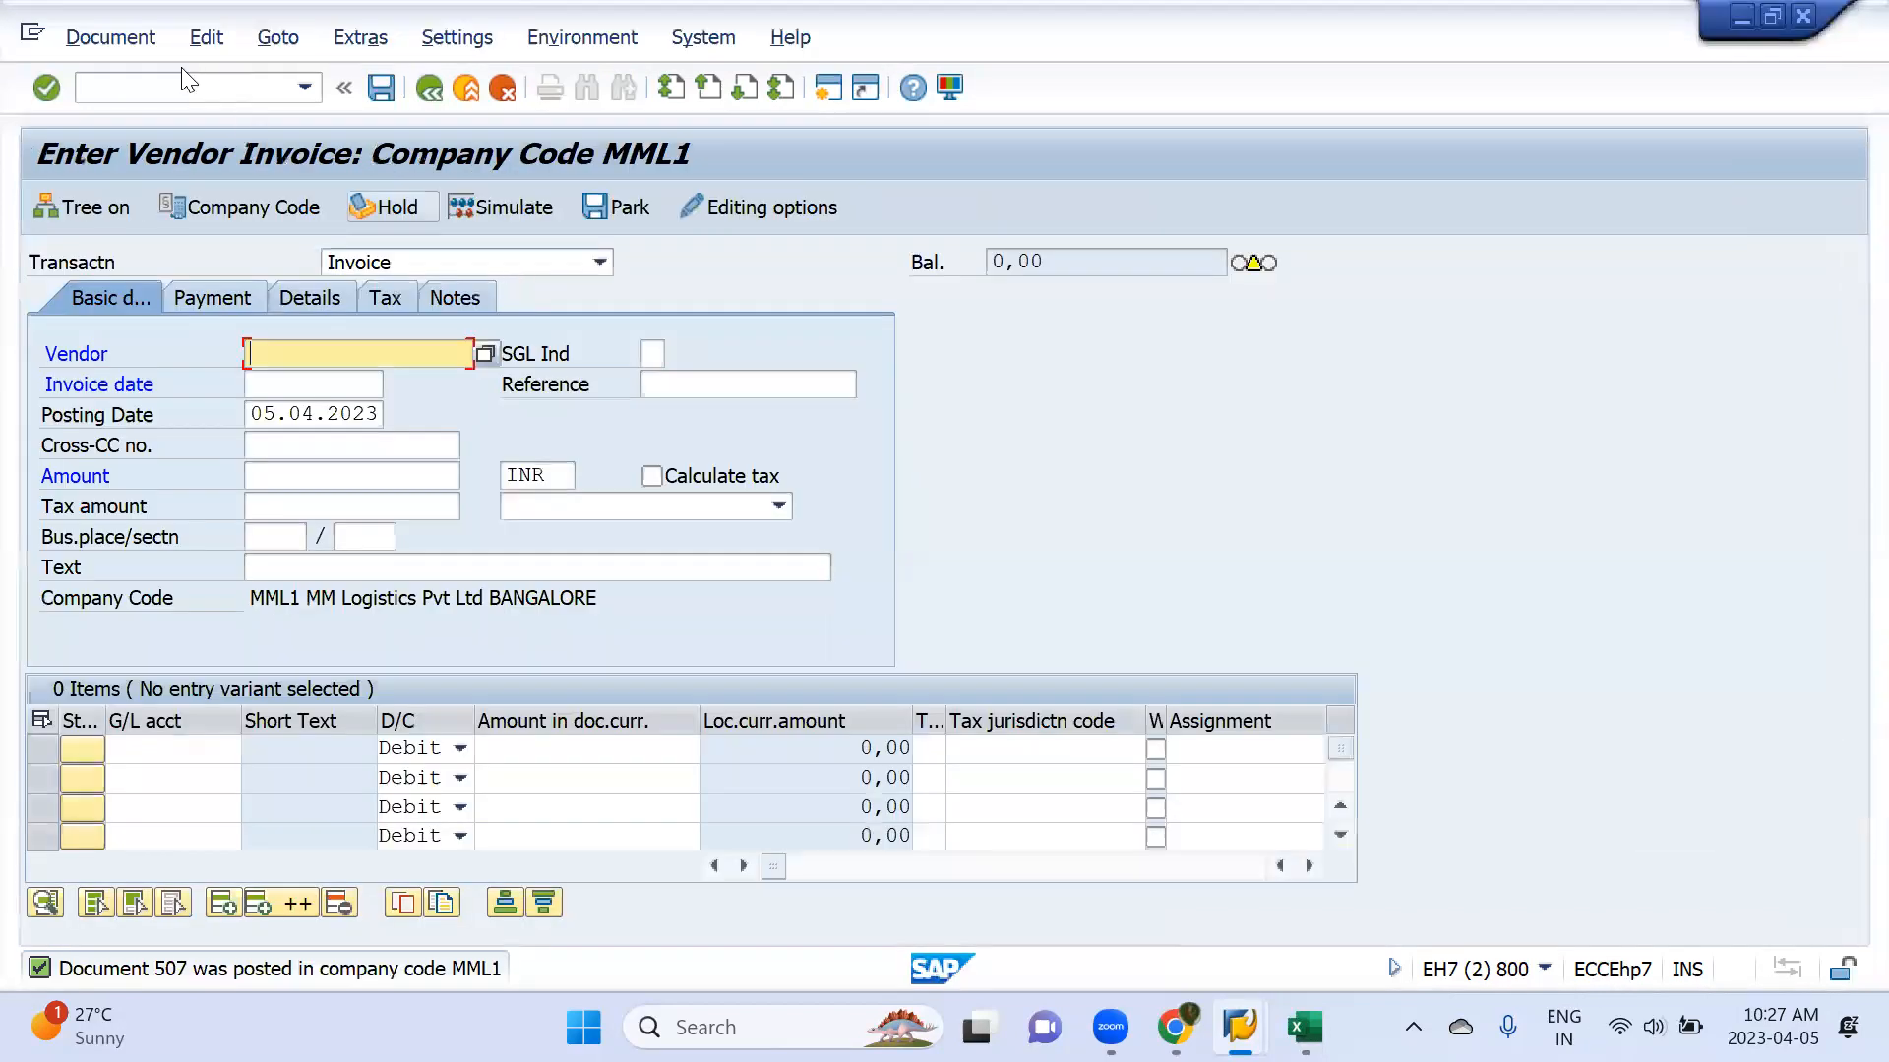
left_click(185, 82)
type("/nf")
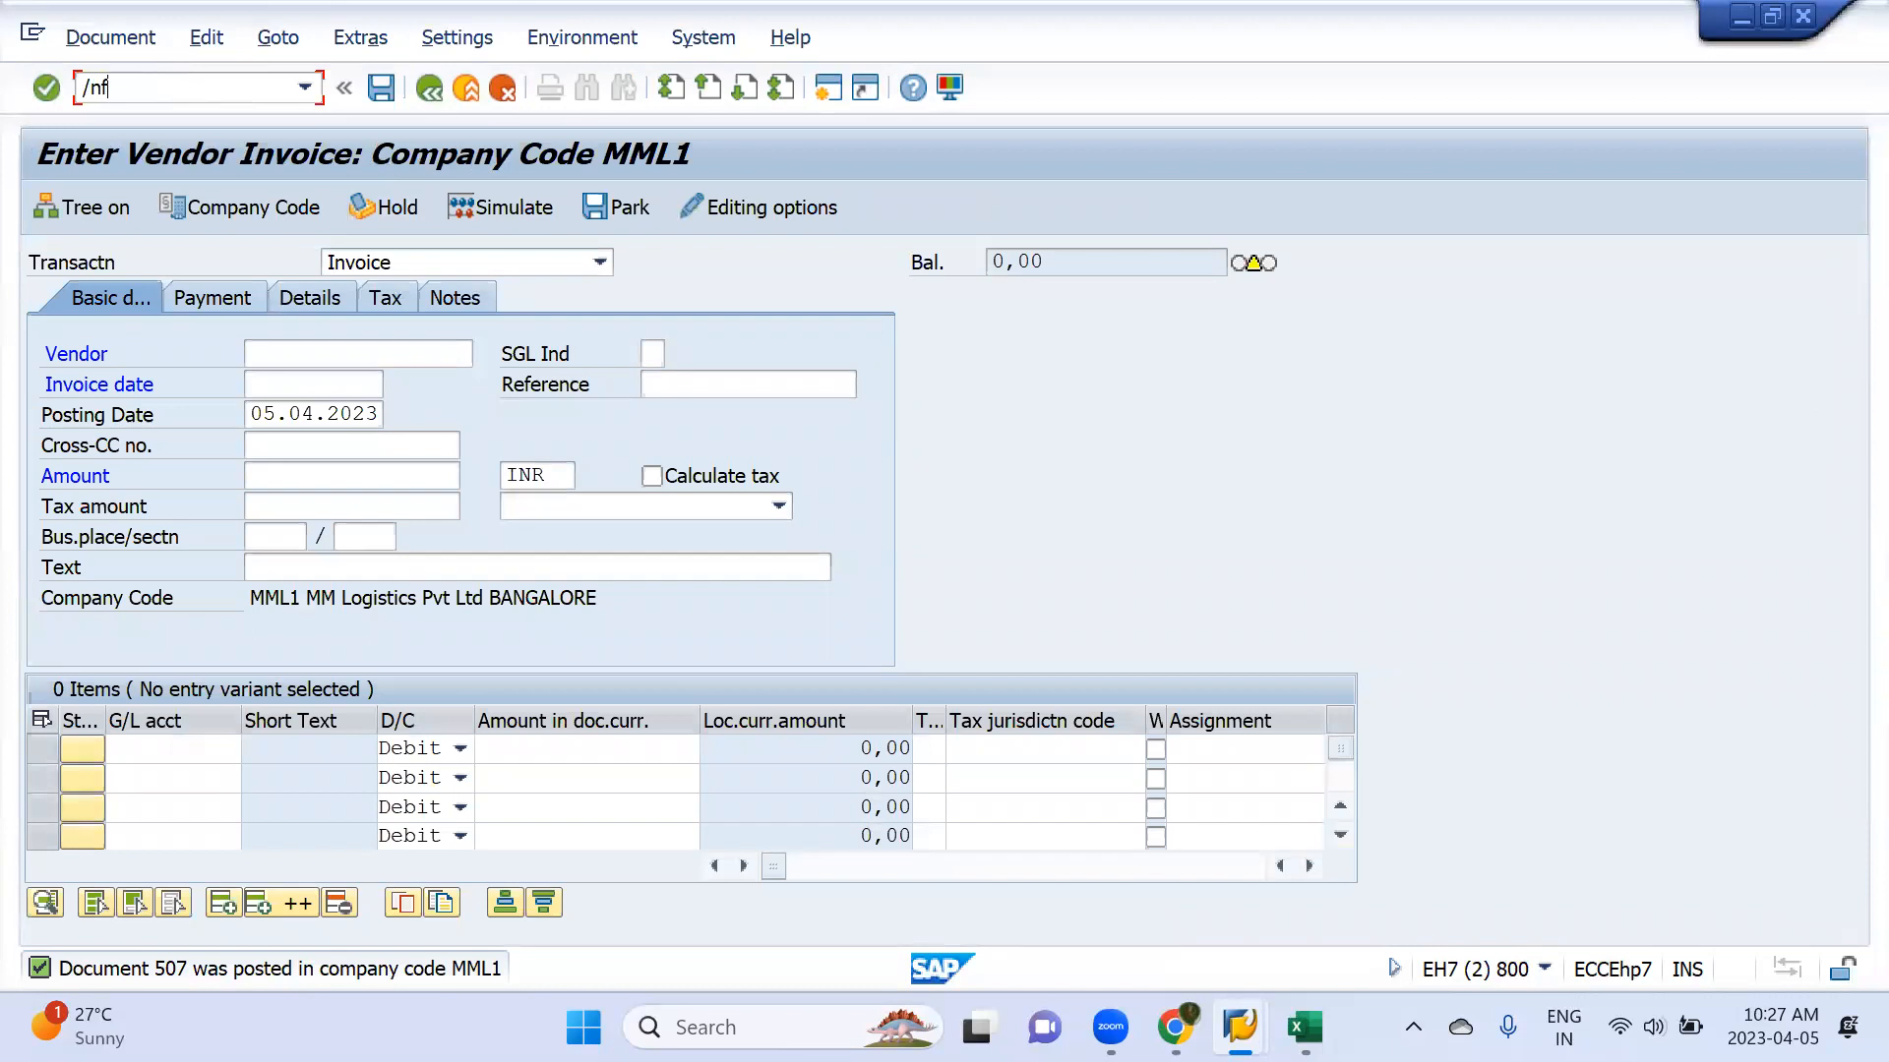
type("110")
key("Return")
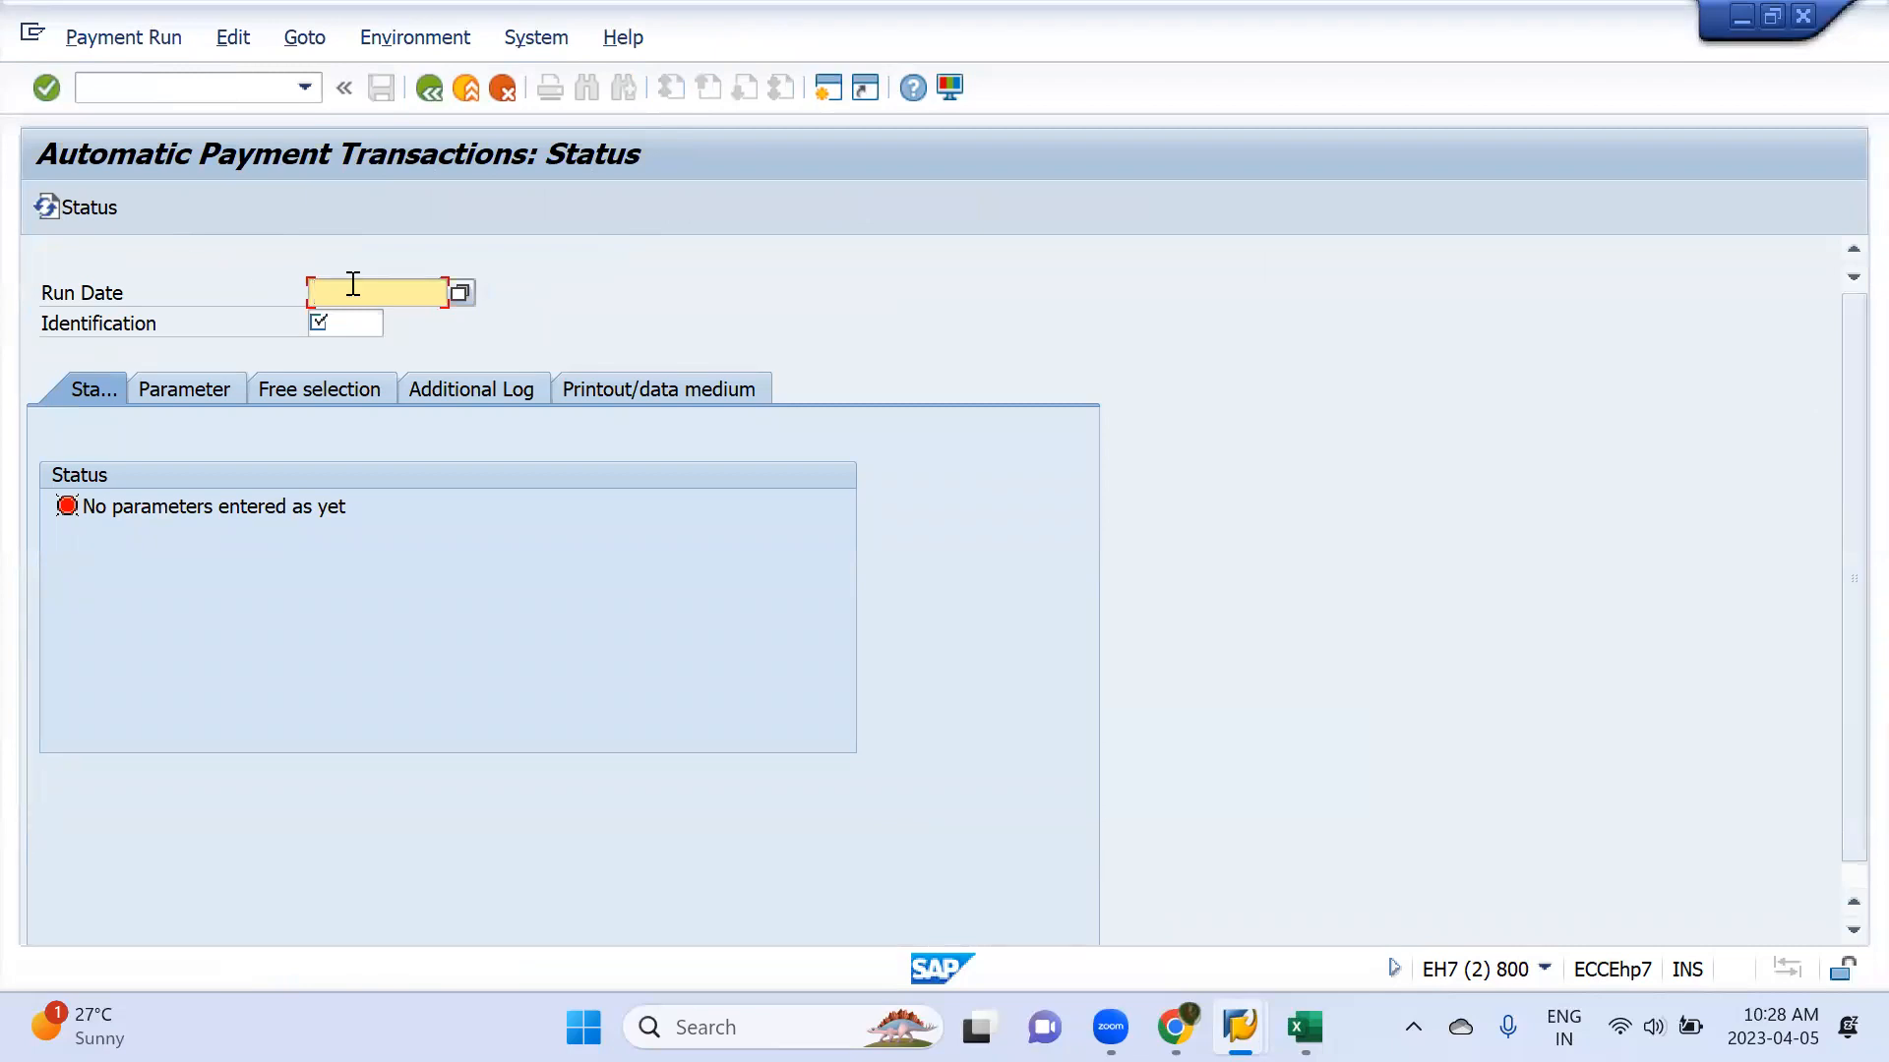
Set the payment run date to 05.04.2023 and the identification to MML1, and open the run's parameters
type("05.04.2023")
key("Tab")
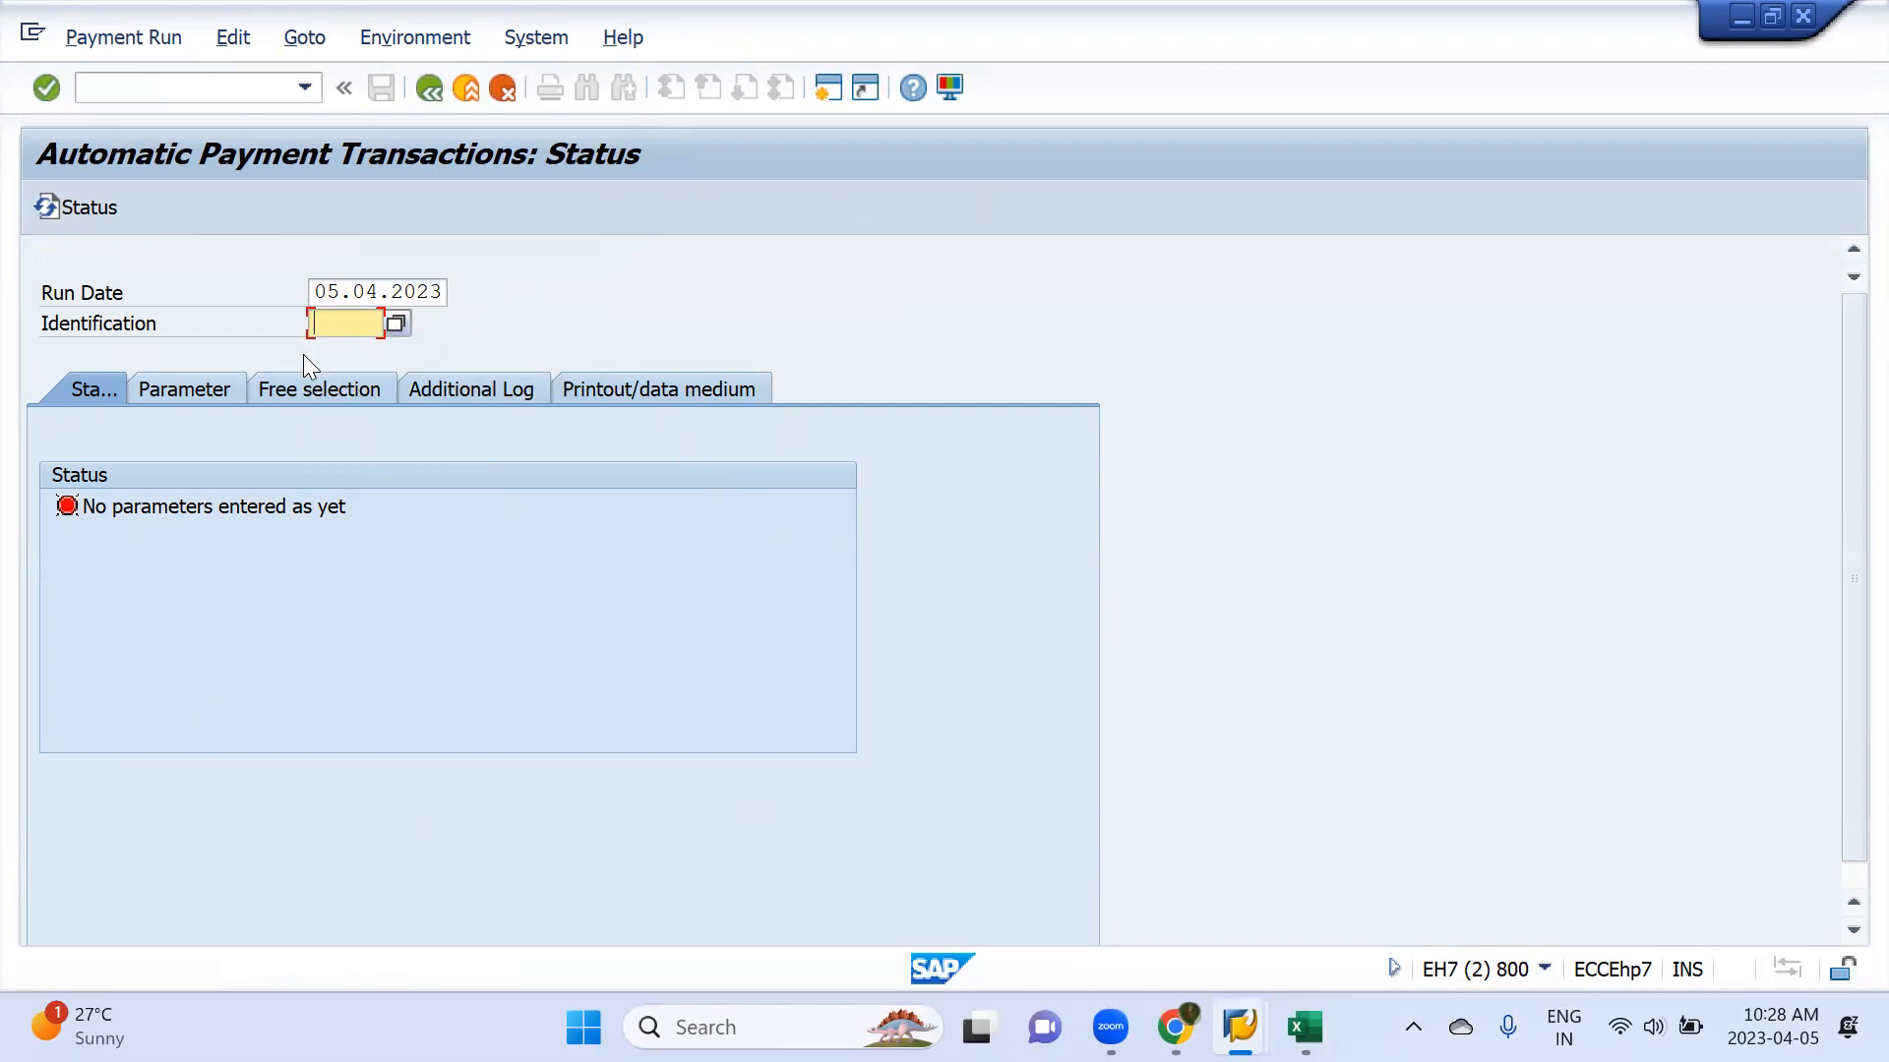
type("mml1")
key("Return")
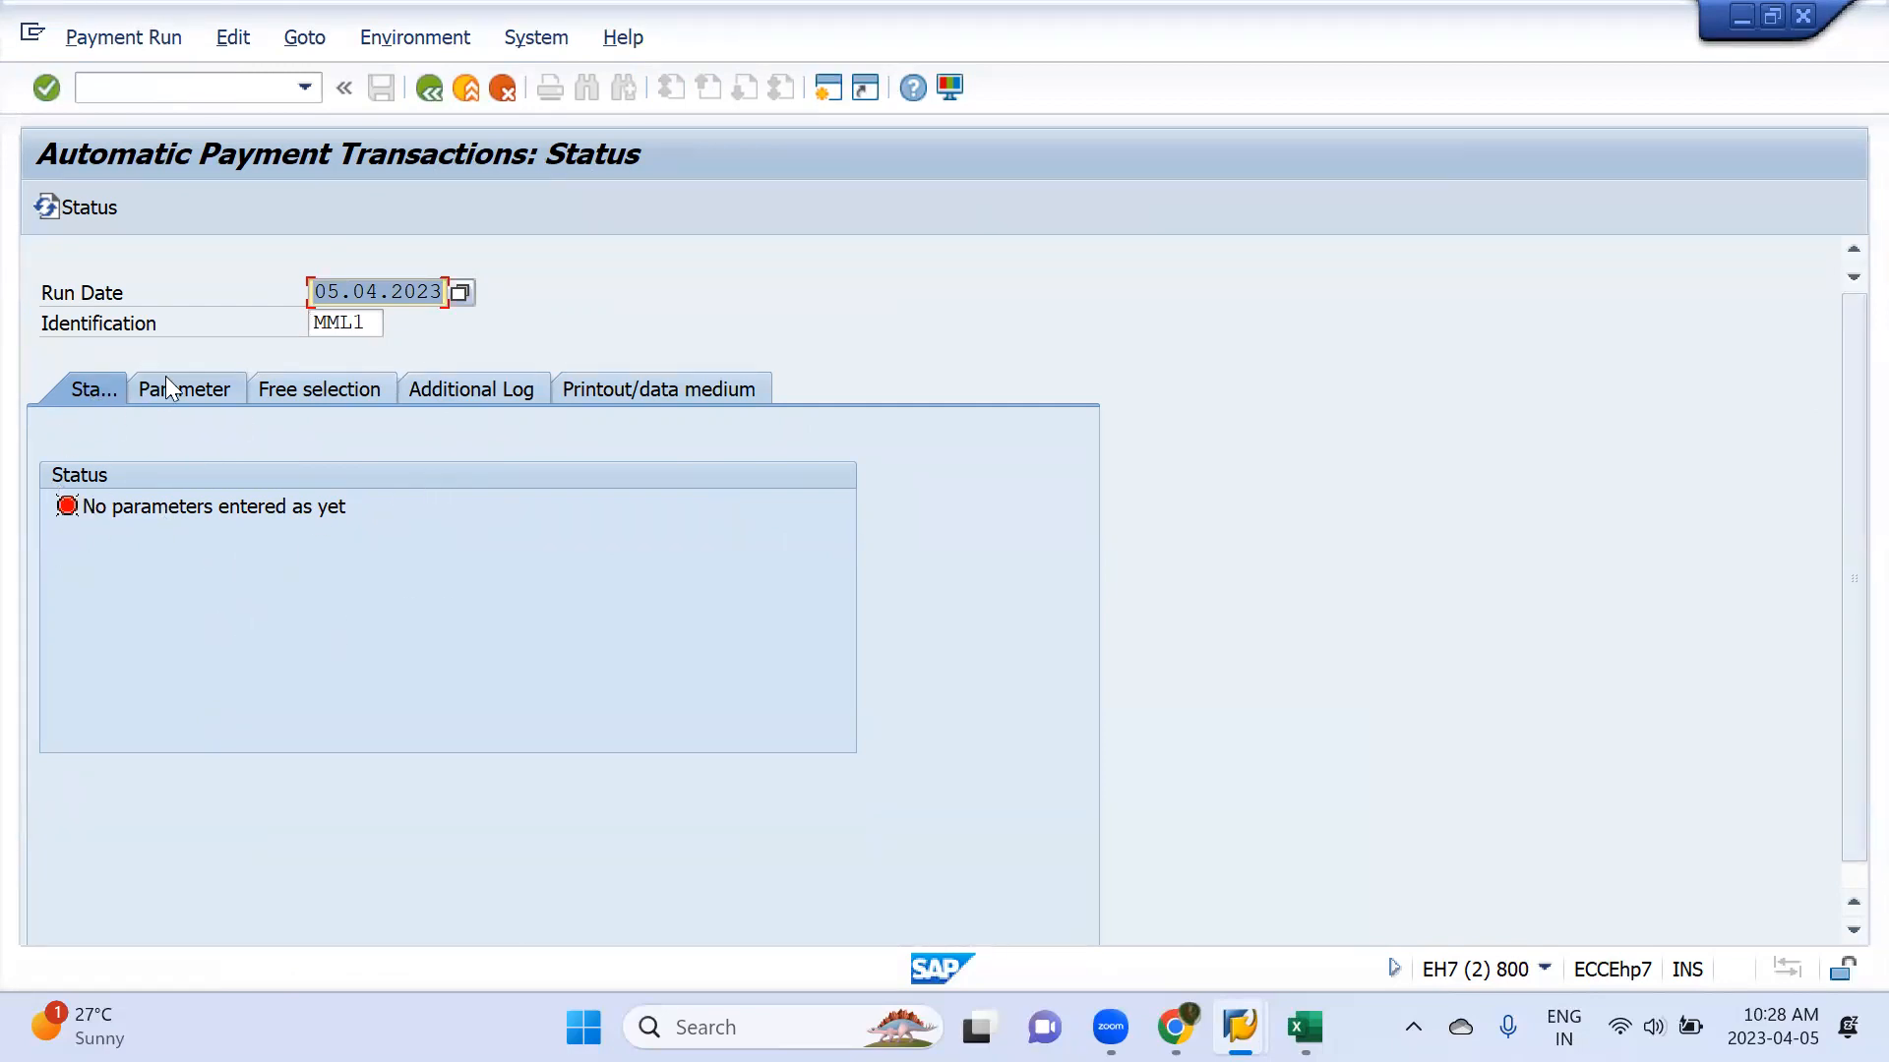
left_click(187, 390)
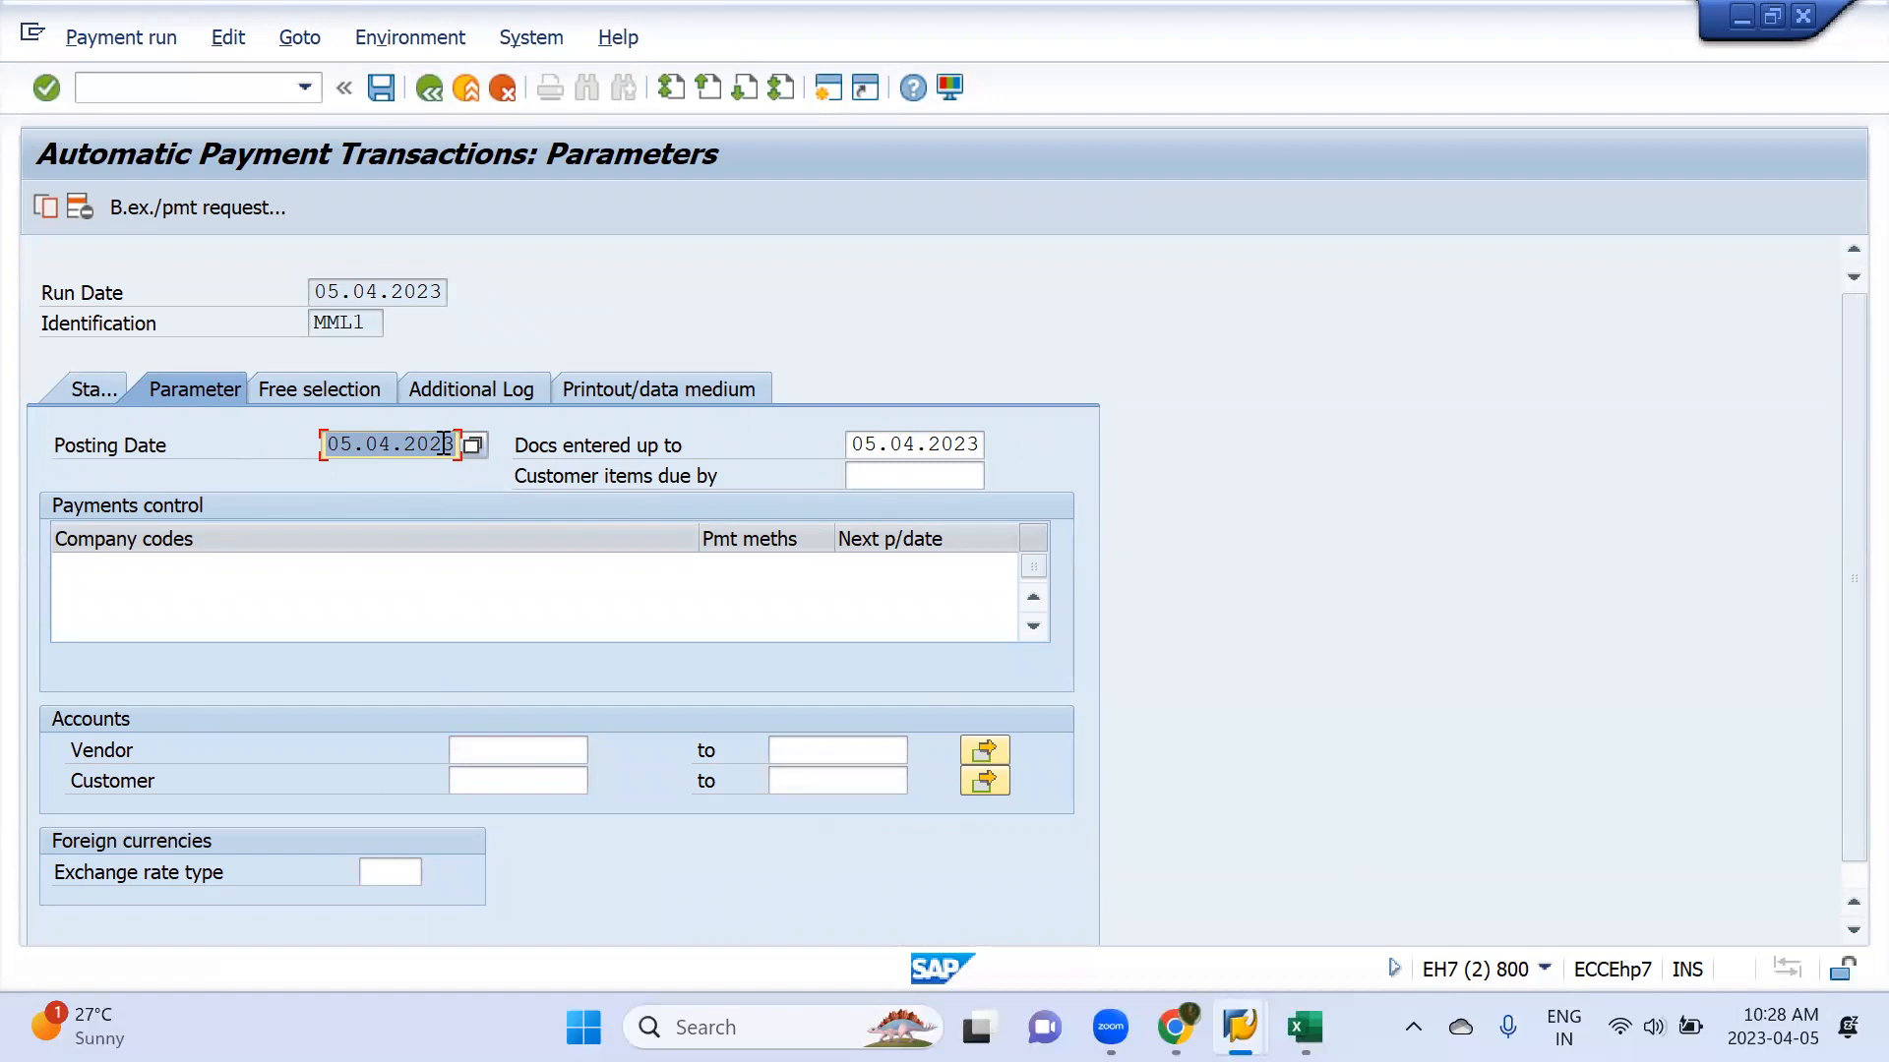
Compare the payment run's posting date and document entry cut-off with the document and net due dates of the vendor's open items
left_click(805, 464)
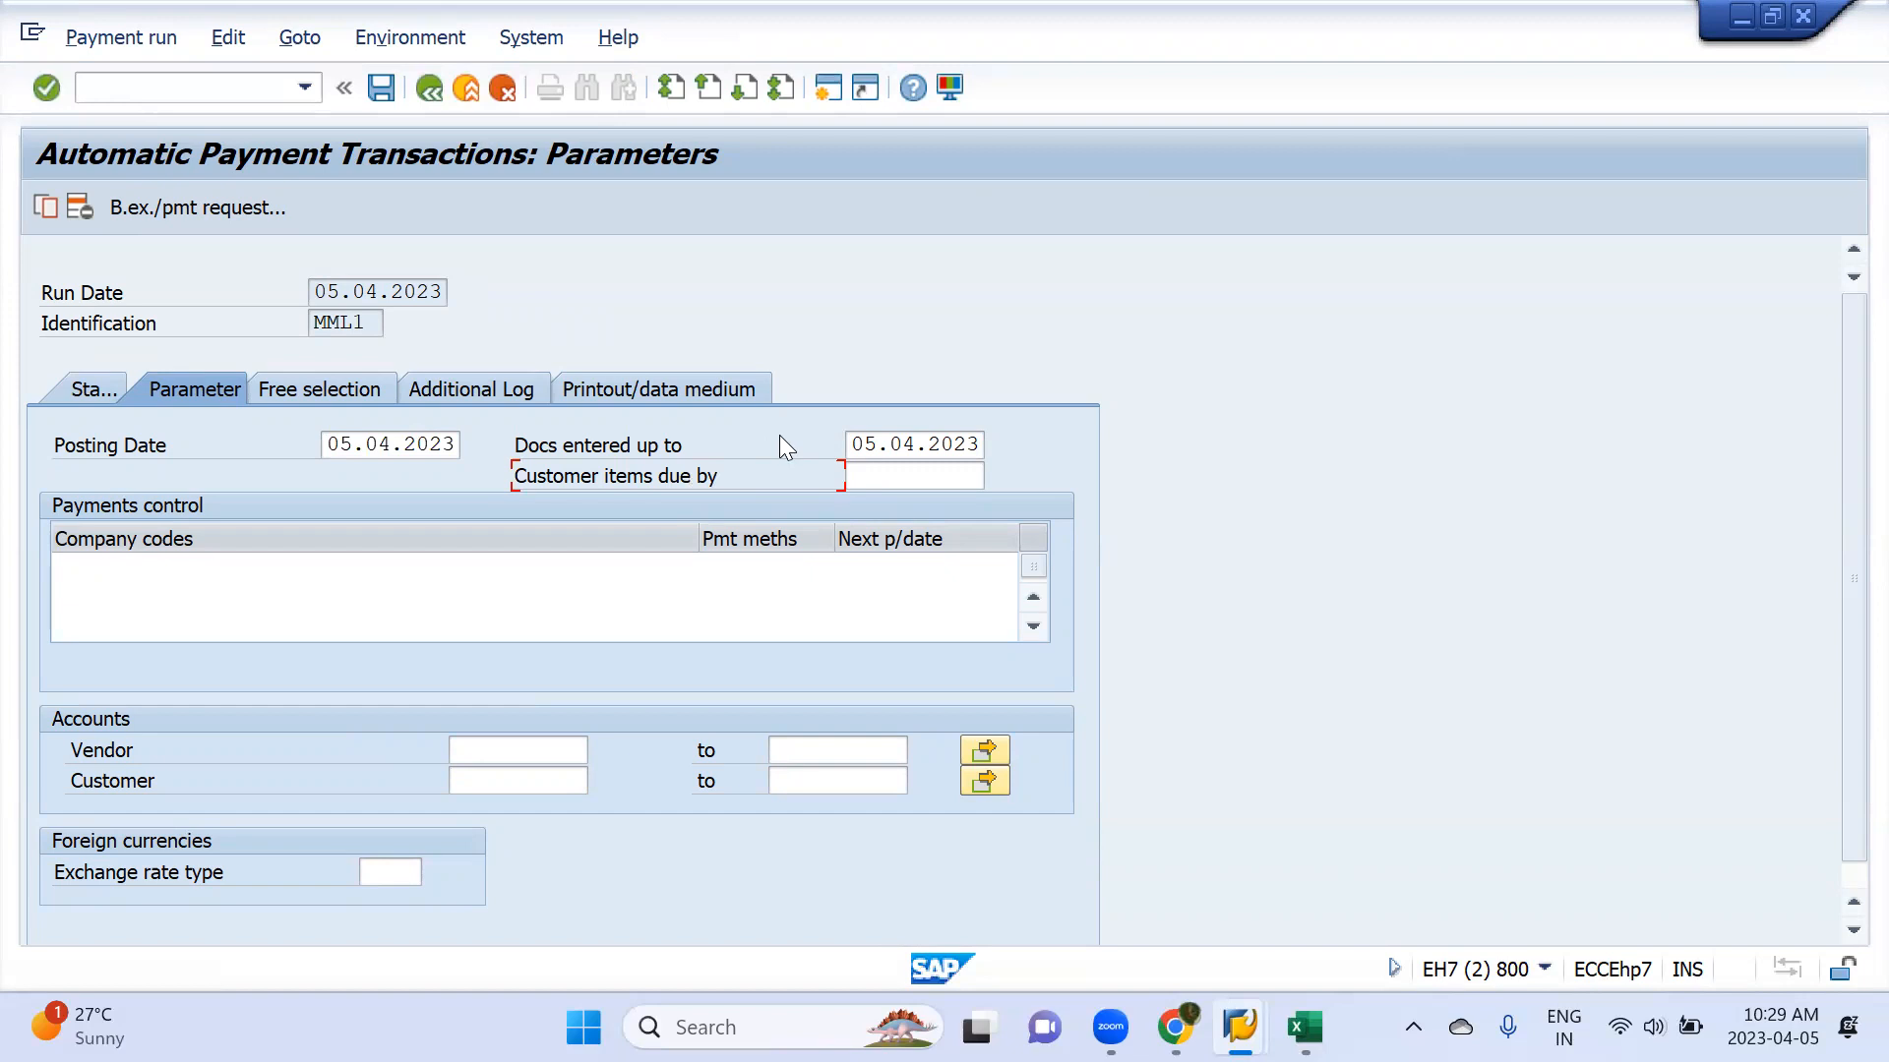
left_click(940, 447)
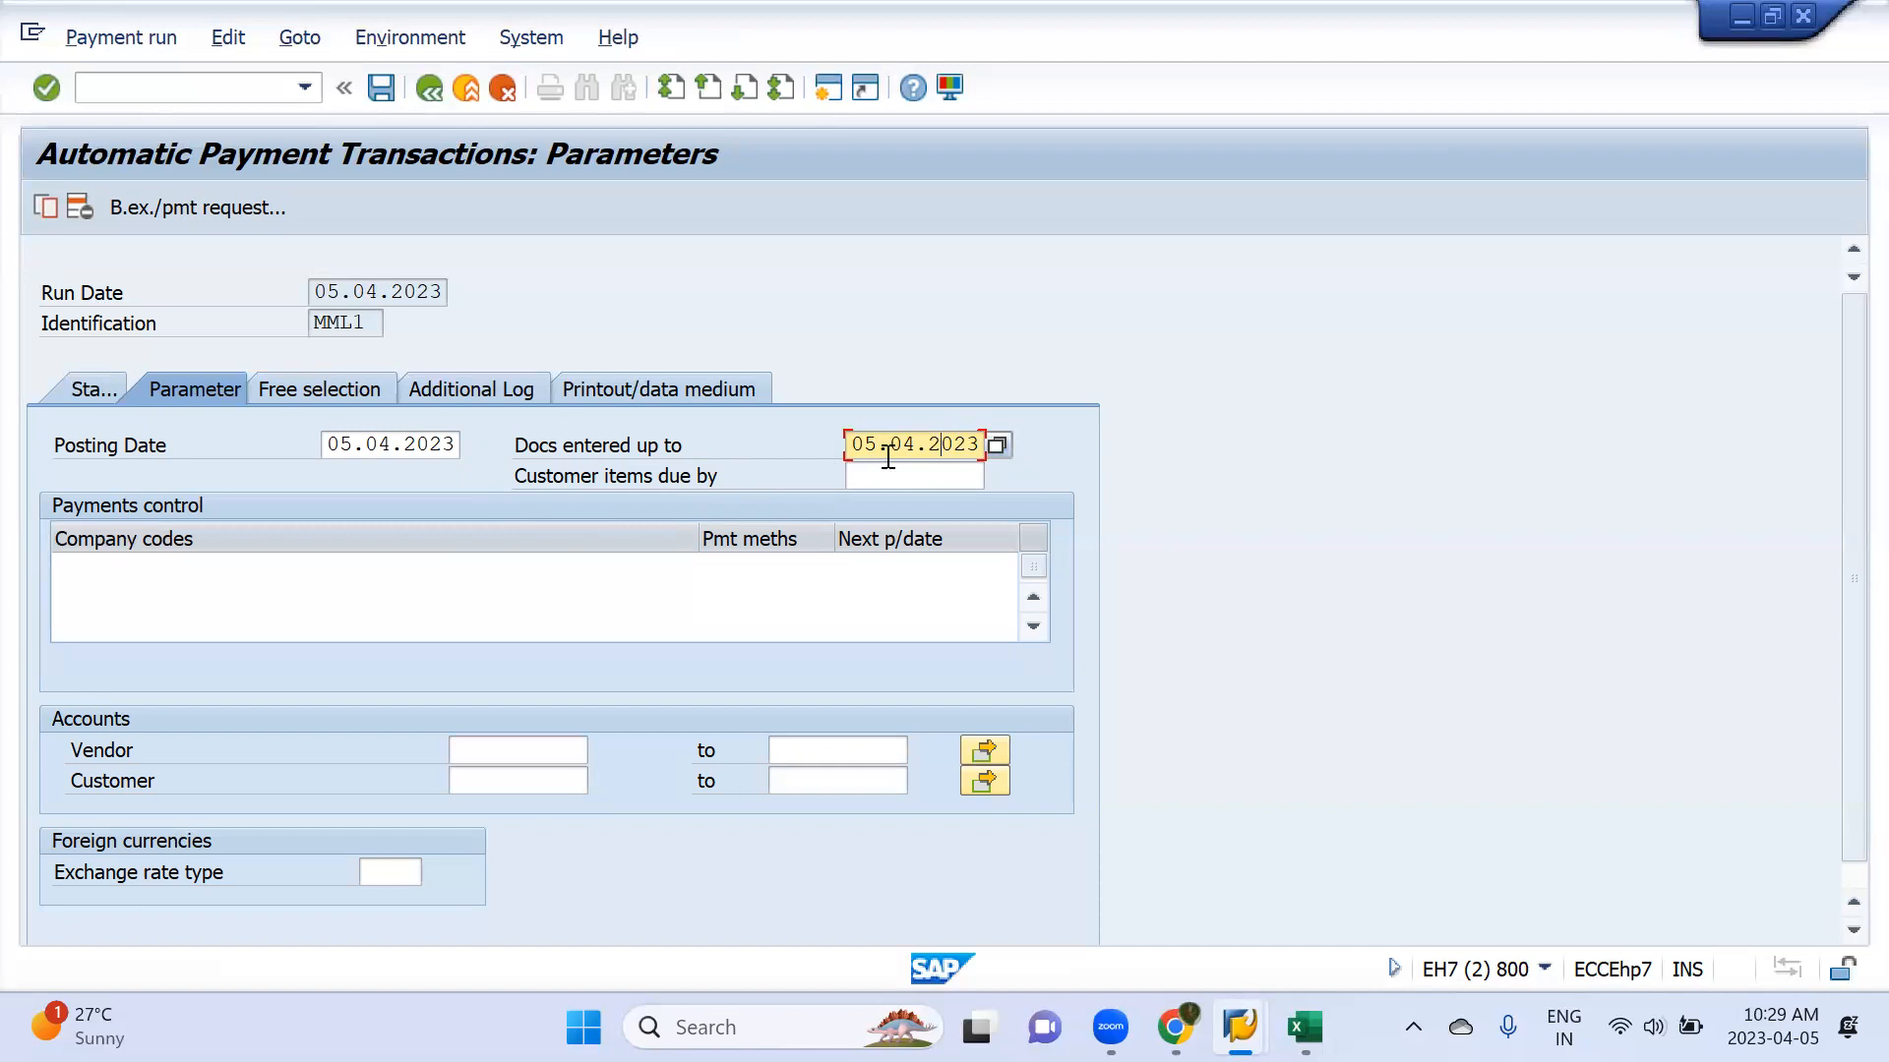
key("alt+Tab")
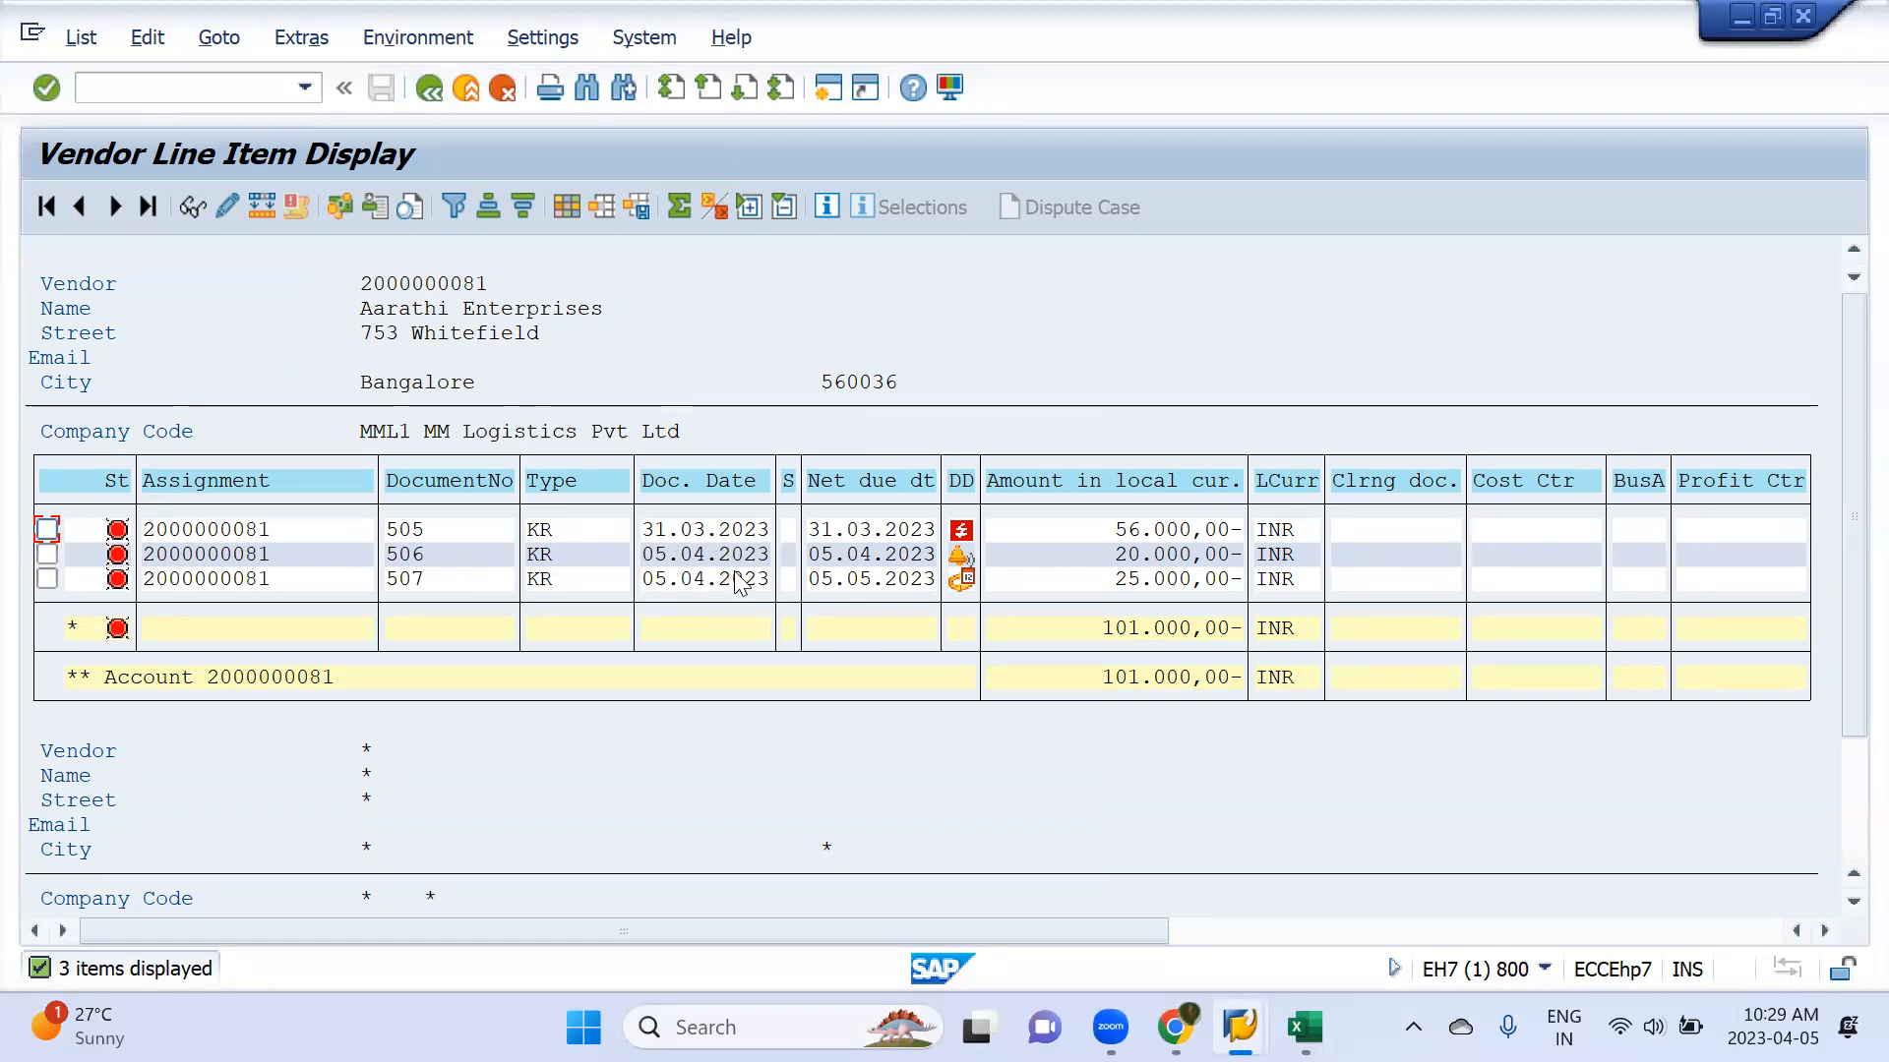
key("alt+Tab")
left_click(923, 460)
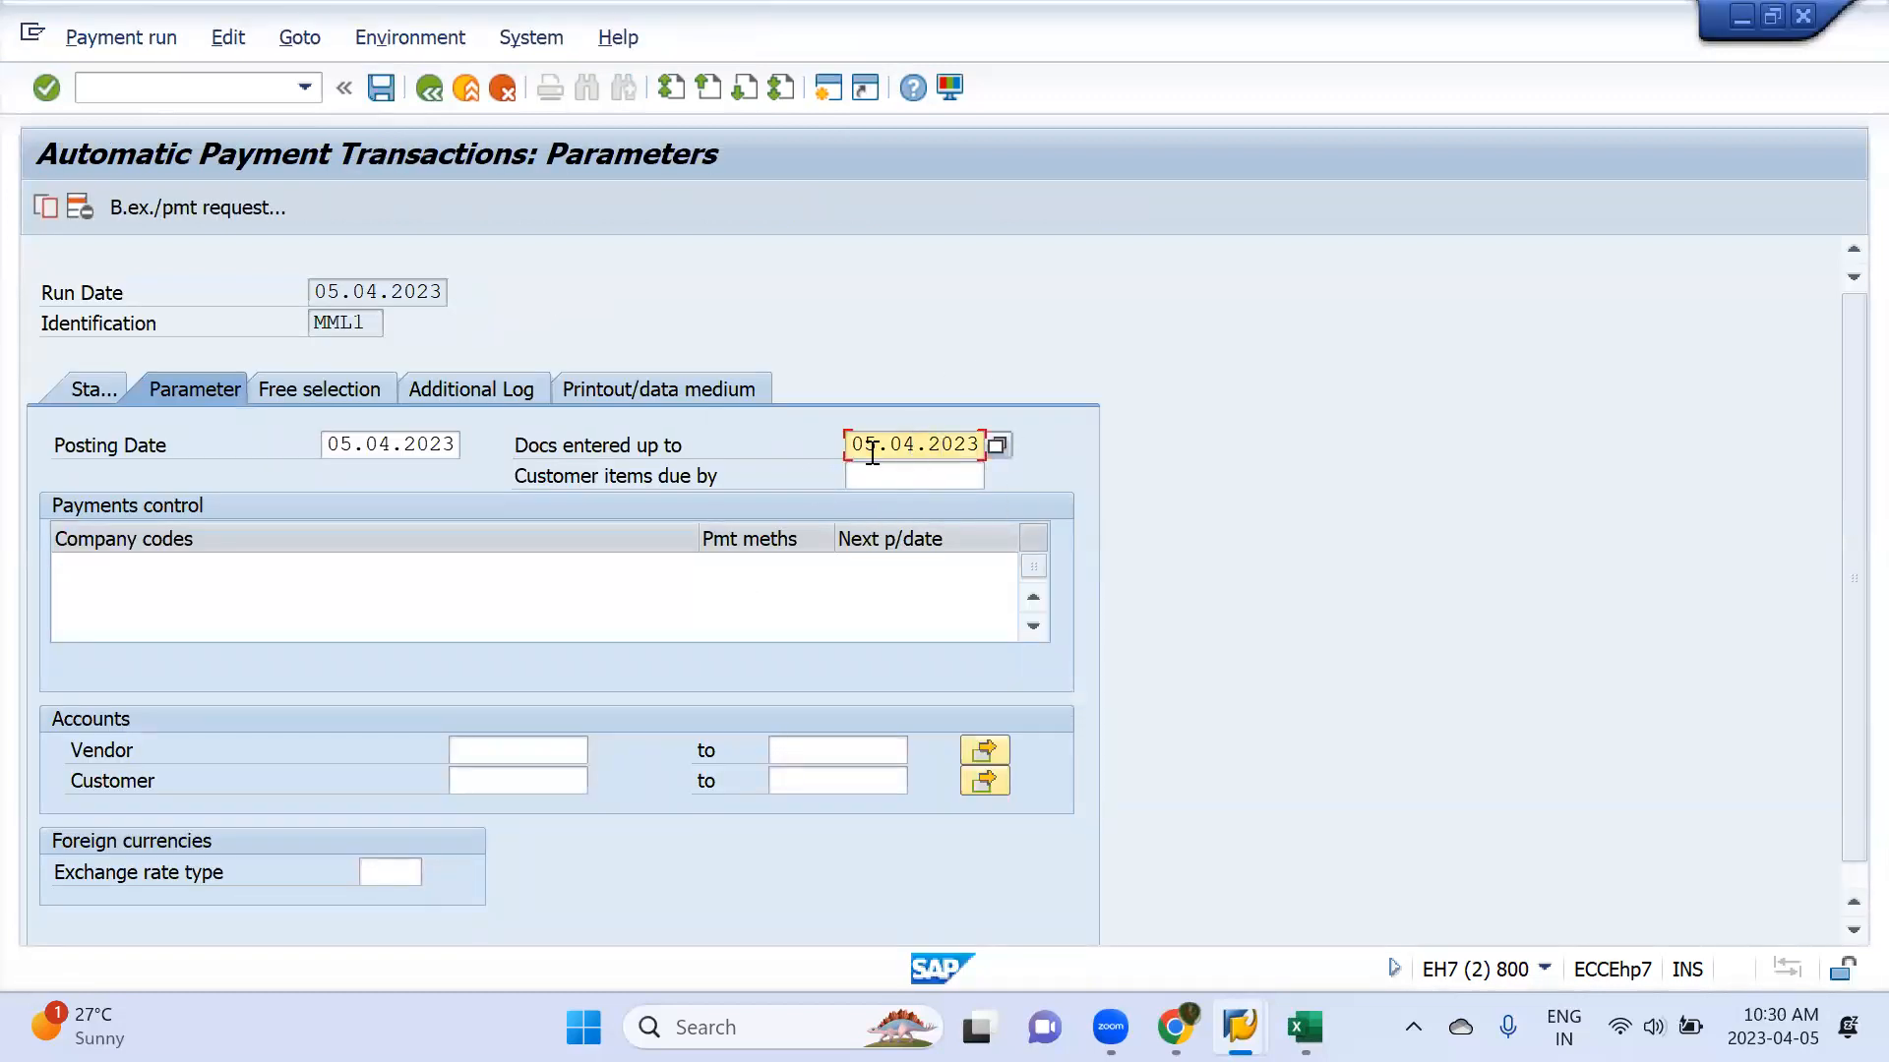
key("alt+Tab")
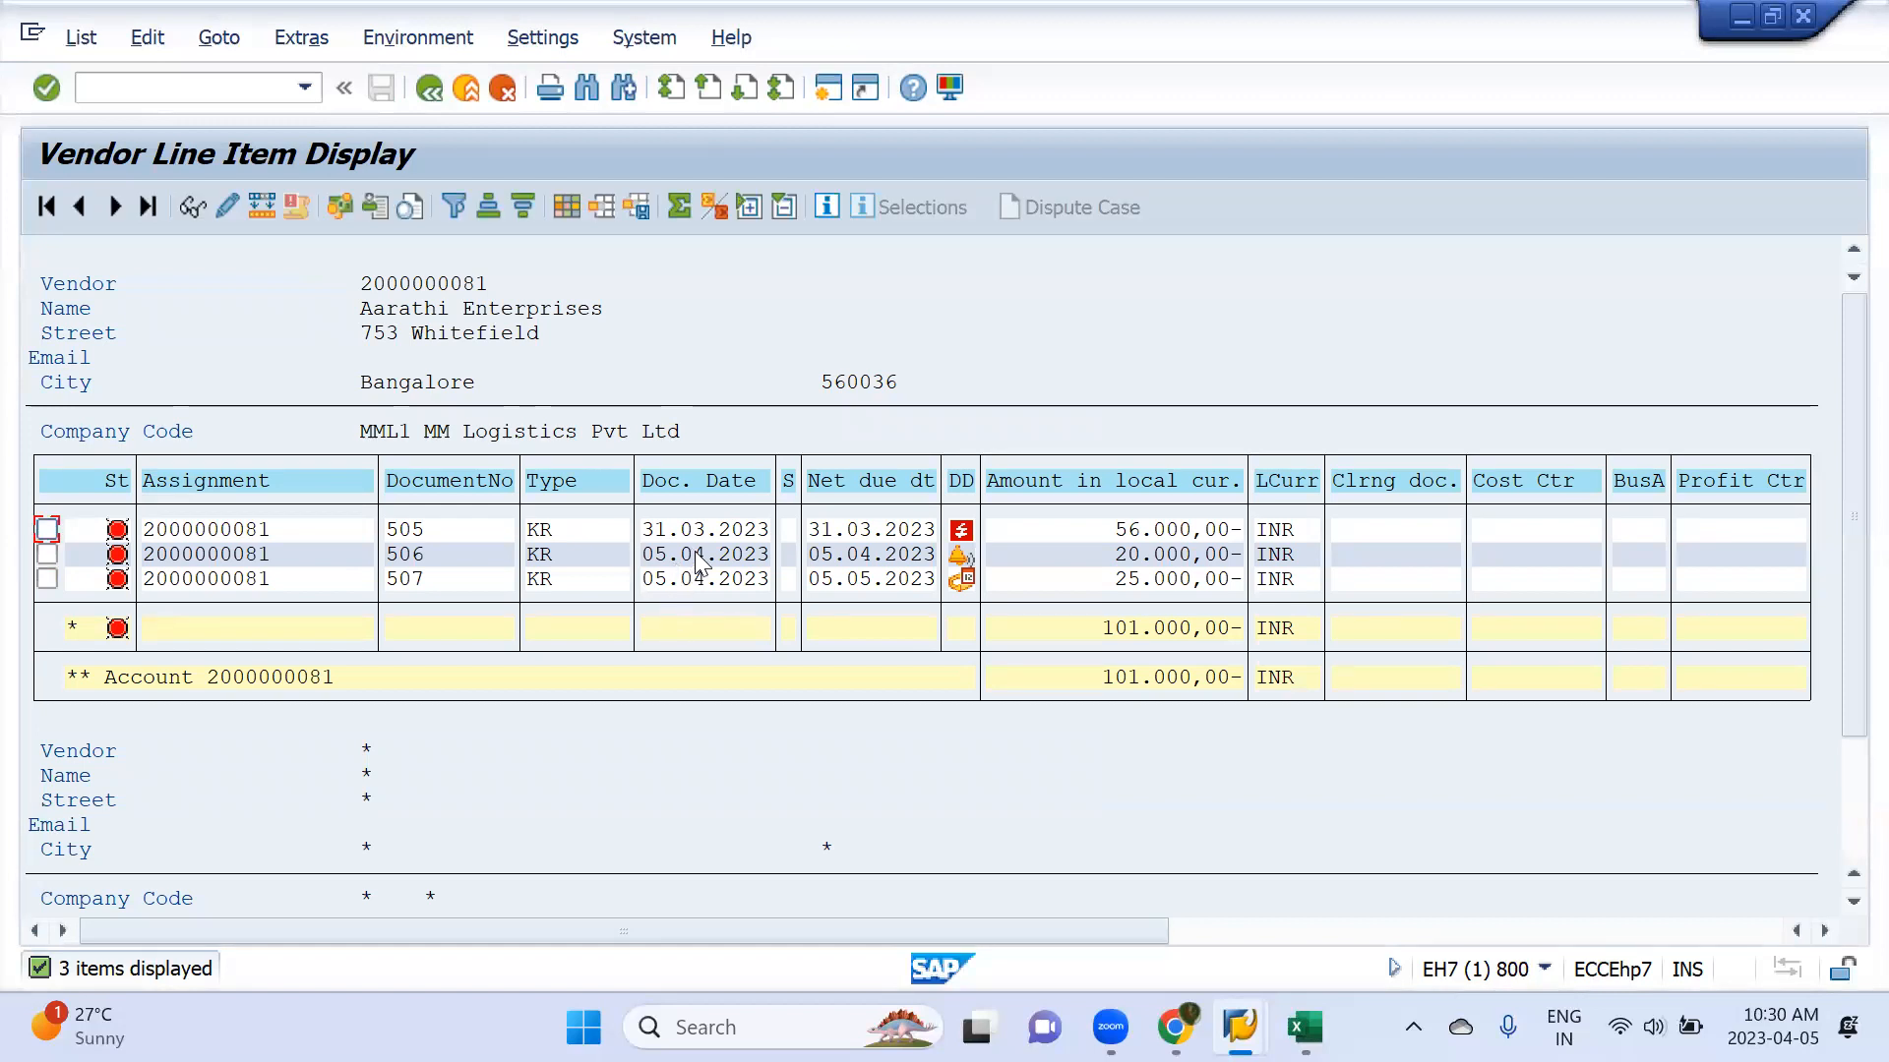
key("alt+Tab")
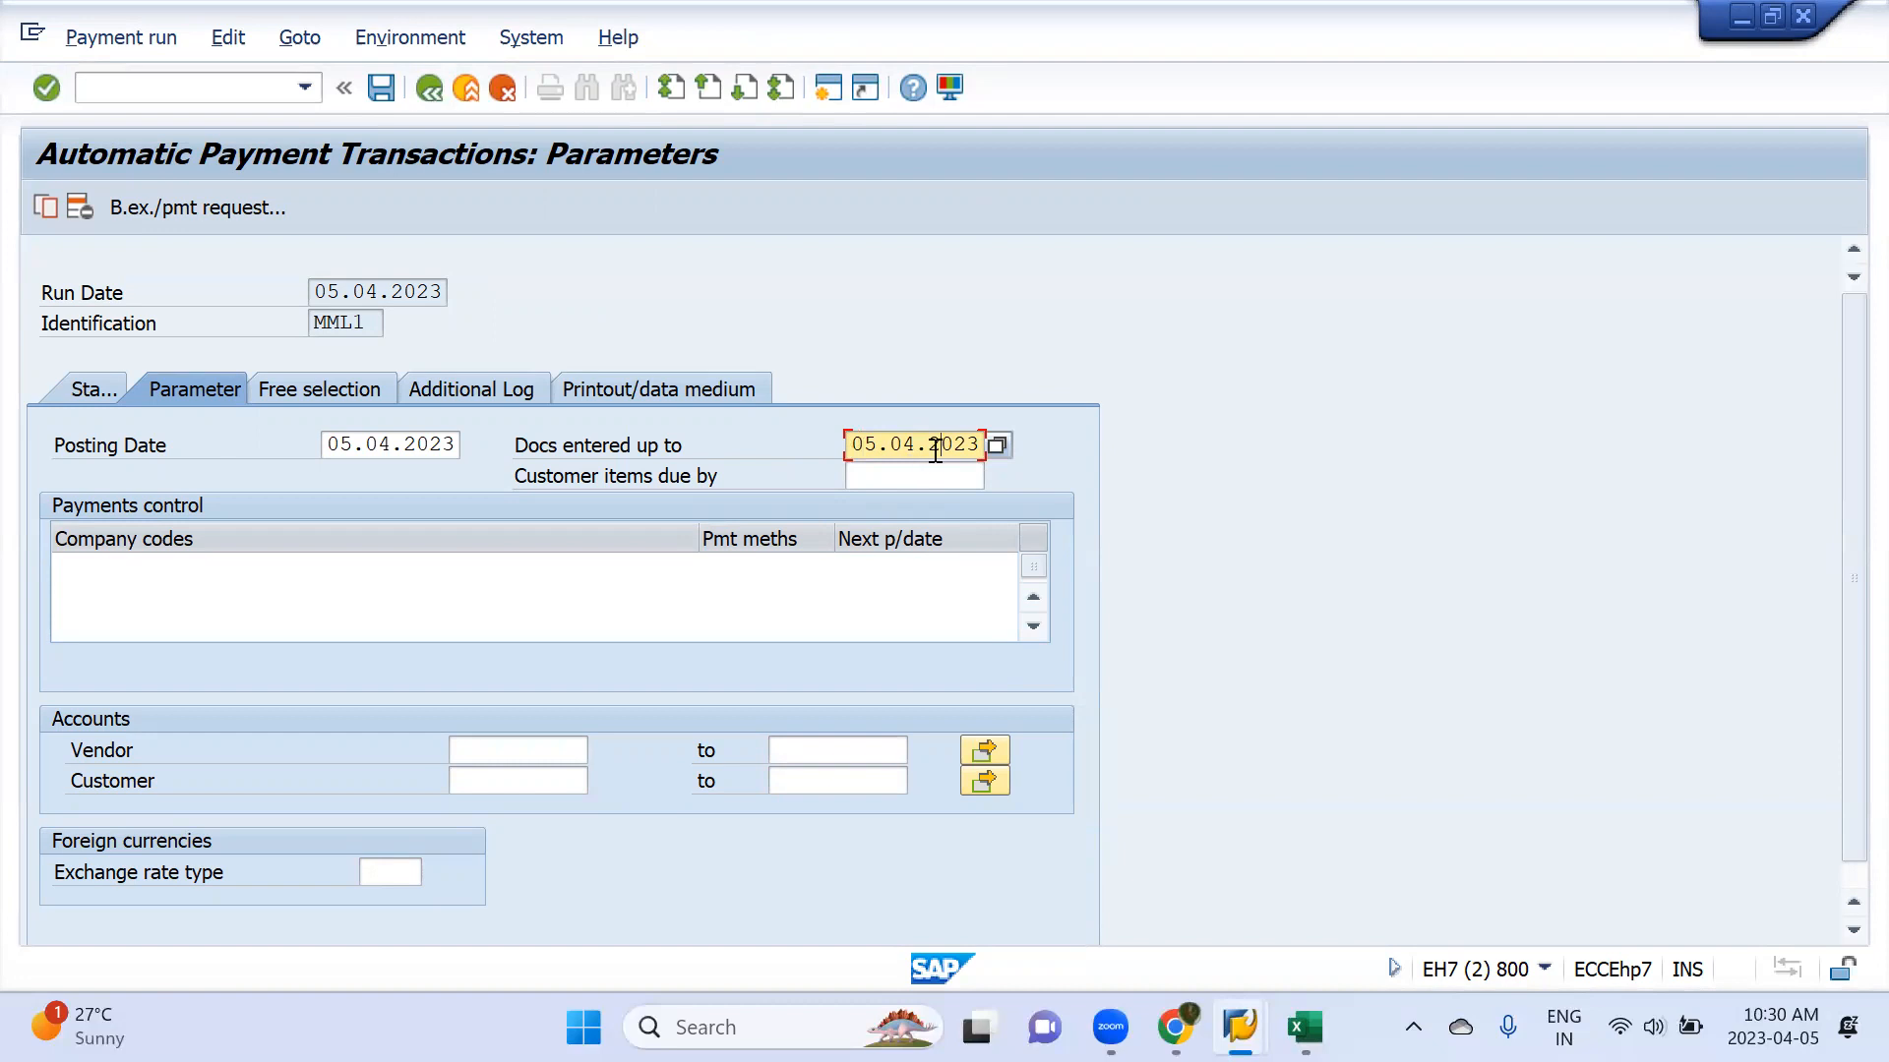
key("alt+Tab")
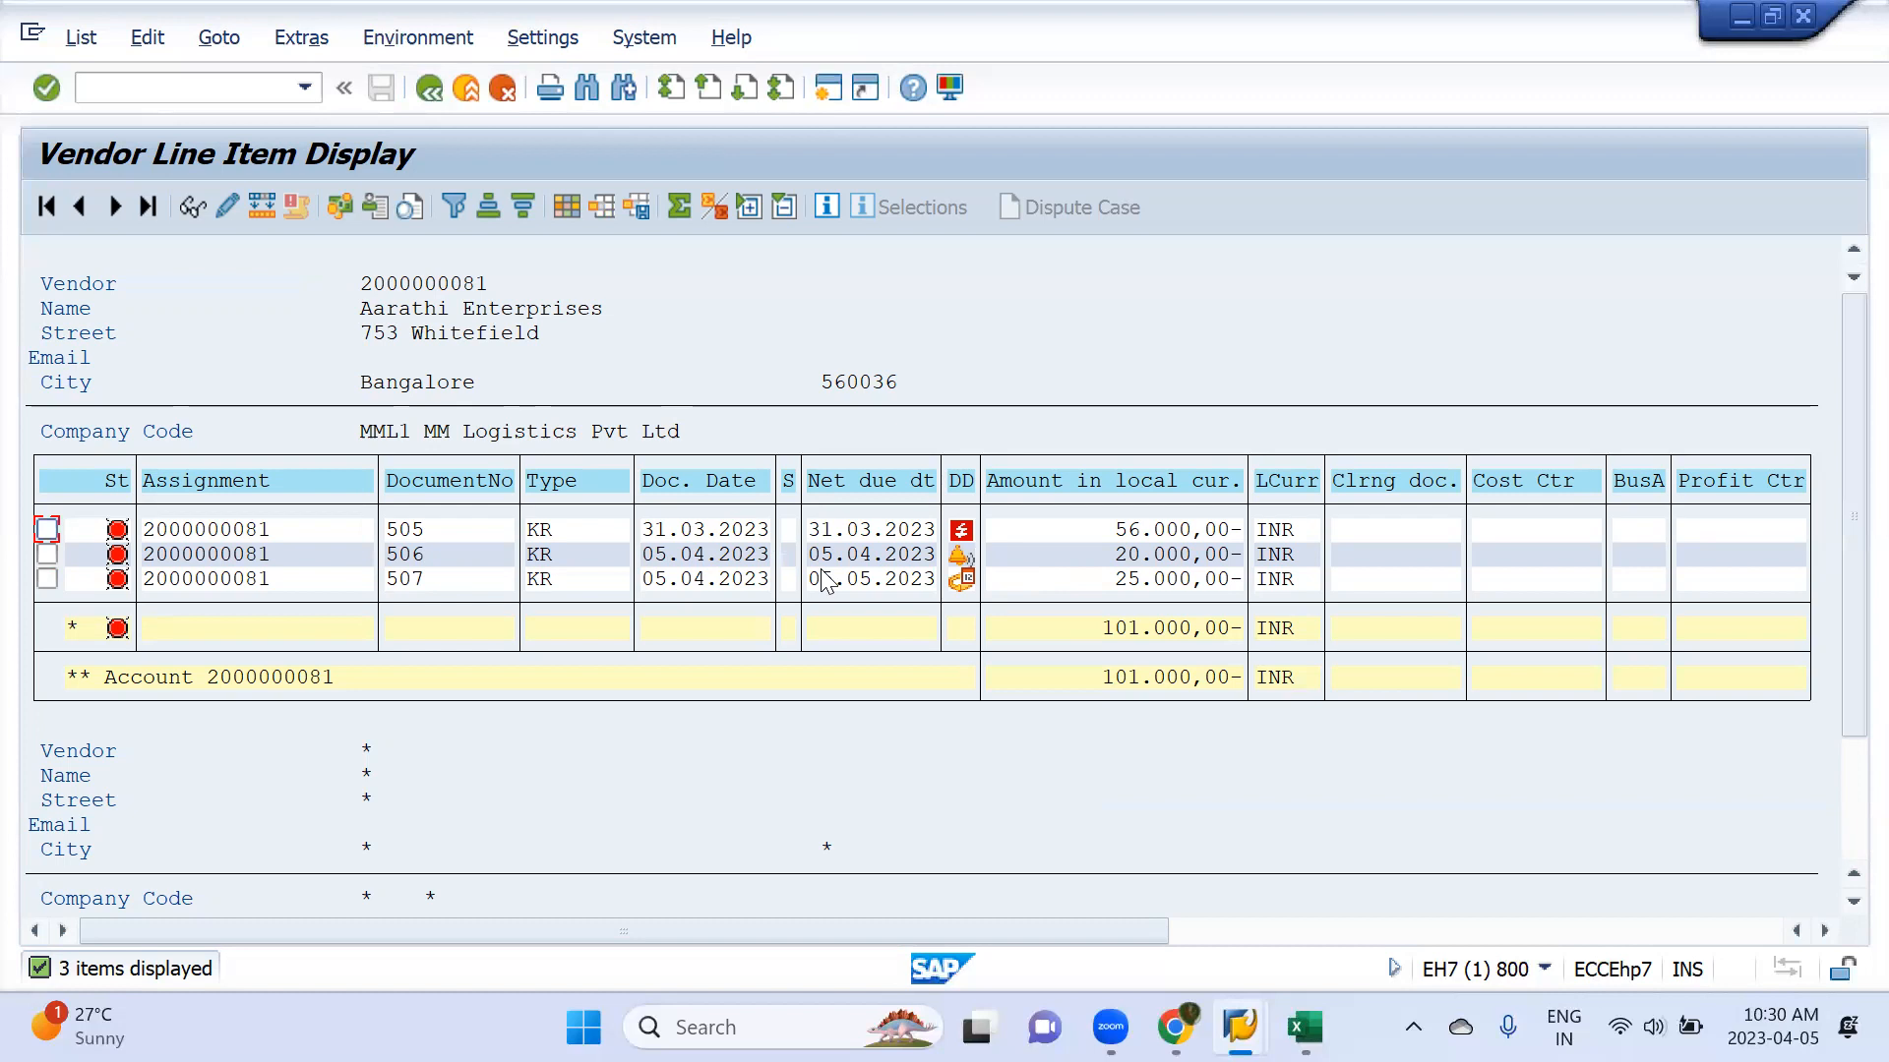
key("alt+Tab")
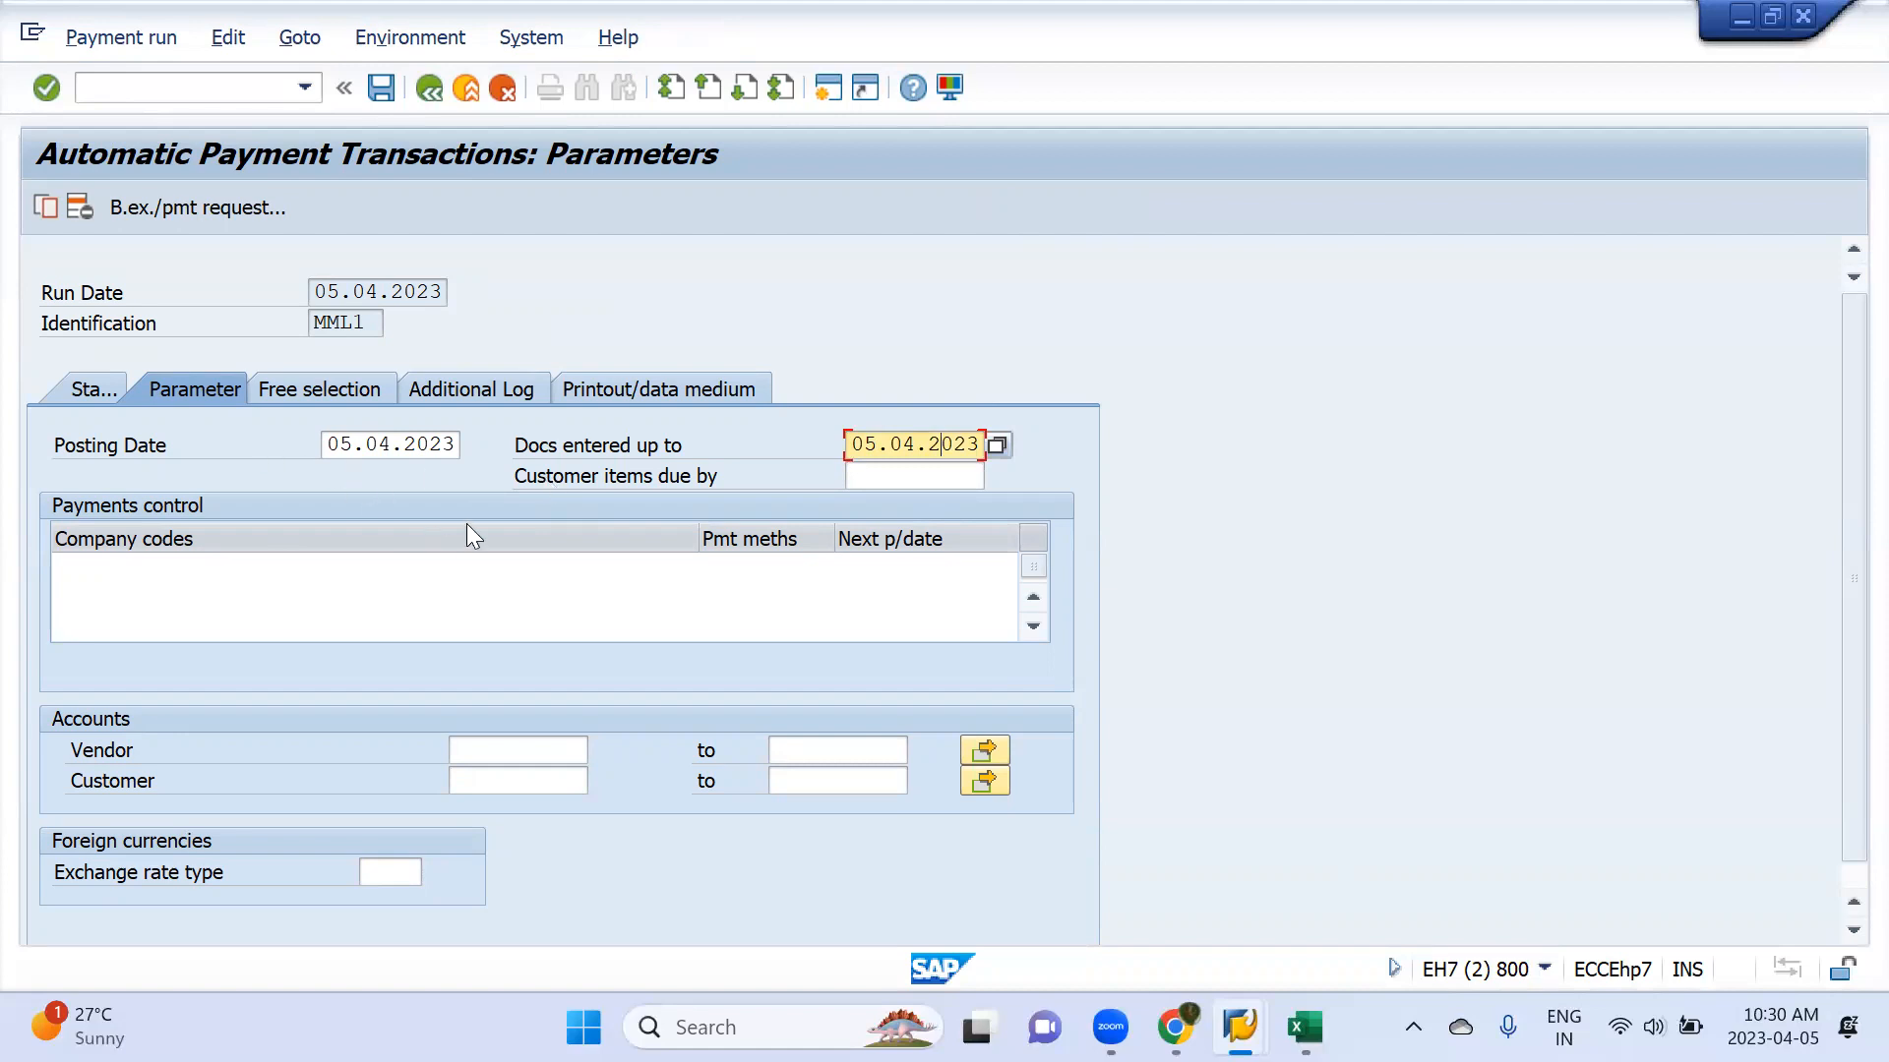
key("alt+Tab")
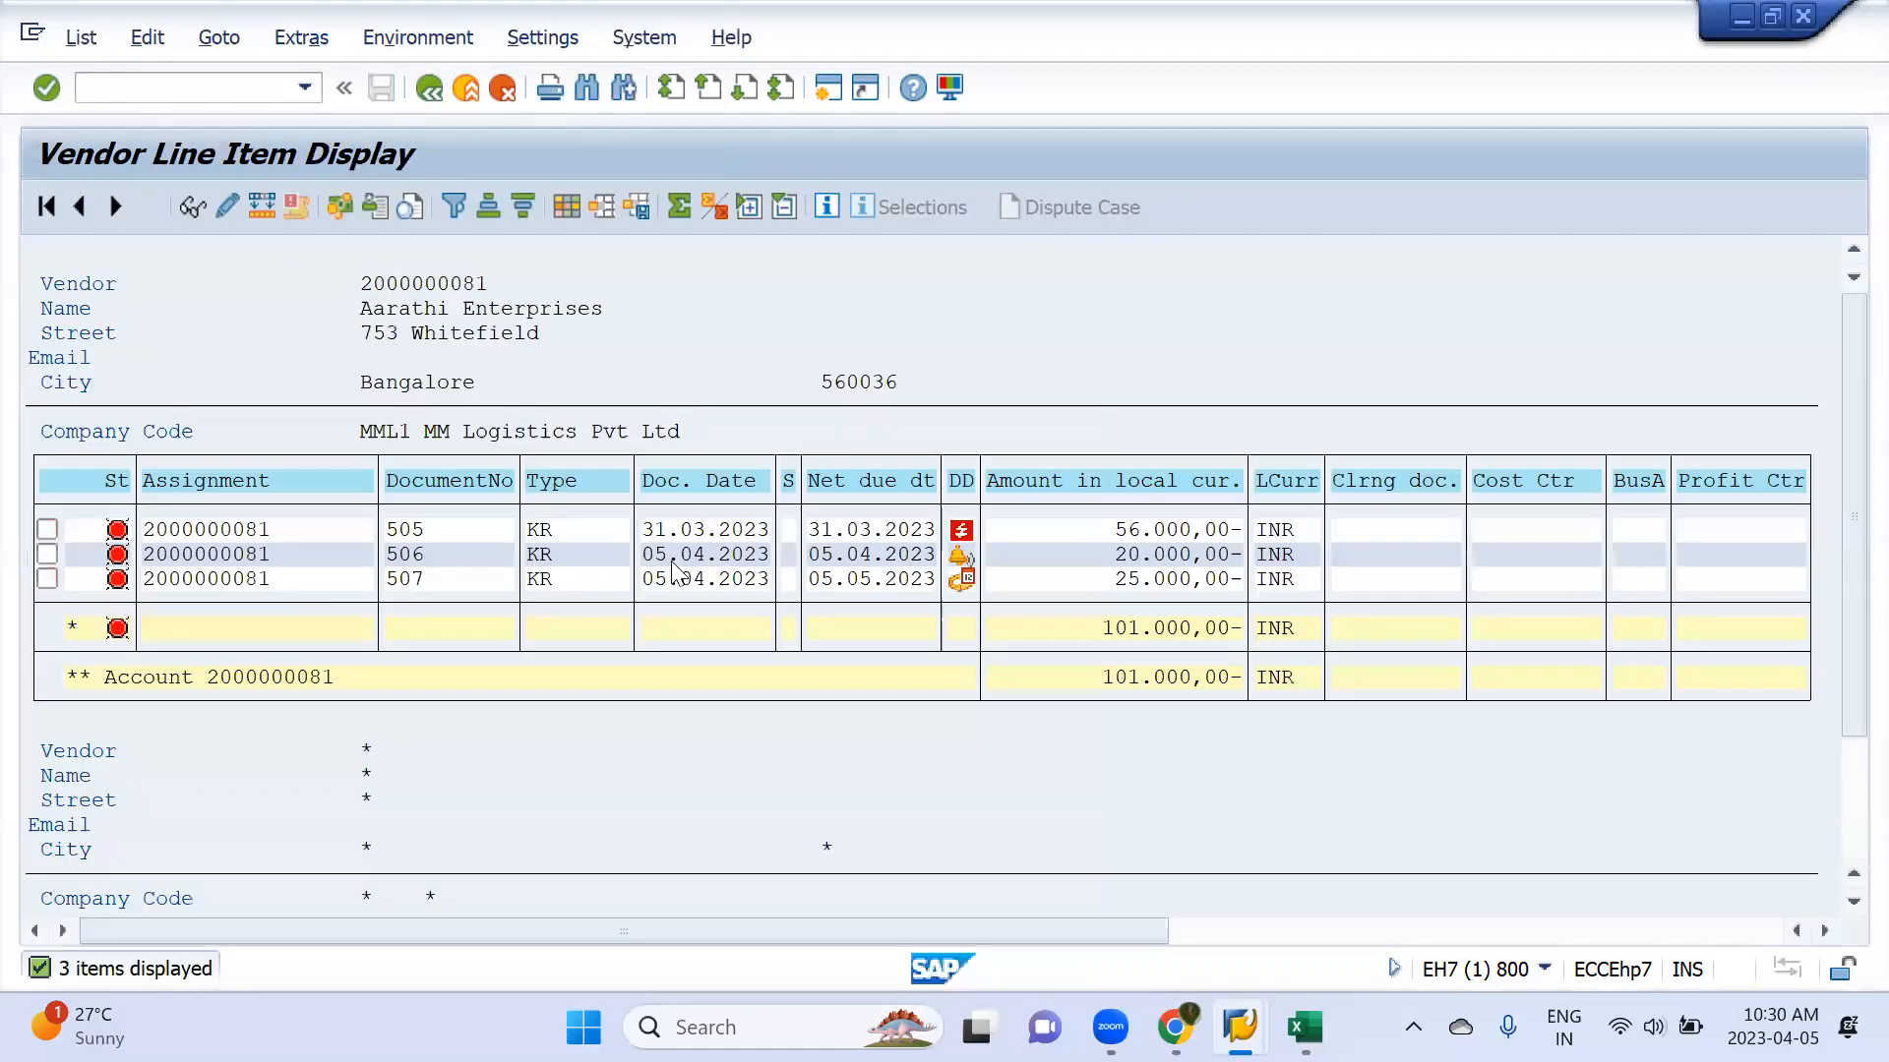
double_click(700, 531)
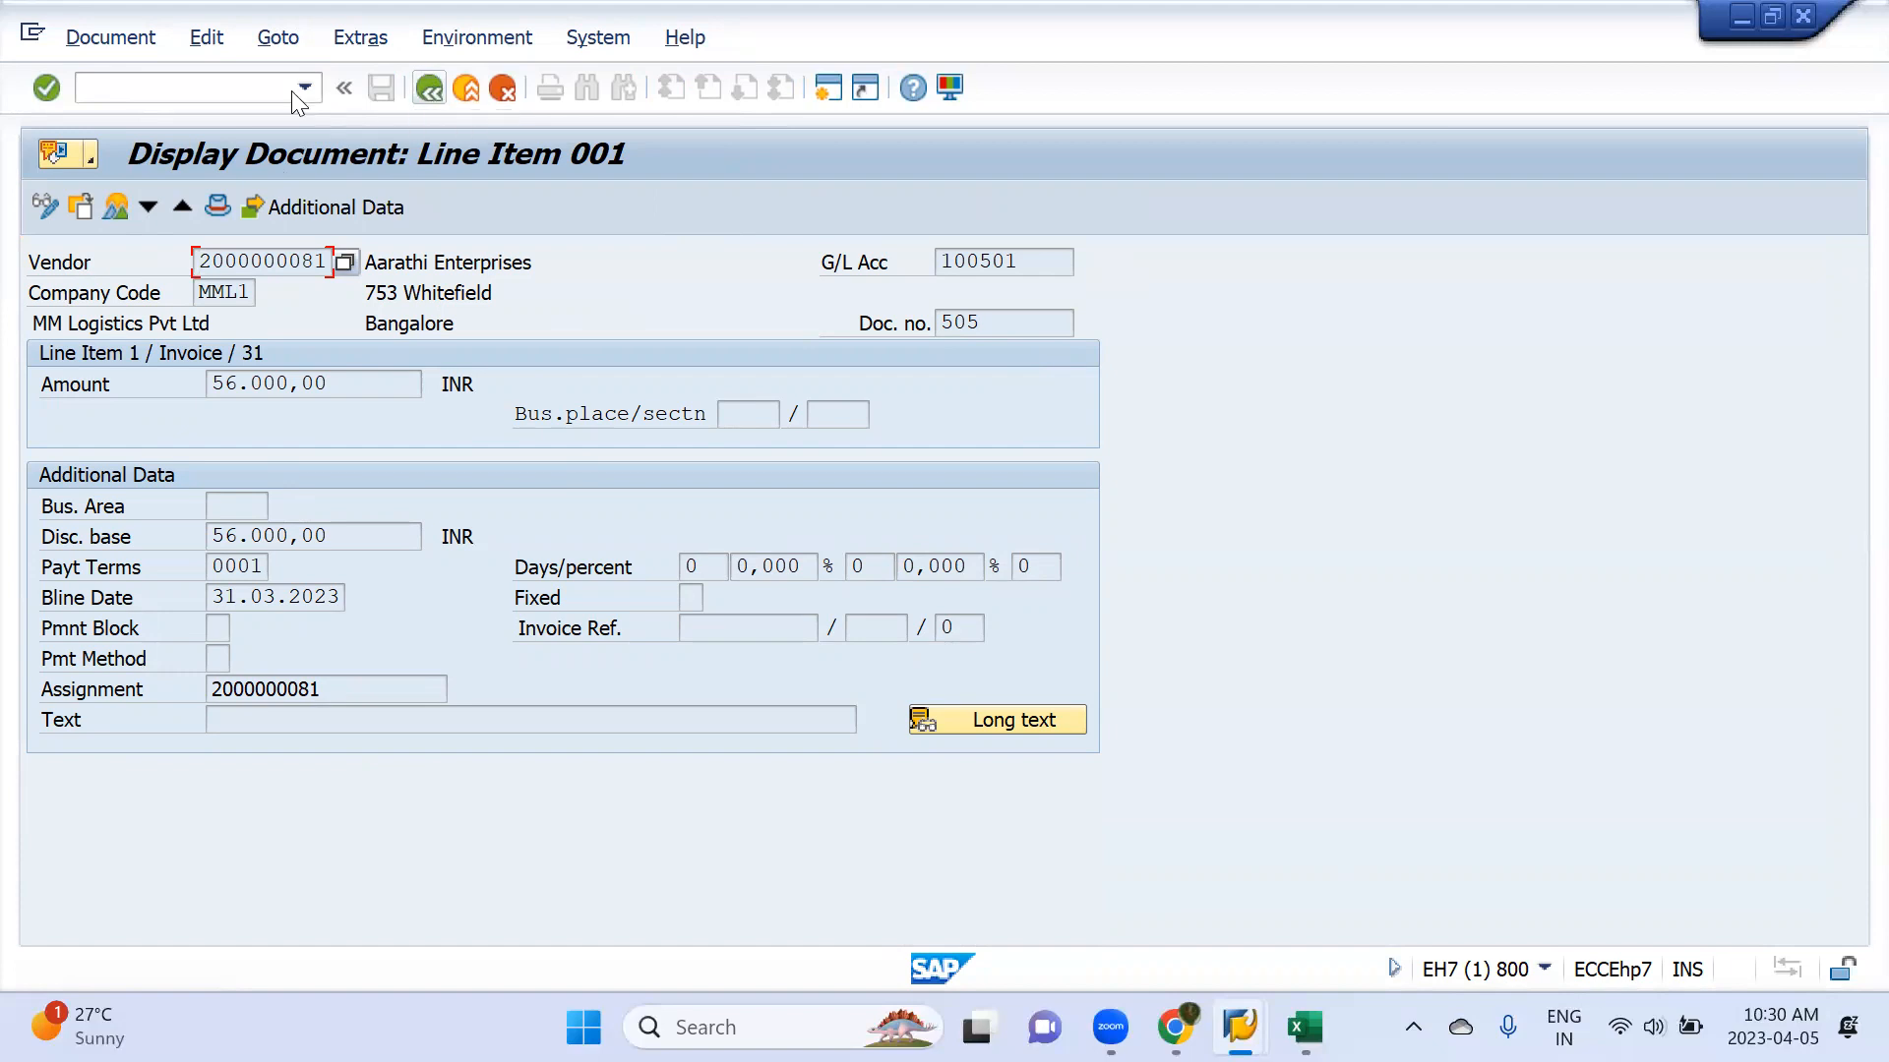
left_click(116, 39)
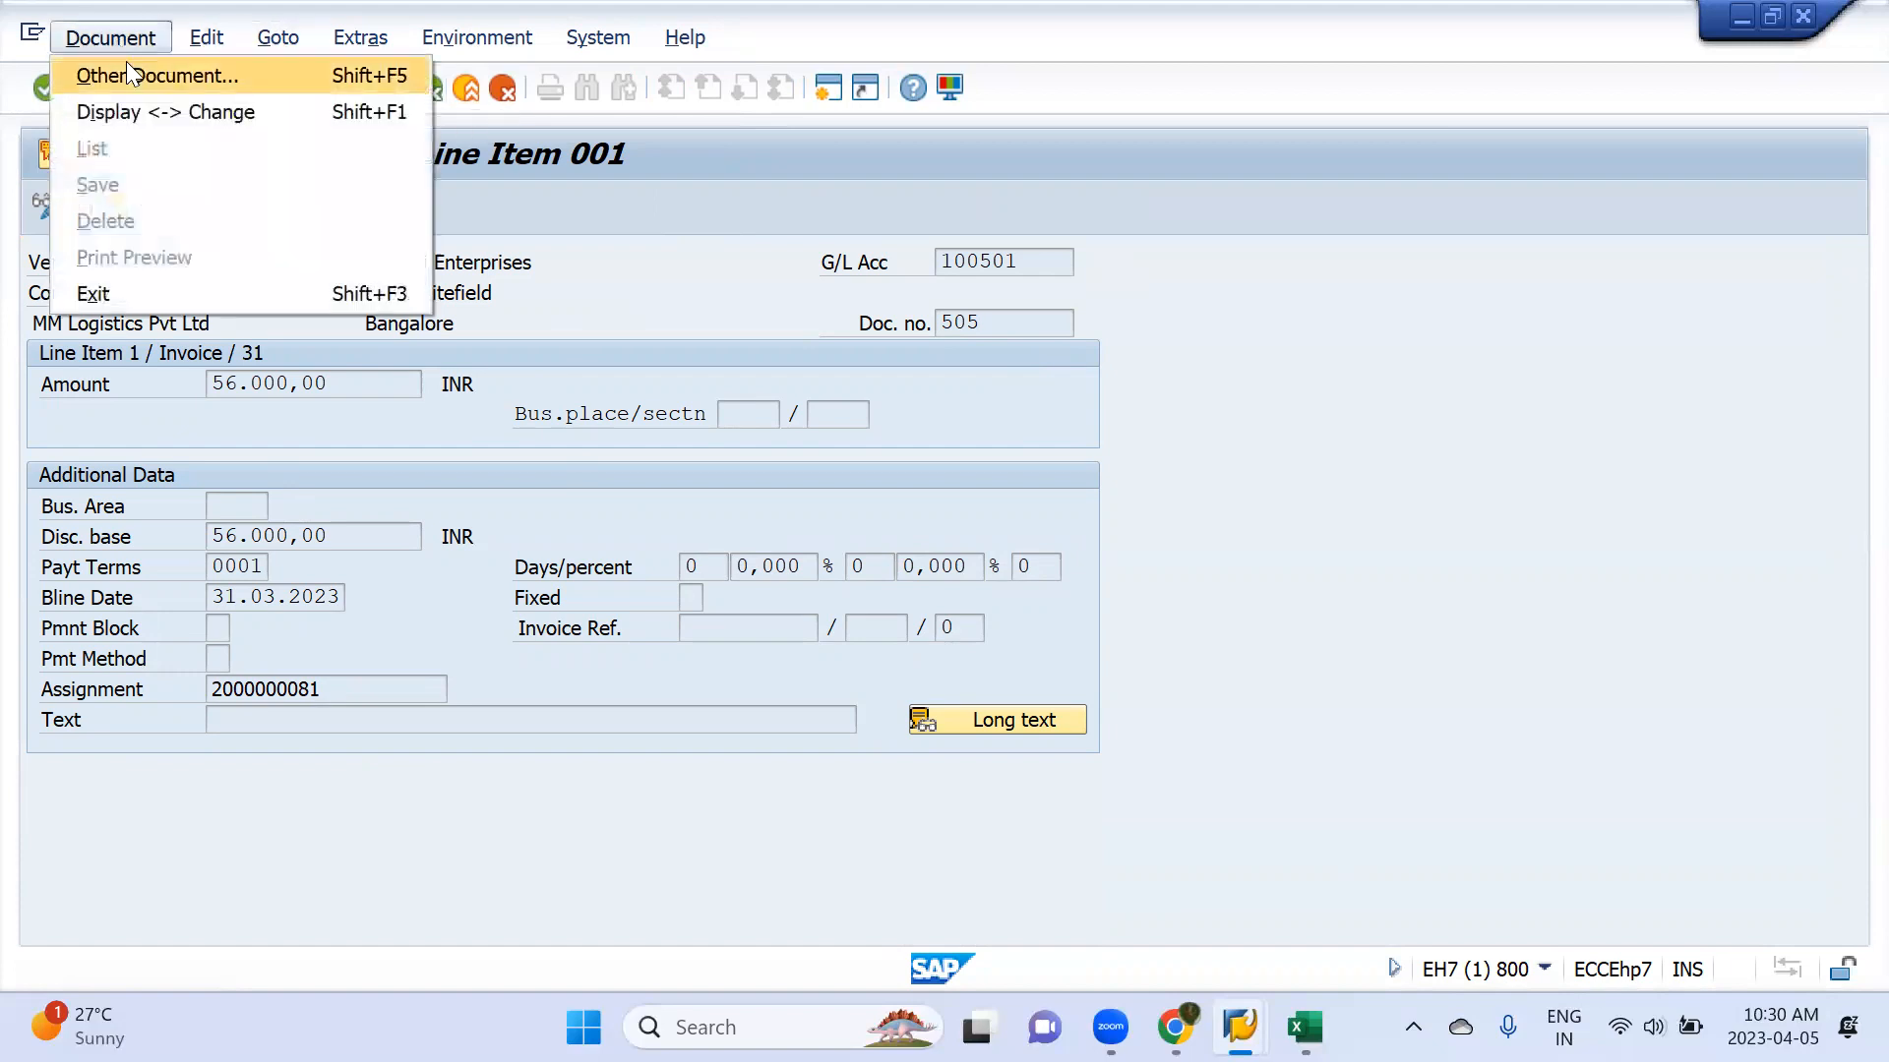
left_click(147, 110)
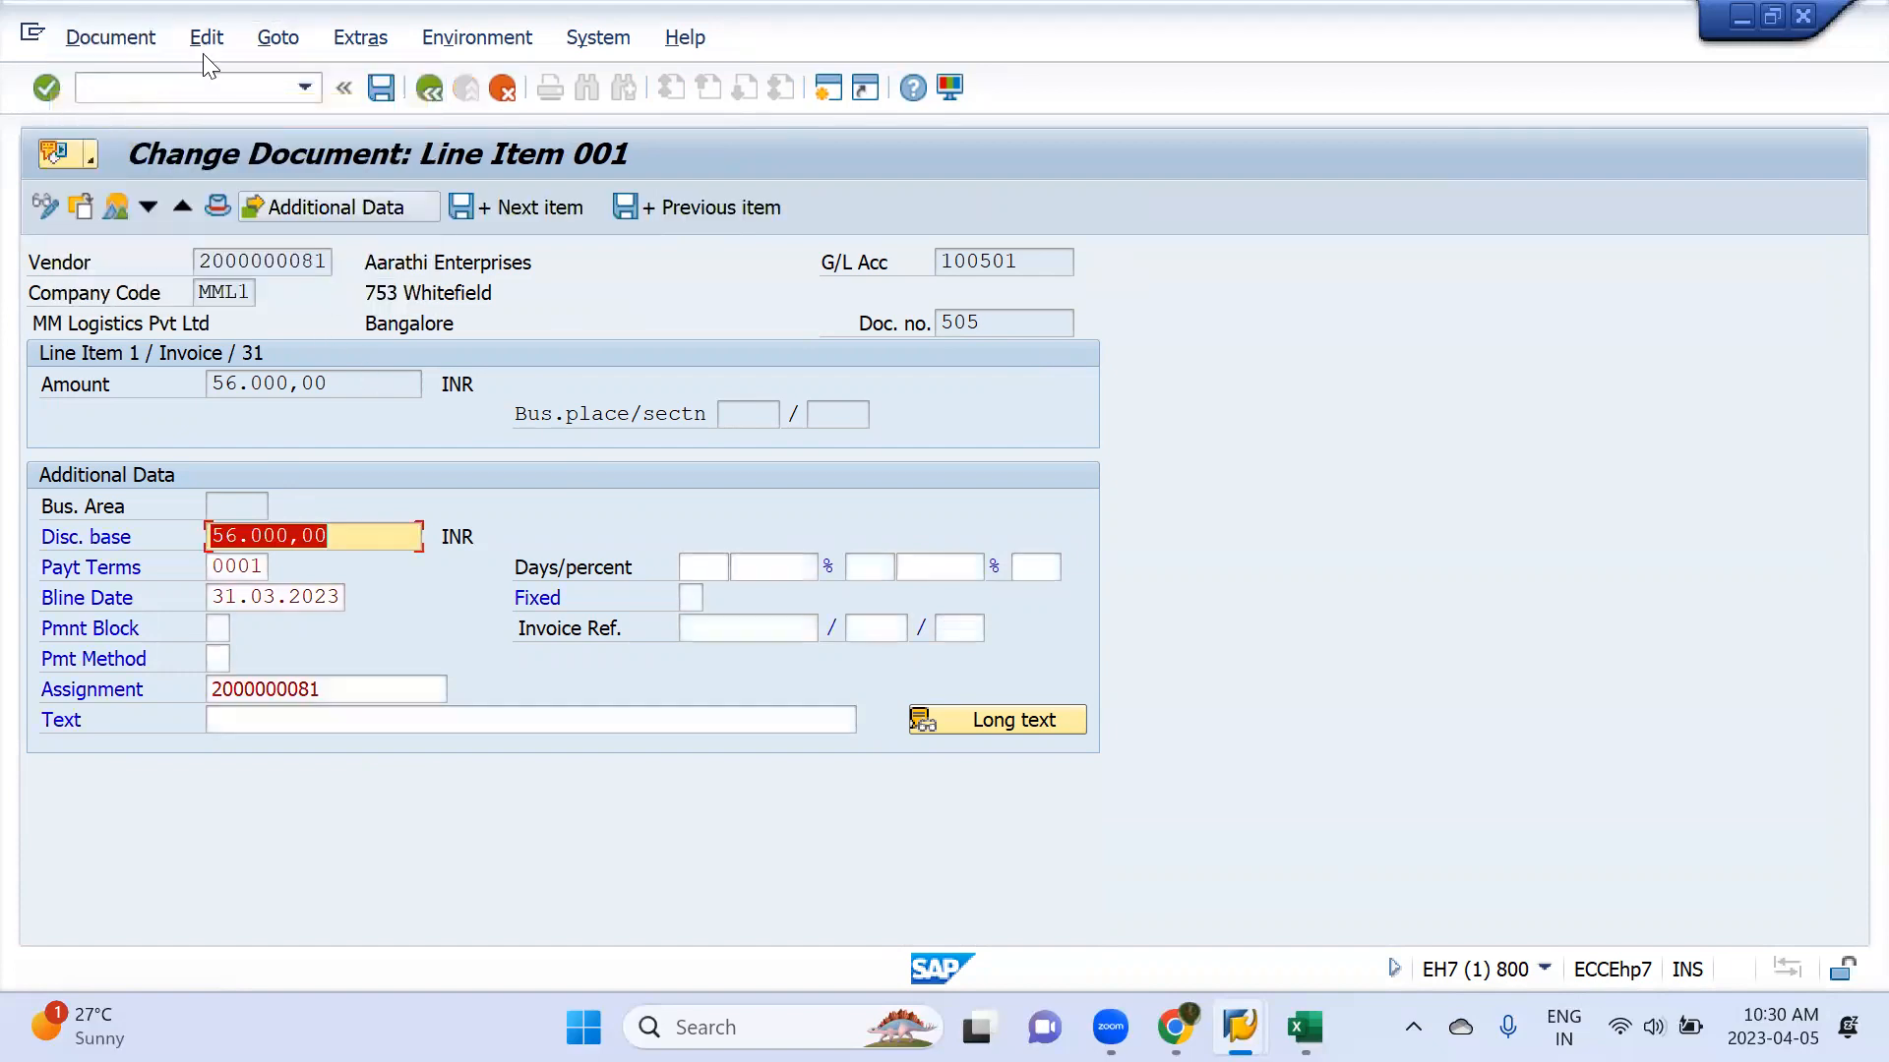
key("F3")
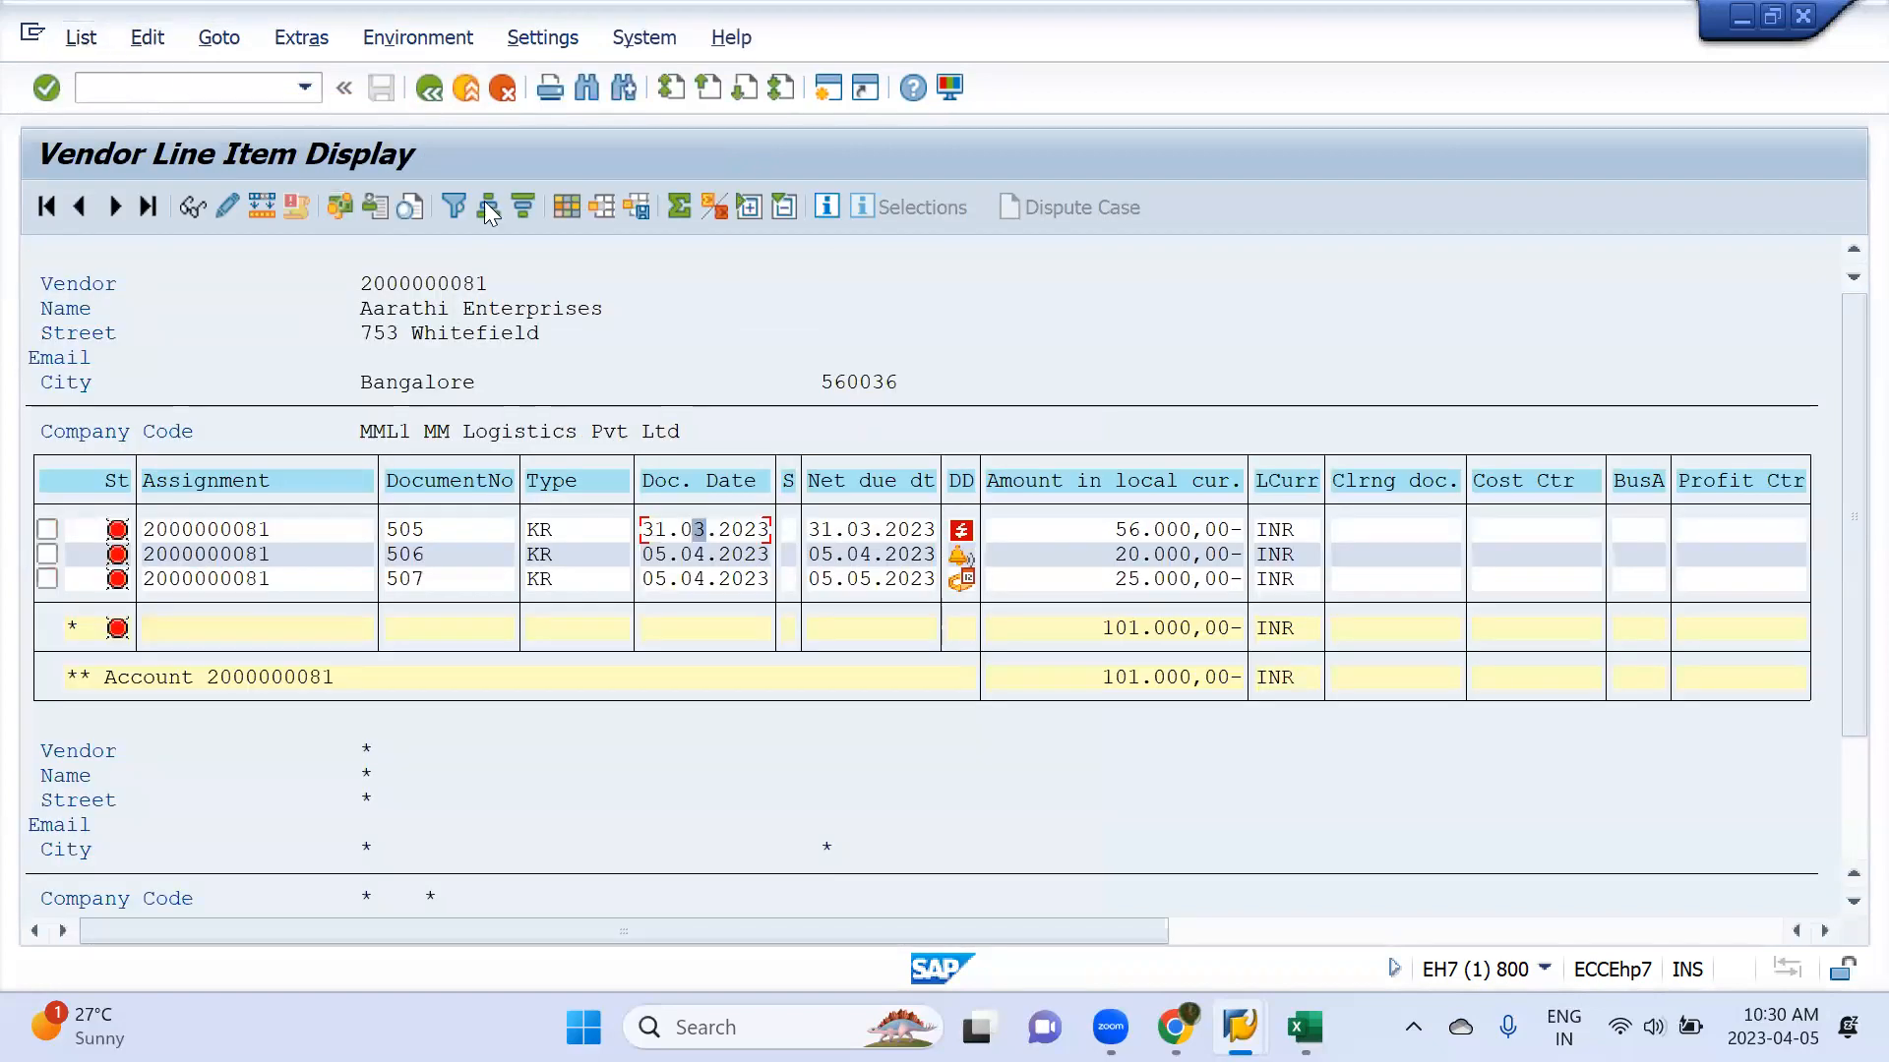
Open the data entry view of invoice 505, check its document and posting dates, and return to the payment run parameters
double_click(686, 527)
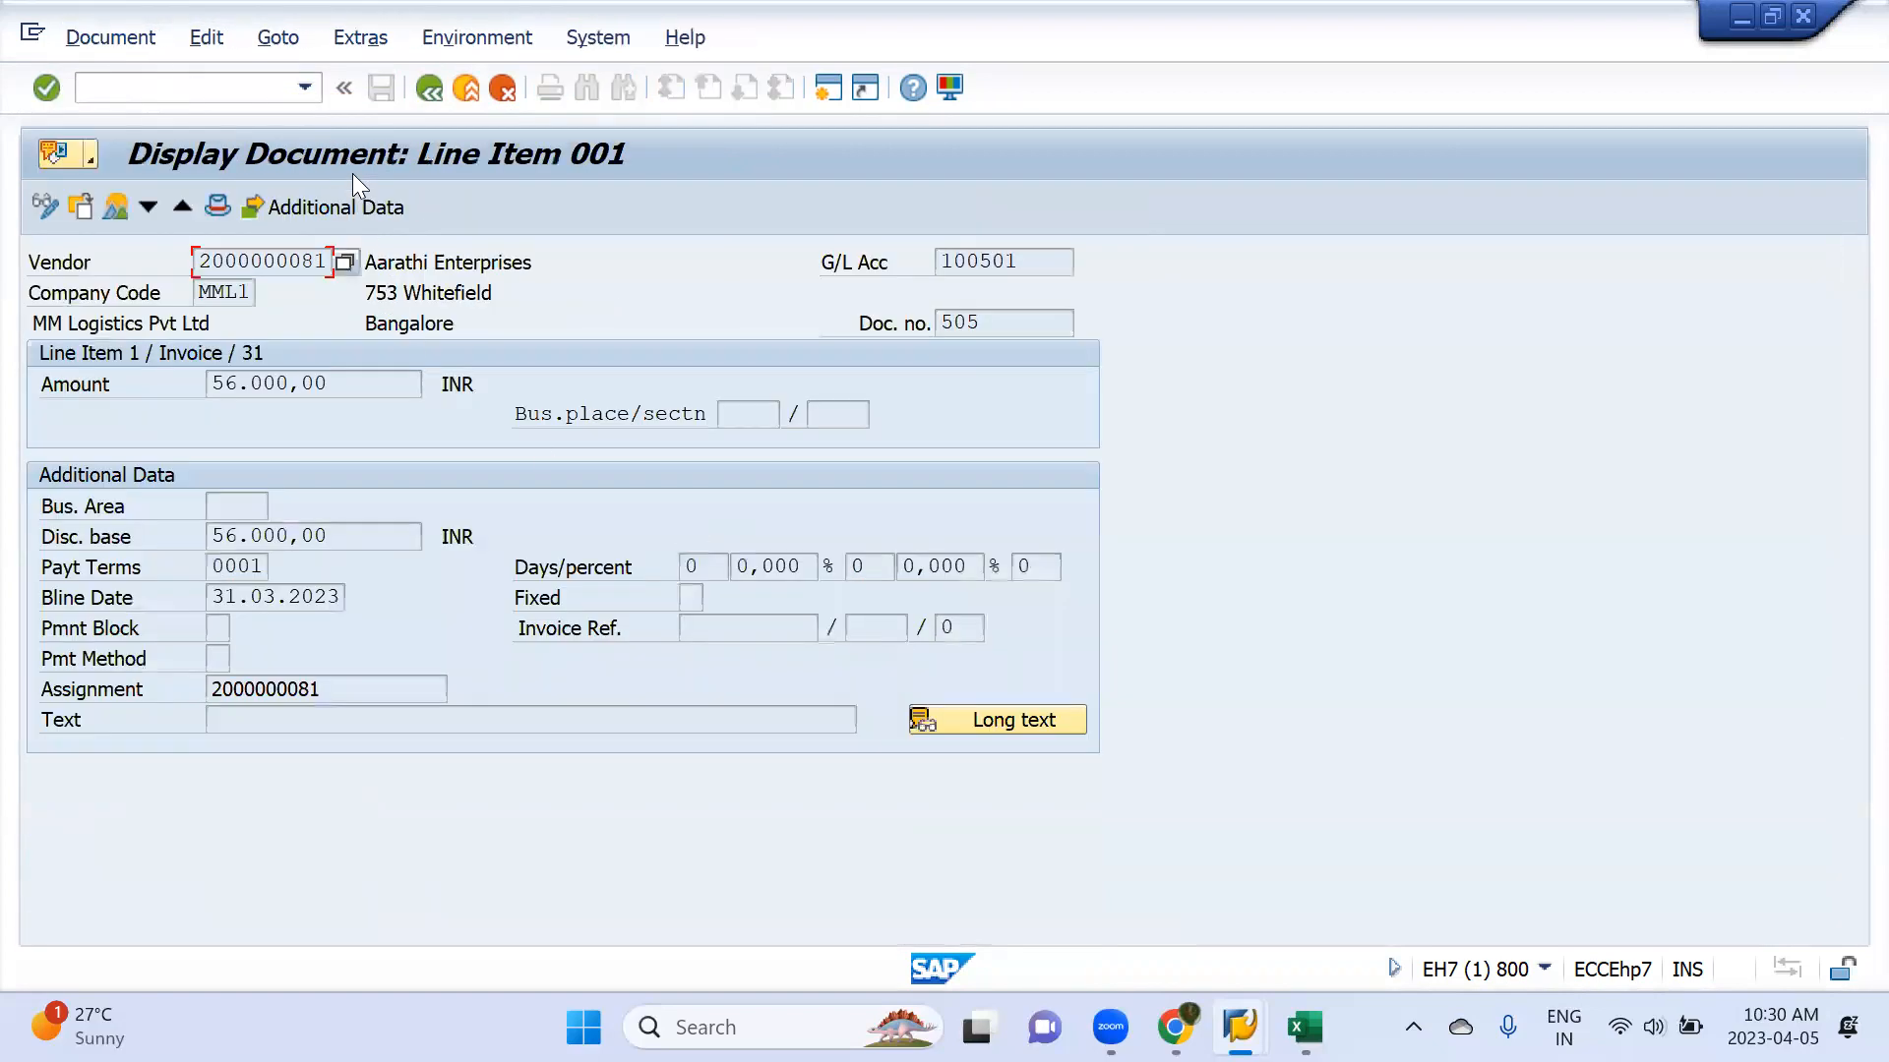
left_click(118, 208)
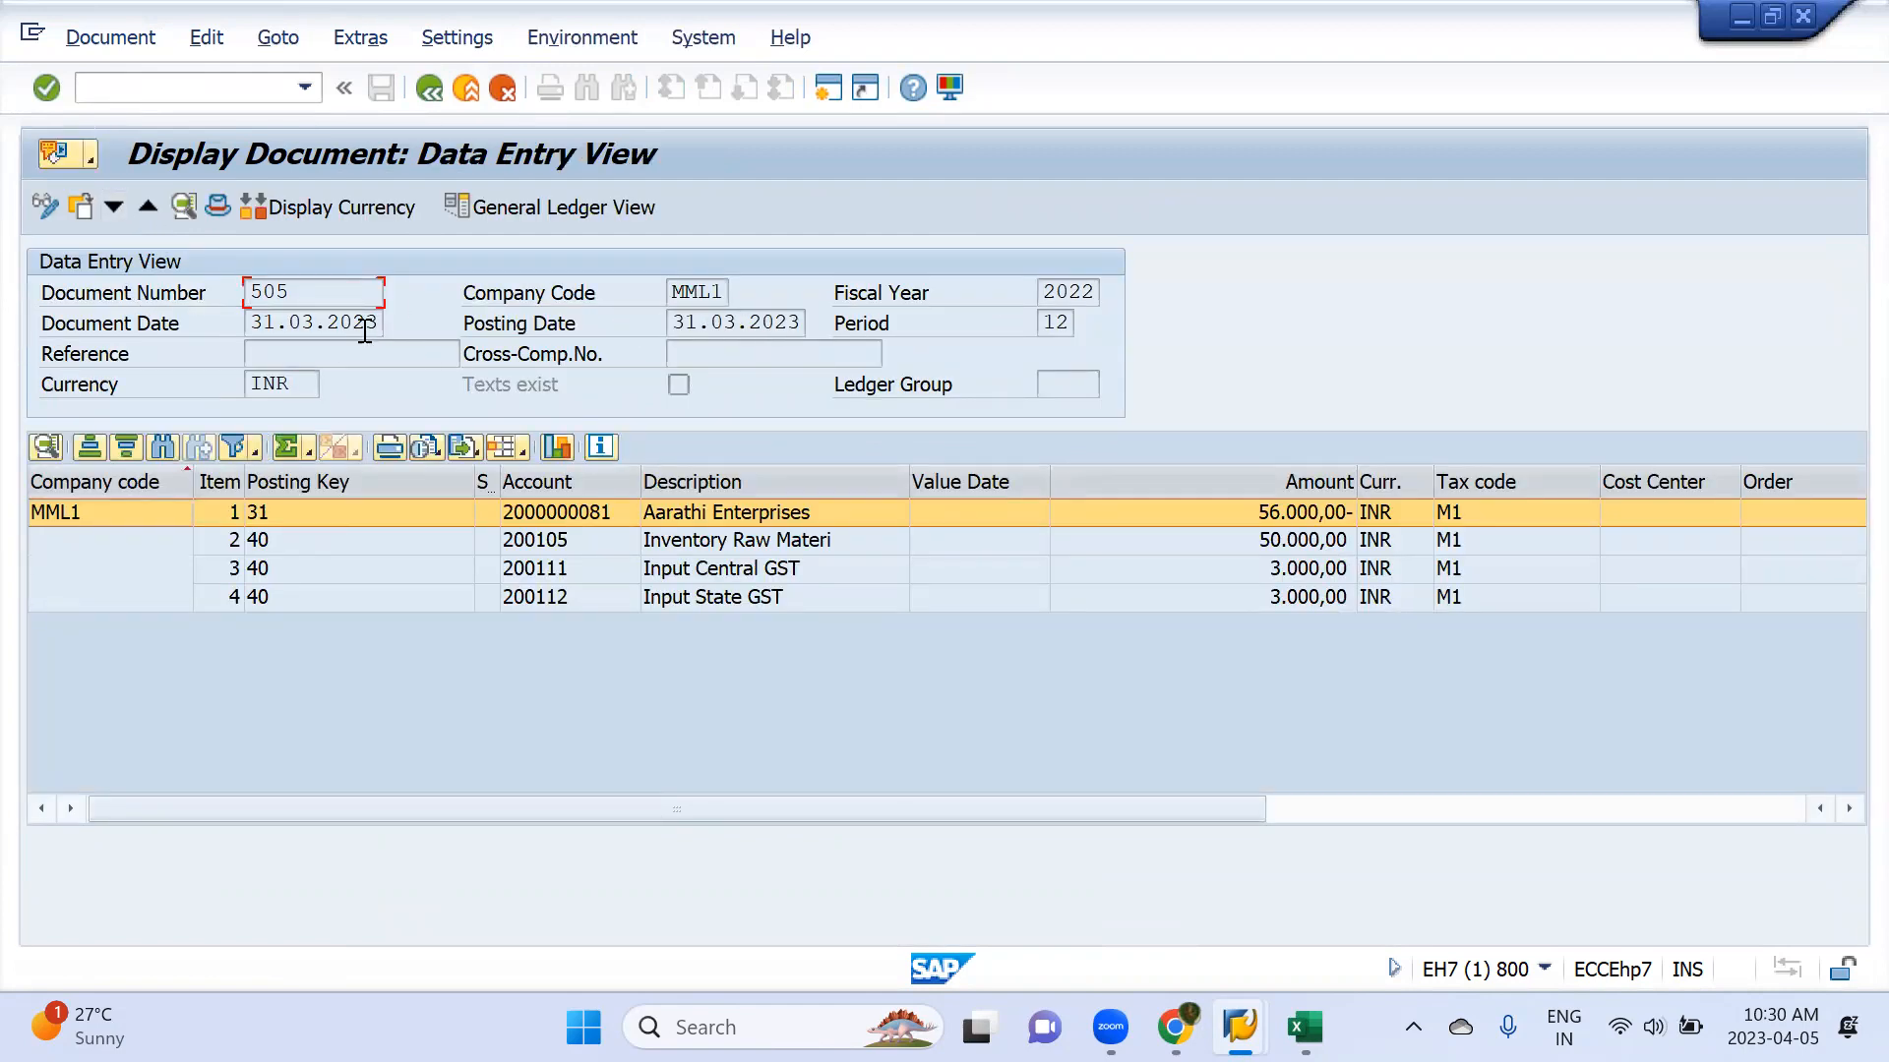
key("alt+Tab")
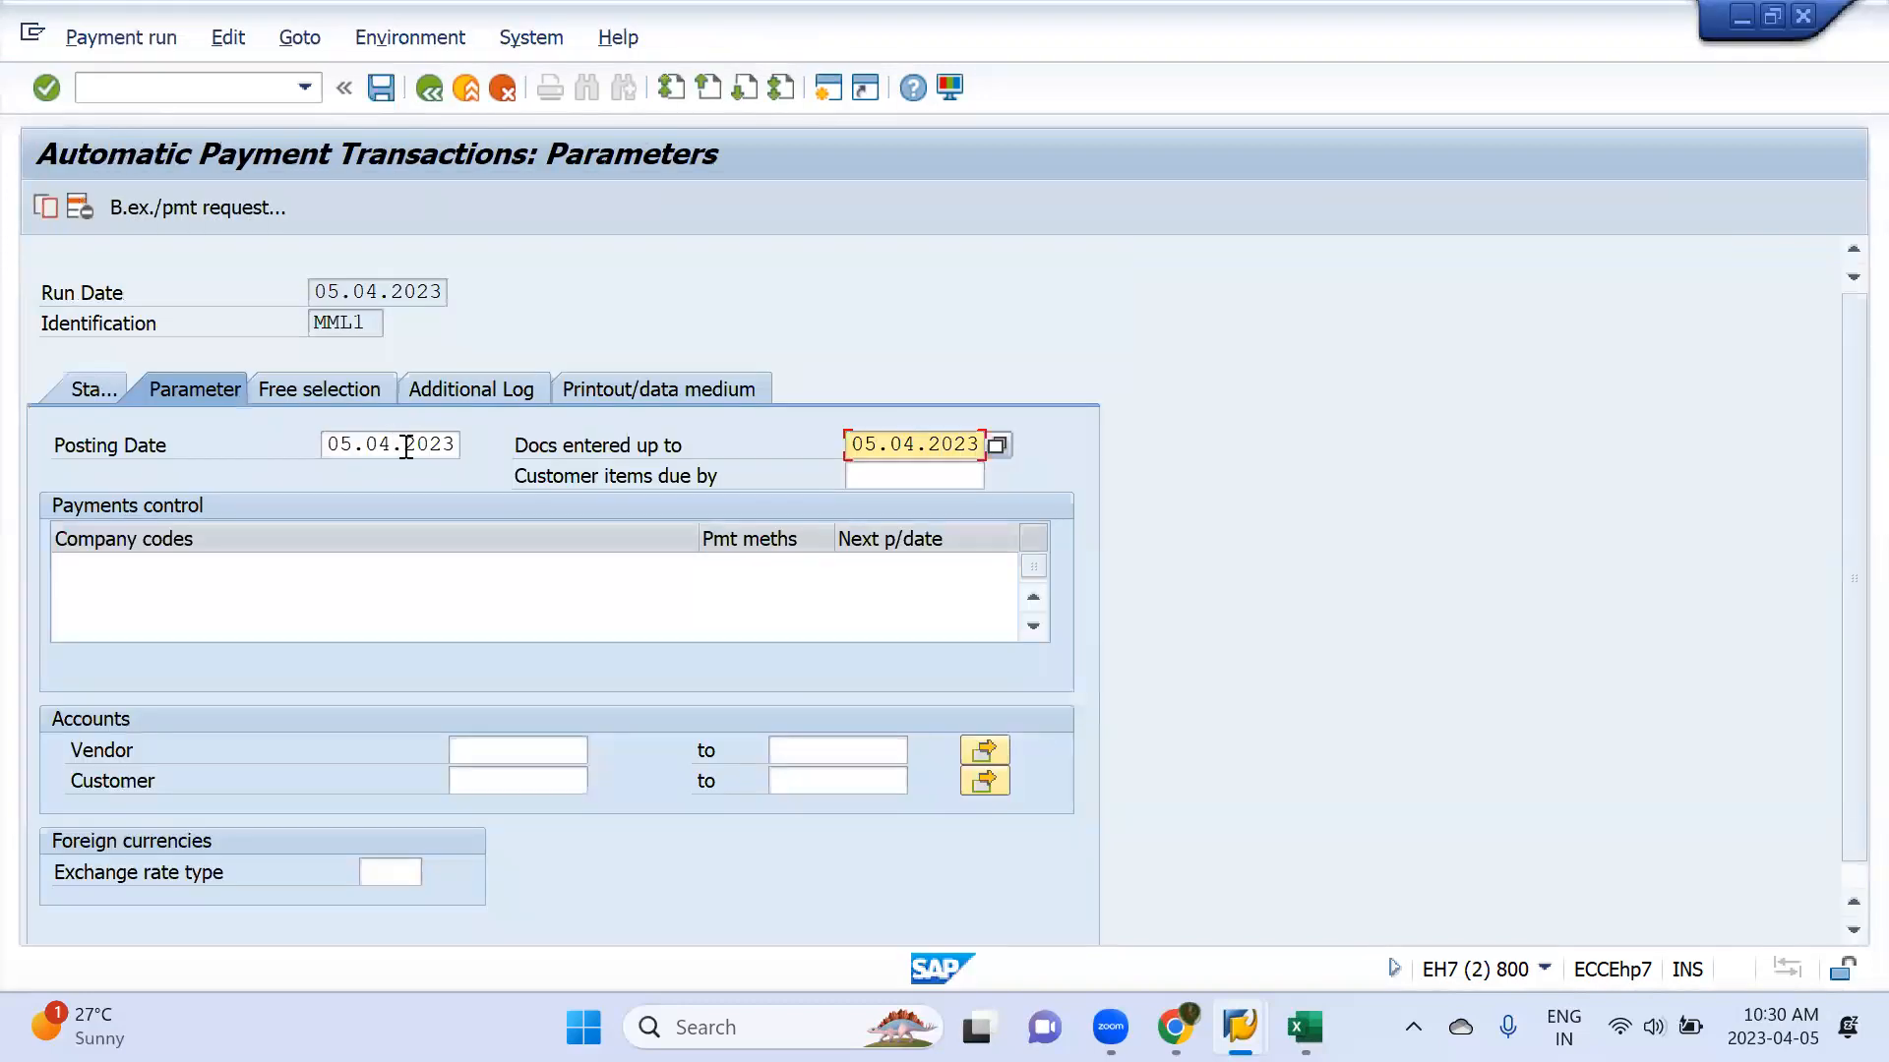
left_click(407, 444)
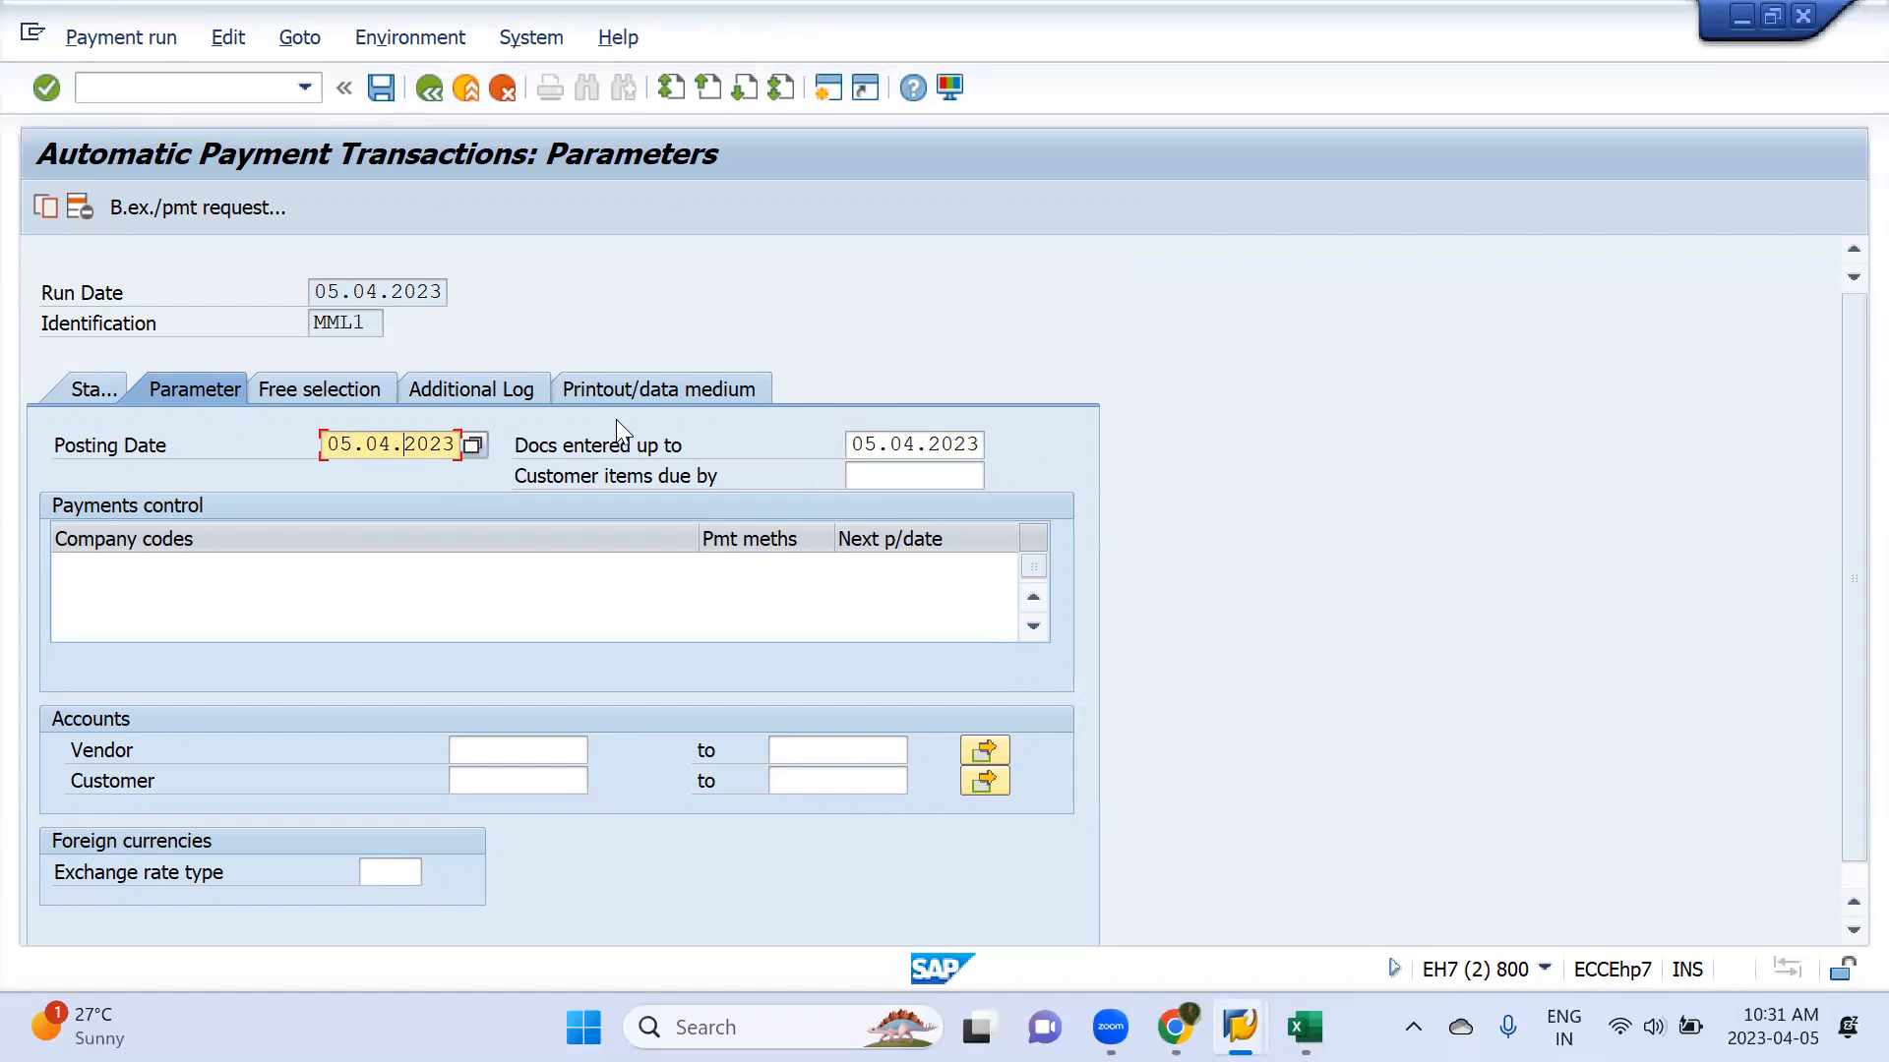
Enter company code MML1 in the payments control of the payment run
left_click(151, 570)
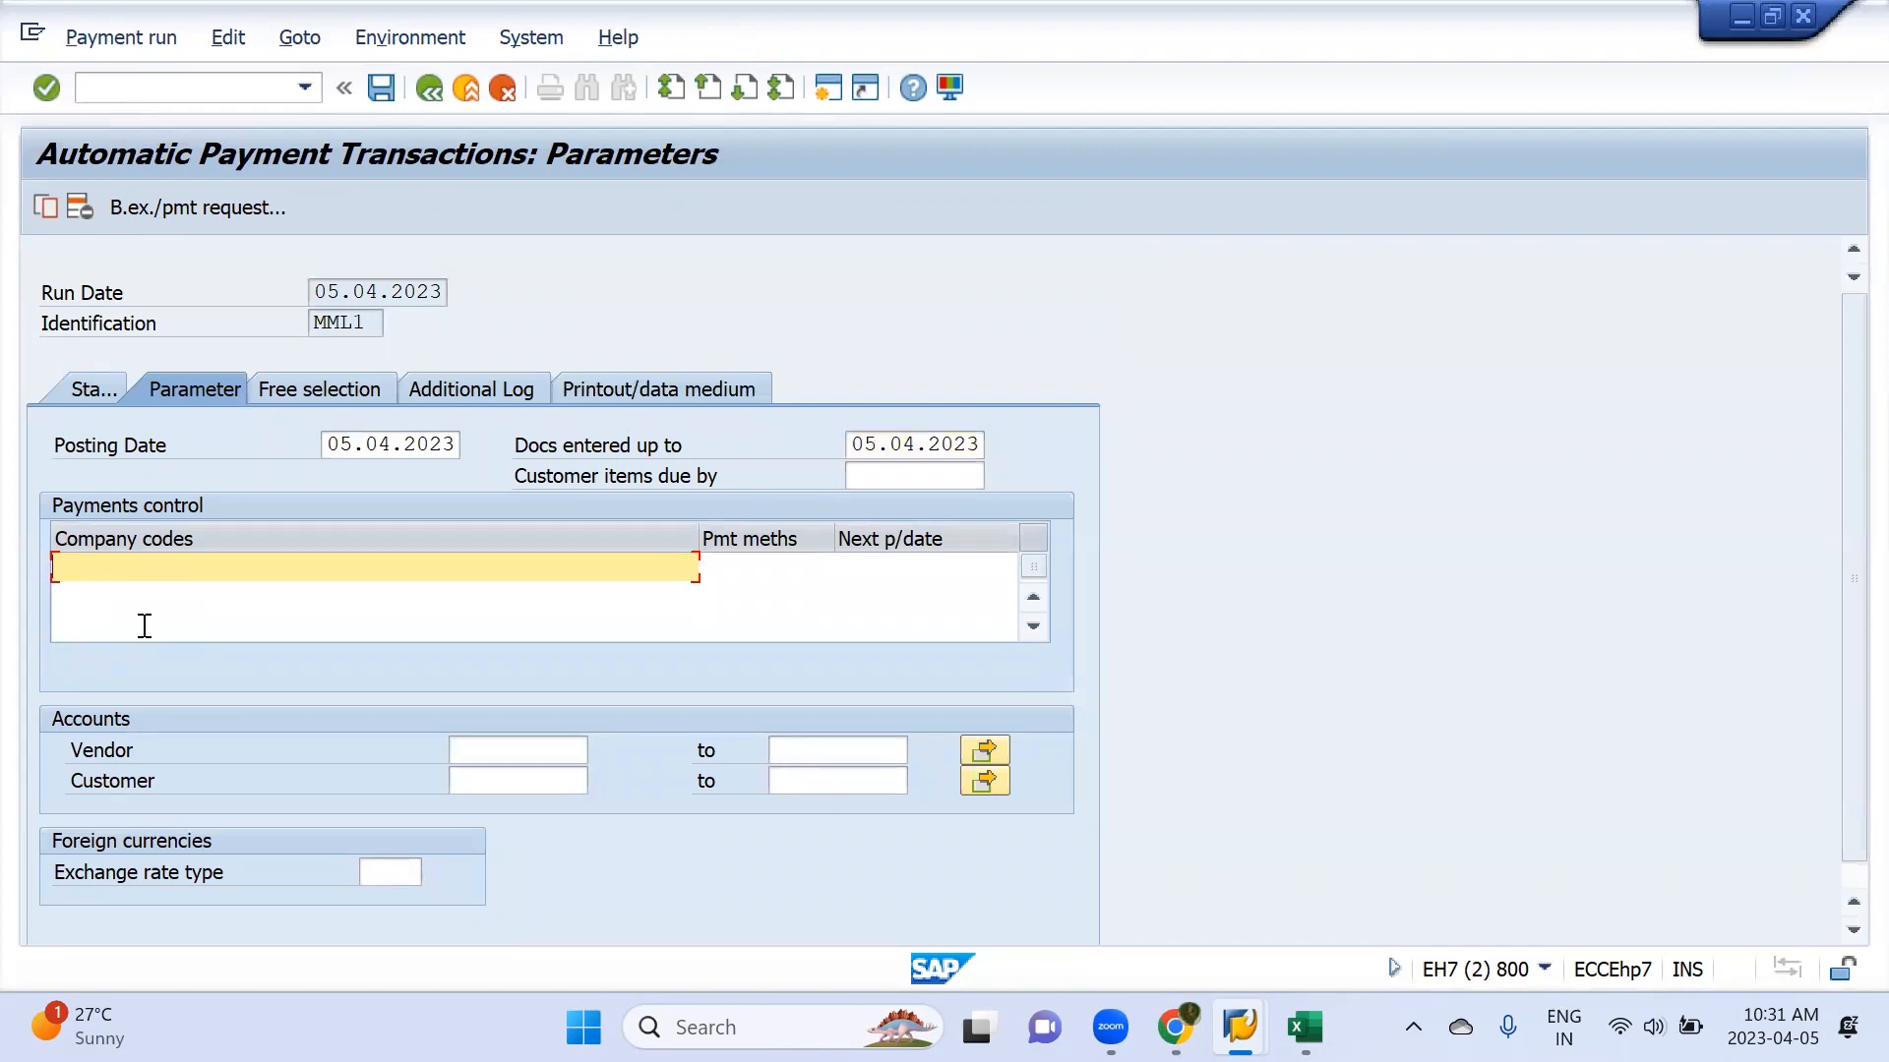
type("mml1")
left_click(751, 573)
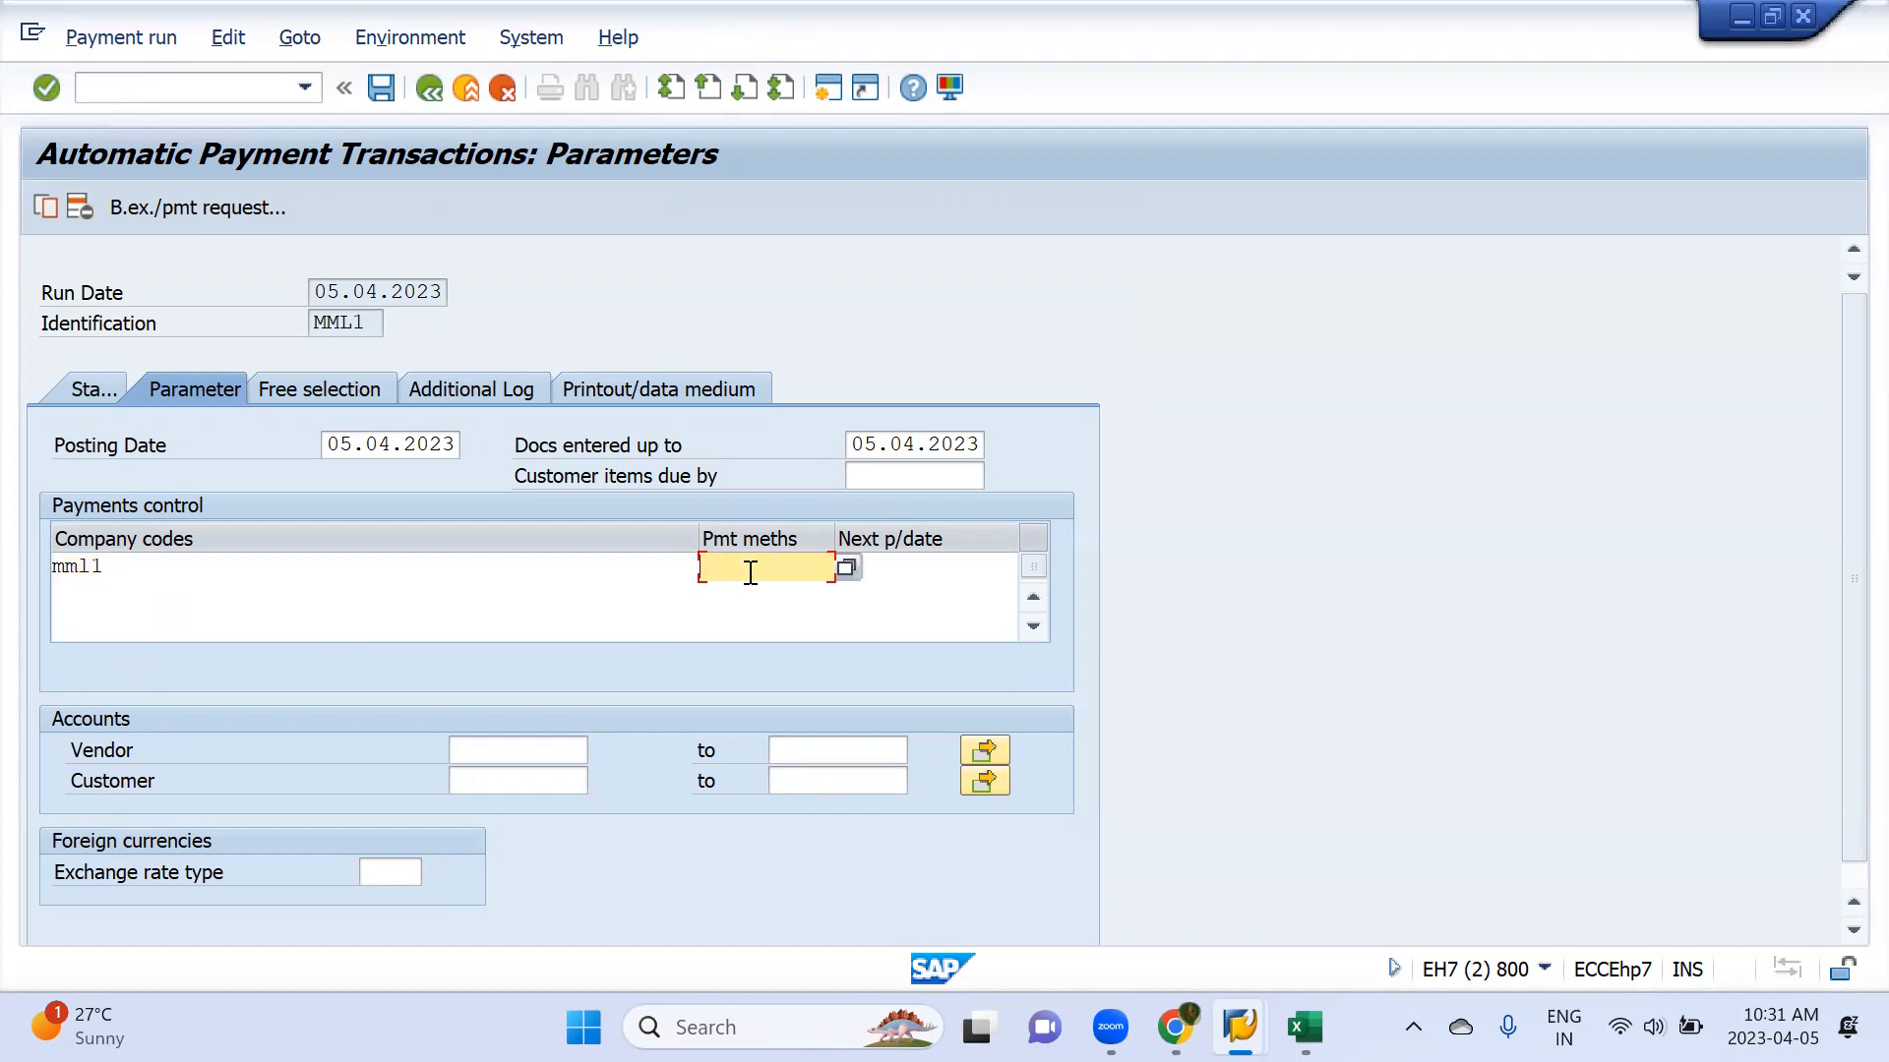
Open outgoing payment posting with F-53 in a new session and compare its company code entry with the payment run parameters
left_click(877, 93)
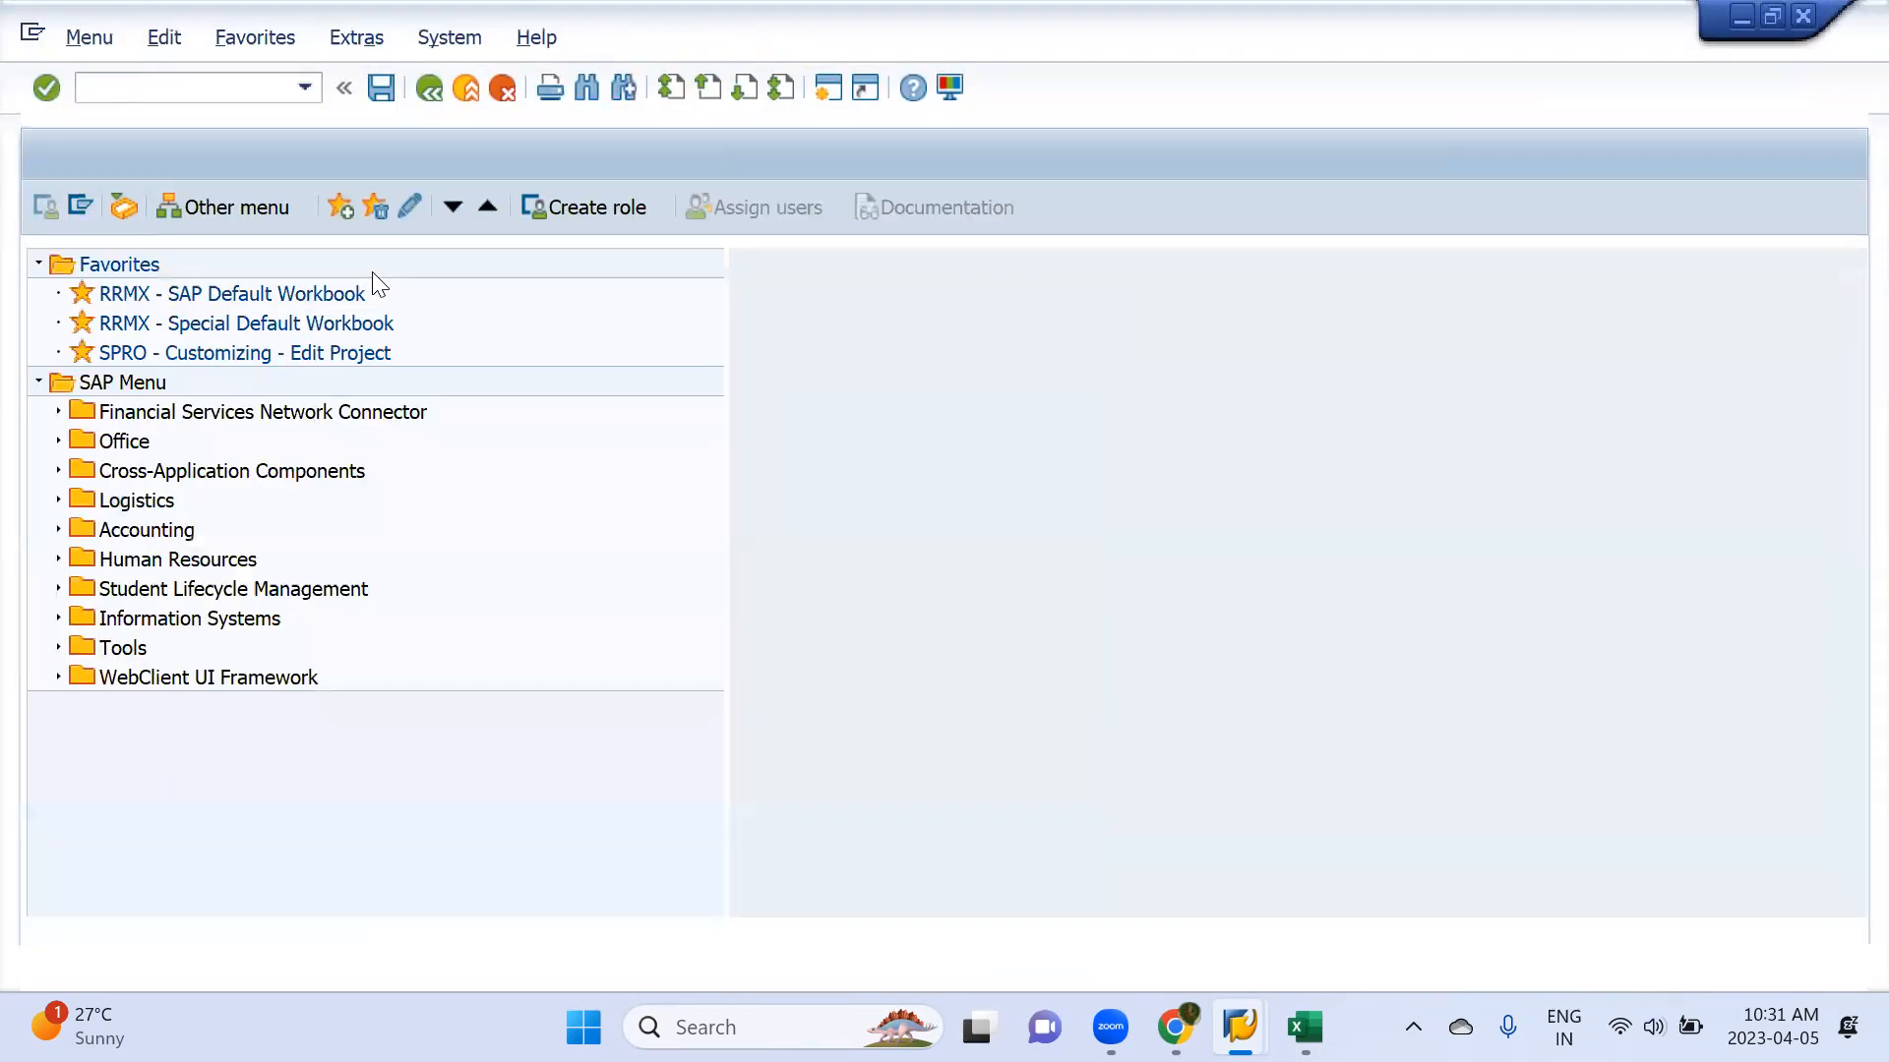
type("f-53")
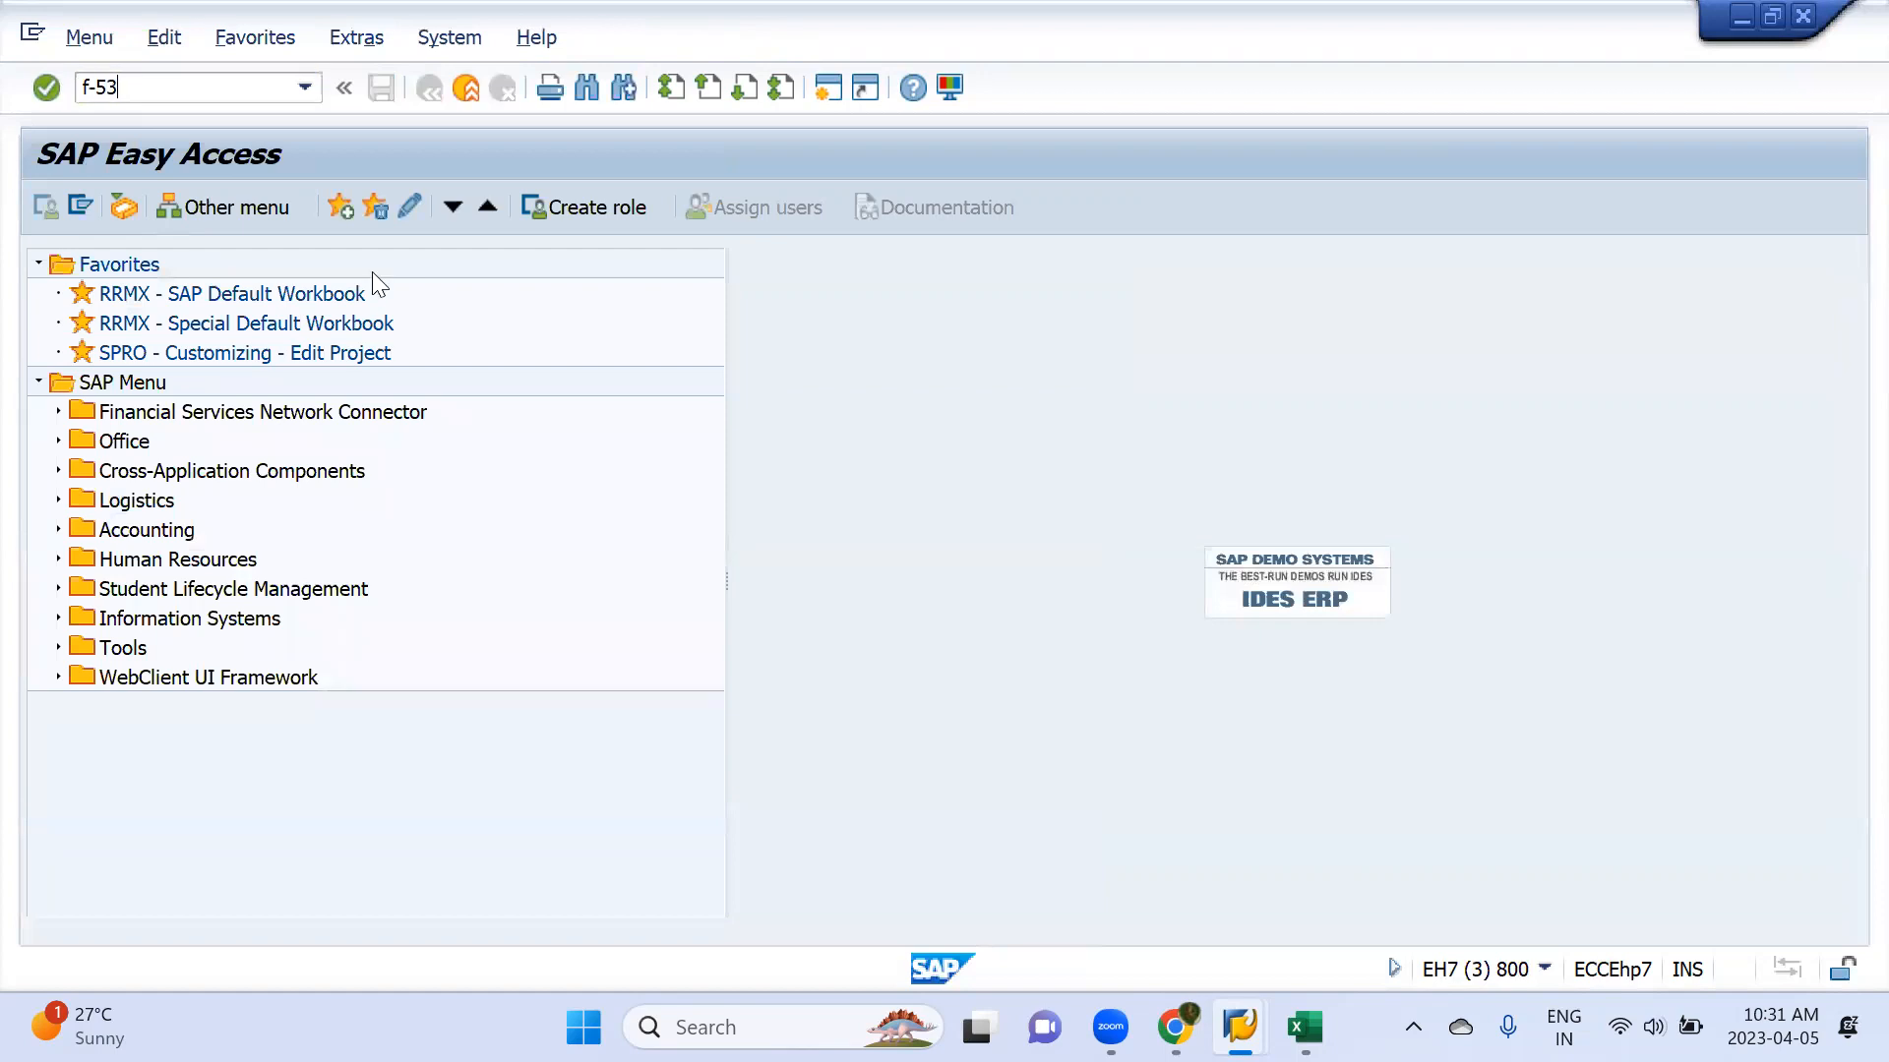
key("Return")
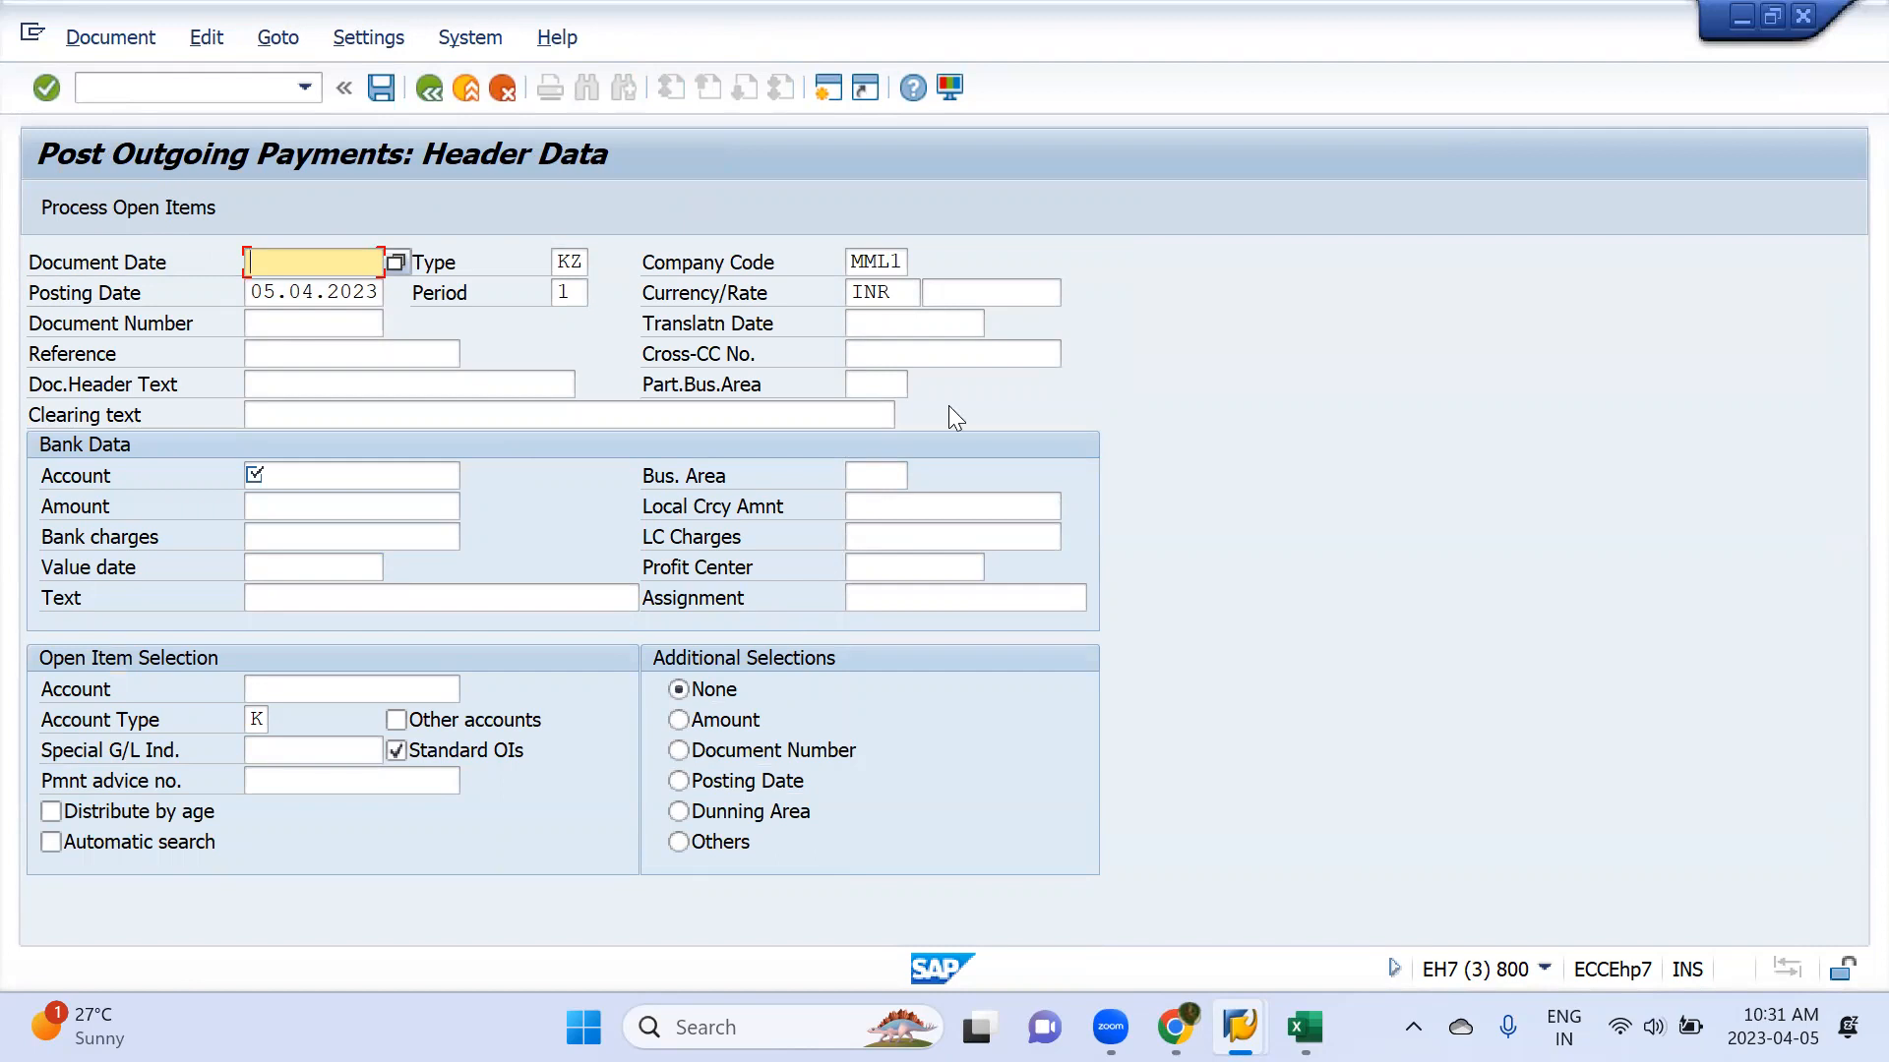
left_click(878, 264)
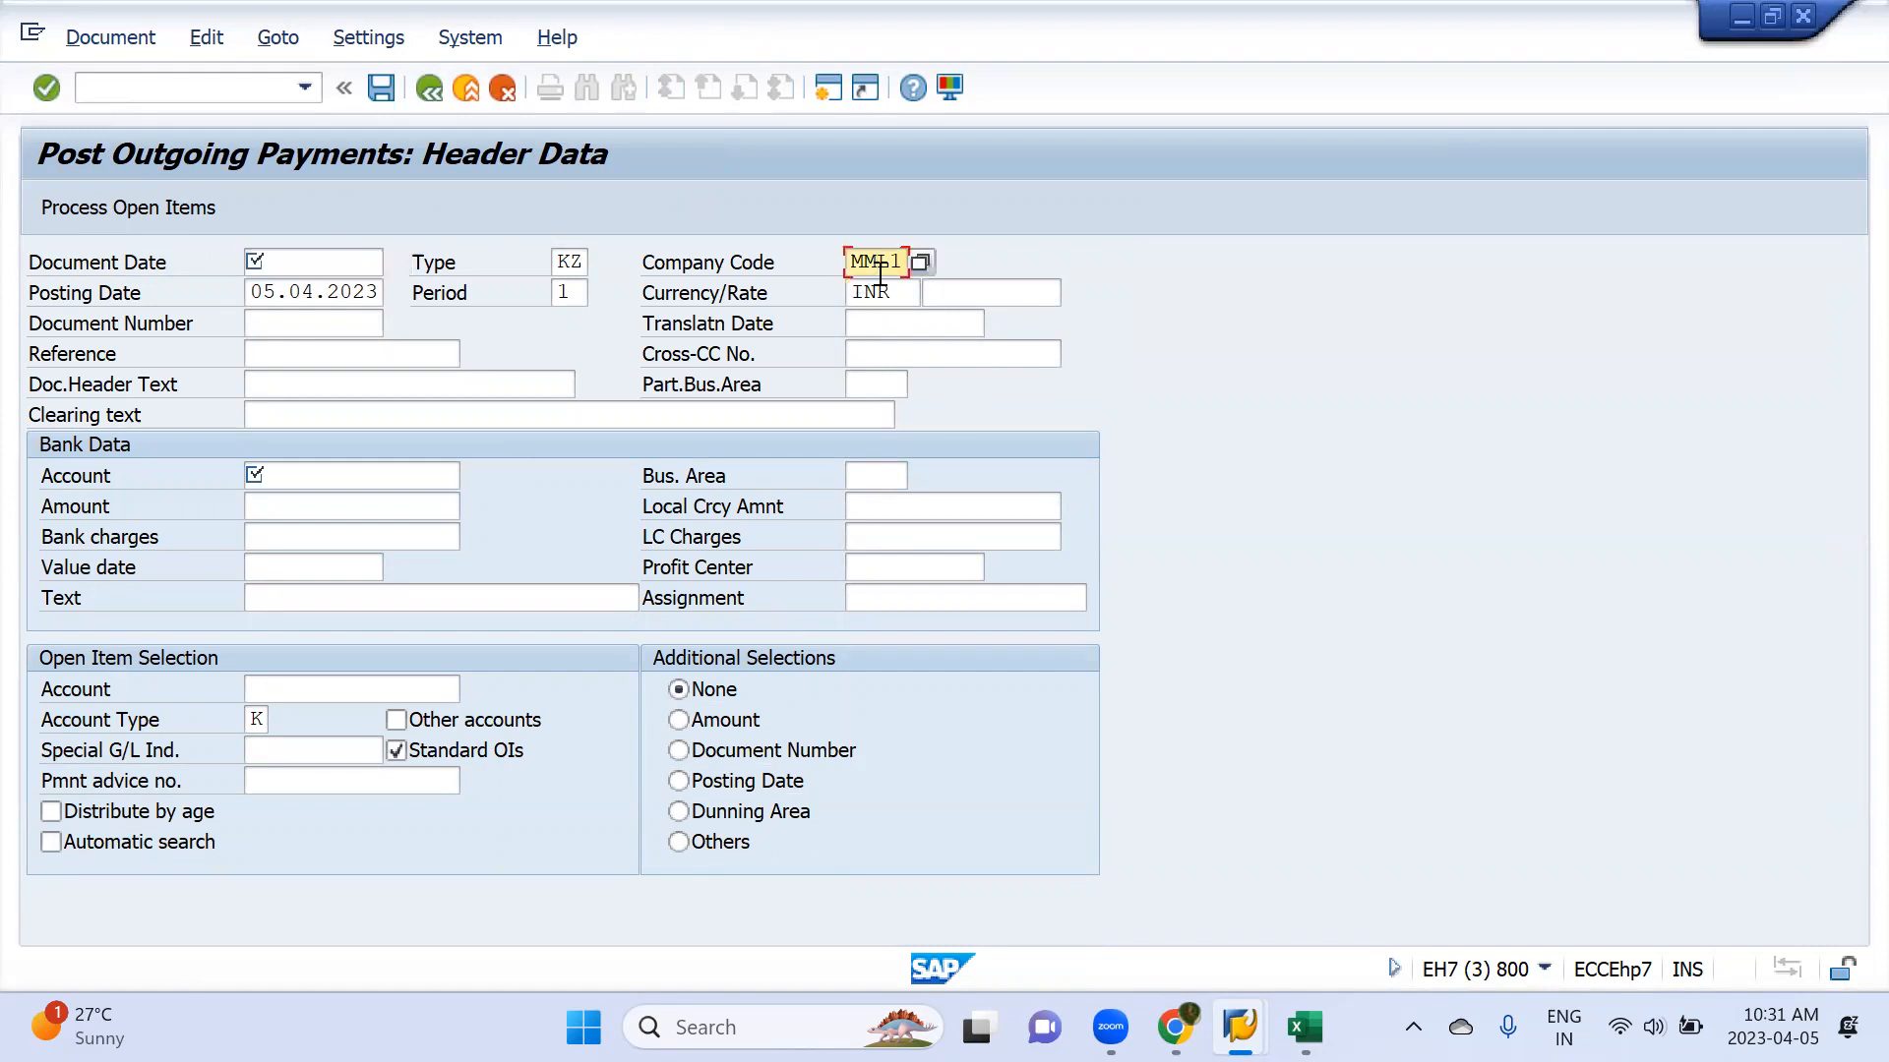
key("alt+Tab")
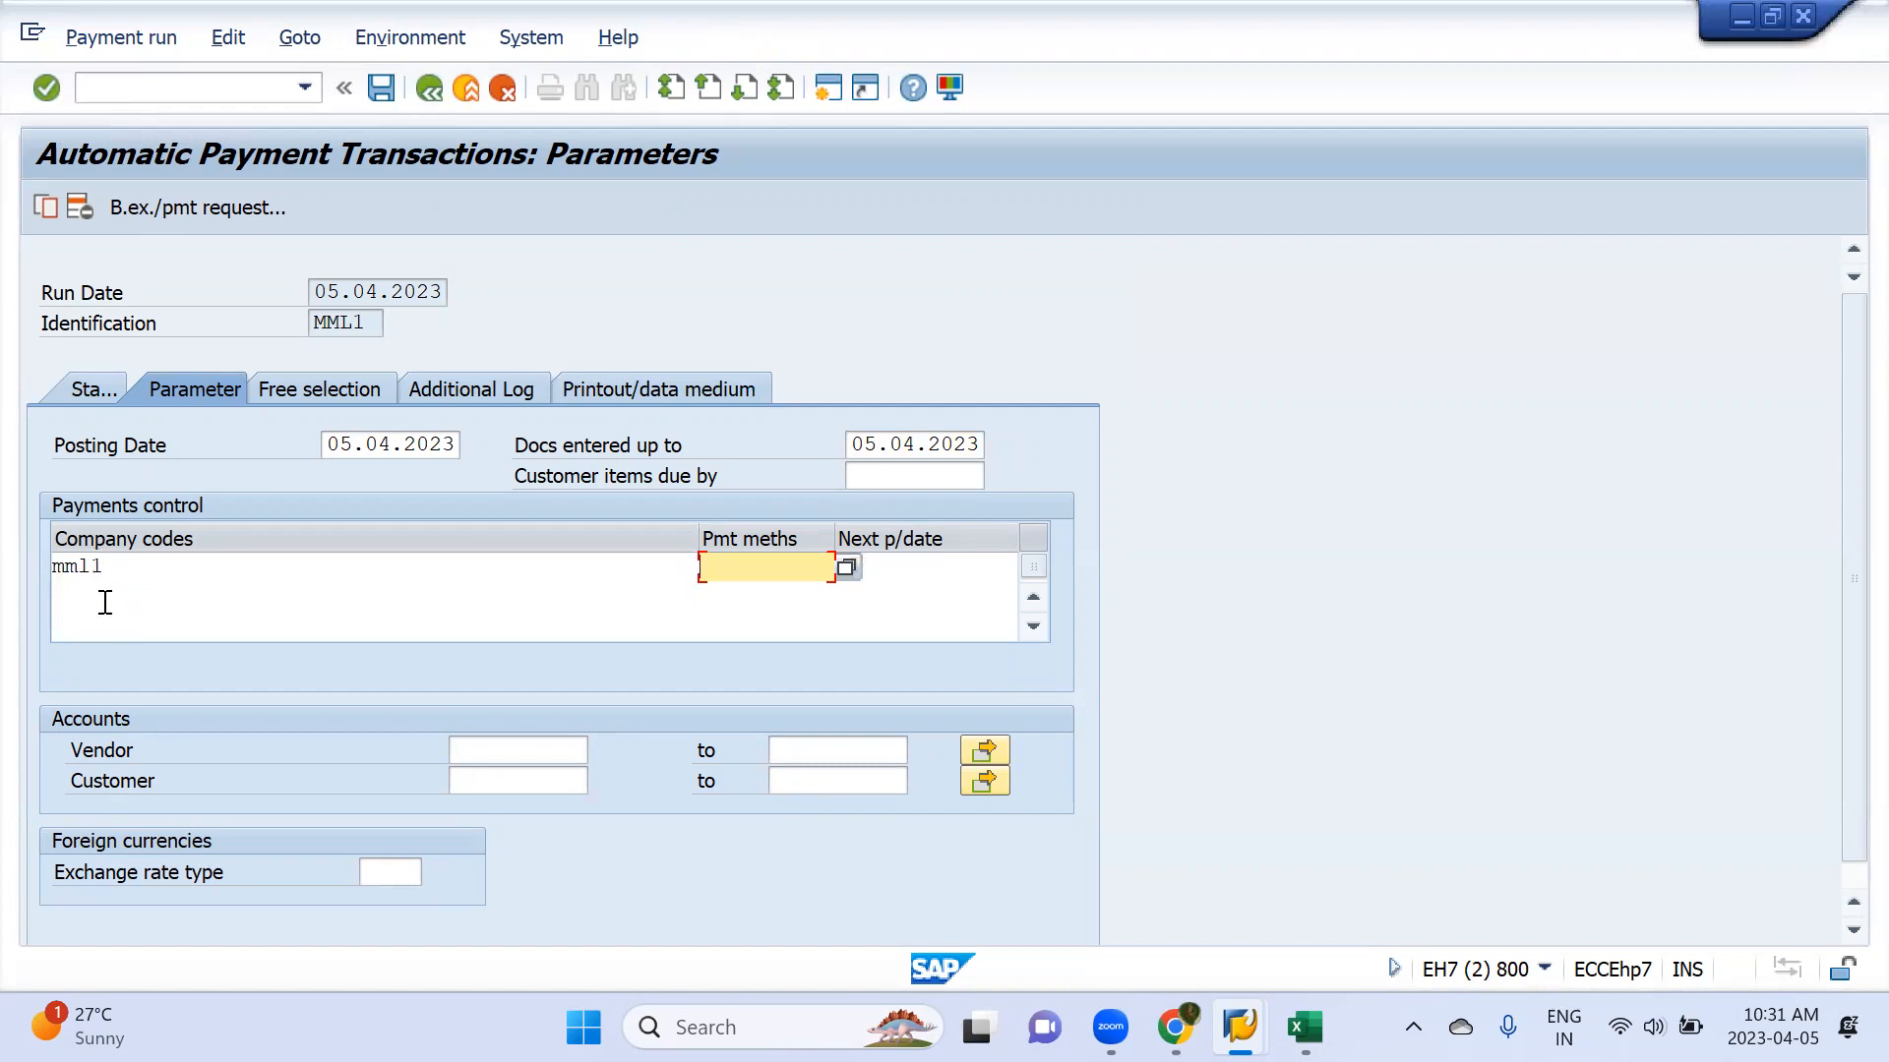
key("alt+Tab")
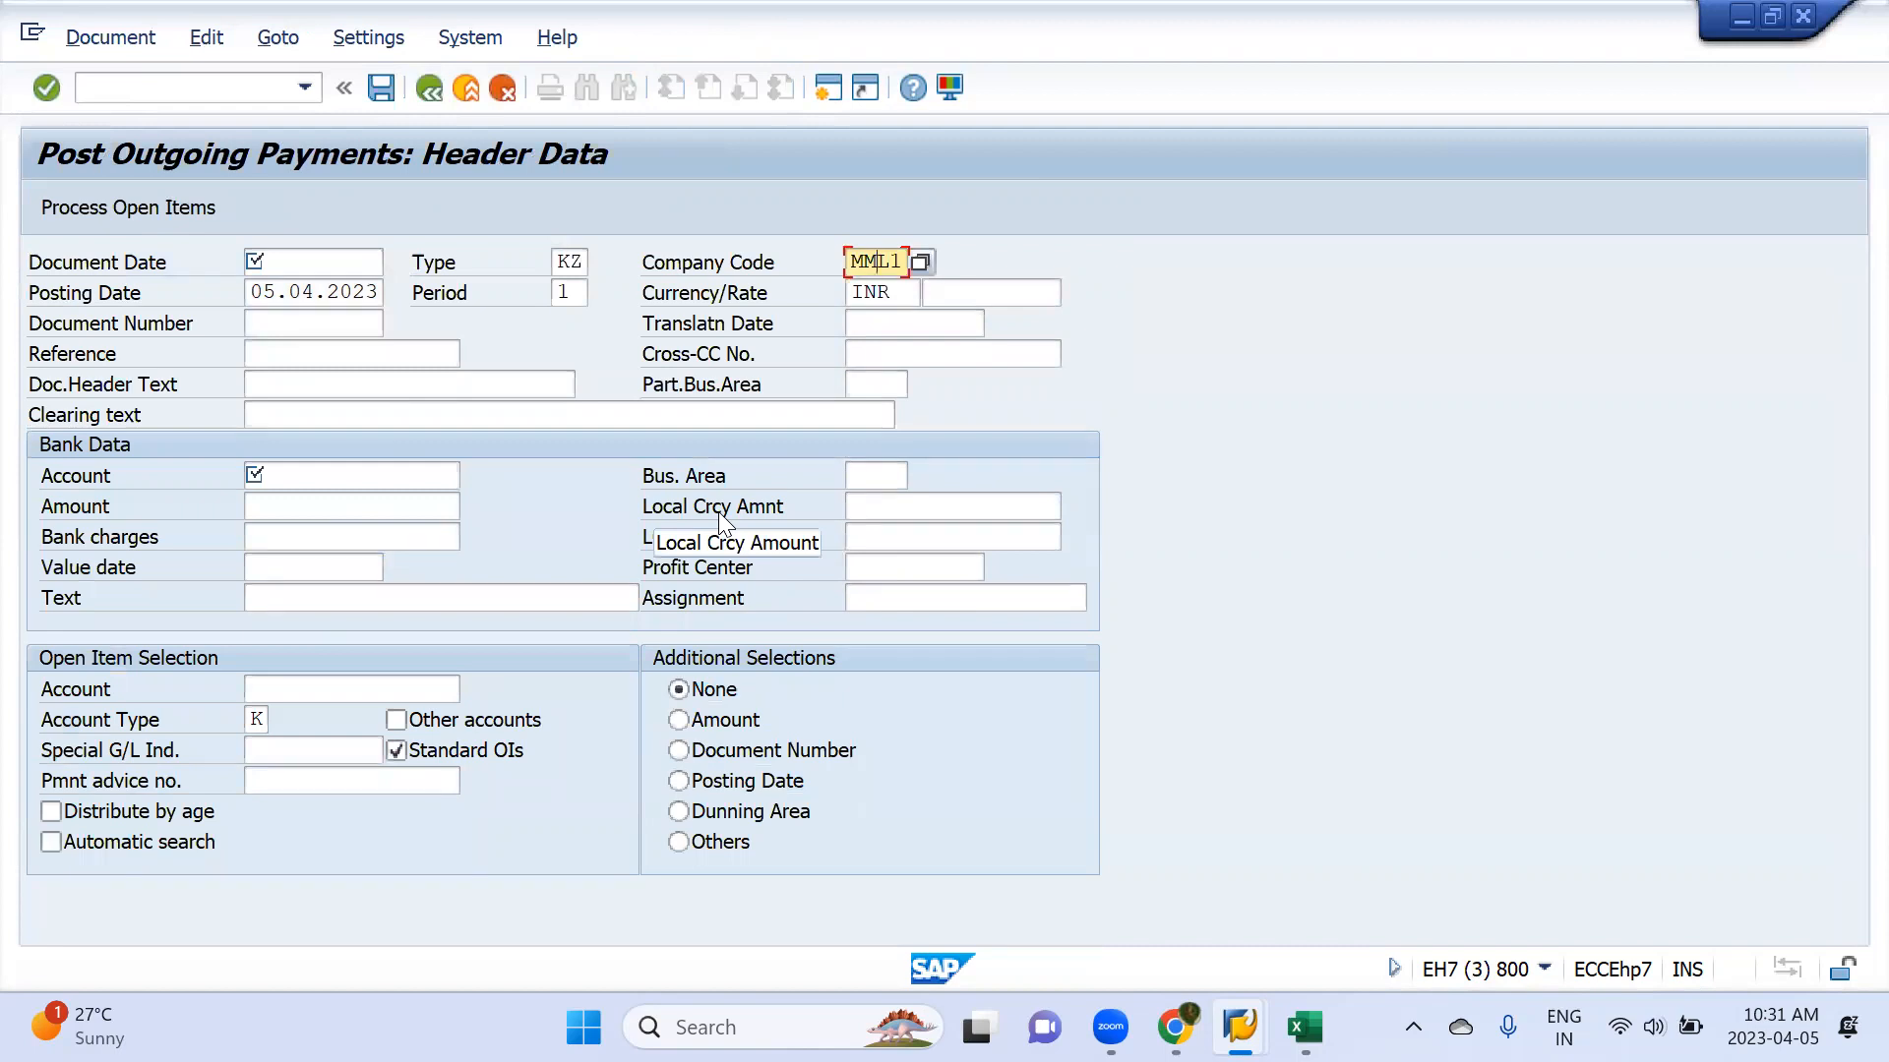
key("alt+Tab")
Compare F-53's open item account with the payment run's vendor range and try to open the multiple vendor selection
left_click(753, 570)
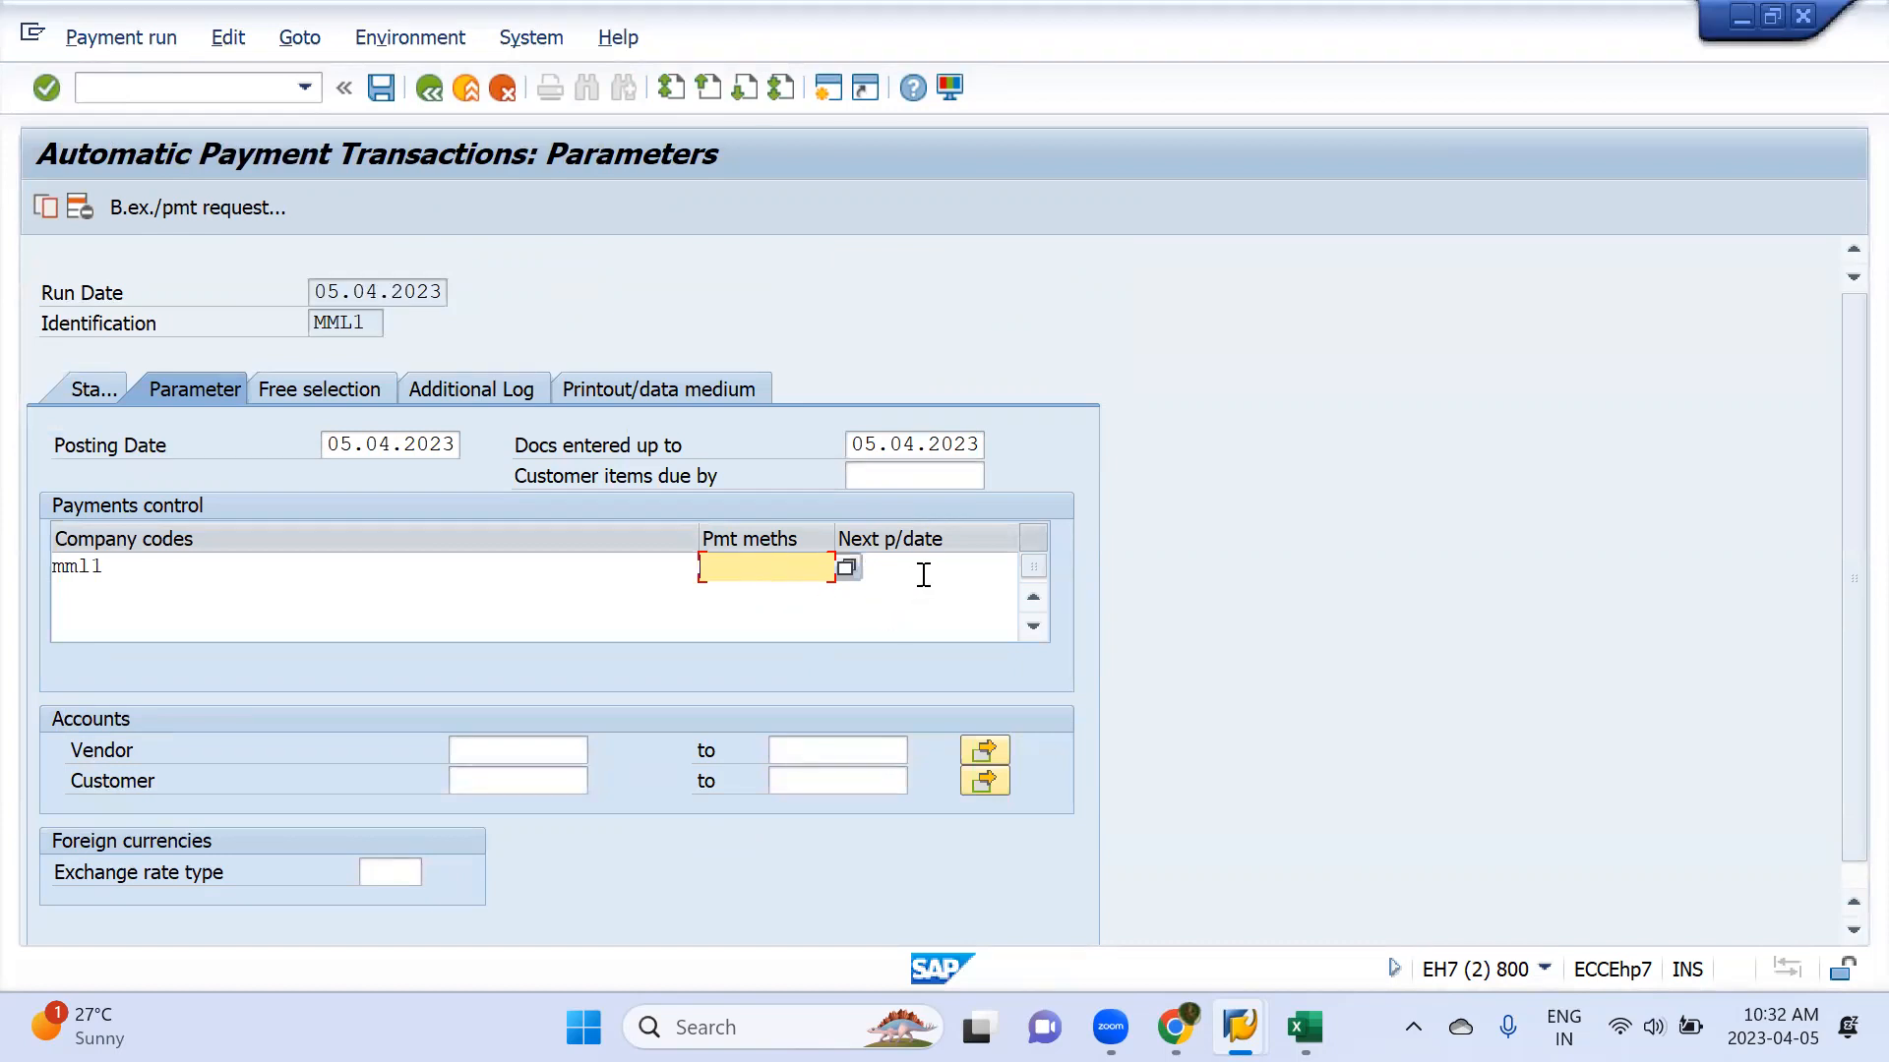
key("alt+Tab")
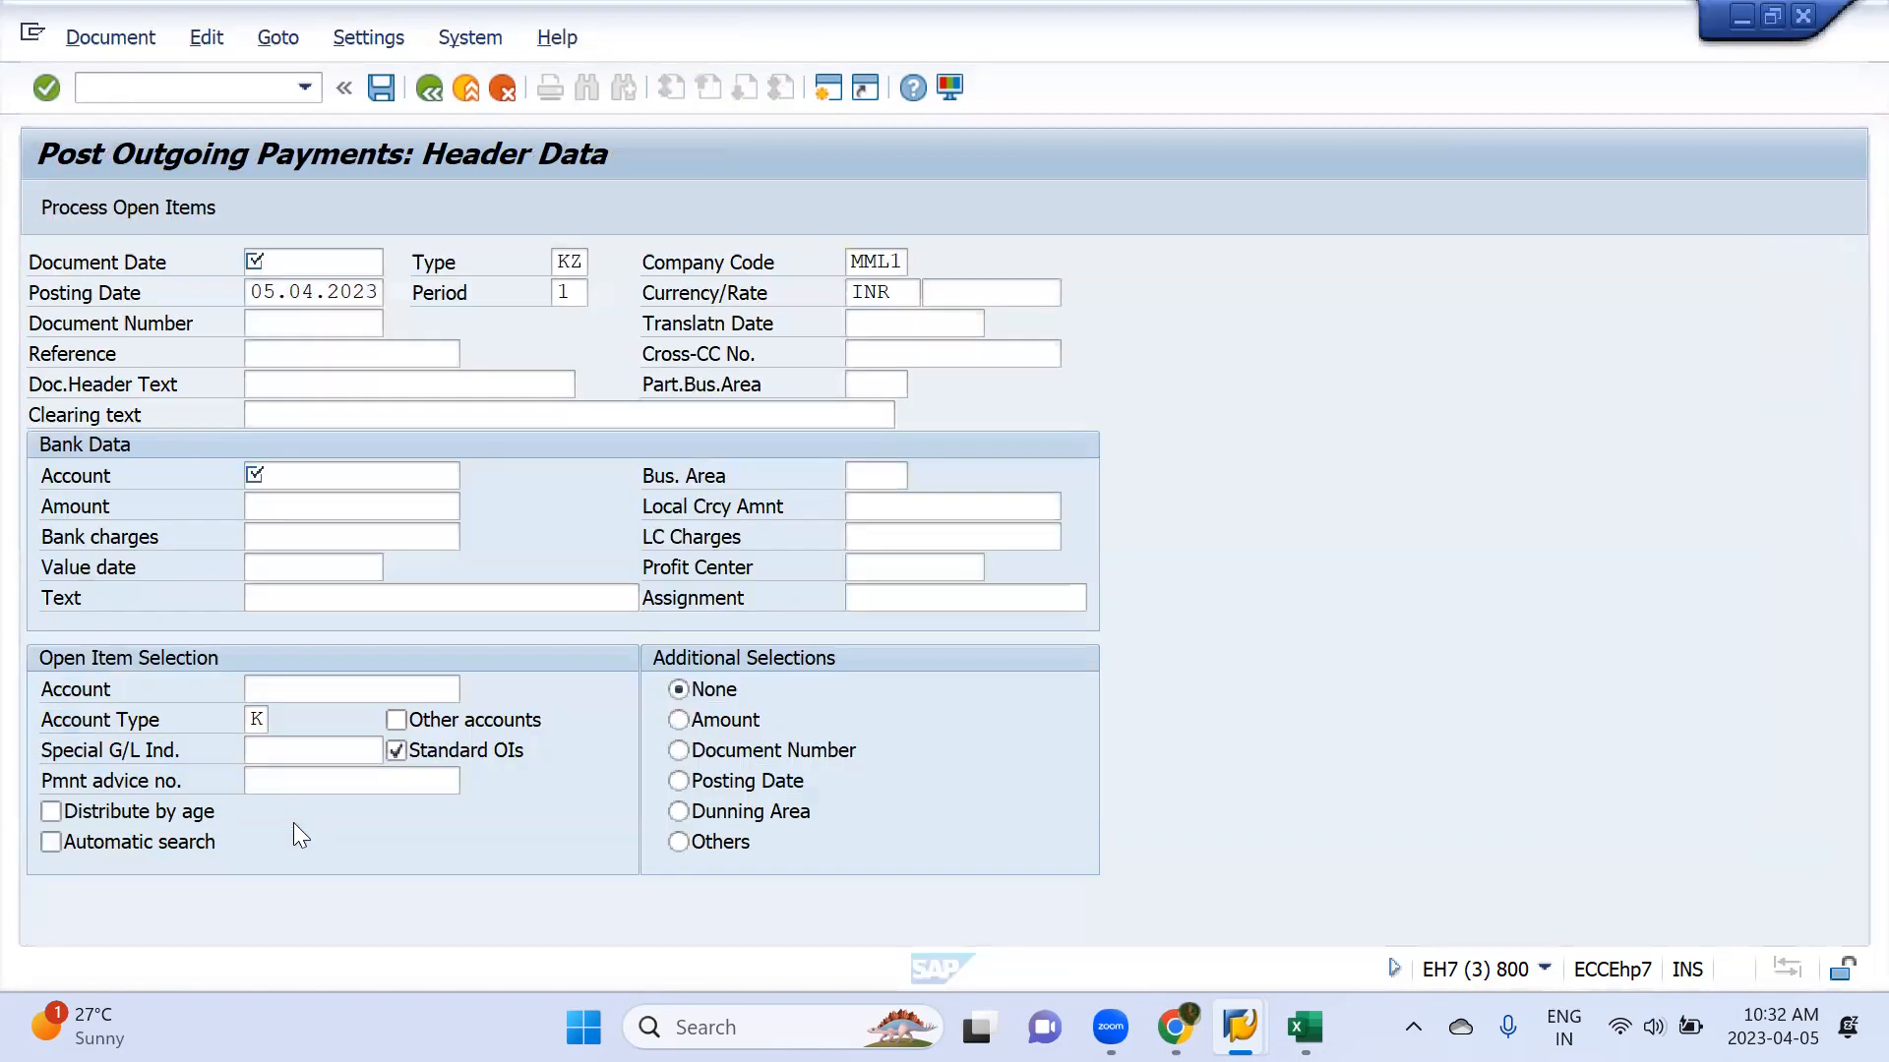
left_click(295, 688)
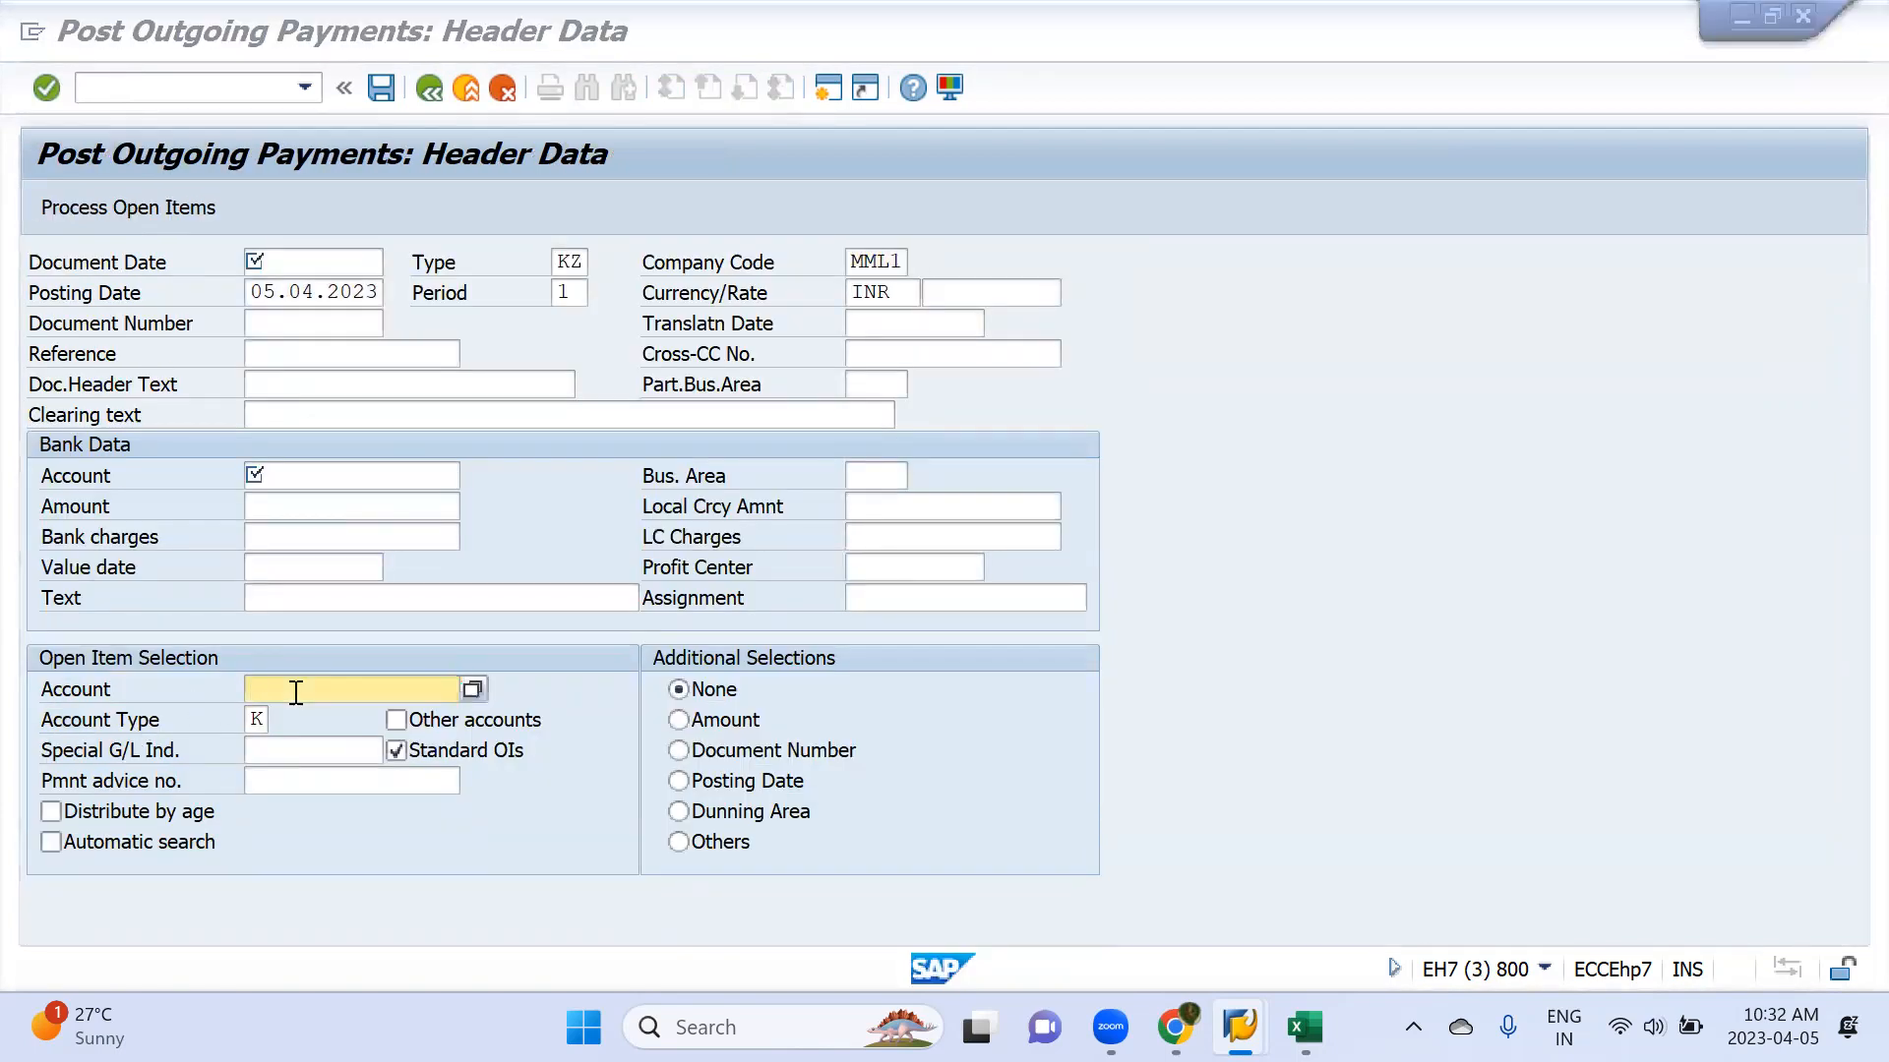
key("alt+Tab")
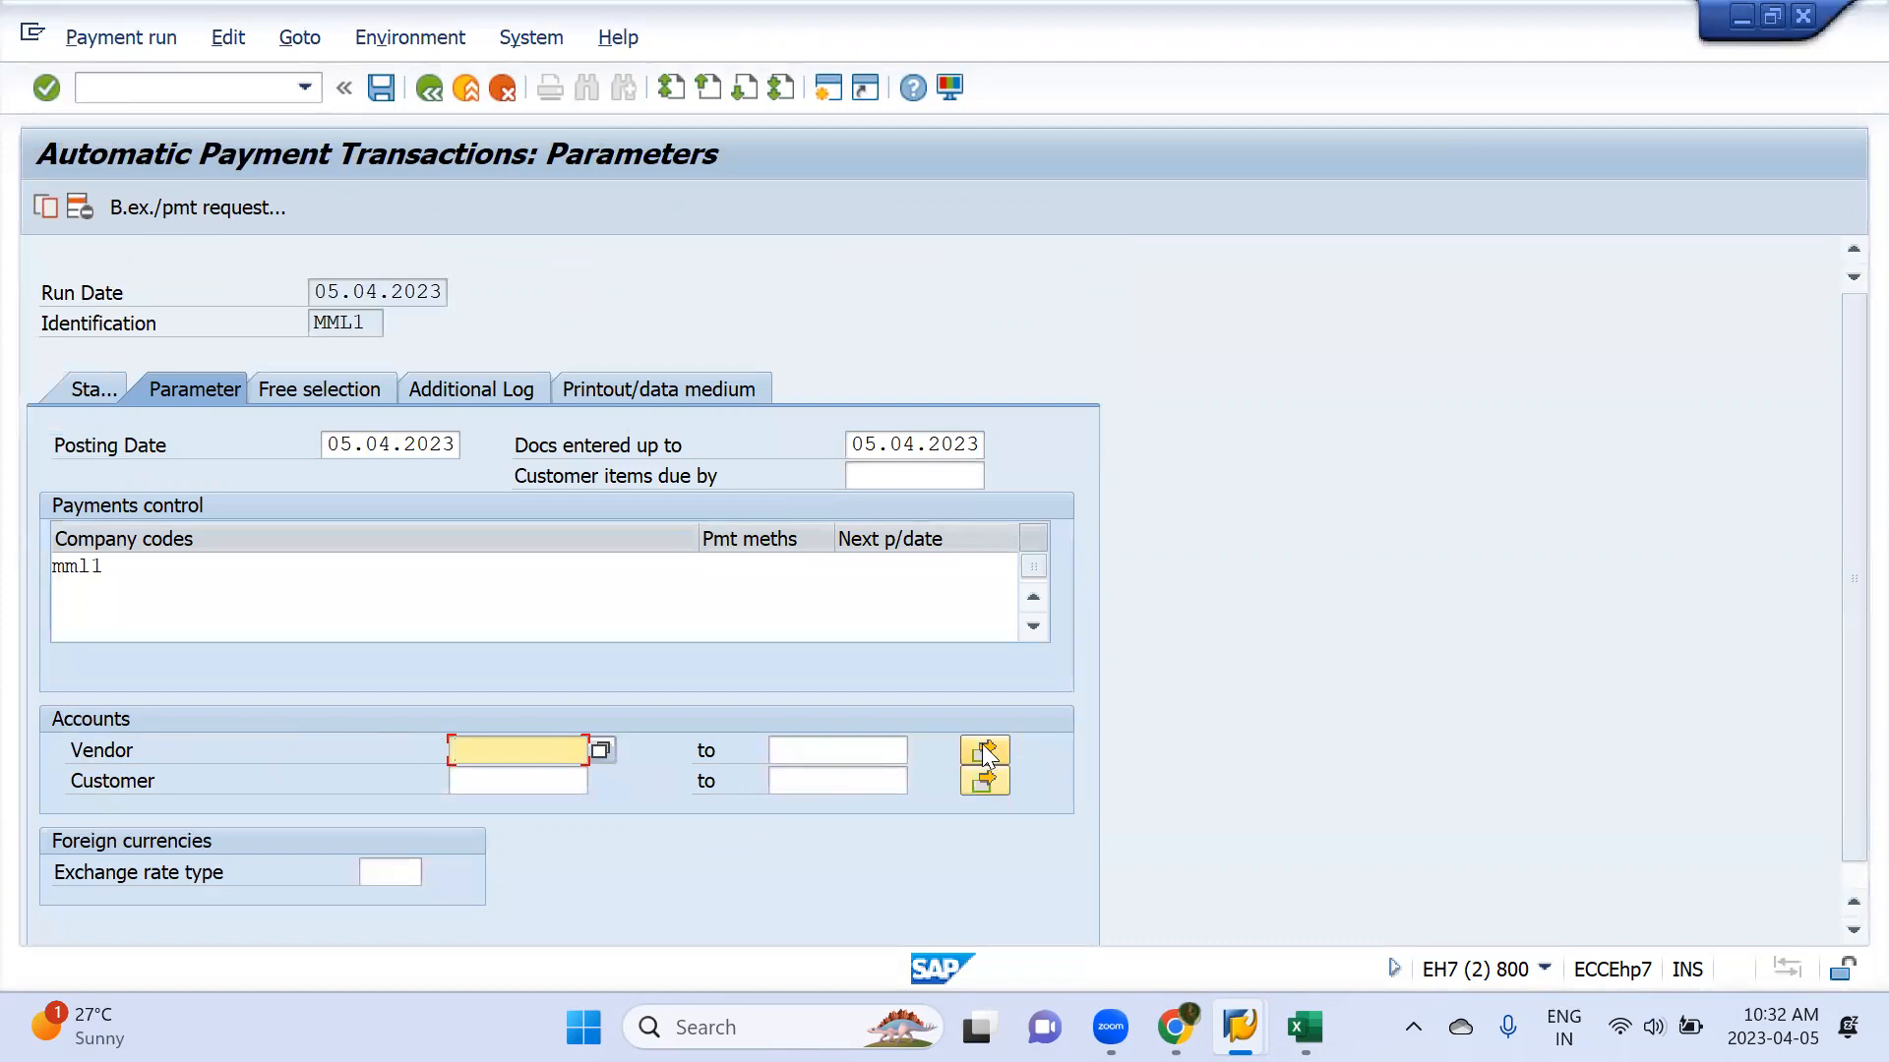
left_click(986, 753)
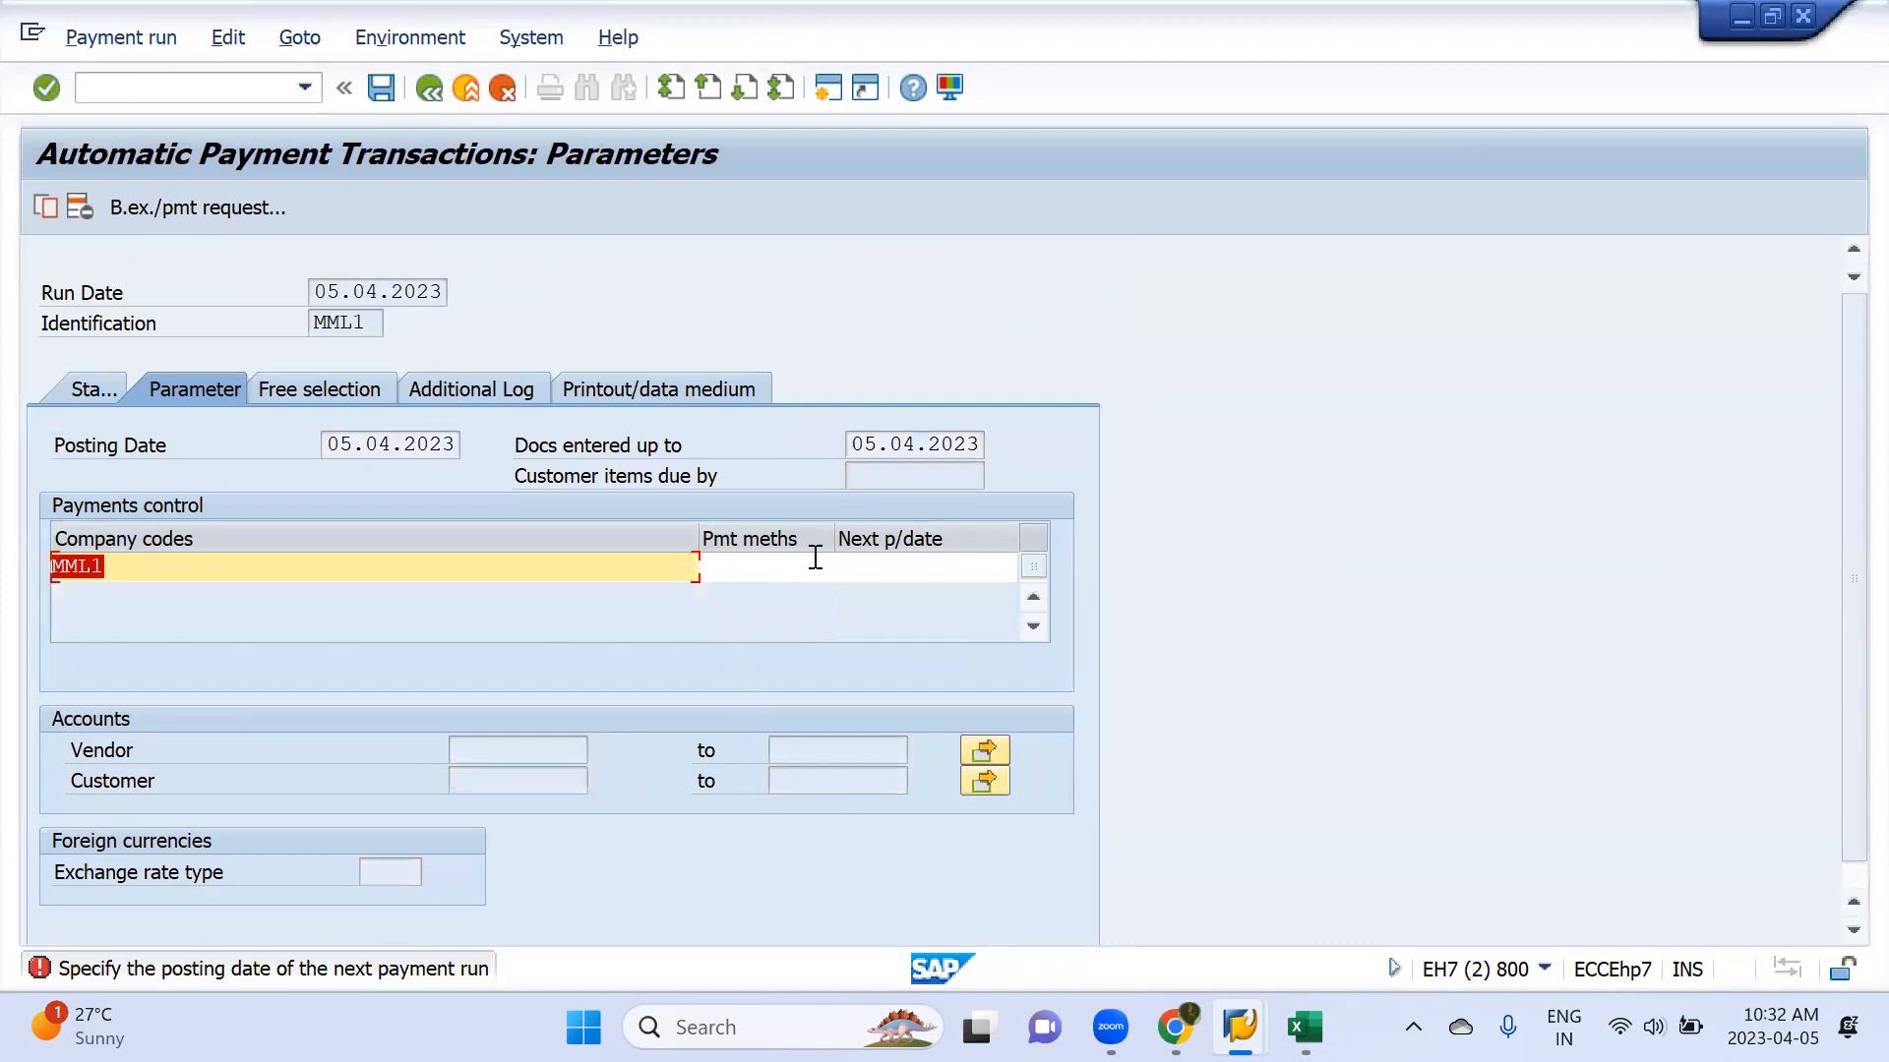
Set the payment method for company code MML1 to T and go to its next payment date
left_click(754, 570)
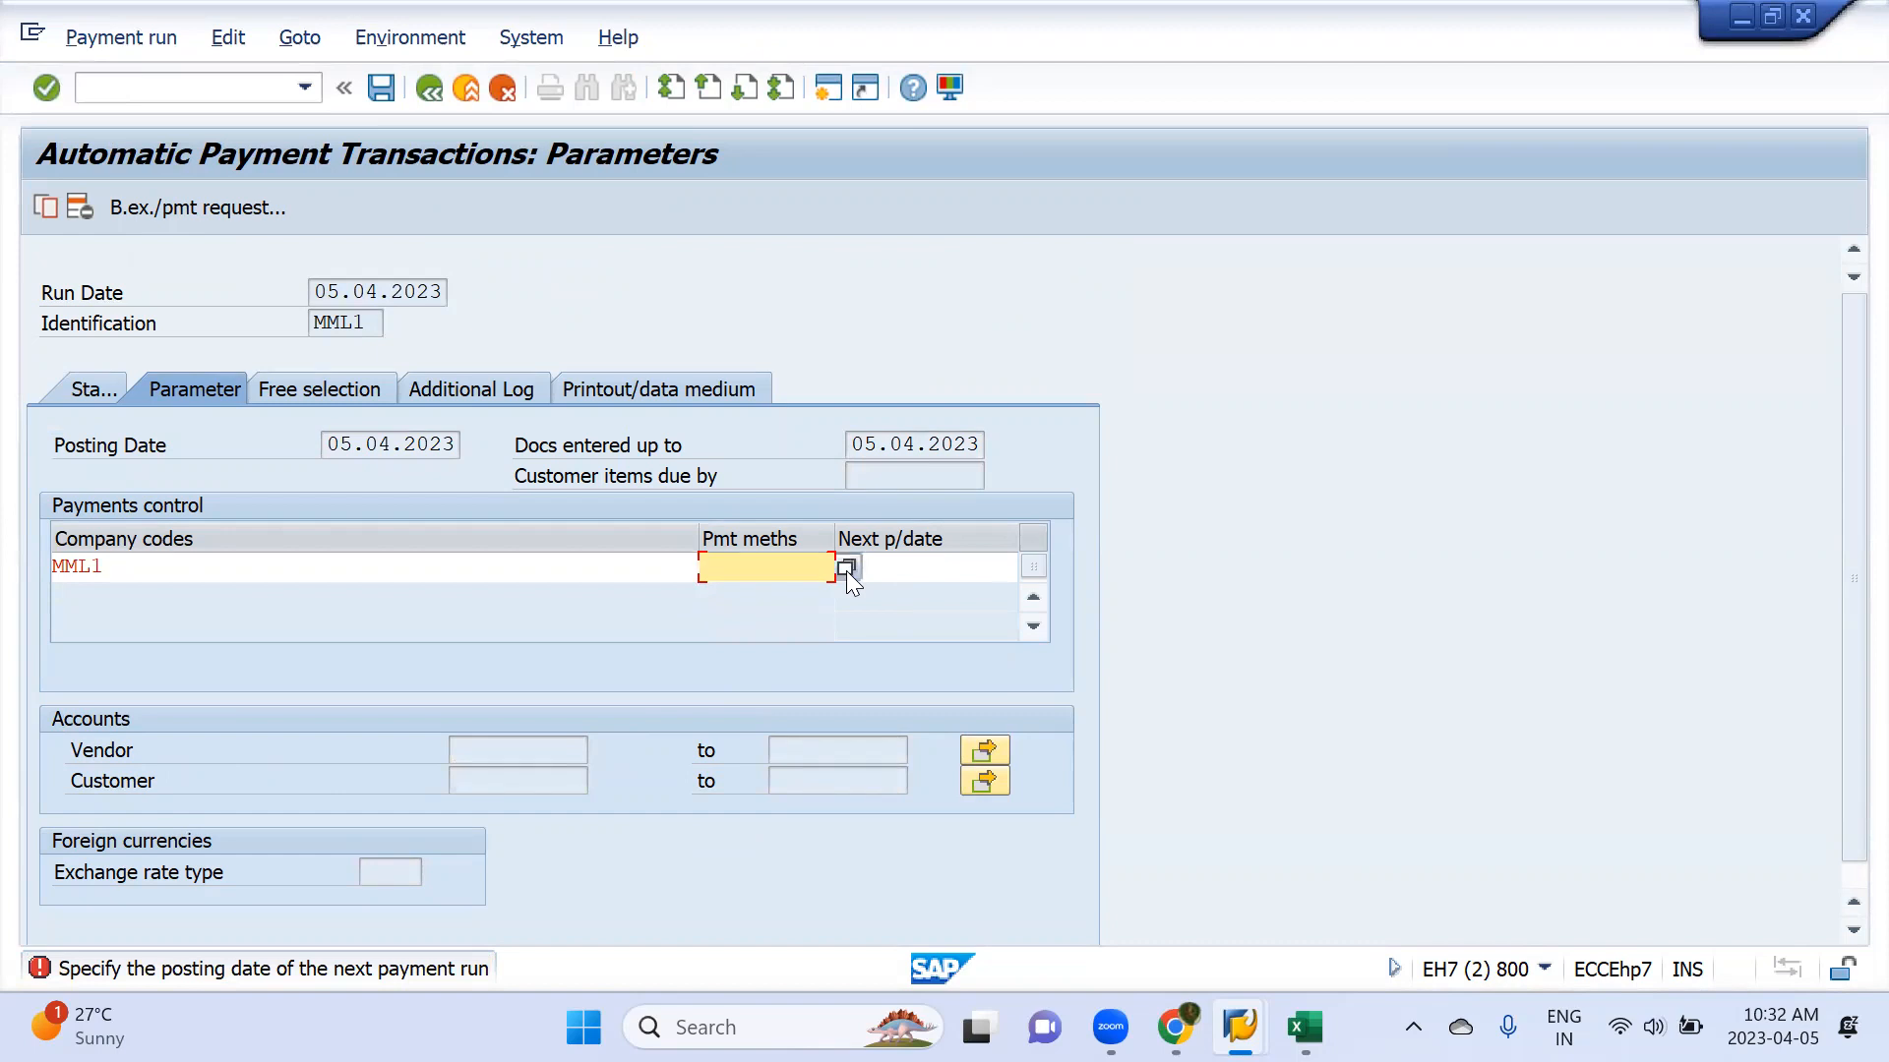
type("T")
left_click(846, 569)
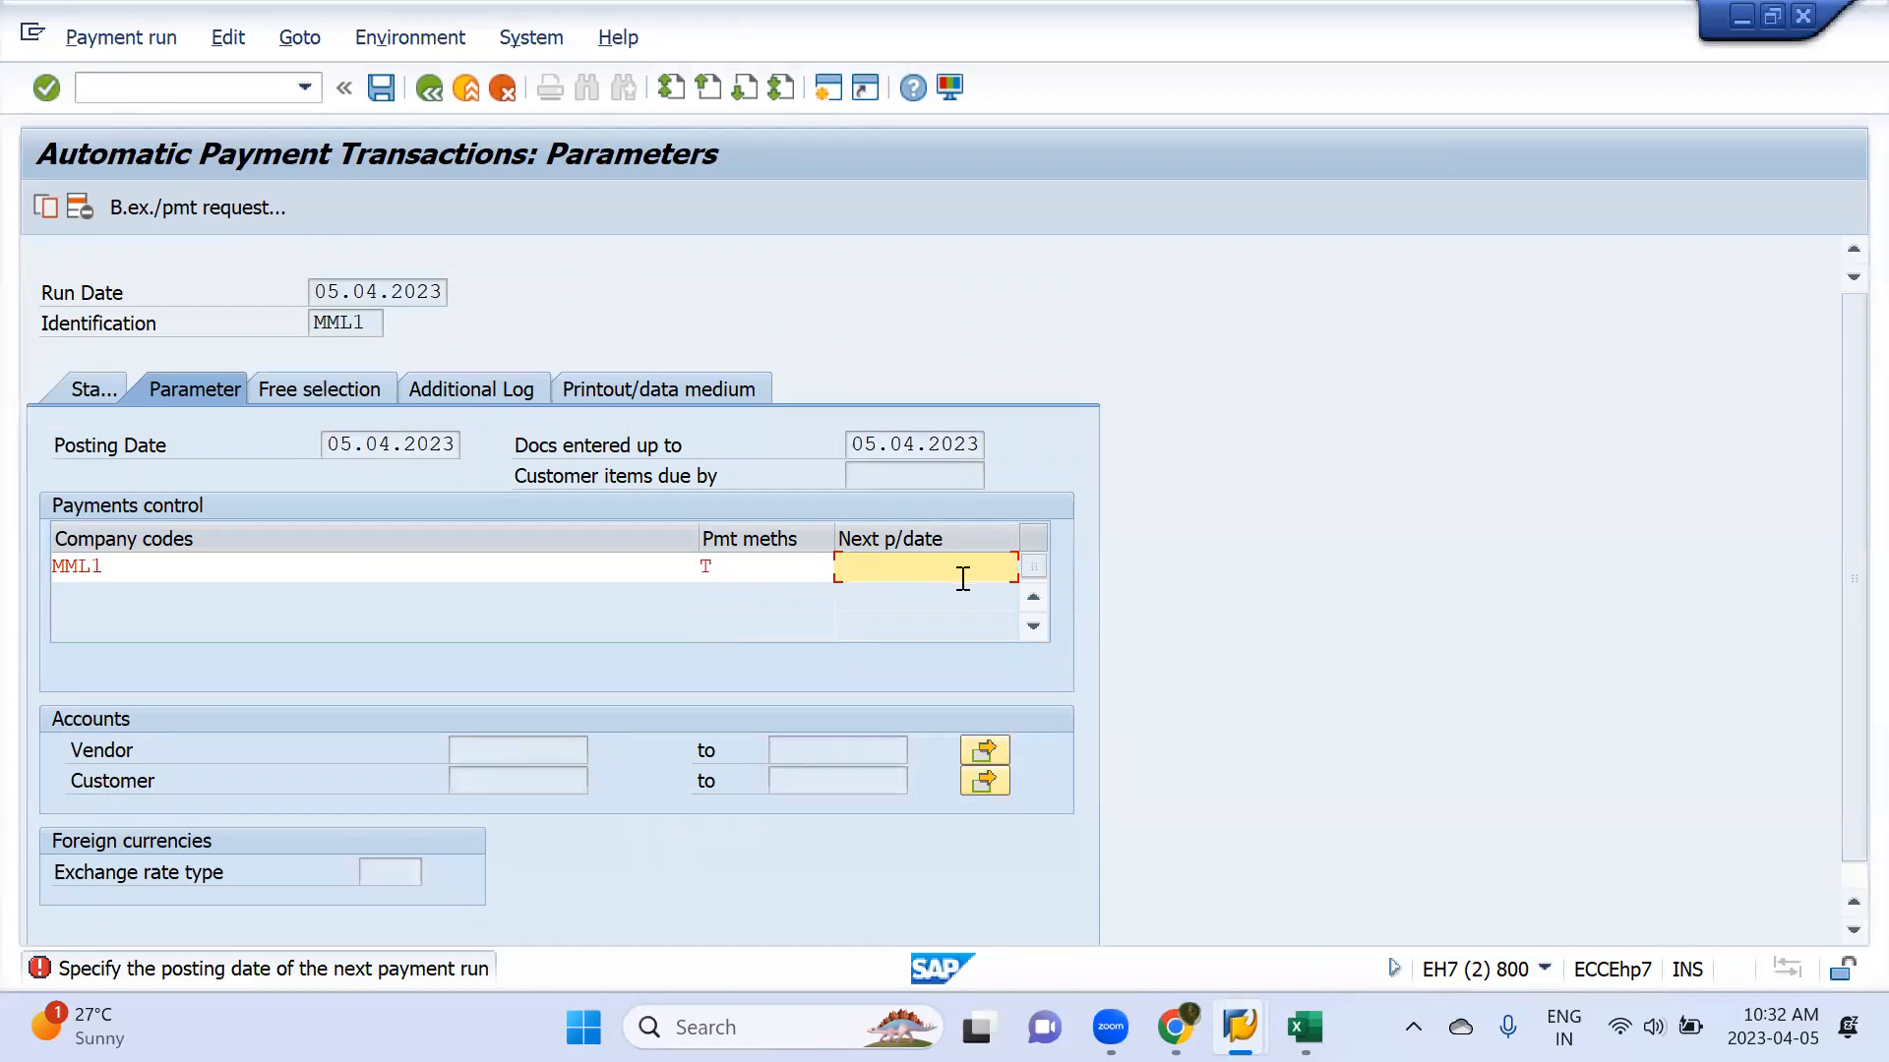
Switch to Excel, create a blank workbook and enter the current date 2023-04-05 in cell H4
key("alt+Tab")
key("Tab")
key("Tab")
key("Tab")
key("Tab")
key("alt+Tab")
key("ctrl+n")
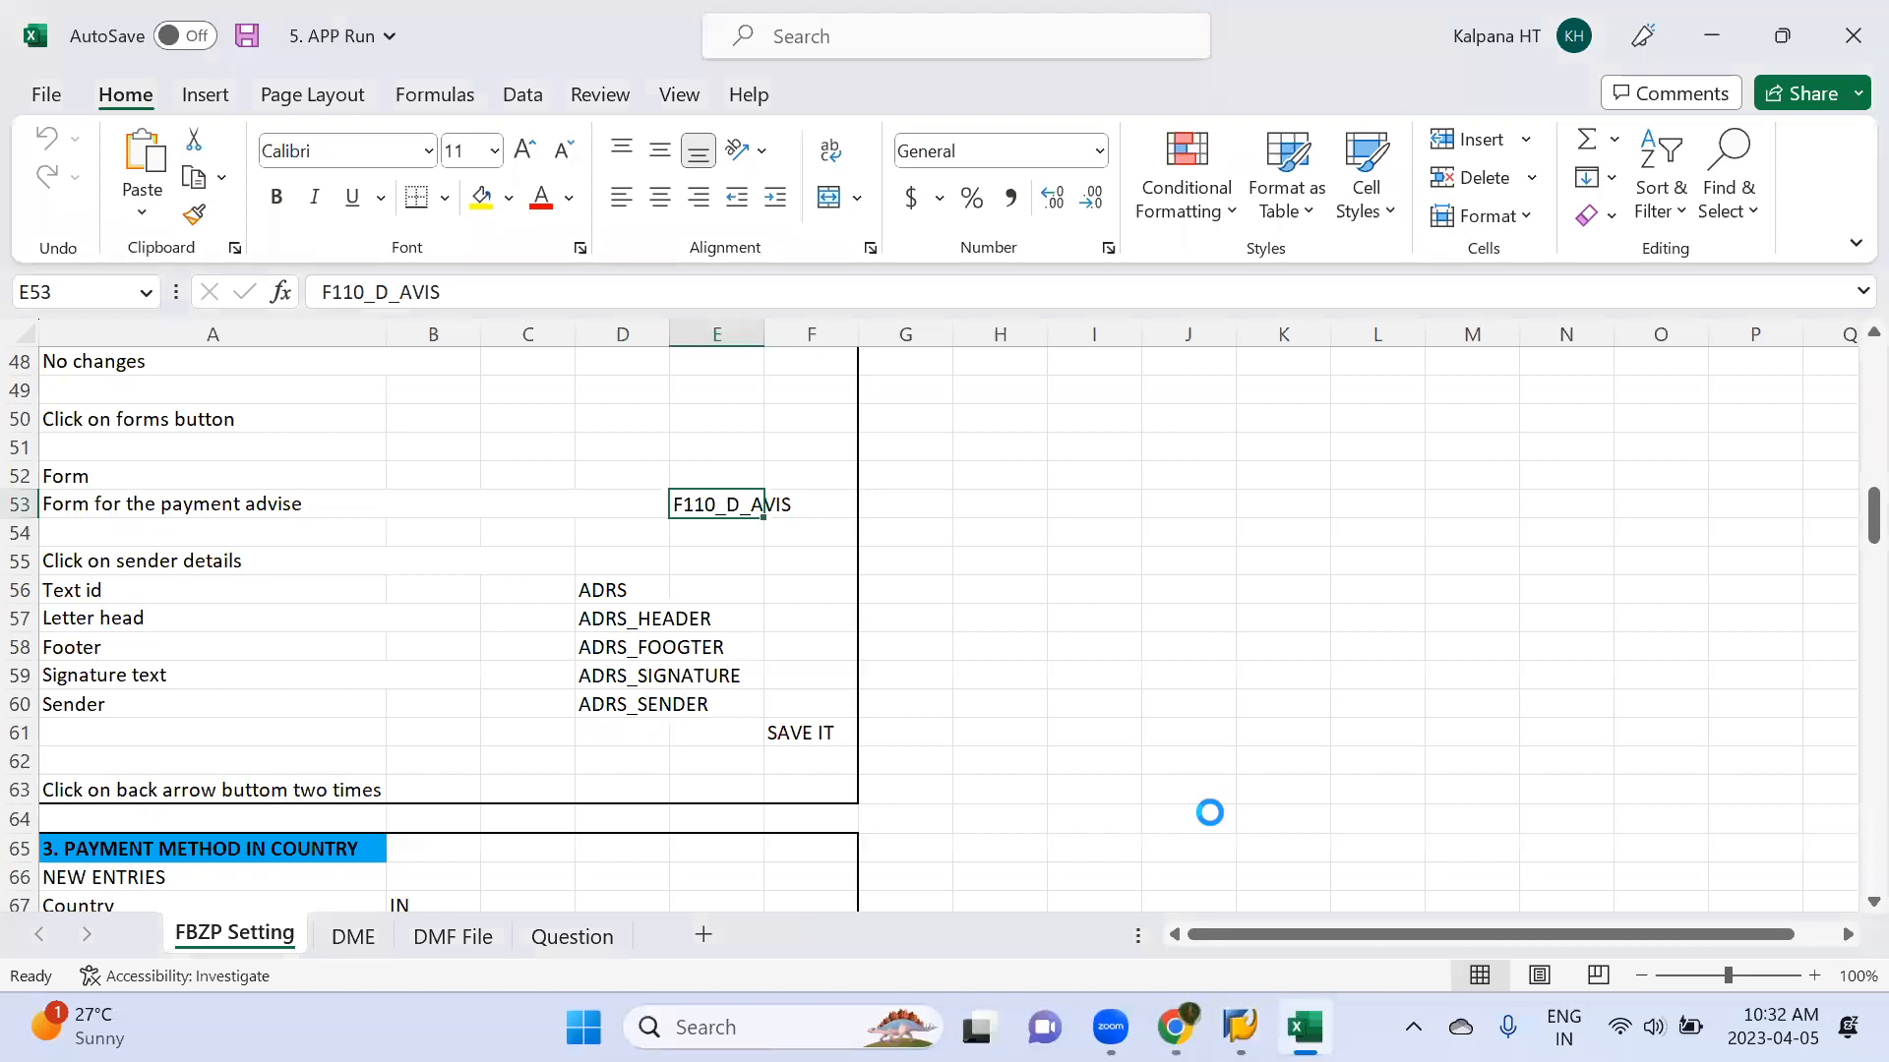
left_click(763, 455)
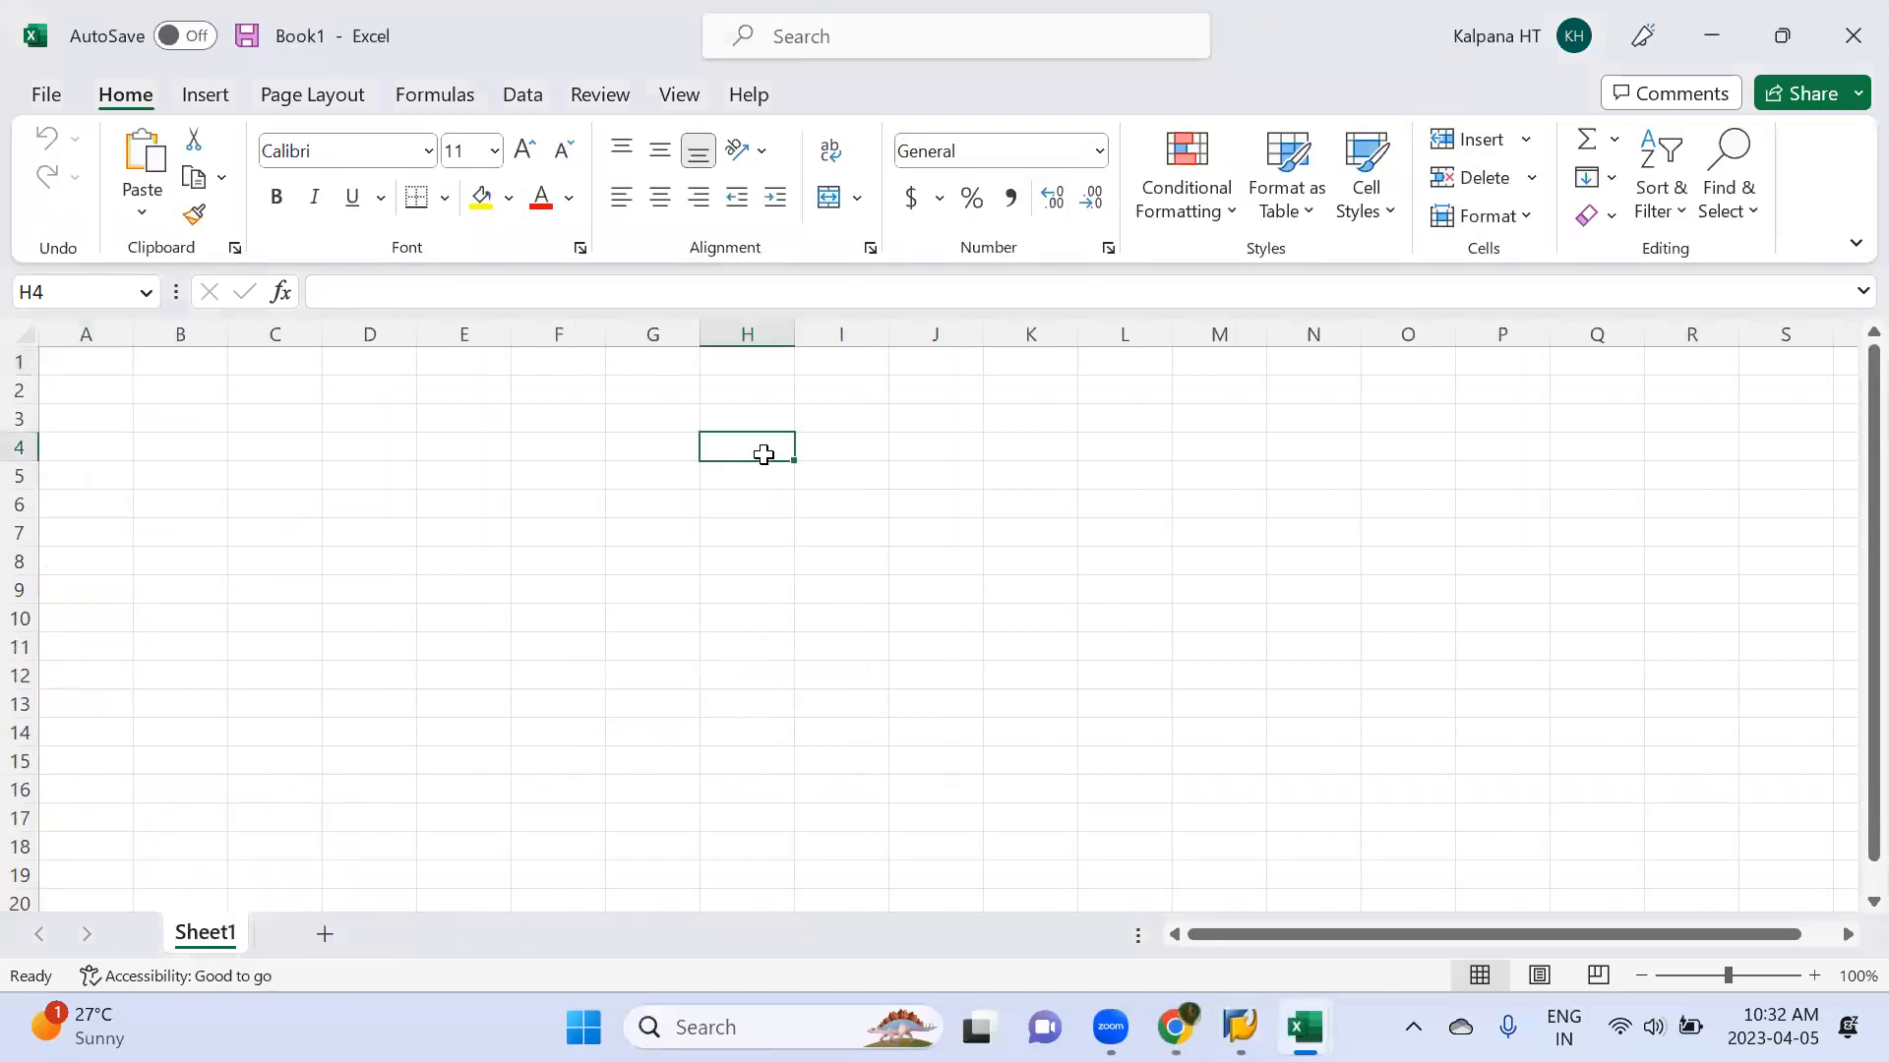
key("ctrl+semicolon")
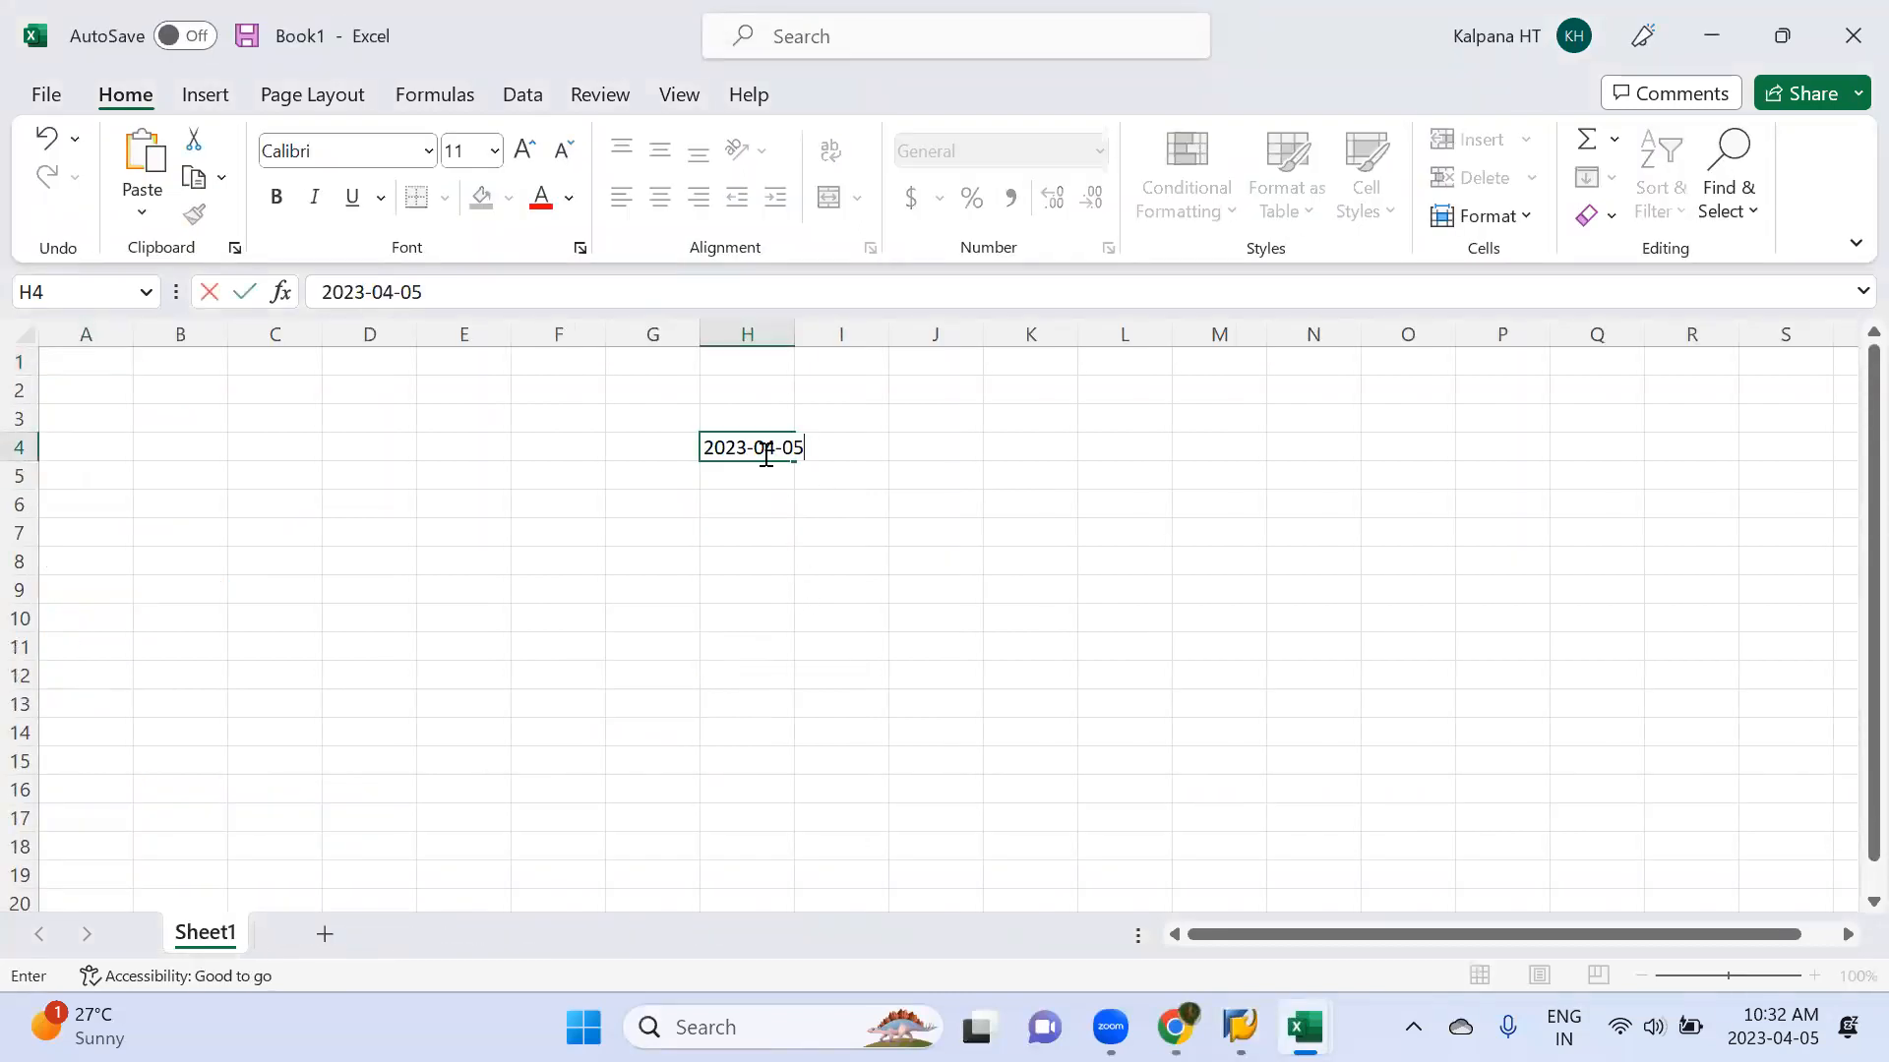
key("Return")
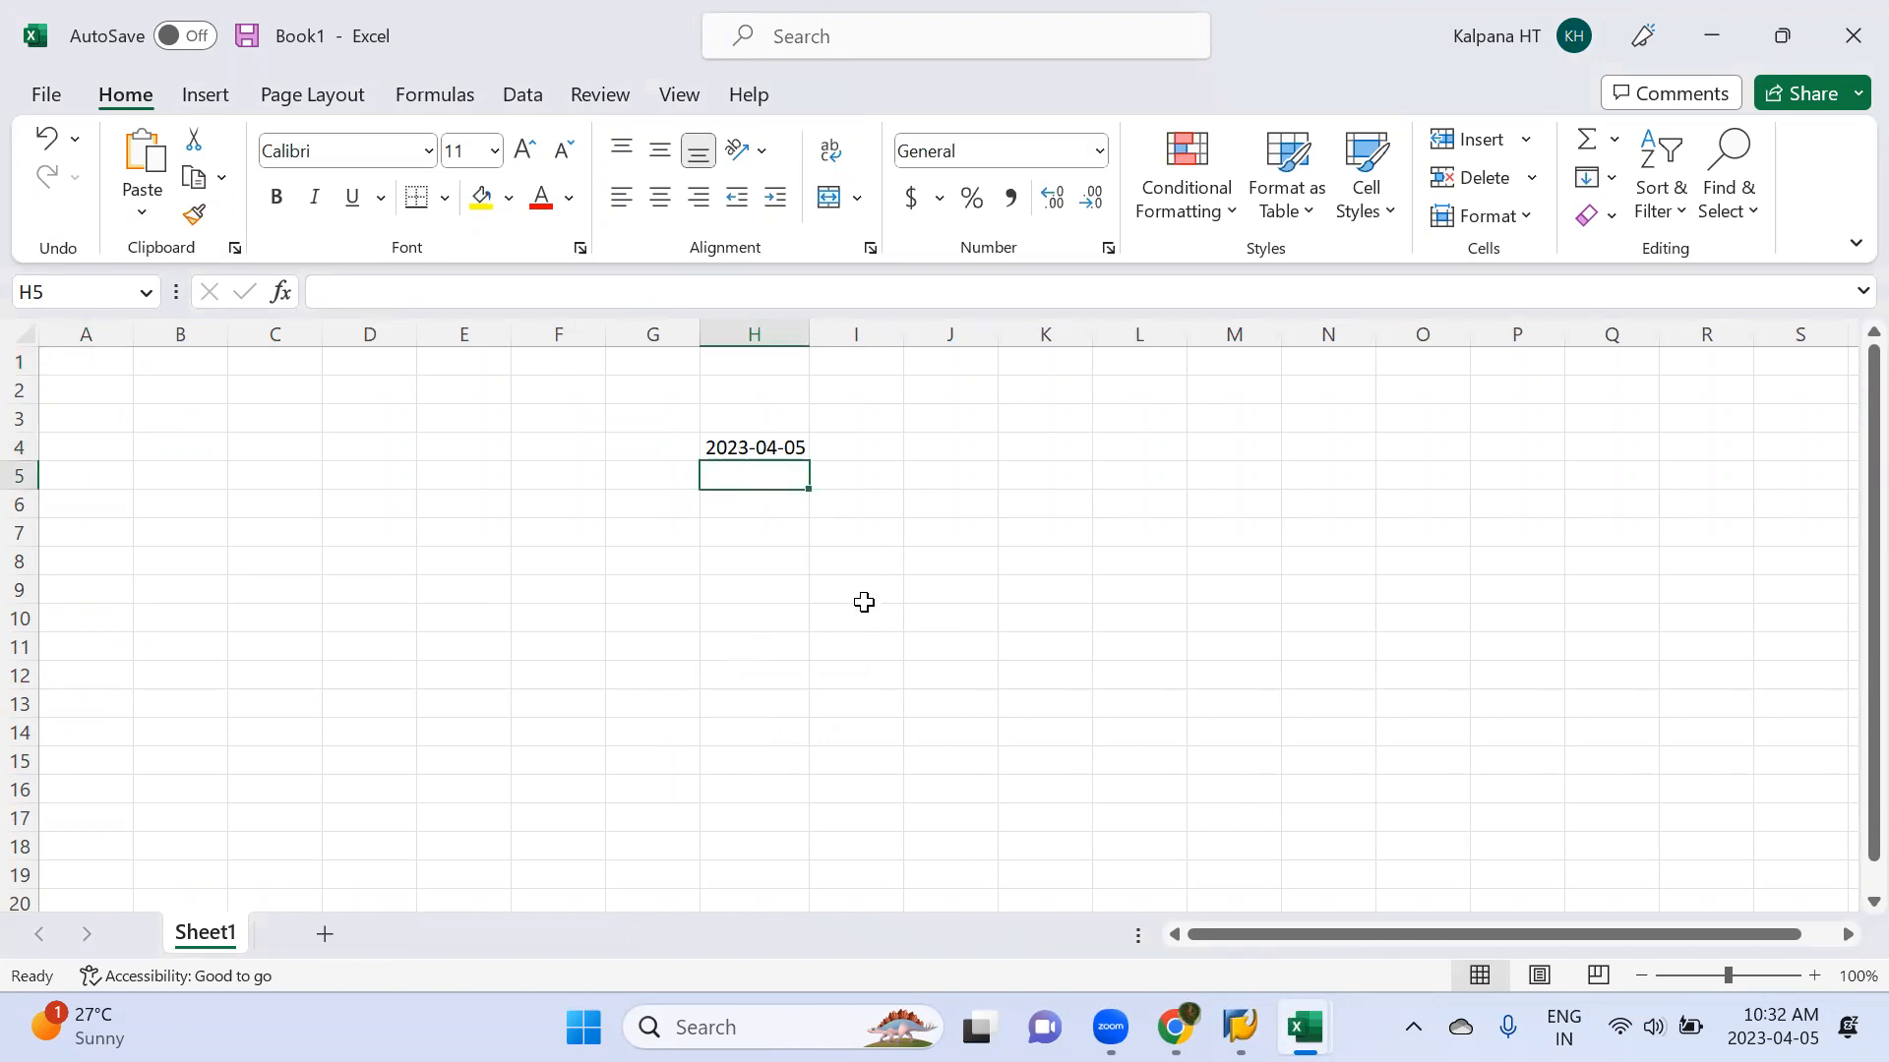
Return from the document display to the vendor line items and compare their net due dates with the payment run parameters
mouse_move(1773, 1027)
left_click(937, 448)
key("alt+Tab")
key("alt+Tab")
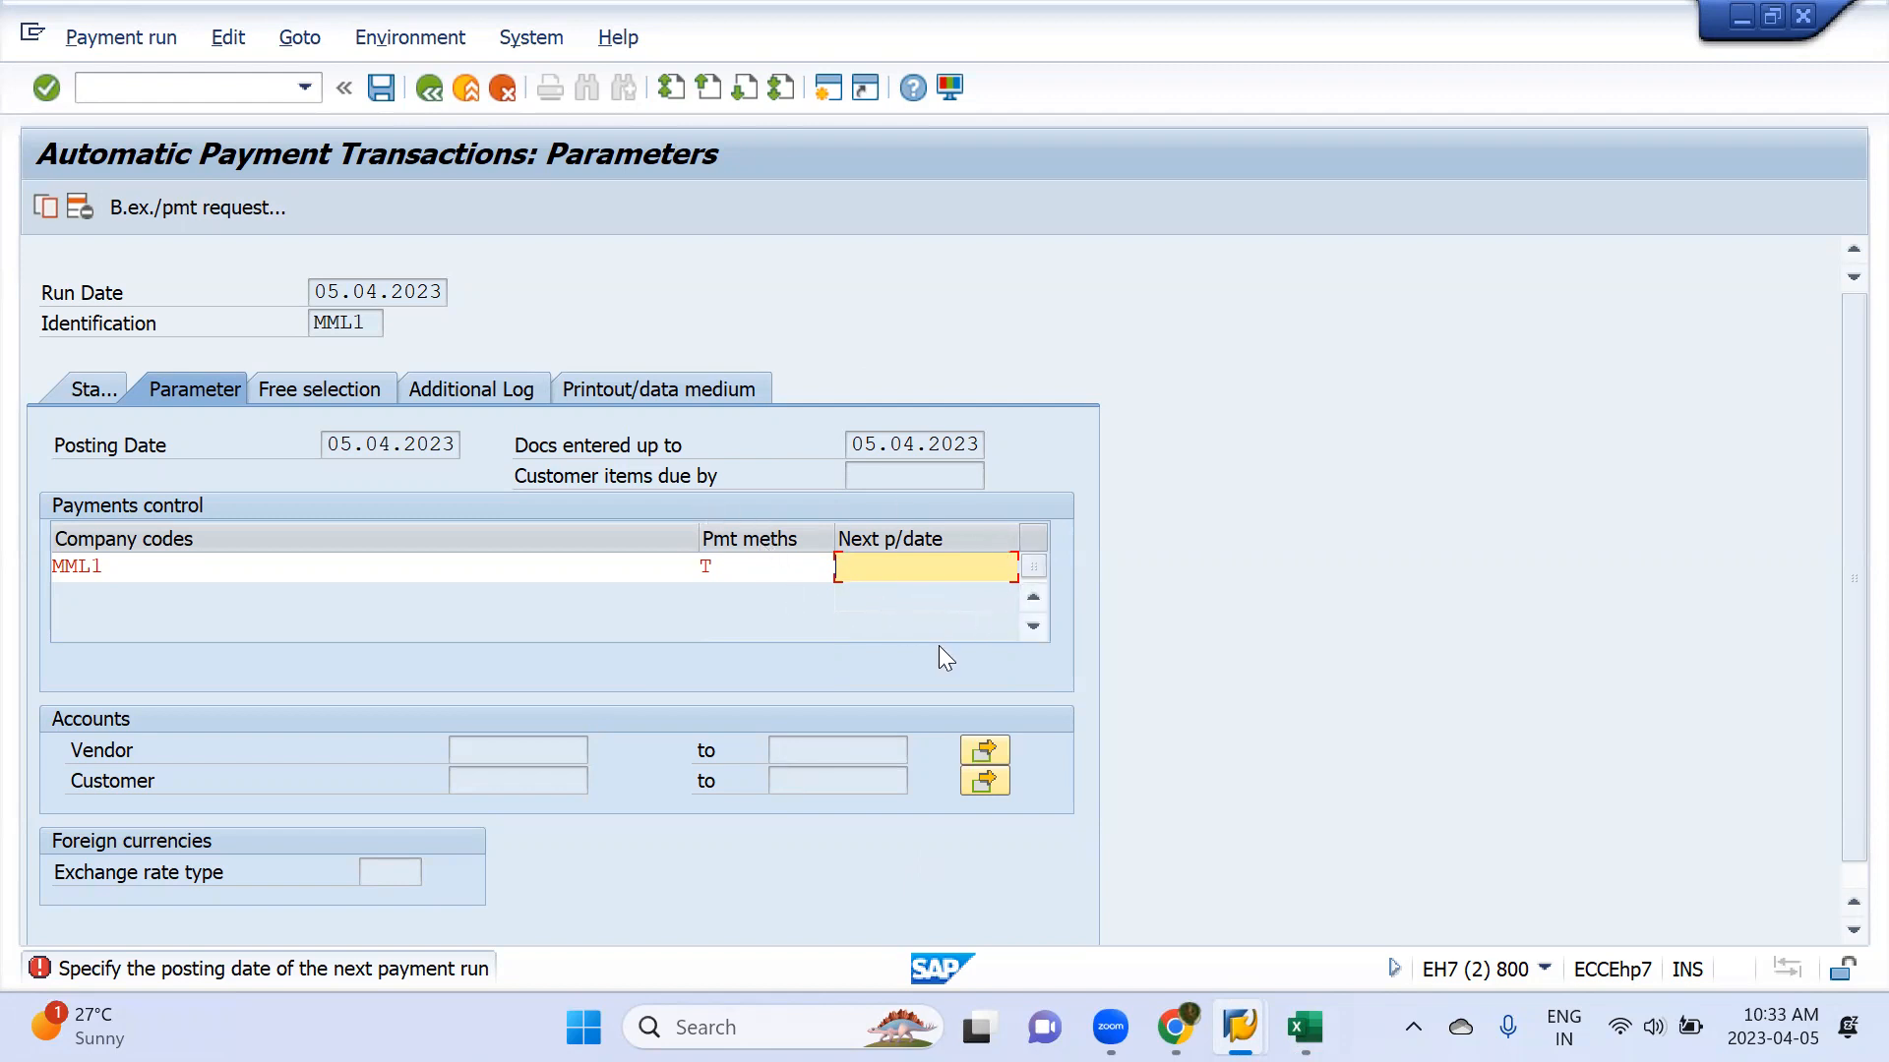
key("alt+Tab")
key("alt+Tab")
key("alt+Tab")
key("alt+Tab")
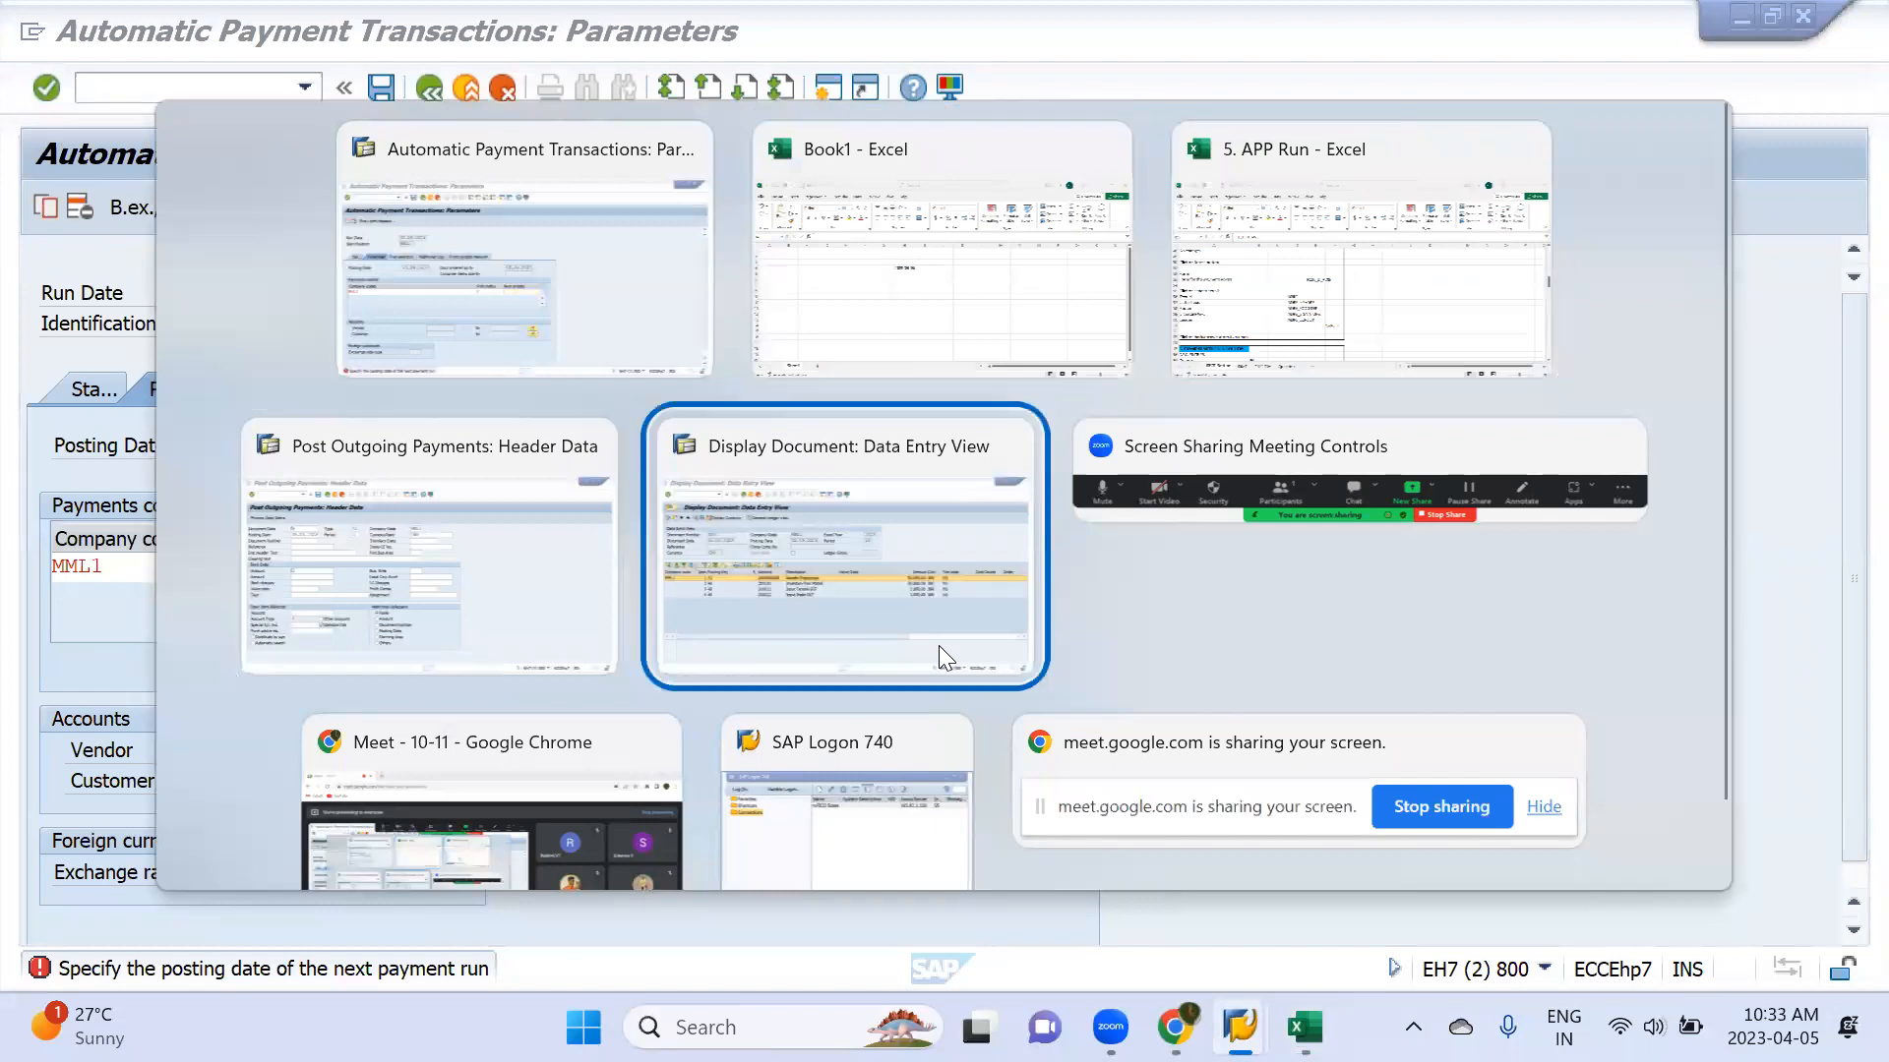
left_click(429, 91)
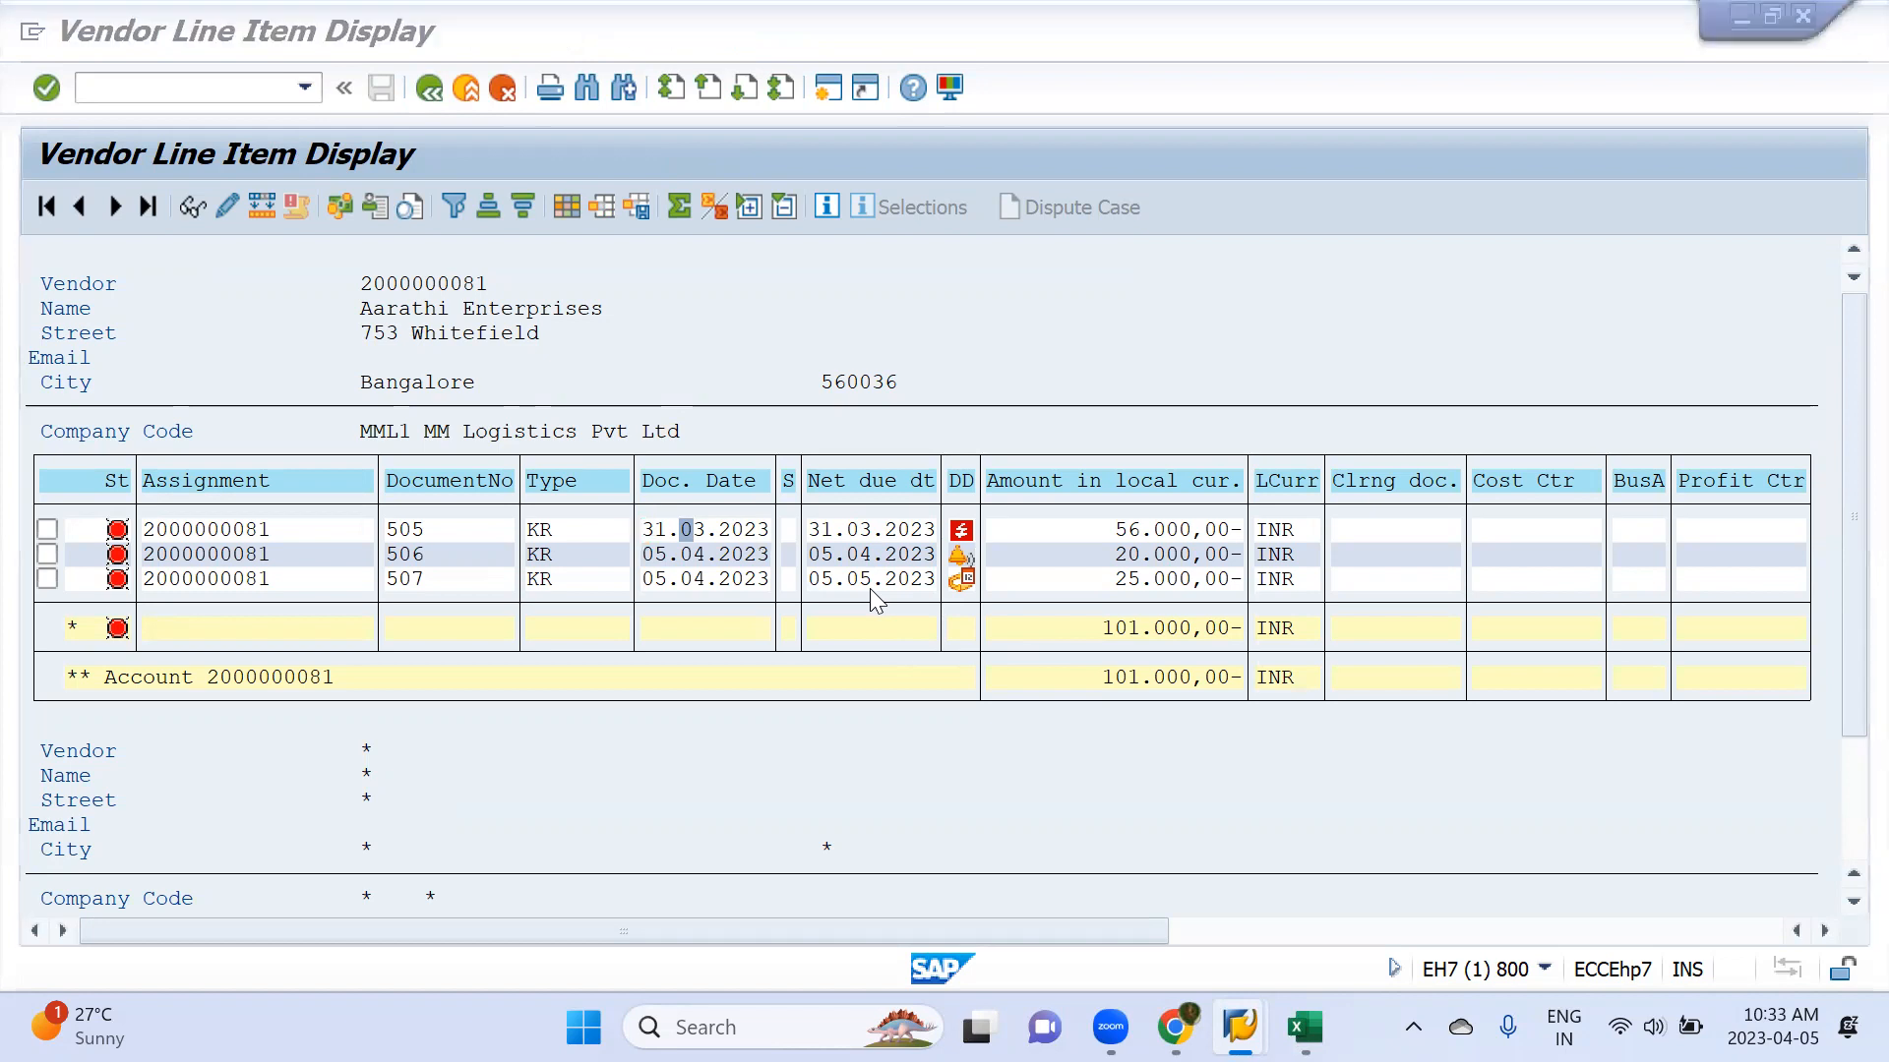
key("alt+Tab")
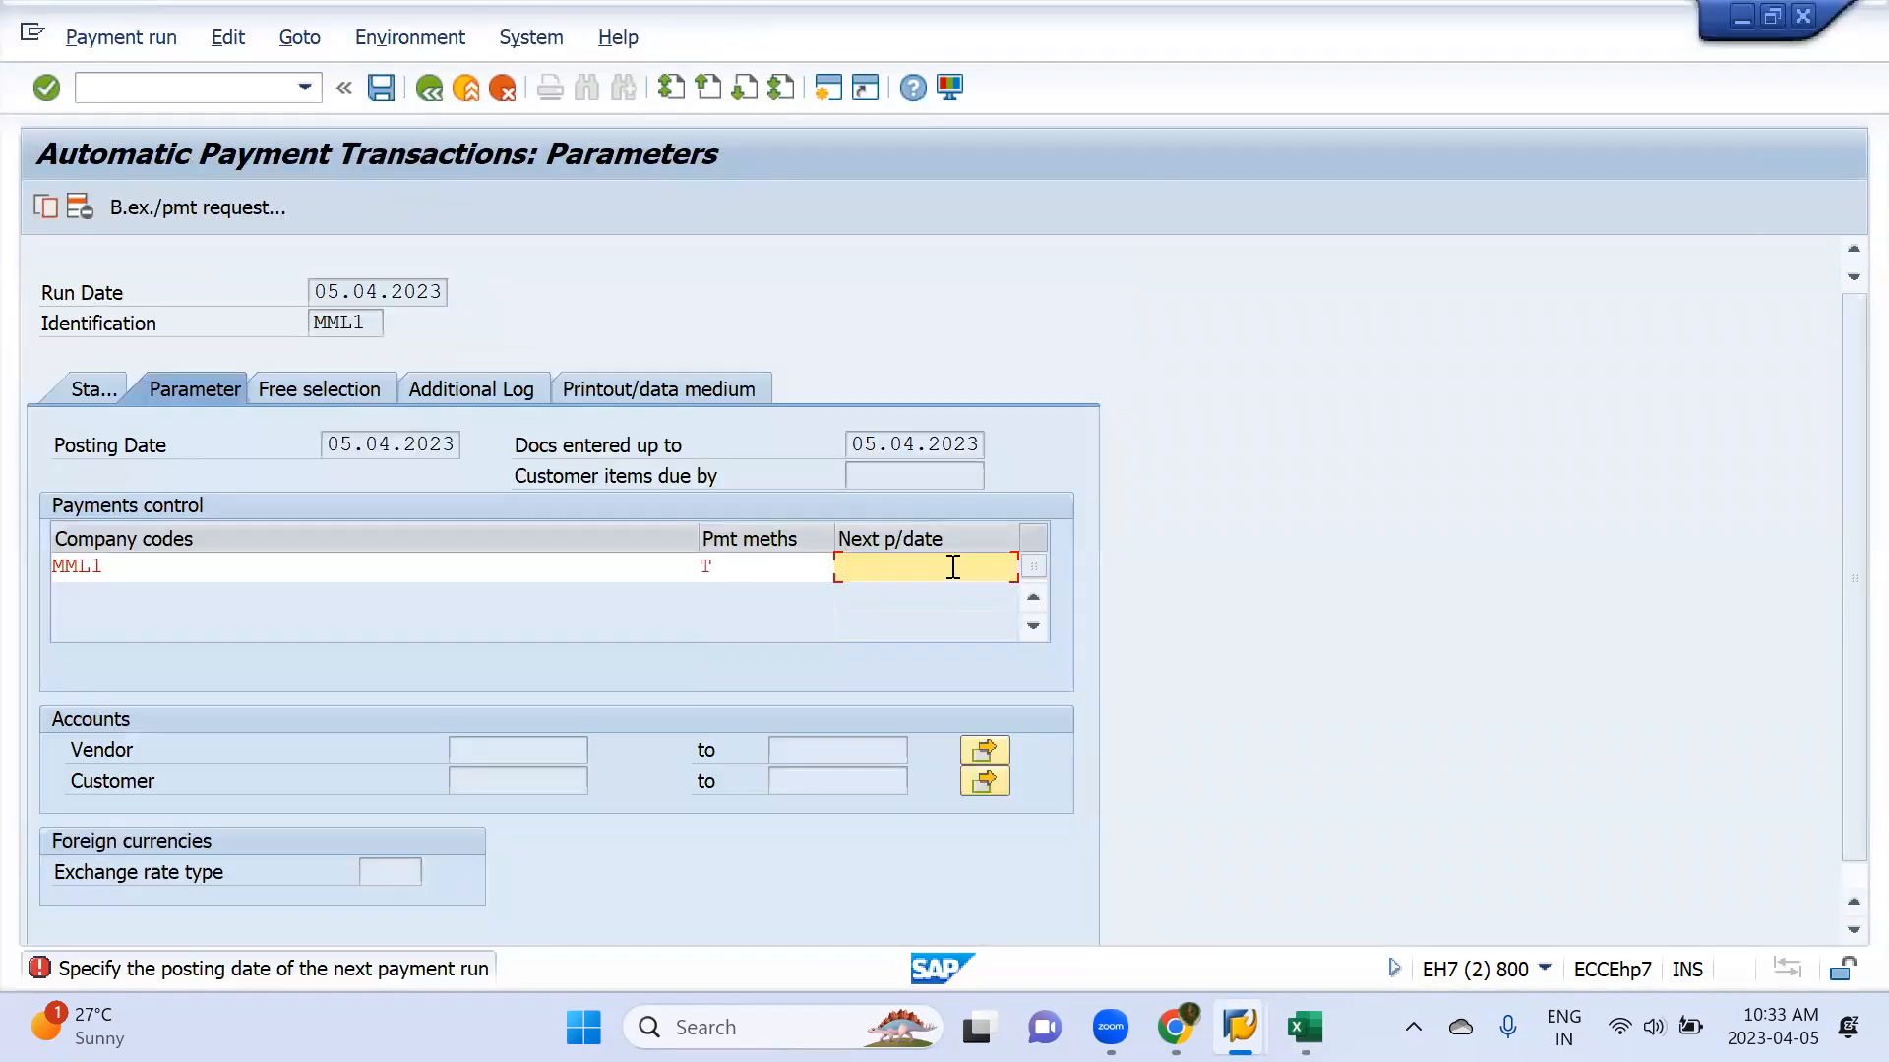
key("alt+Tab")
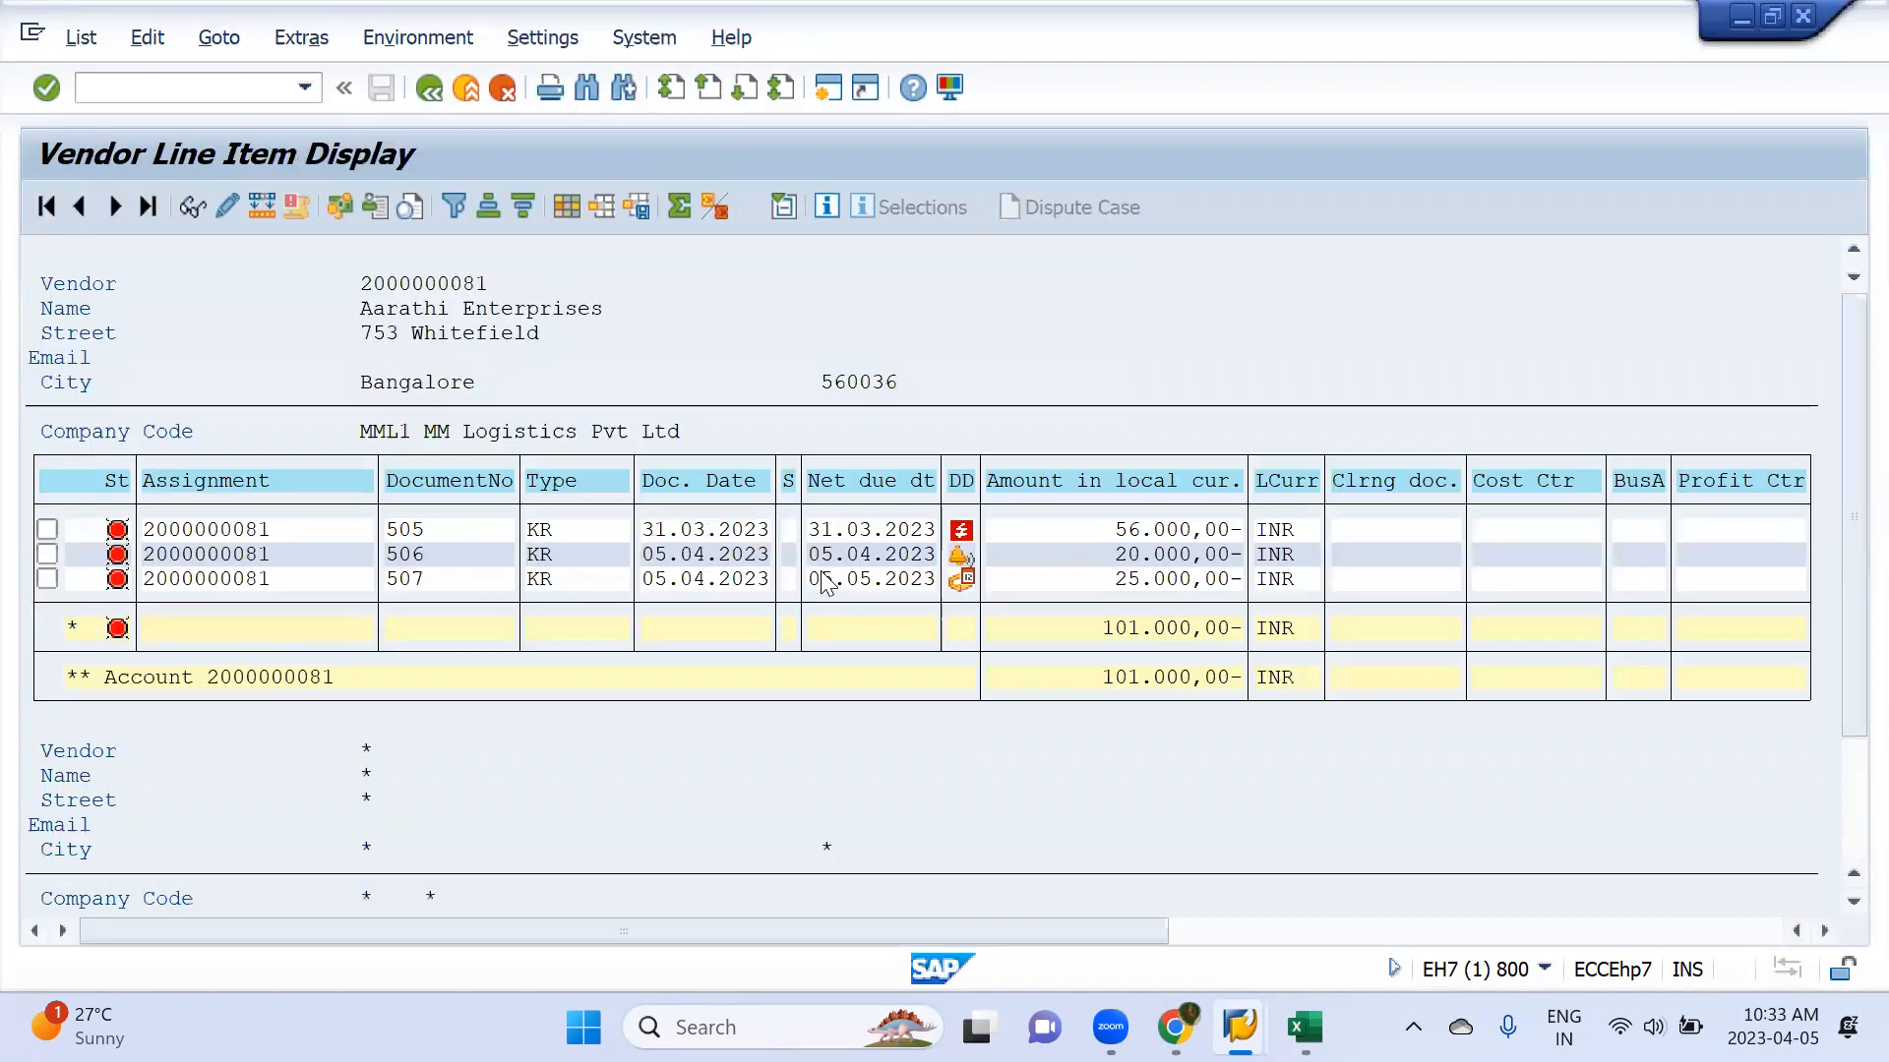
Copy the third vendor invoice's net due date, 05.05.2023, into cell I4 of the Book1 workbook
key("alt+Tab")
key("Tab")
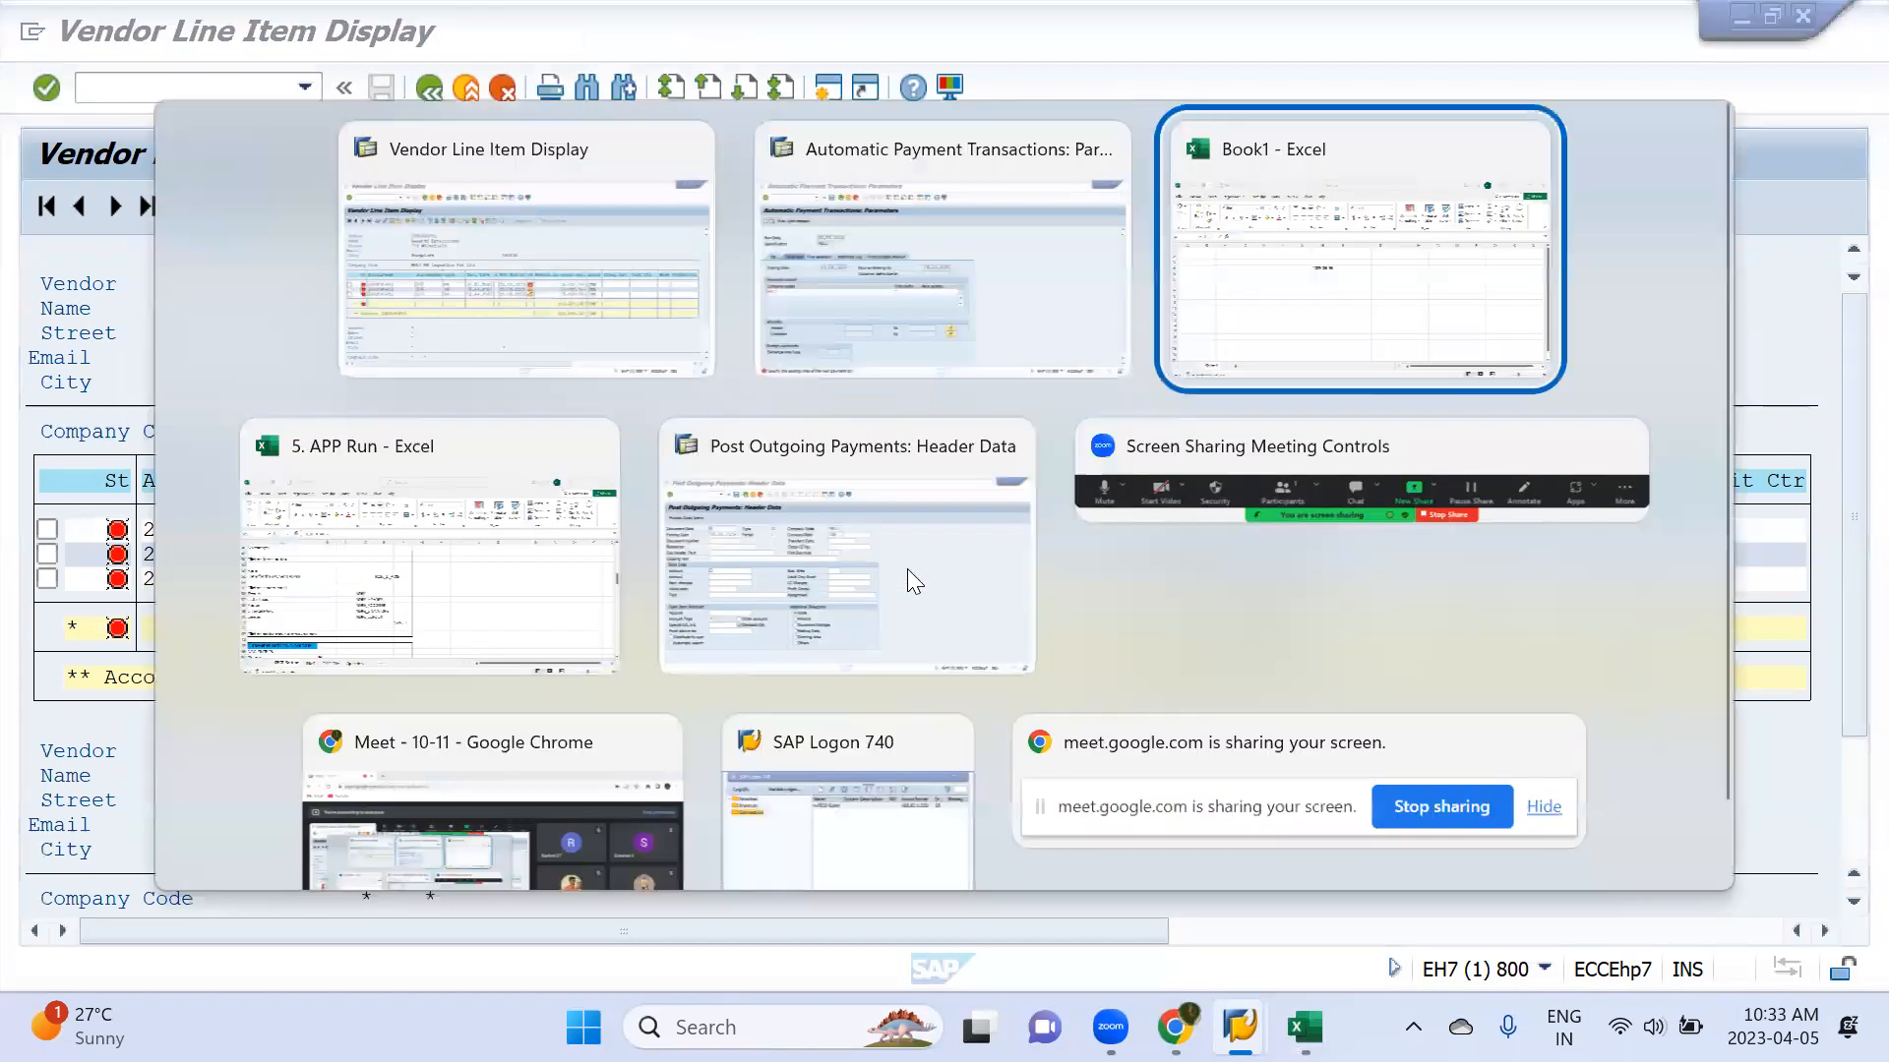
left_click(864, 448)
key("alt+Tab")
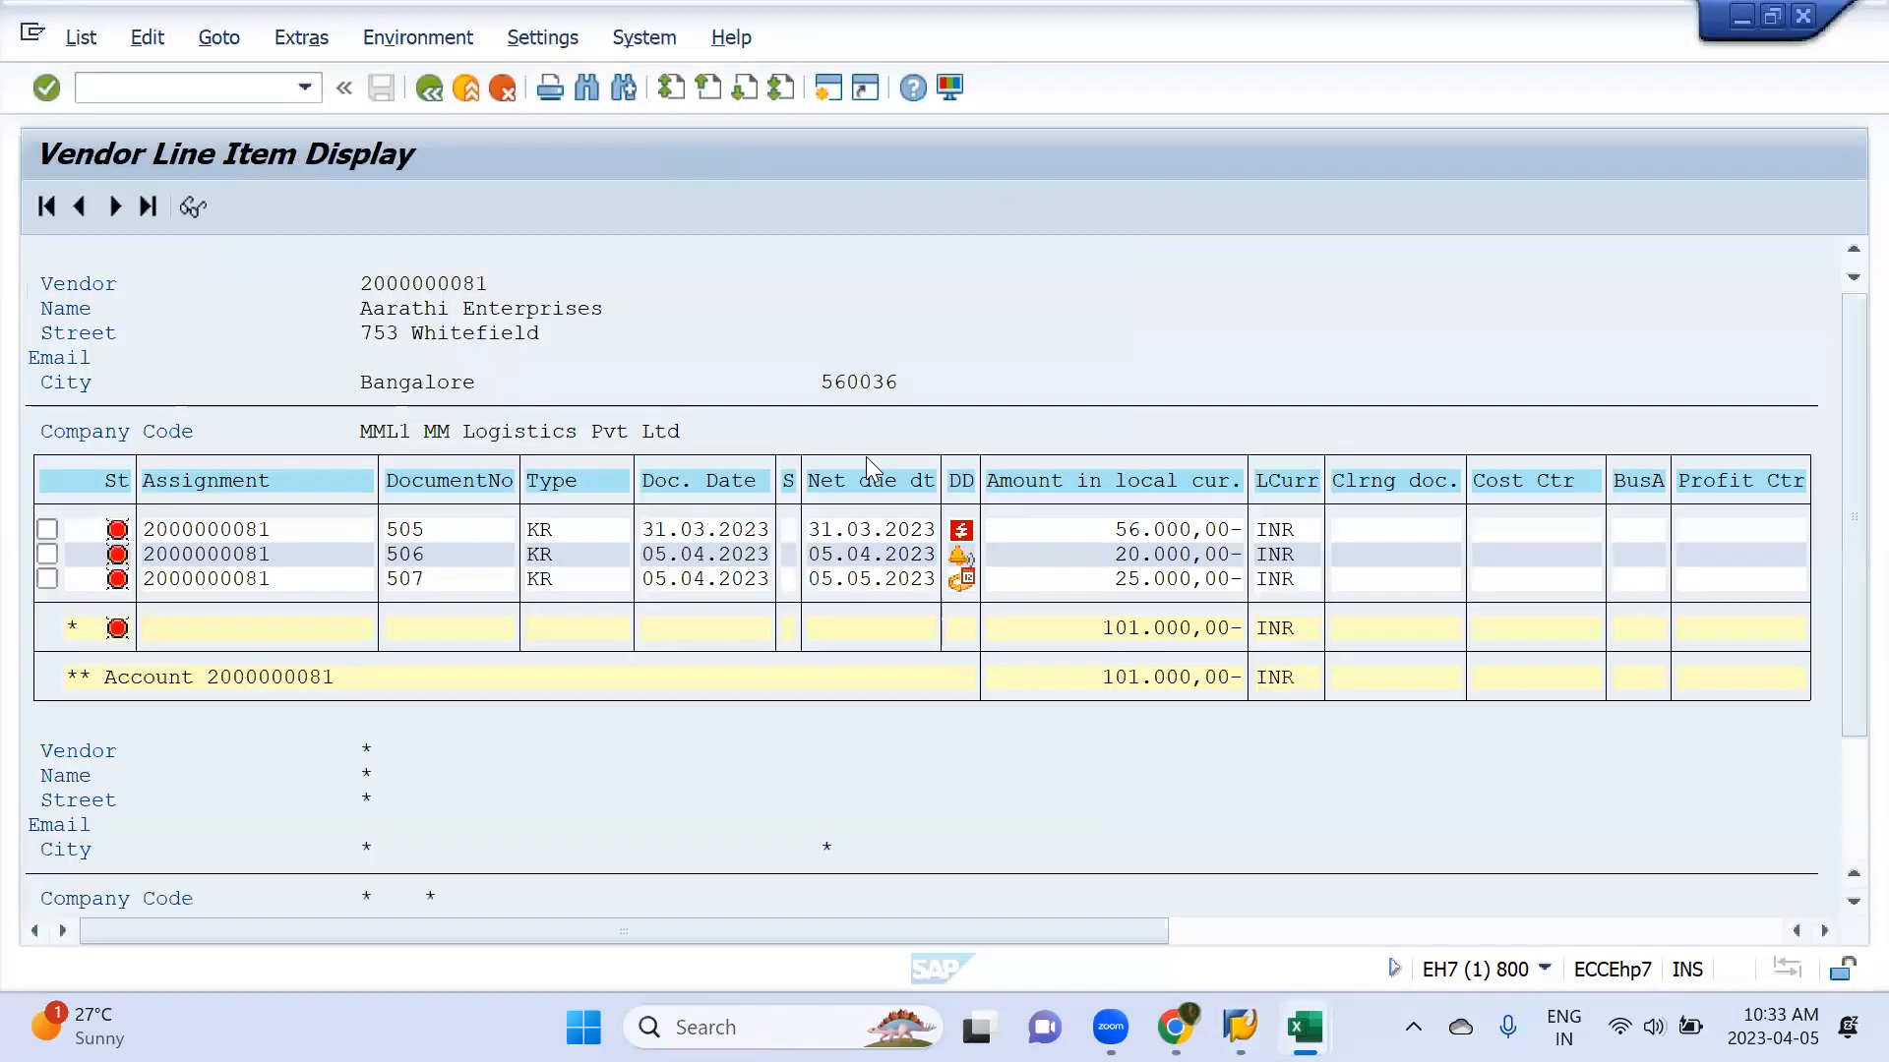
left_click_drag(808, 578, 933, 578)
key("ctrl+c")
key("alt+Tab")
key("ctrl+v")
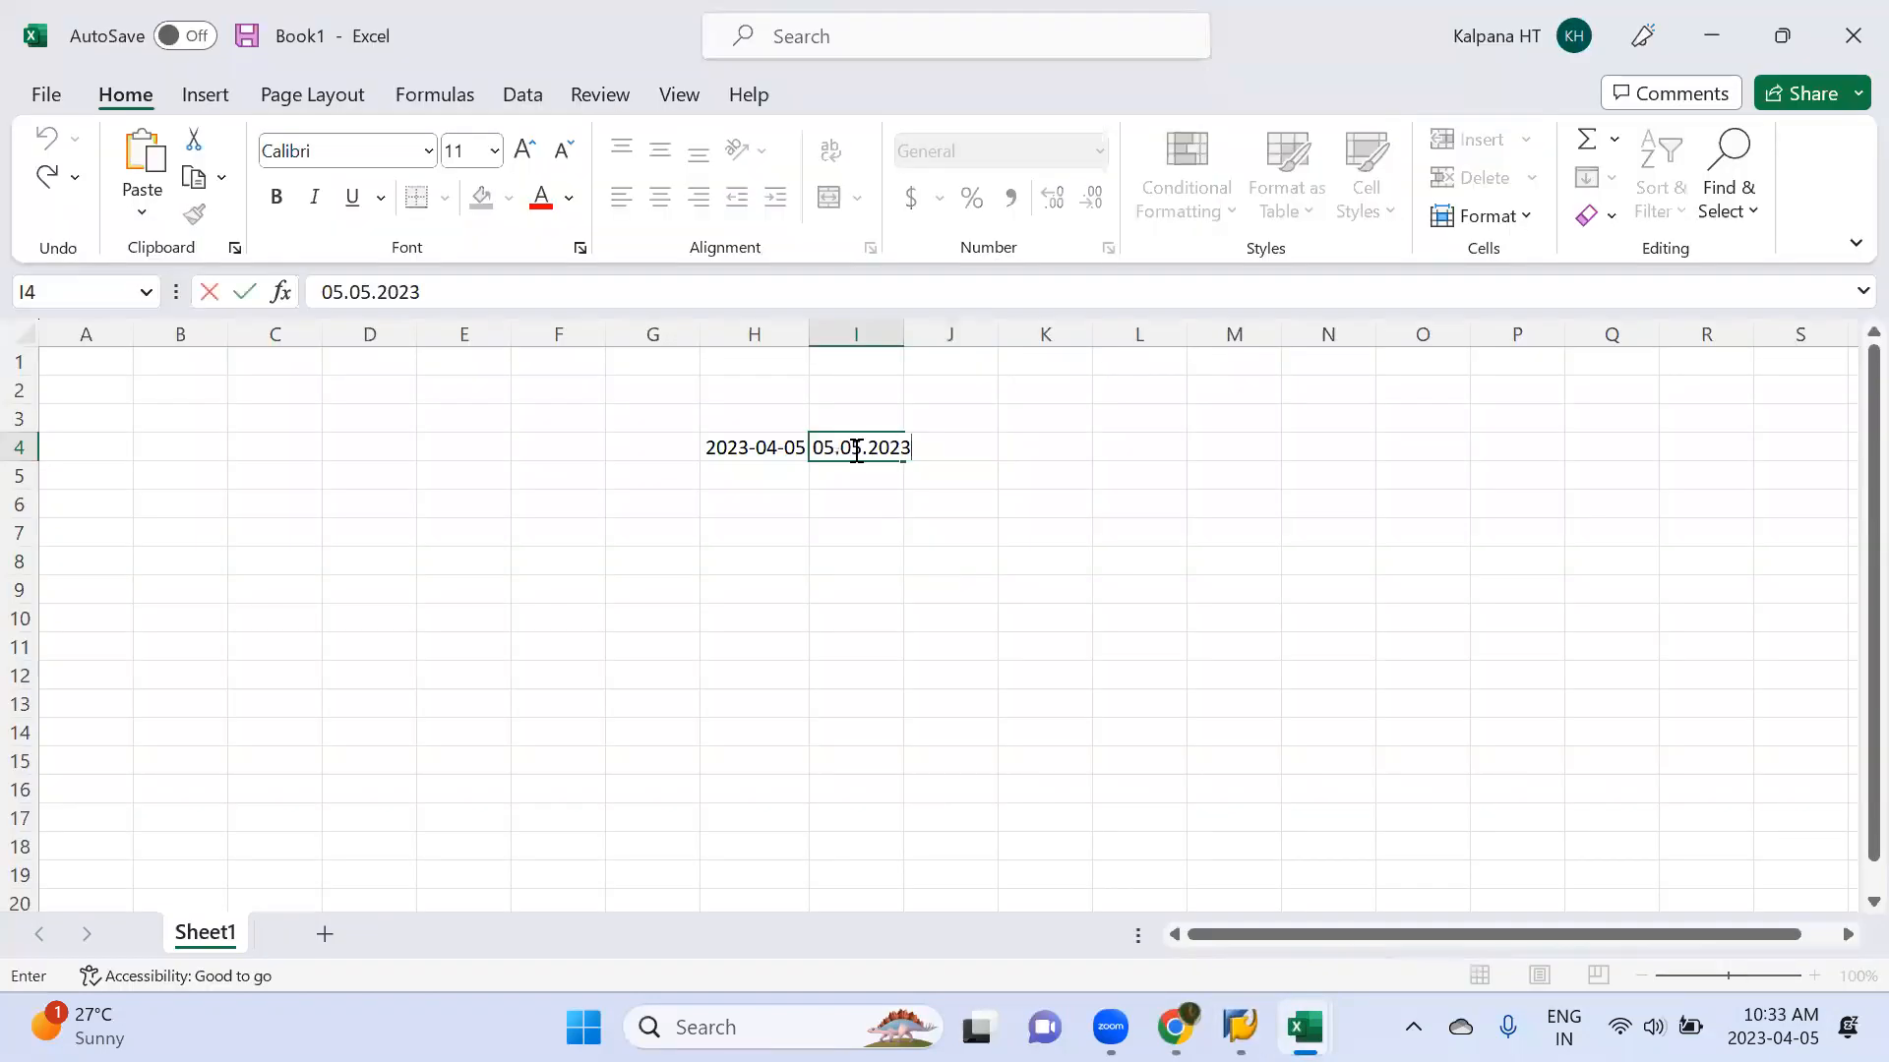
Change the pasted date in cell I4 to 05.06.2023
left_click(861, 449)
key("BackSpace")
type("6")
key("Return")
left_click(866, 449)
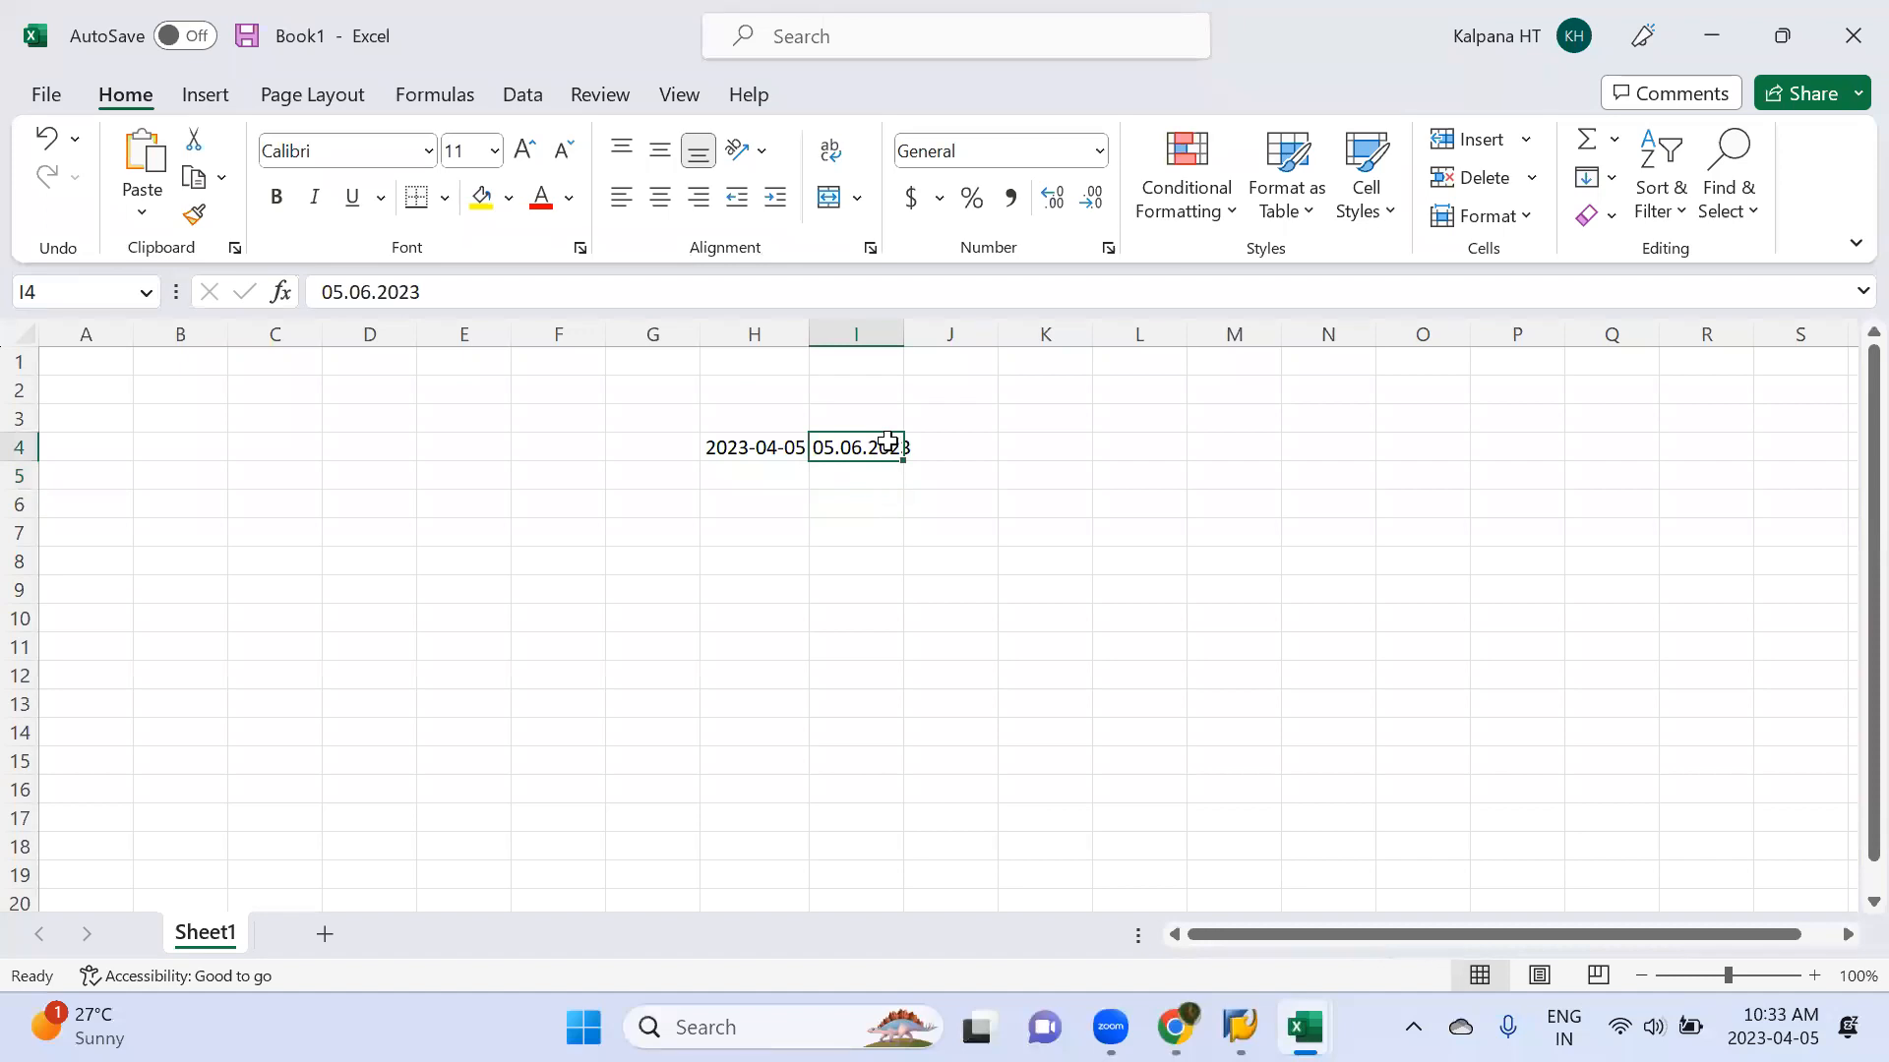
Review the vendor's invoice due dates in SAP against the payment run's next payment date entry
key("alt+Tab")
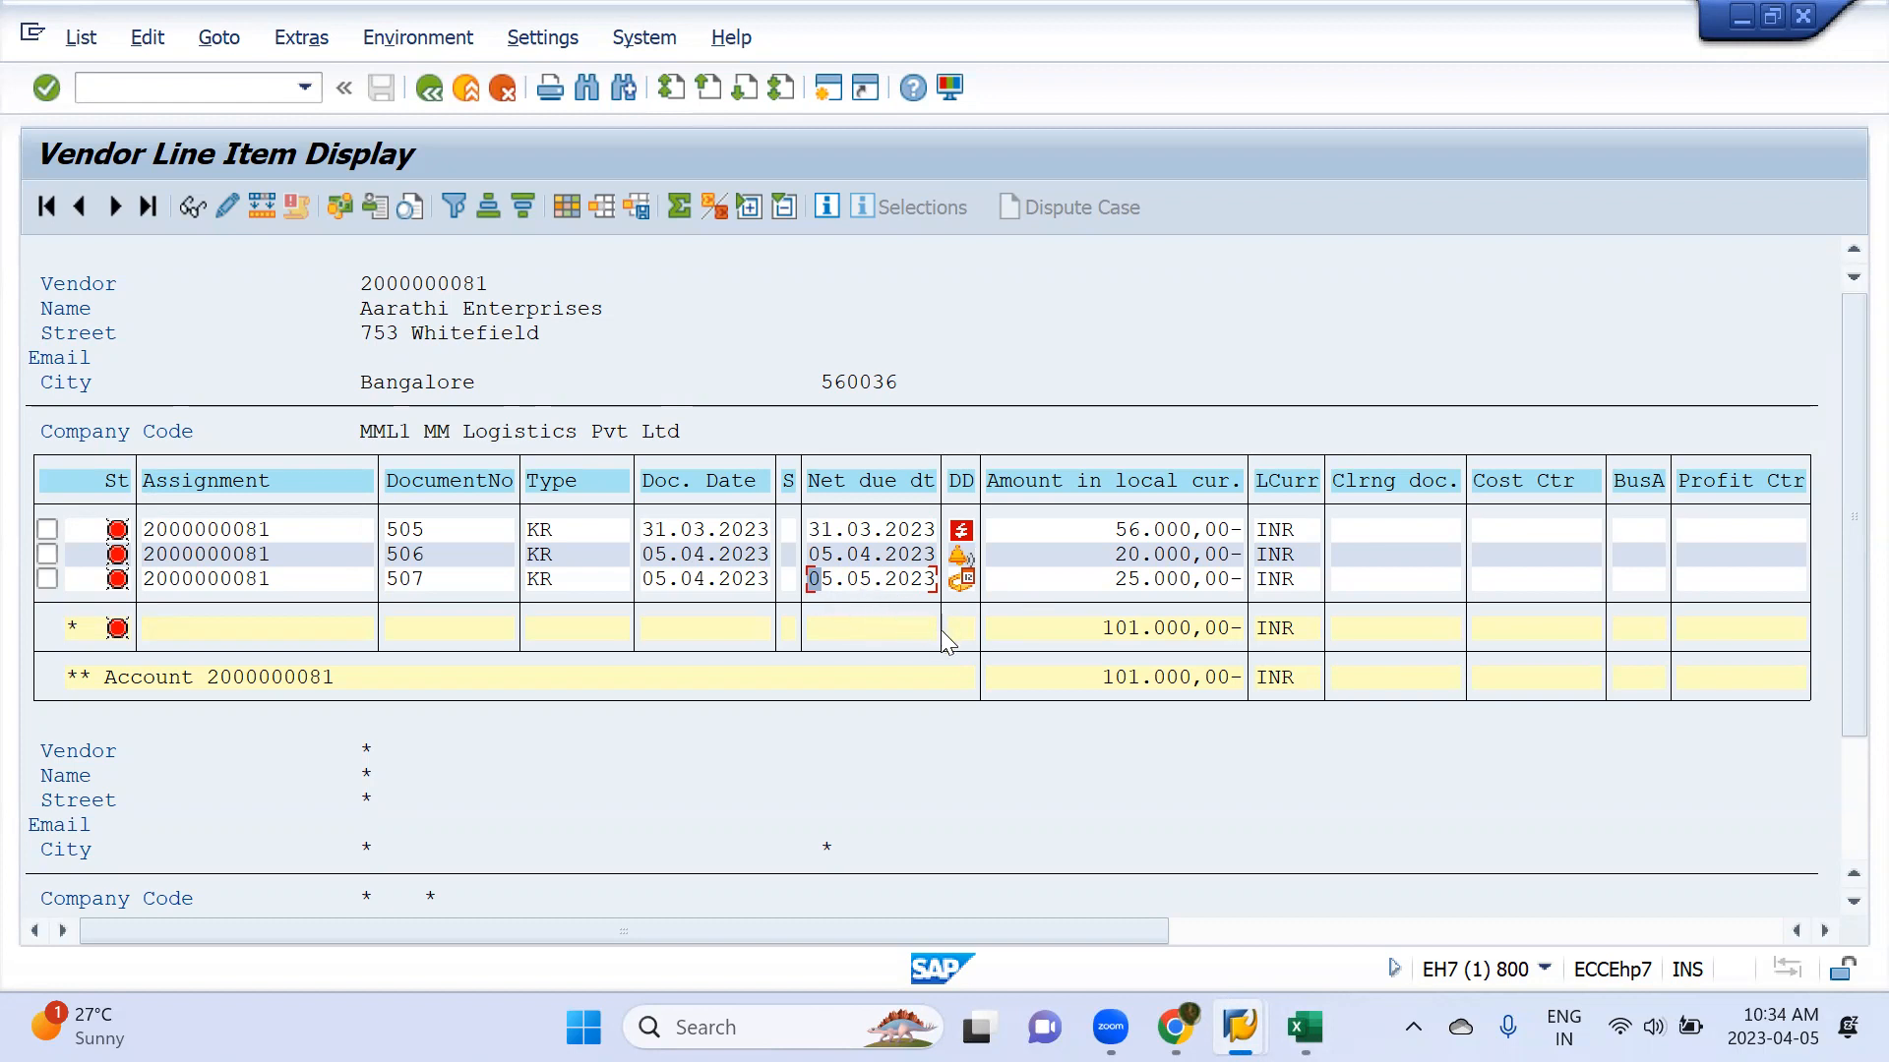
key("alt+Tab")
key("alt+Tab")
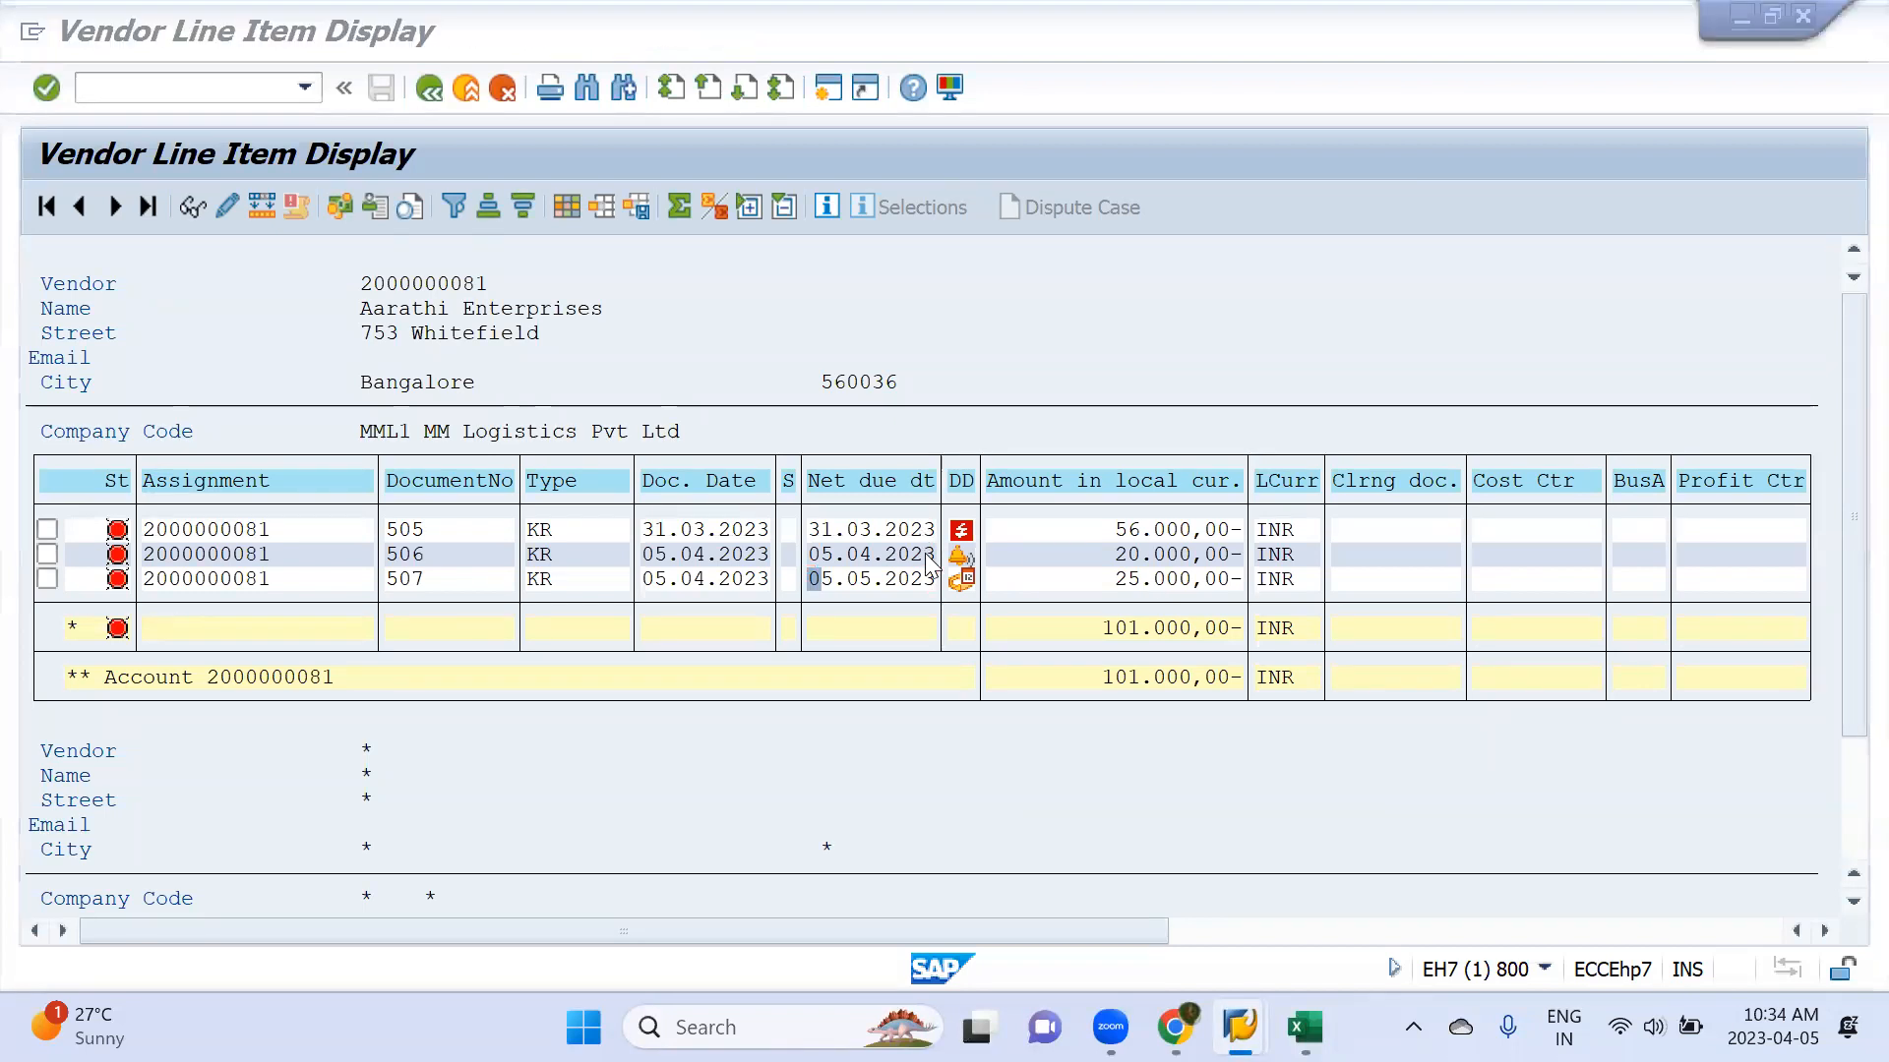
key("alt+Tab")
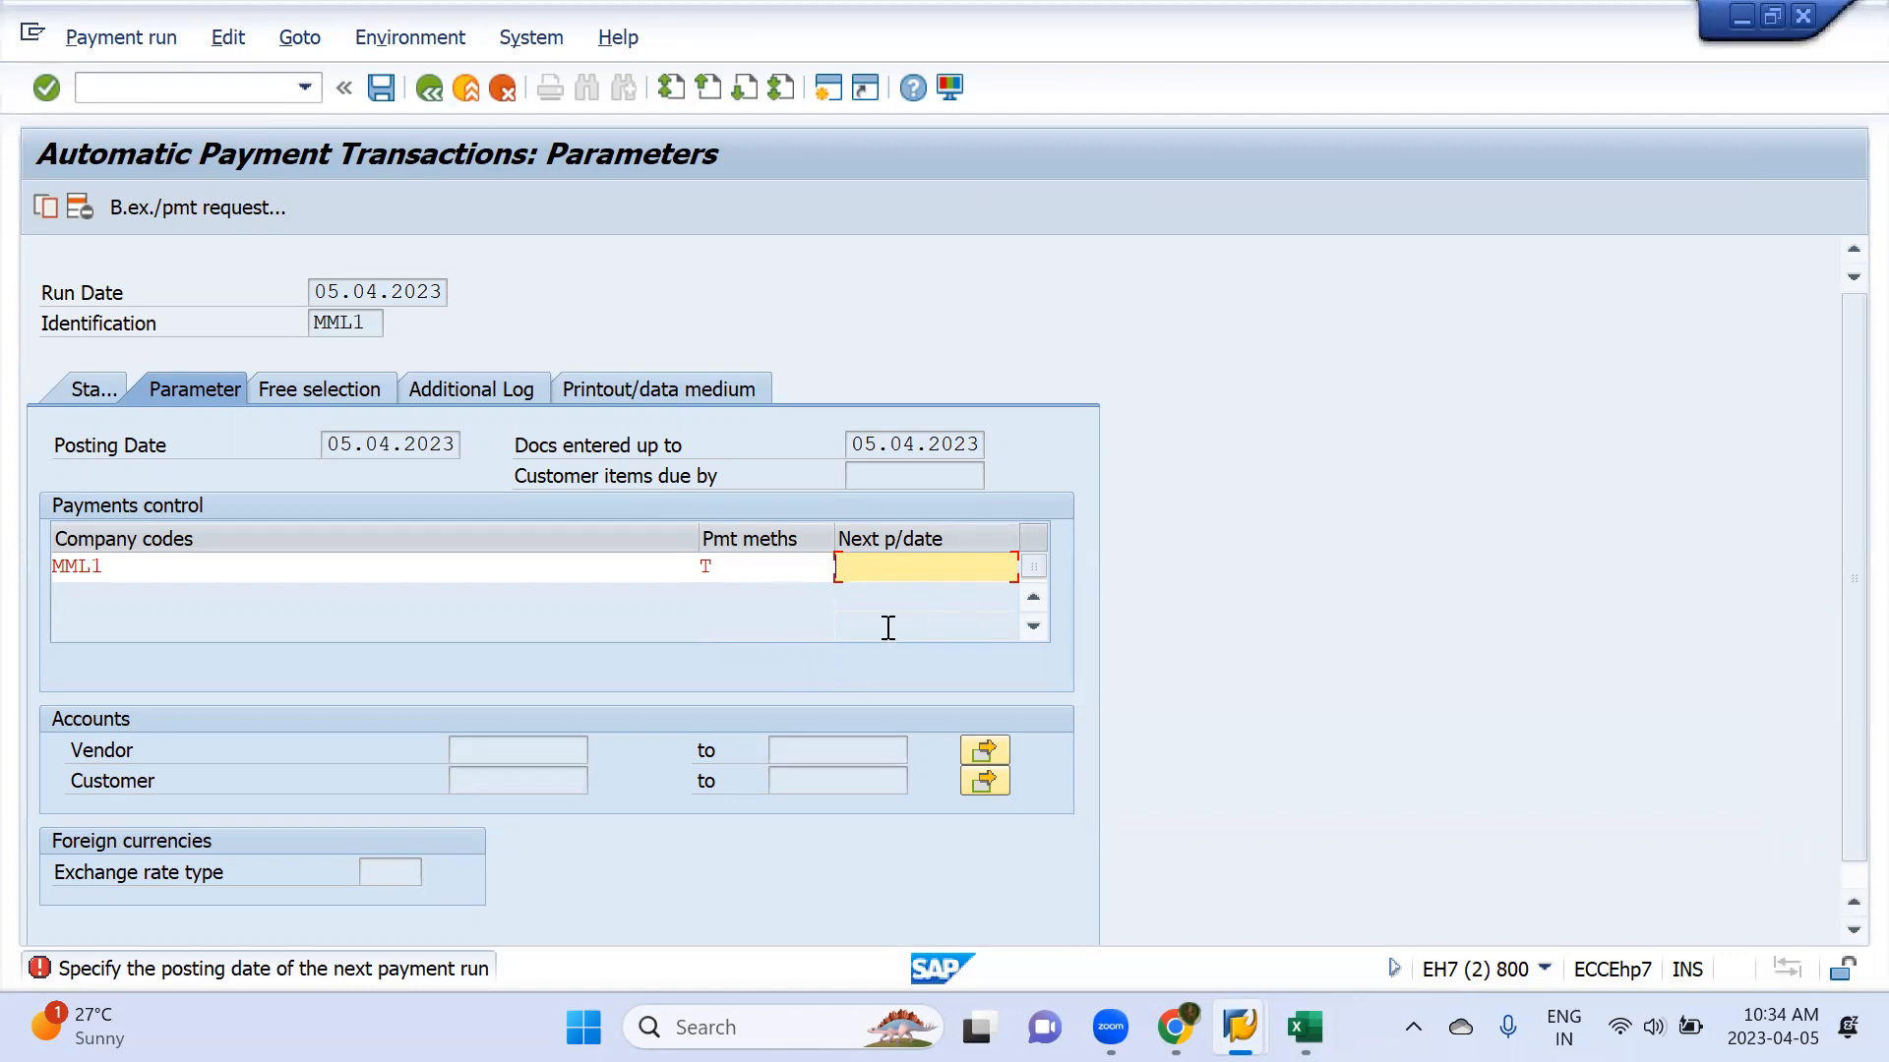
key("alt+Tab")
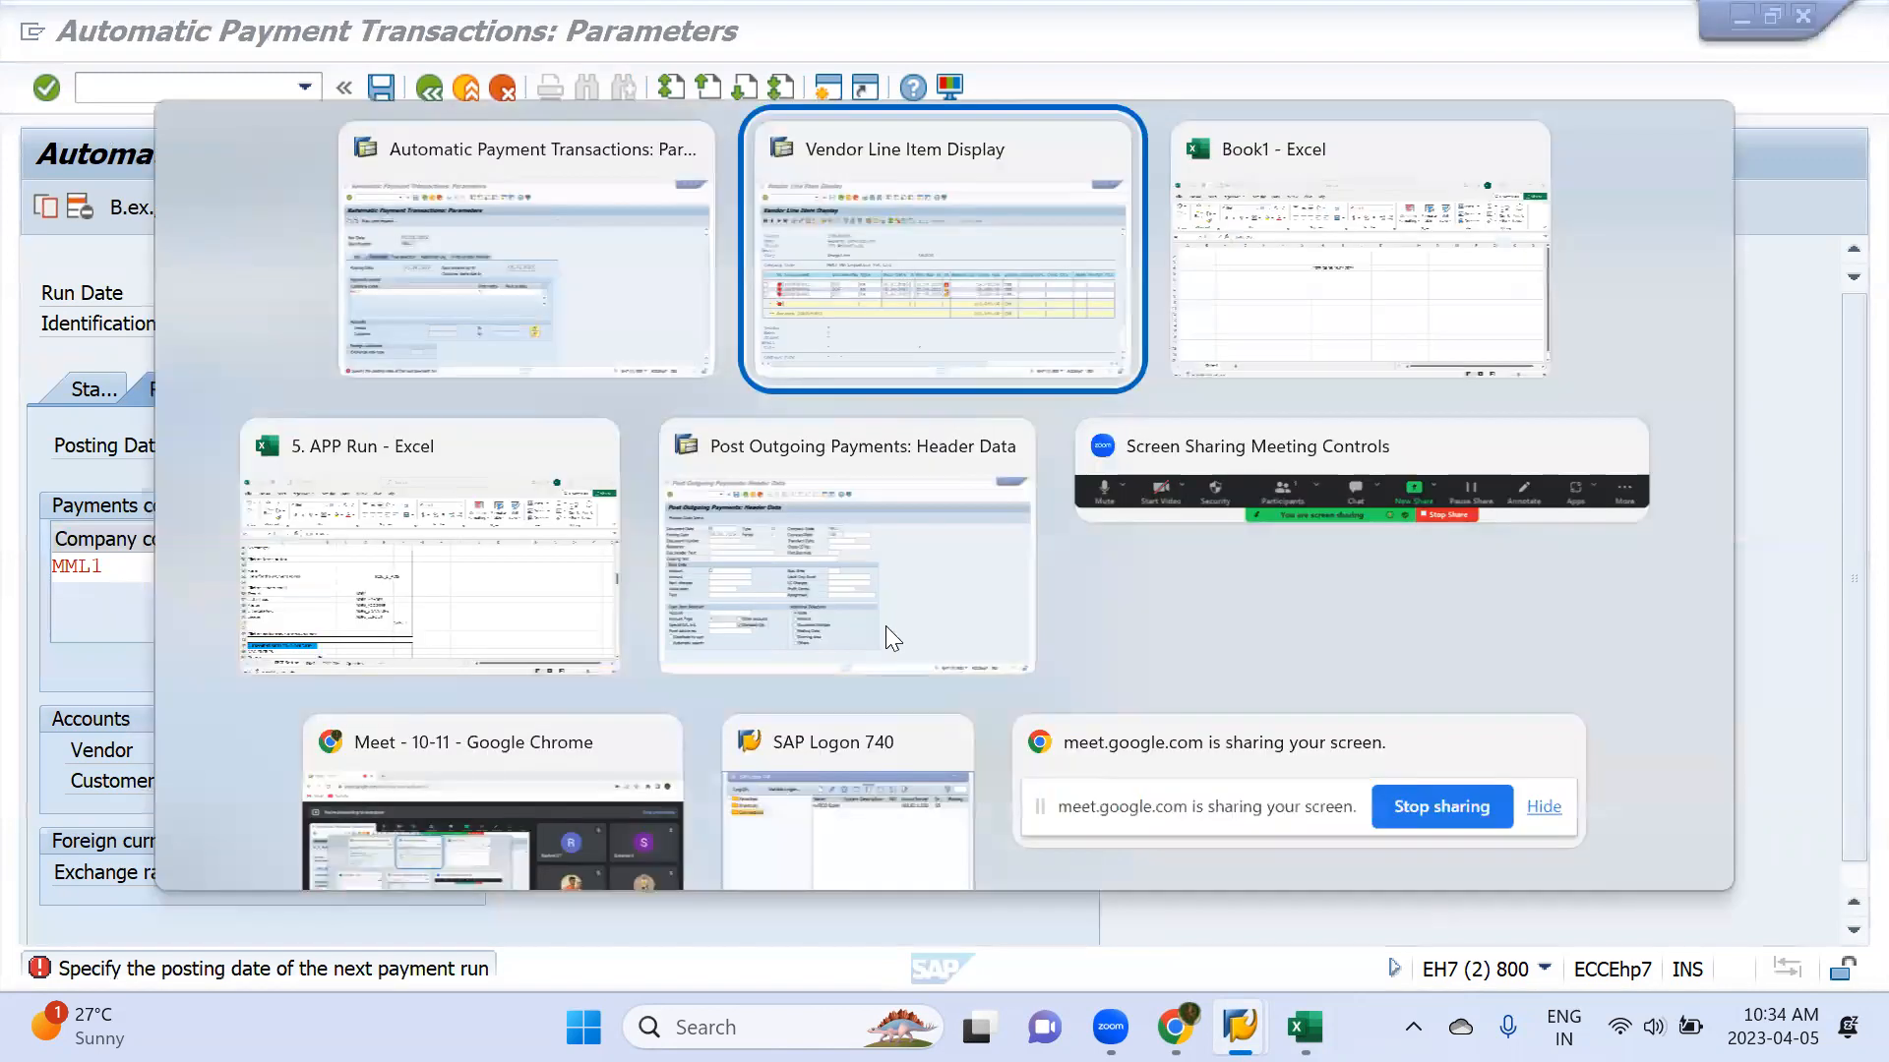
key("alt+Tab")
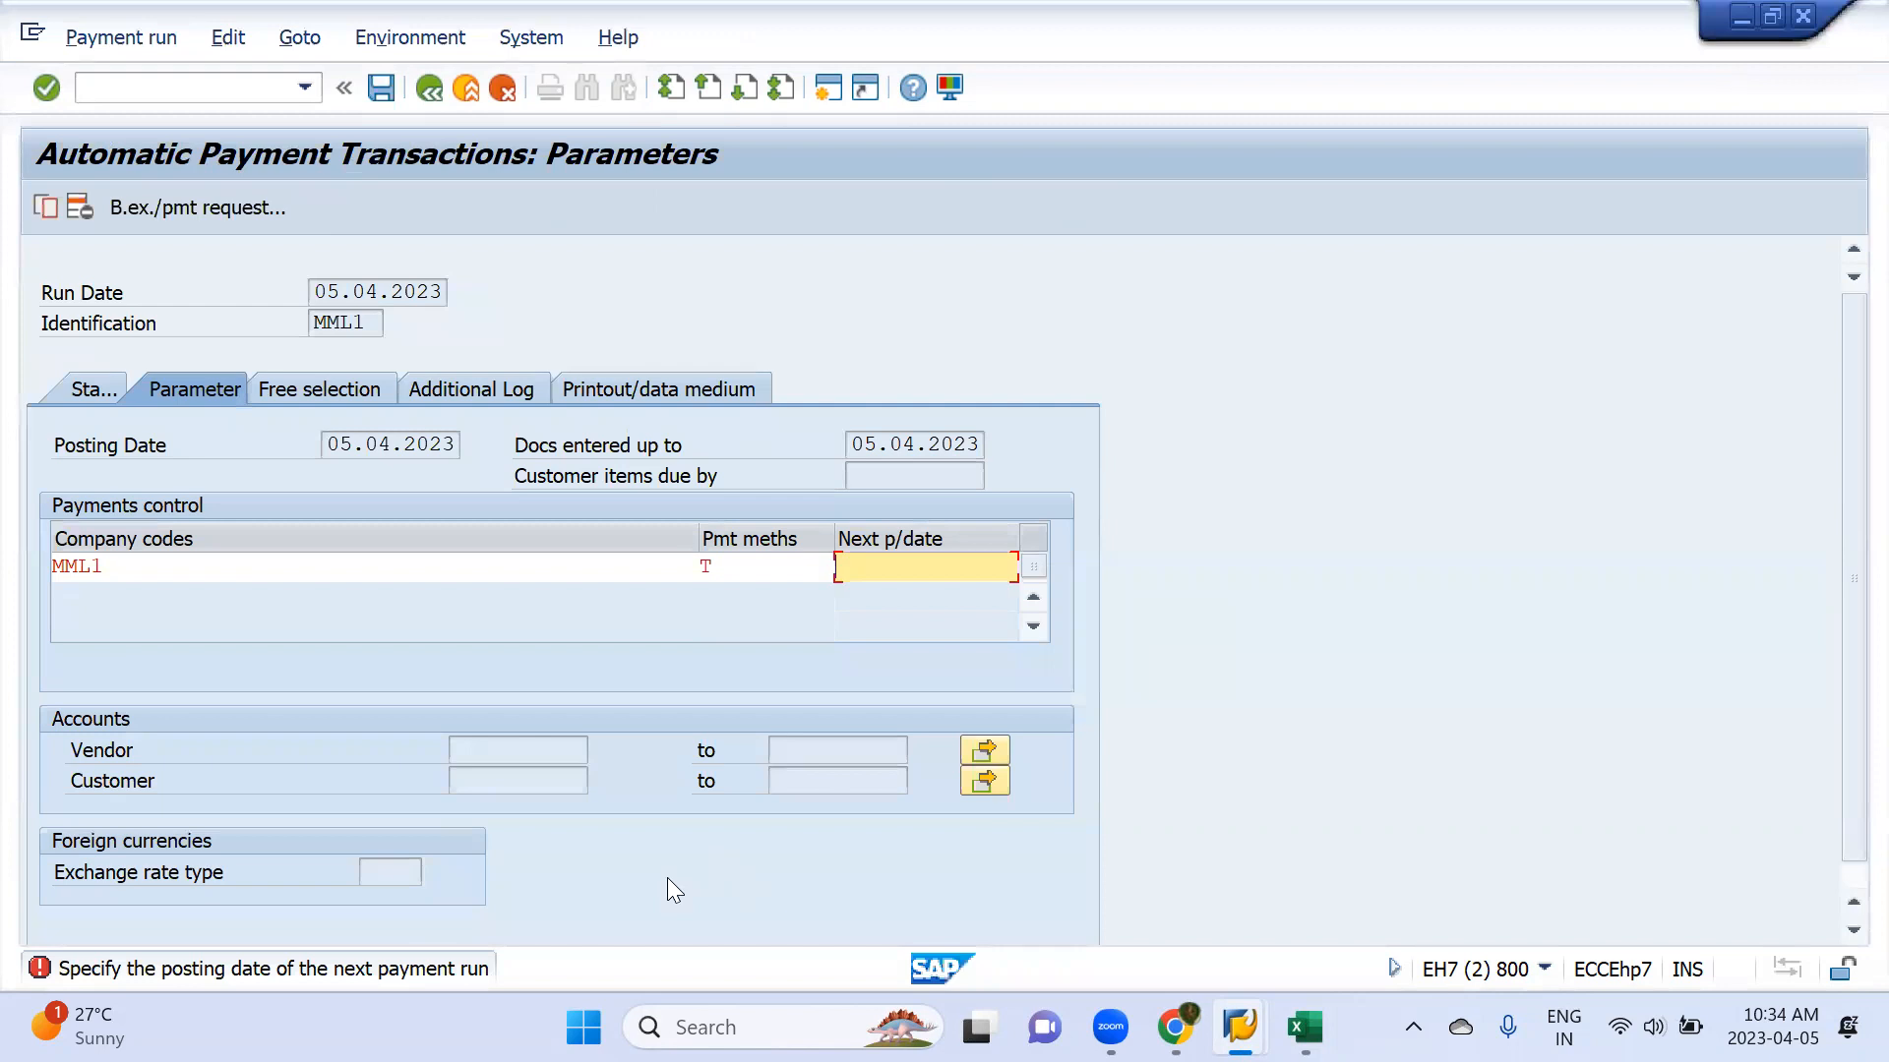
Switch to the Book1 workbook in Excel and clear the date in cell I4
key("alt+Tab")
key("alt+Tab")
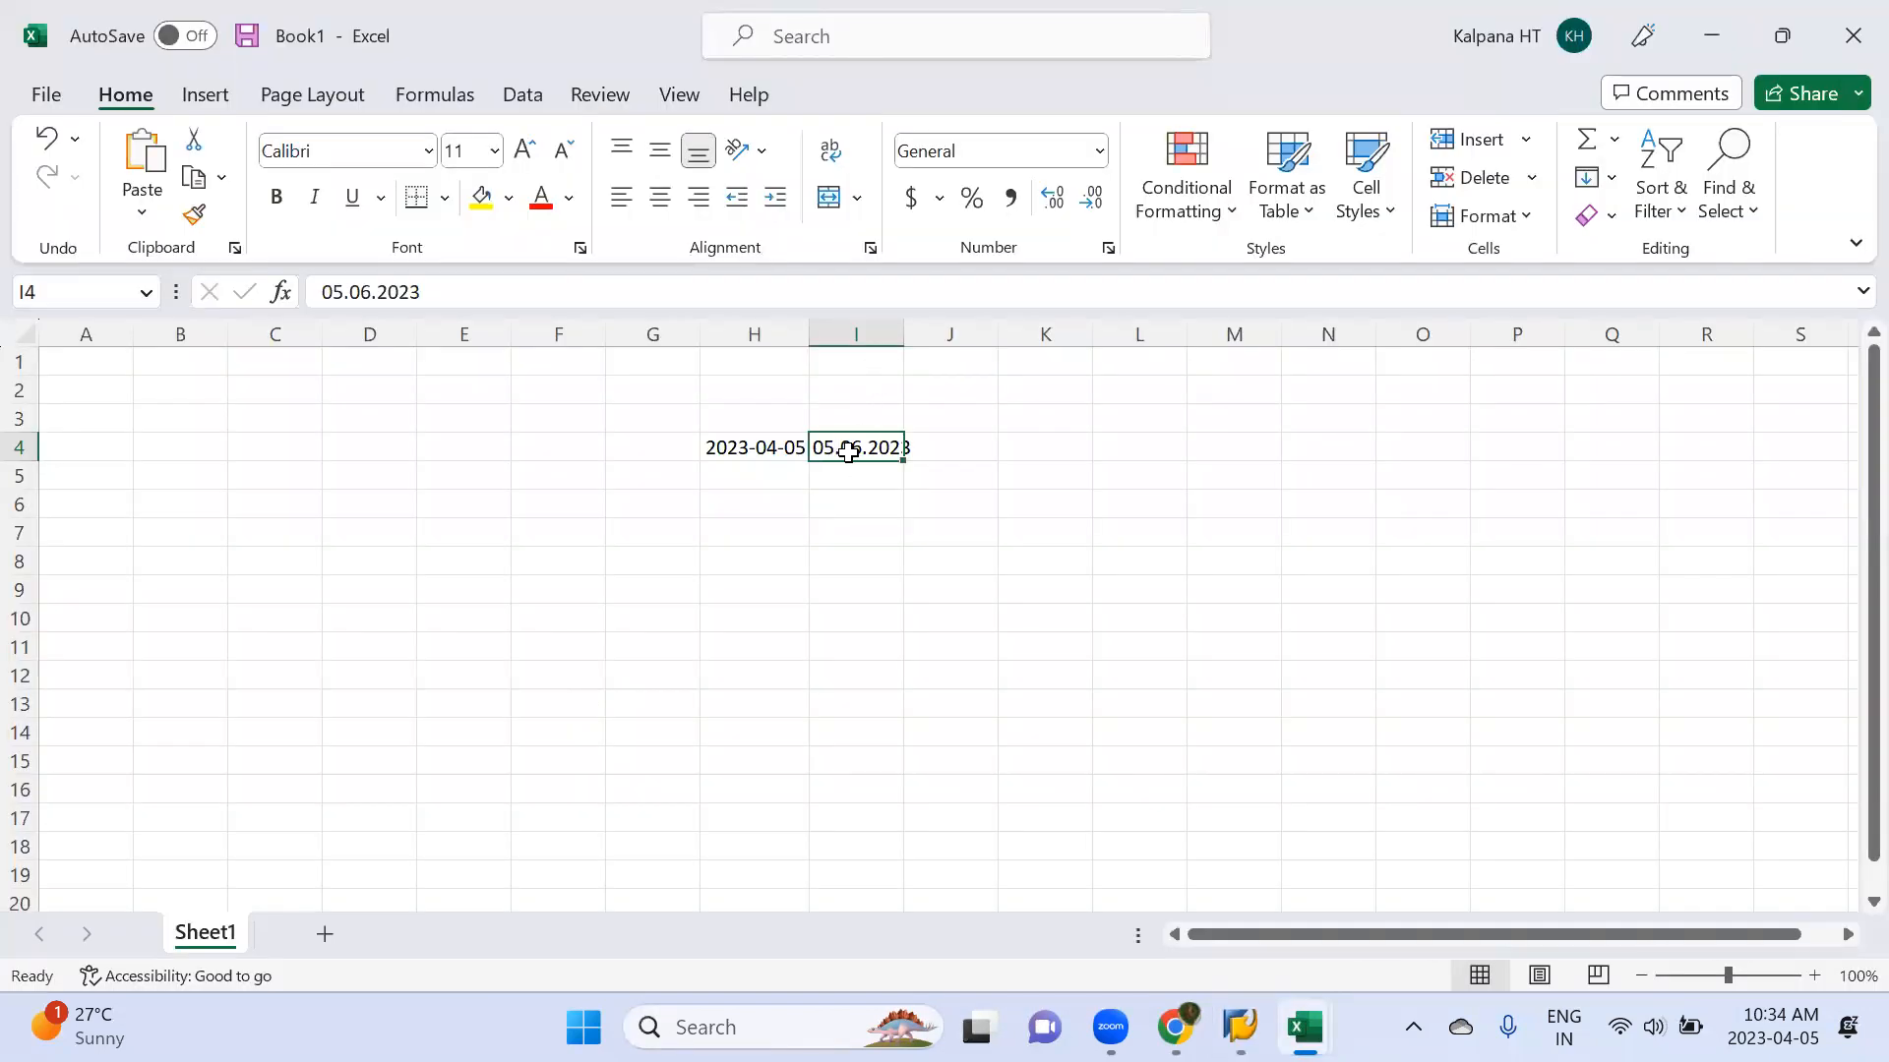
key("Delete")
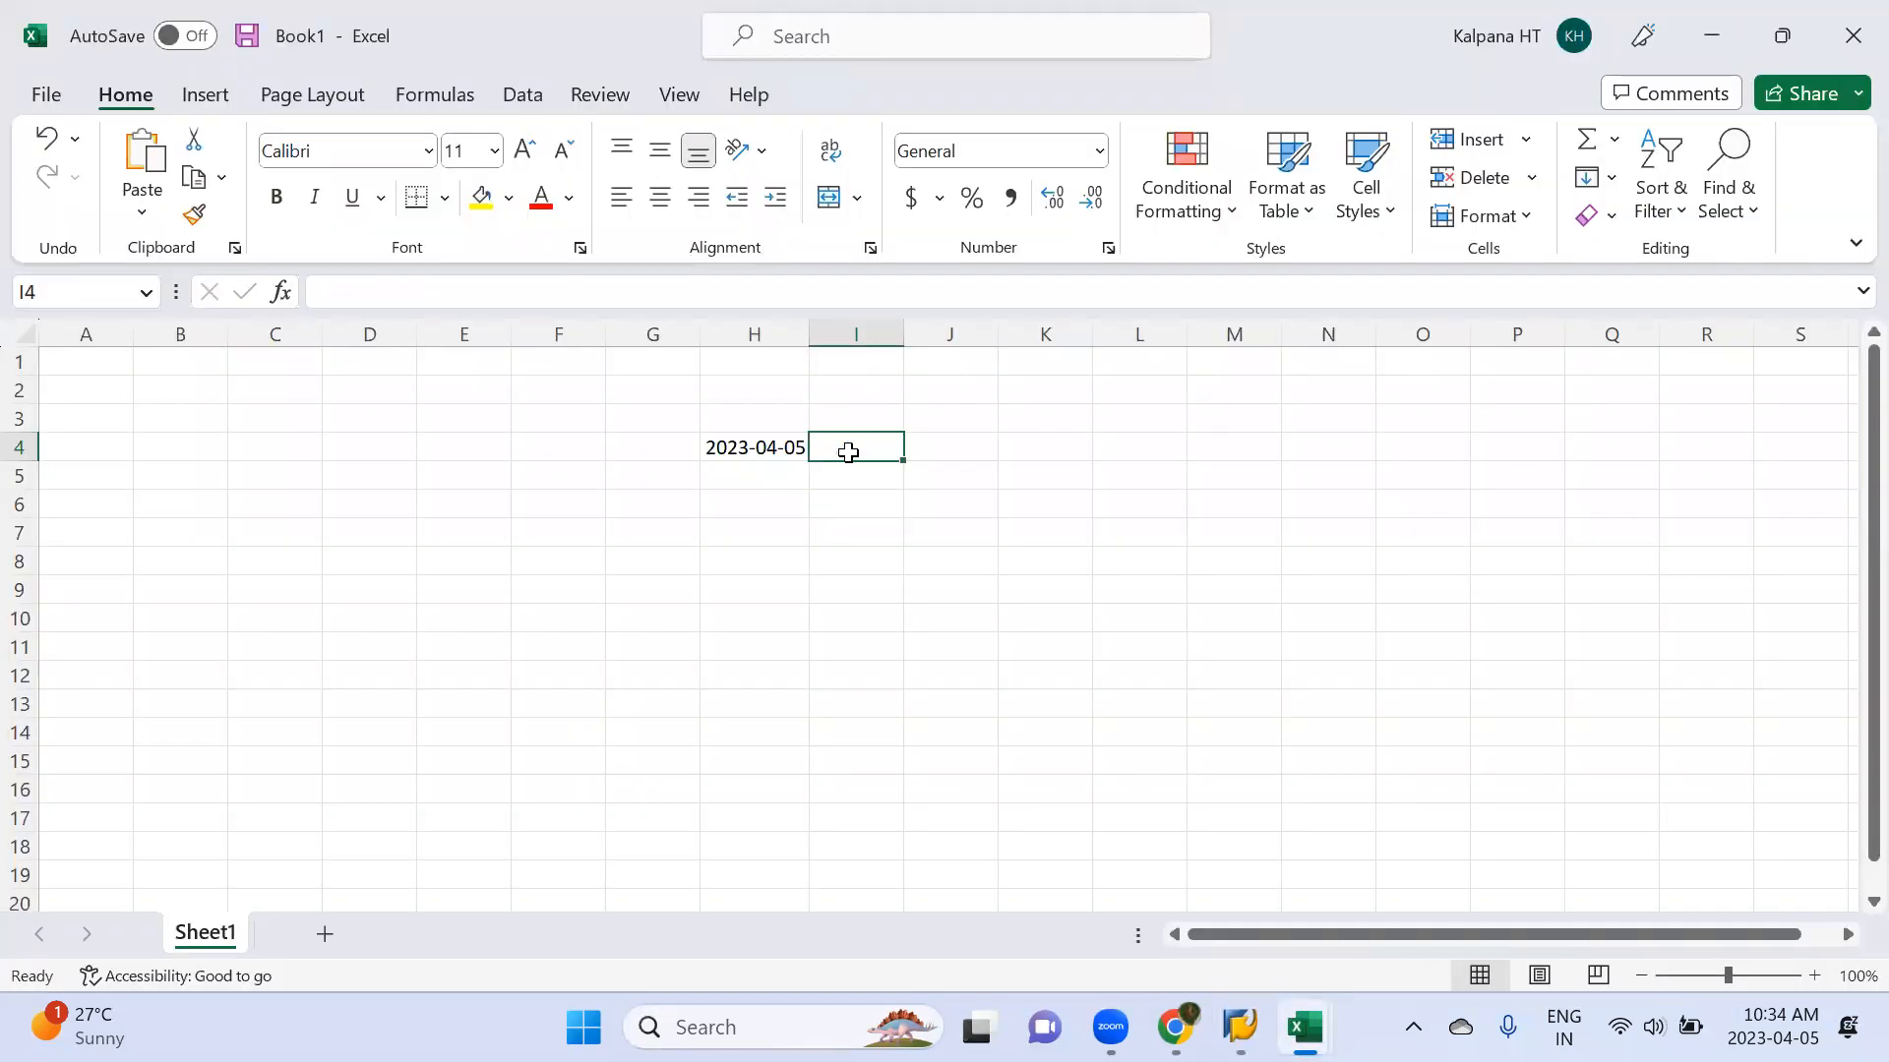
Enter the example invoice amounts 5000, 3000, 7000, 9000 and 10000 in cells K5 to K9
left_click(1033, 469)
type("5000")
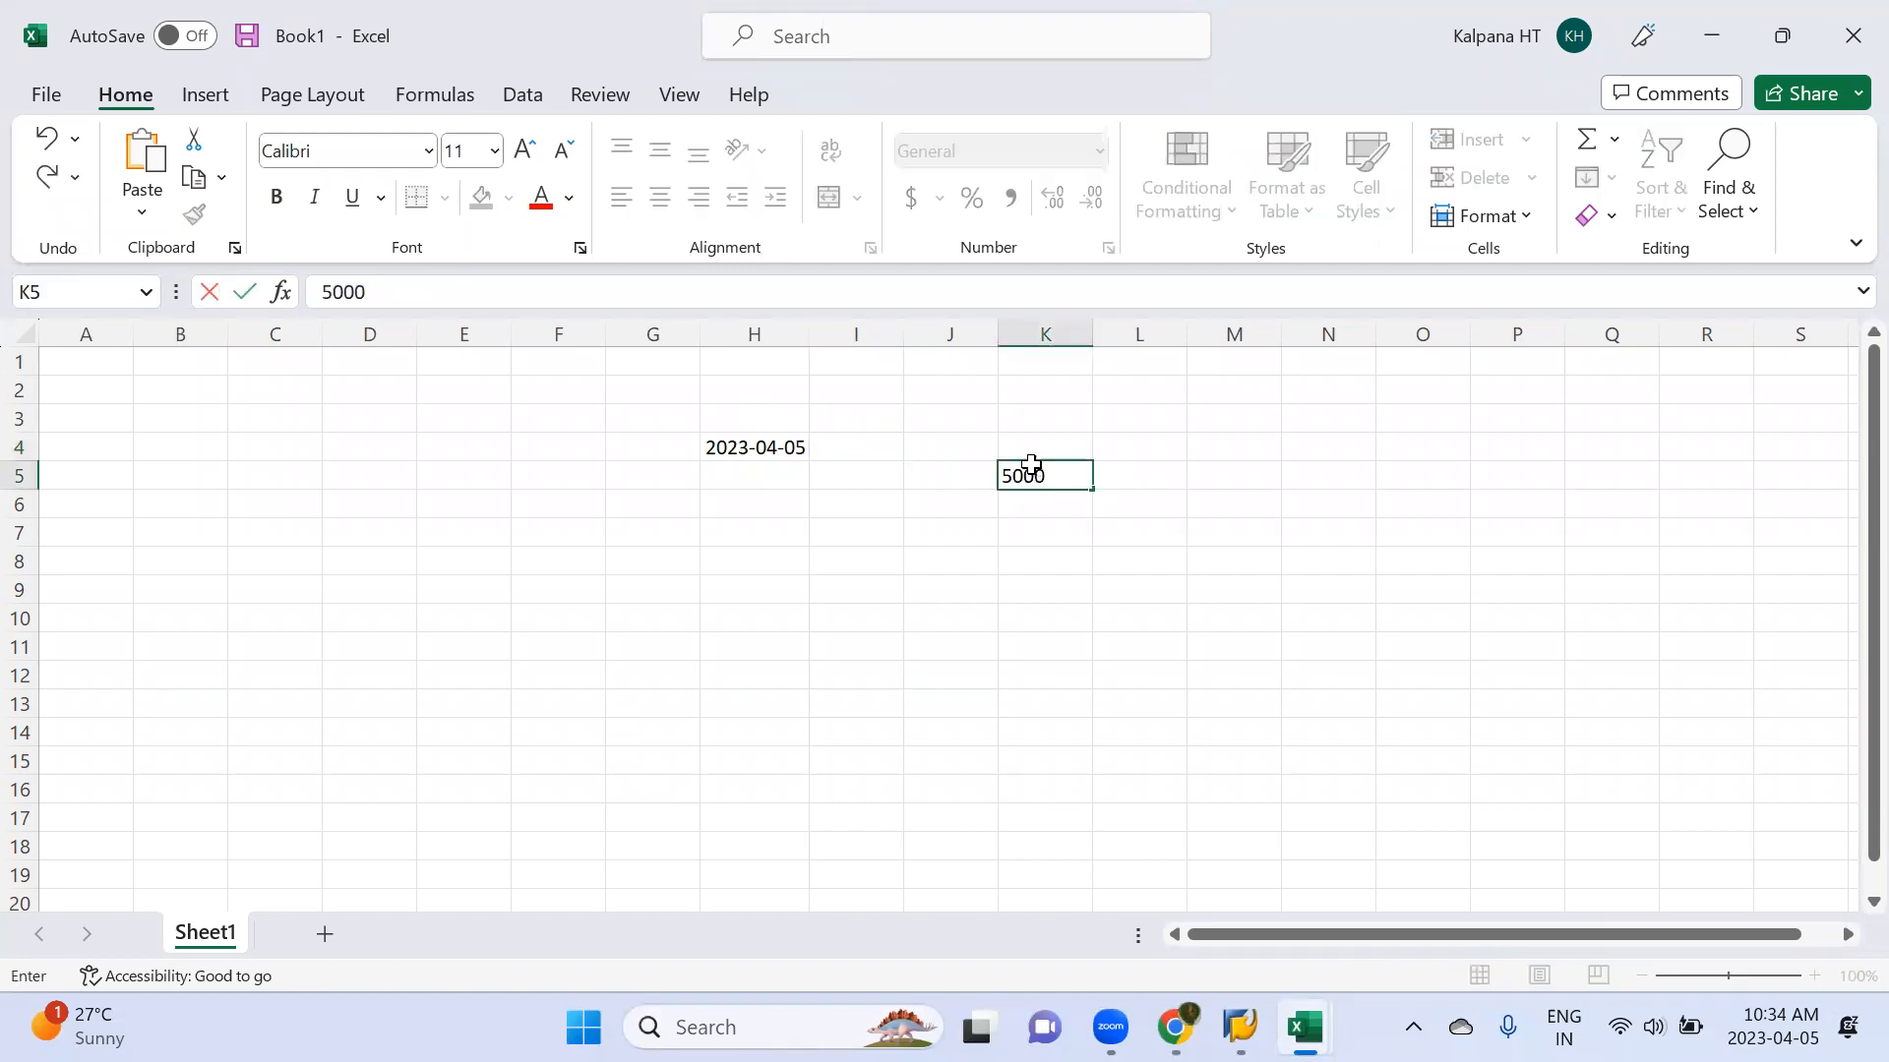
key("Return")
type("3000")
key("Return")
type("7000")
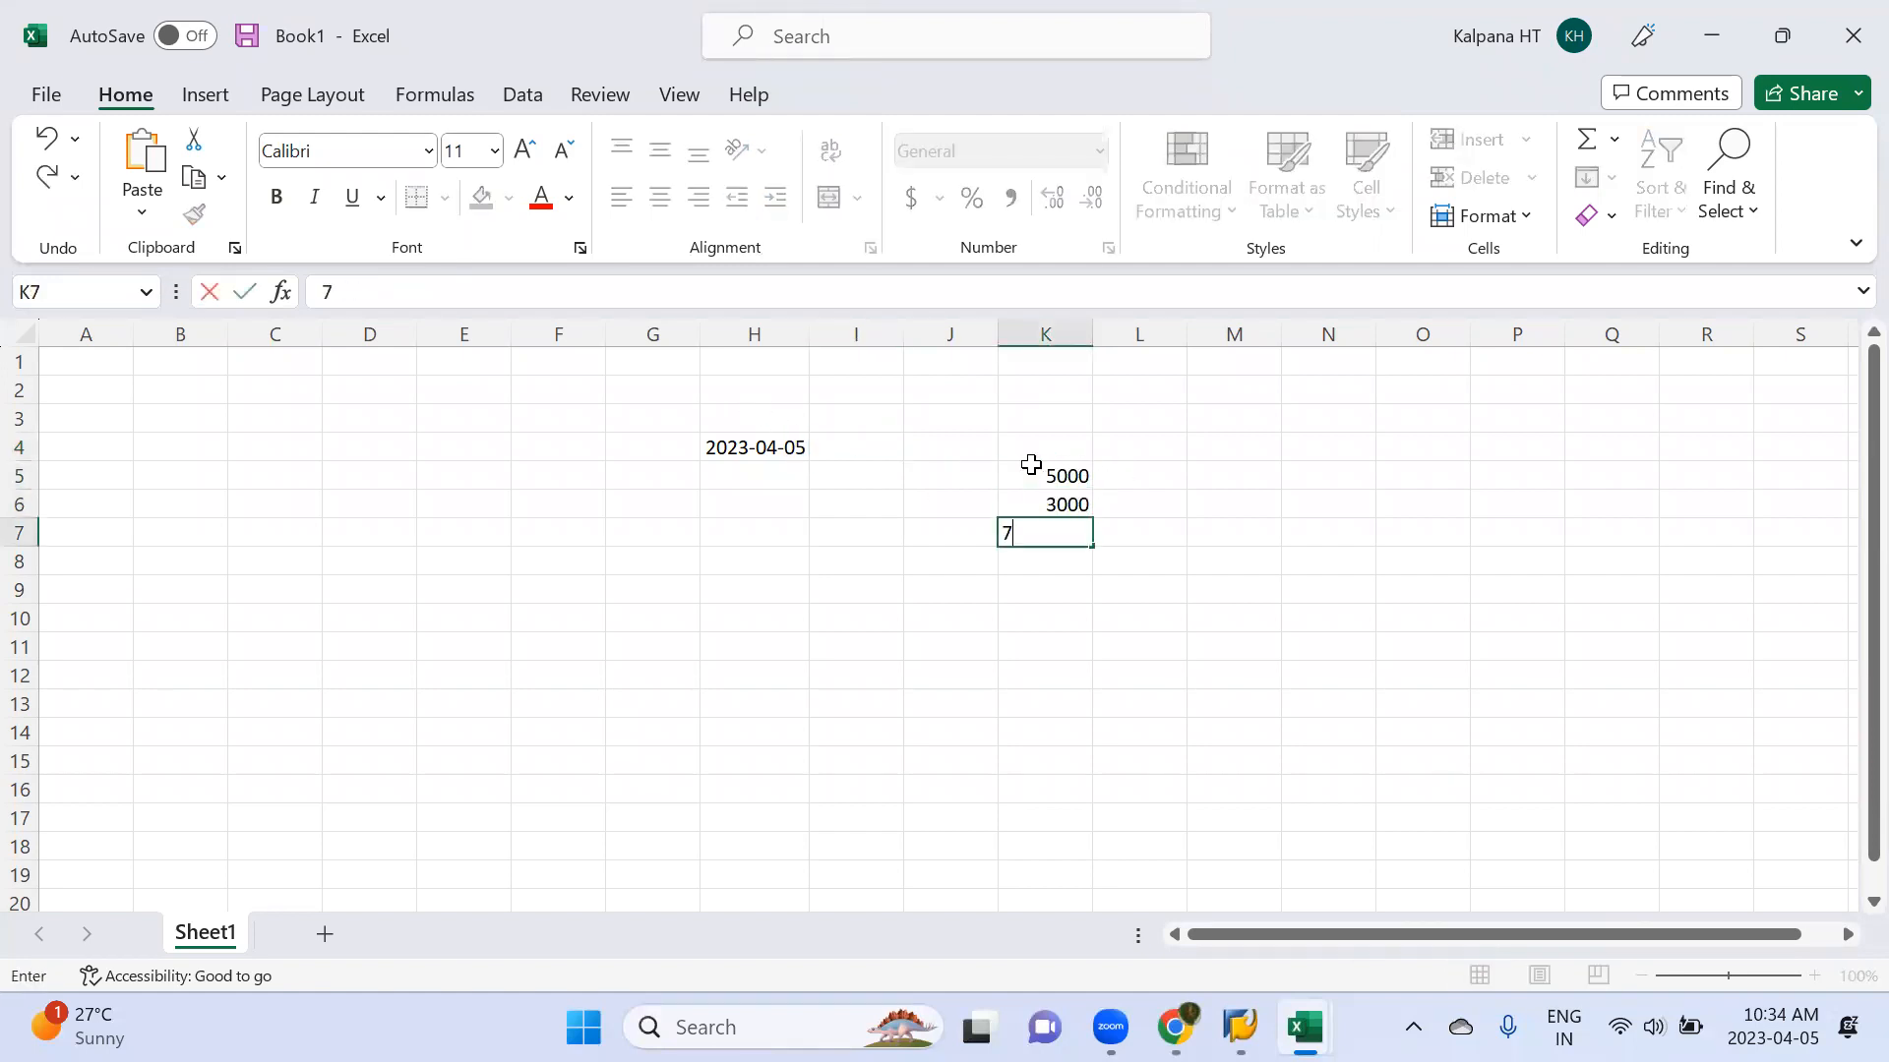
key("Return")
type("9000")
key("Return")
type("10000")
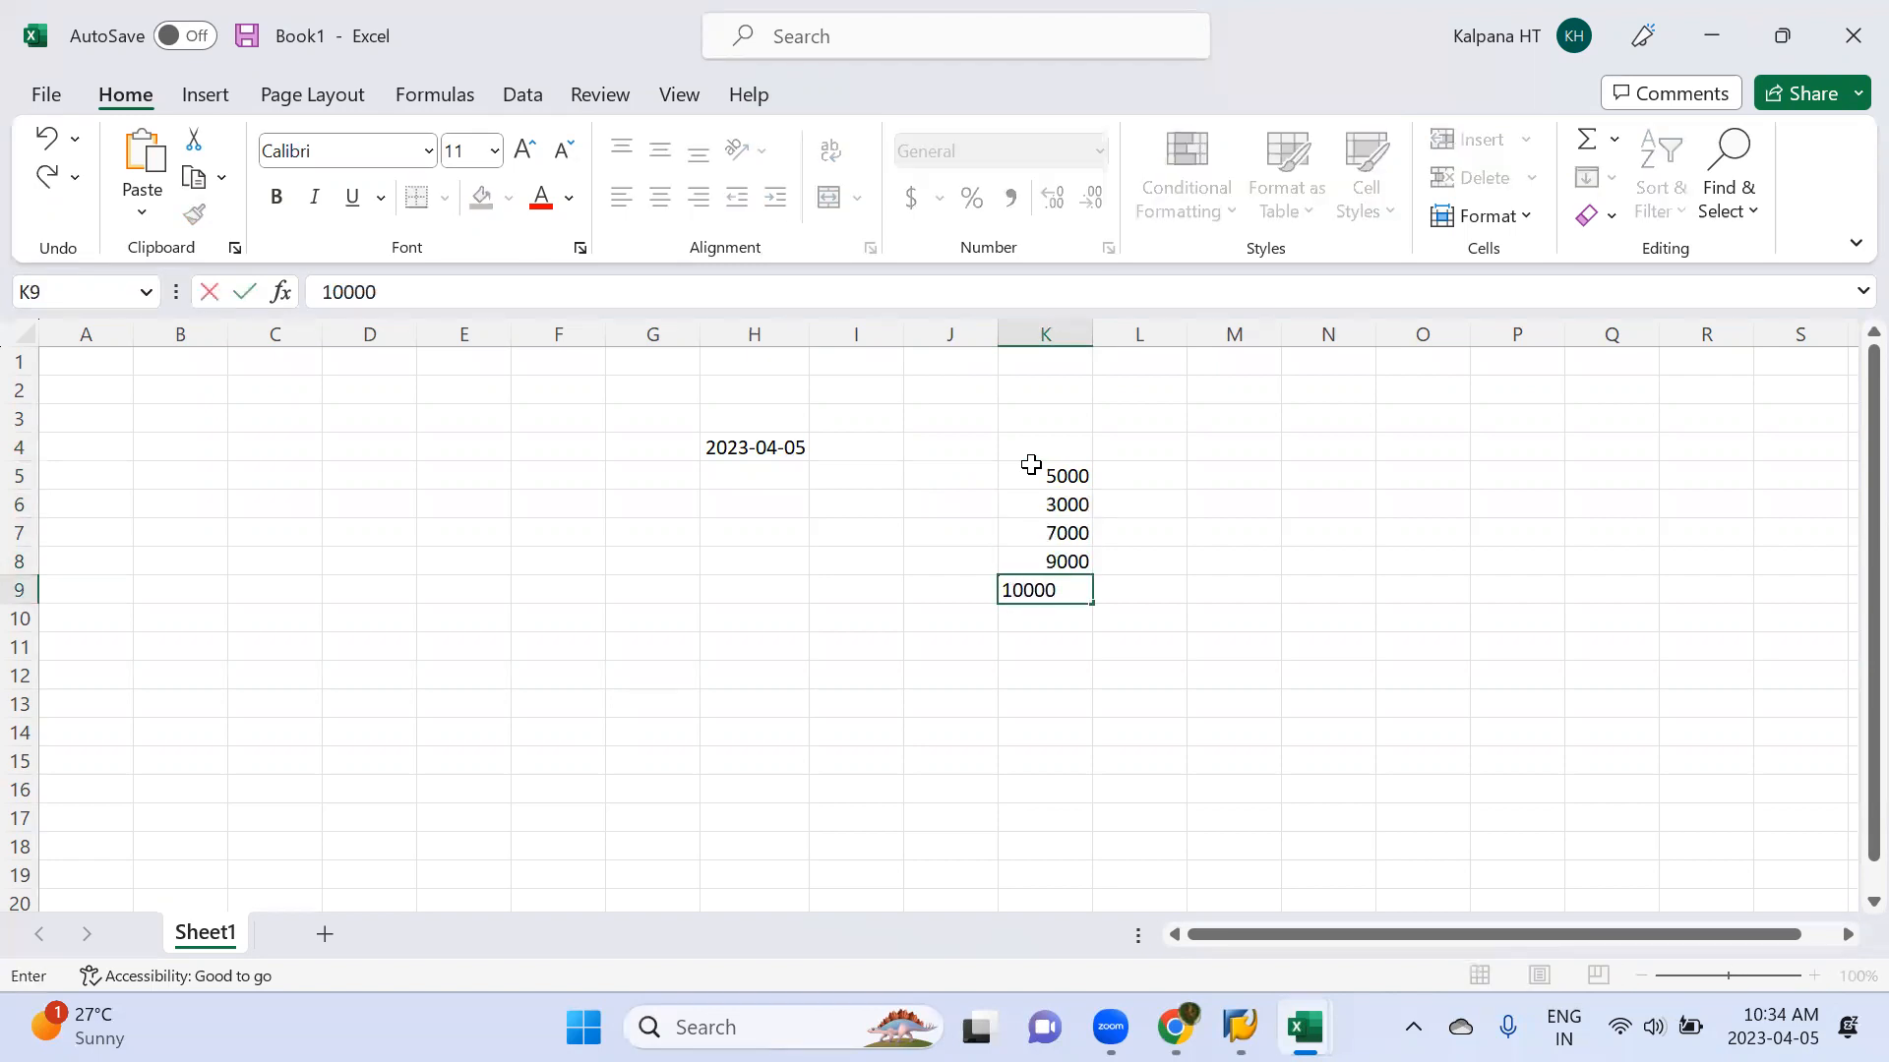
key("Return")
Label the first three amounts in cells J5 to J7 as "Overdue", "due" and "not due/ 8th due"
left_click(931, 478)
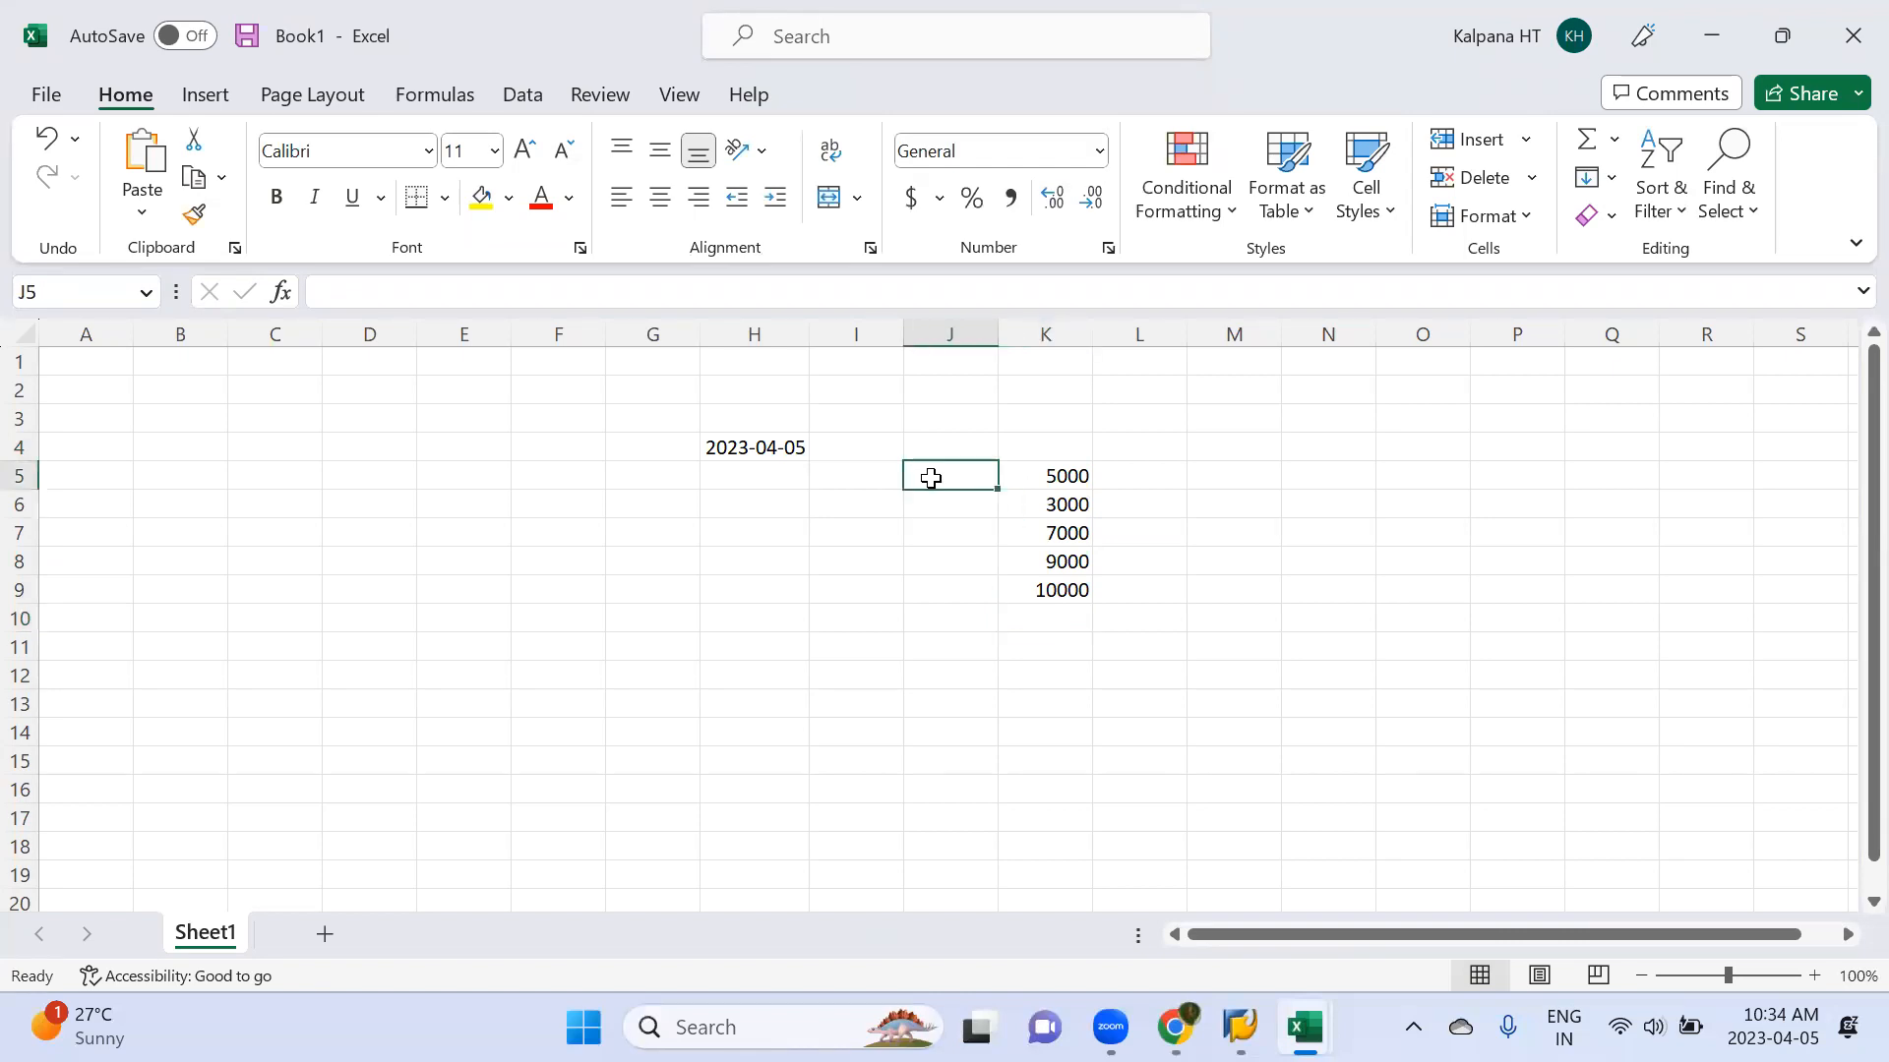
type("Overdue")
key("Return")
type("due")
key("Return")
type("not due")
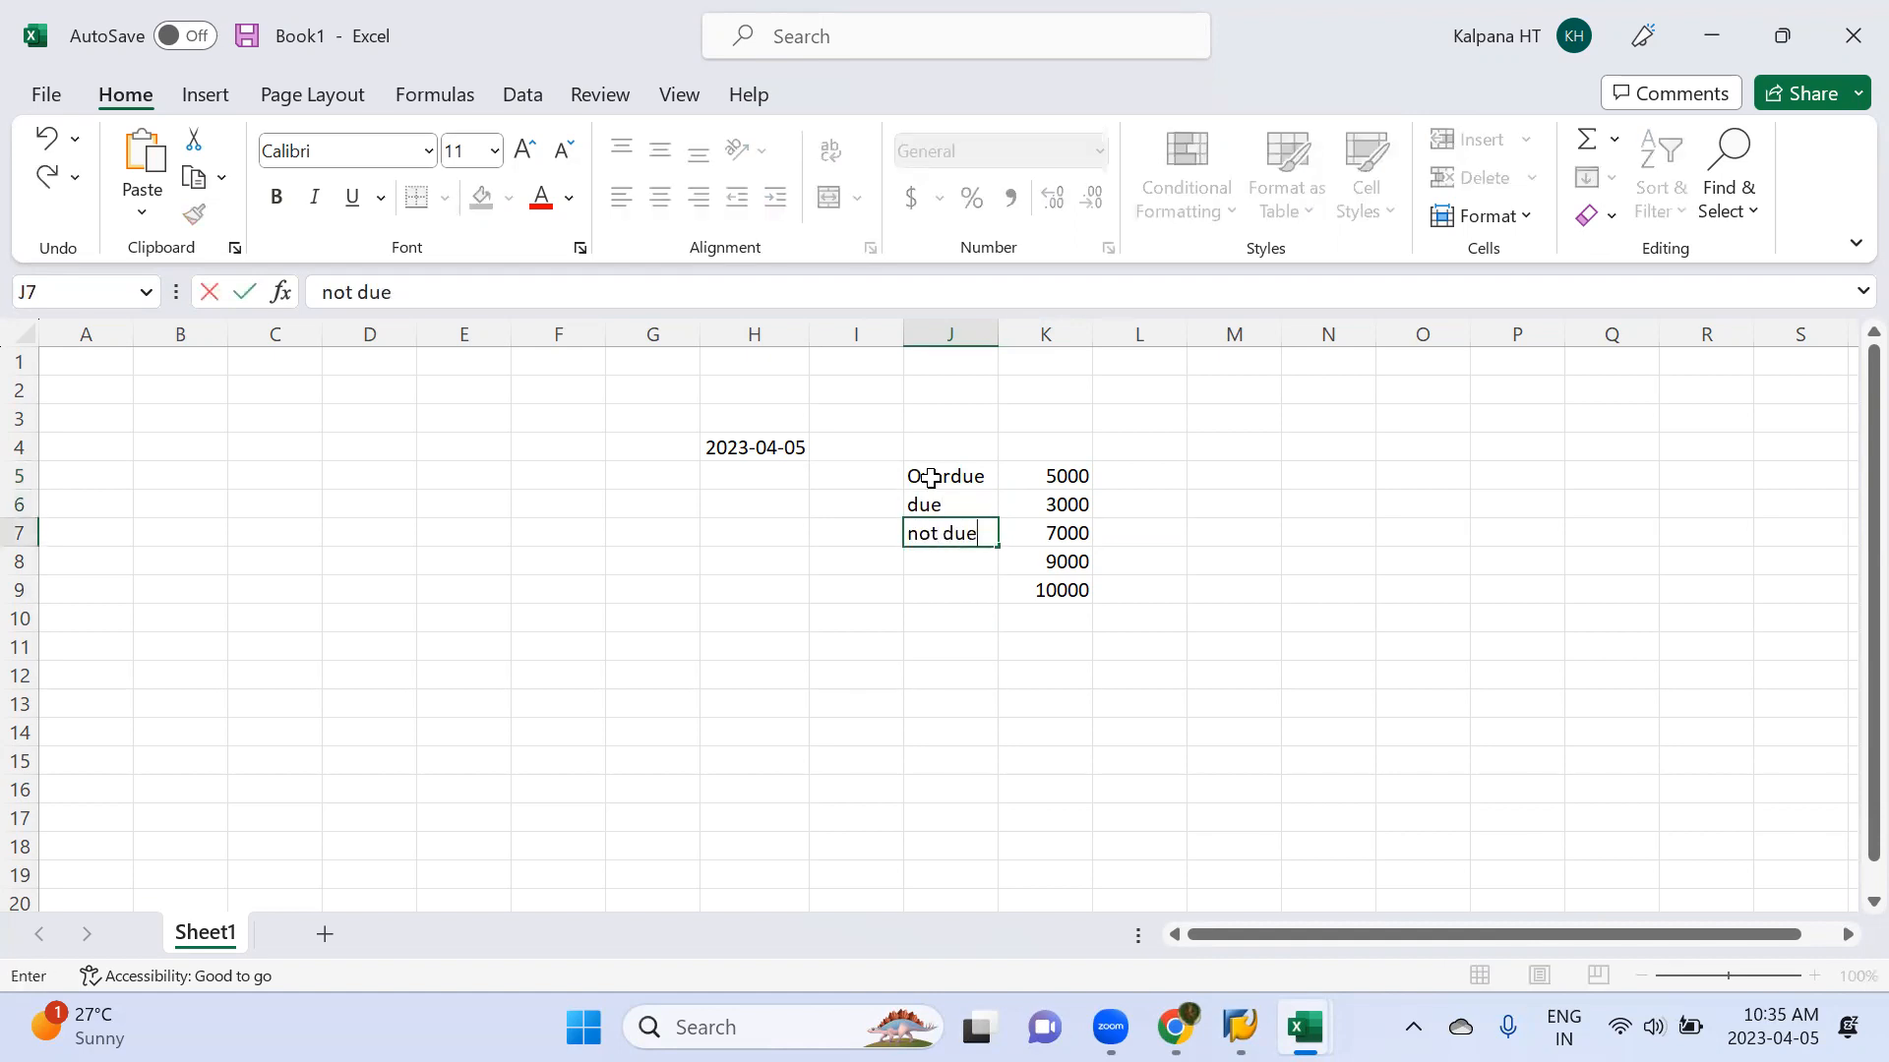
type("/ 8th due")
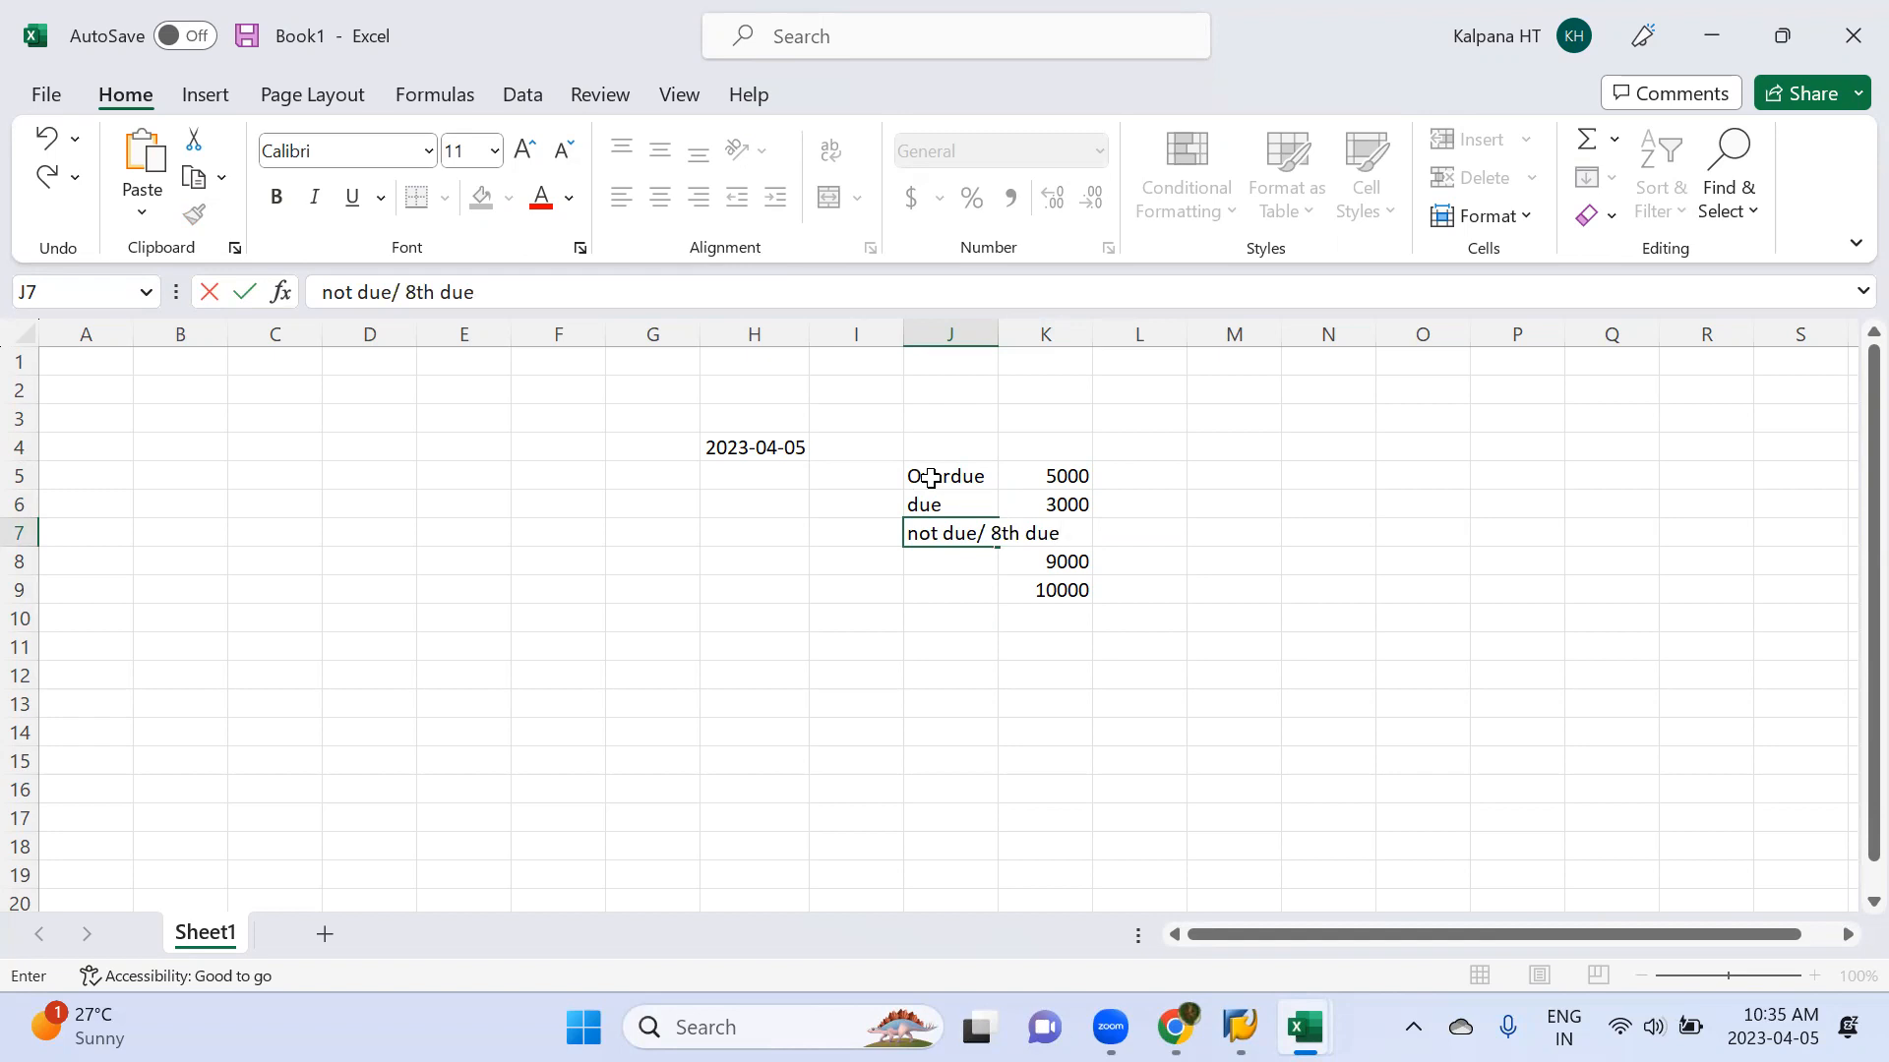
key("Return")
Label the 9000 amount "not due/15th" in cell J8 and fit column J's width to its text
type("not ")
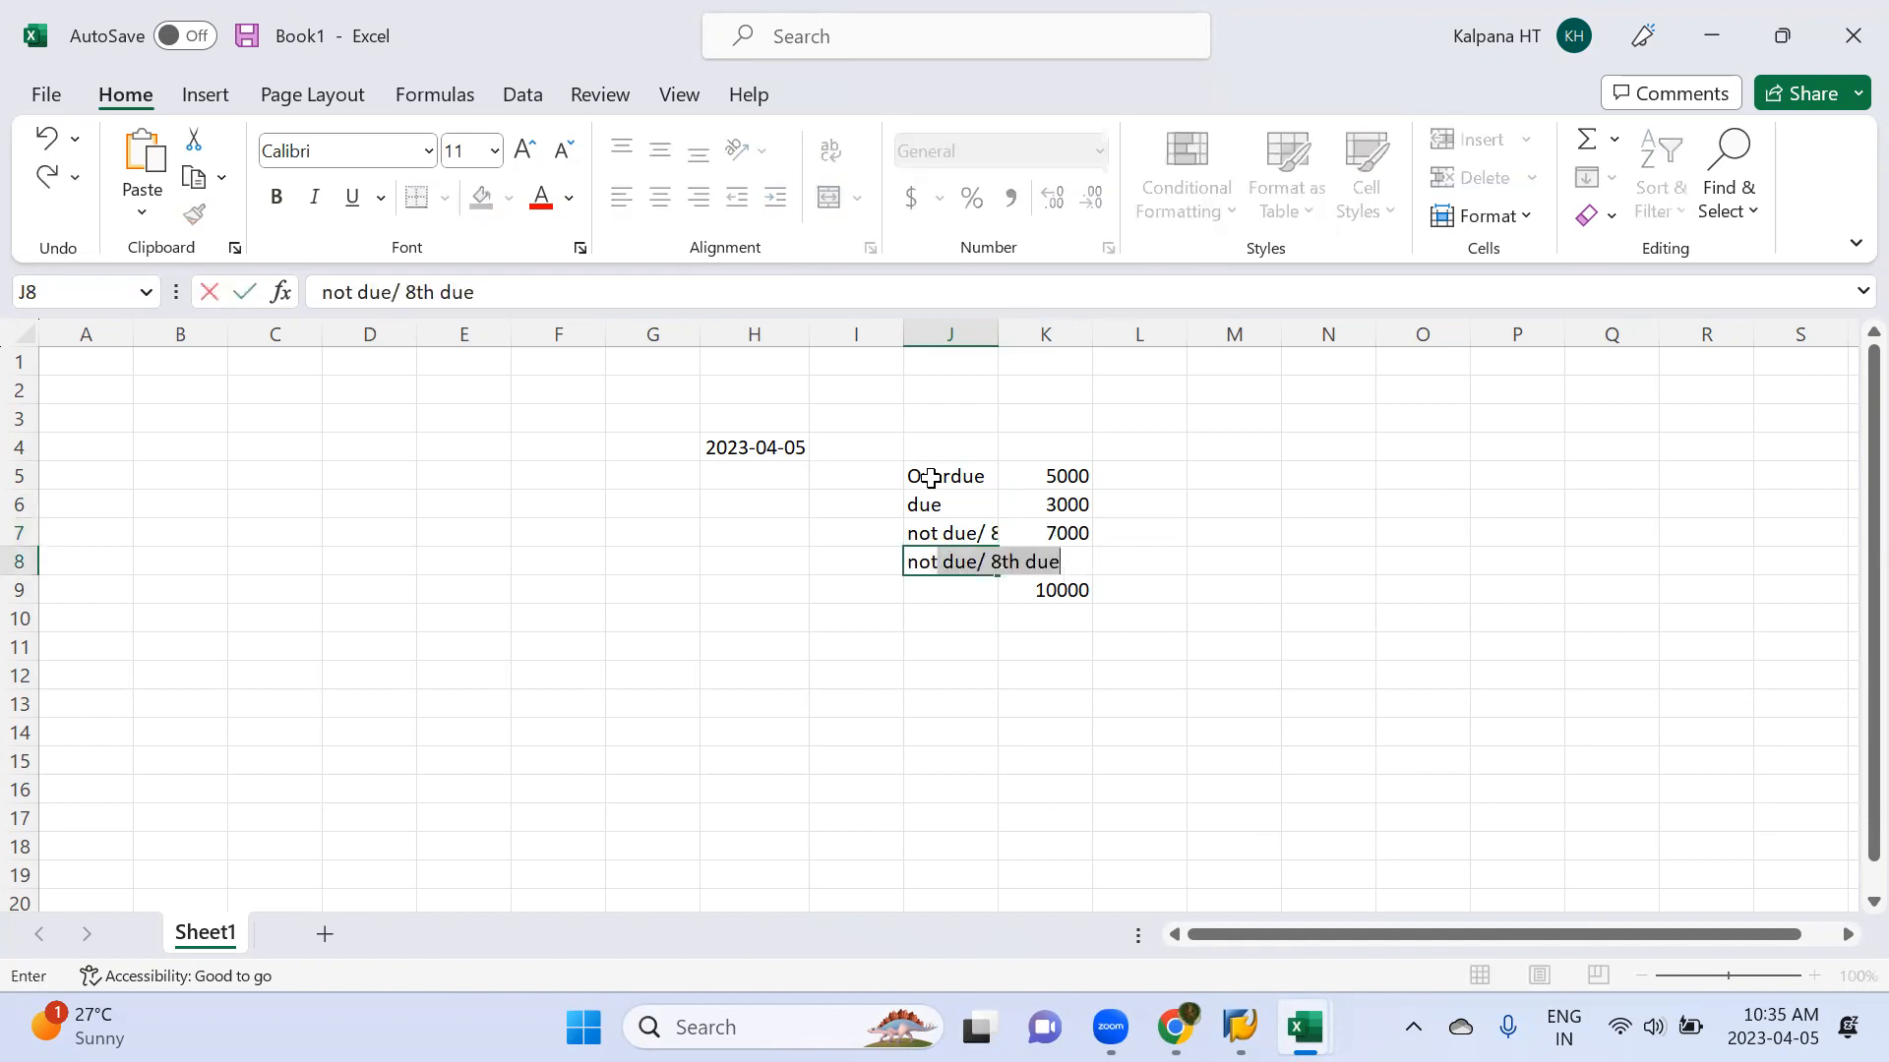
type(" due/15th")
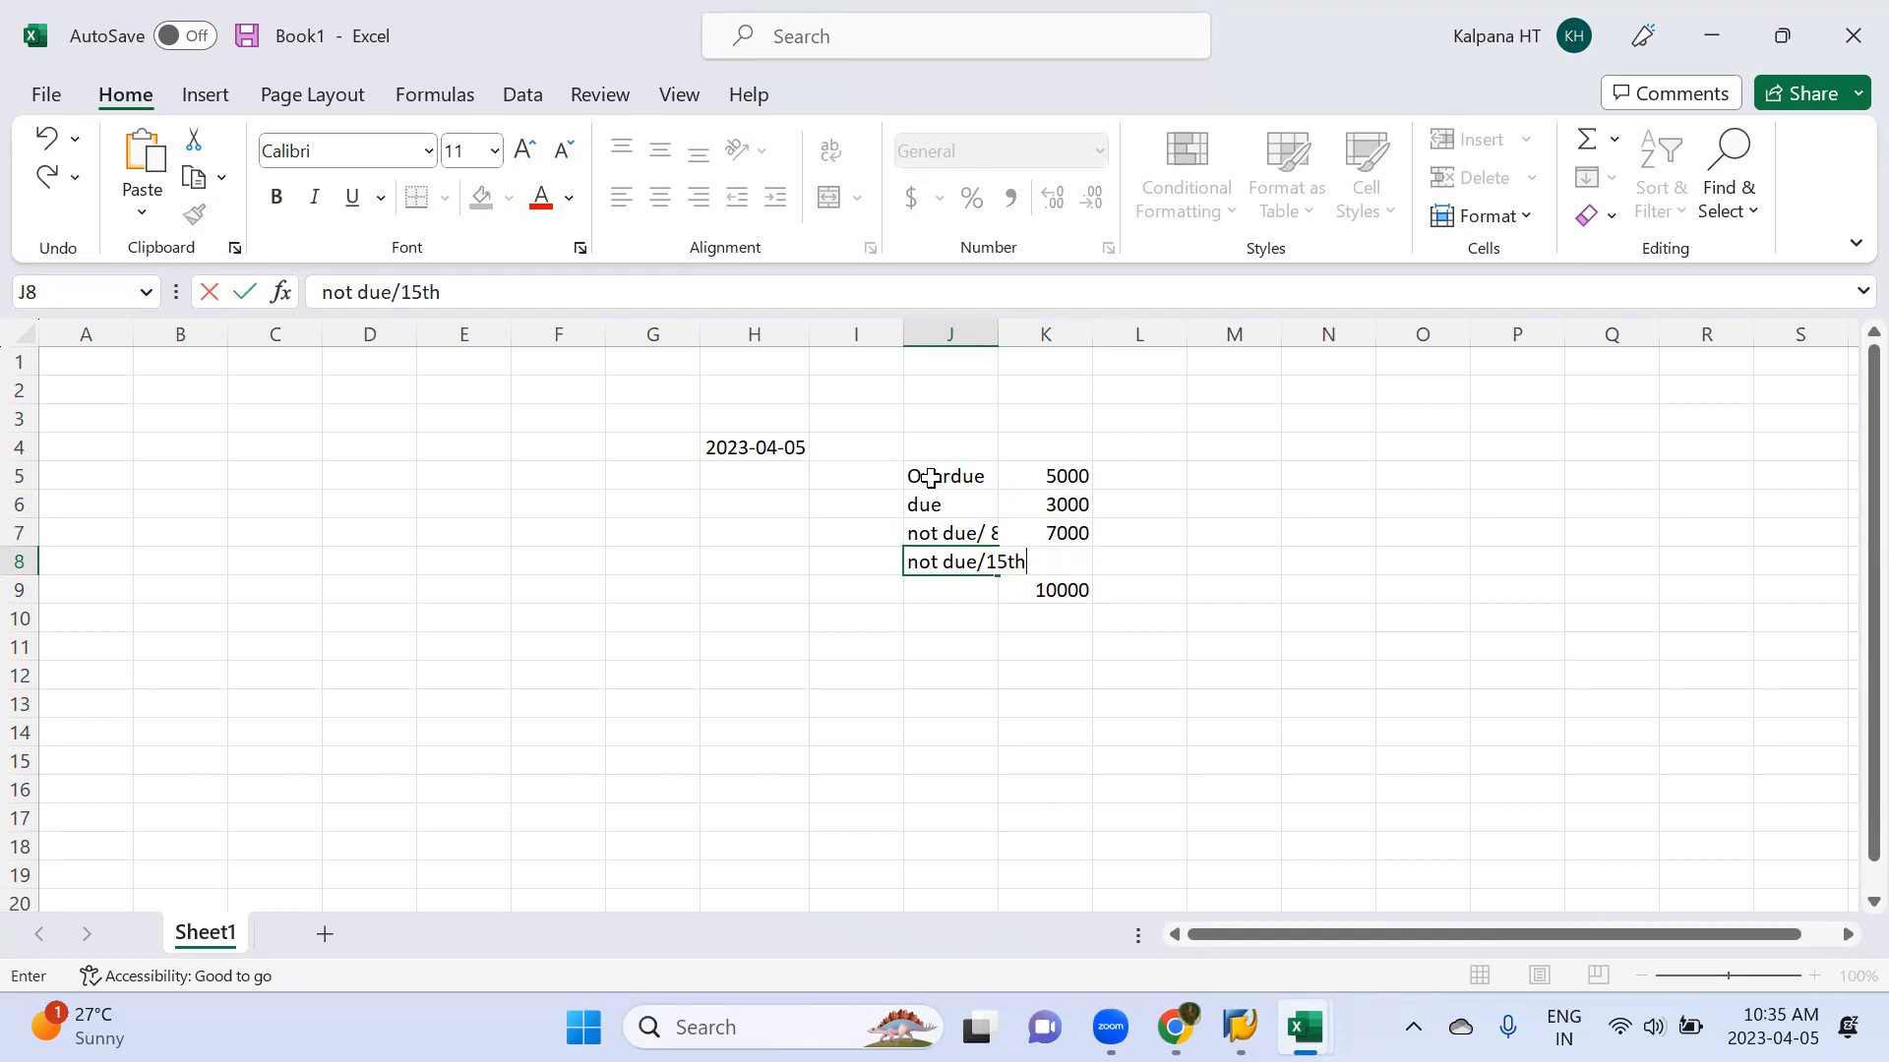
key("Return")
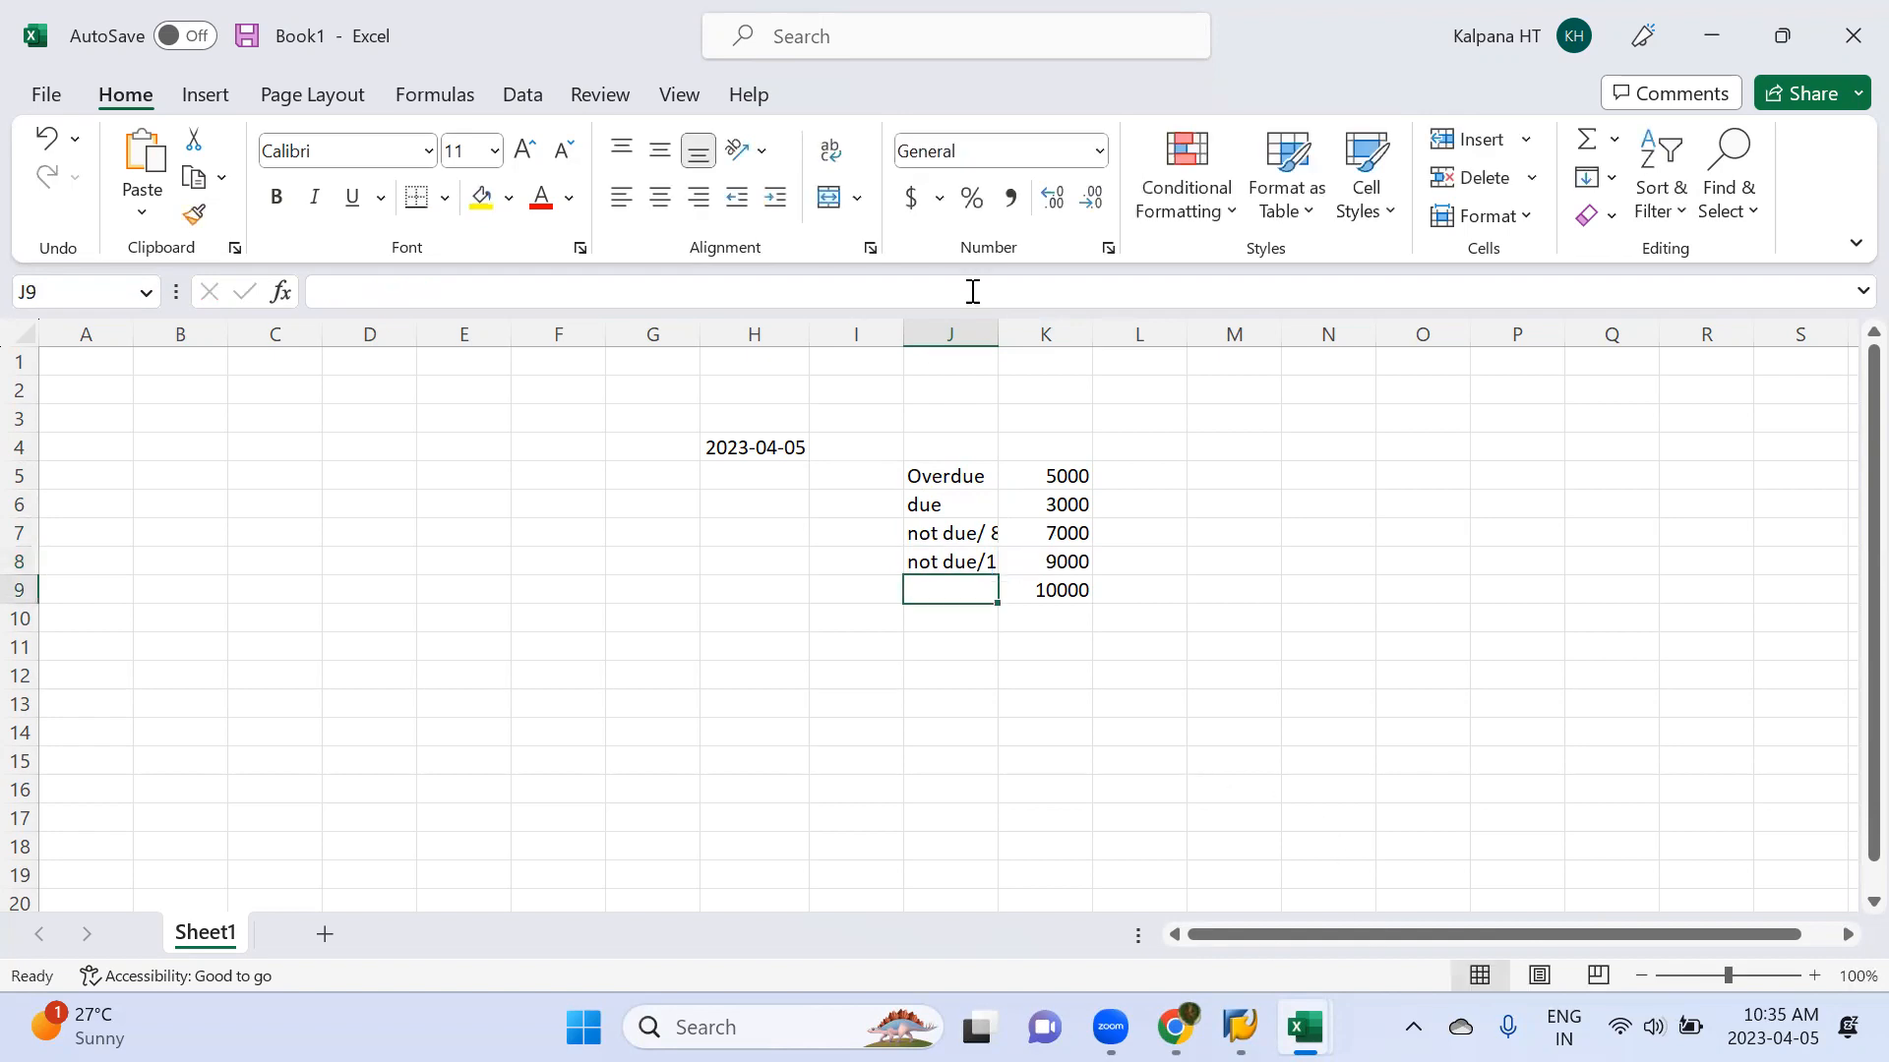
double_click(999, 333)
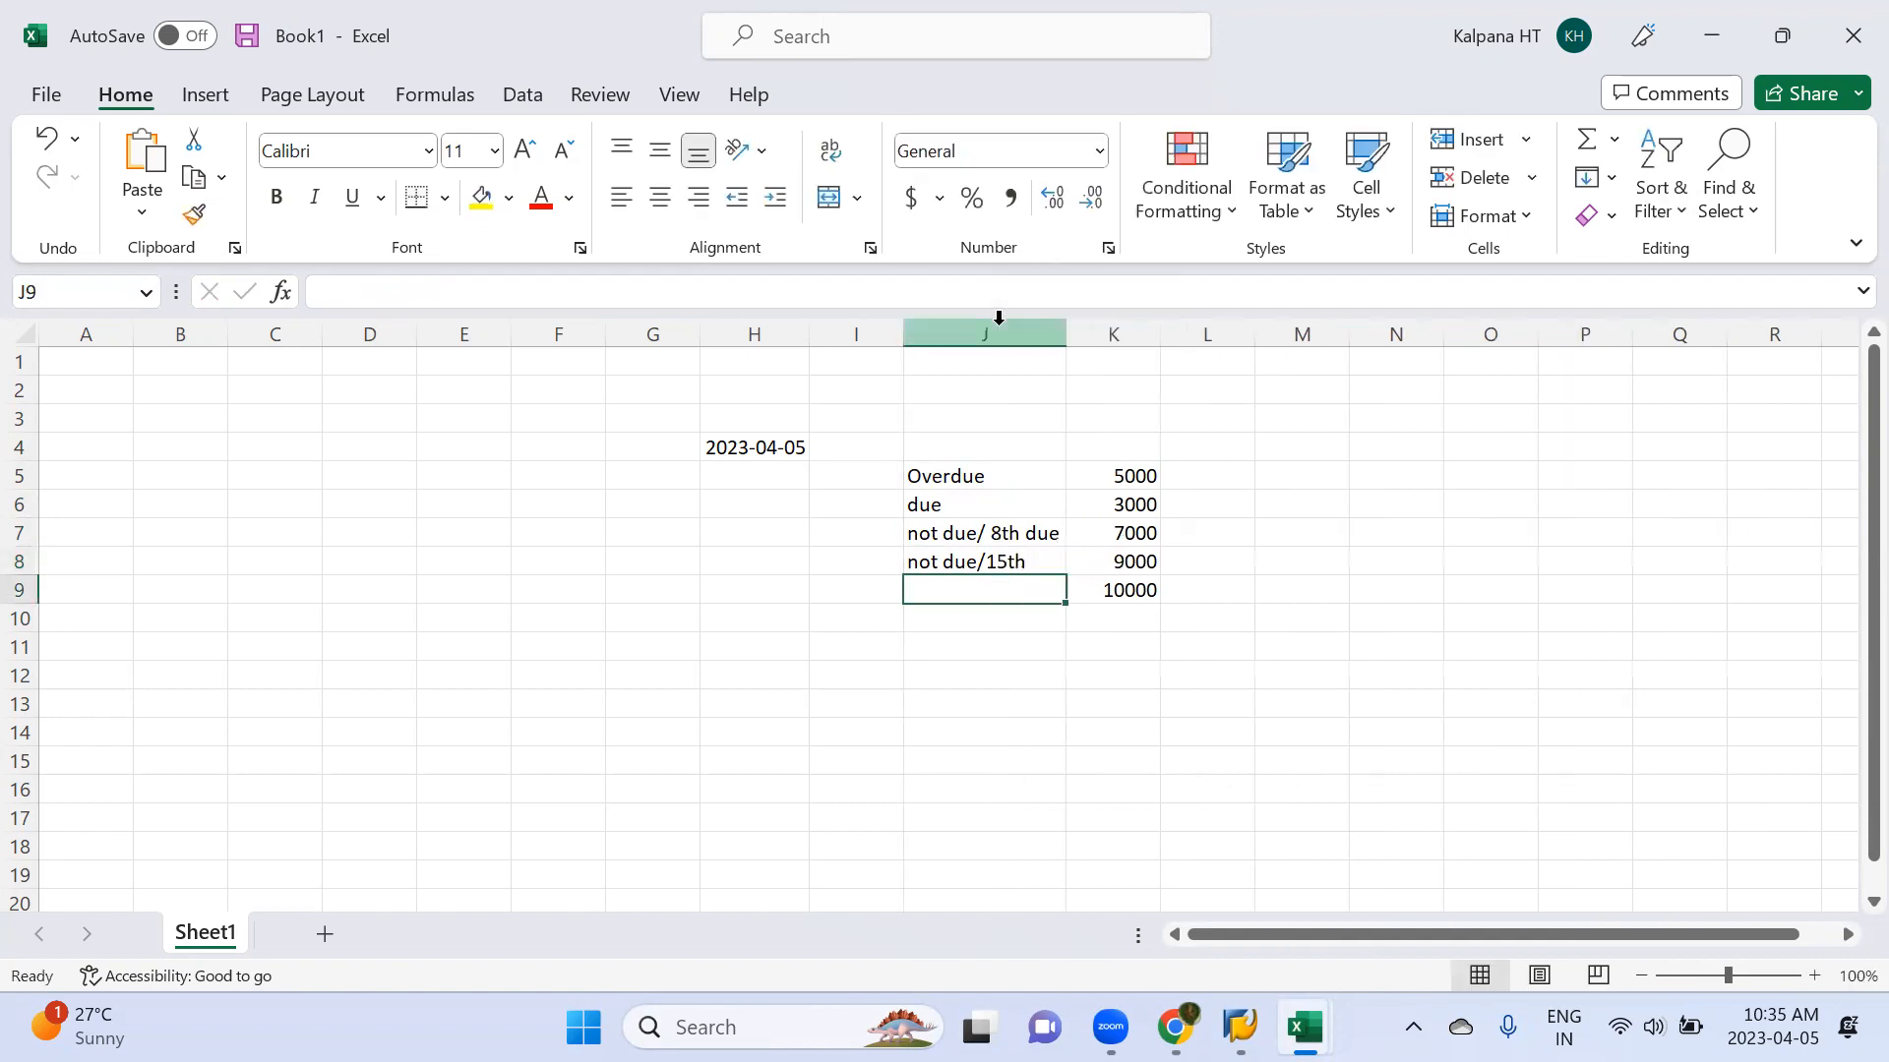
Clear the 10000 amount in cell K9 and mark the Overdue and due amounts as "app" in cells L5 and L6
left_click(1159, 592)
key("Delete")
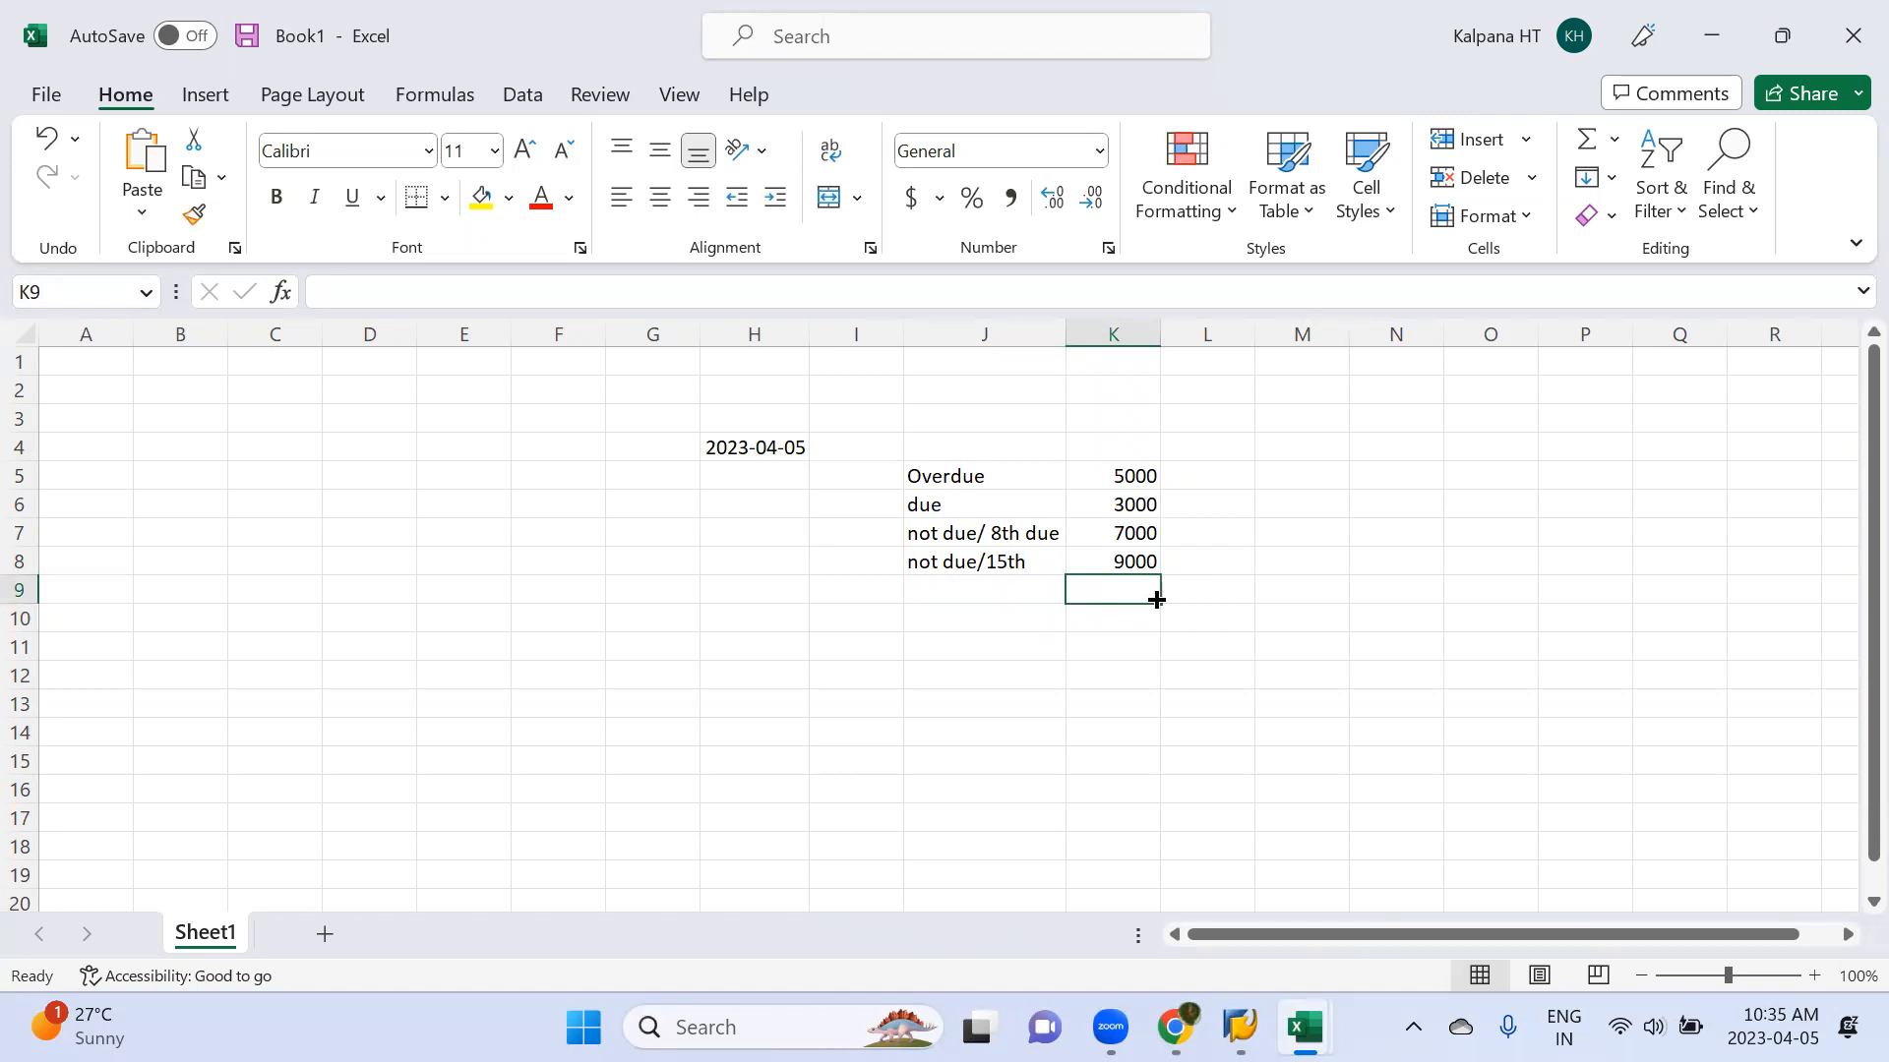
left_click(1201, 480)
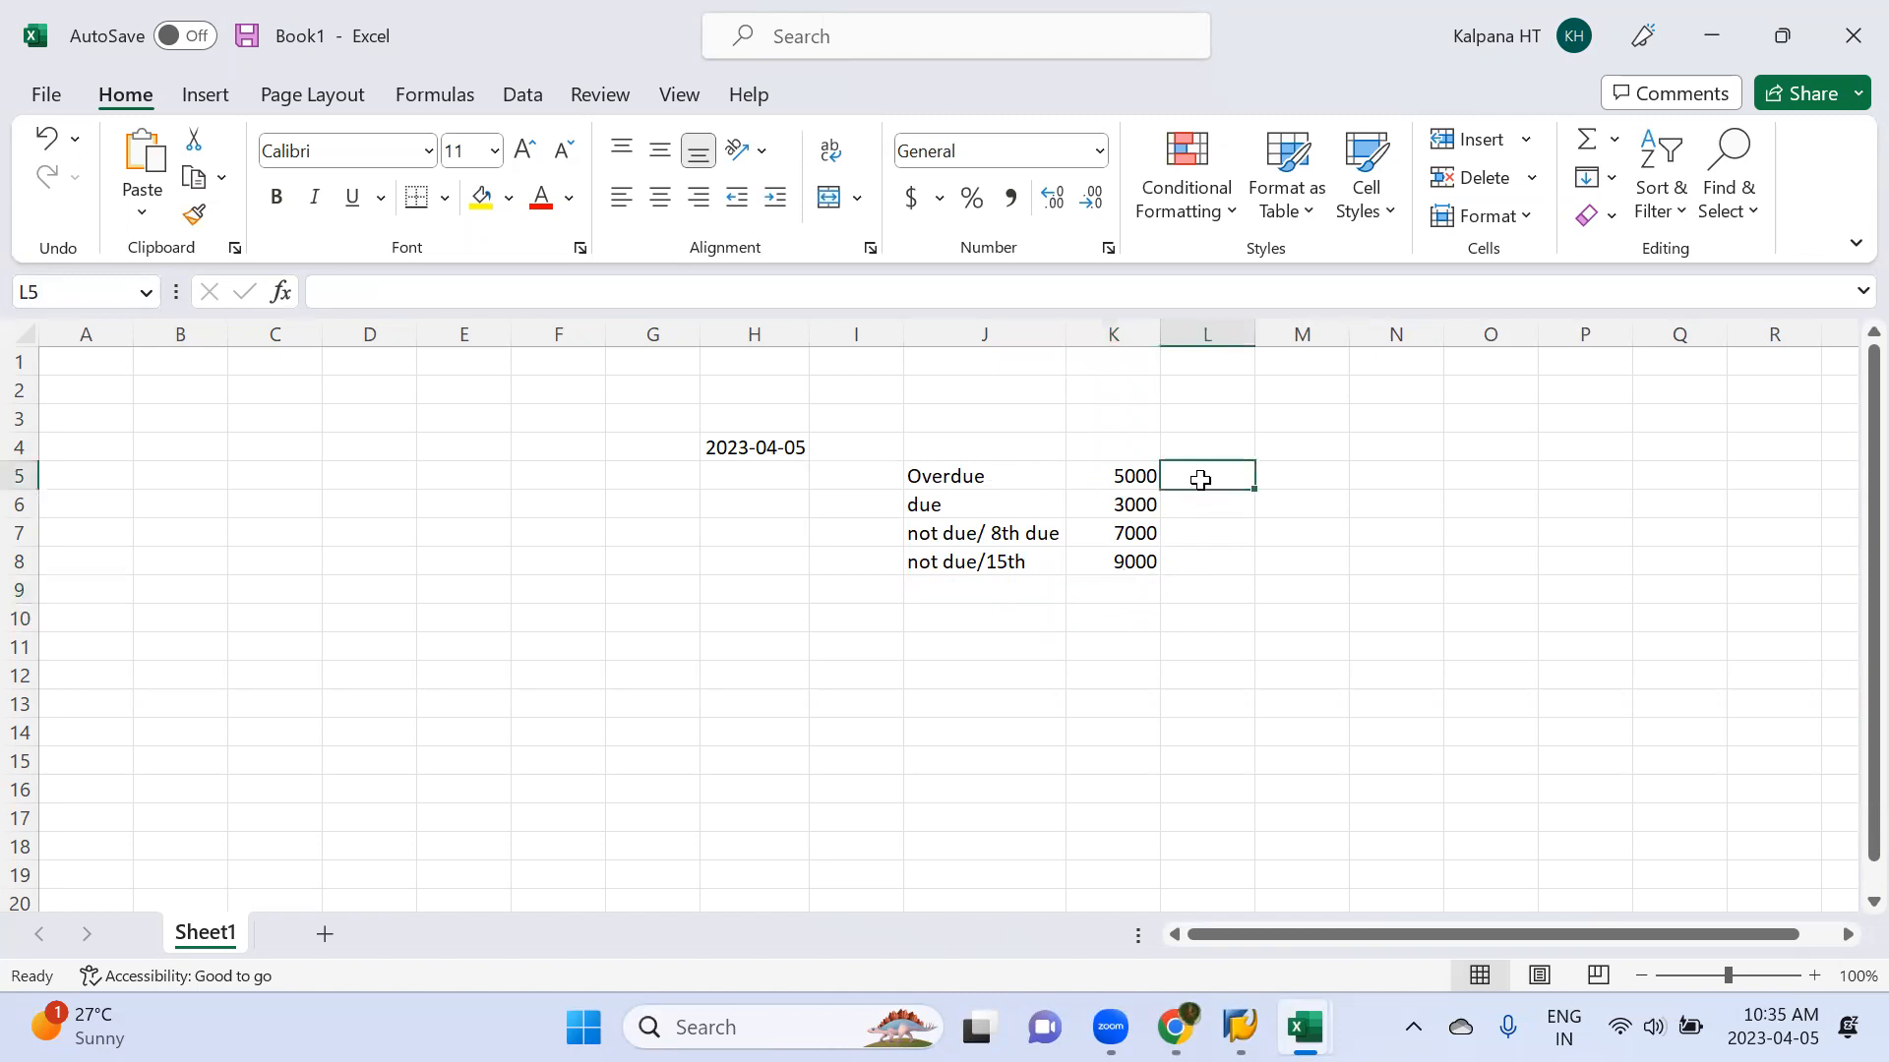
type("a")
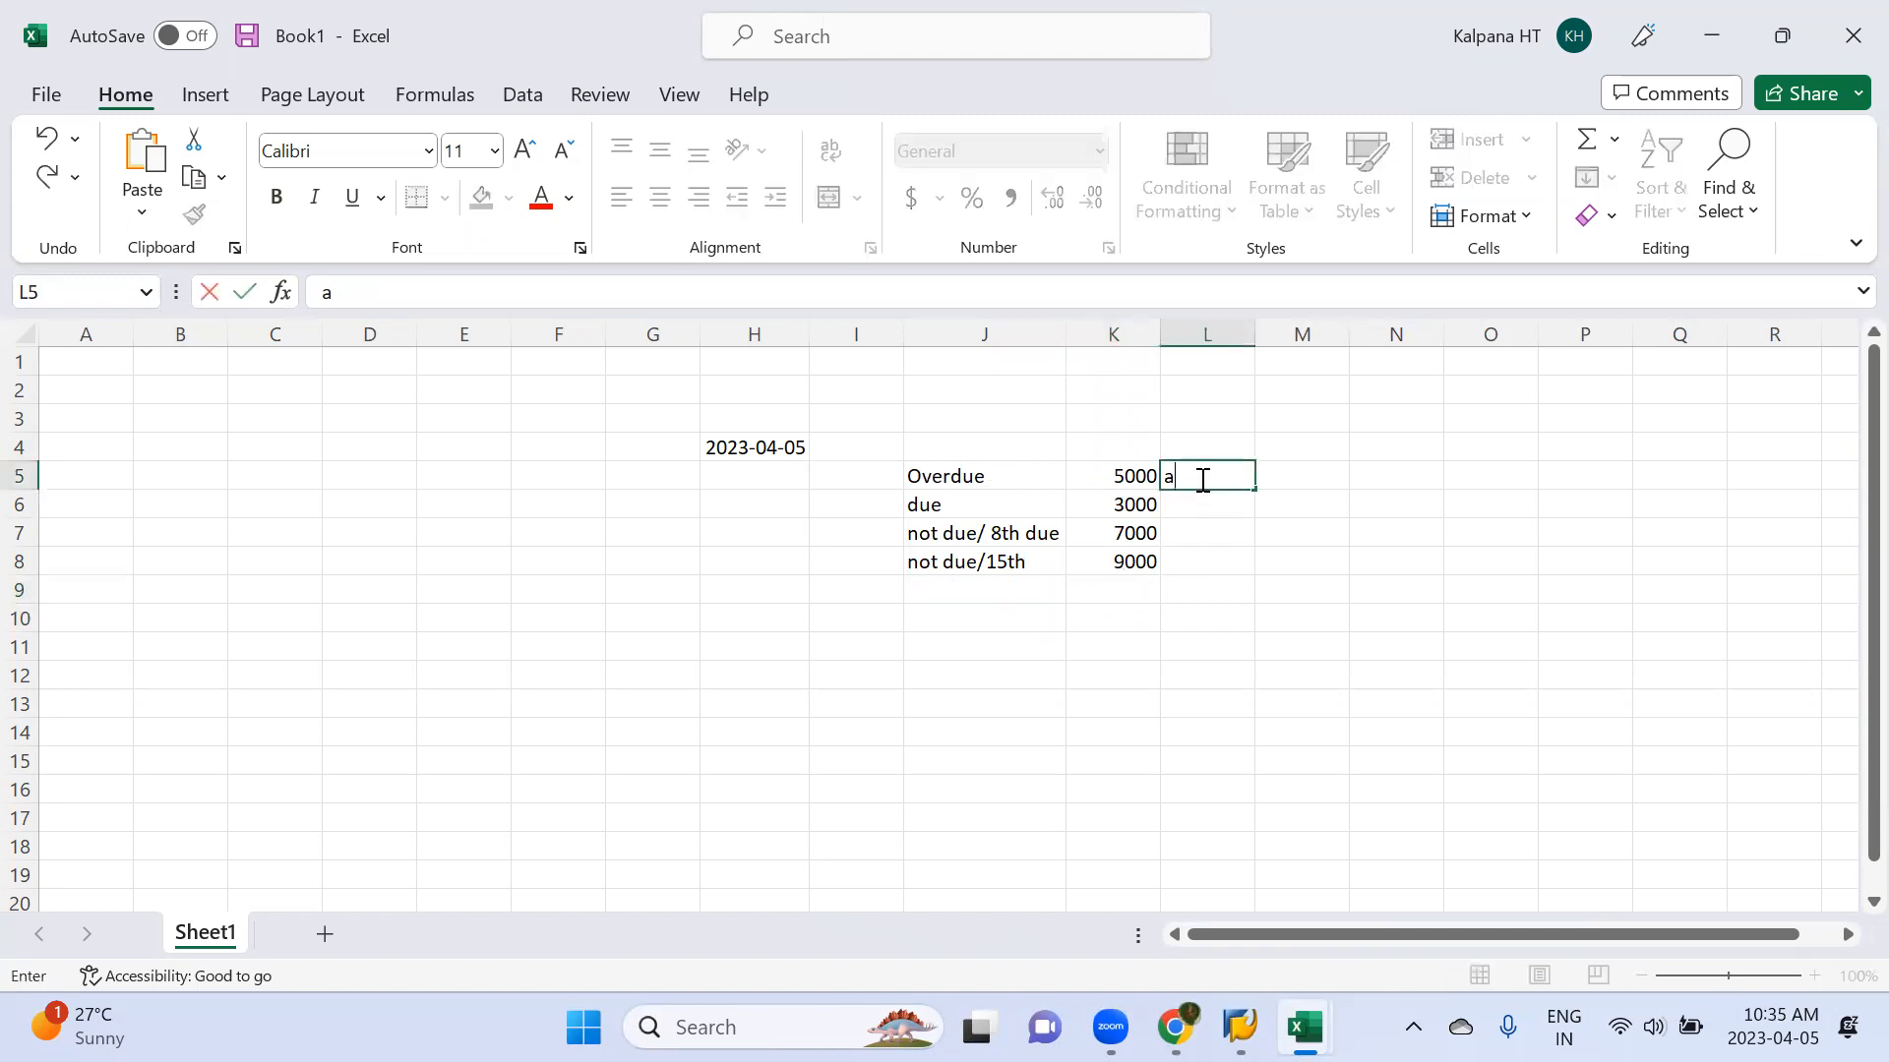
type("pp")
key("Return")
type("app")
key("Return")
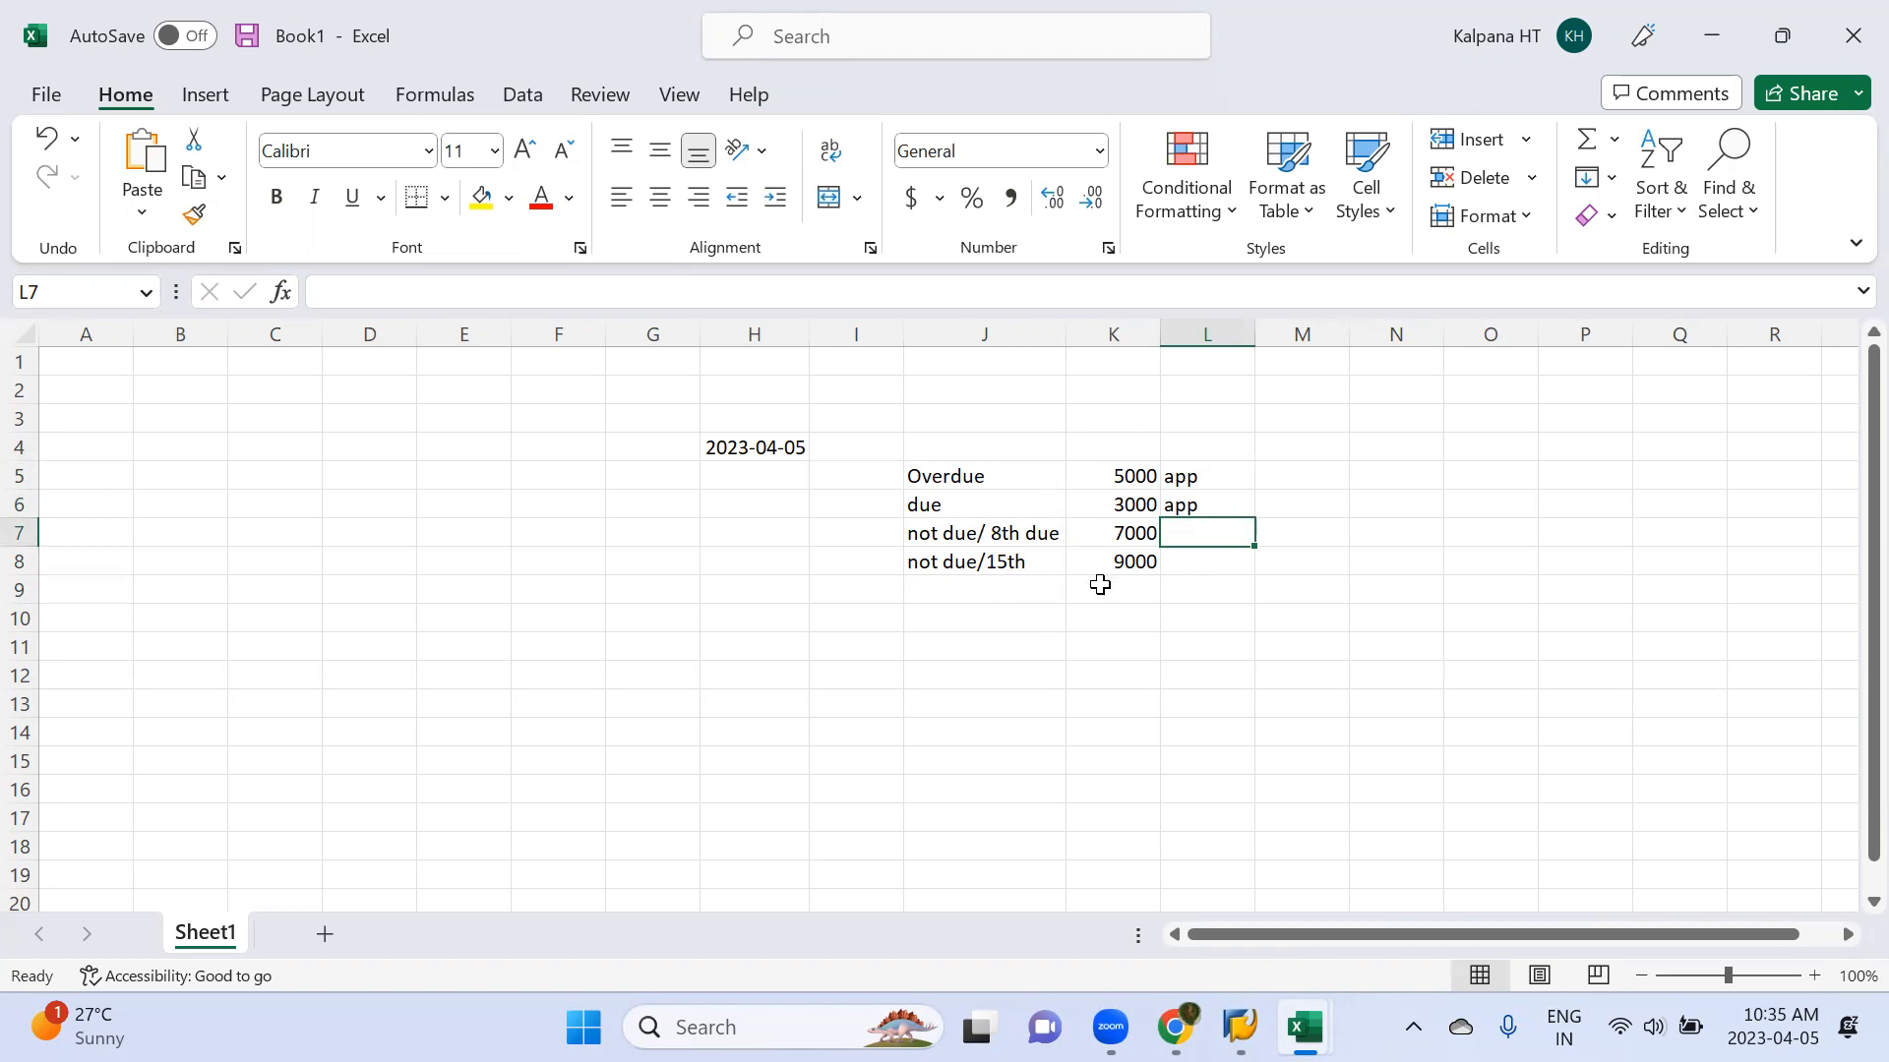
left_click(773, 442)
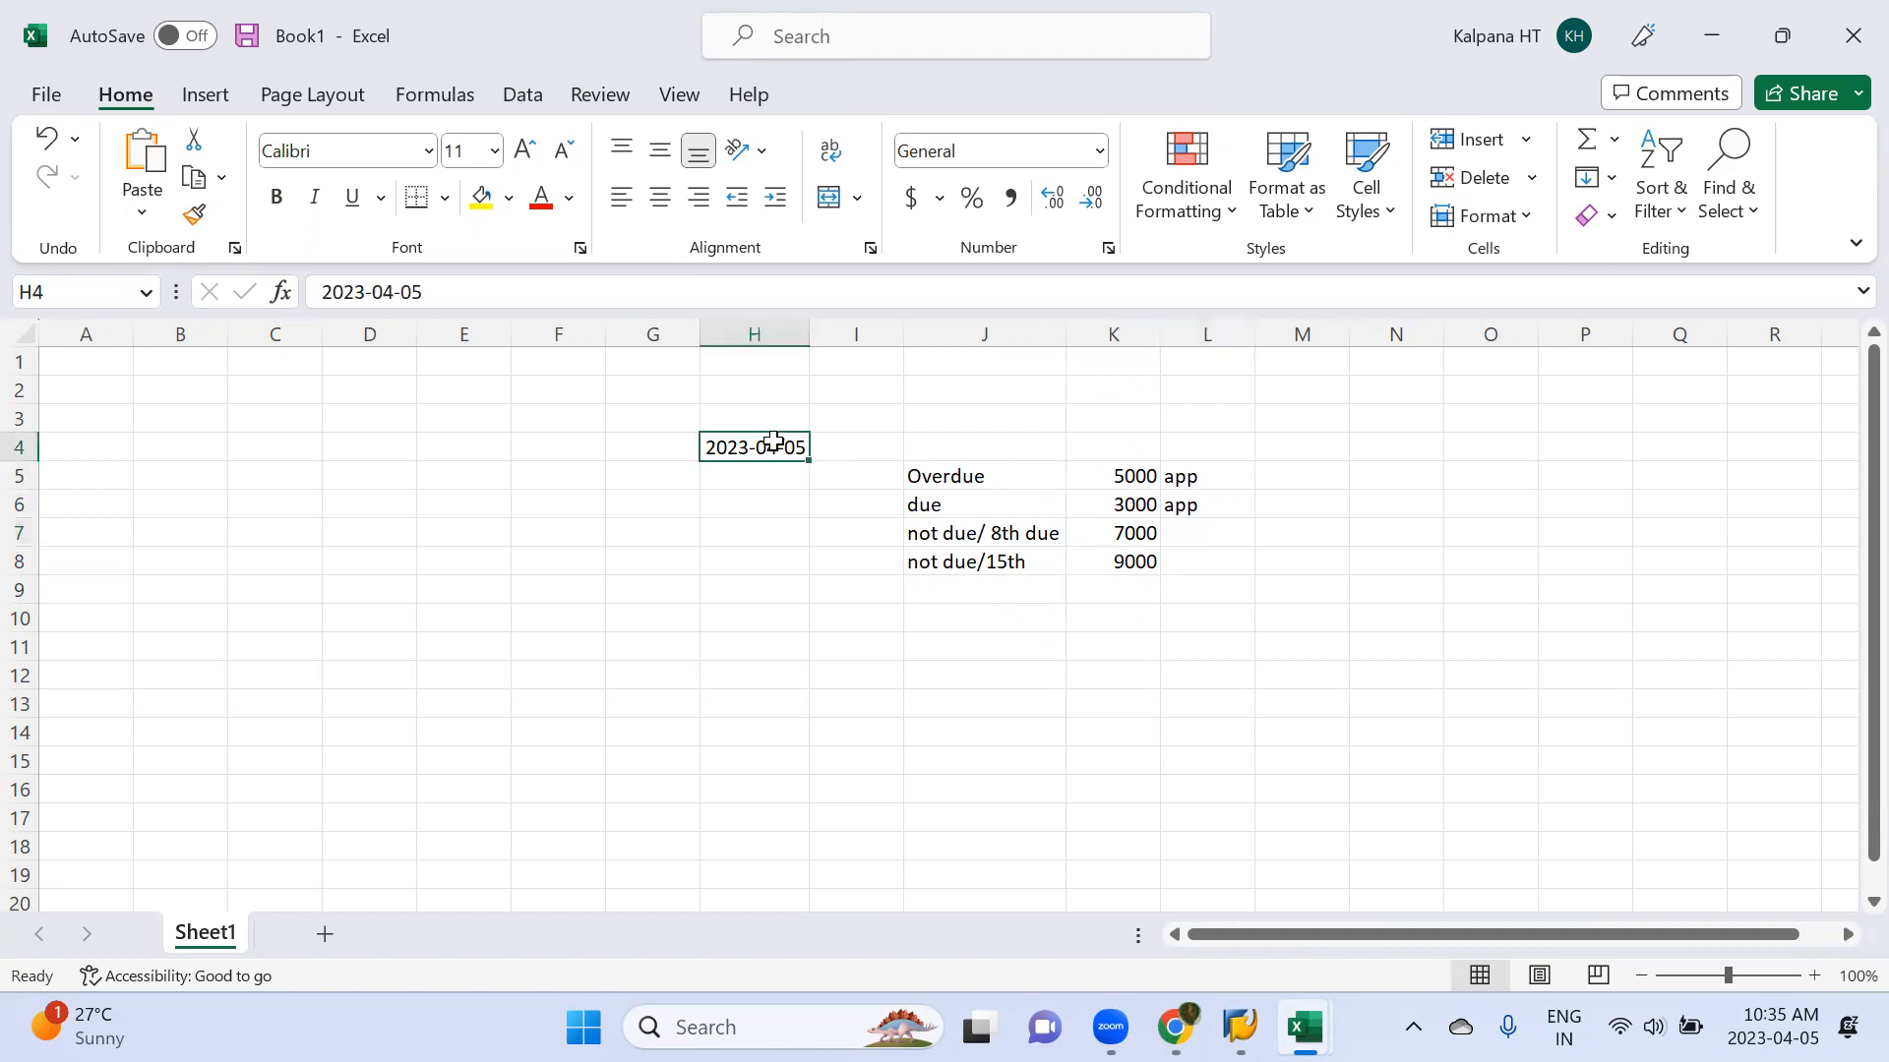
Move the date 2023-04-05 from cell H4 to M6 and fit column M's width to it
key("ctrl+c")
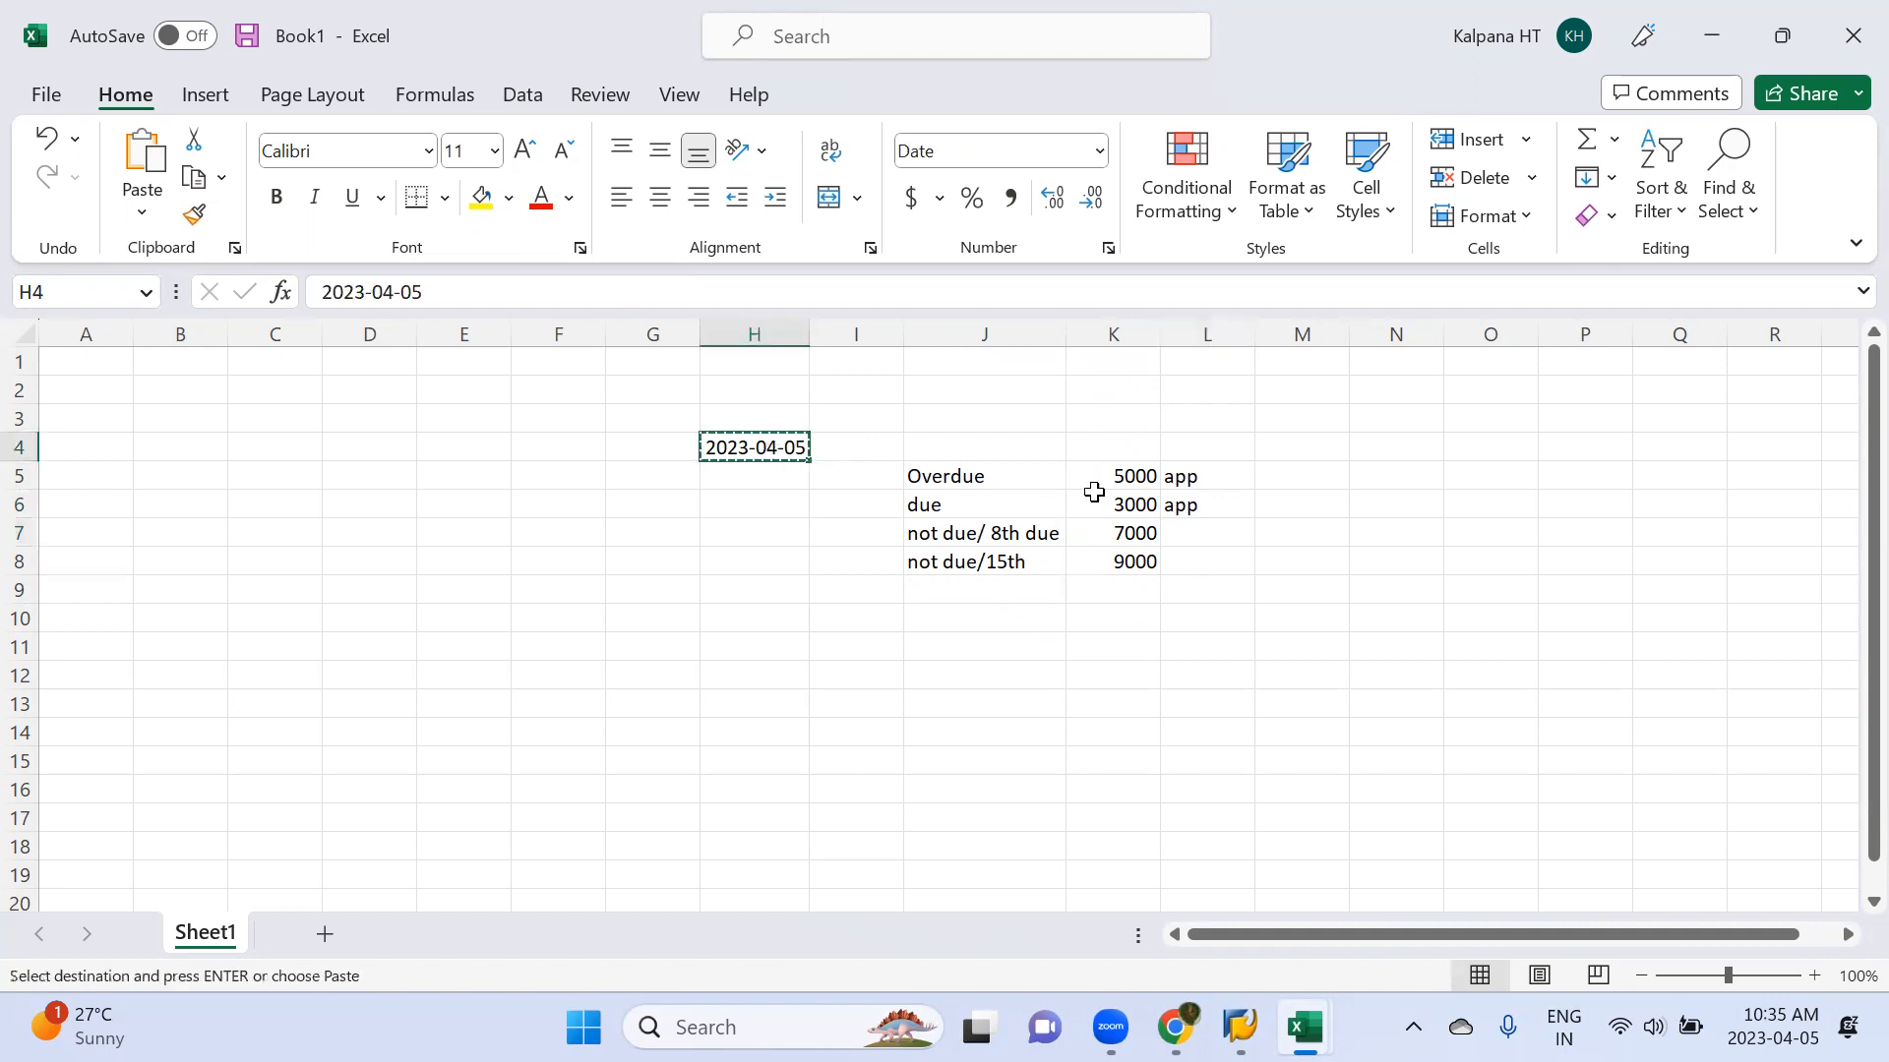
left_click(1275, 508)
key("Return")
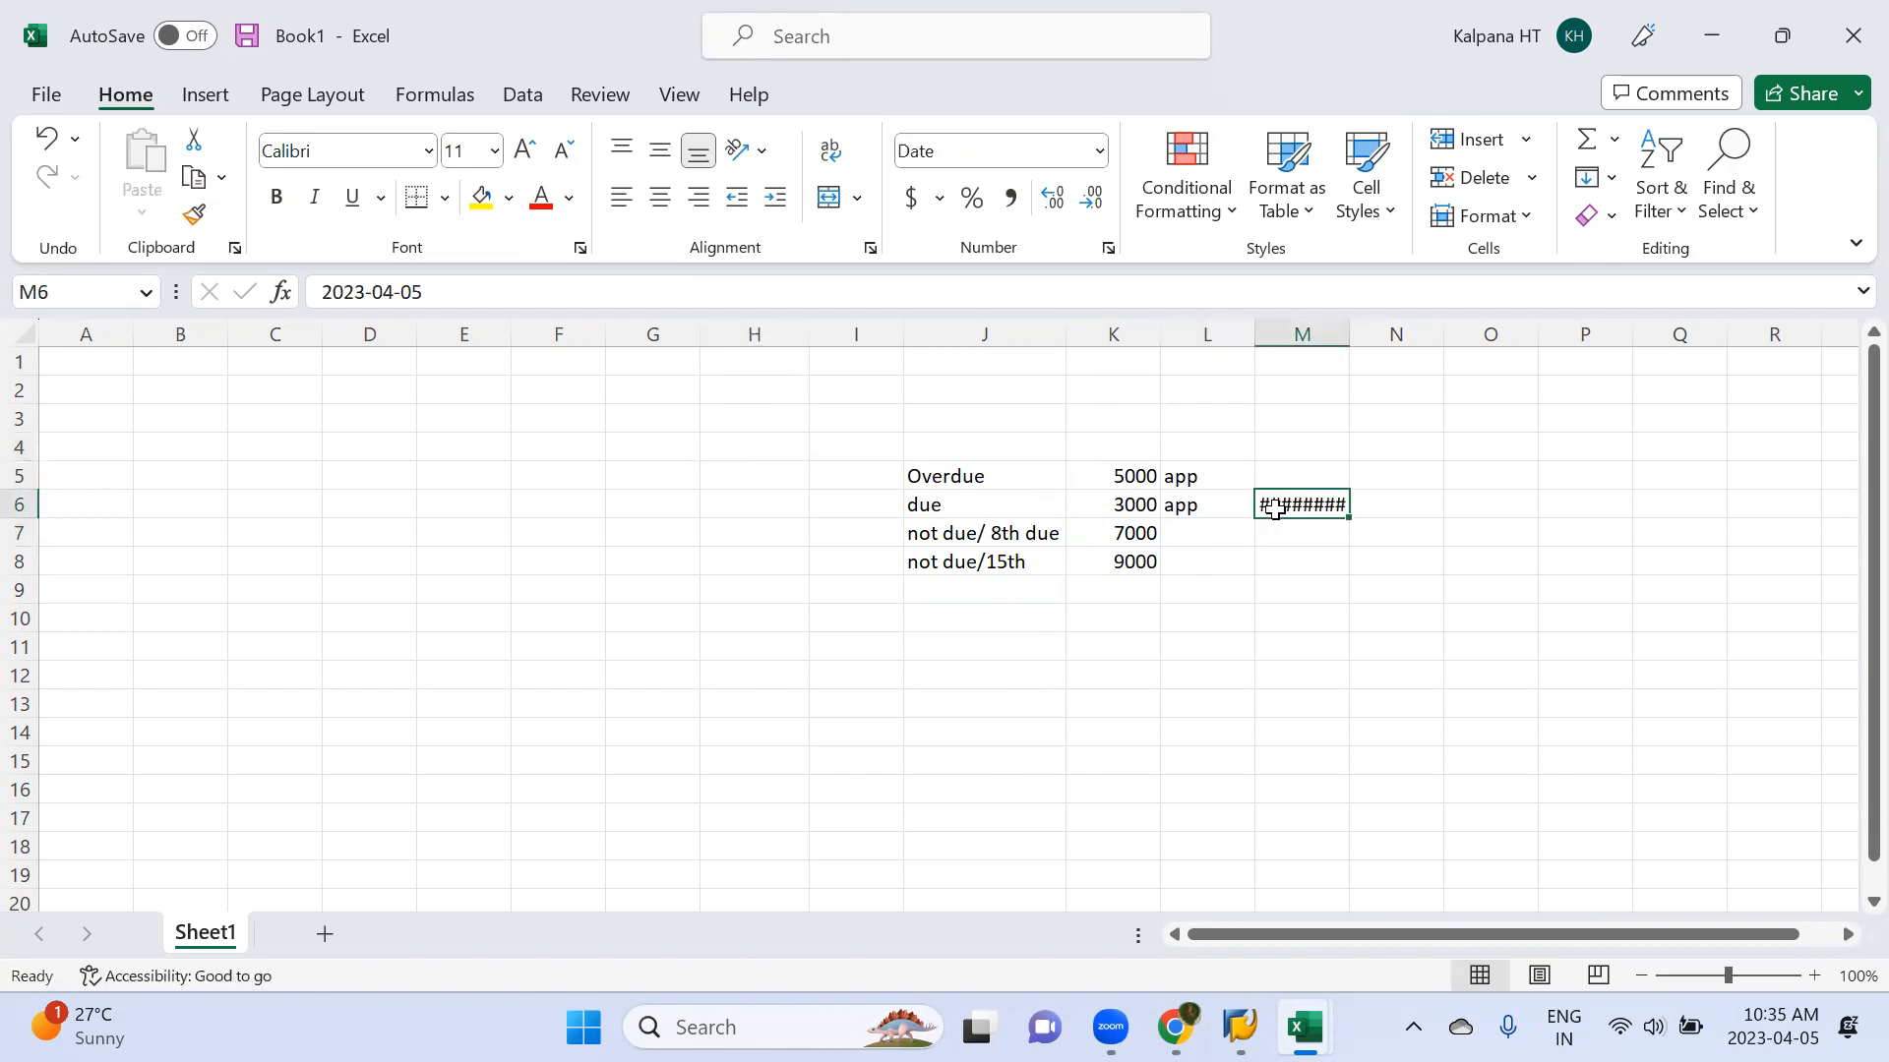
double_click(1351, 339)
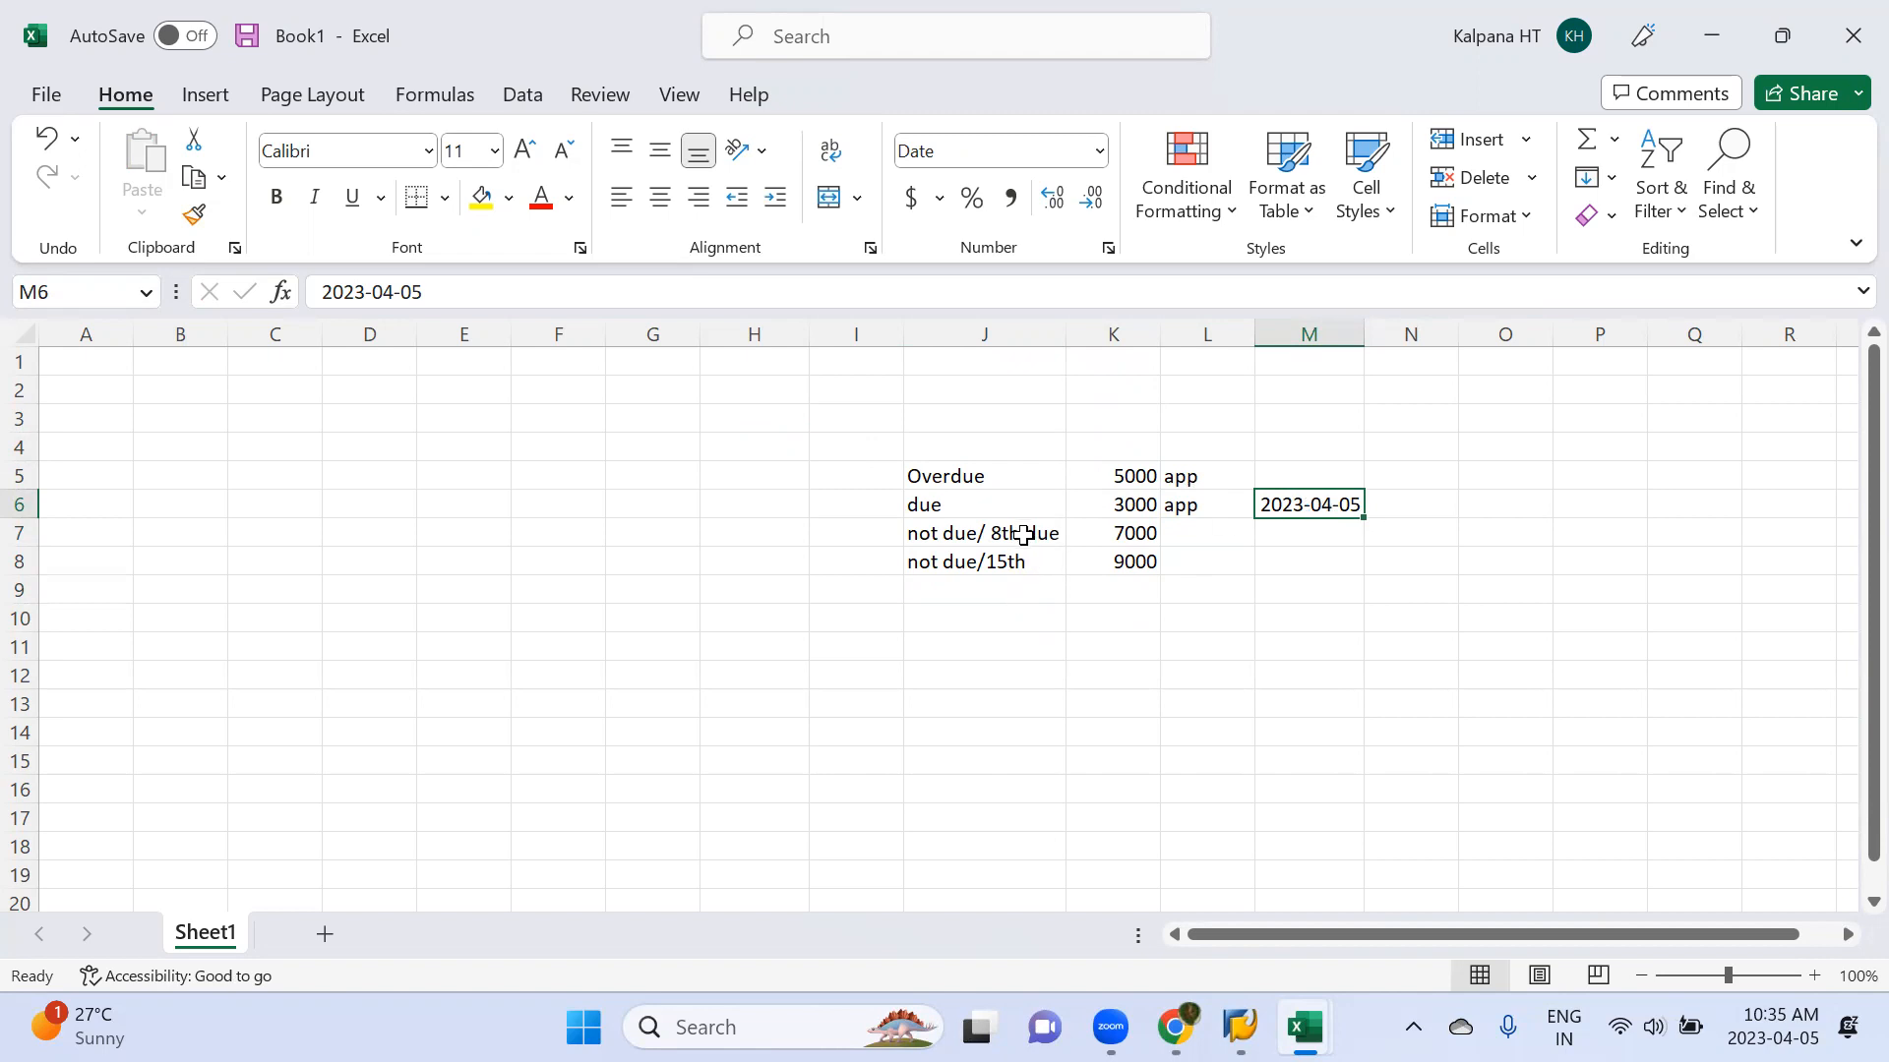
Fill the date down into cell M7 and change it to 2023-04-10
key("alt+Tab")
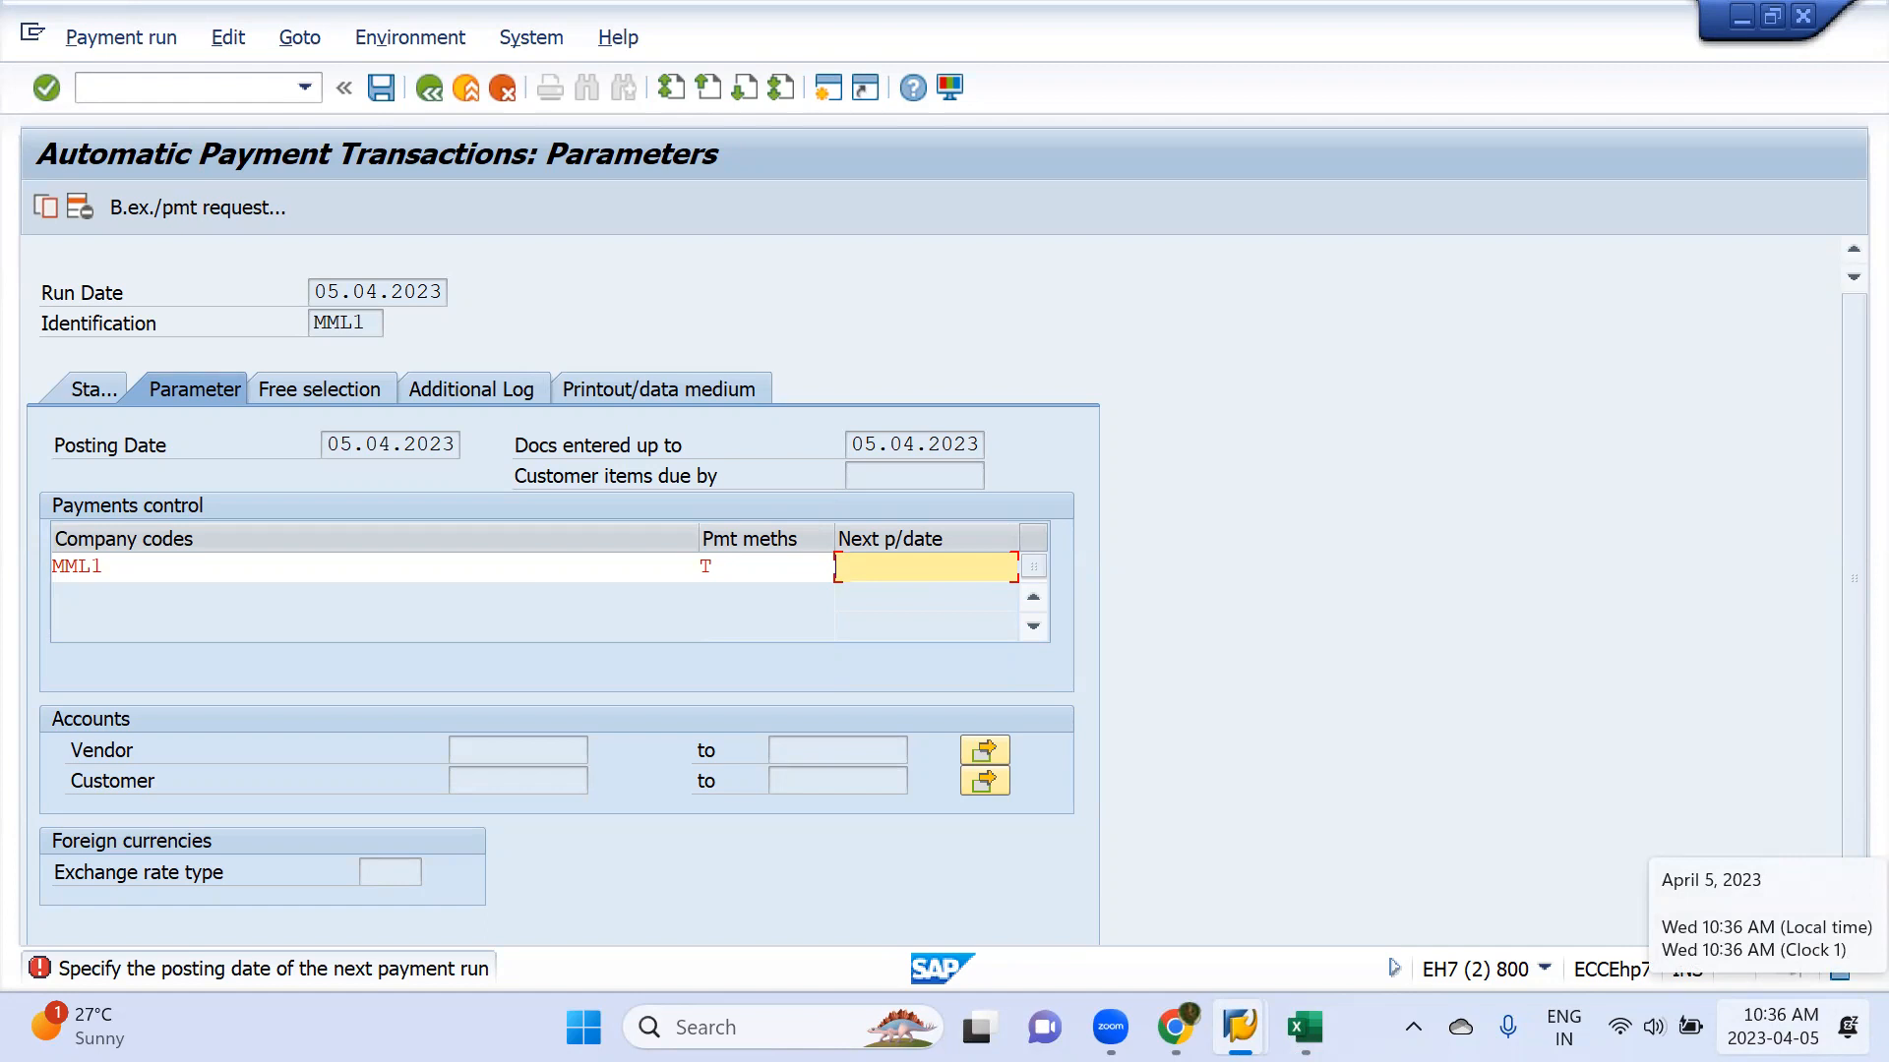
key("alt+Tab")
left_click(1285, 541)
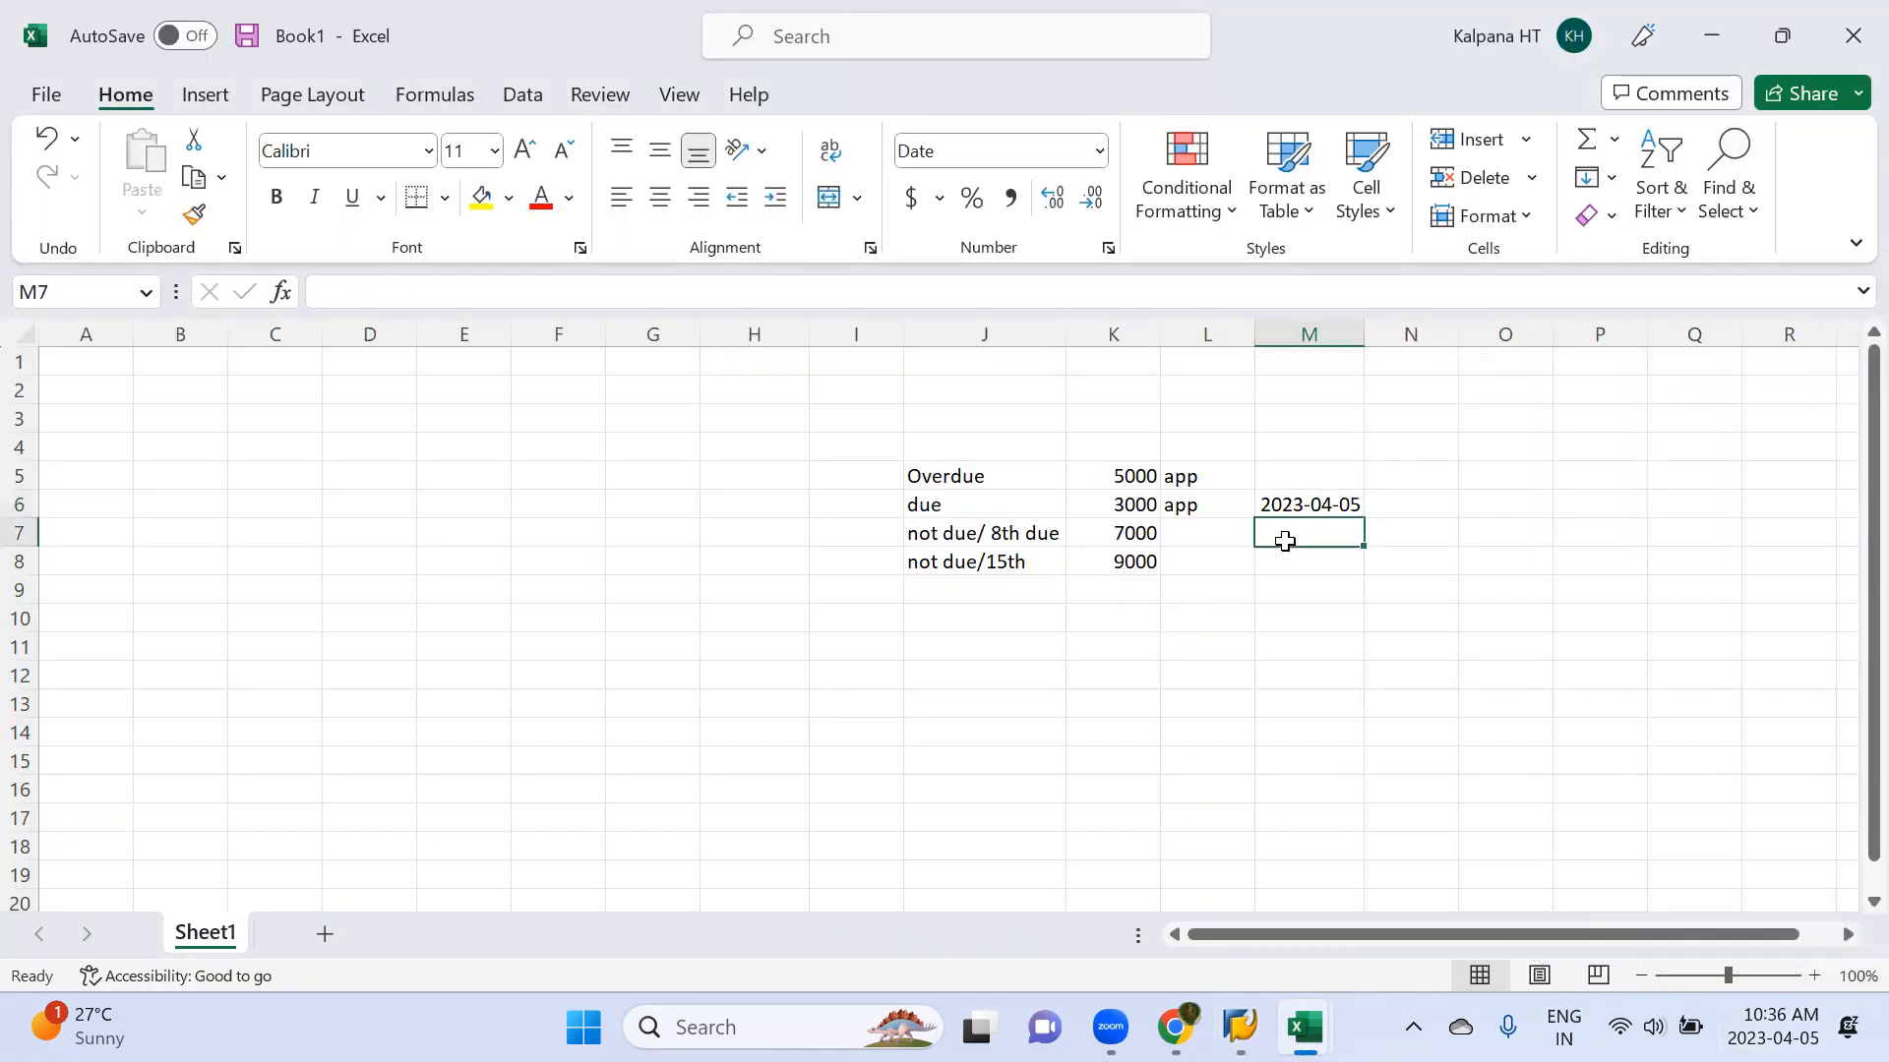
key("ctrl+c")
key("ctrl+d")
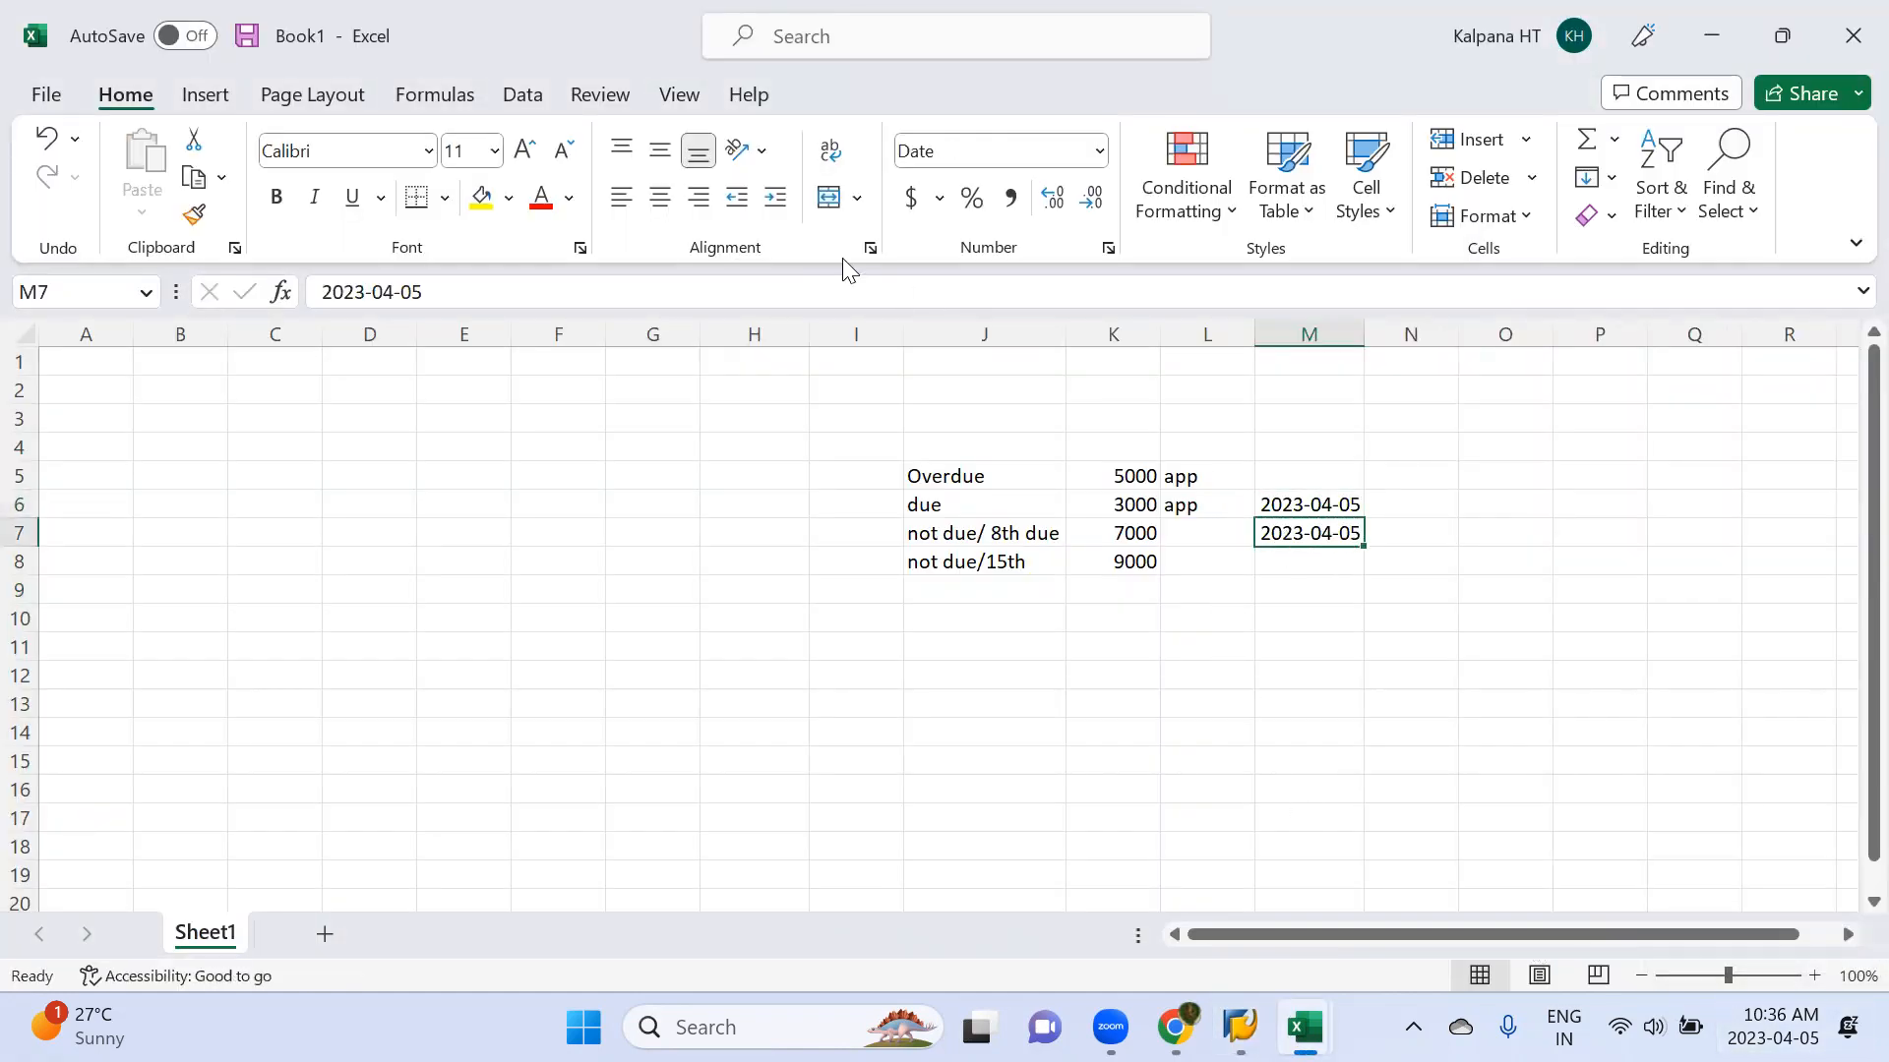
key("F2")
key("BackSpace")
key("BackSpace")
type("10")
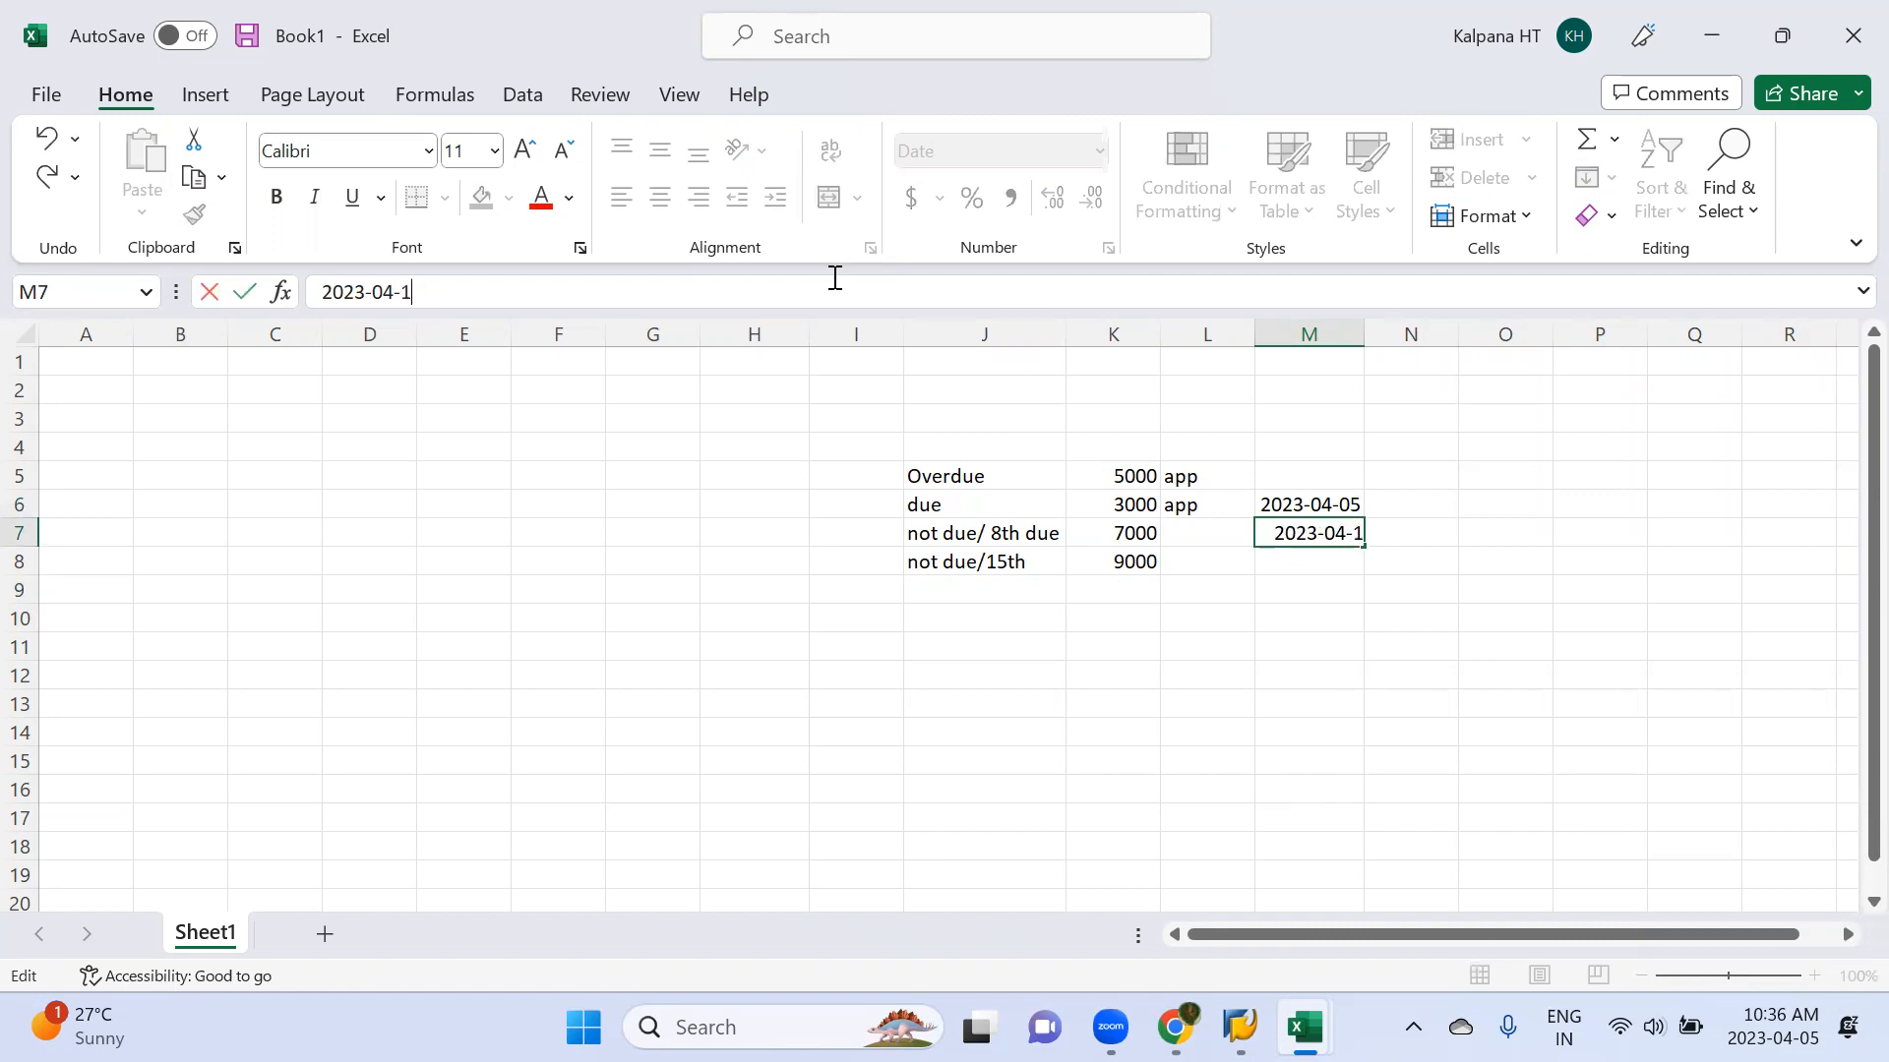
key("Return")
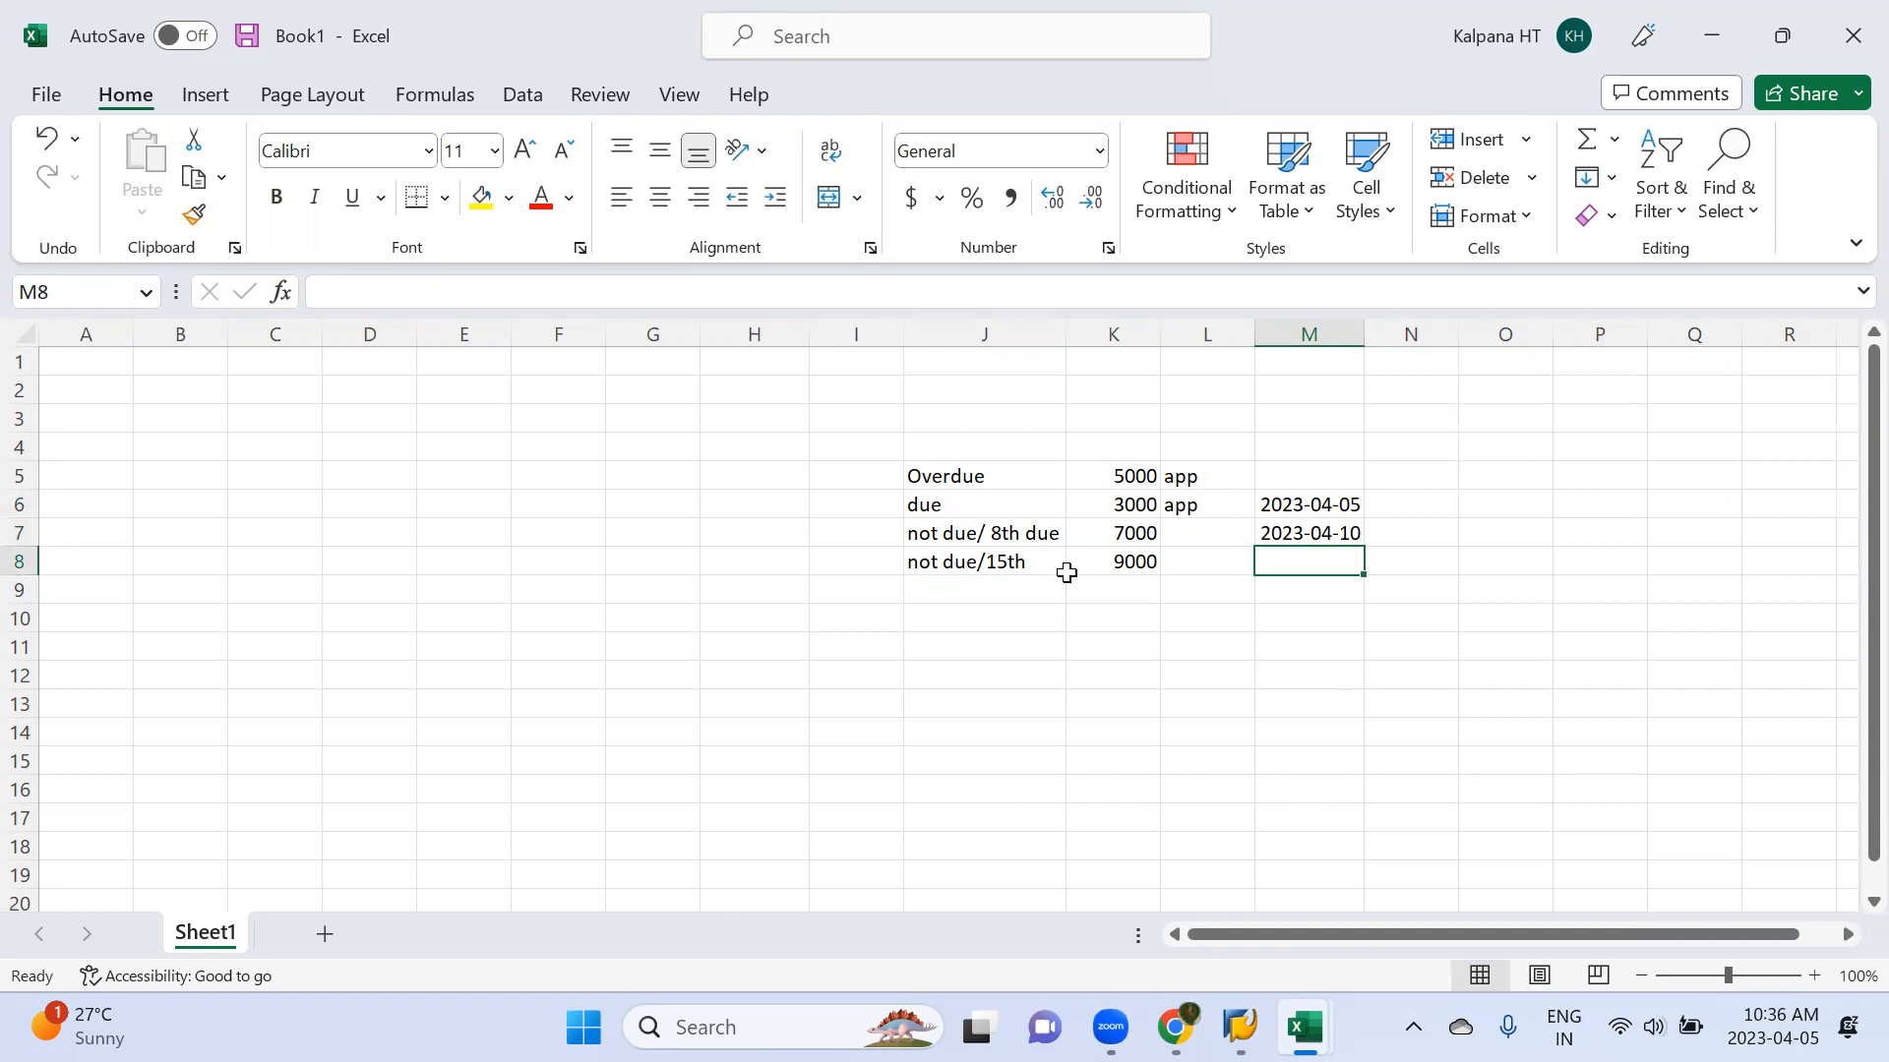
left_click(1179, 541)
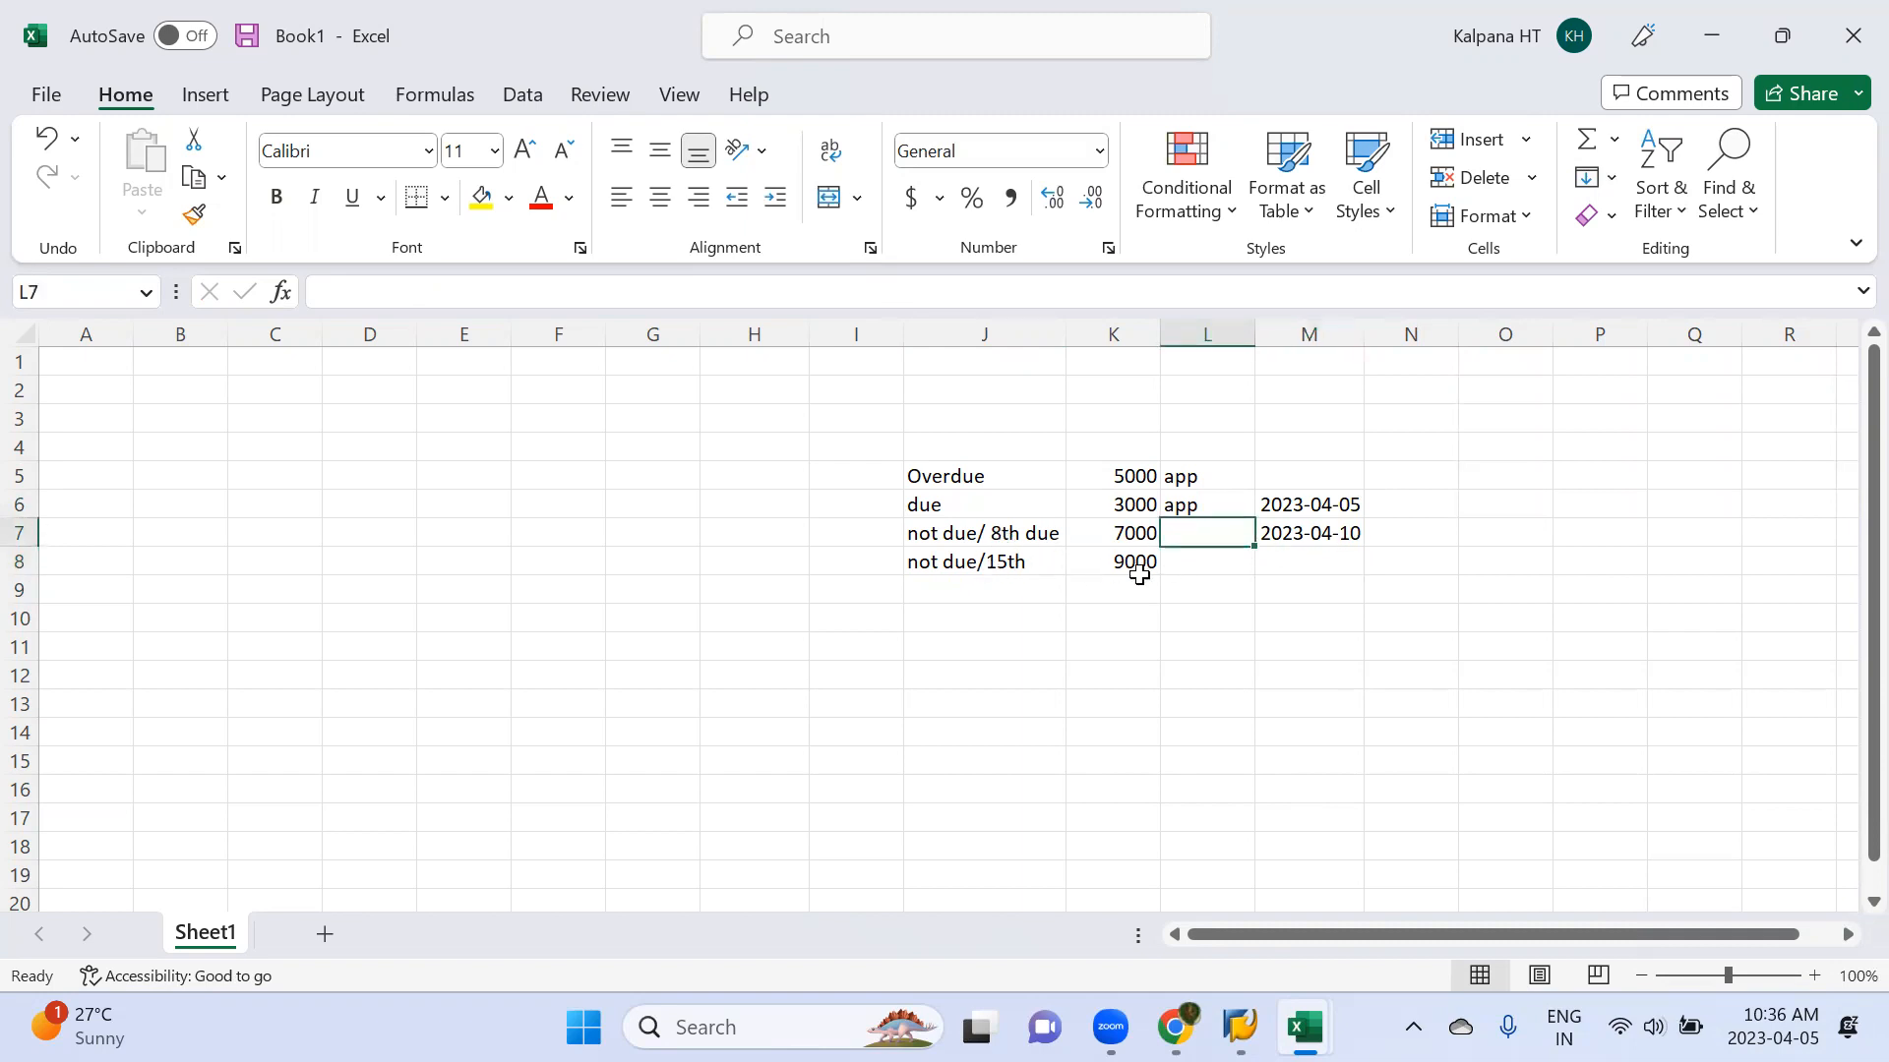
left_click(1188, 572)
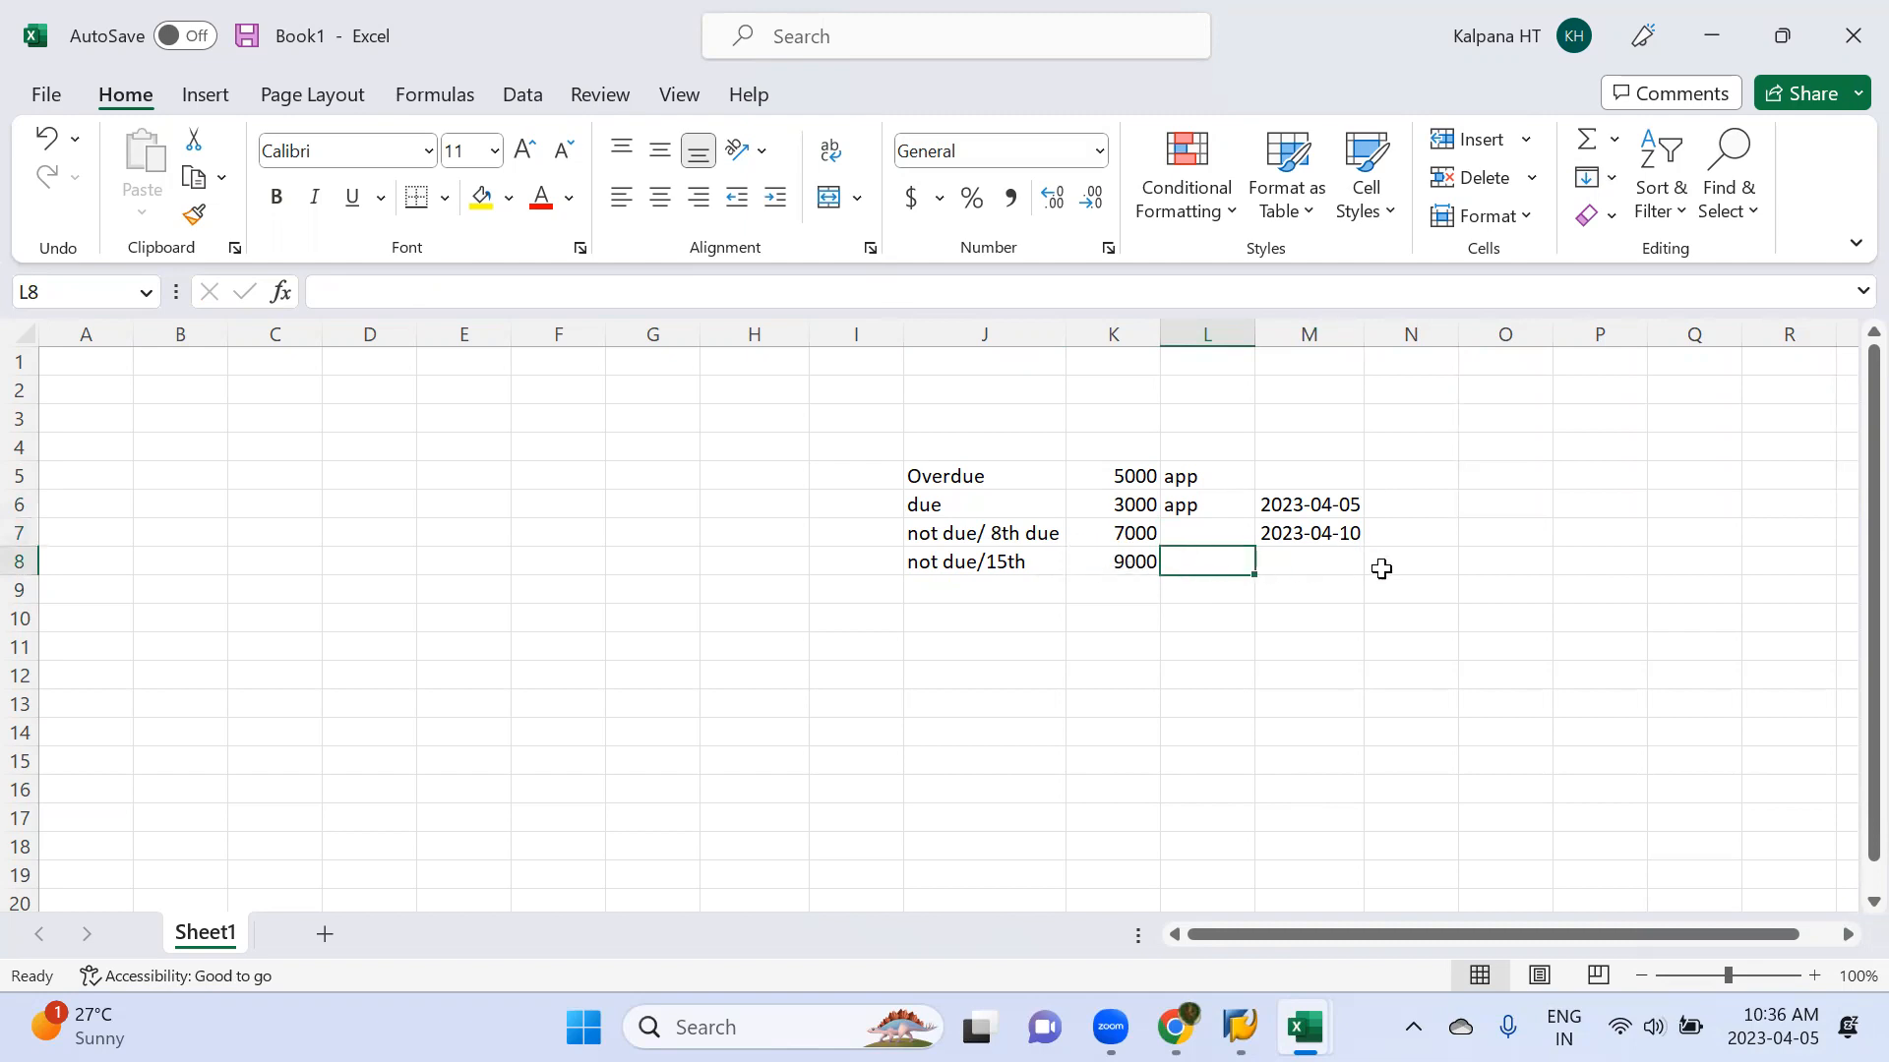
left_click(1117, 559)
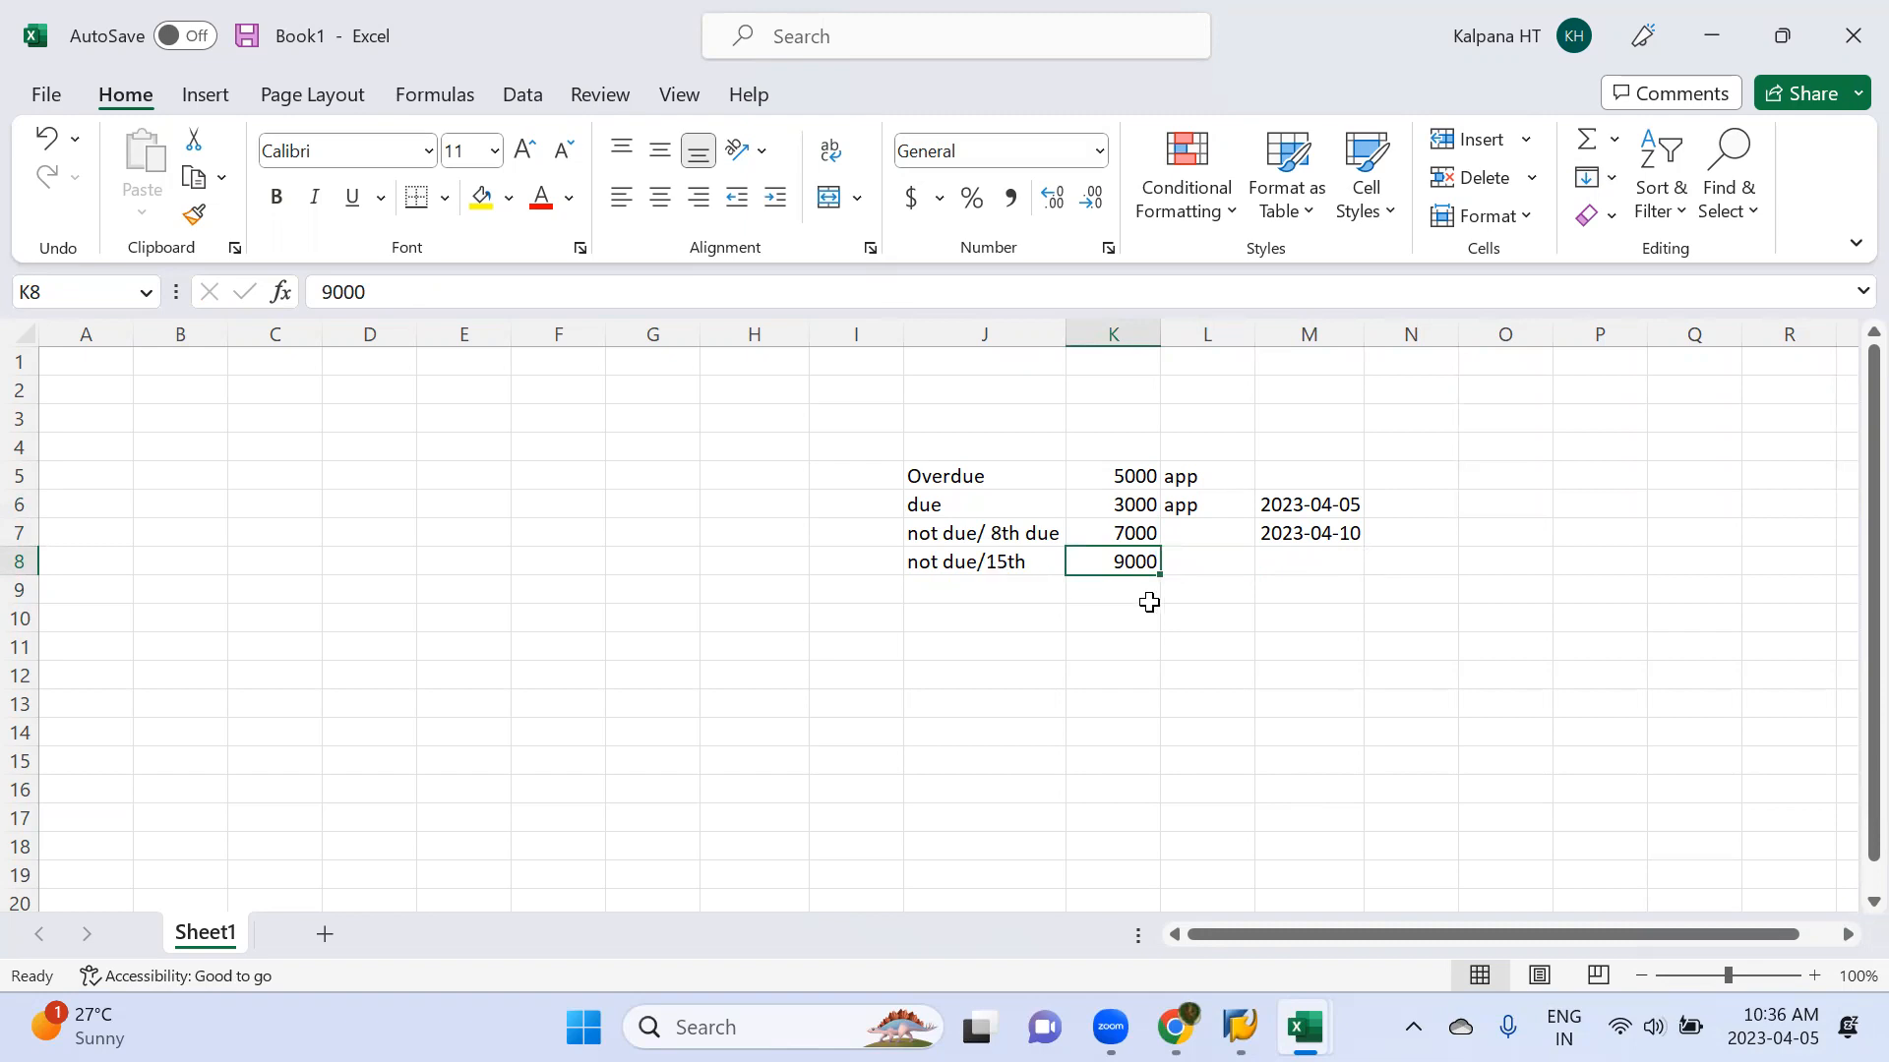
left_click(1001, 540)
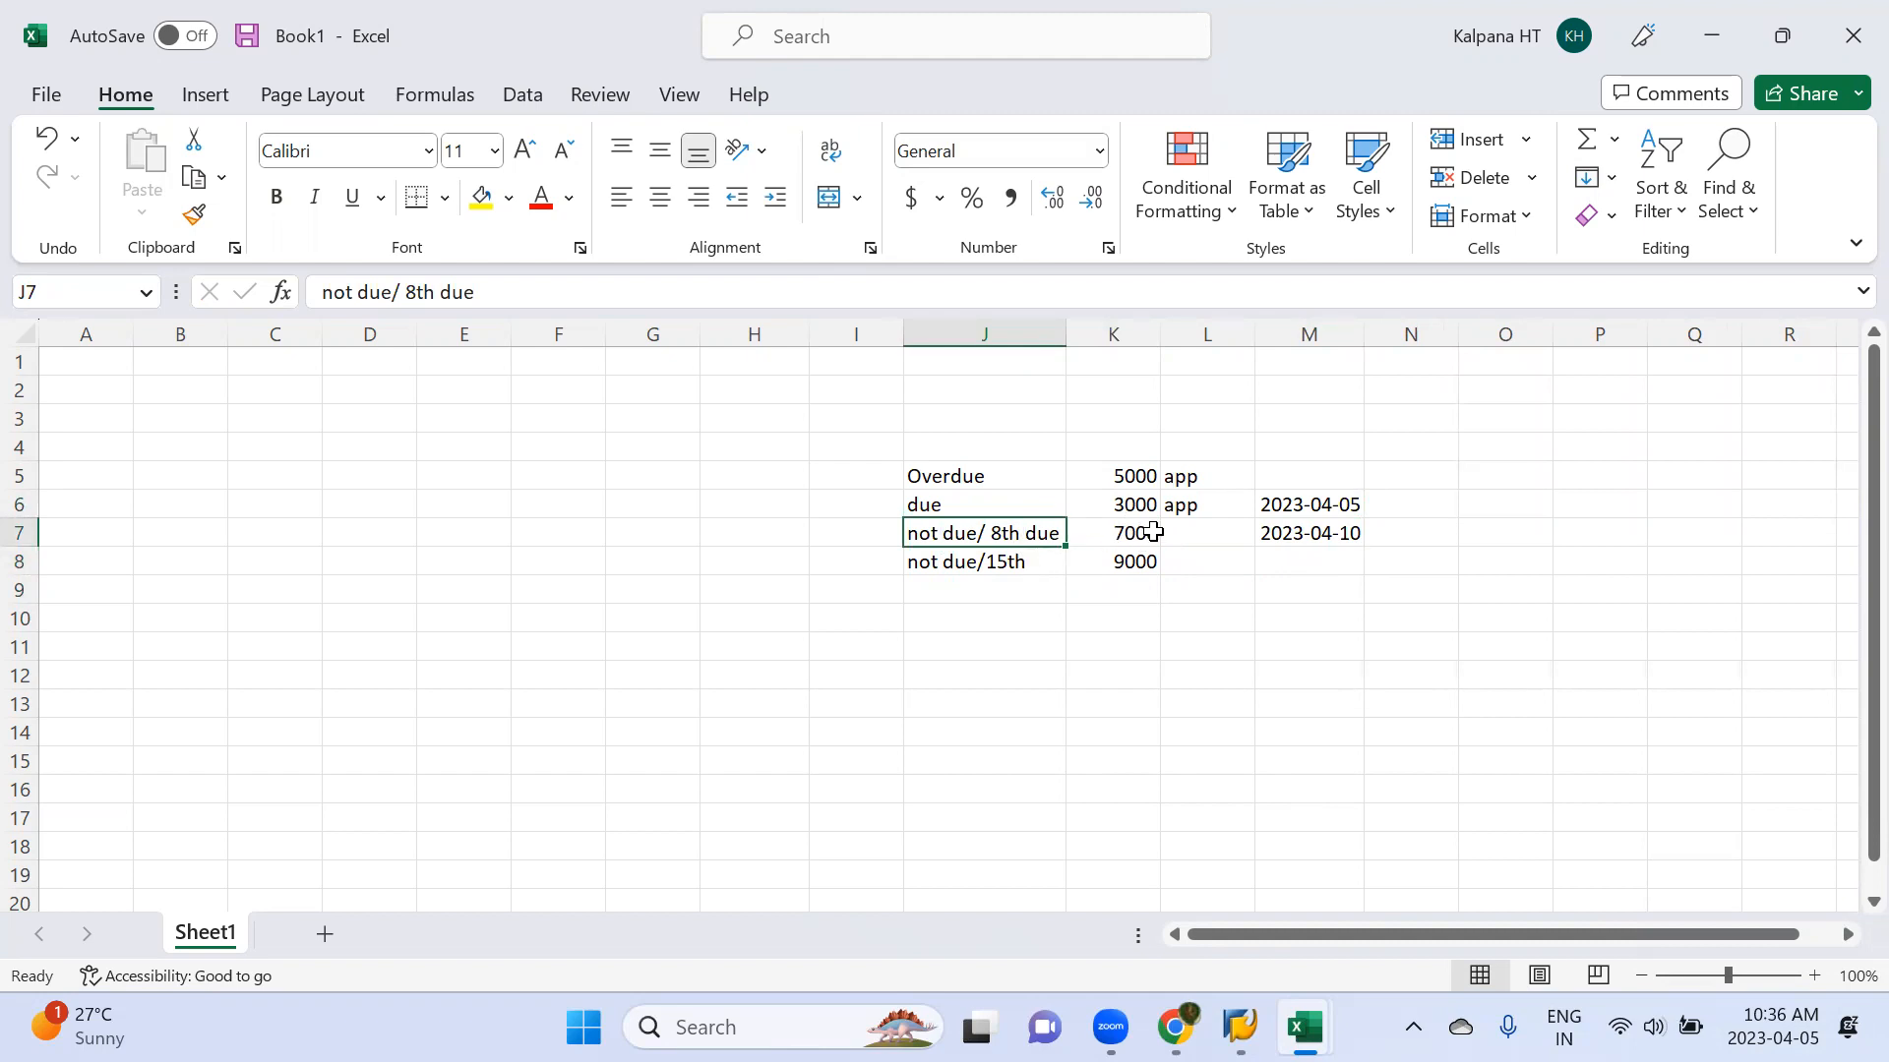
Switch to SAP and set the next payment date for company code MML1 to 10.04.2023
key("alt+Tab")
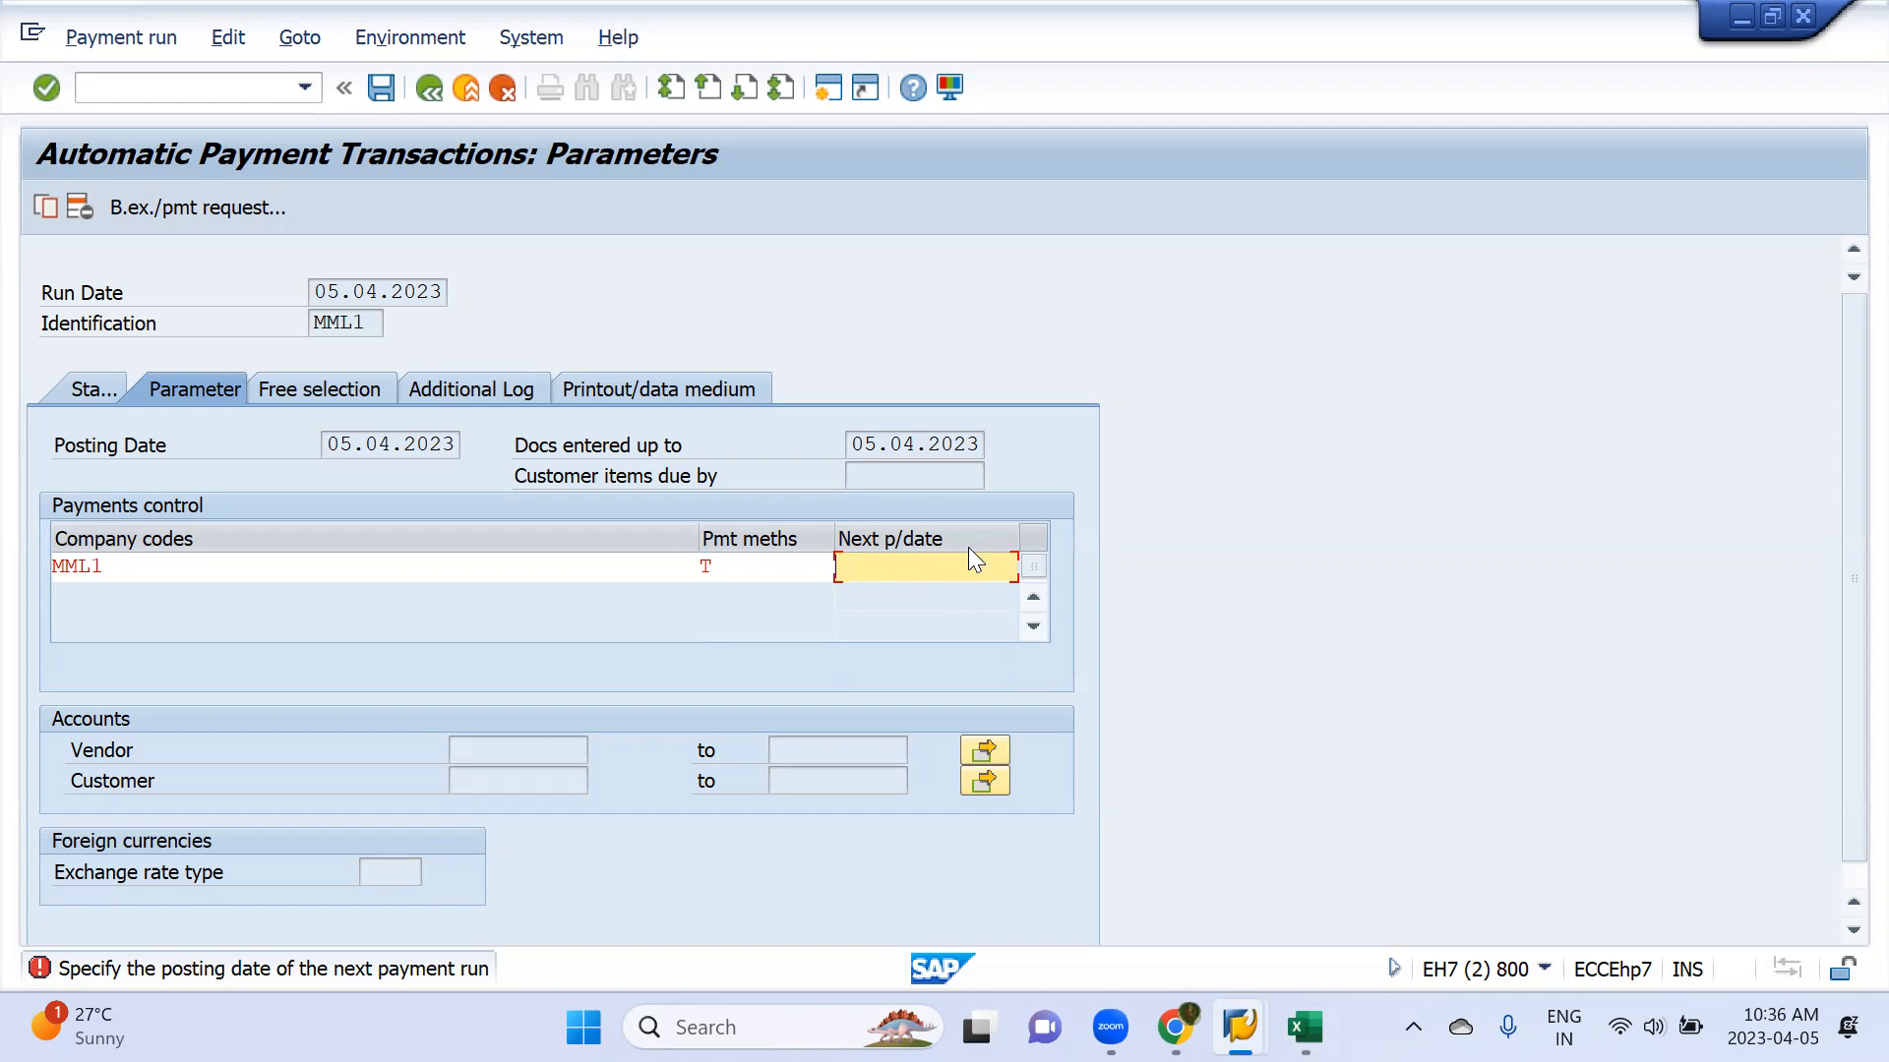
type("10")
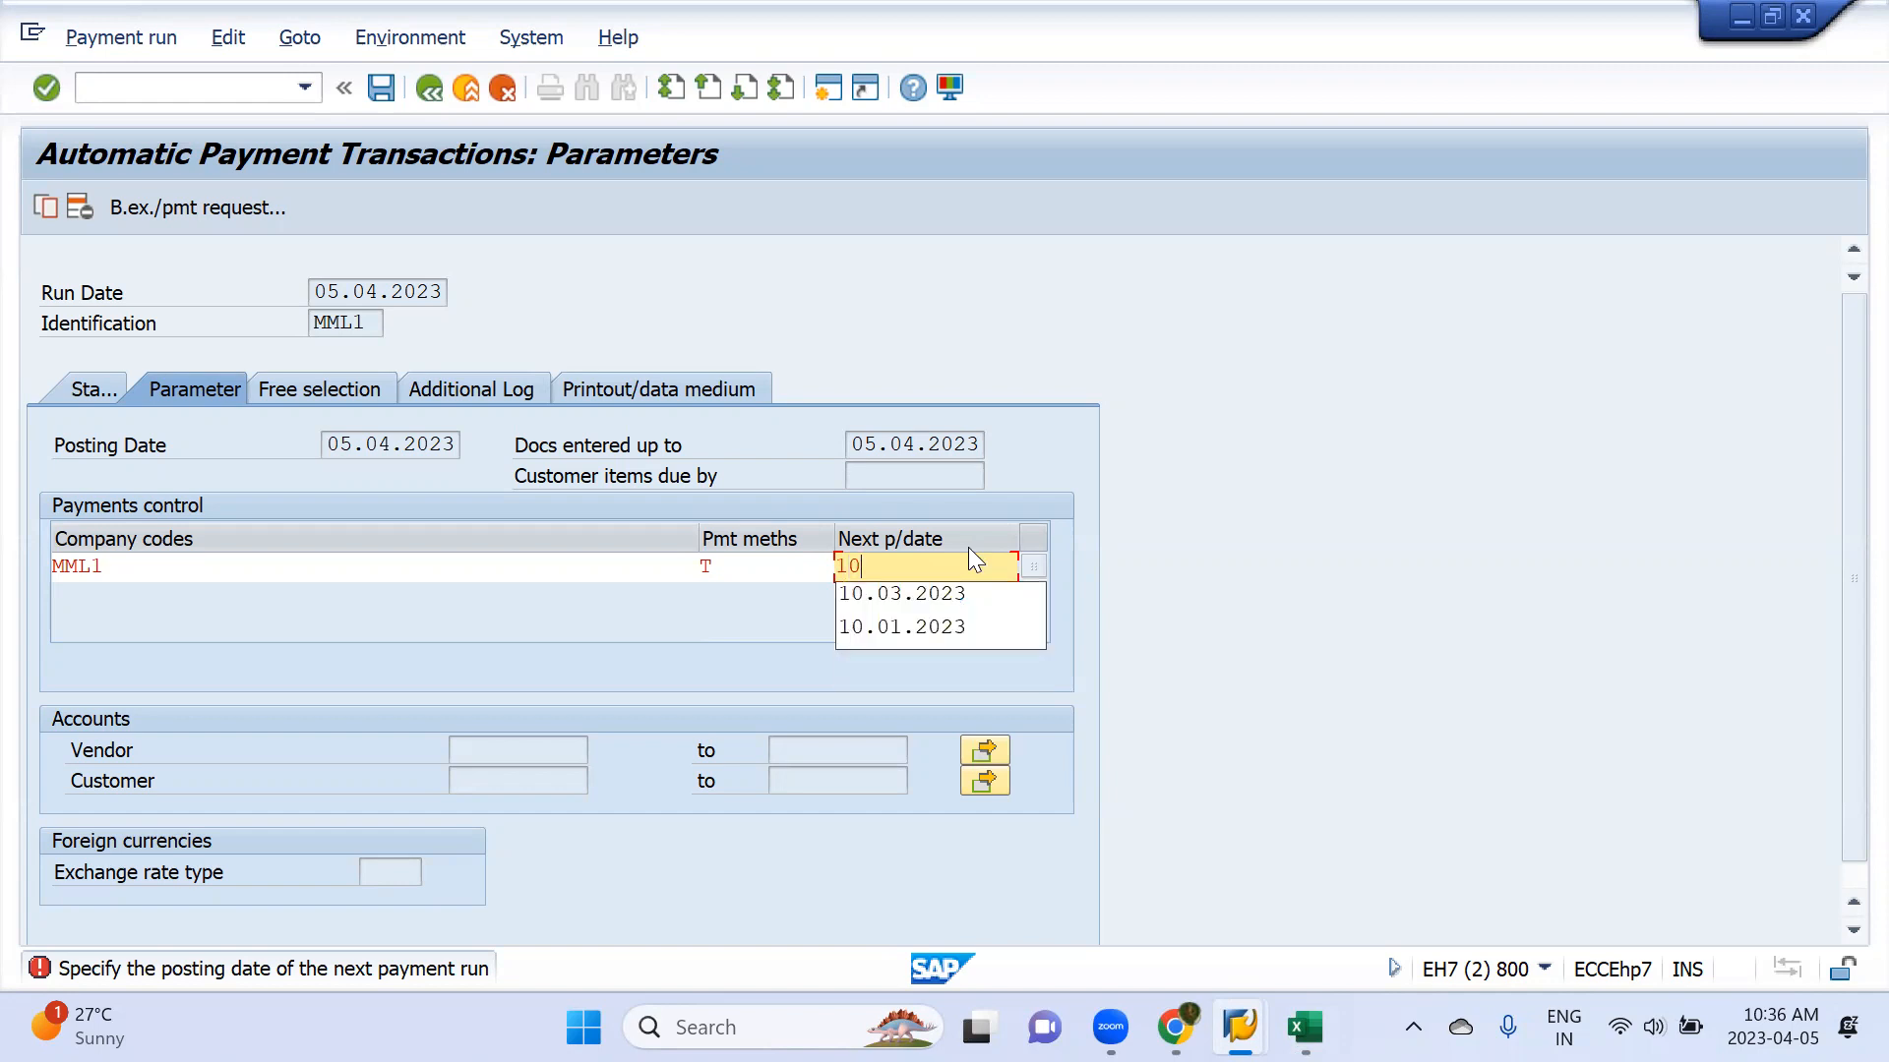
type(".04.2023")
key("Return")
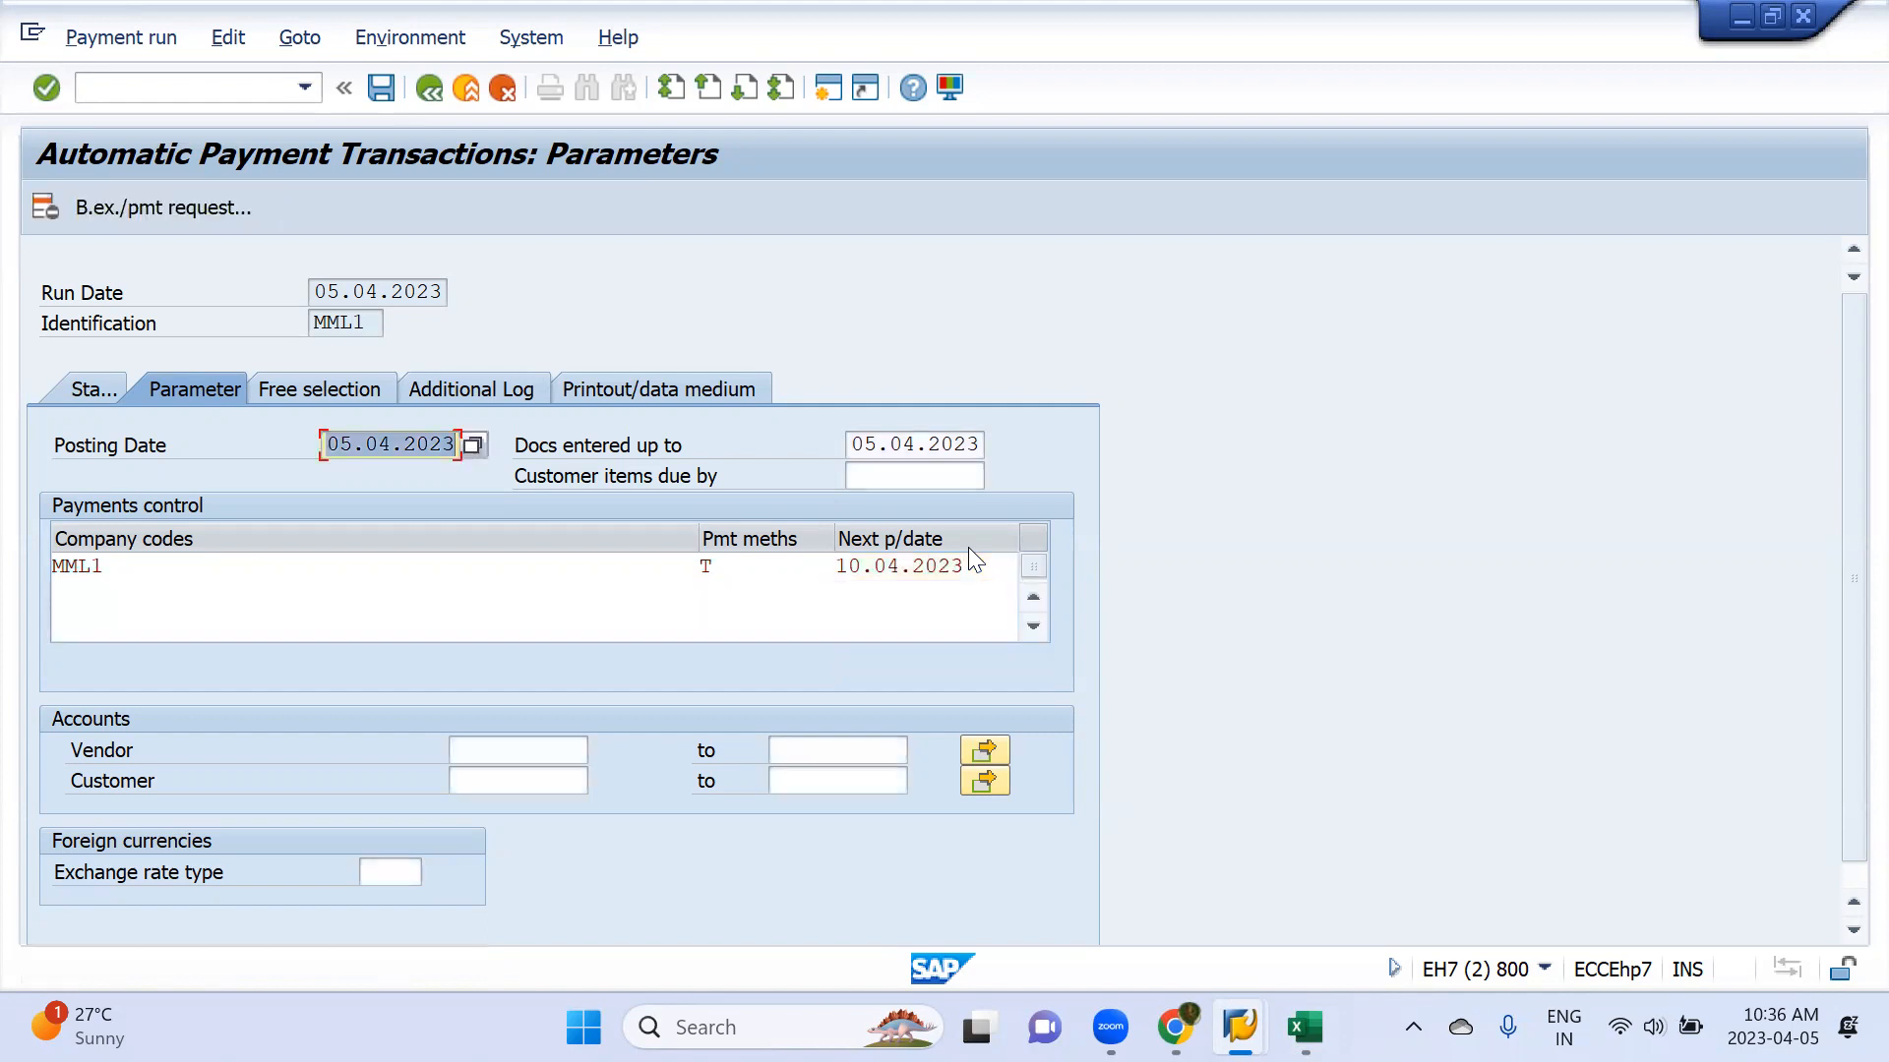
Look up the vendor account and enter its number as the vendor for the payment run
left_click(520, 756)
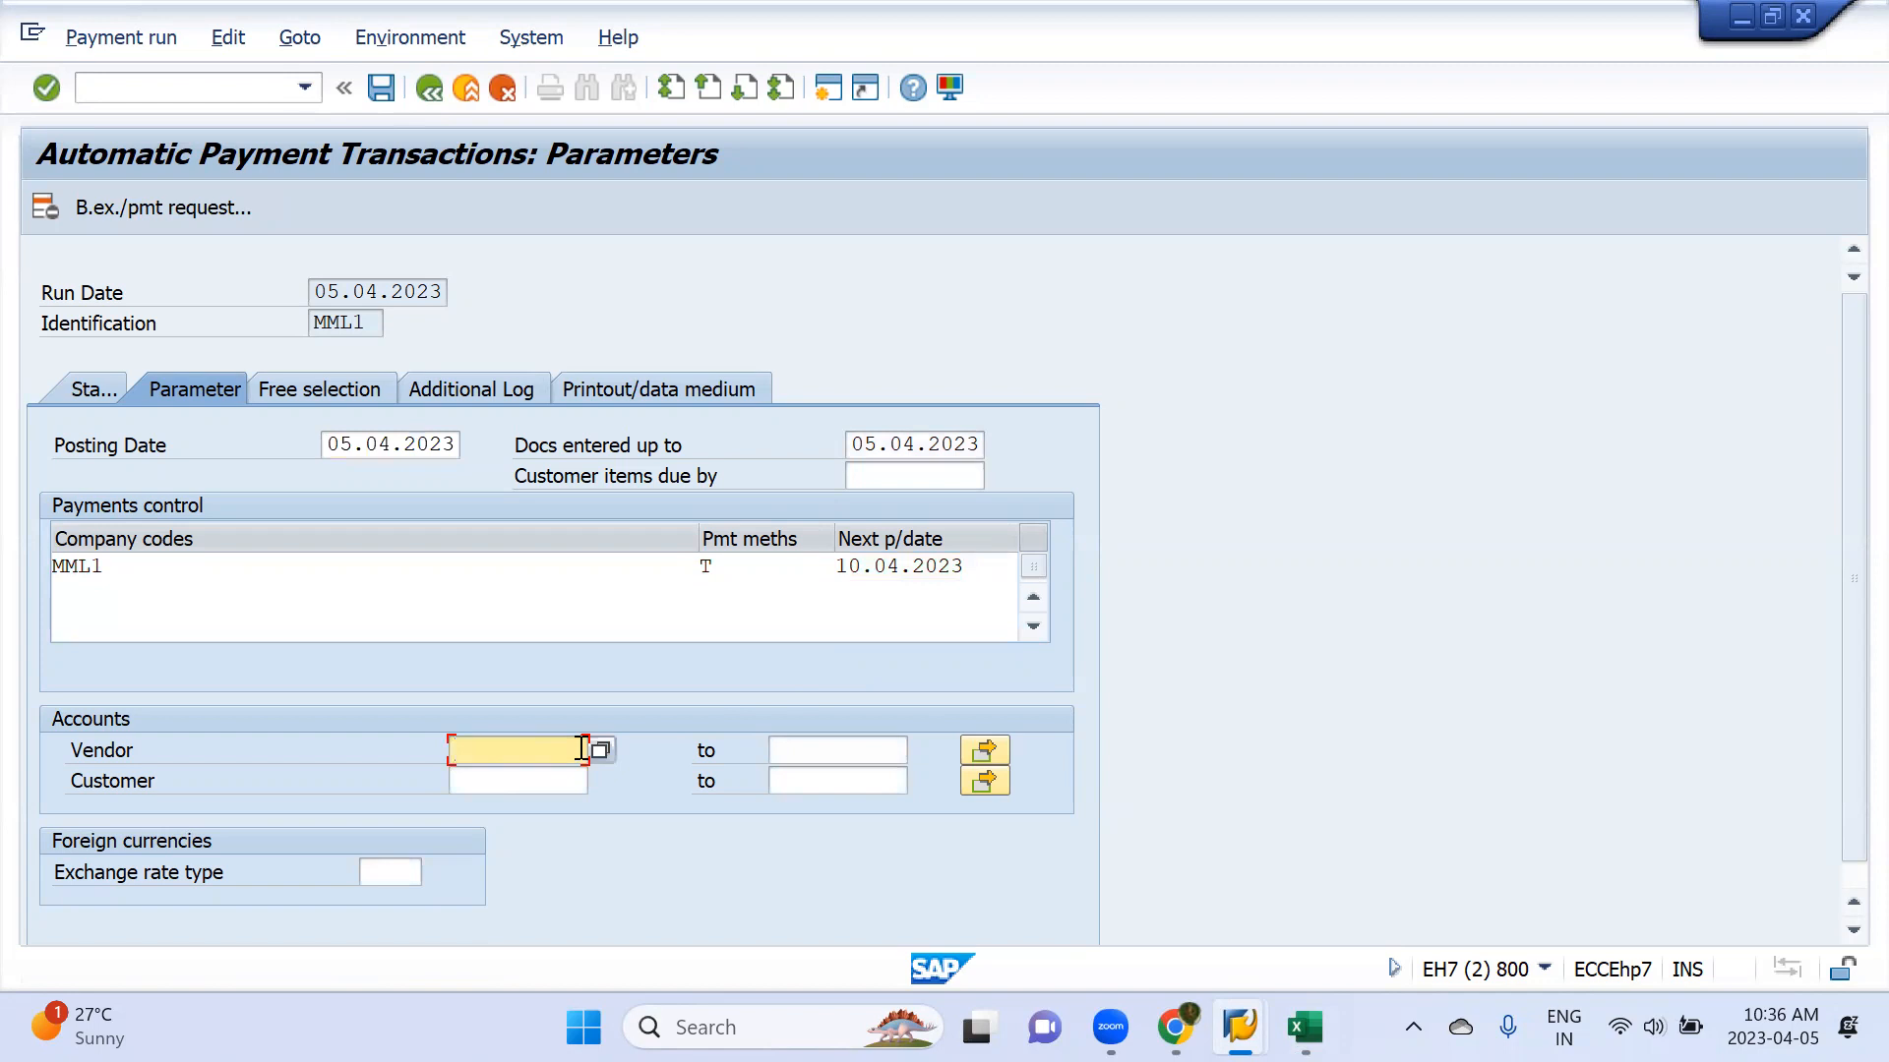
key("alt+Tab")
key("Escape")
left_click(598, 753)
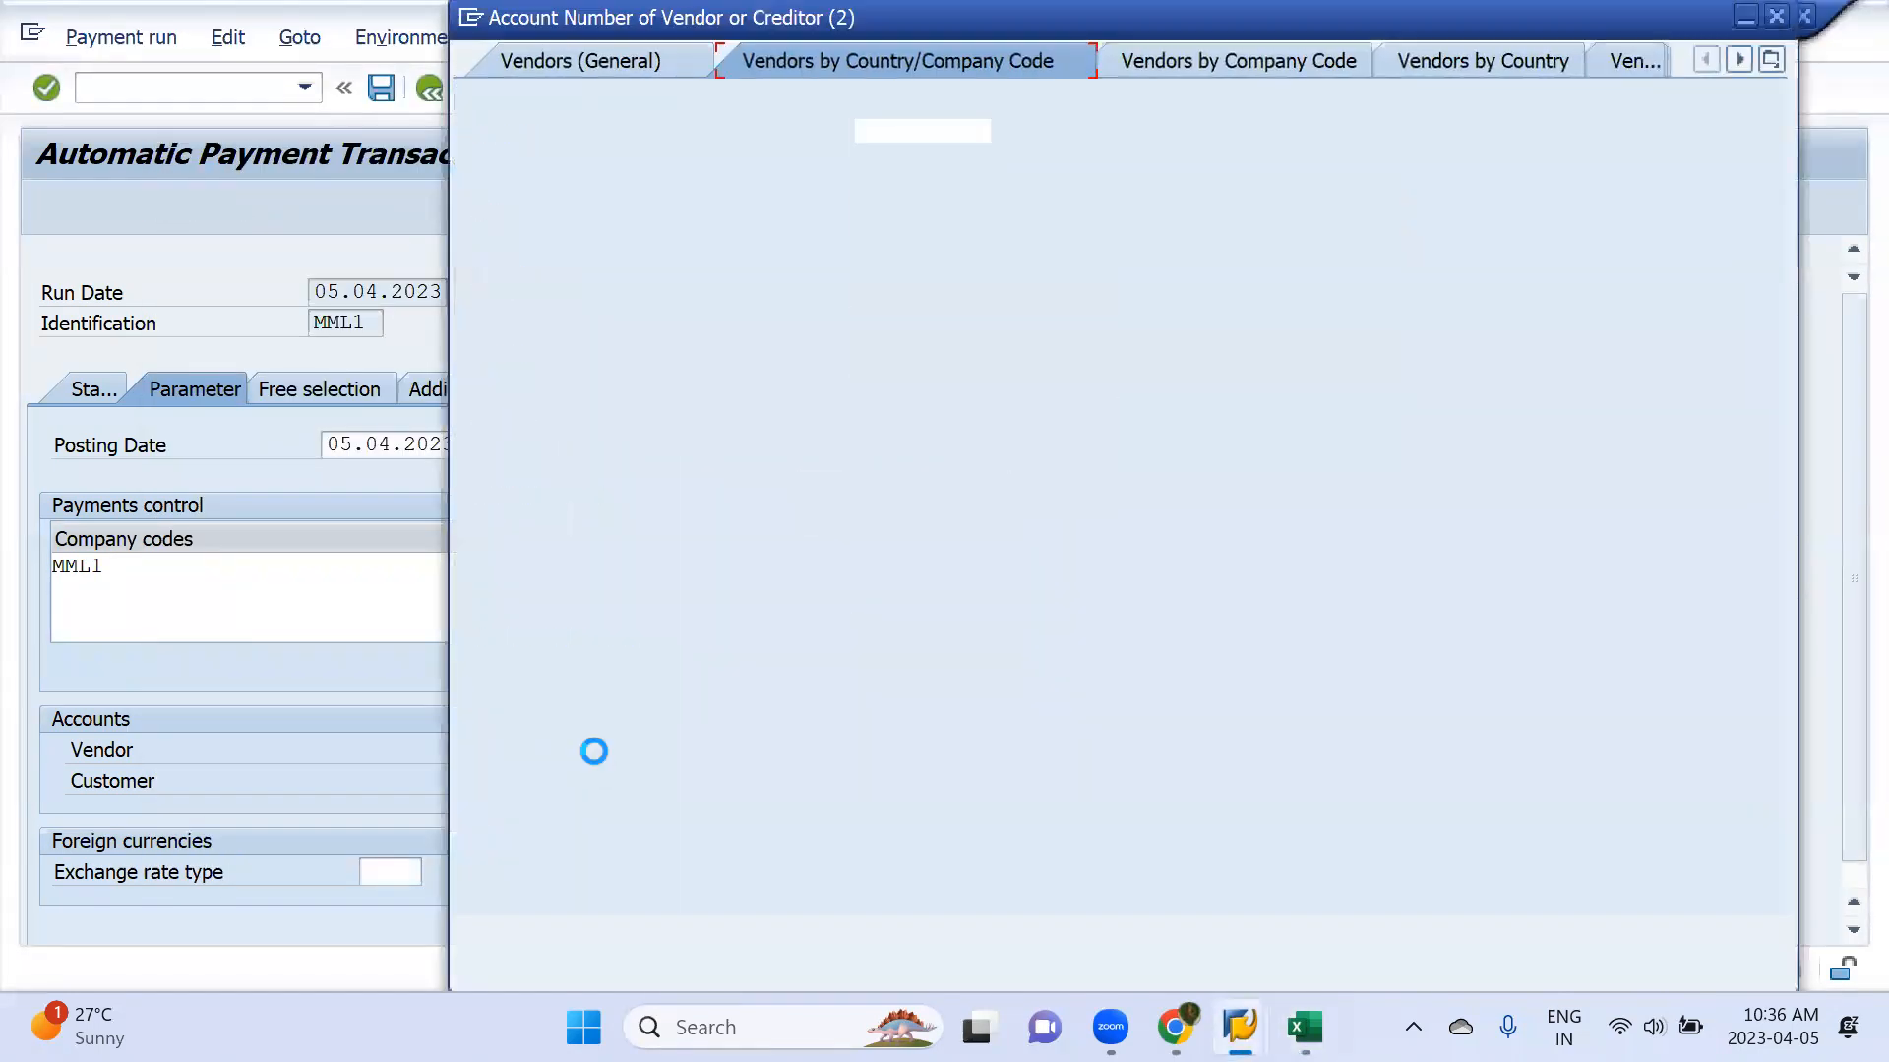
key("Return")
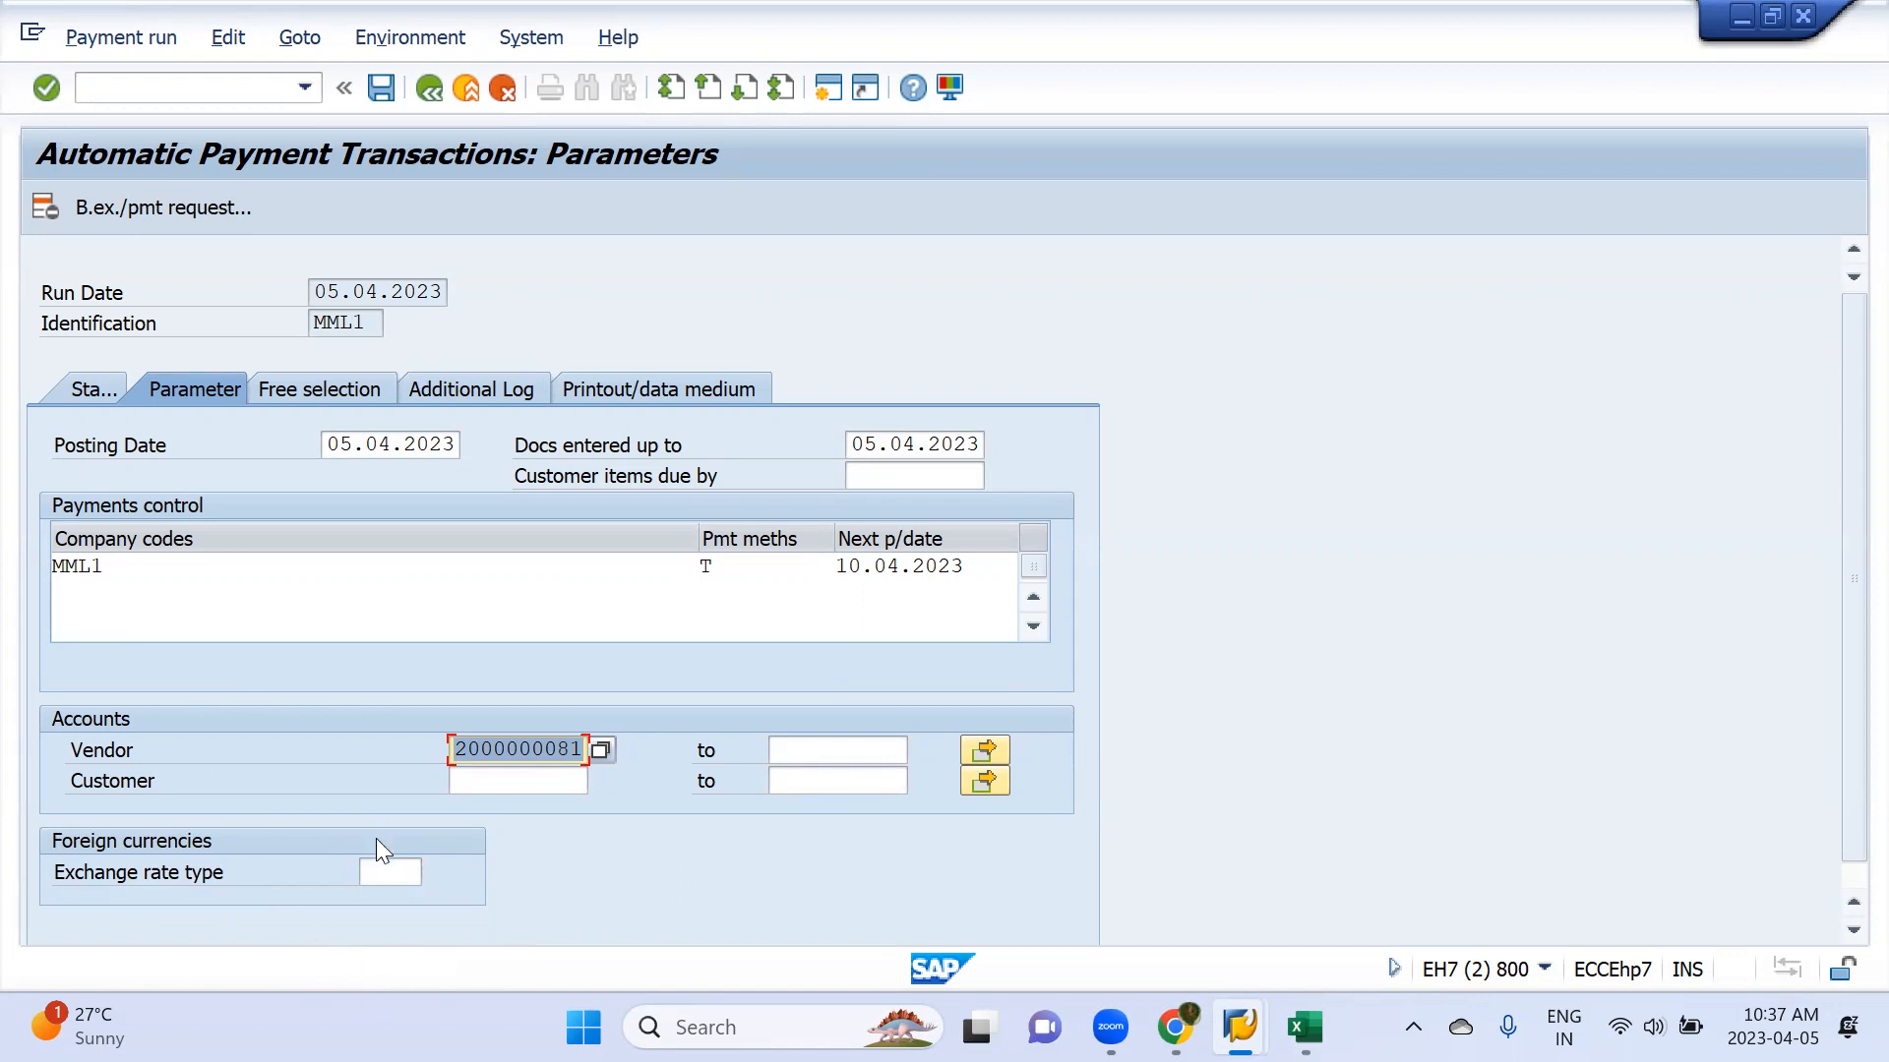
Enable due date check, payment method selection in all cases and line items of the payment documents in the additional log
left_click(311, 389)
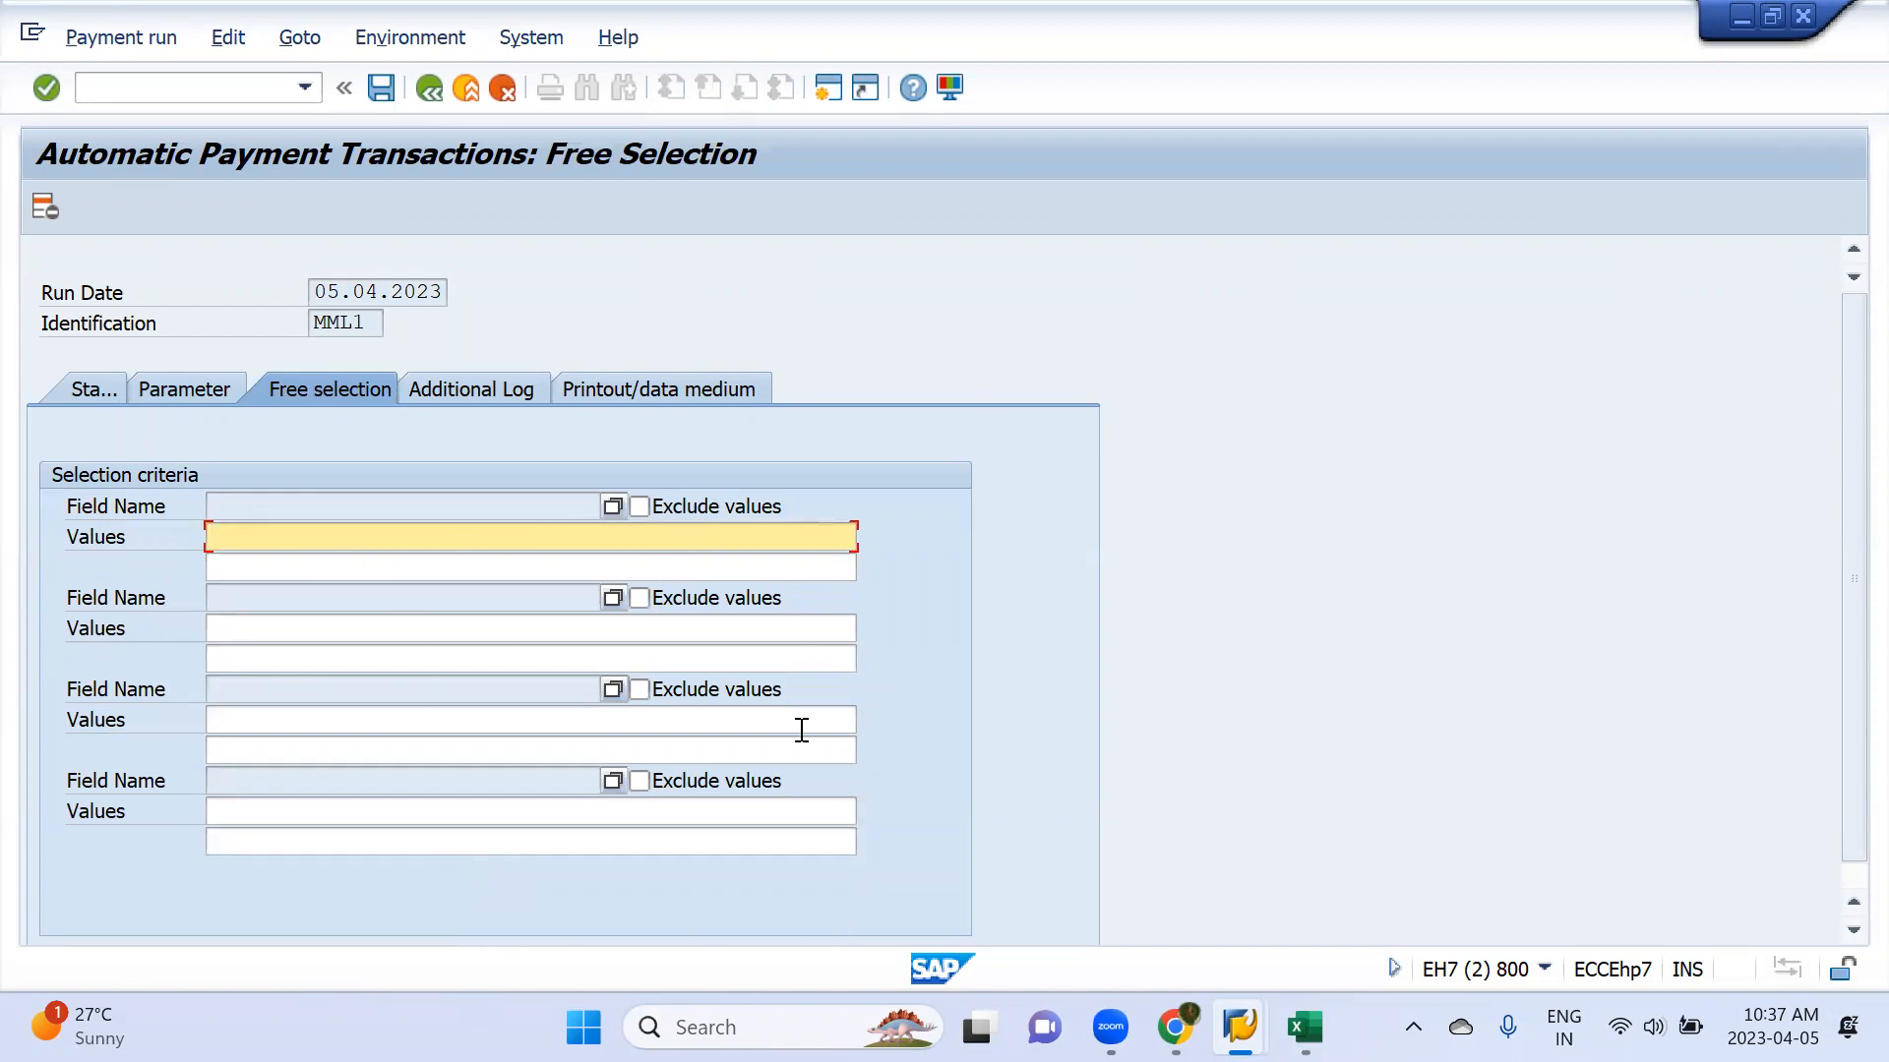
left_click(474, 397)
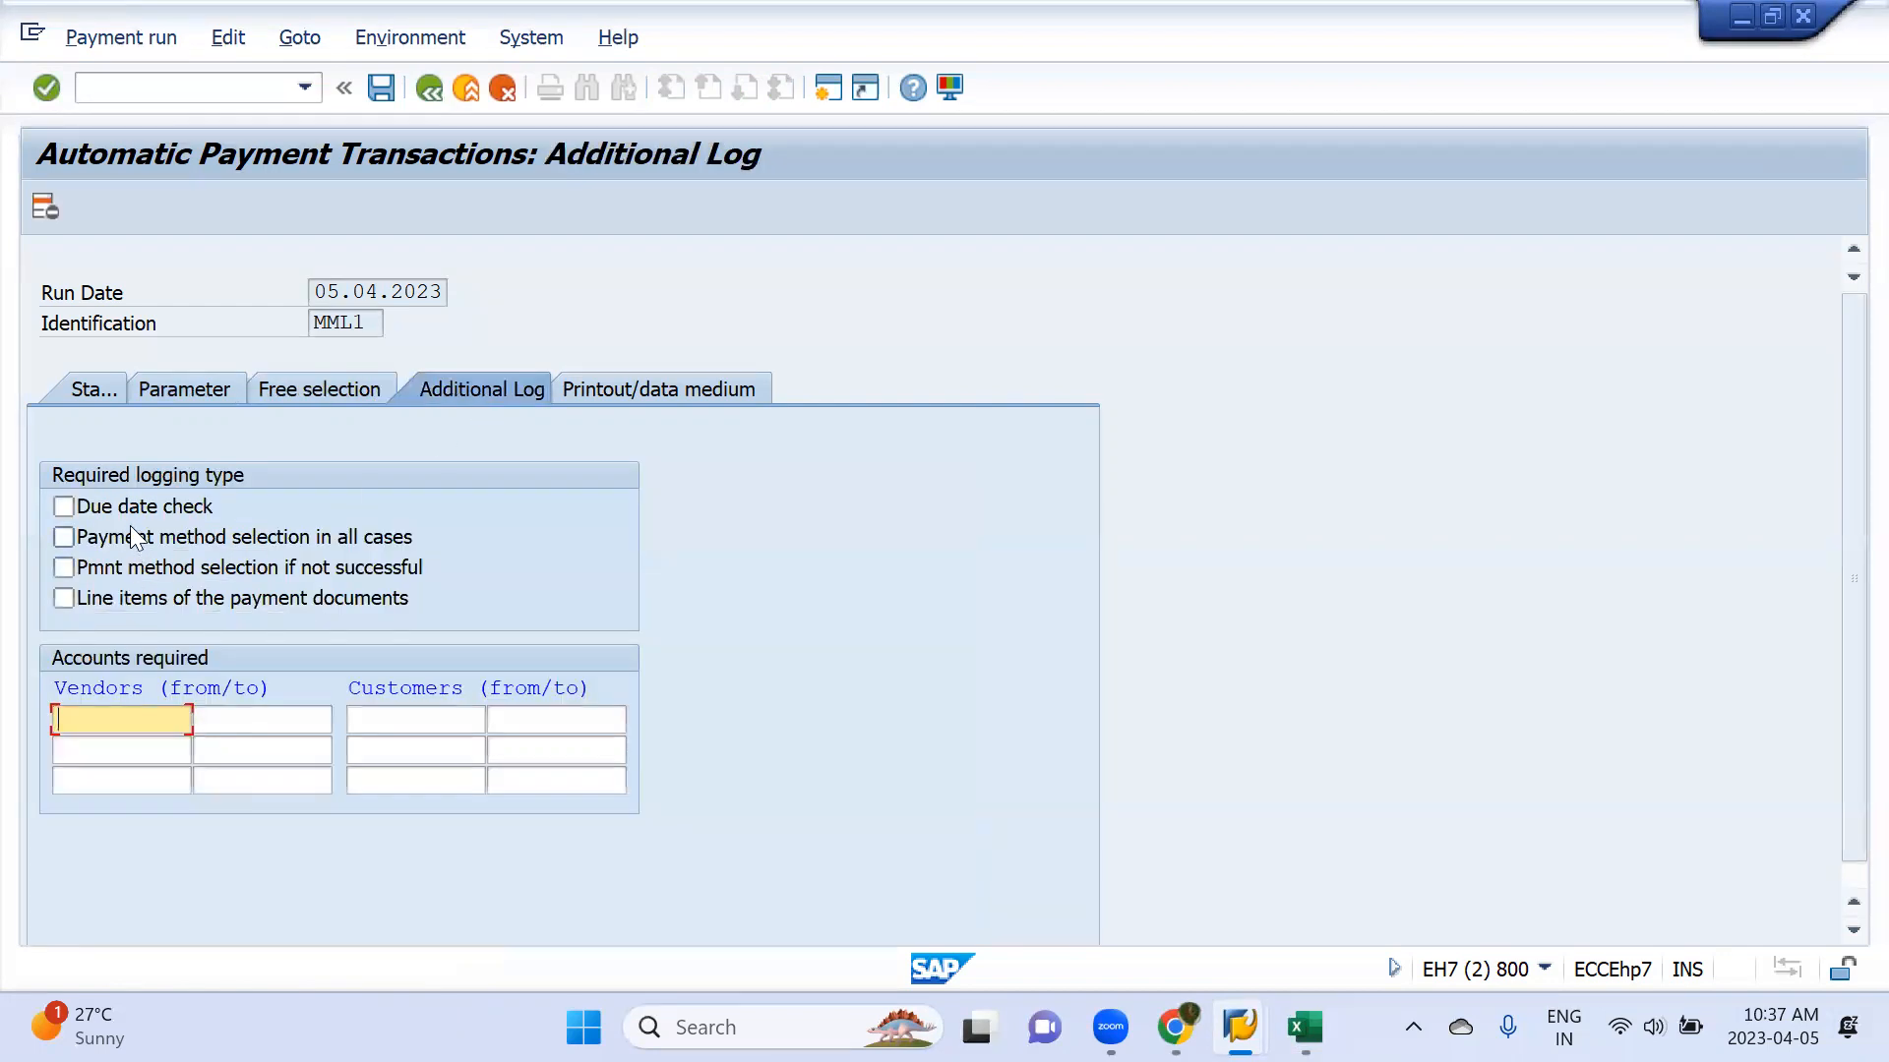
left_click(141, 512)
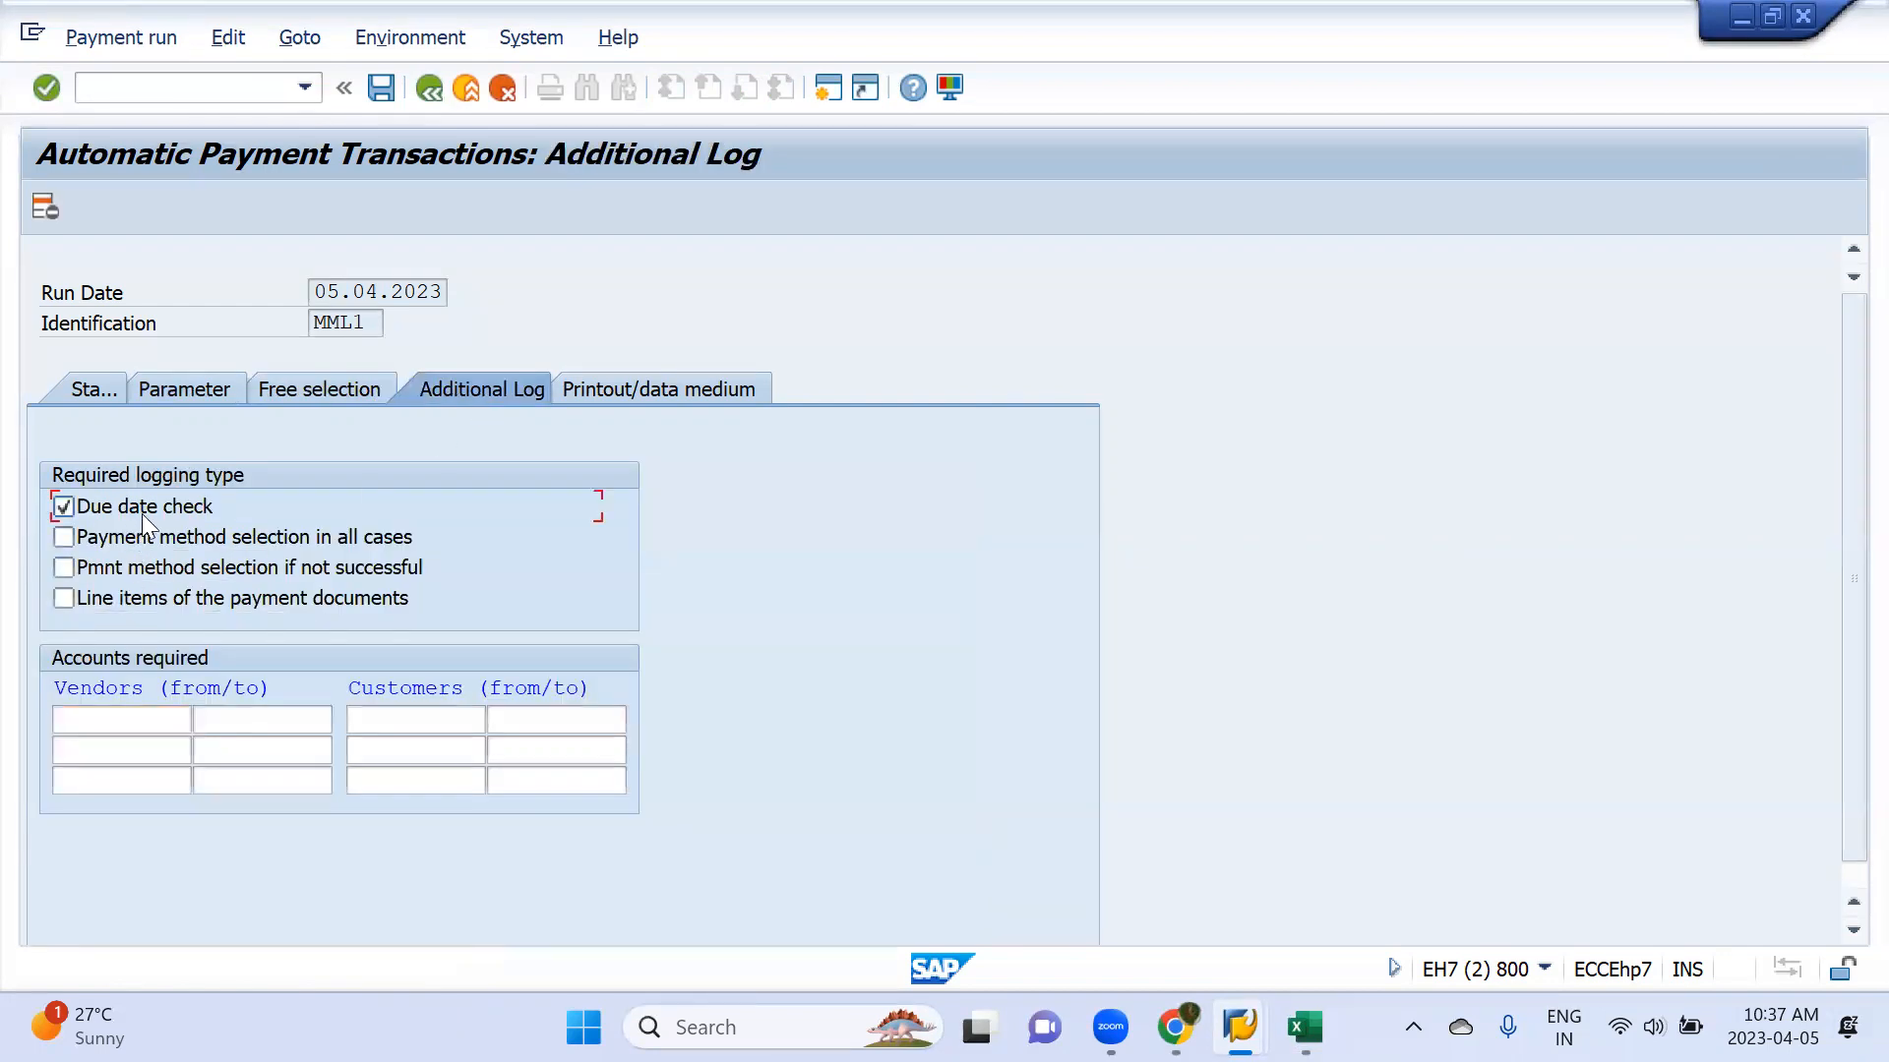
left_click(183, 543)
Enter the vendor's account number in the additional log's required vendor accounts and save the run details
left_click(113, 719)
type("rs")
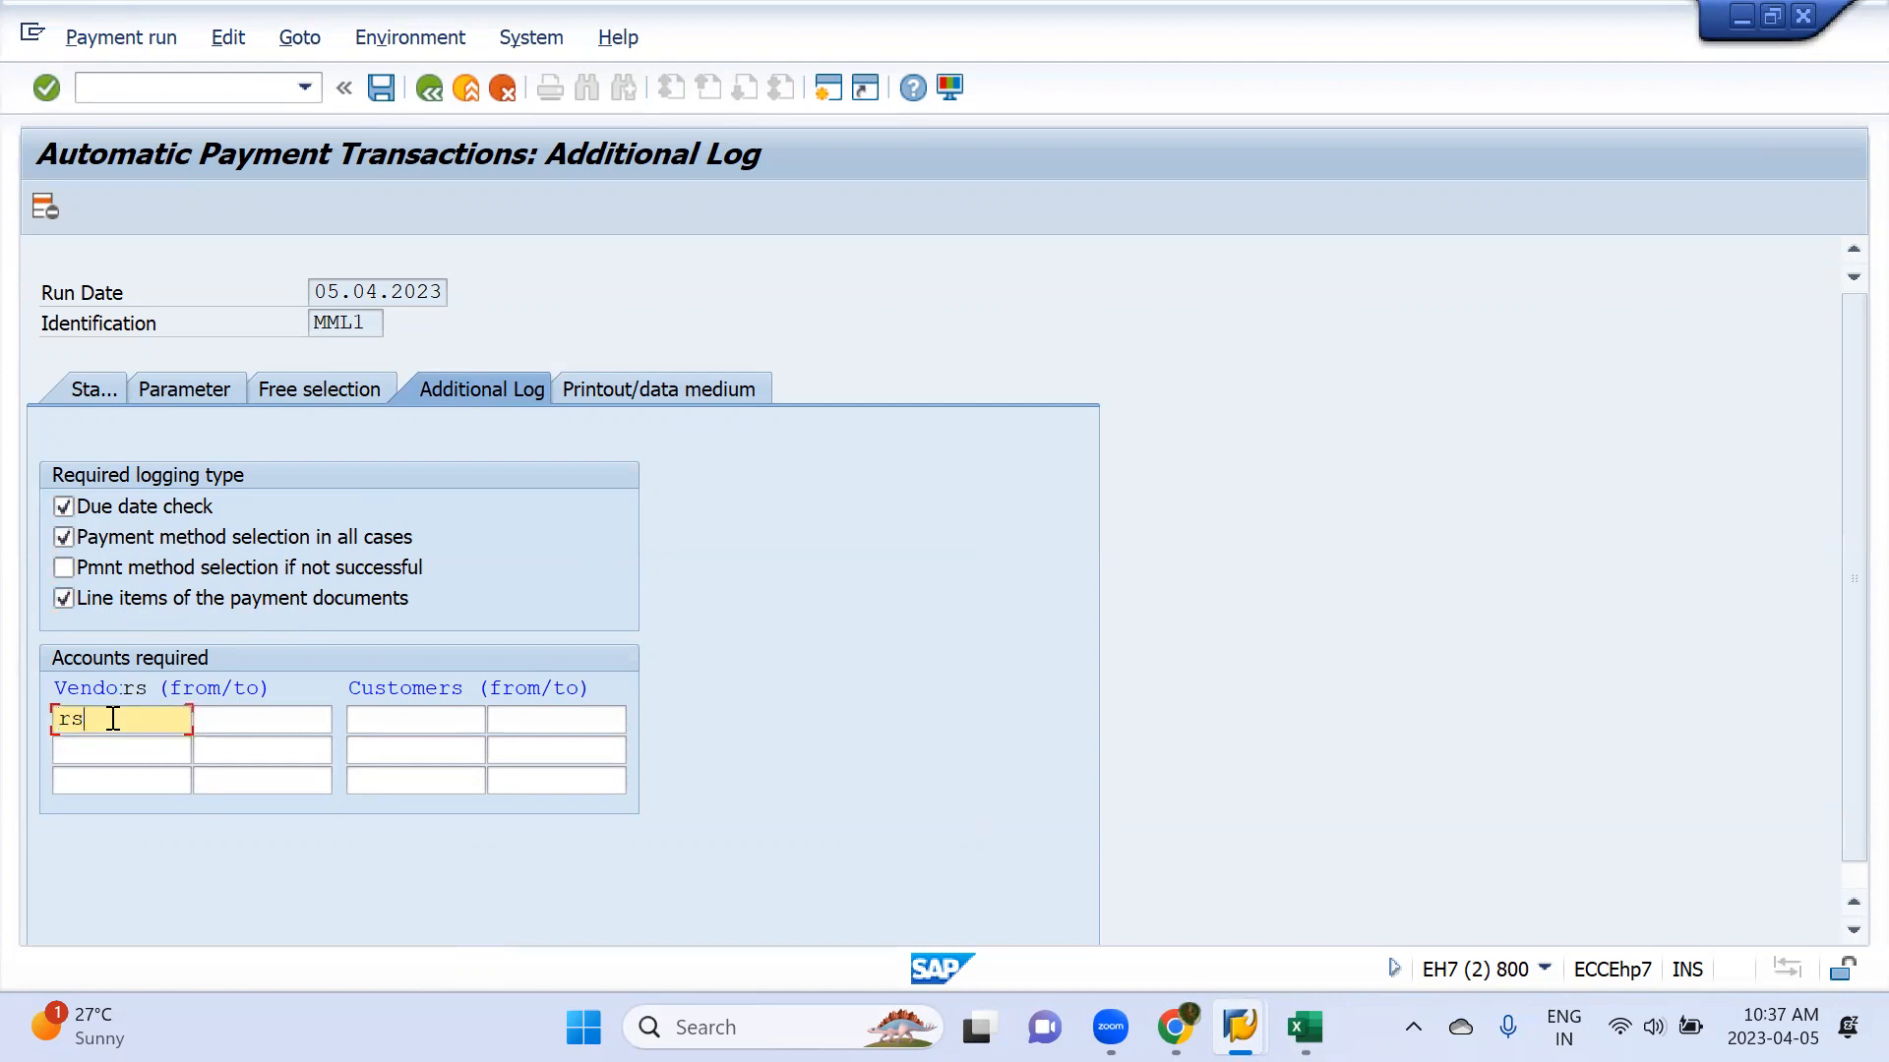
key("BackSpace")
key("BackSpace")
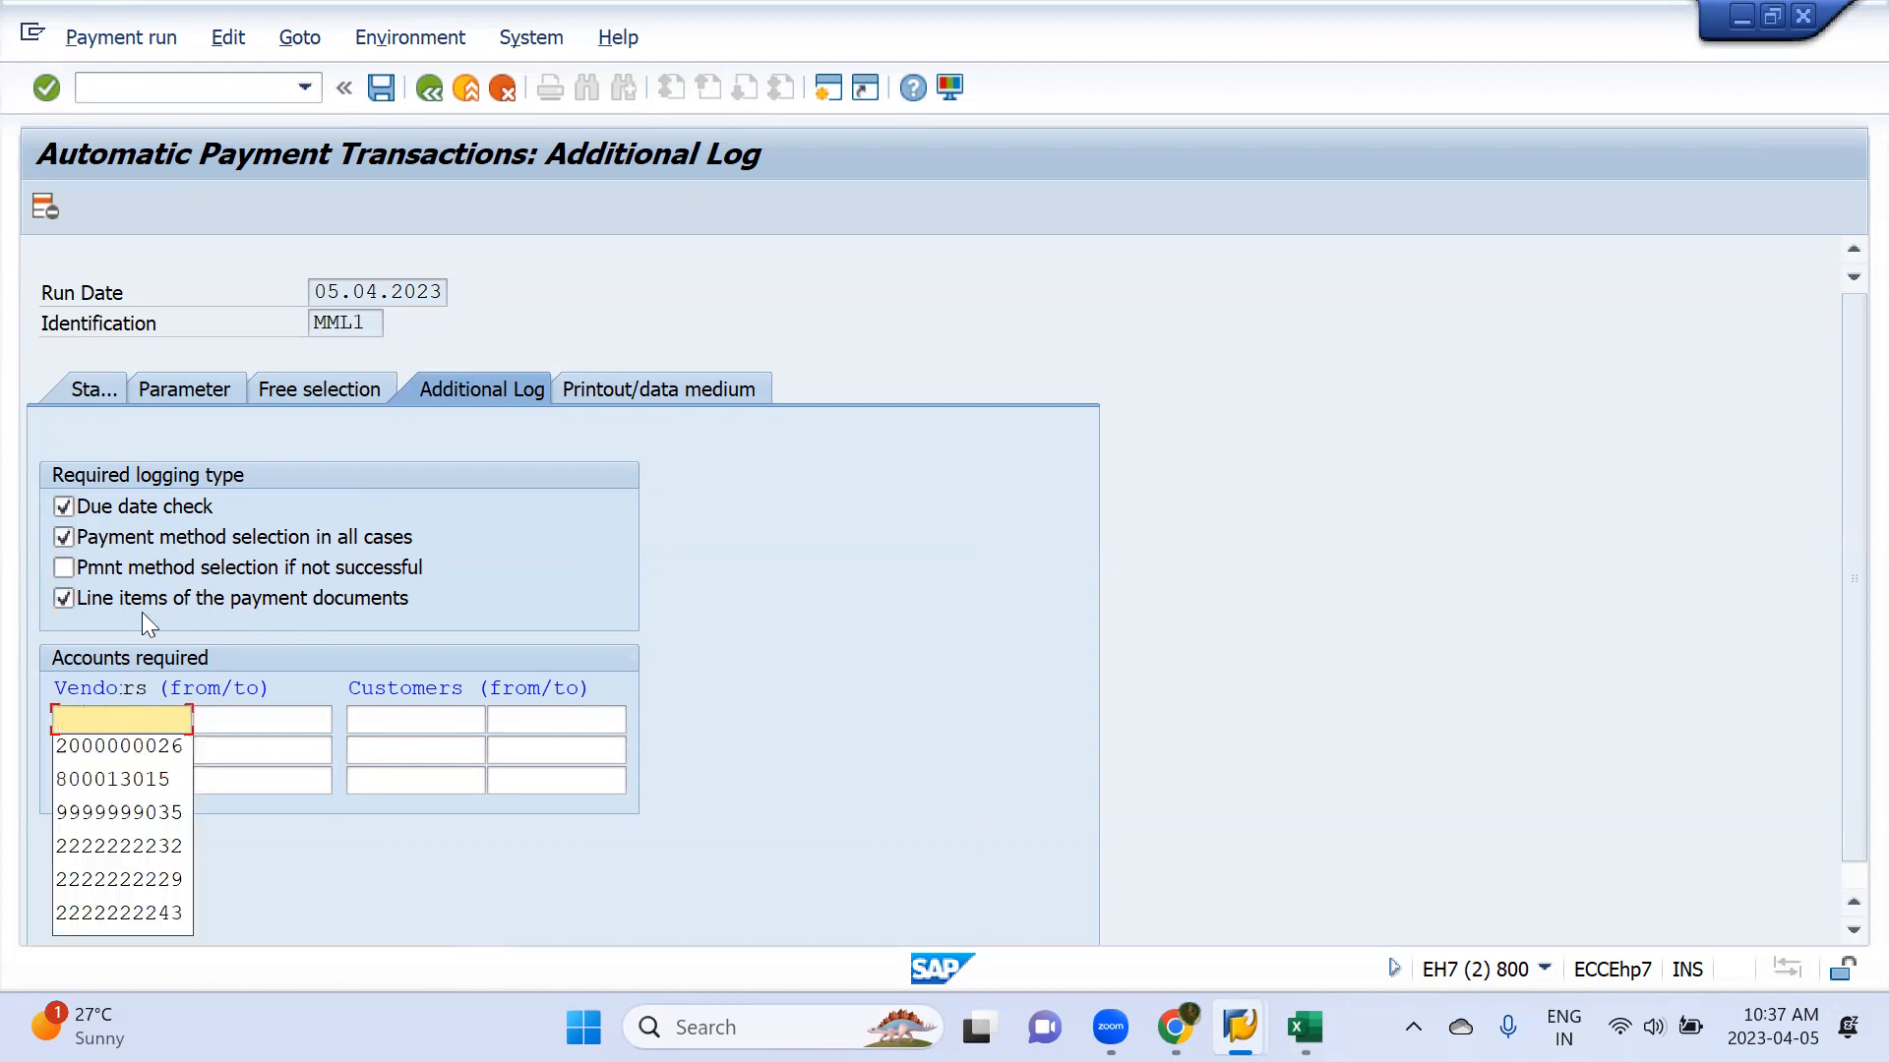
left_click(214, 385)
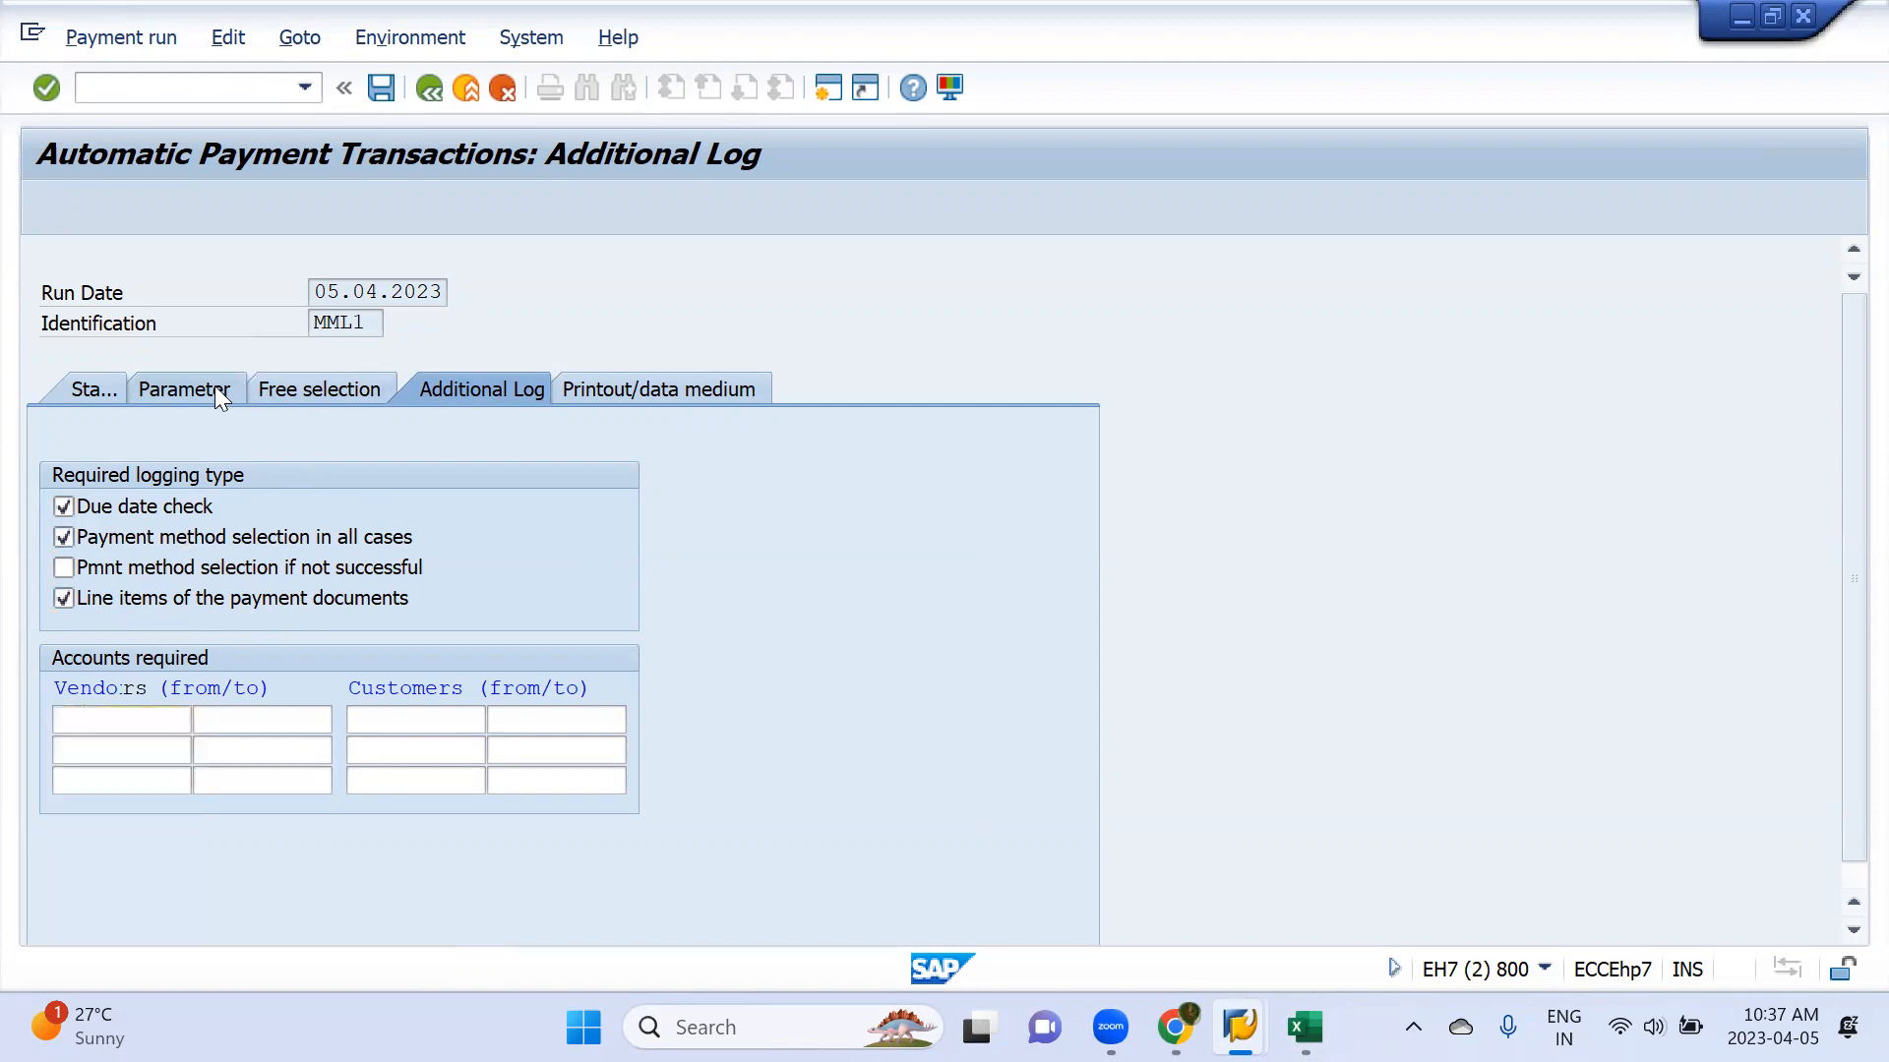
left_click(468, 392)
key("ctrl+v")
key("Return")
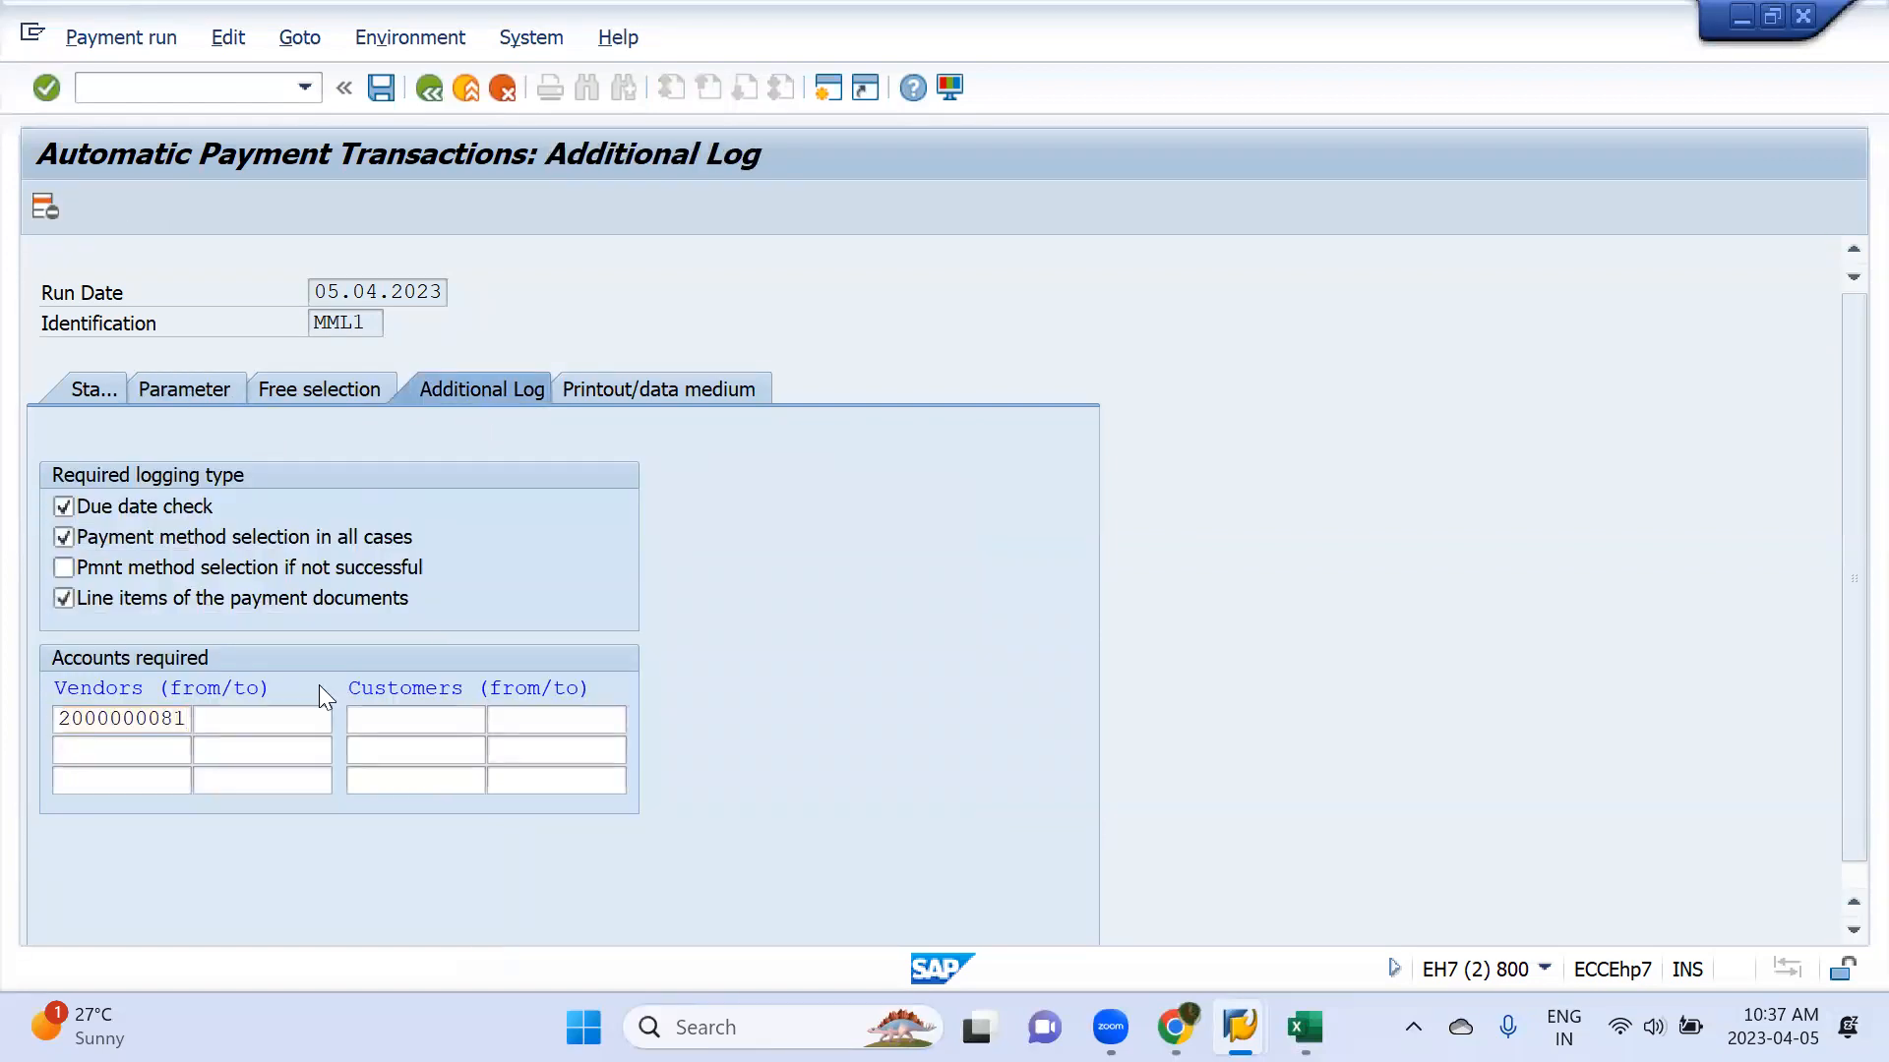
left_click(383, 88)
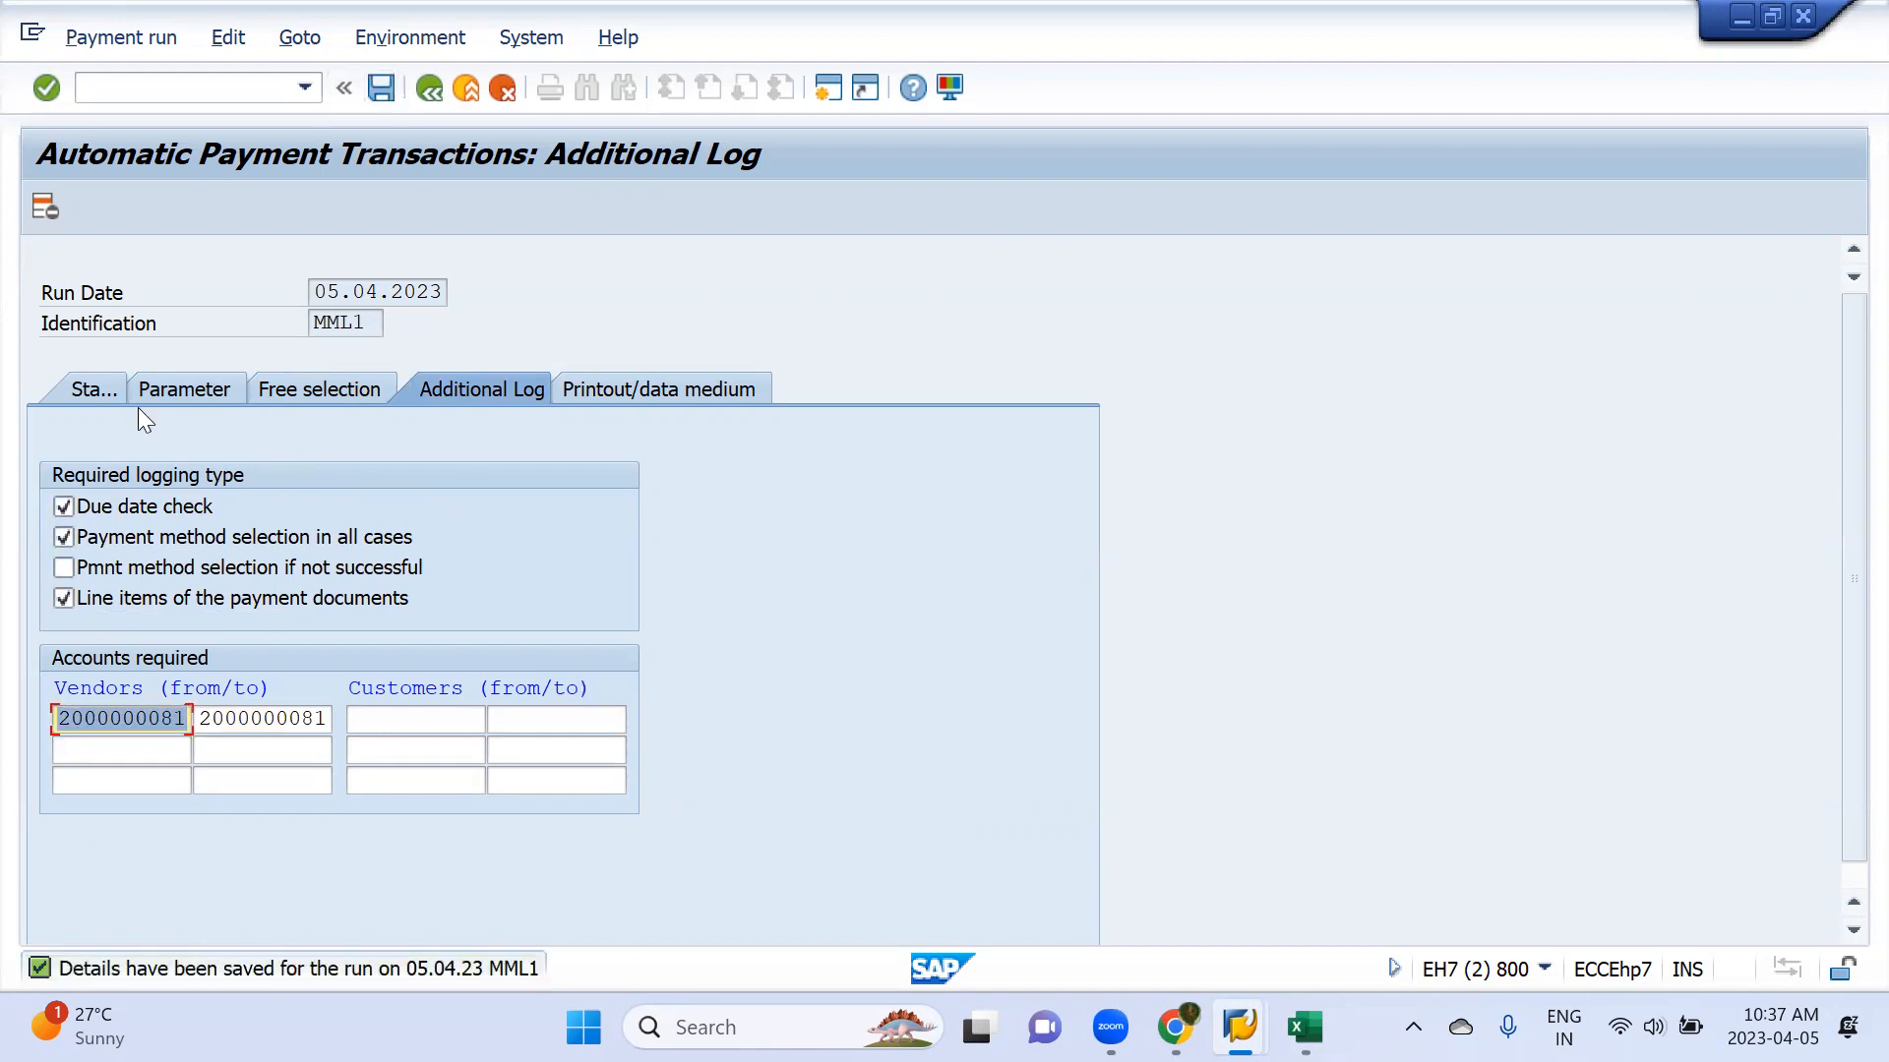
Schedule the payment proposal to start immediately and refresh the run status
left_click(101, 388)
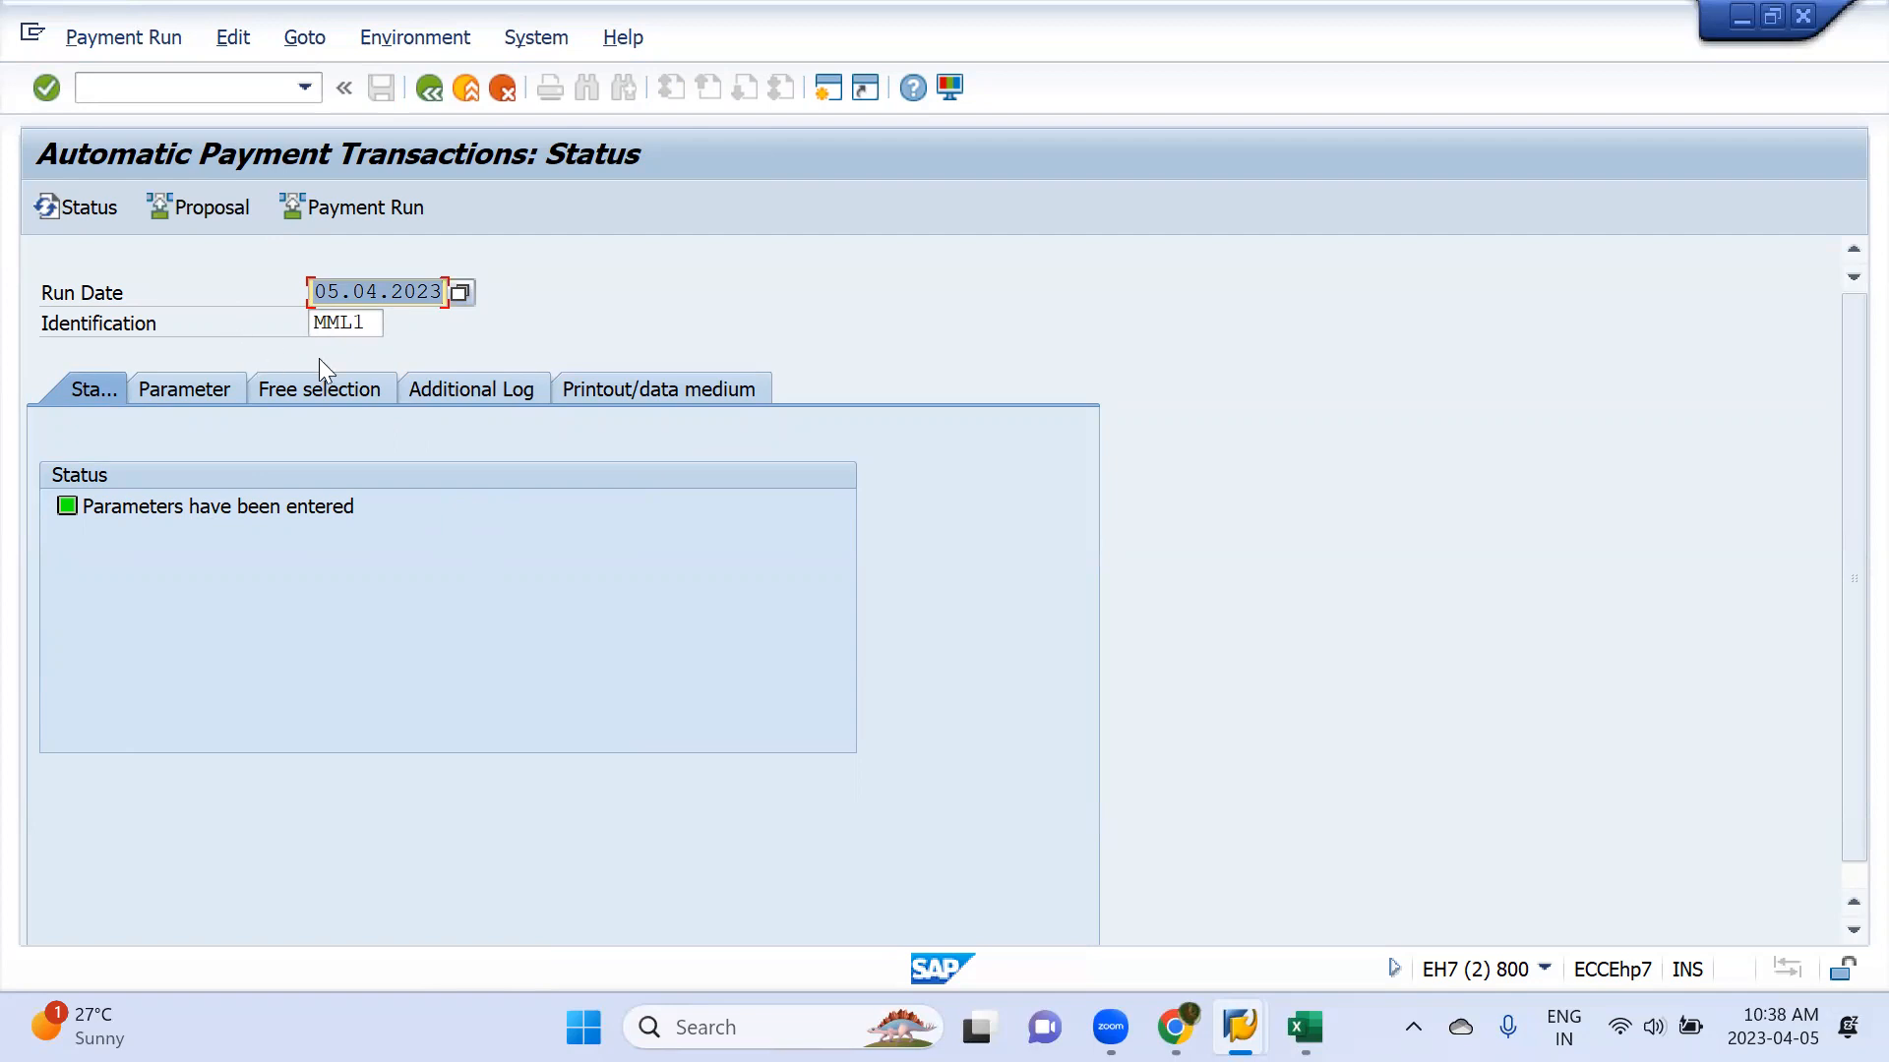
left_click(228, 210)
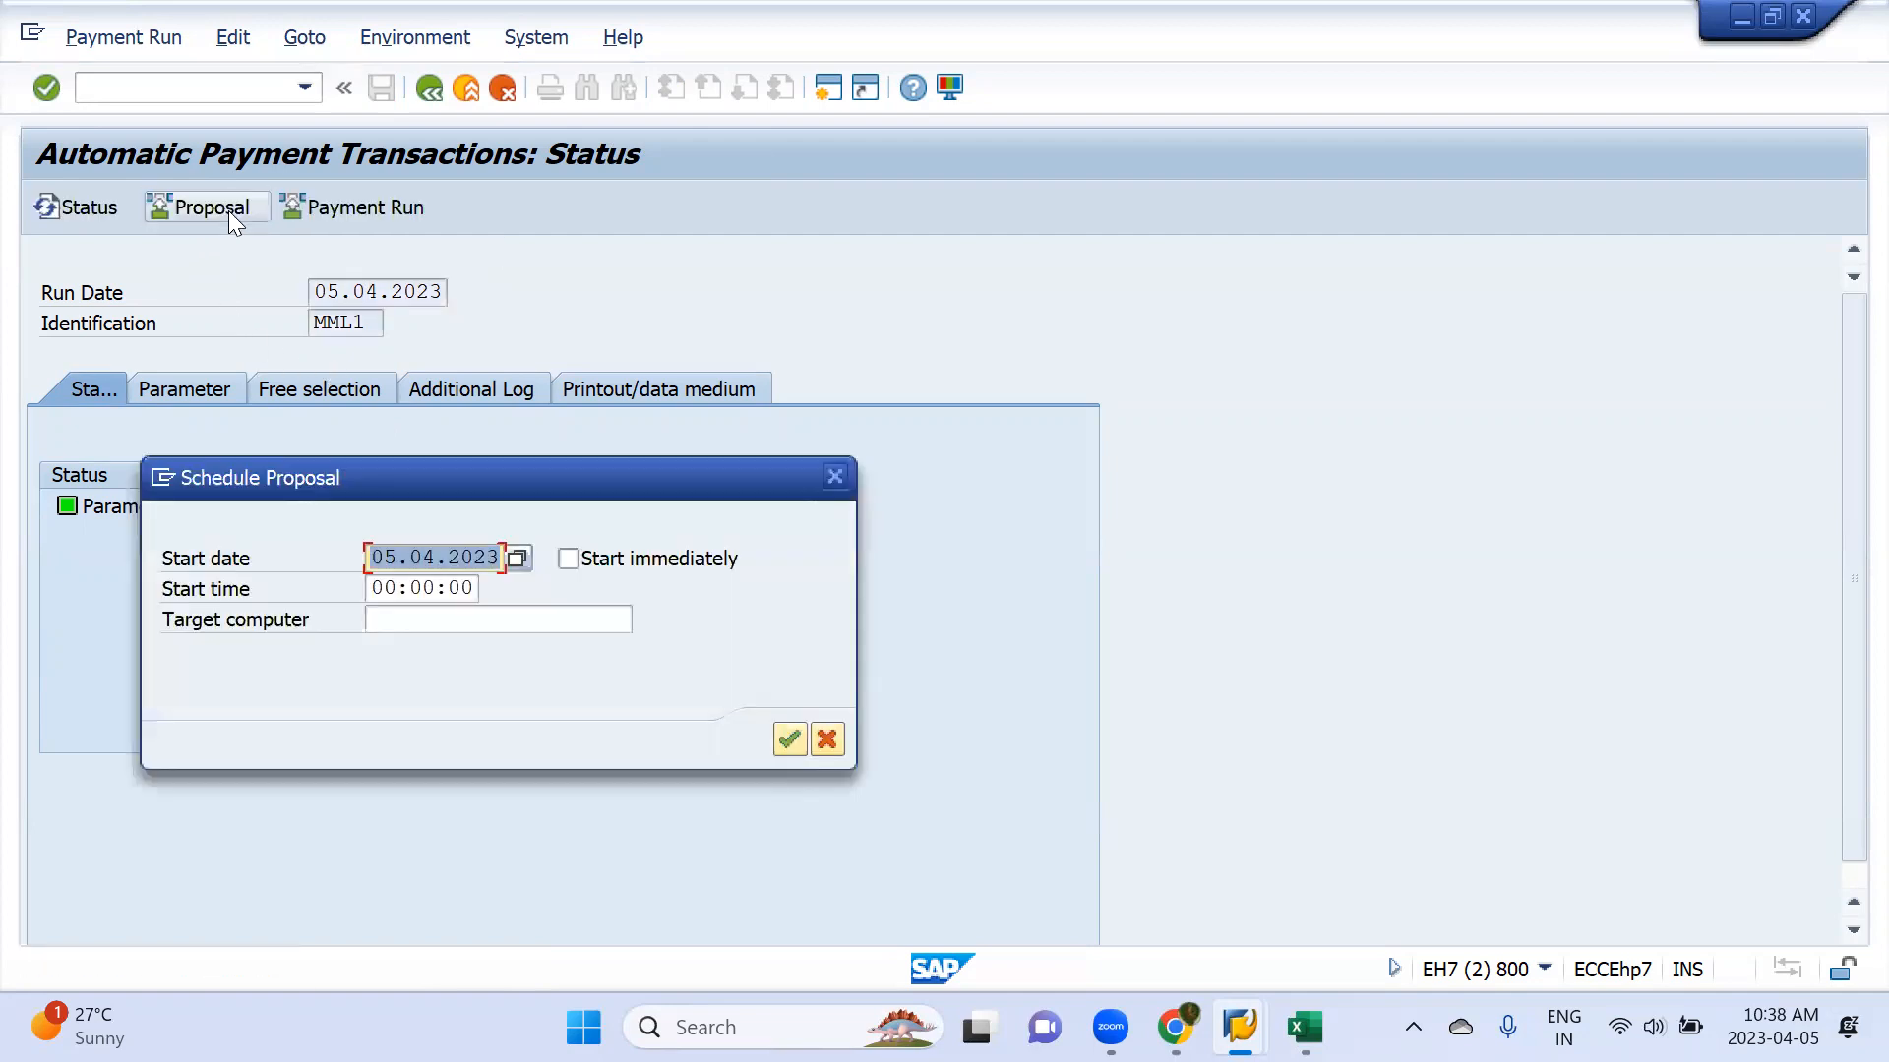
left_click(574, 559)
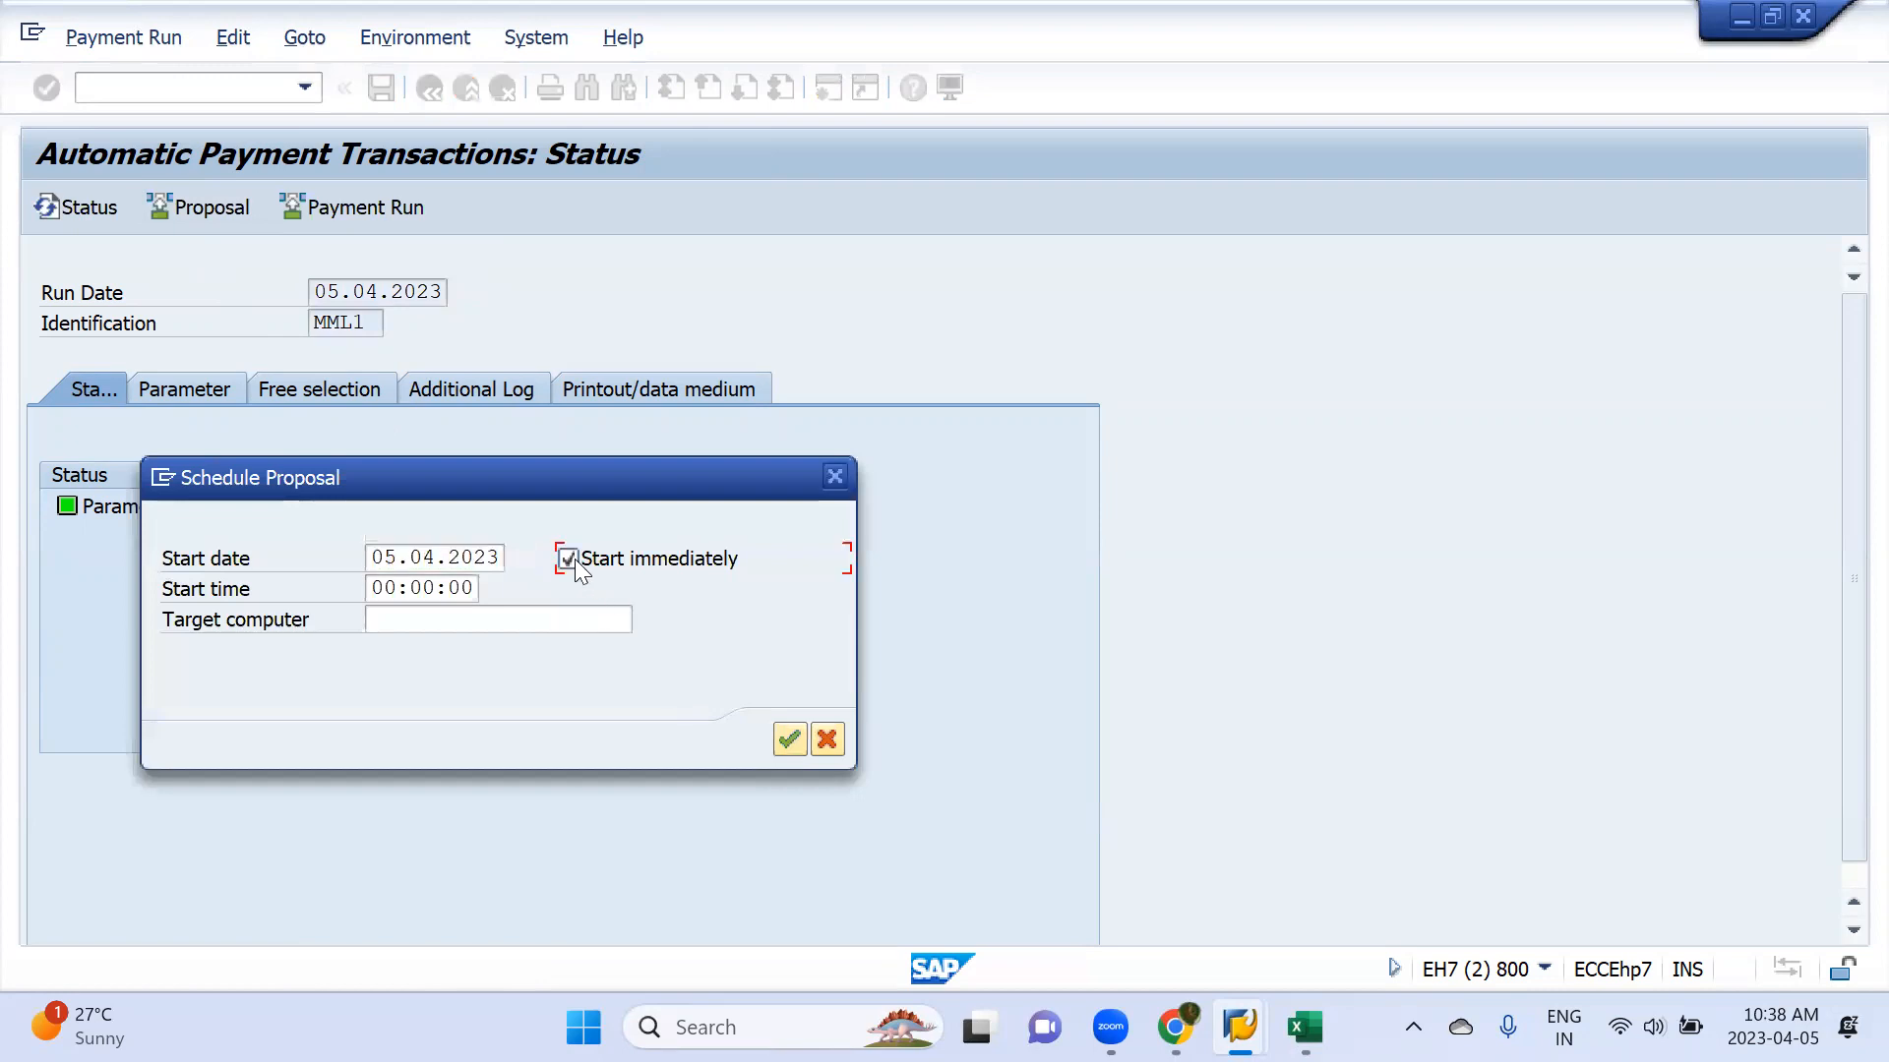
left_click(793, 743)
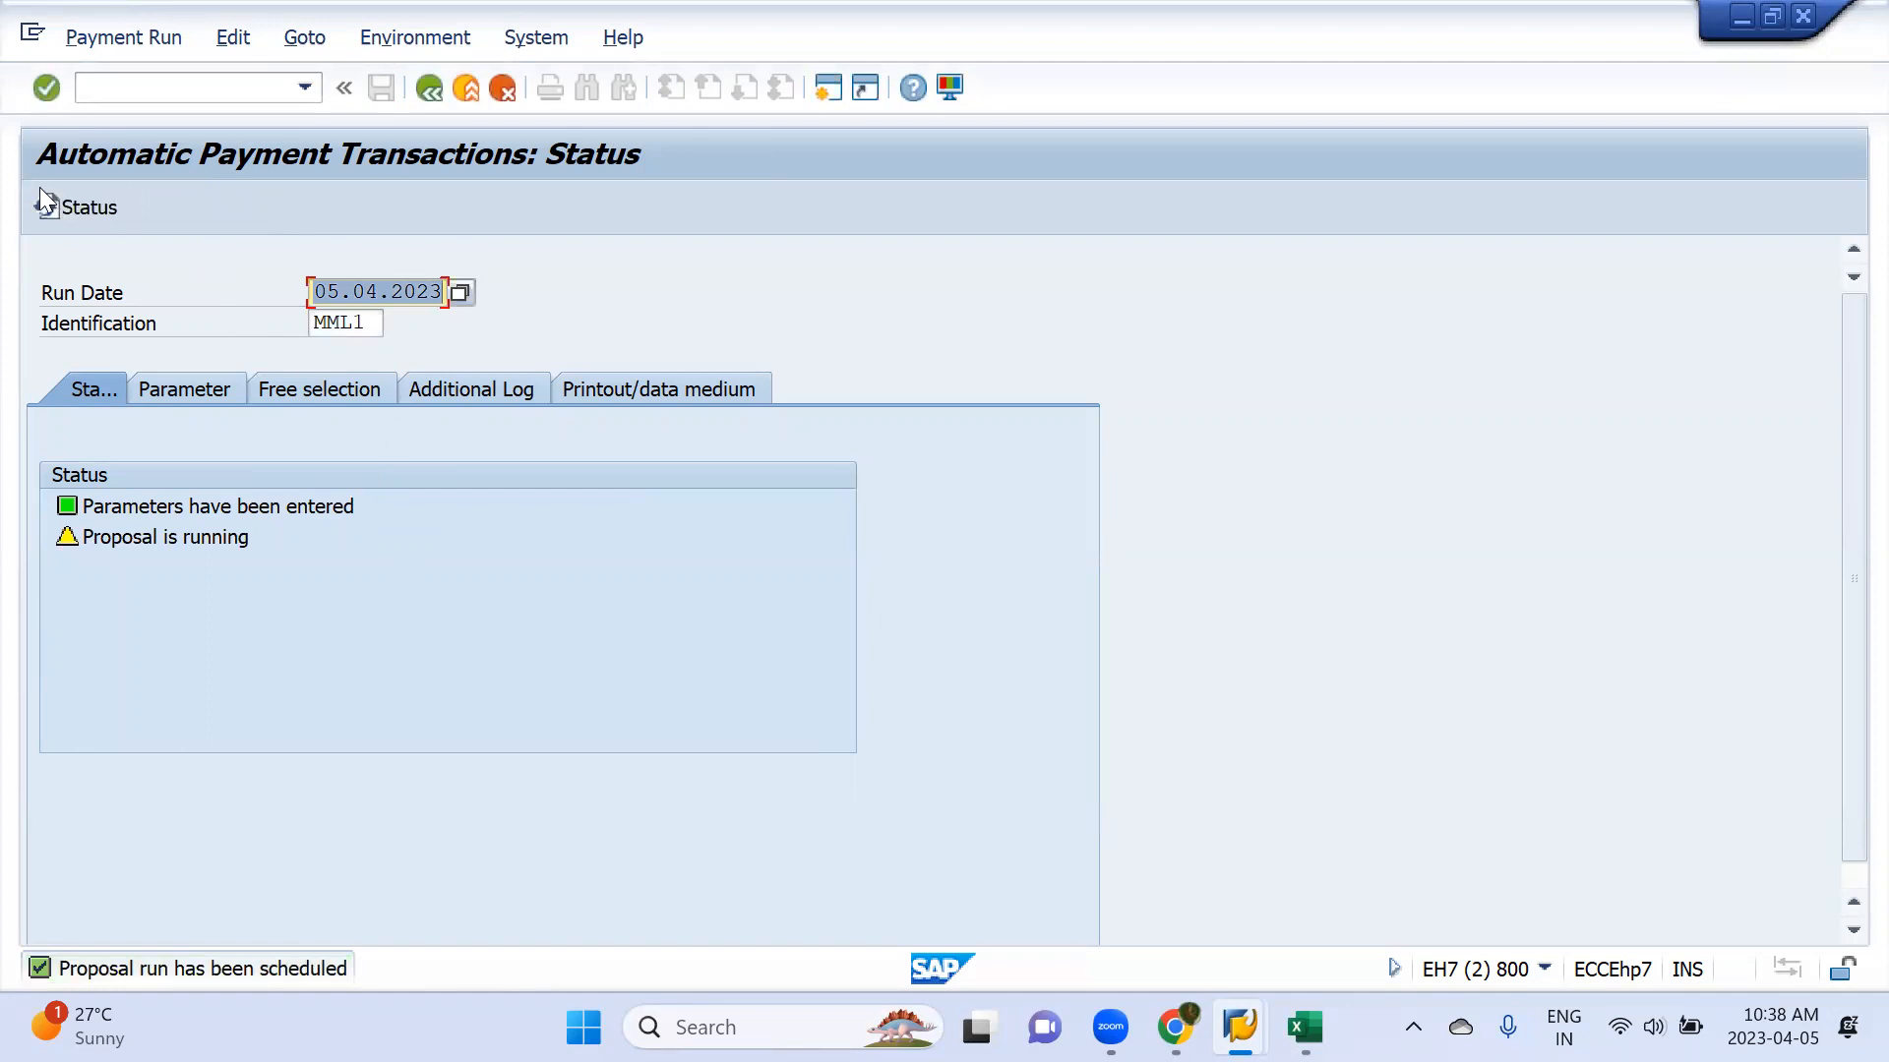
left_click(61, 208)
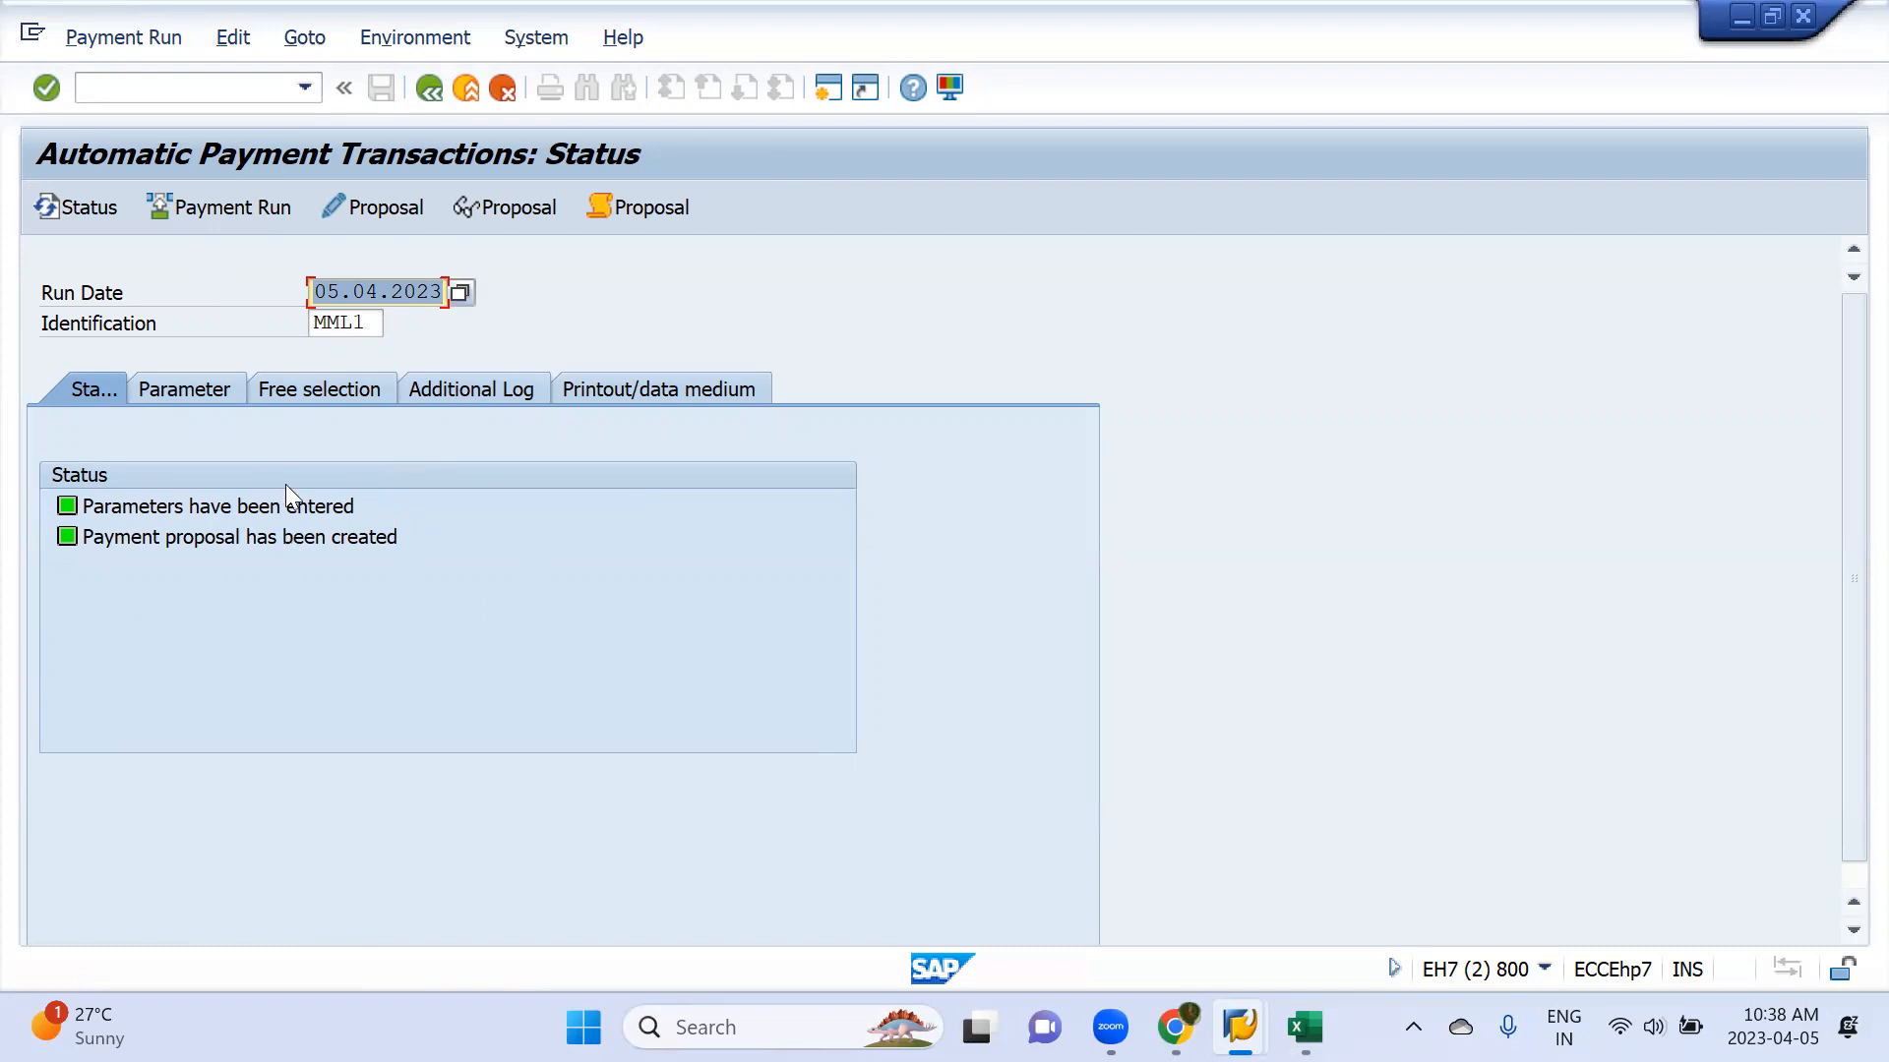
Examine the editable payment proposal for all accounting clerks and return to the run status
left_click(374, 210)
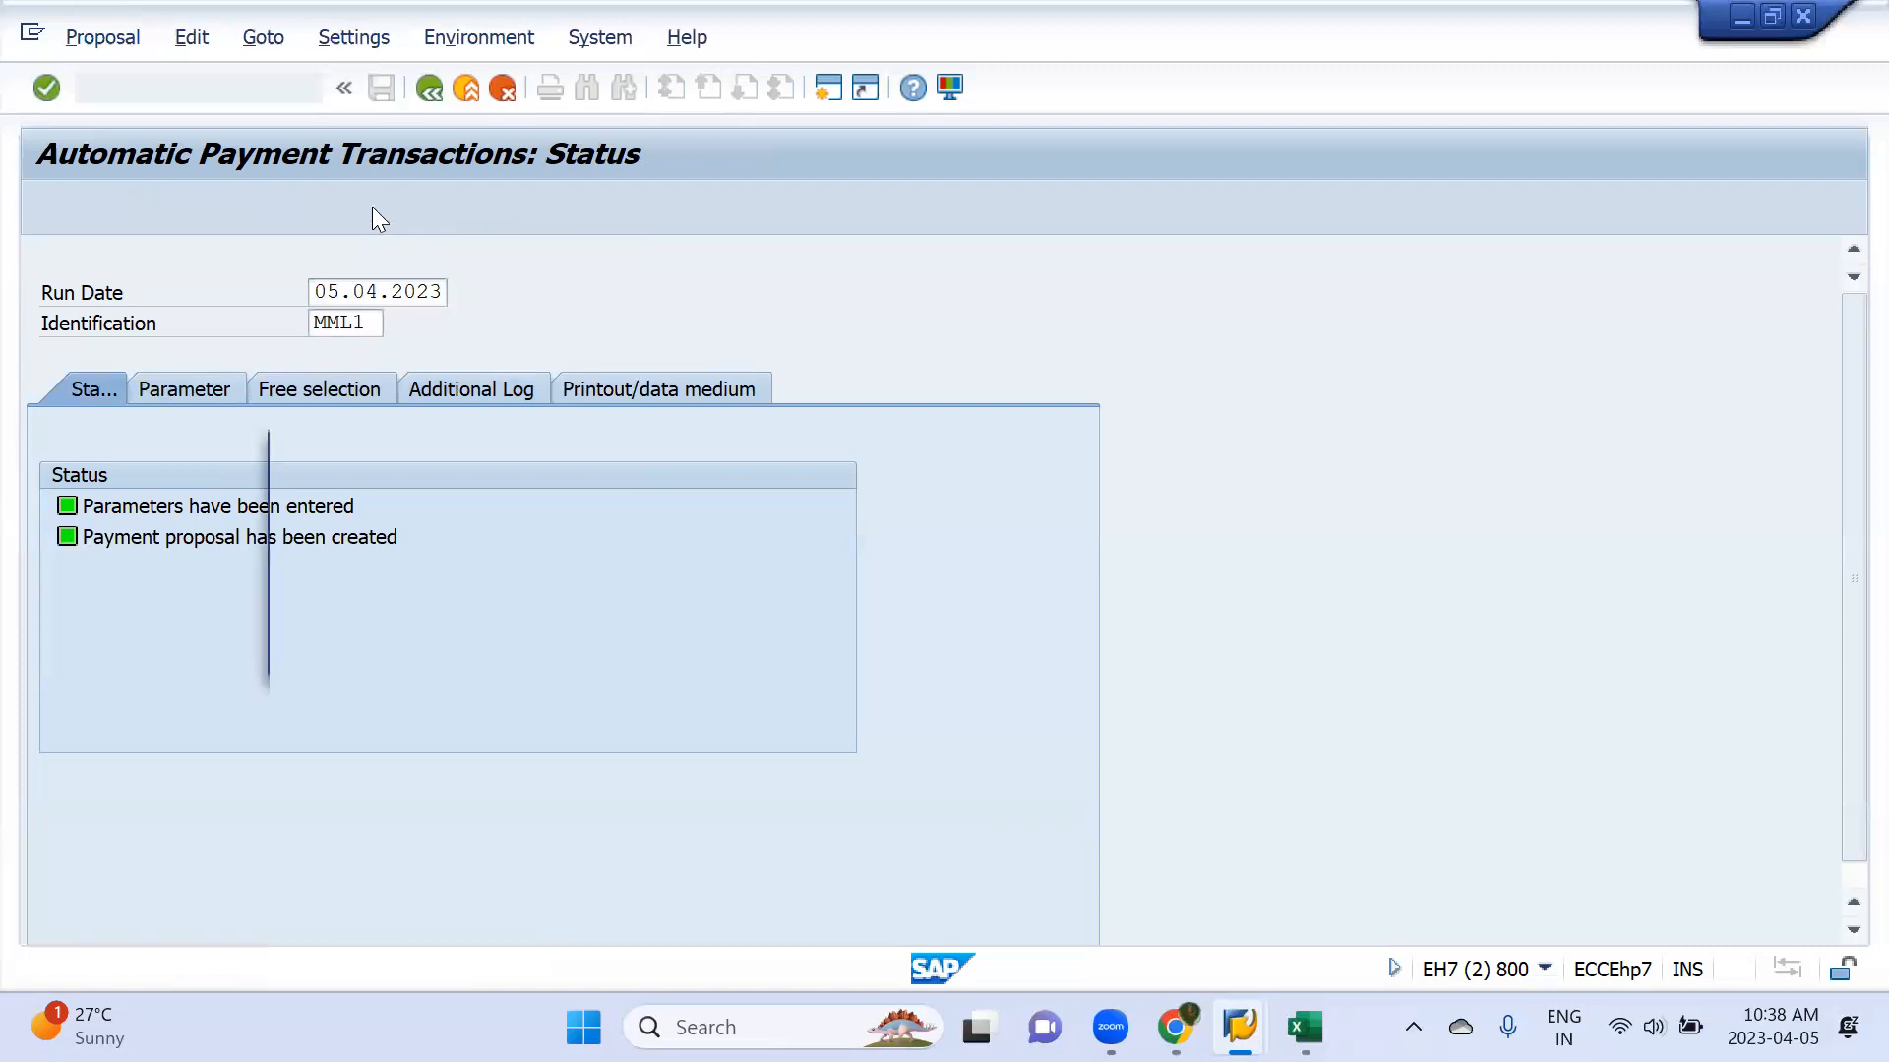
key("Return")
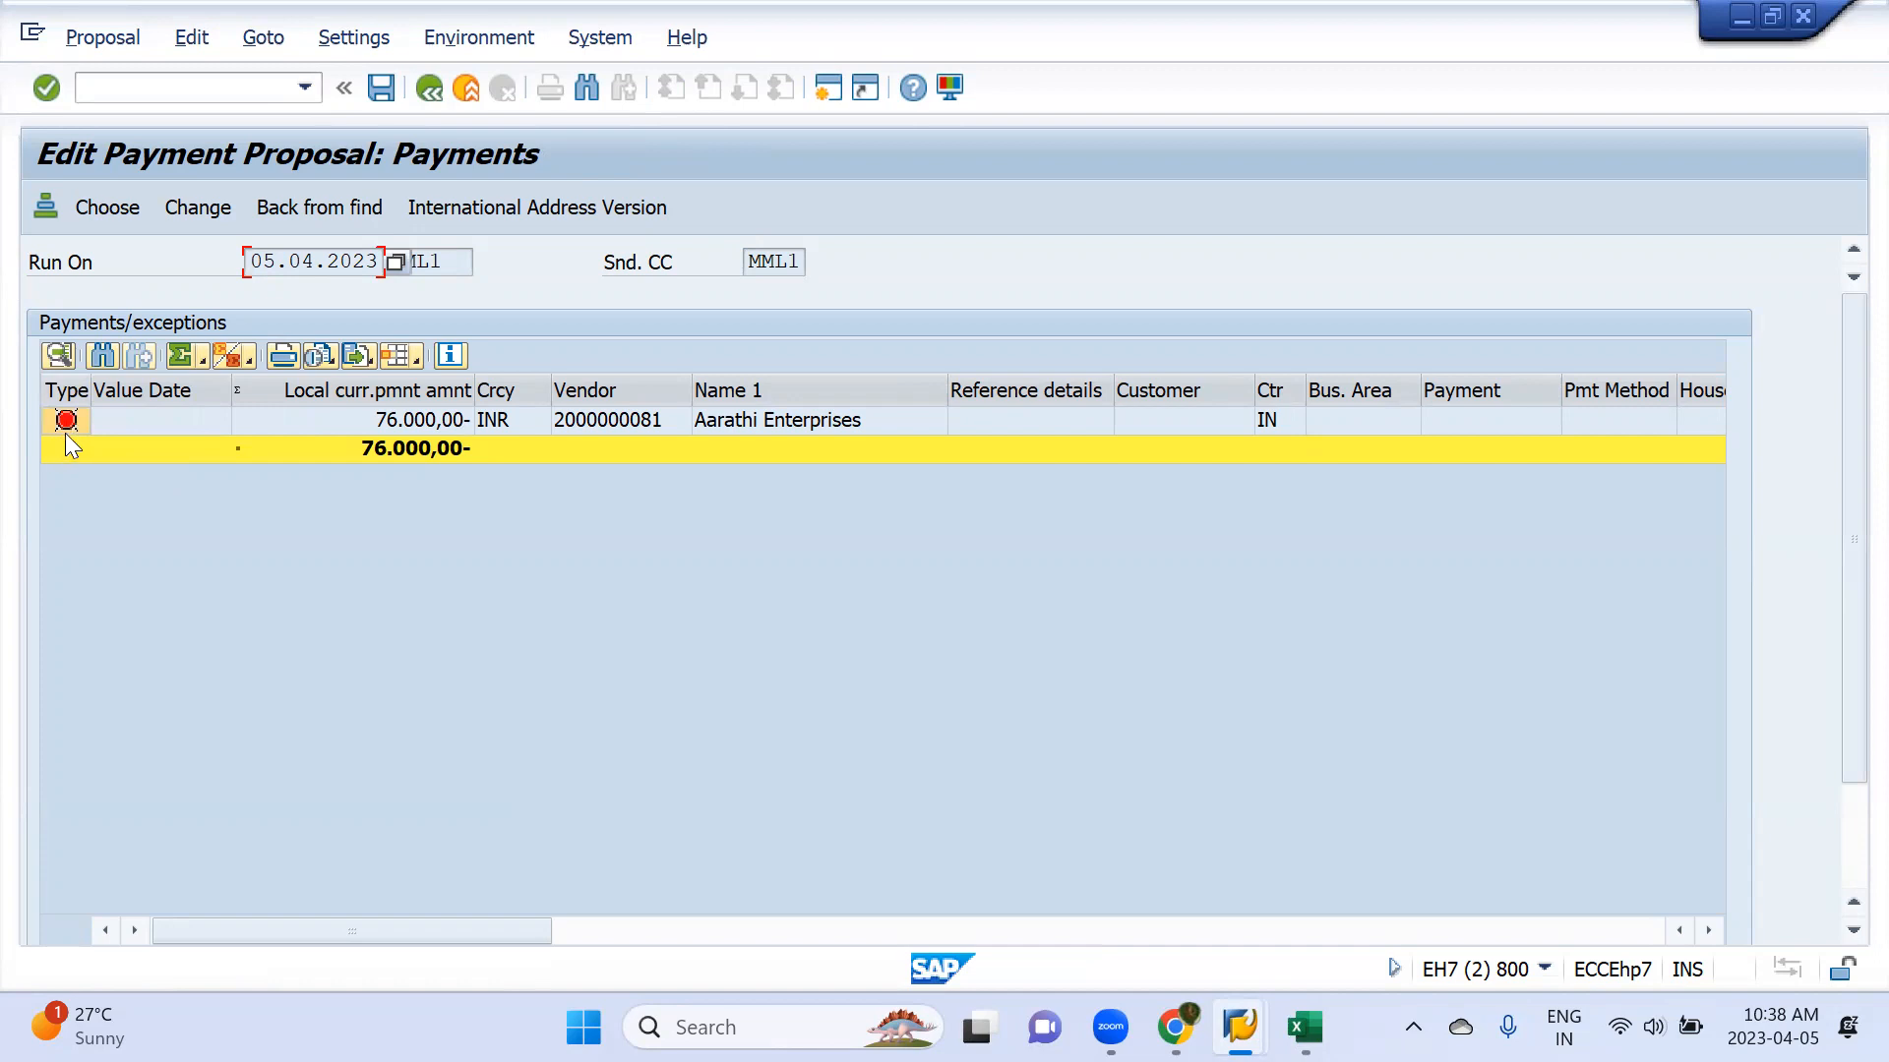
left_click(428, 91)
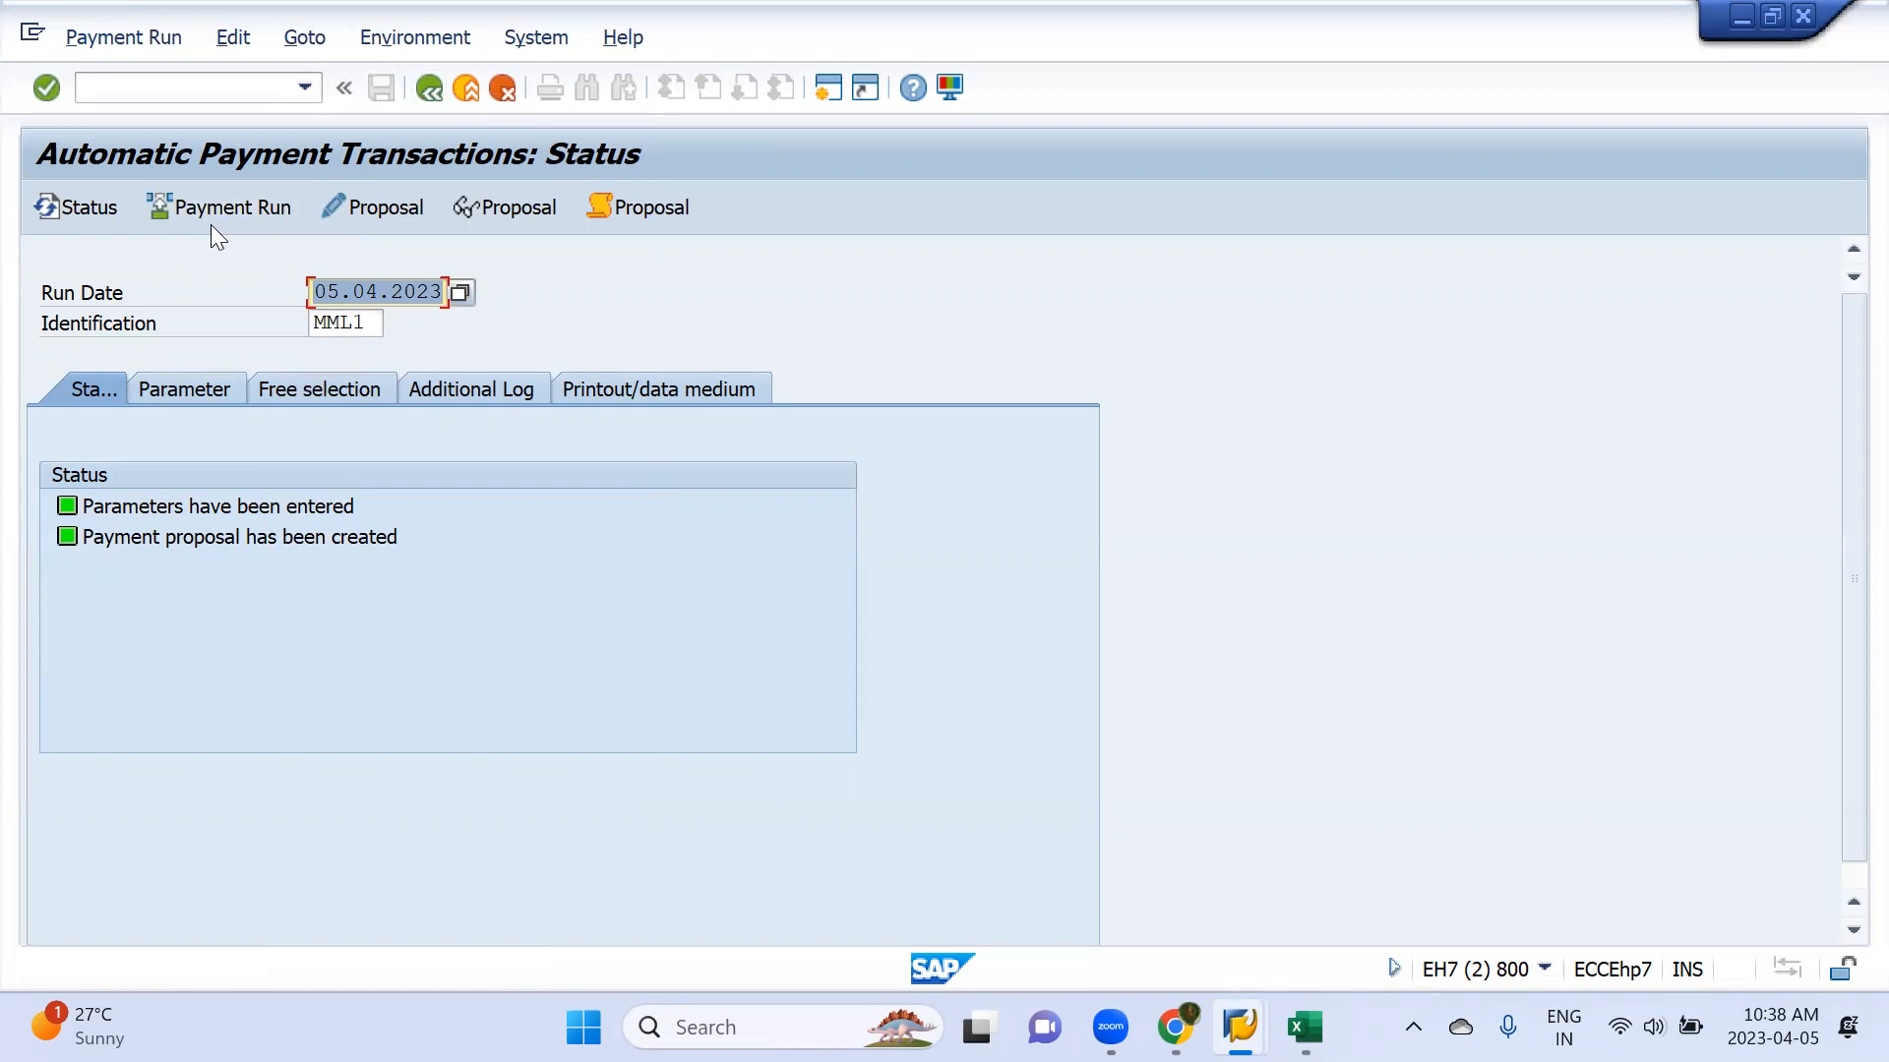
Review the editable payment proposal for all accounting clerks again and return to the run status
left_click(374, 207)
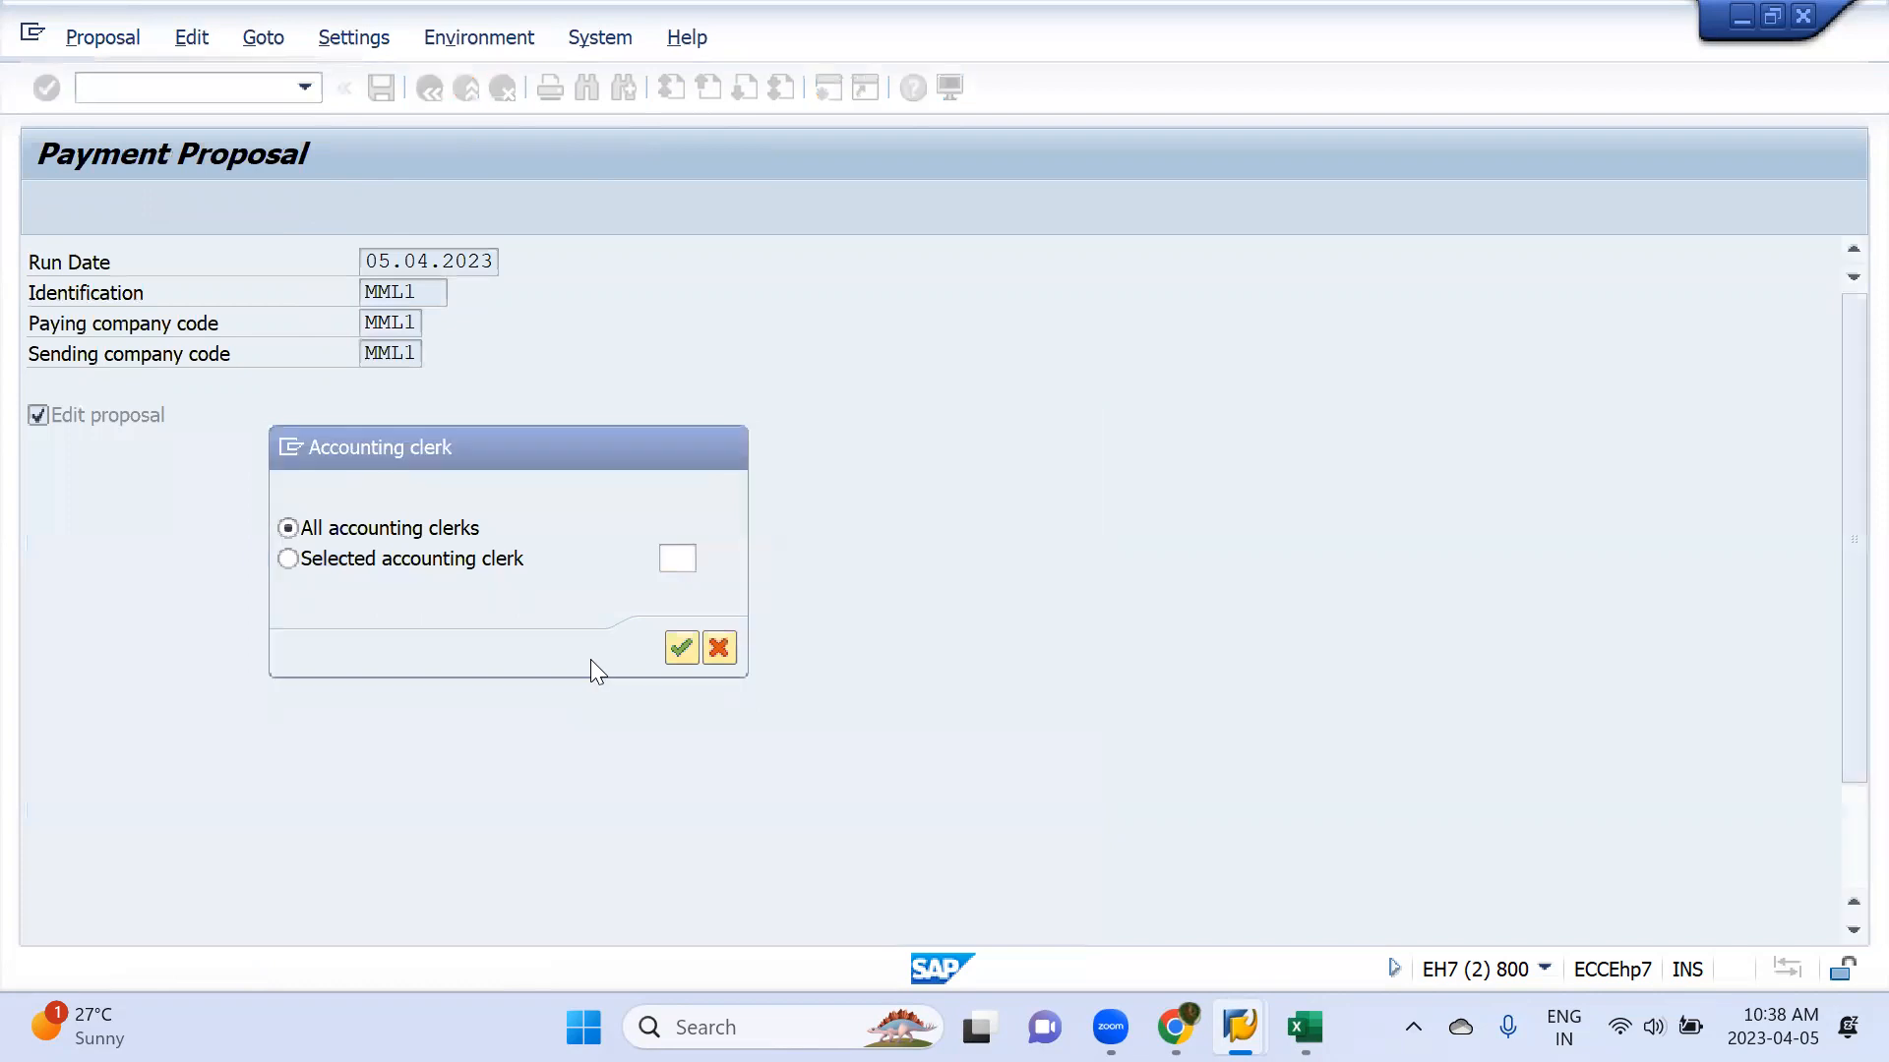
key("Return")
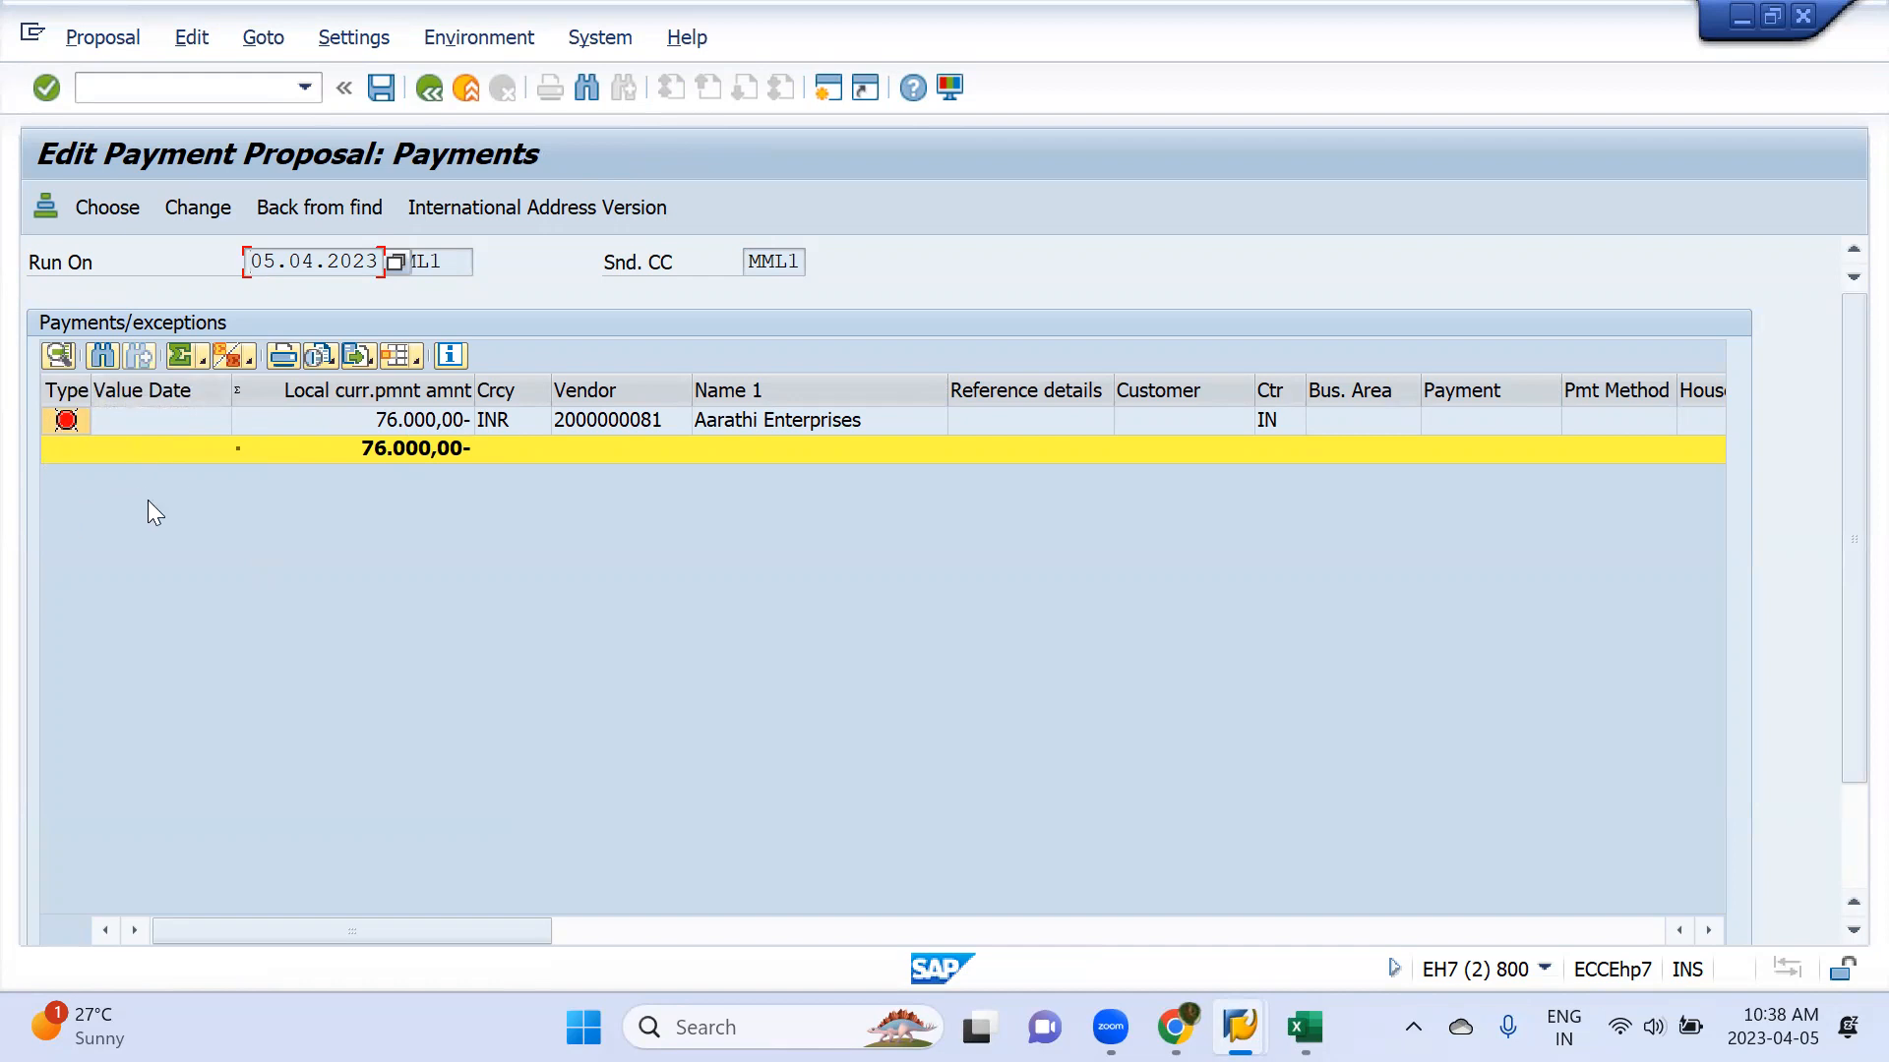
left_click(427, 91)
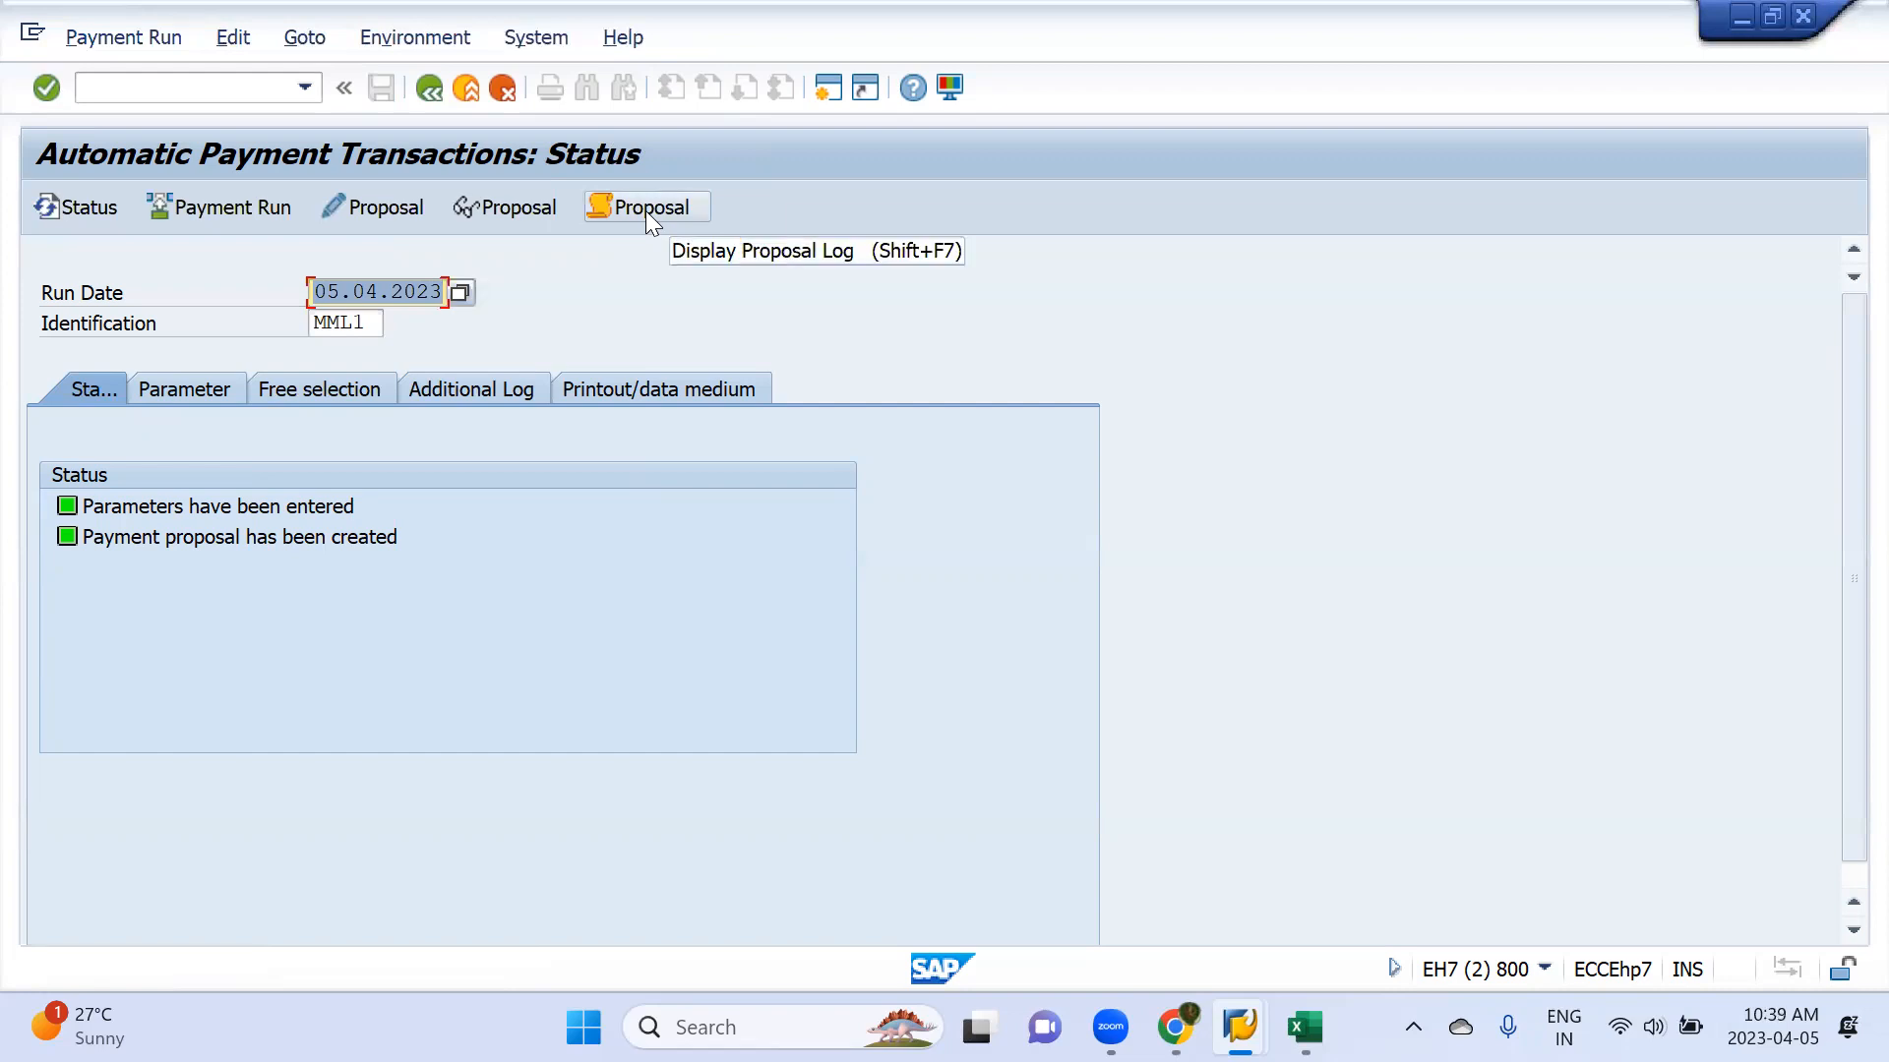
Display the proposal log and examine the due date determination and payment method selection entries for the vendor's invoices
left_click(646, 211)
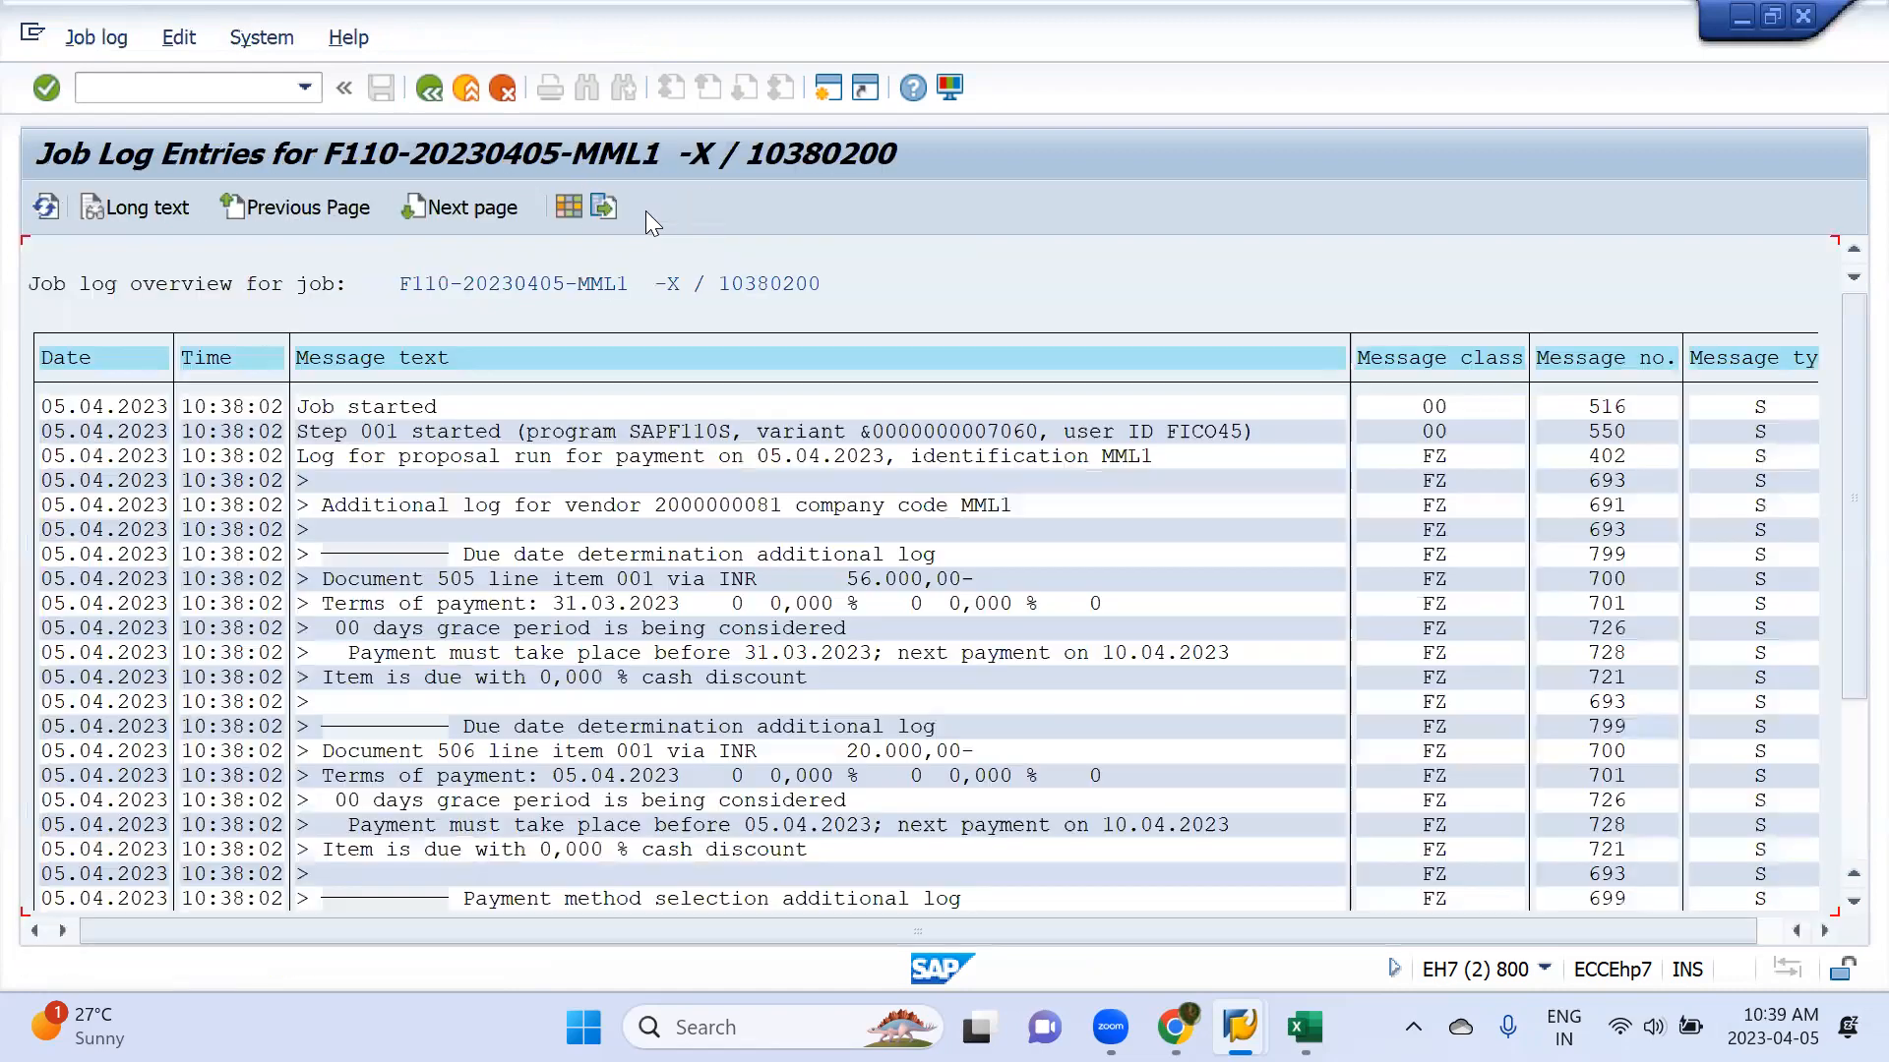
scroll(734, 767, "down", 4)
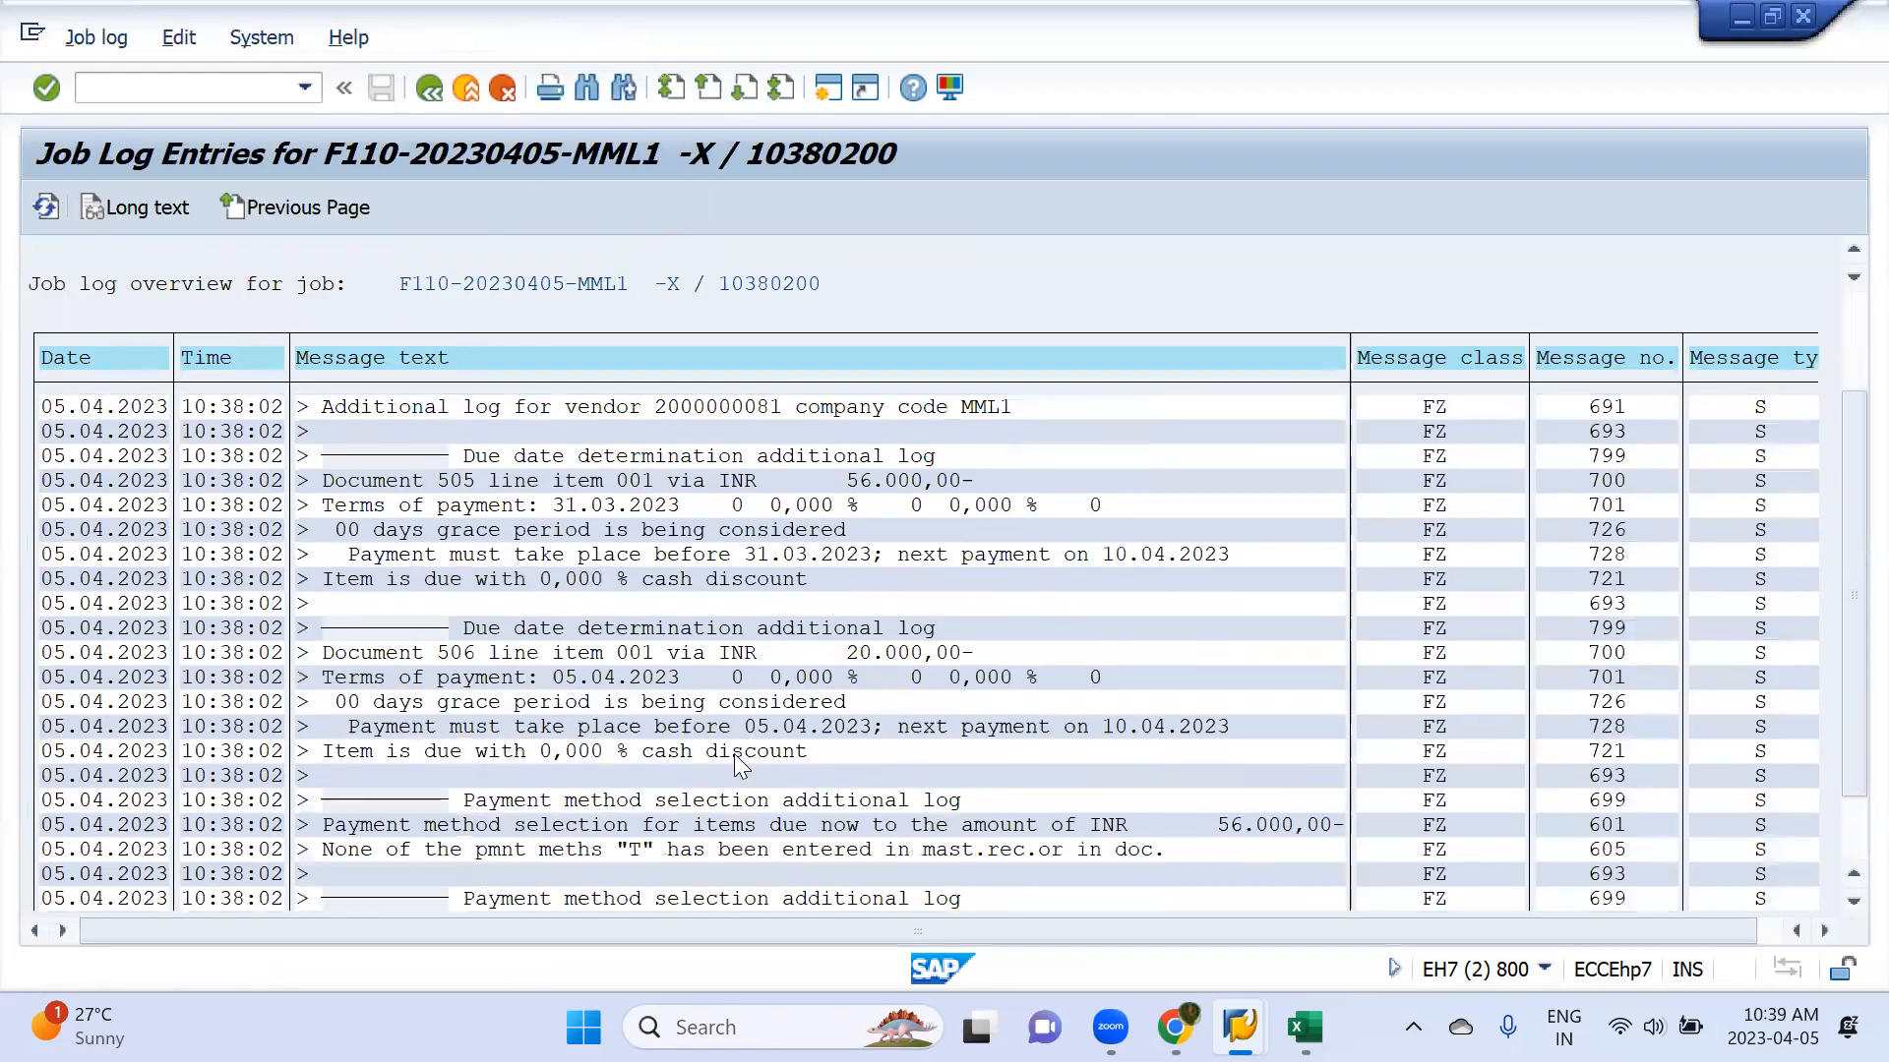
scroll(734, 753, "down", 1)
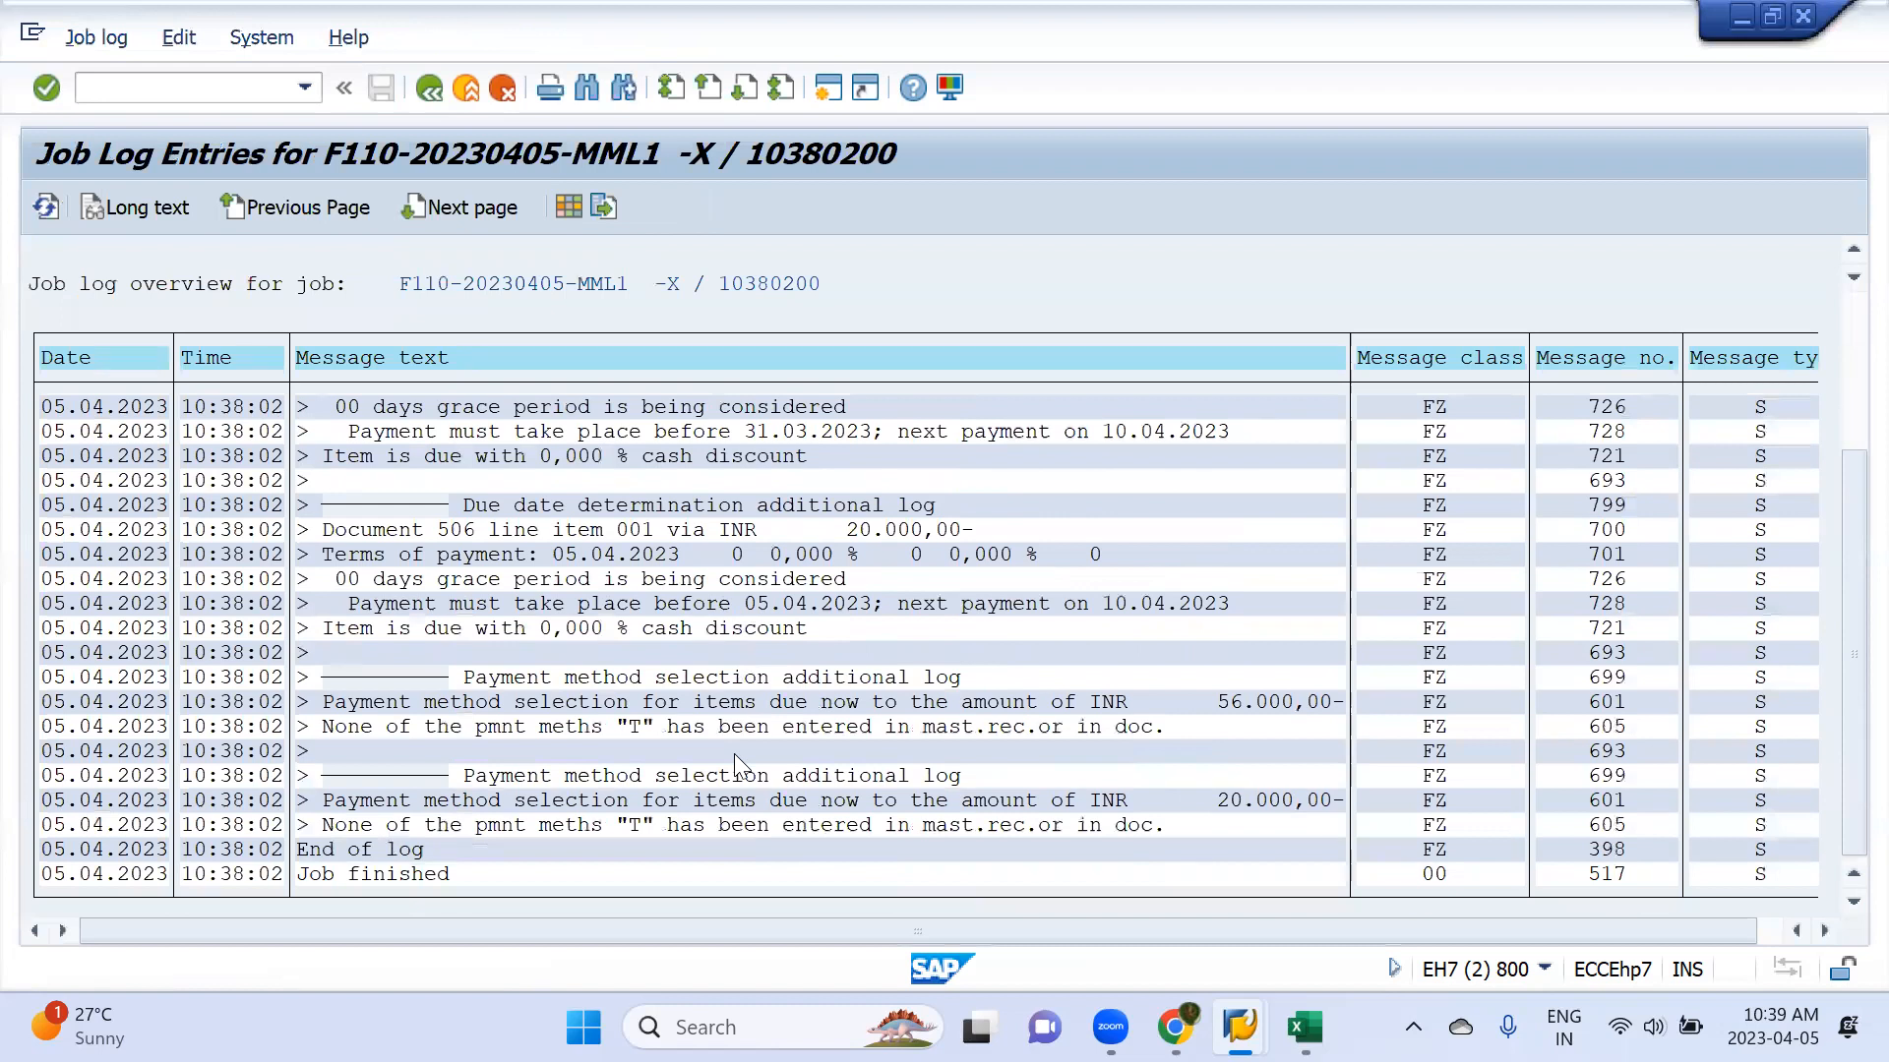
scroll(733, 753, "up", 3)
scroll(738, 545, "up", 1)
scroll(738, 545, "up", 1)
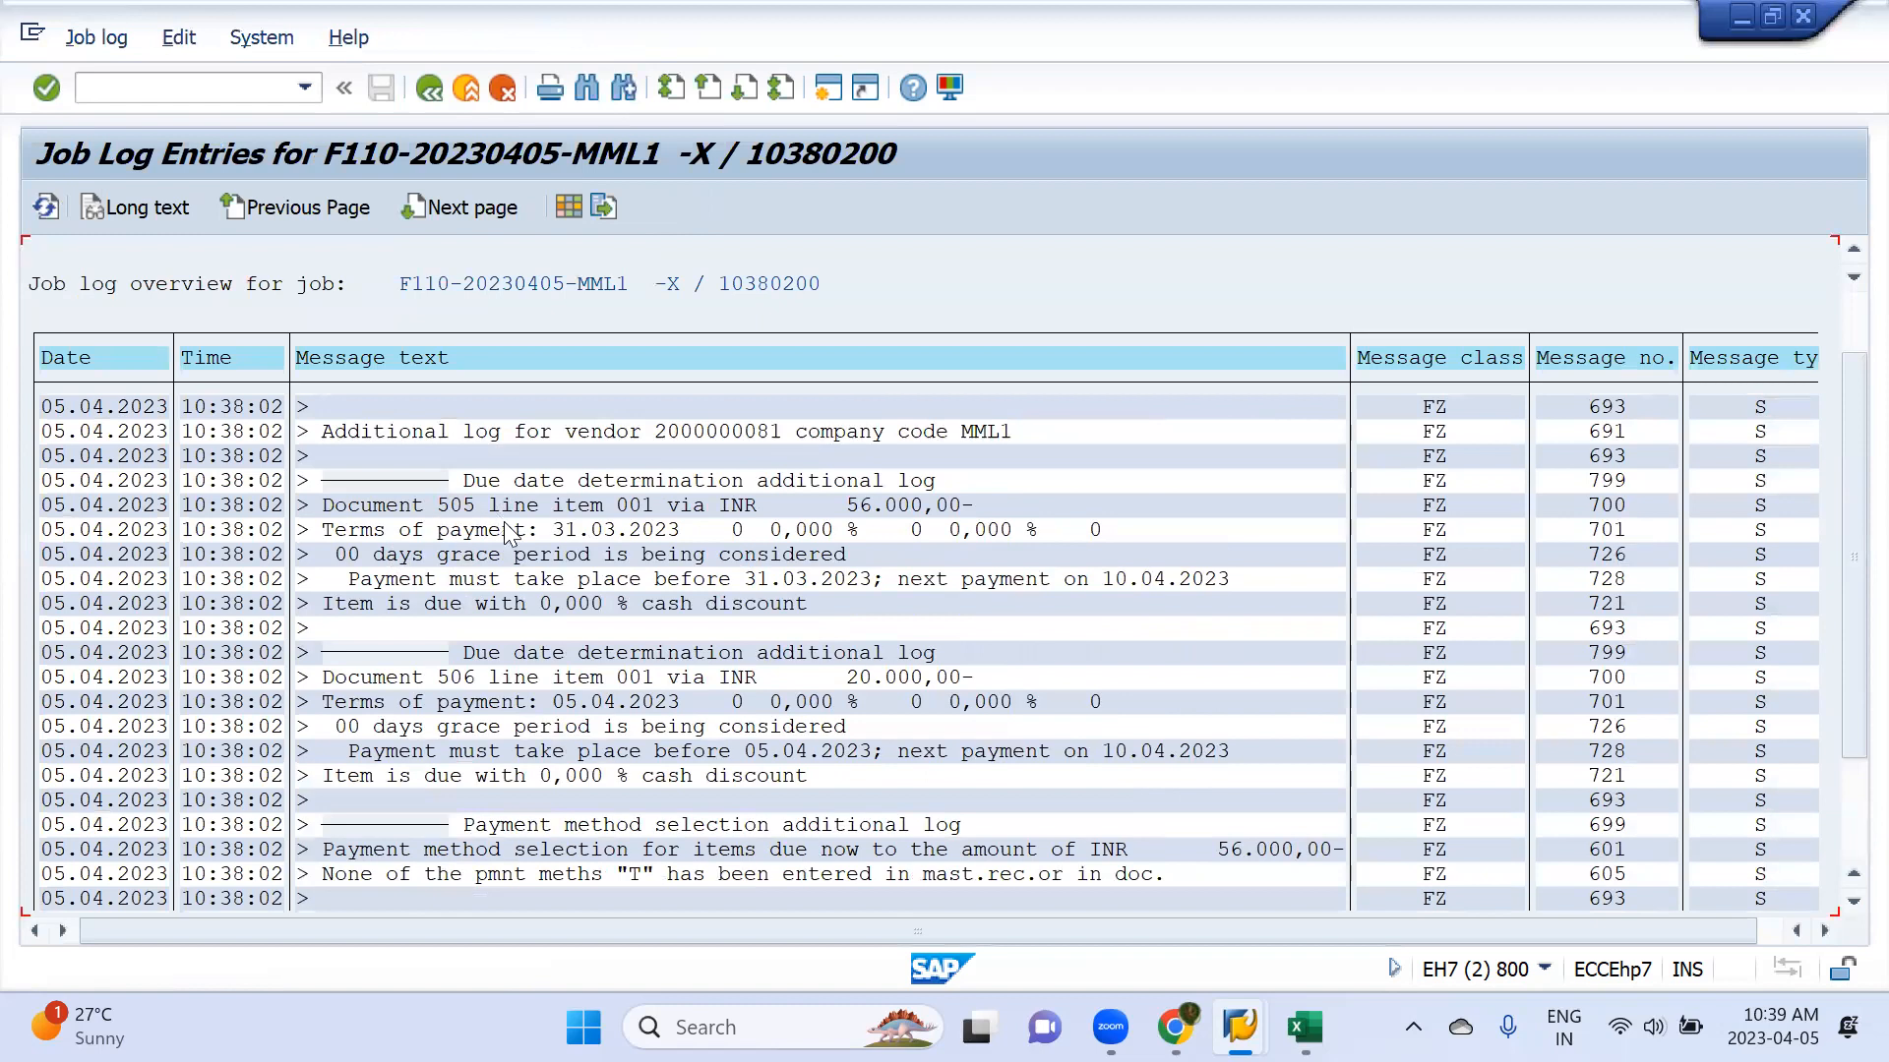
scroll(515, 622, "down", 1)
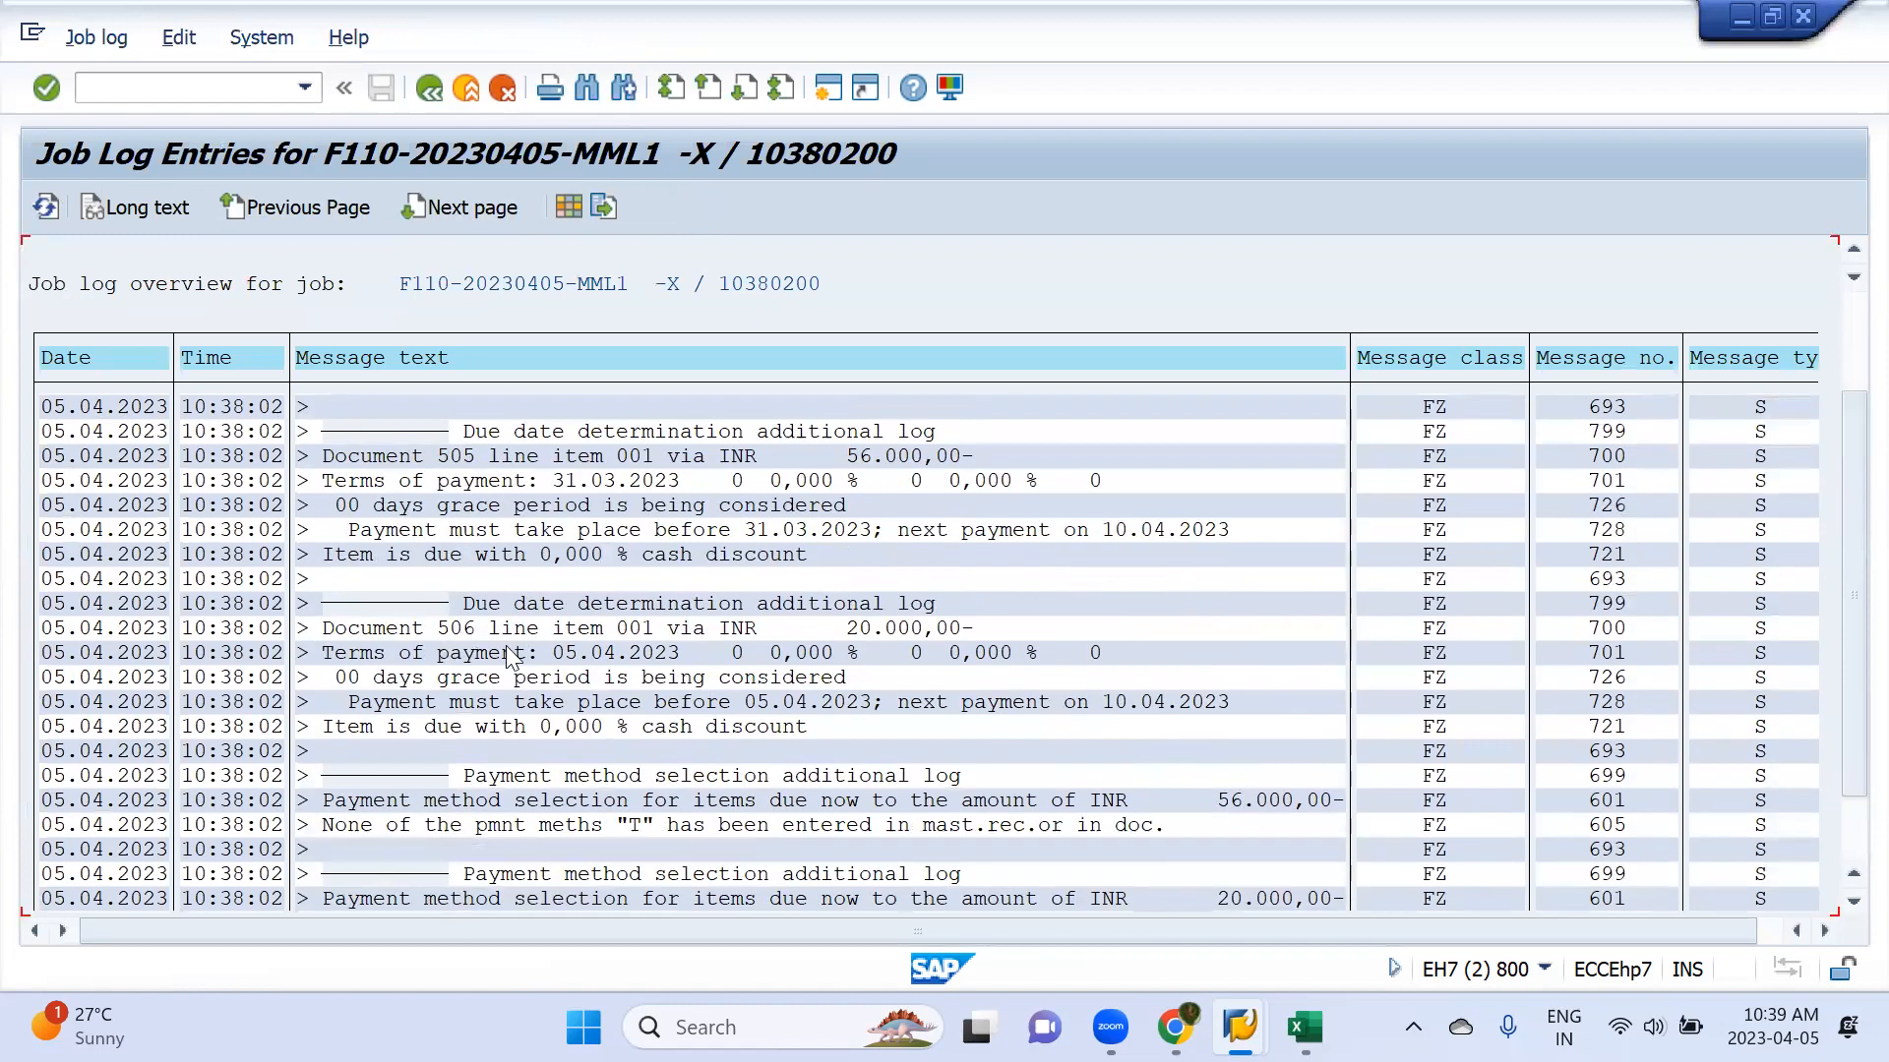
Compare the logged documents with the net due dates in the vendor line item display and return to the job log
key("alt+Tab")
key("Tab")
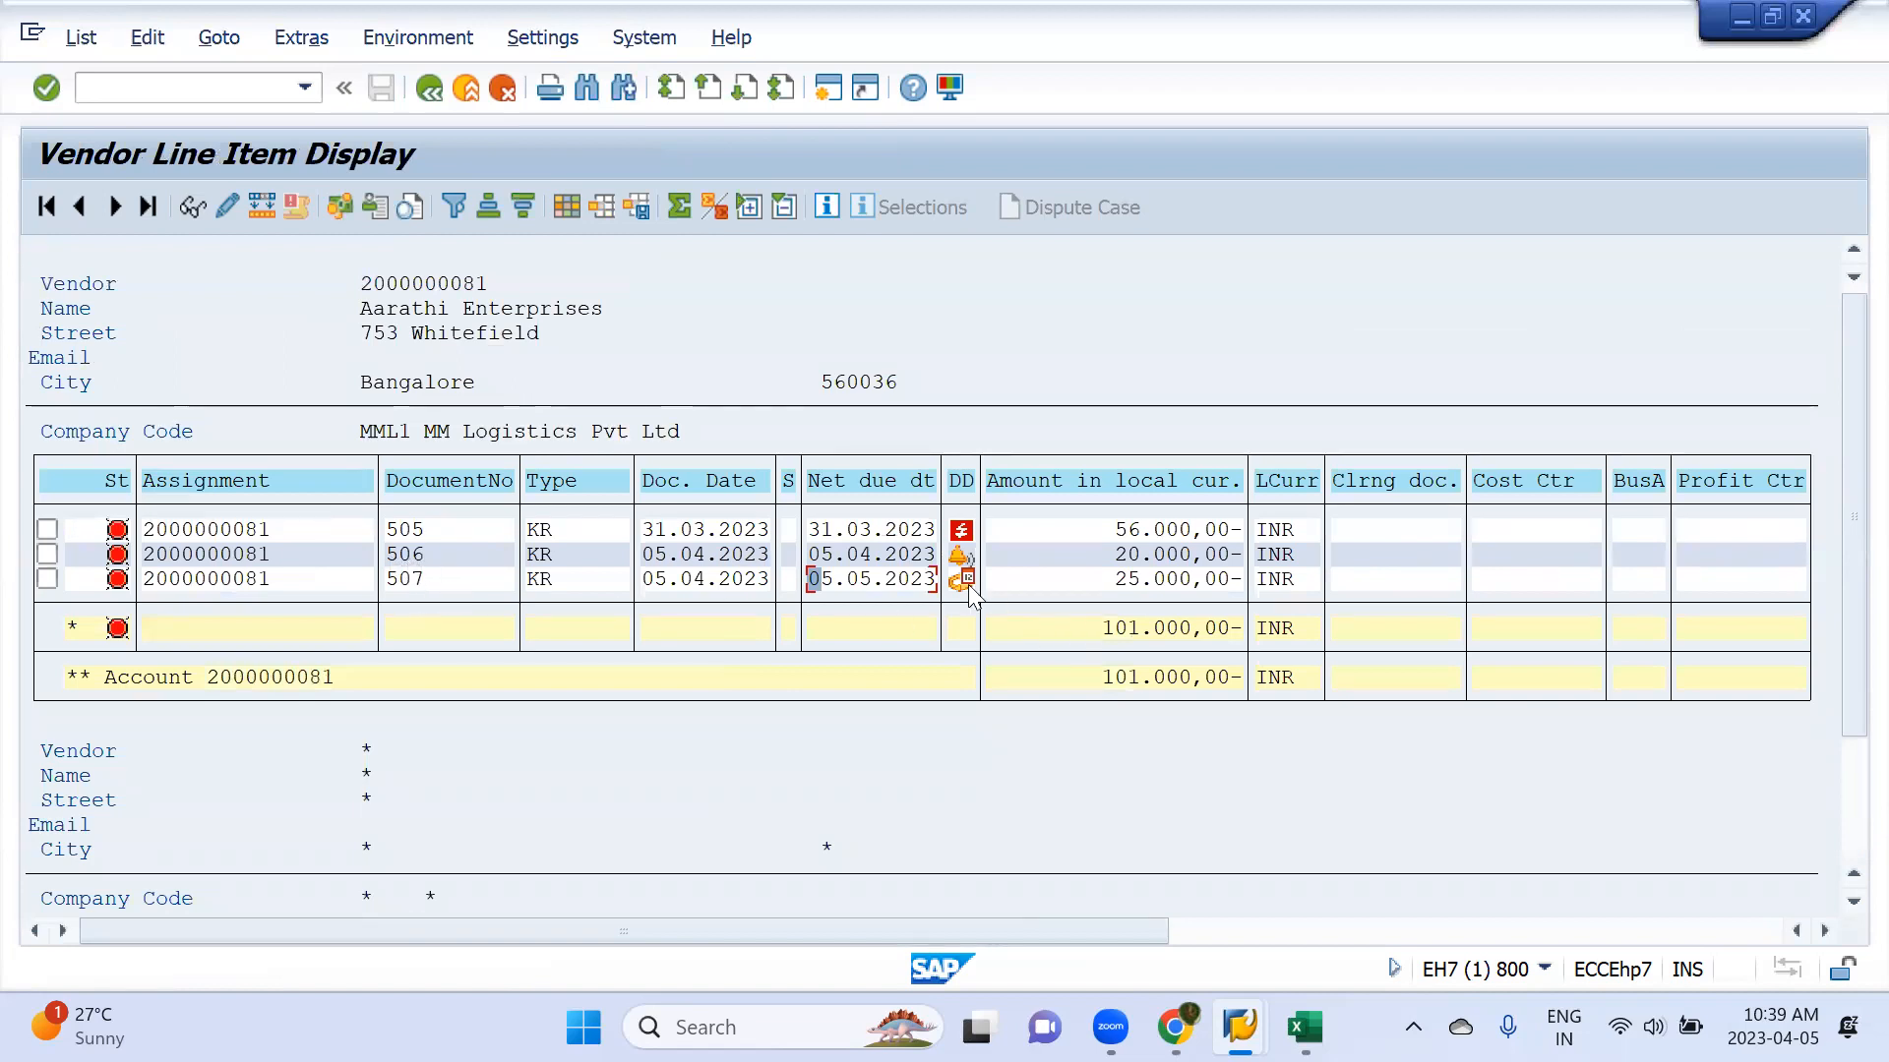
mouse_move(953, 587)
key("alt+Tab")
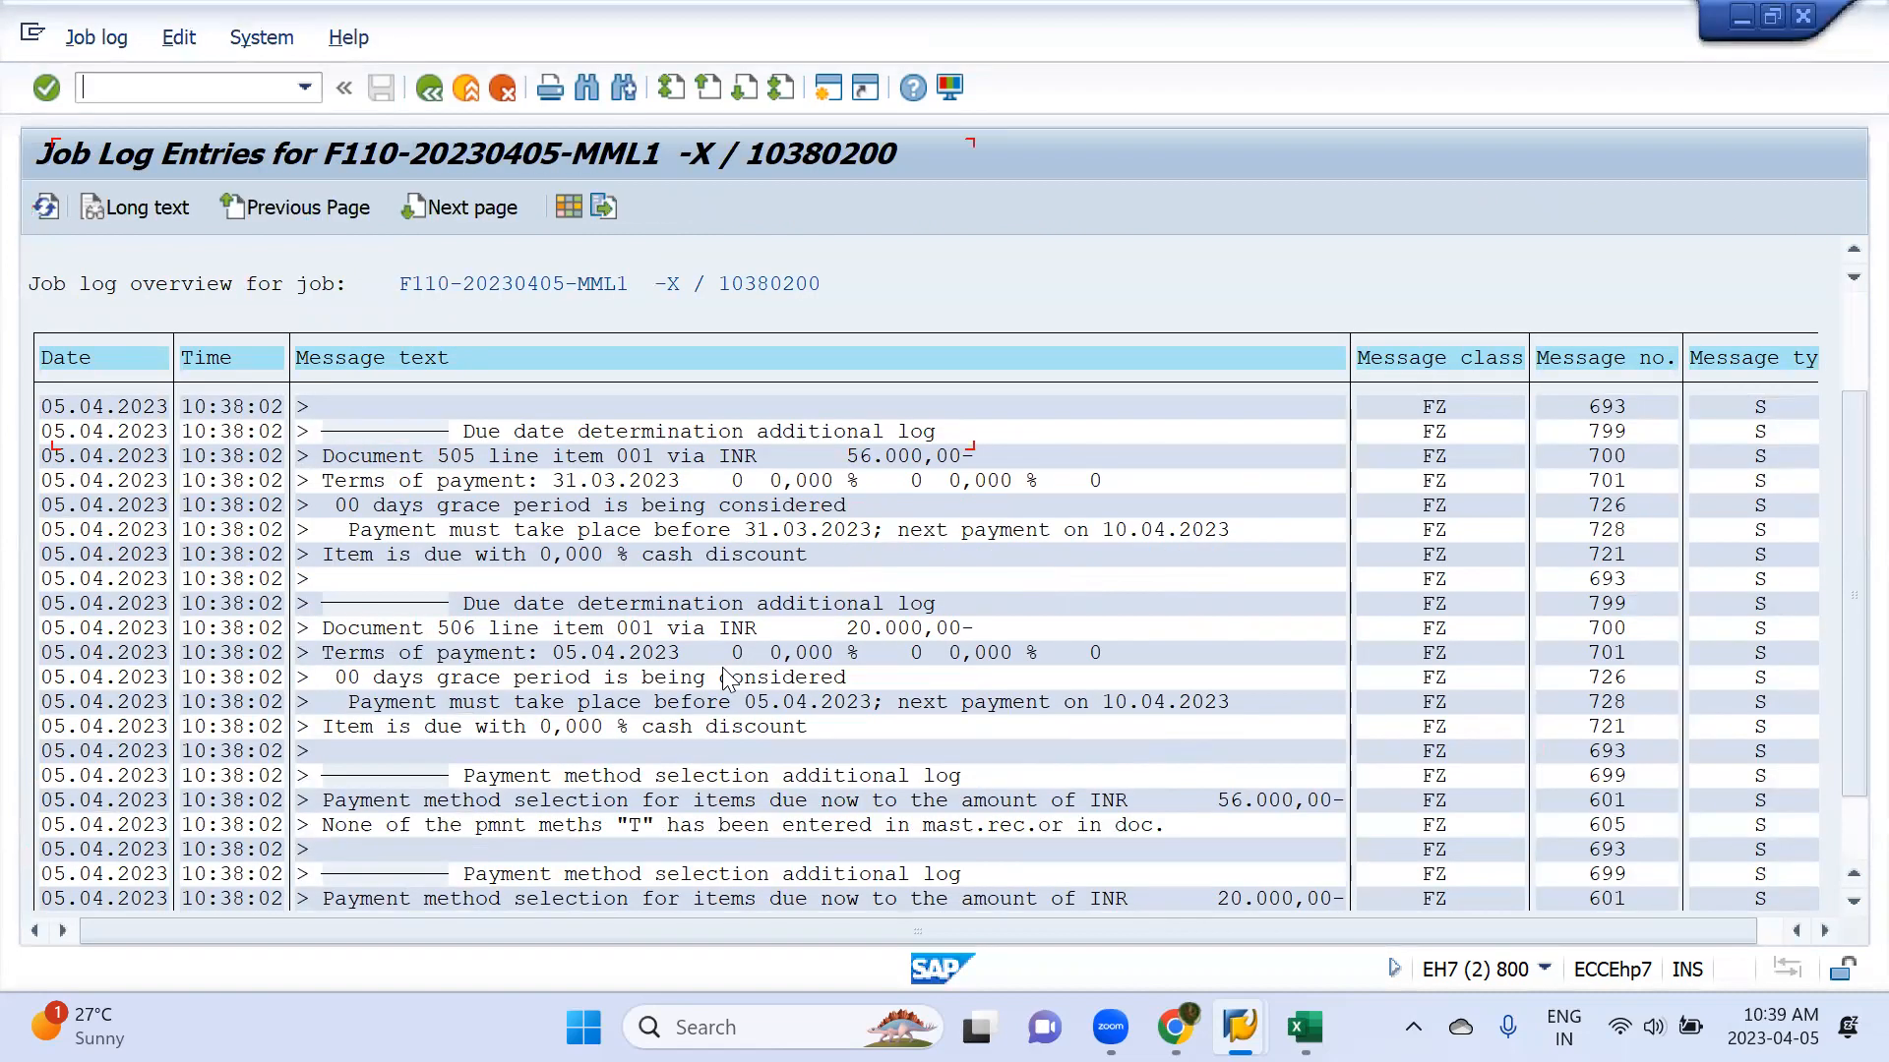
Examine the job log's messages on due dates and payment method selection for documents 505 and 506, including one message's long text
scroll(561, 624, "up", 1)
scroll(556, 616, "up", 2)
scroll(556, 615, "down", 2)
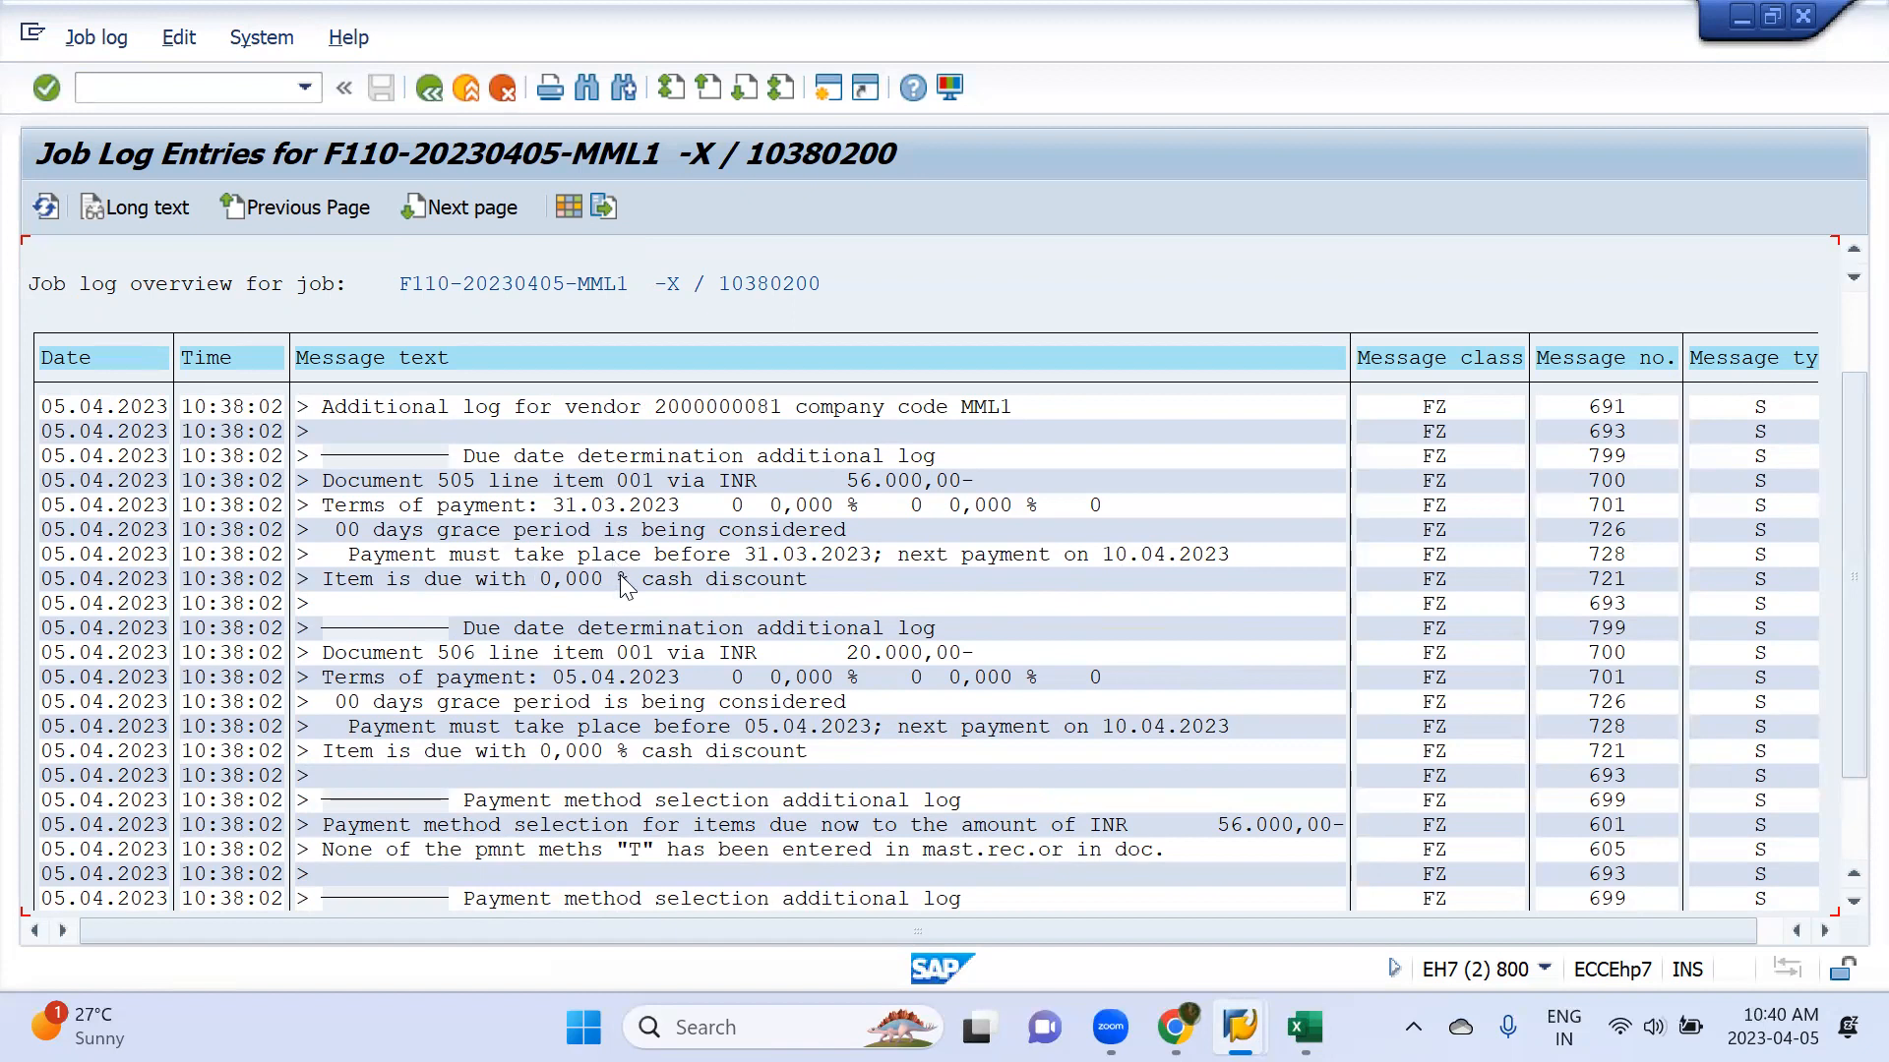
scroll(602, 589, "down", 2)
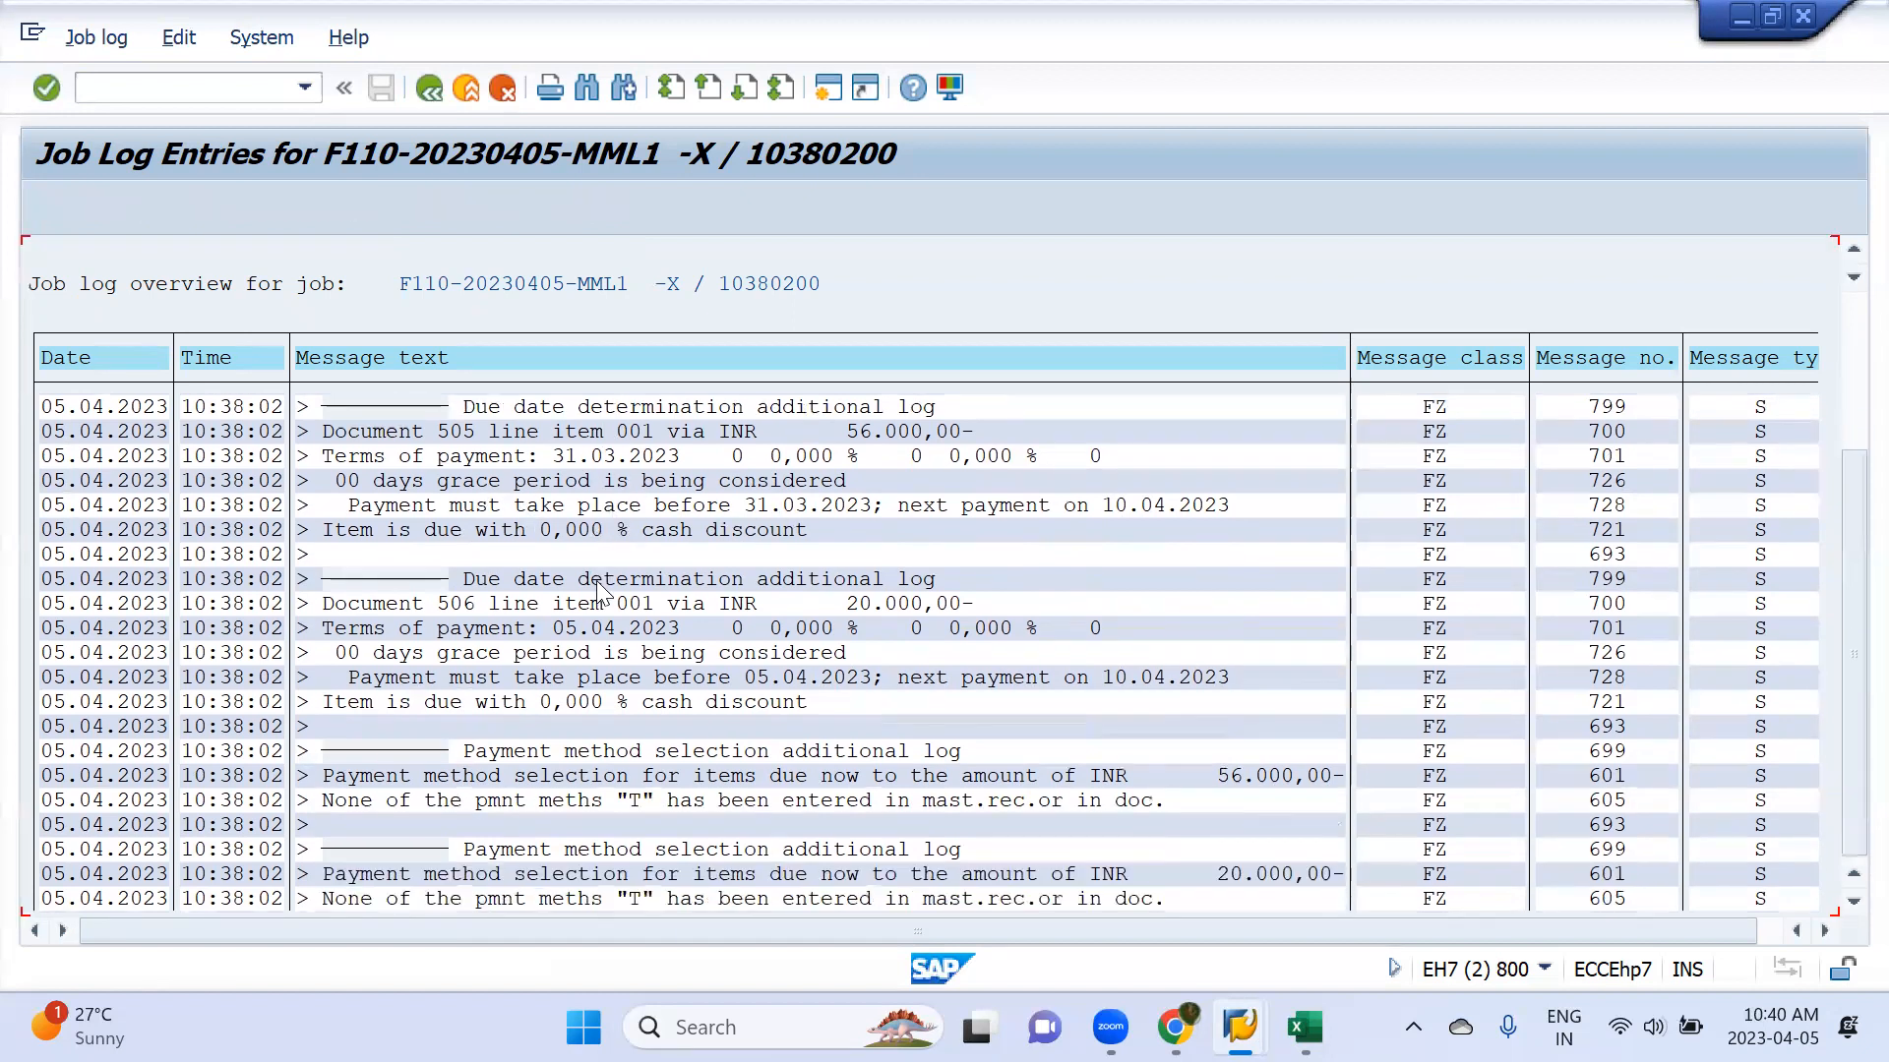
scroll(598, 579, "down", 1)
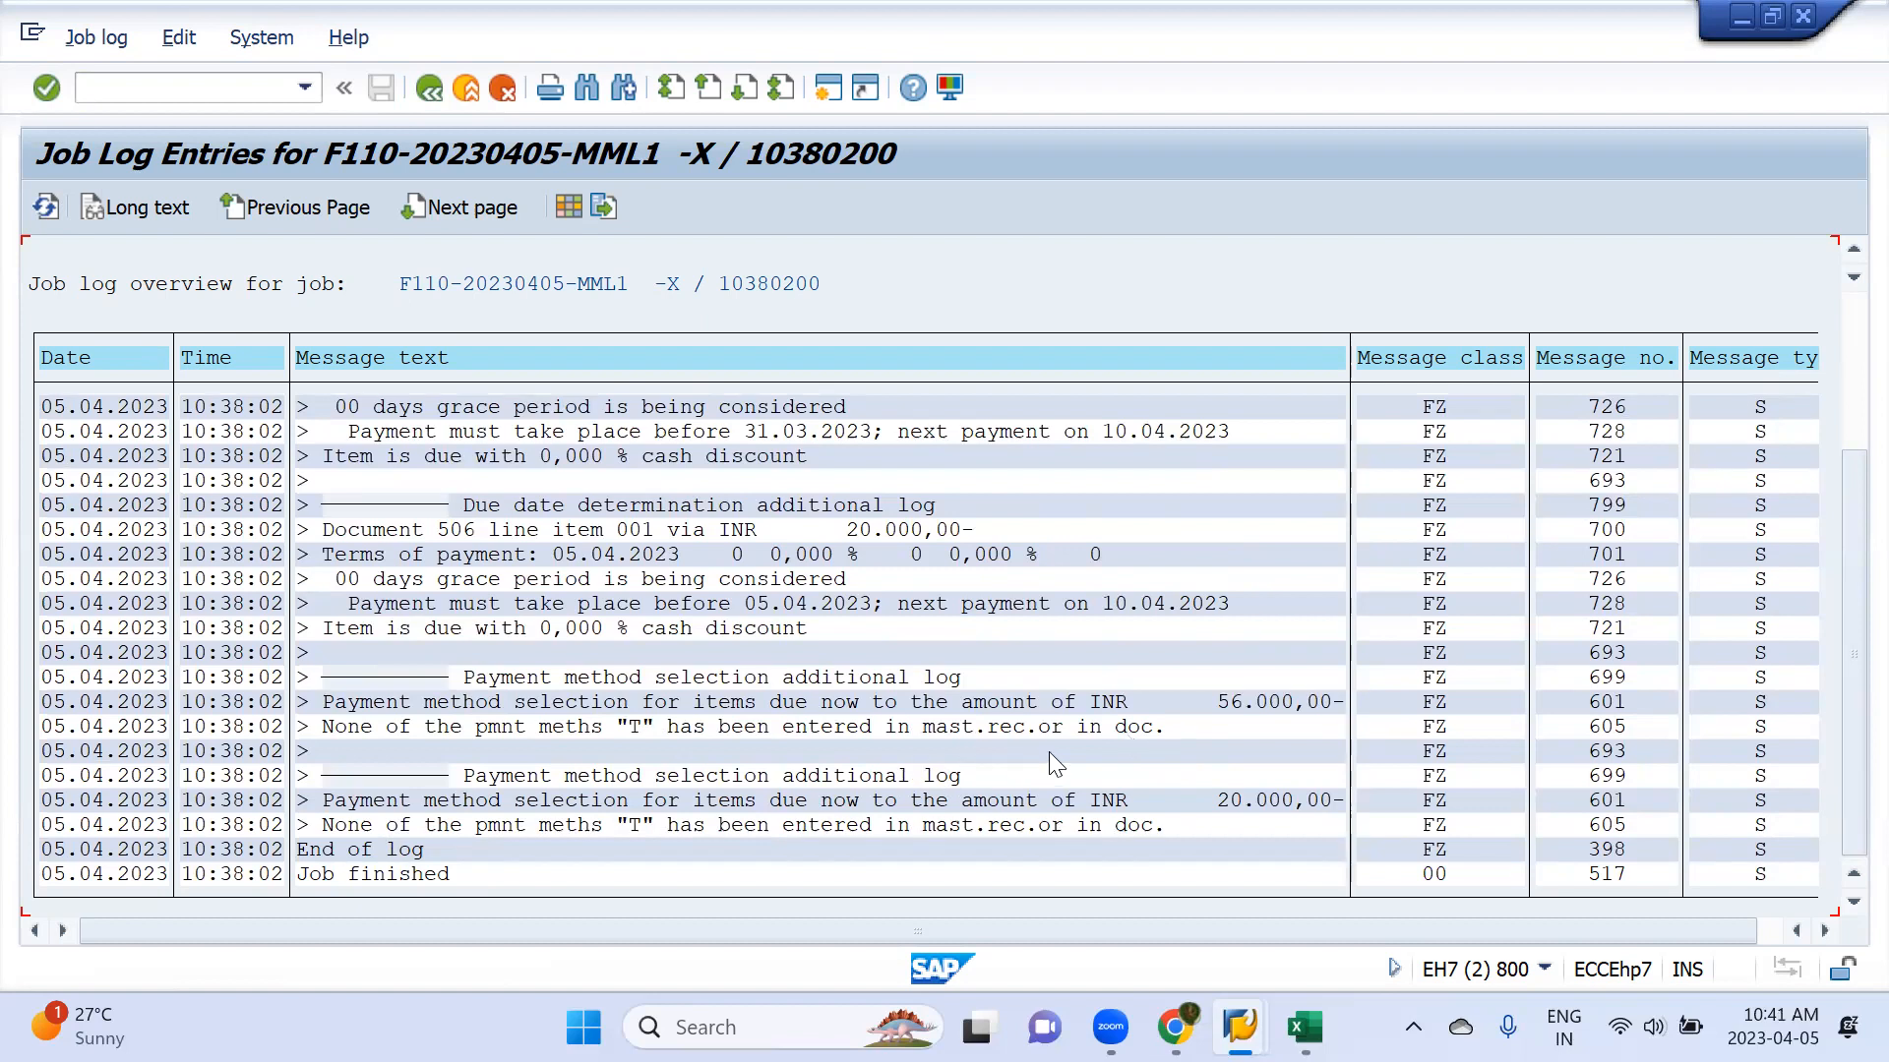
double_click(922, 745)
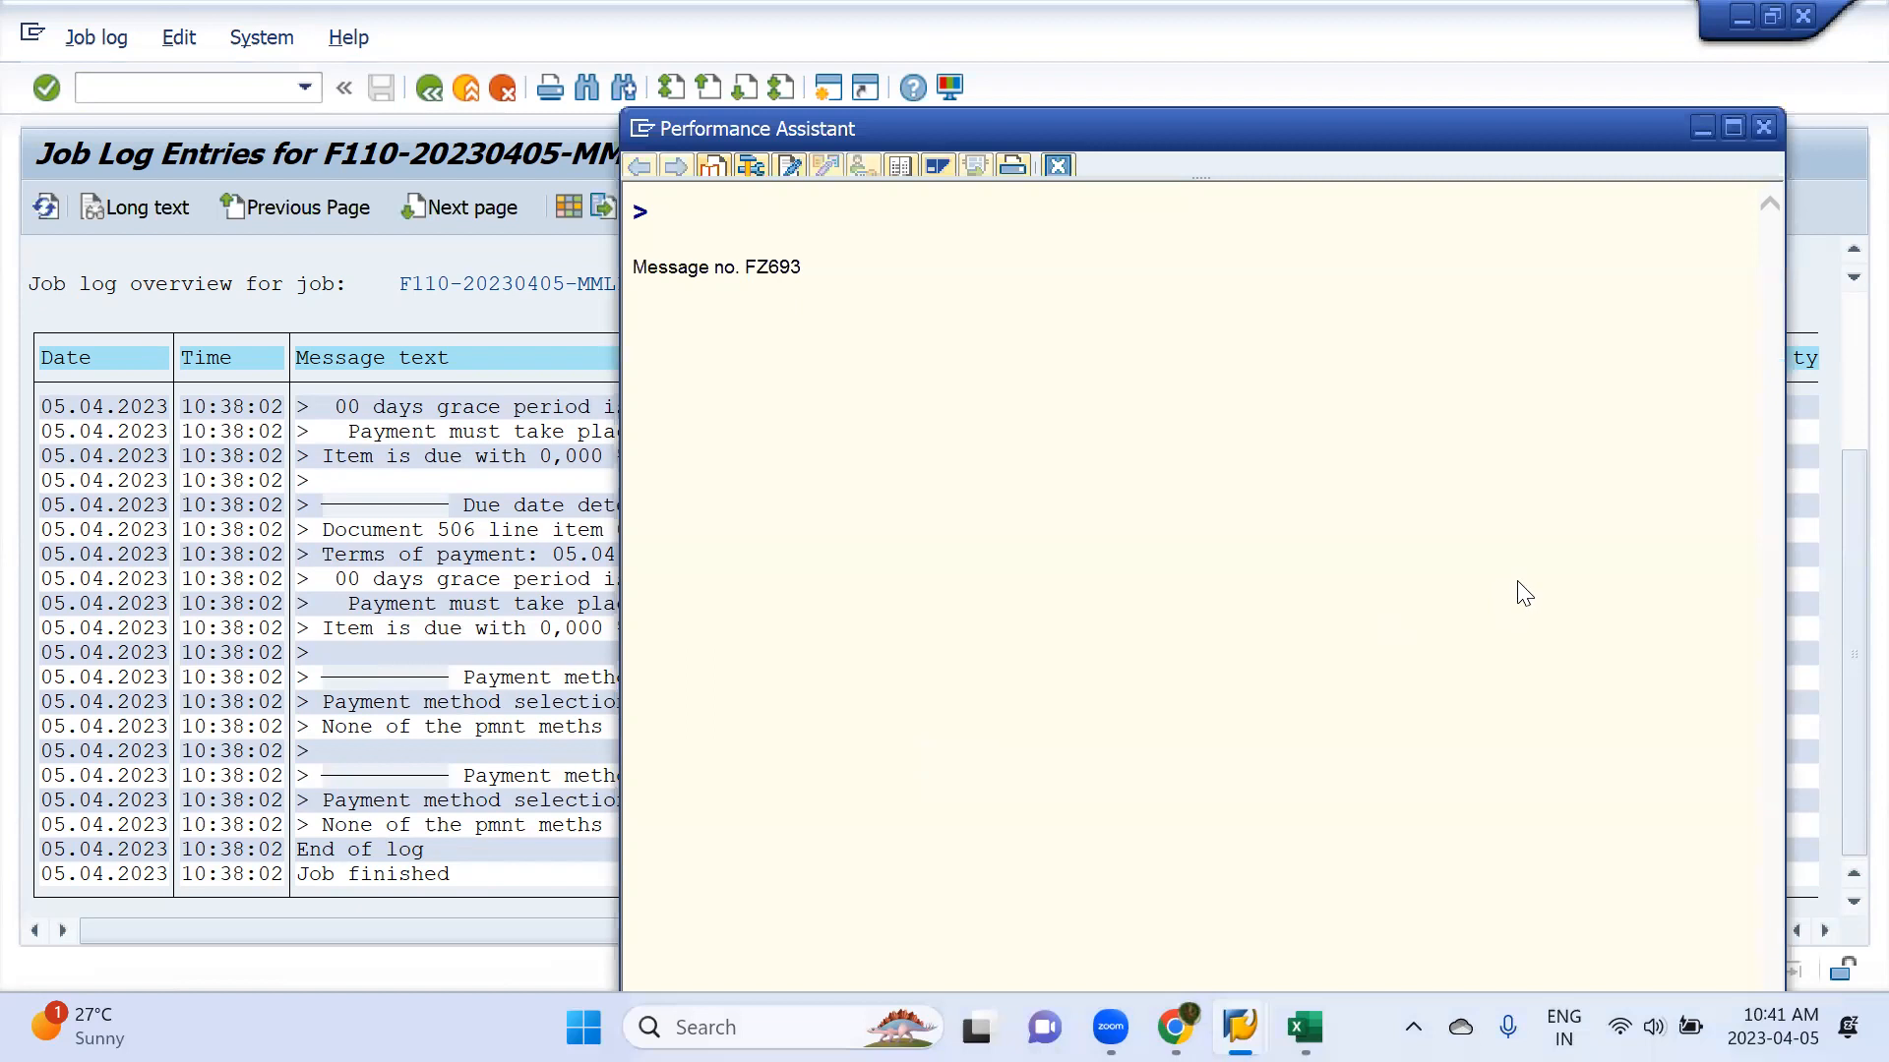
left_click(1769, 127)
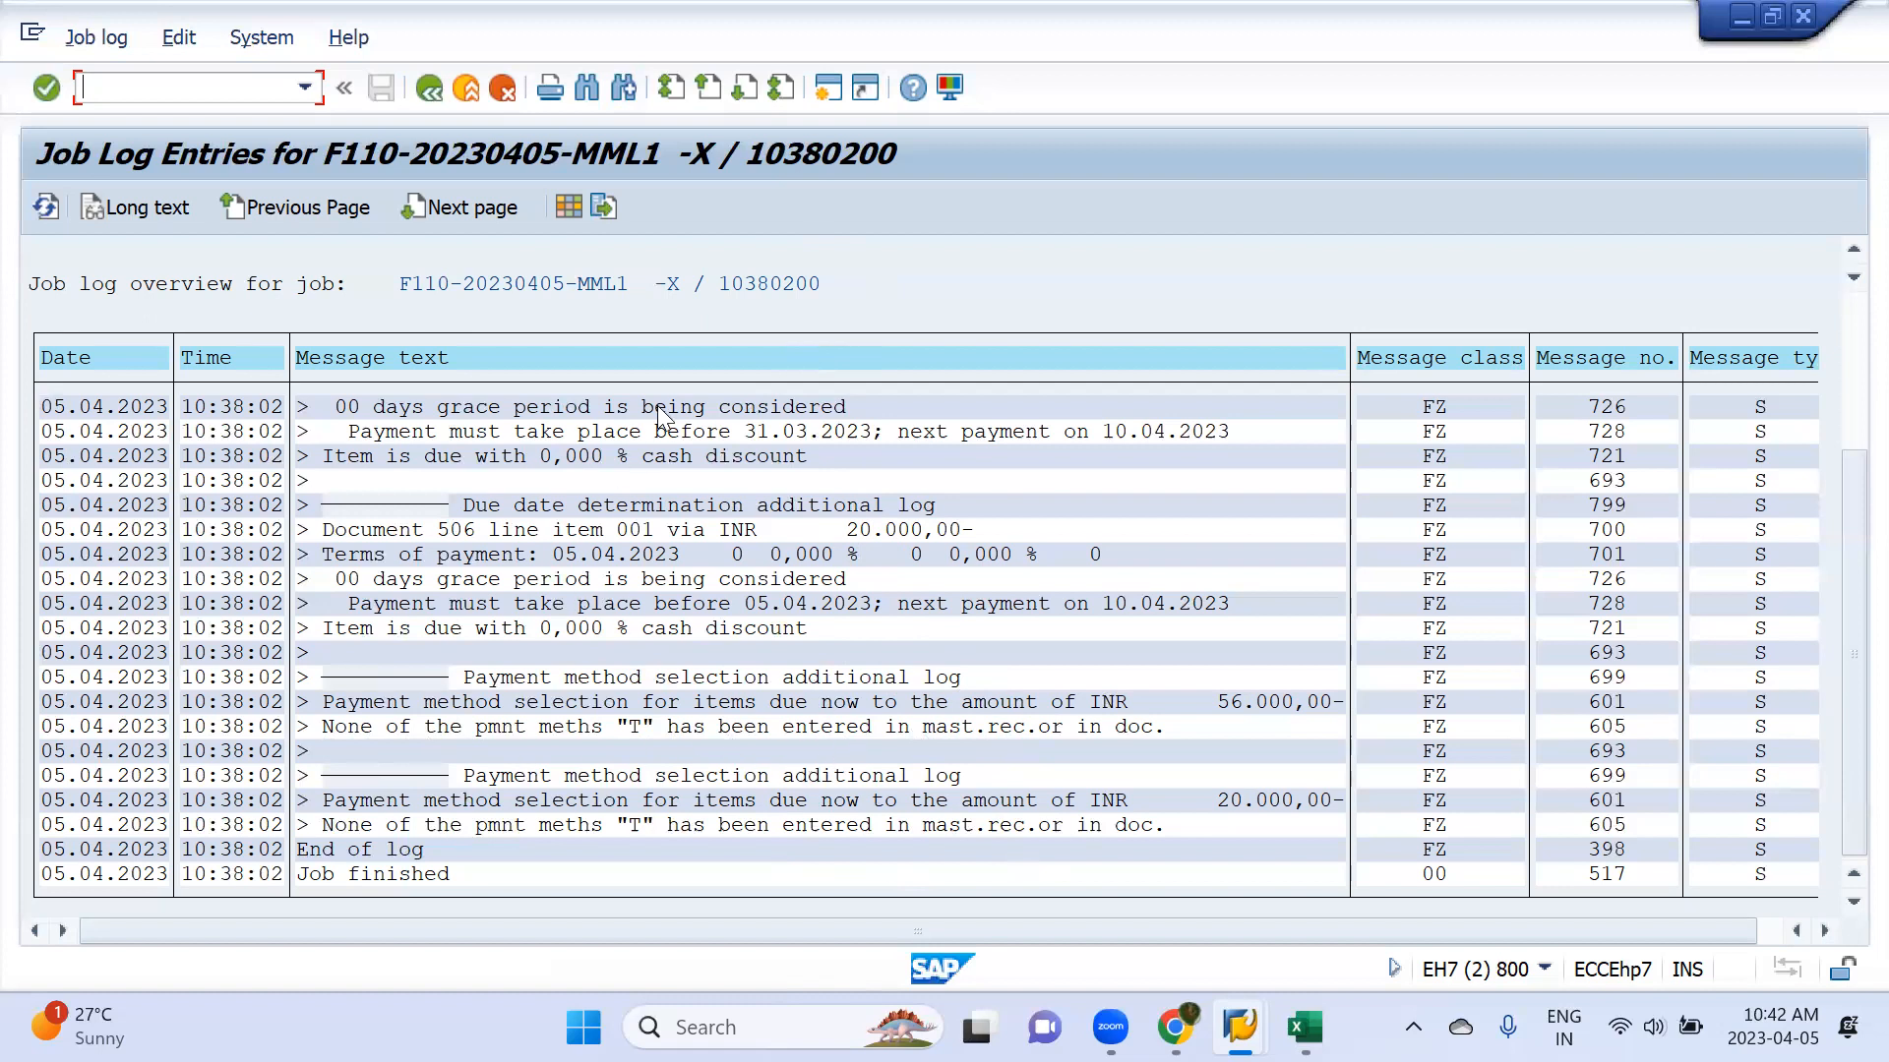
scroll(644, 661, "up", 4)
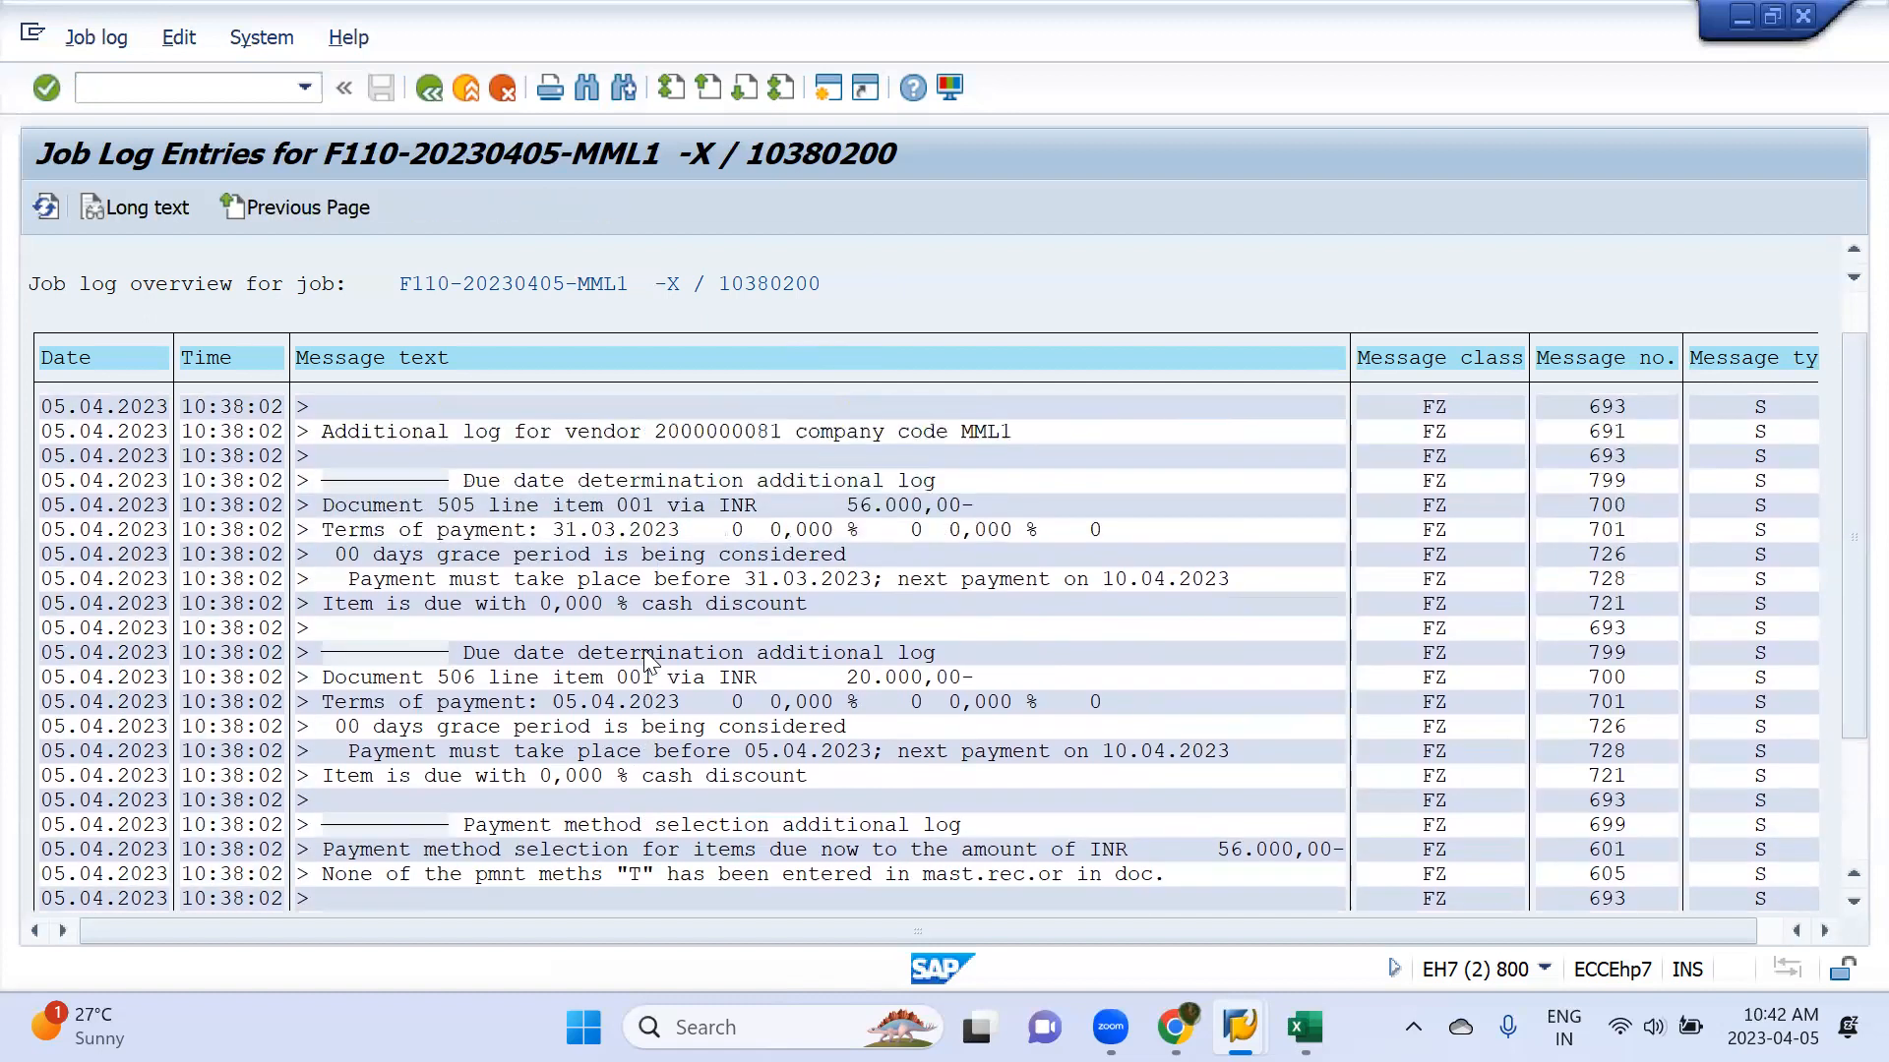
scroll(726, 558, "up", 1)
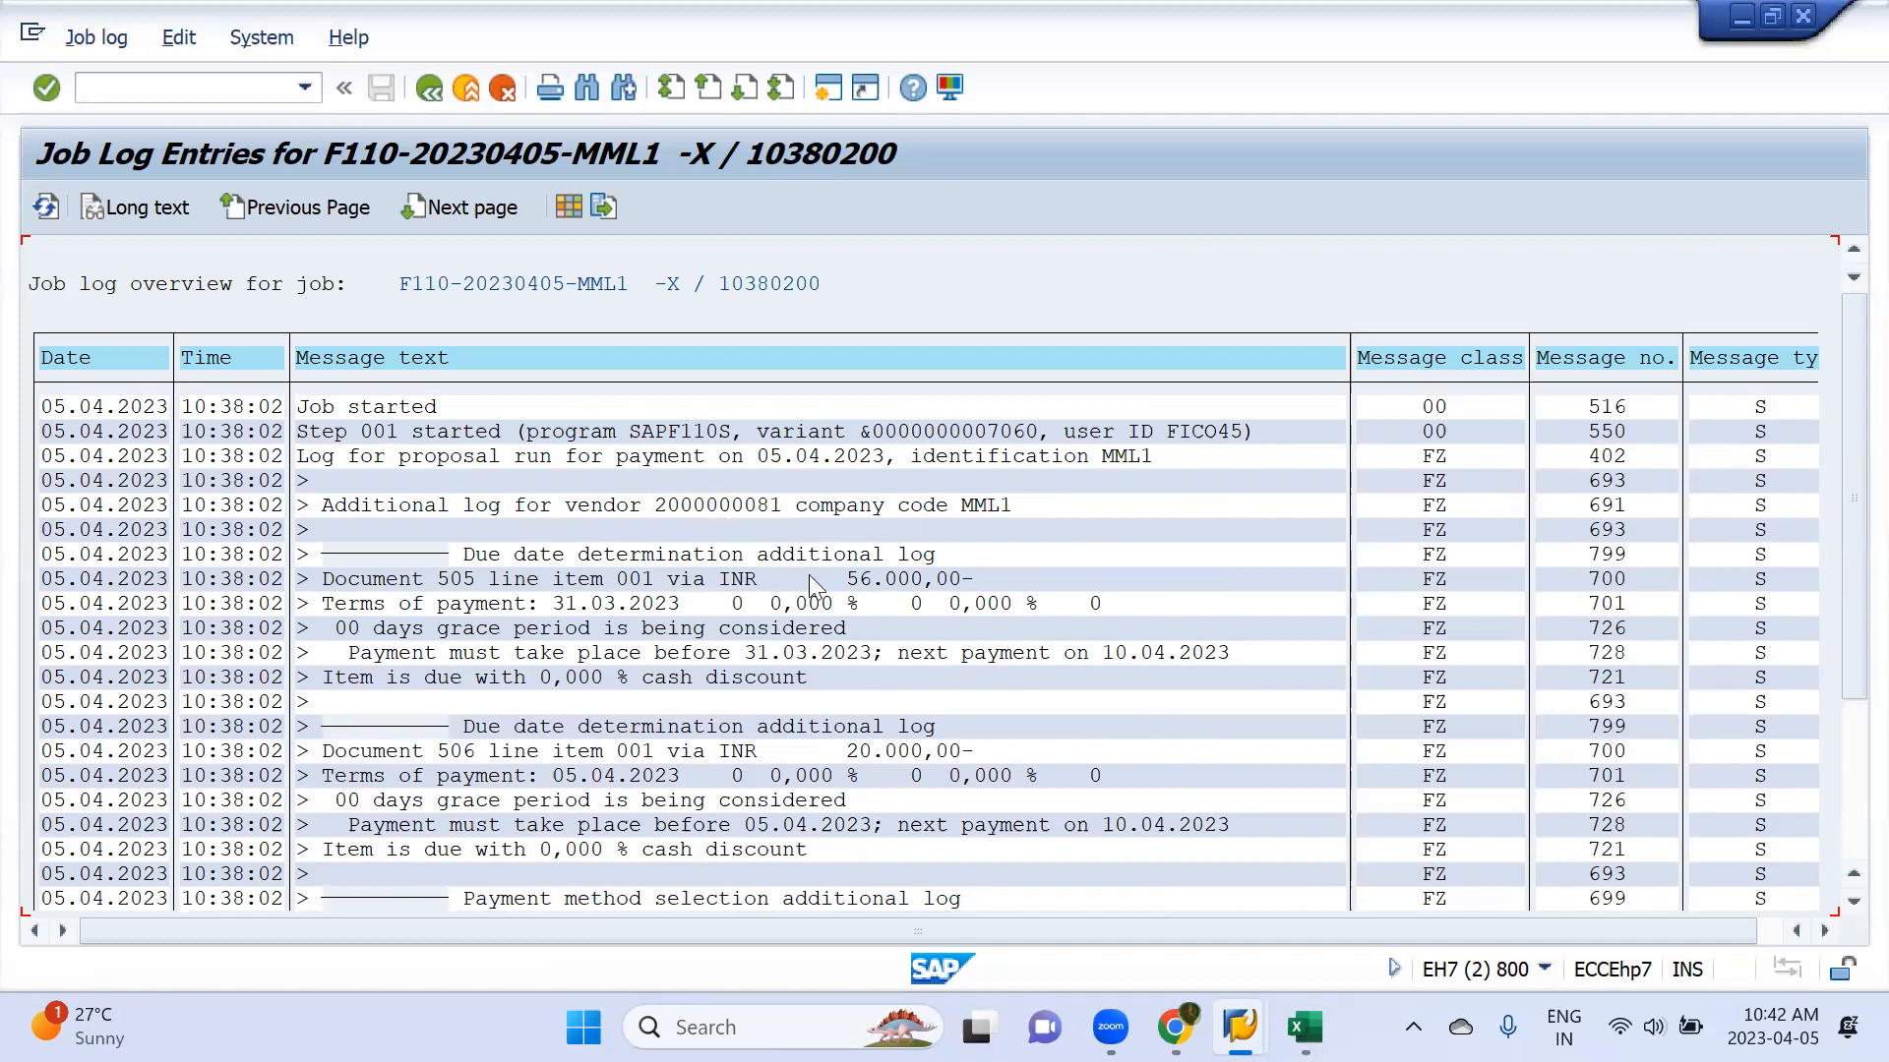
scroll(755, 602, "down", 1)
scroll(755, 602, "down", 1)
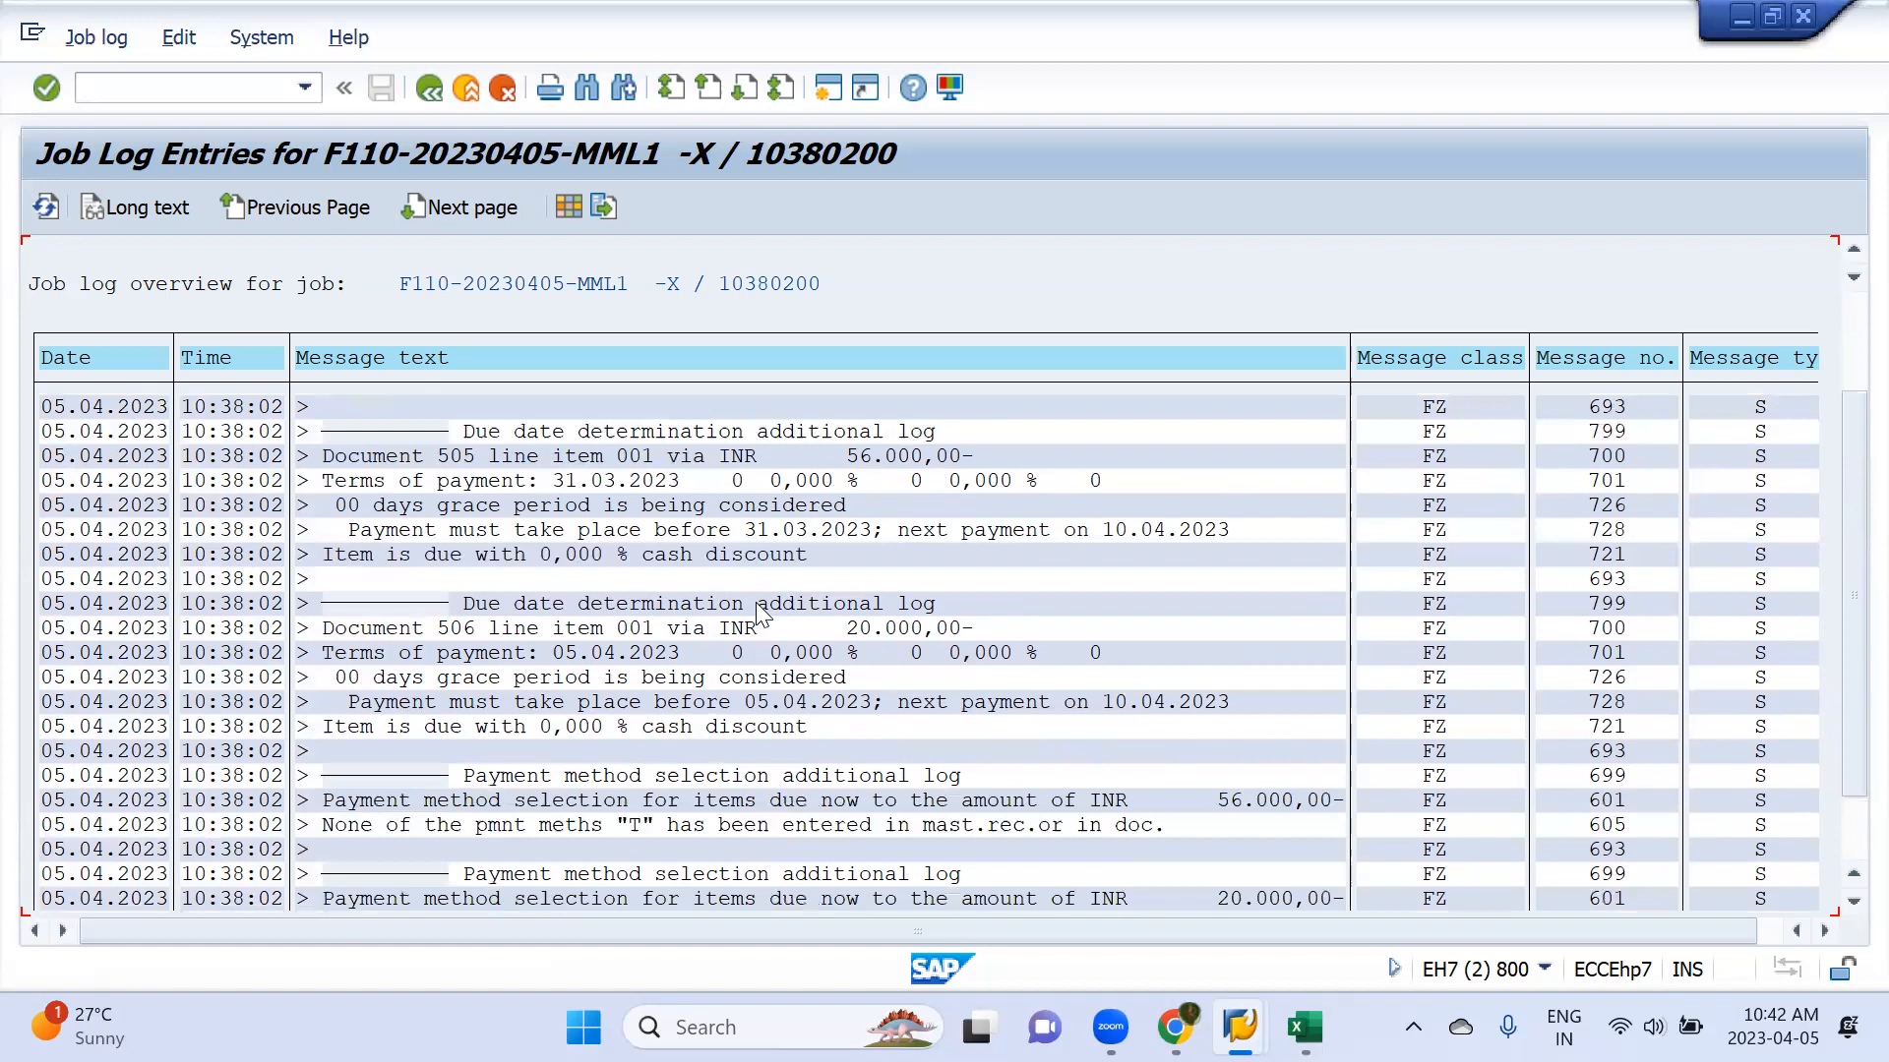
scroll(756, 602, "down", 1)
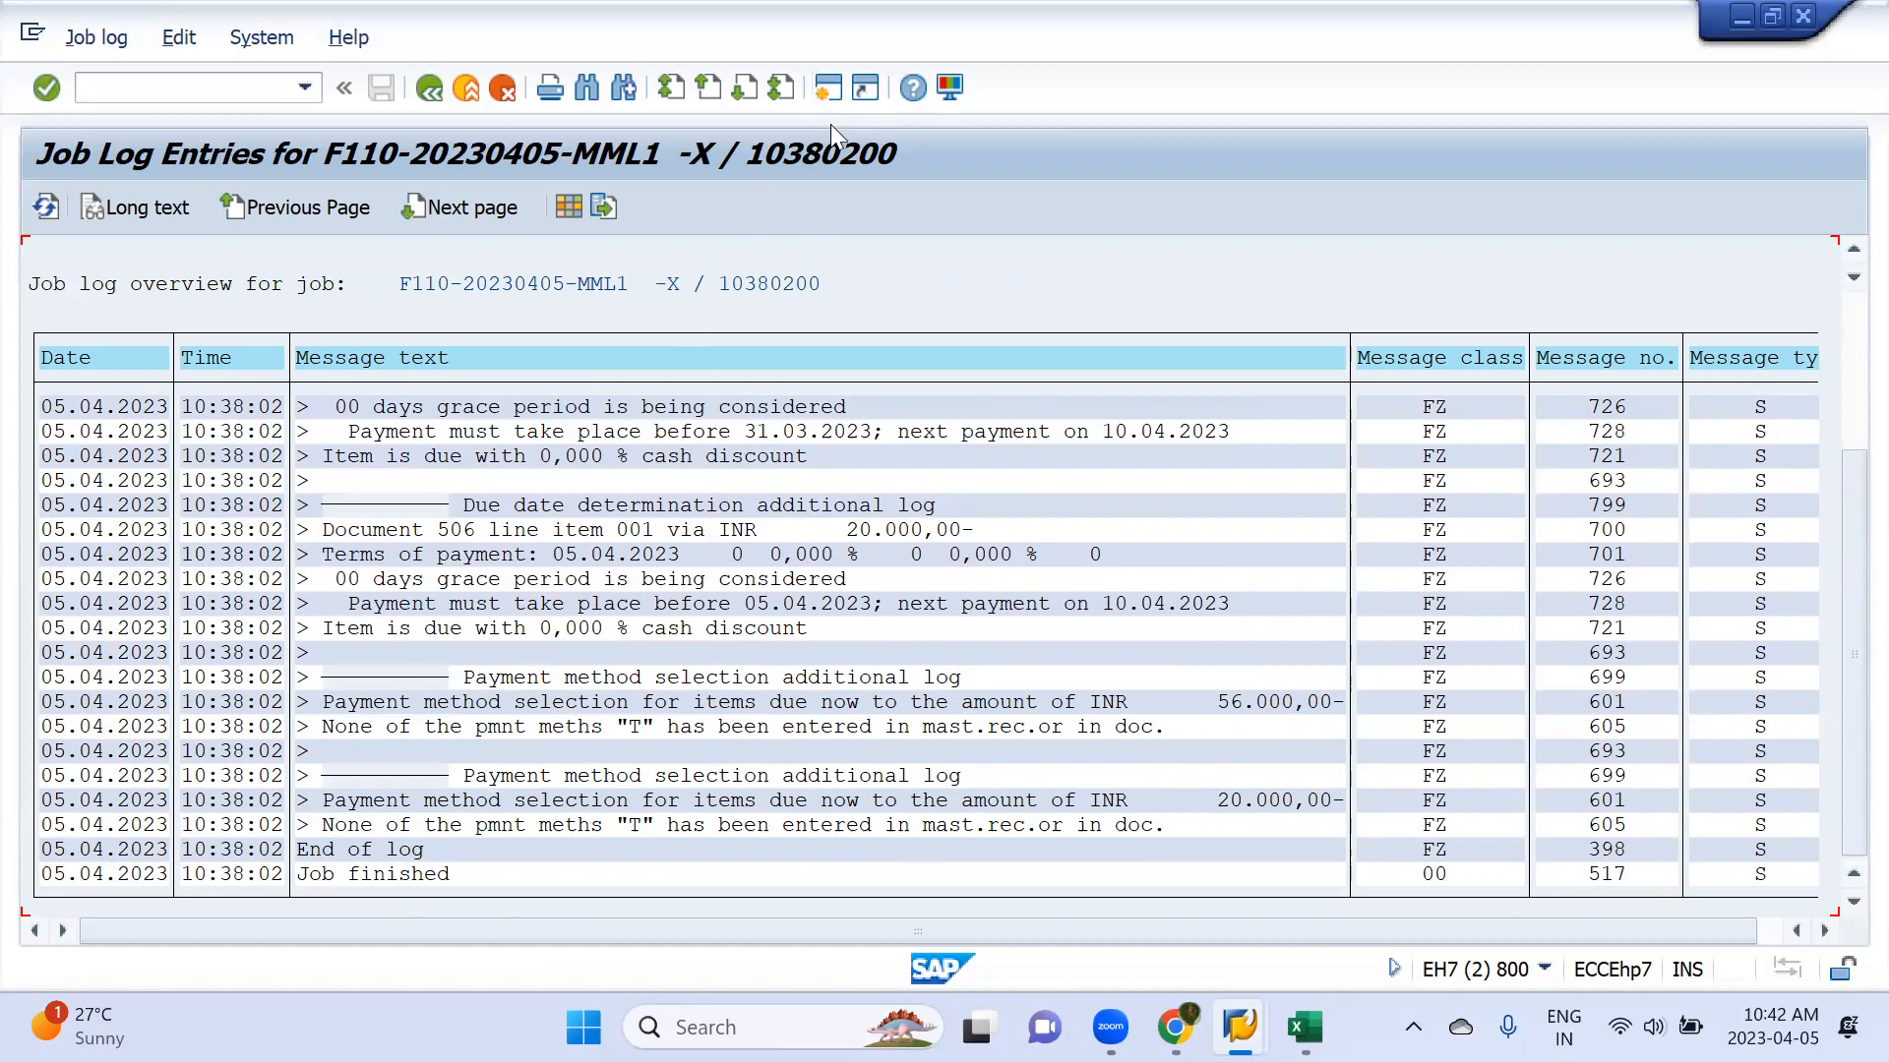
Start transaction XK02 in a new session to change a vendor master record
left_click(829, 93)
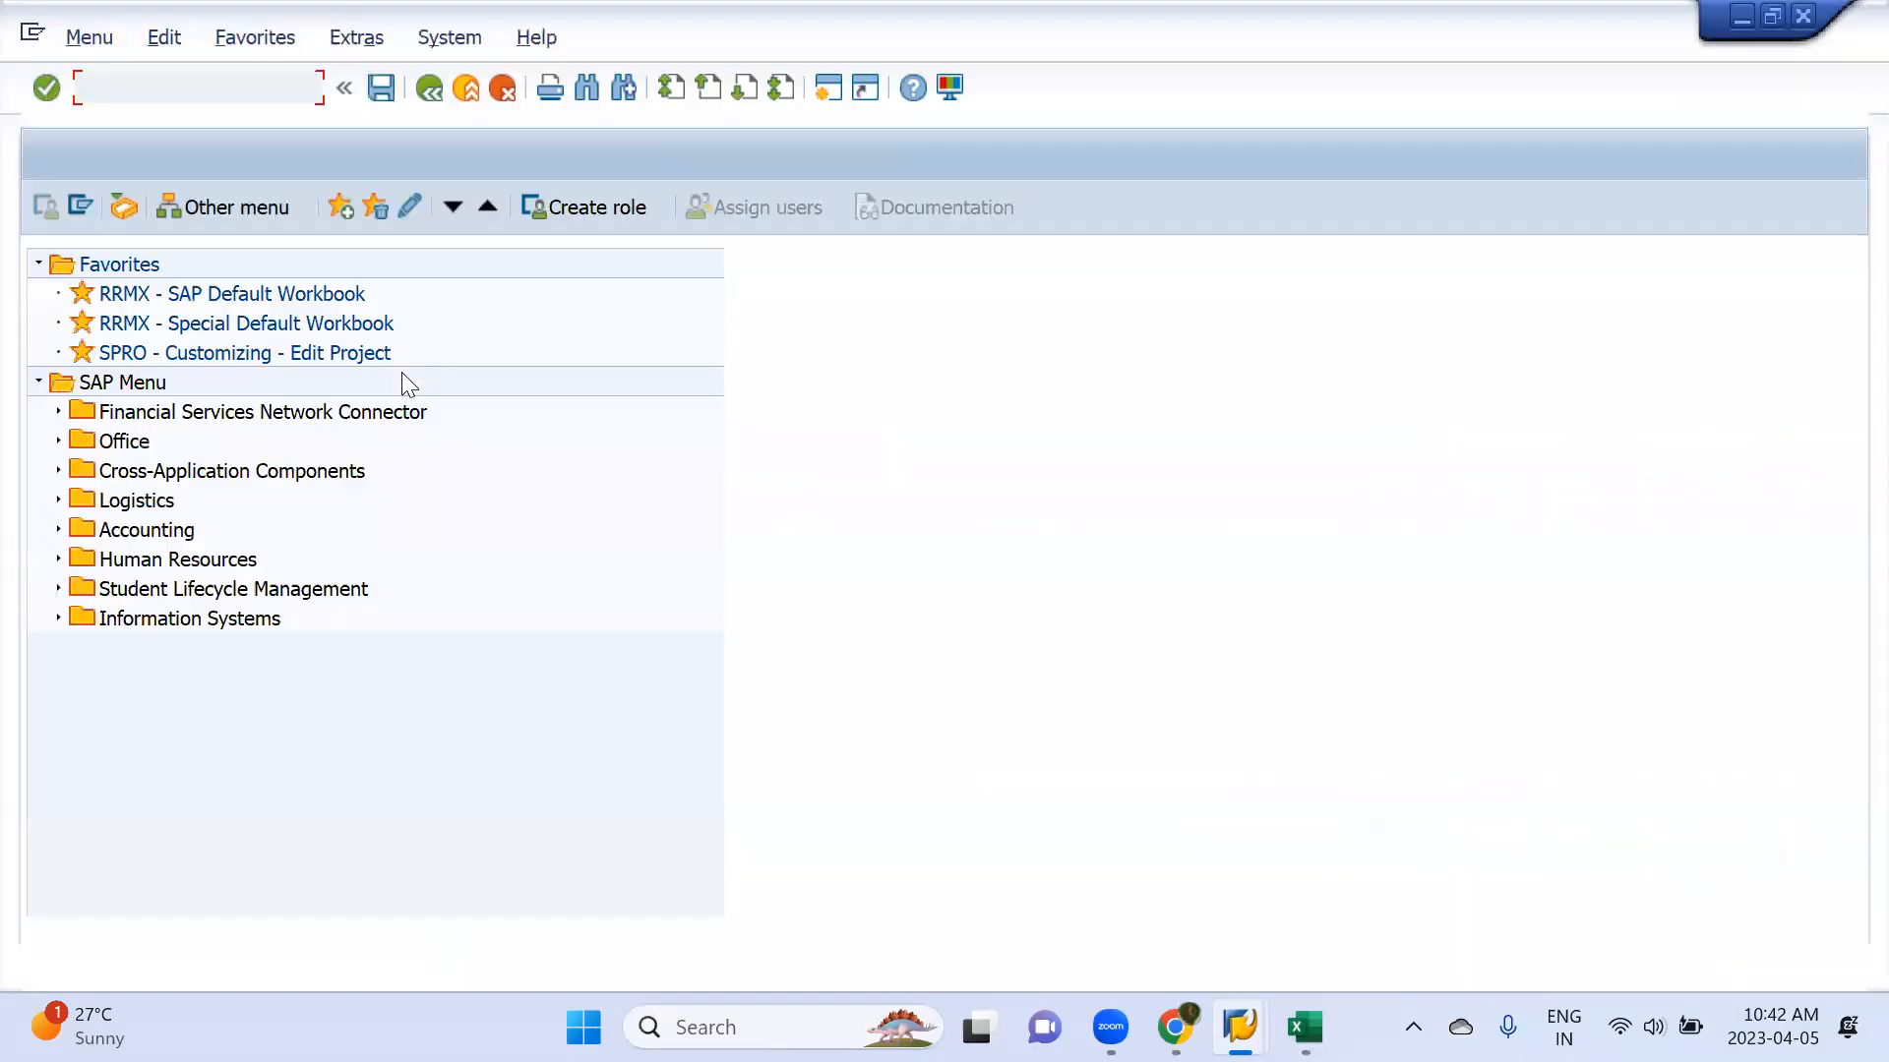
type("xk02")
key("Return")
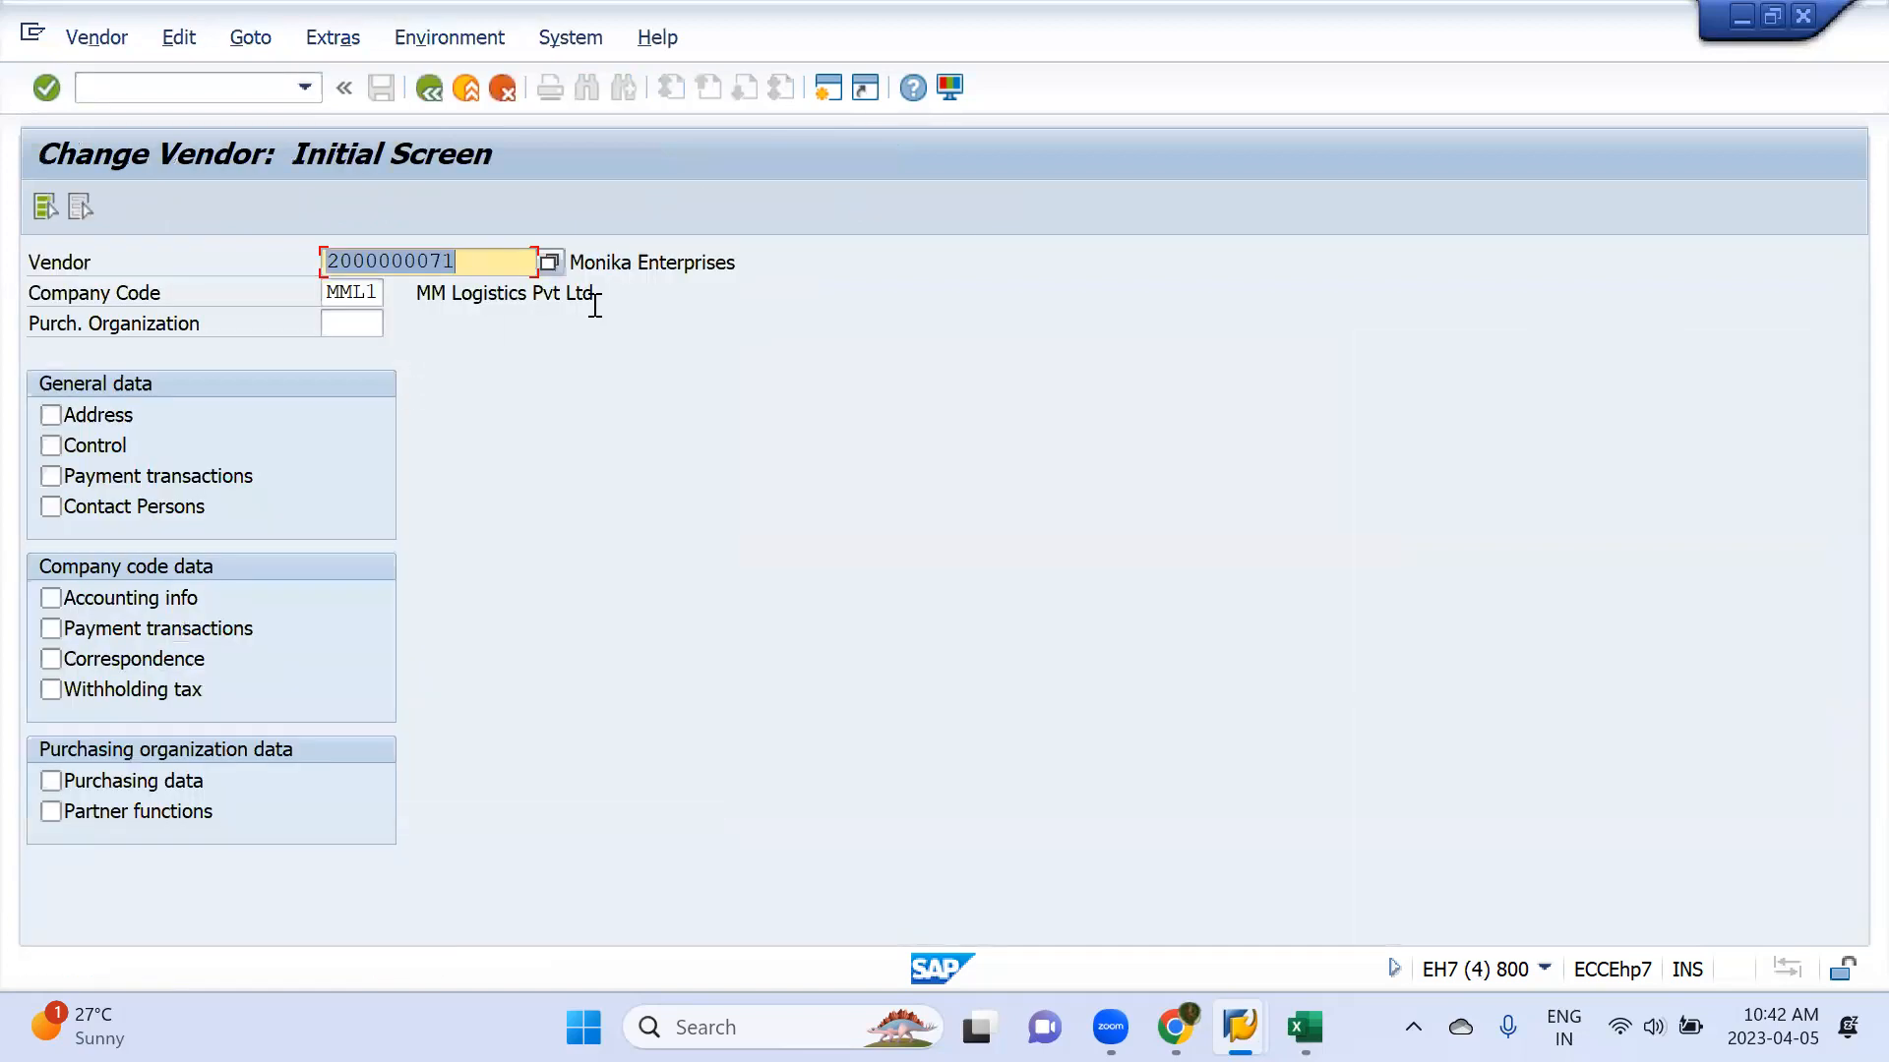
Select vendor Aarathi Enterprises in company code MML1 and open its company code payment transactions data
left_click(555, 262)
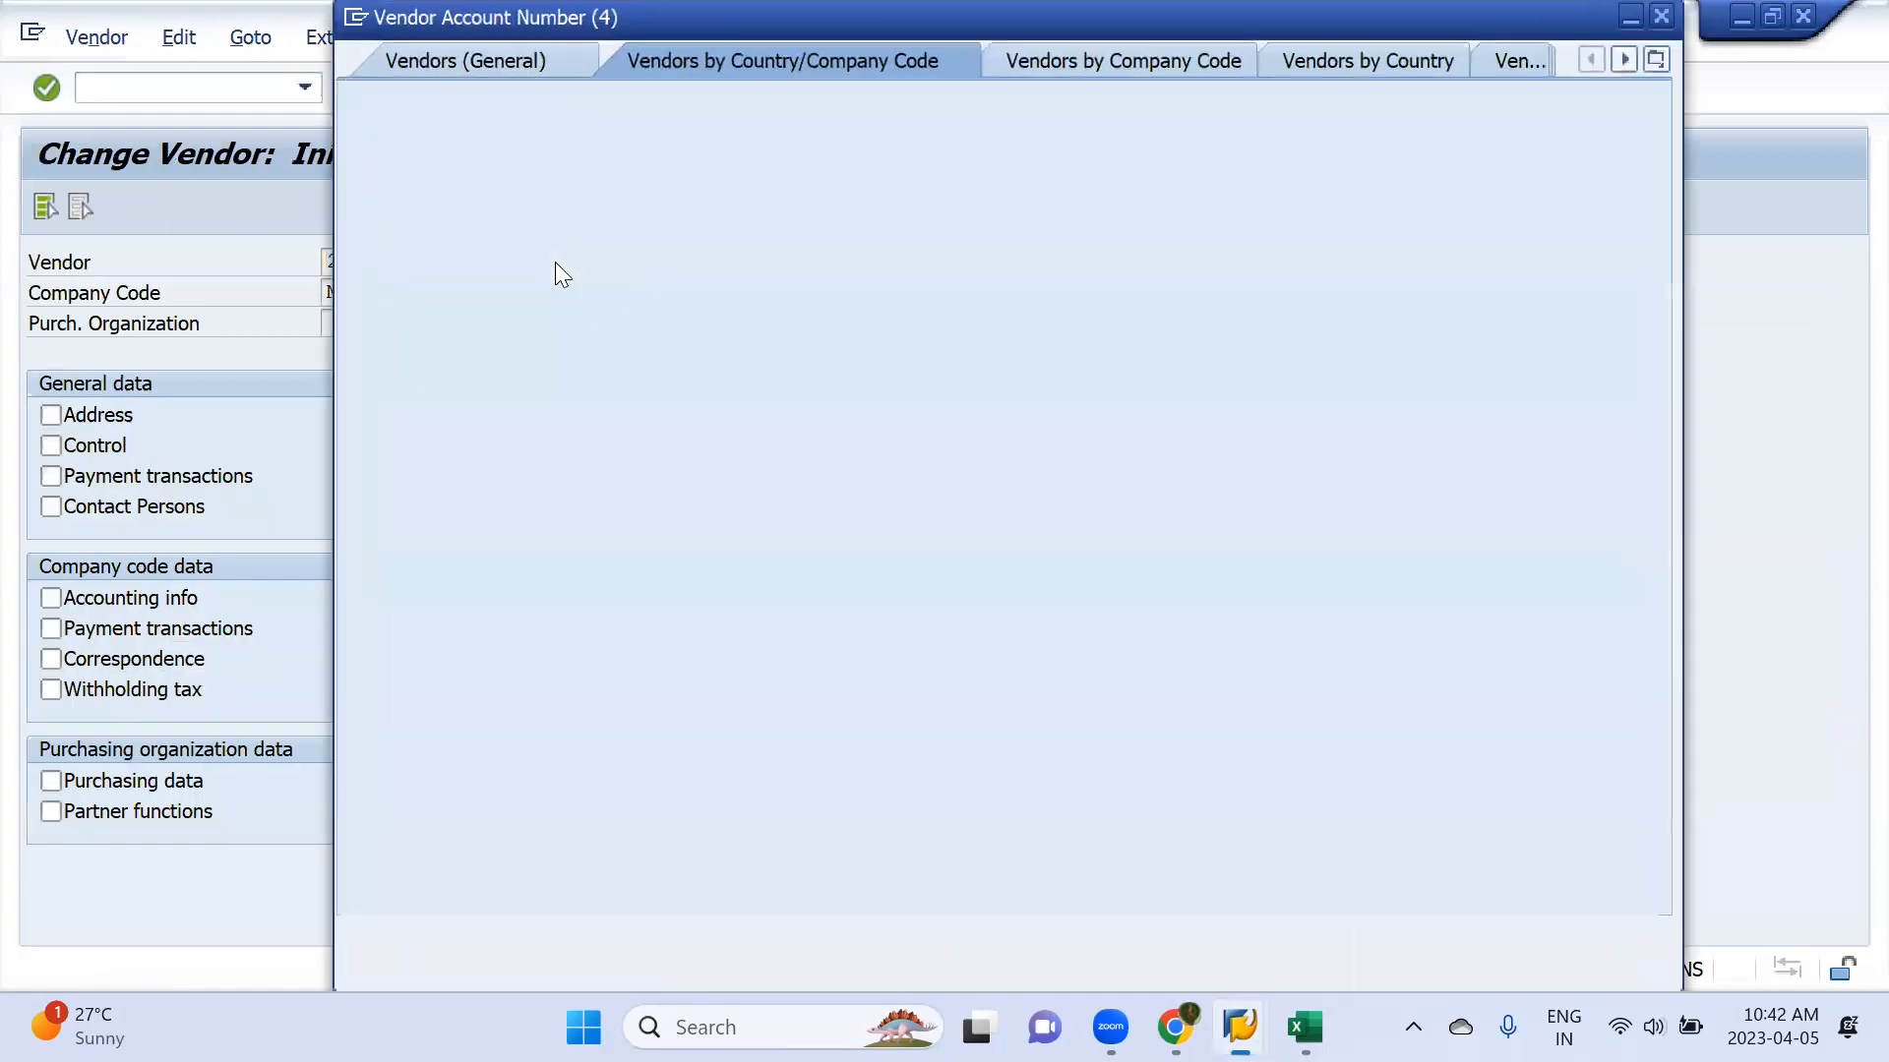
key("Return")
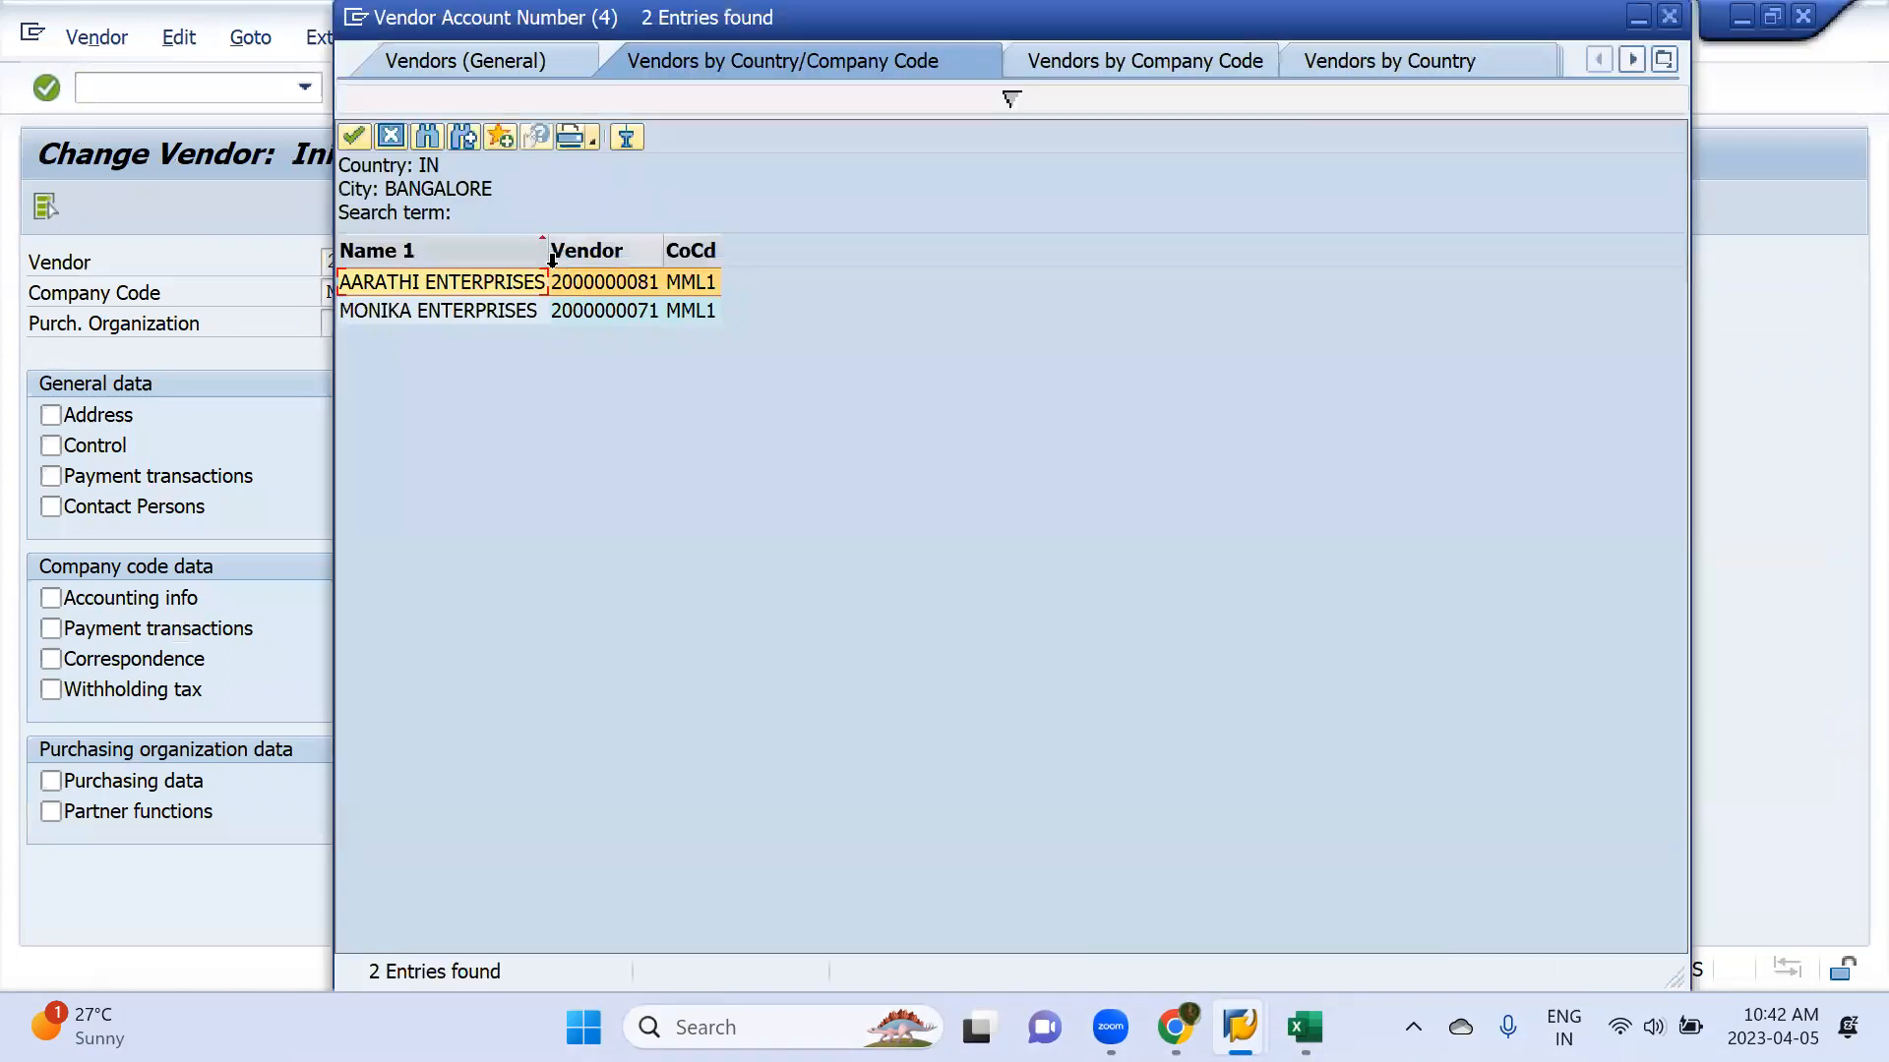
key("Return")
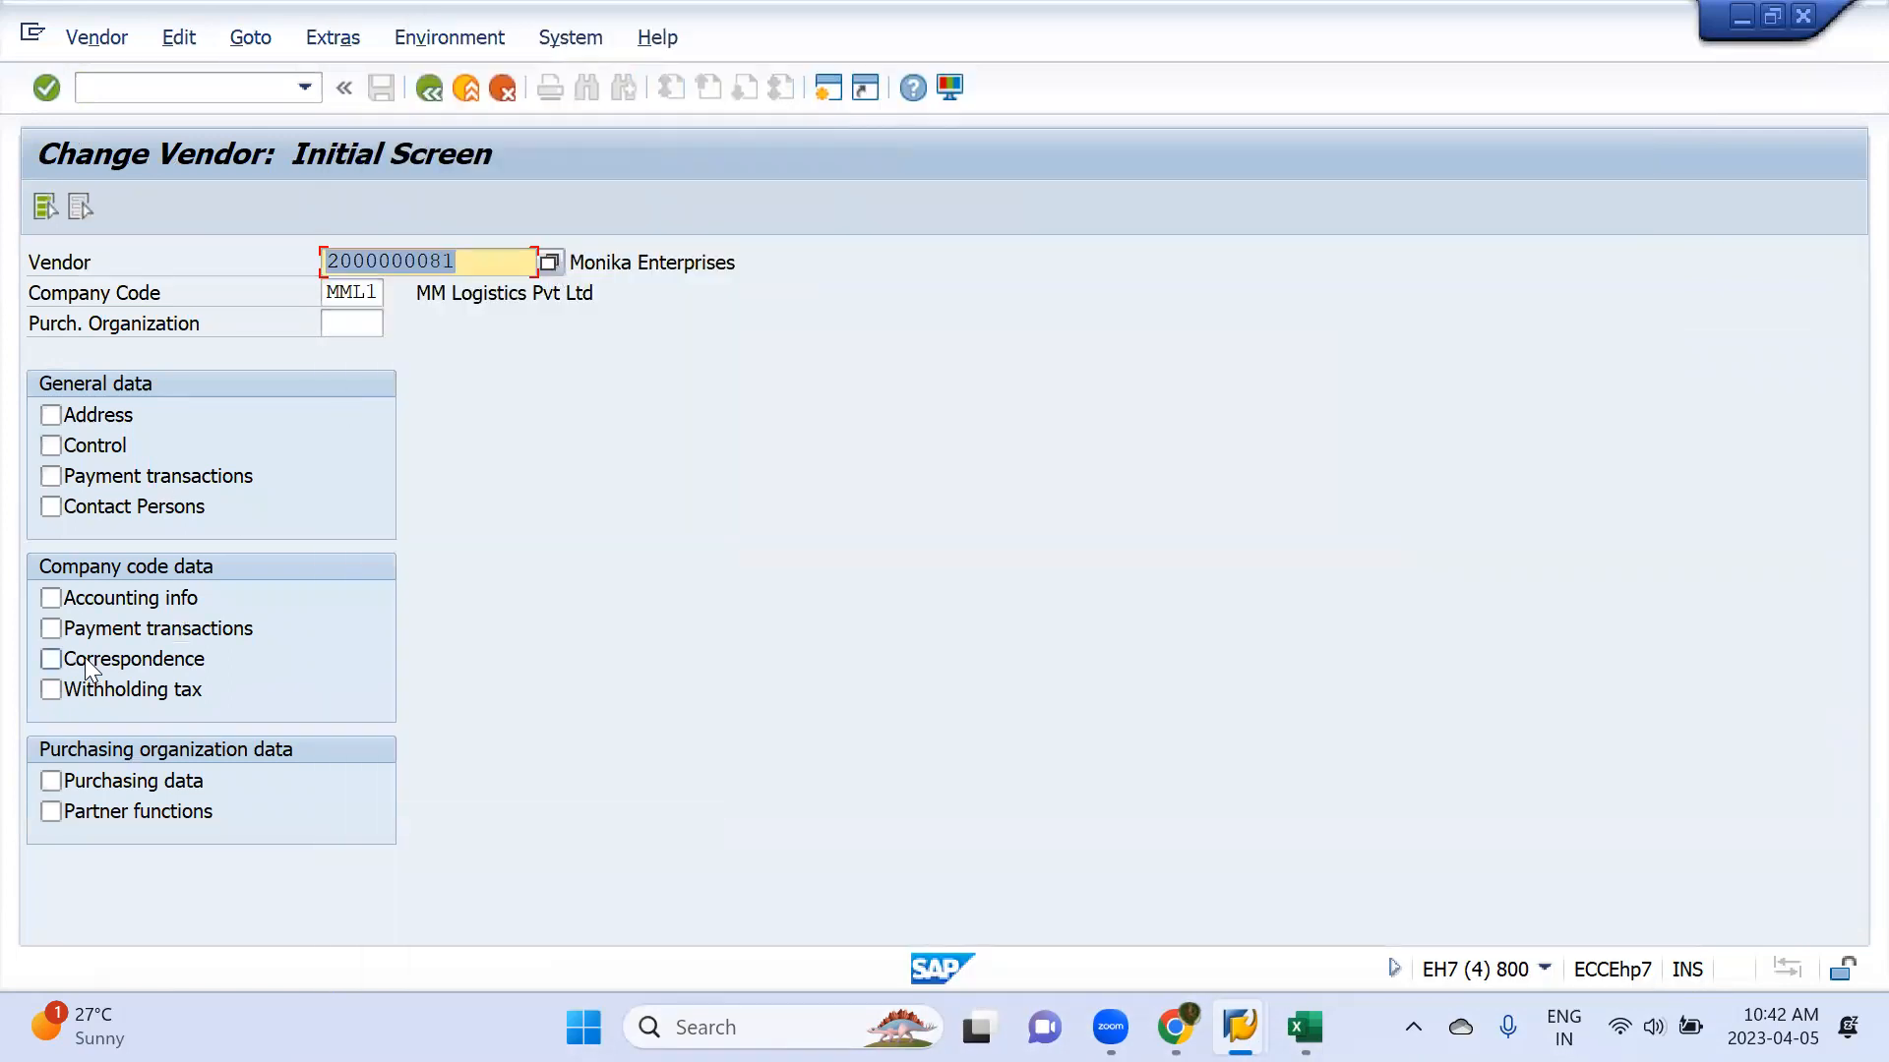
left_click(46, 631)
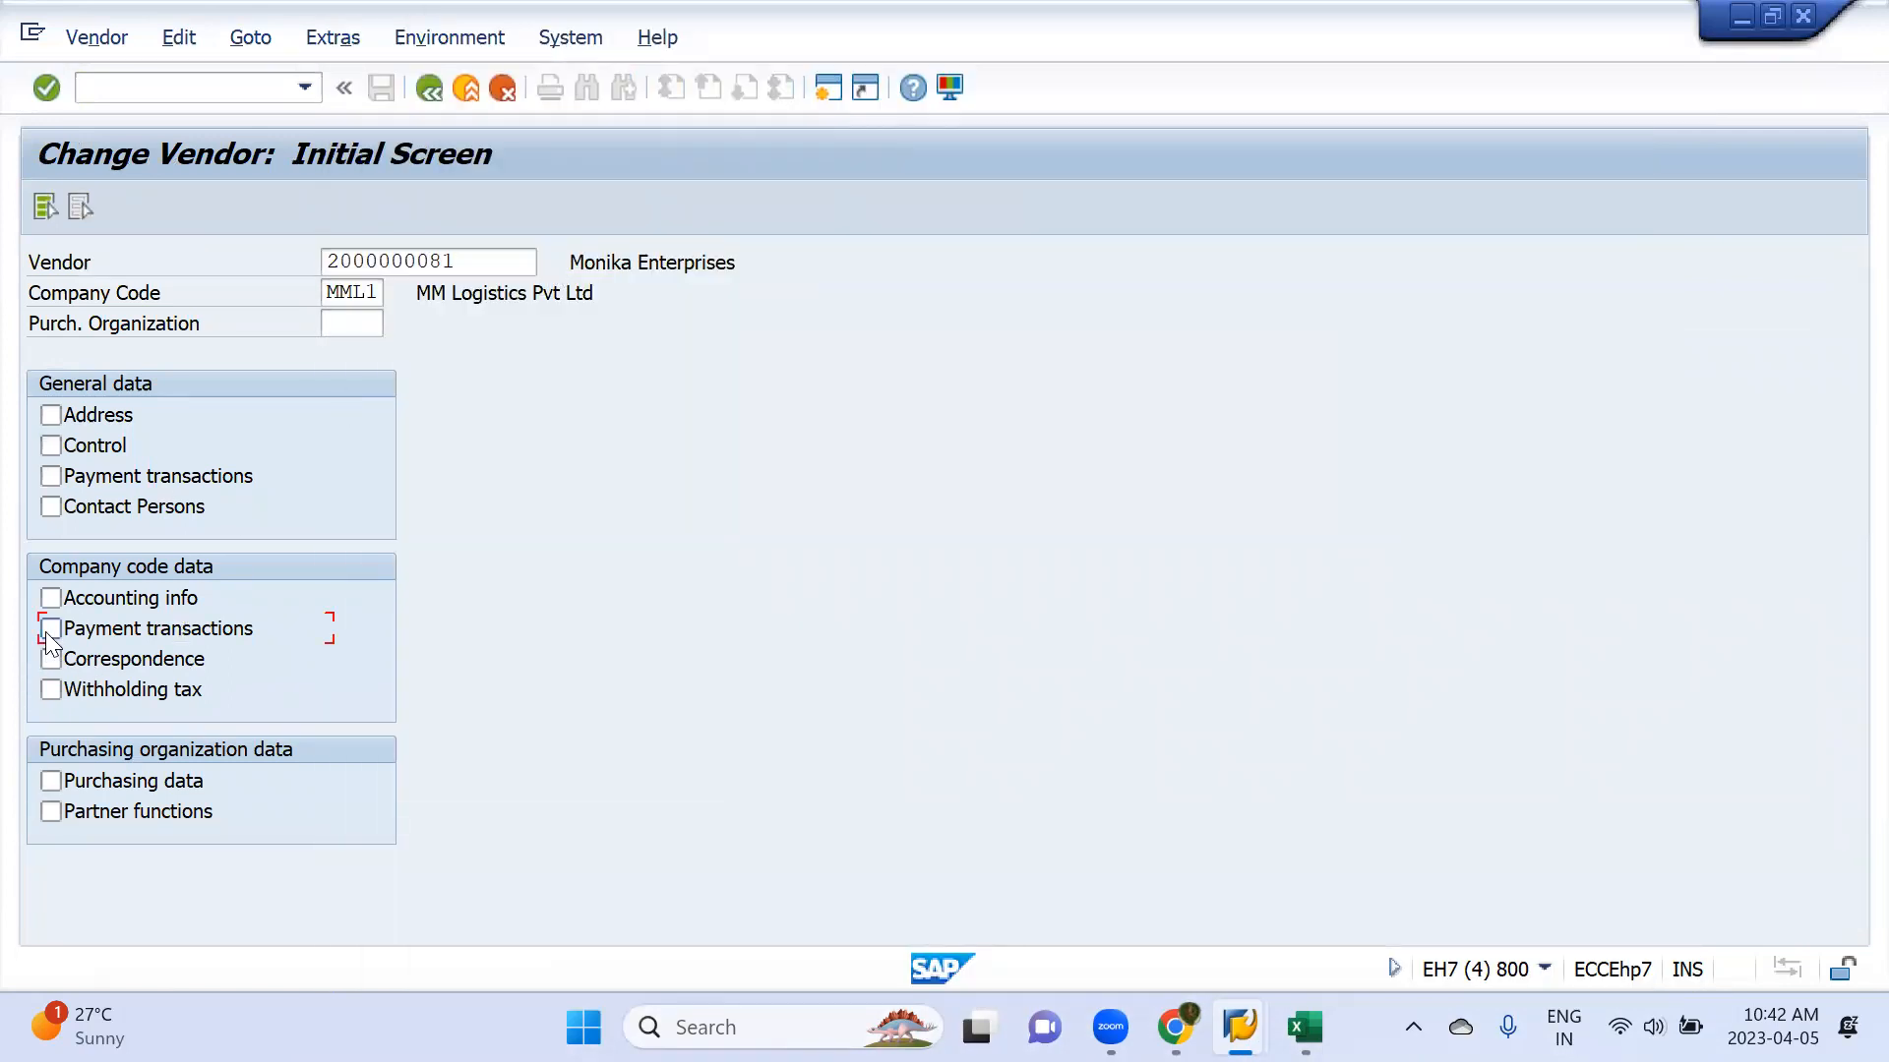
key("Return")
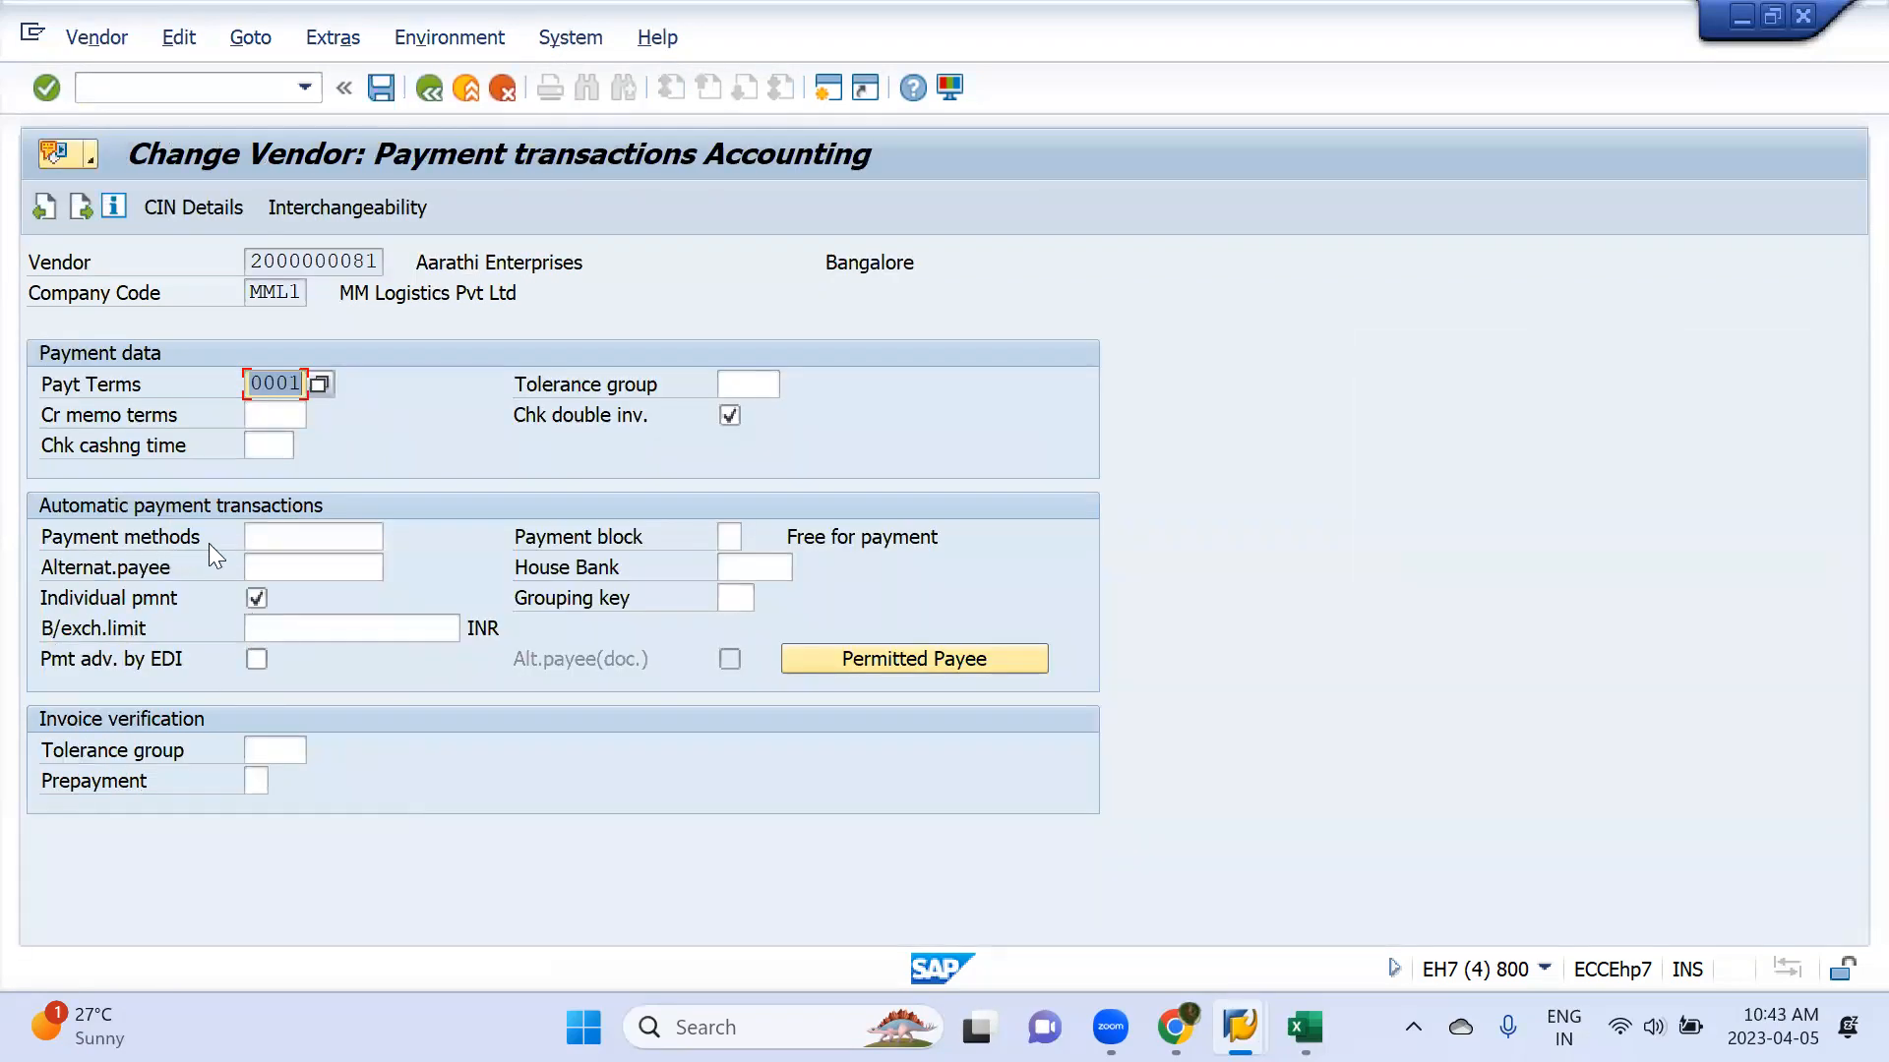
Assign payment method T (BANK TRANSFER) to the vendor and save the master record
left_click(301, 536)
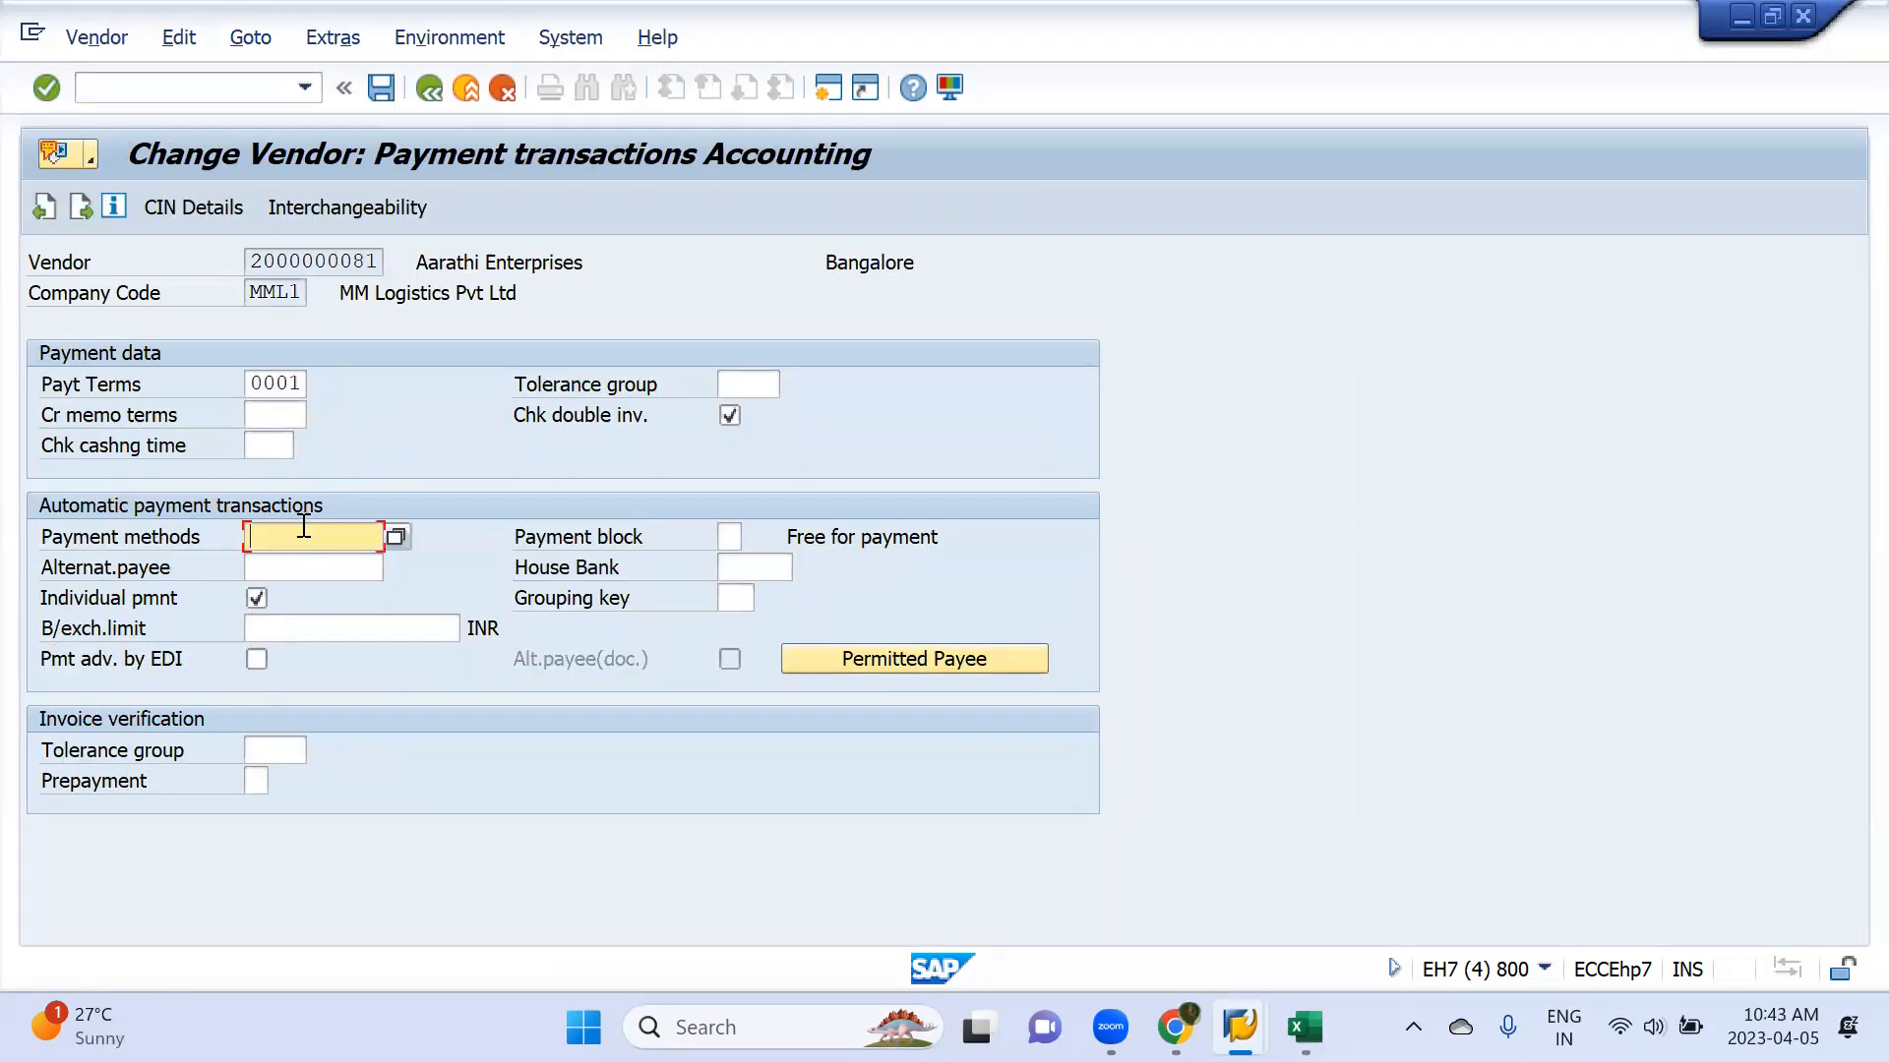
left_click(396, 537)
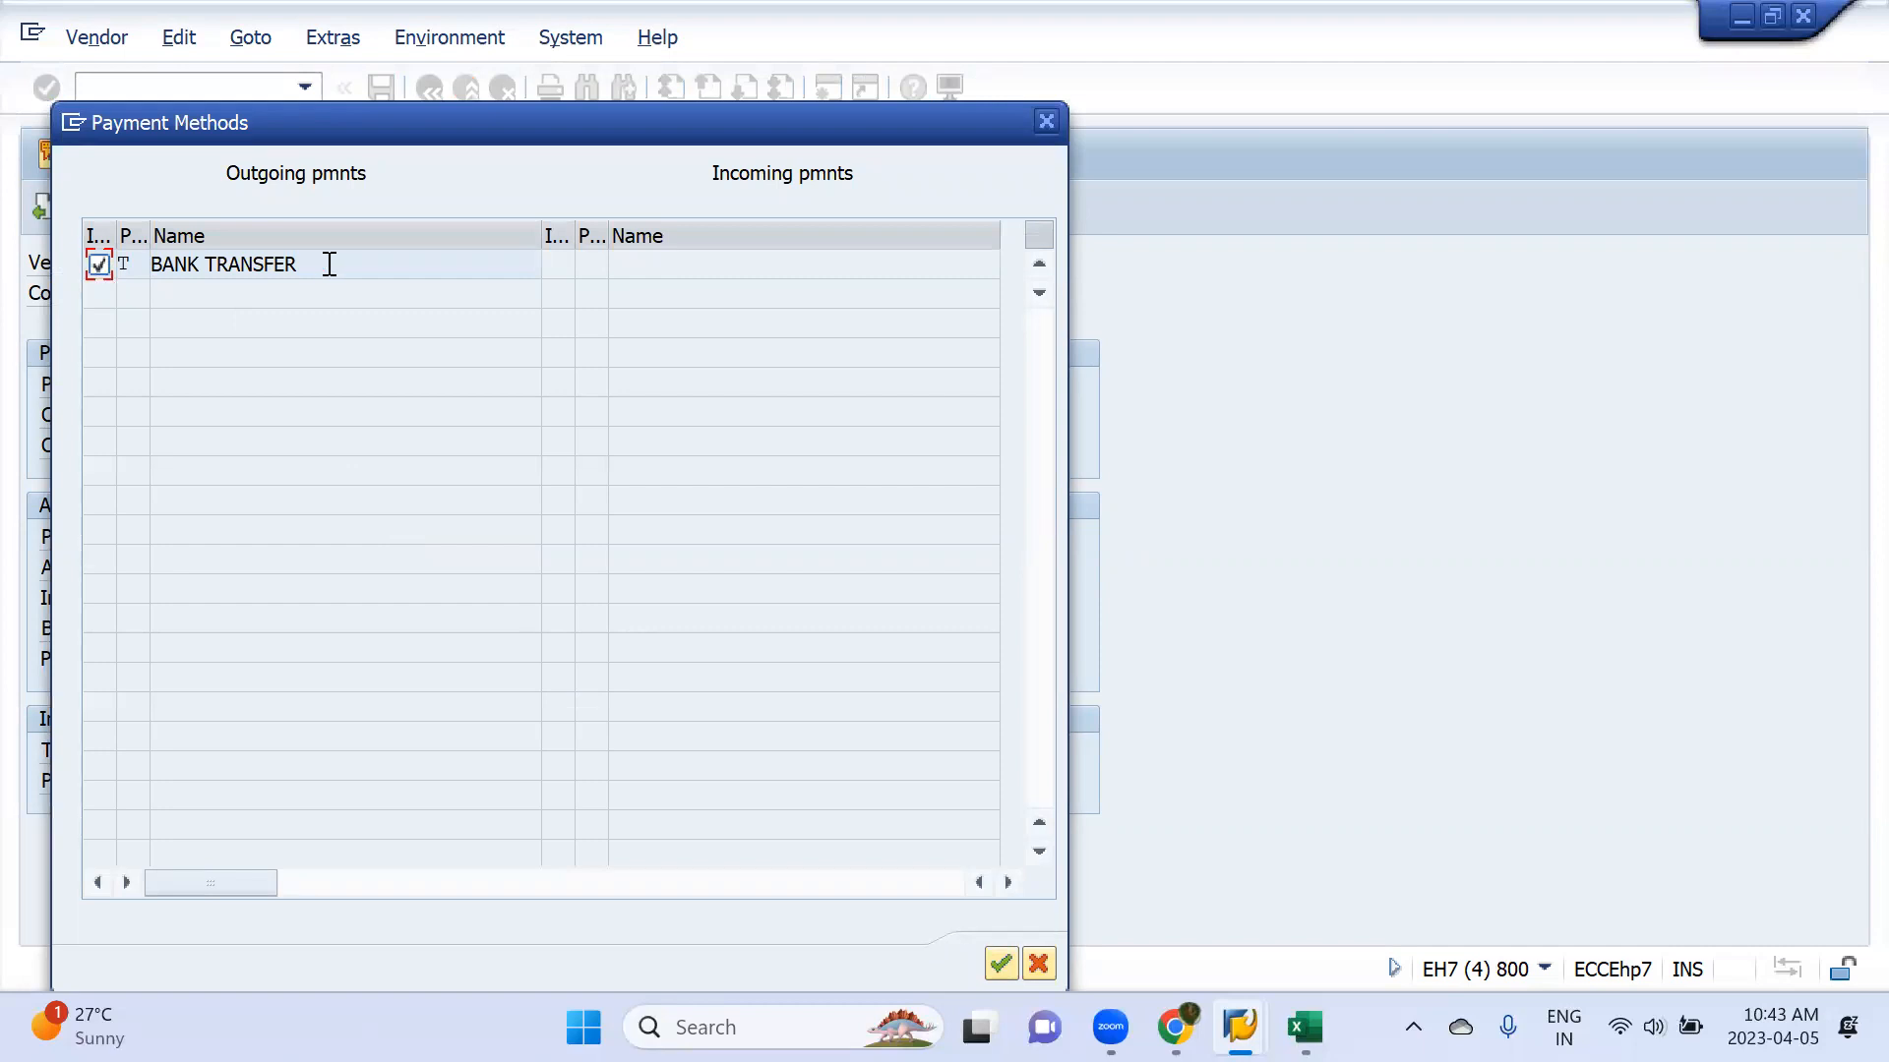
key("Return")
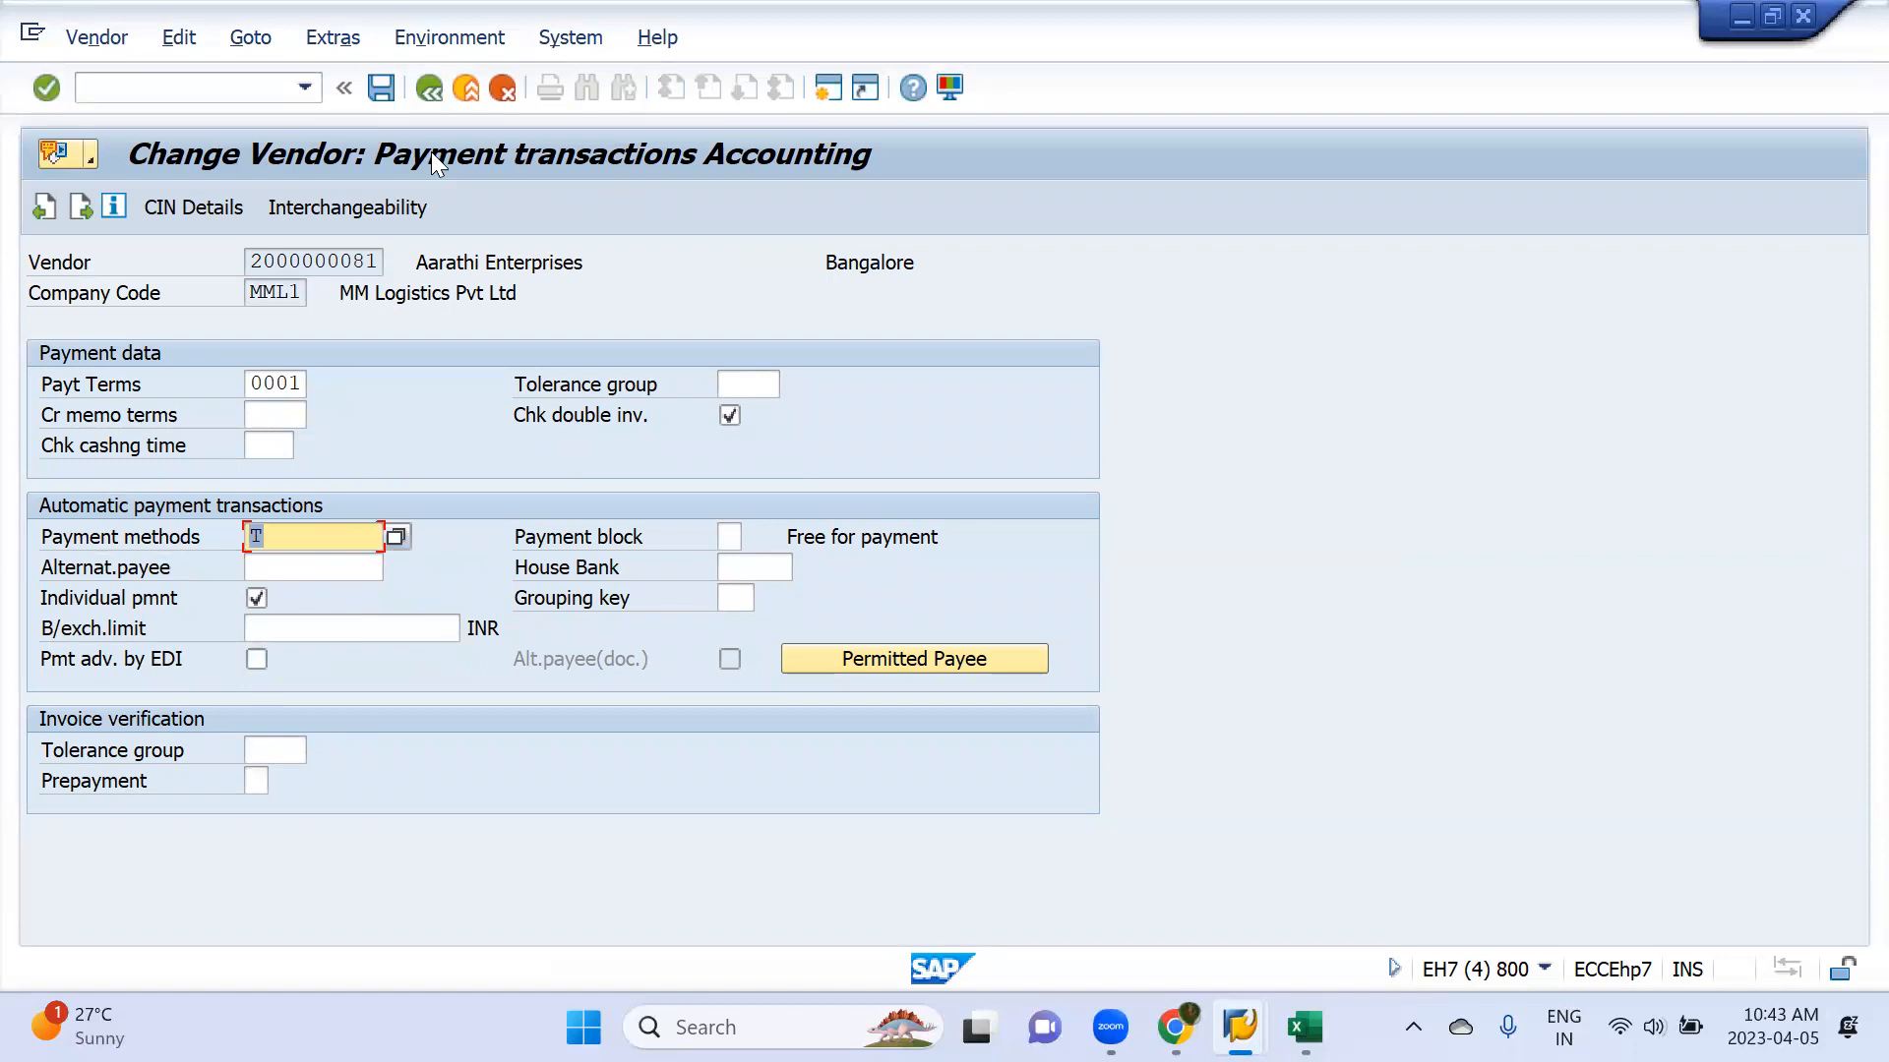
left_click(381, 88)
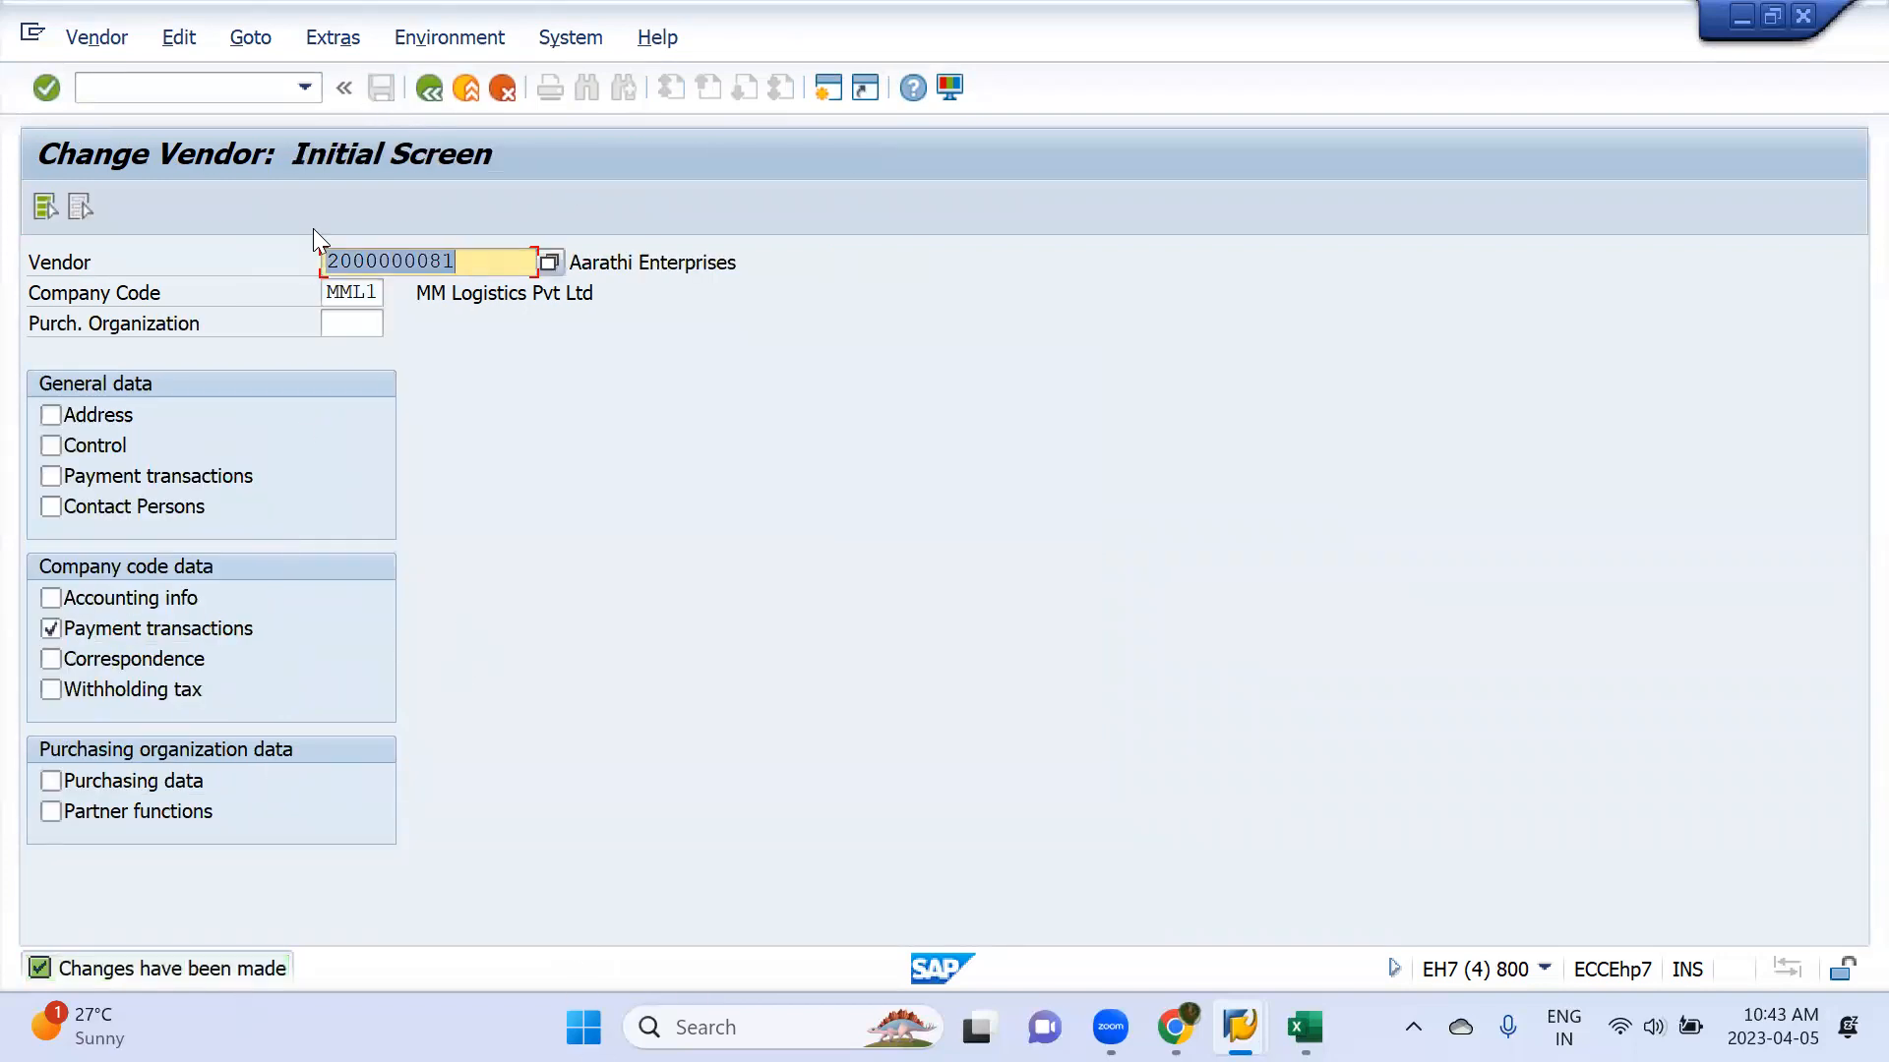
Return to the payment run status and delete the existing payment proposal
key("alt+Tab")
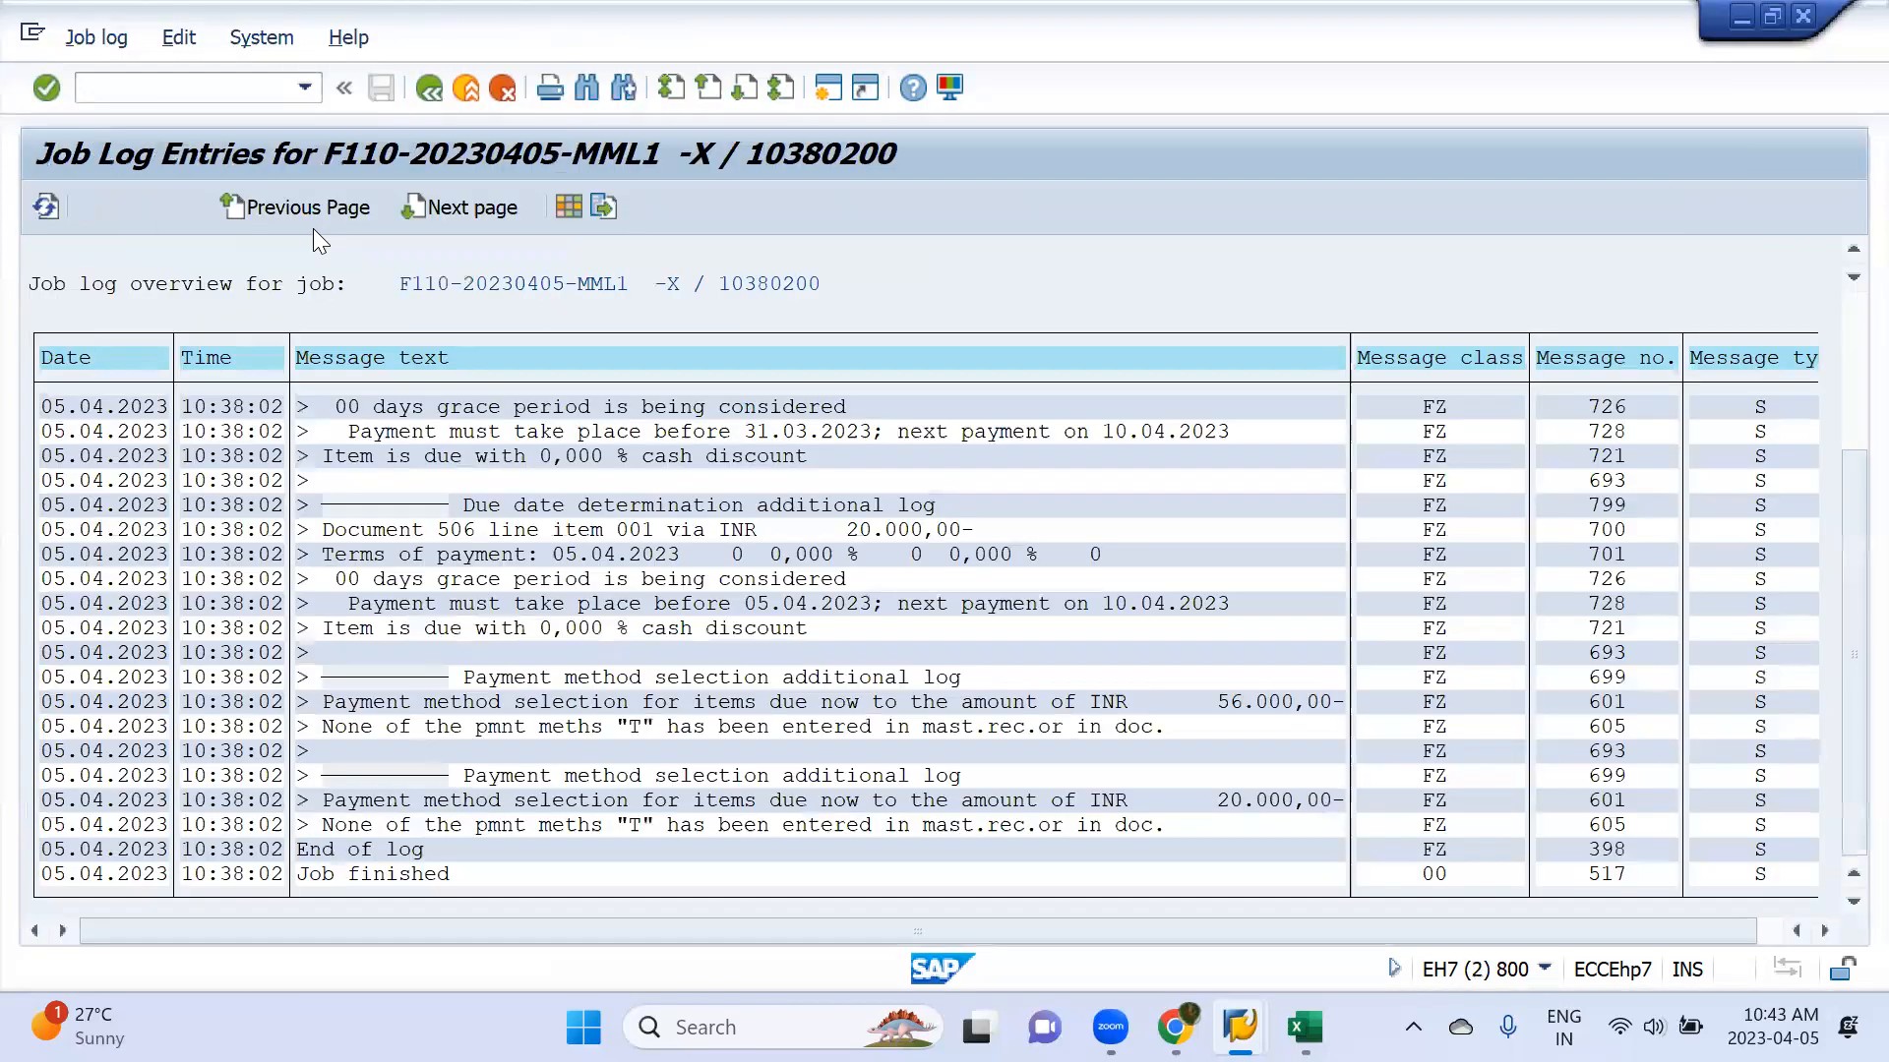
left_click(504, 89)
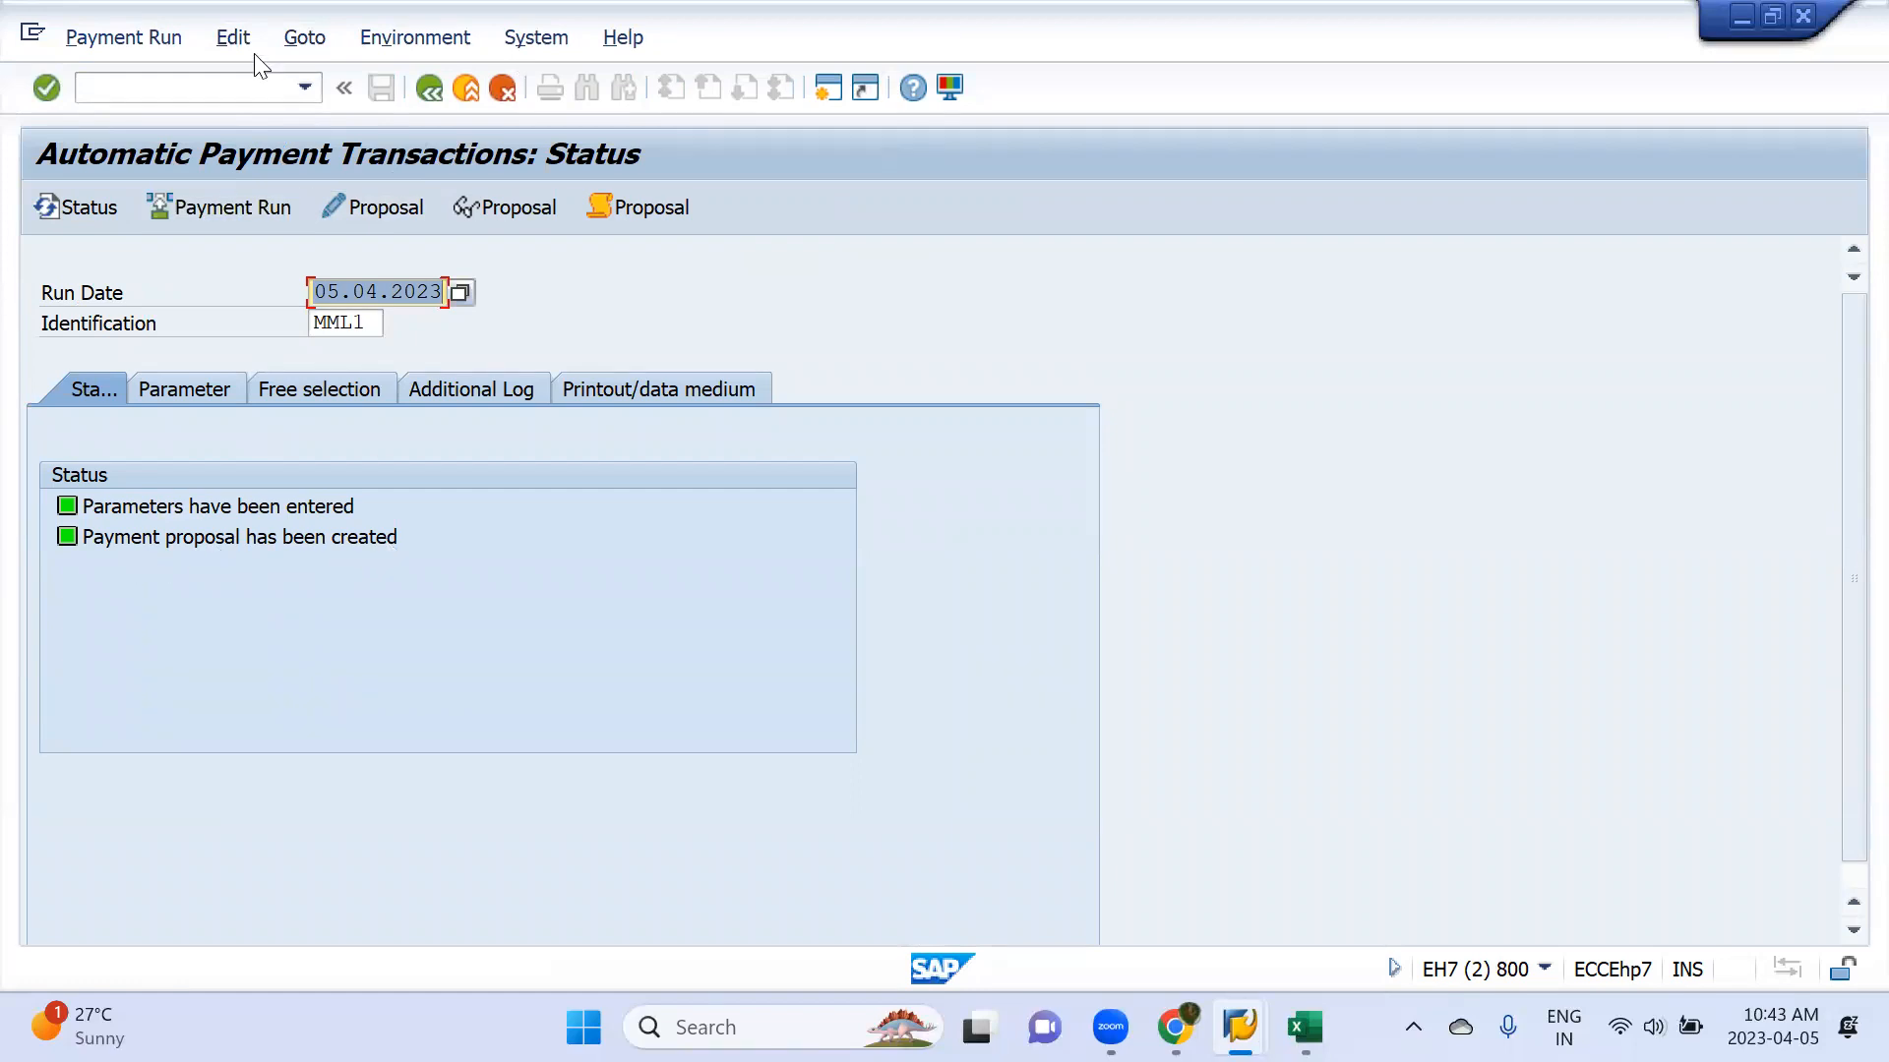
left_click(233, 37)
mouse_move(257, 111)
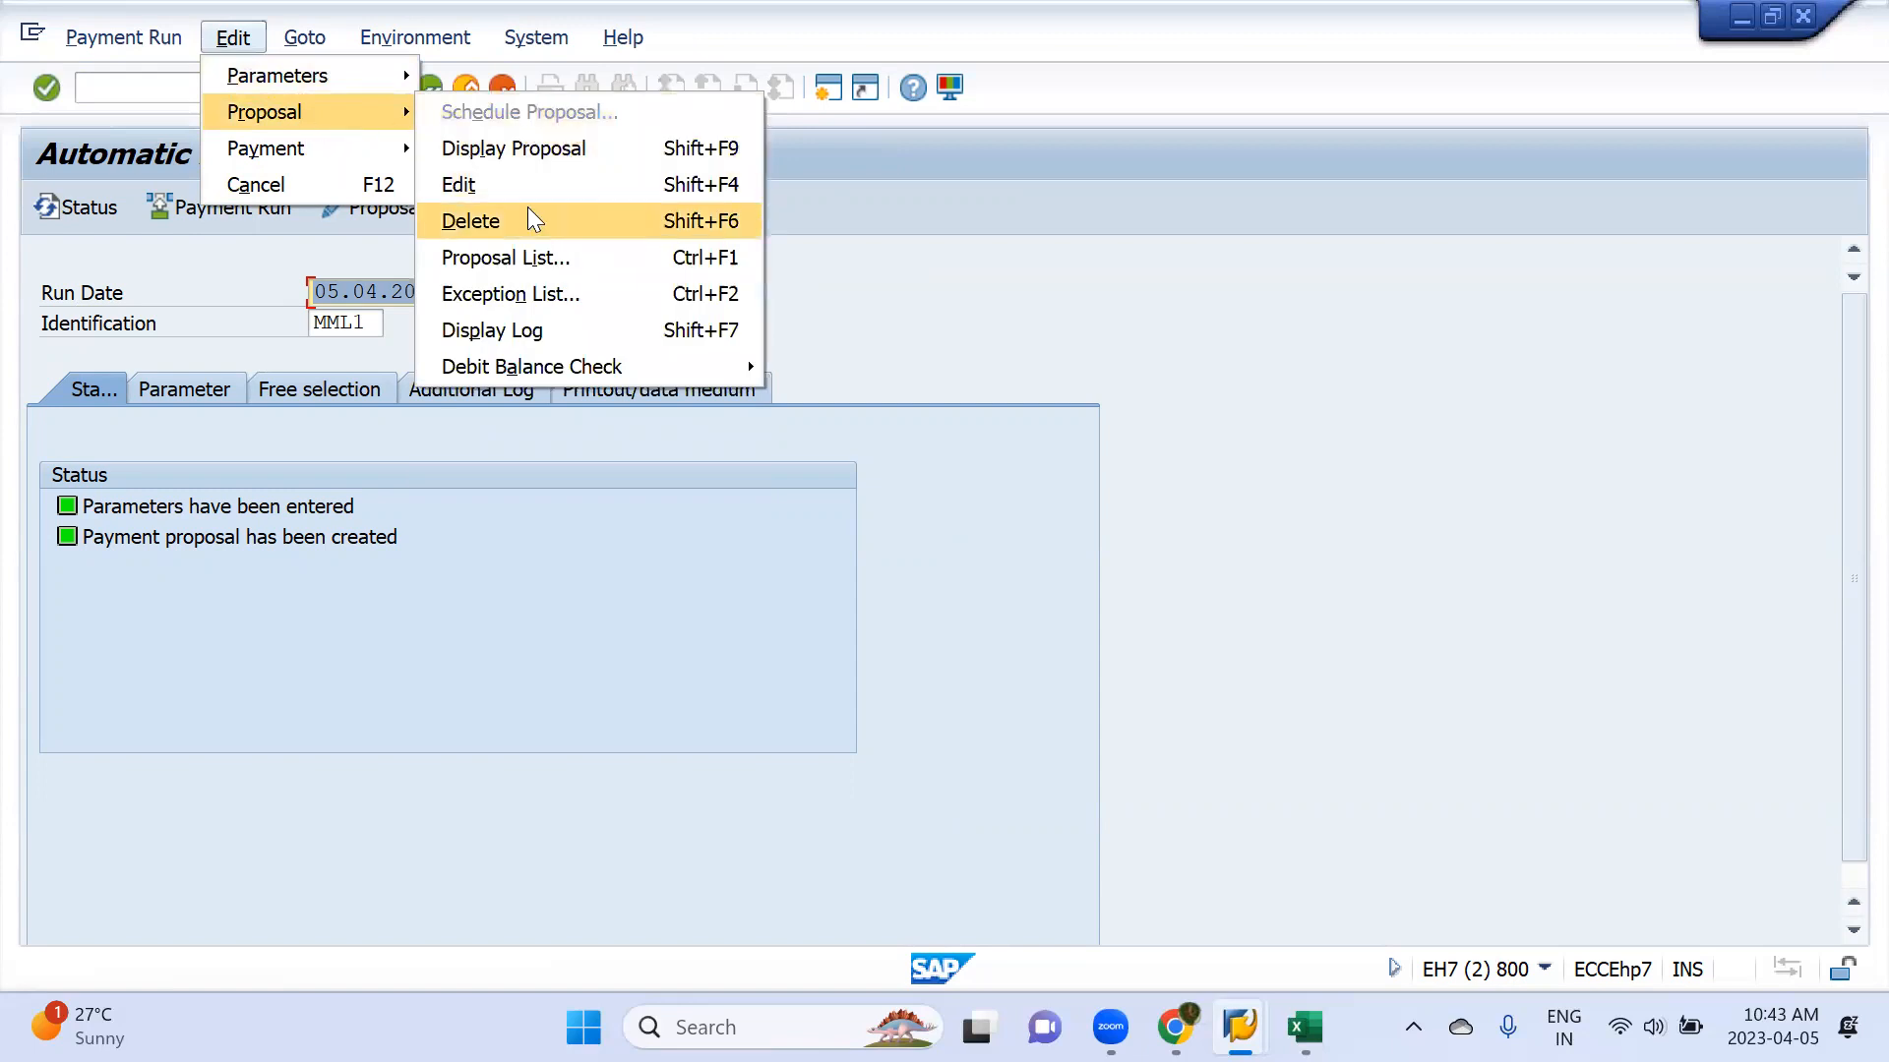
left_click(532, 218)
left_click(465, 547)
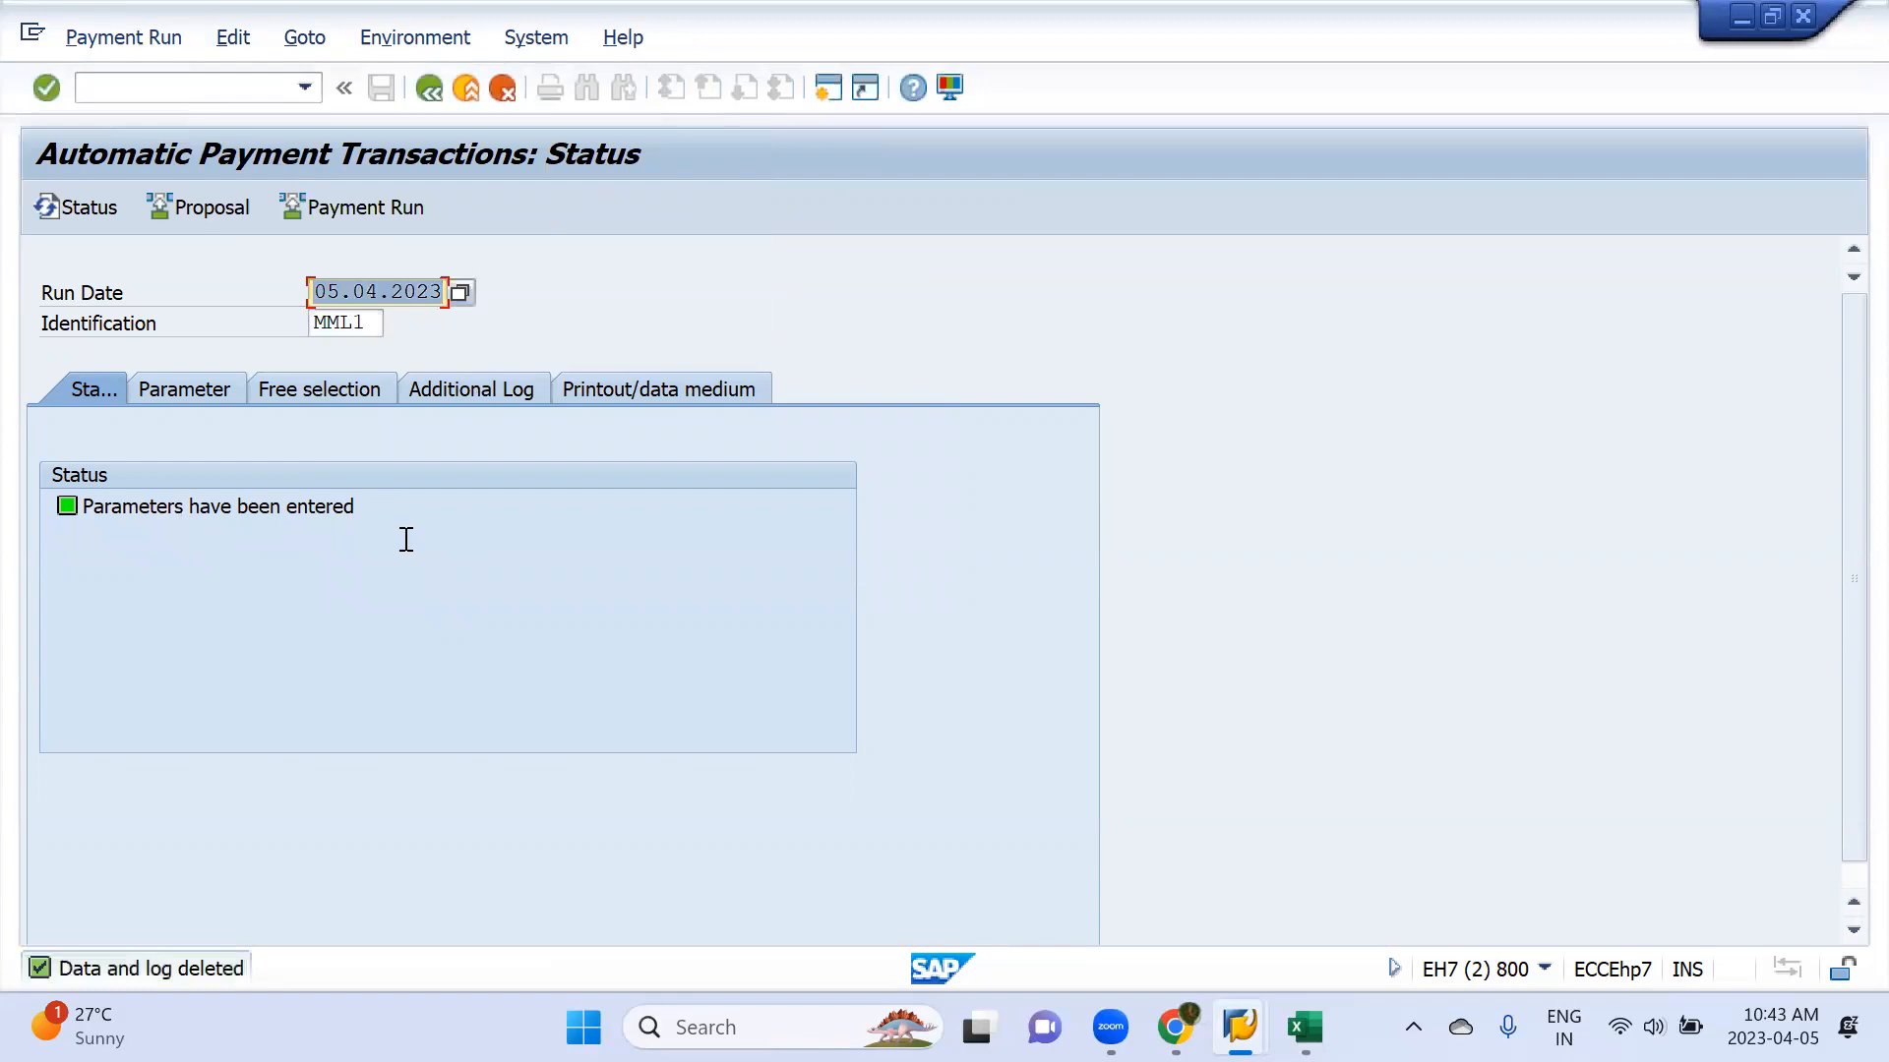
Schedule a new payment proposal for the 05.04.2023 run MML1 and refresh the run status
left_click(223, 208)
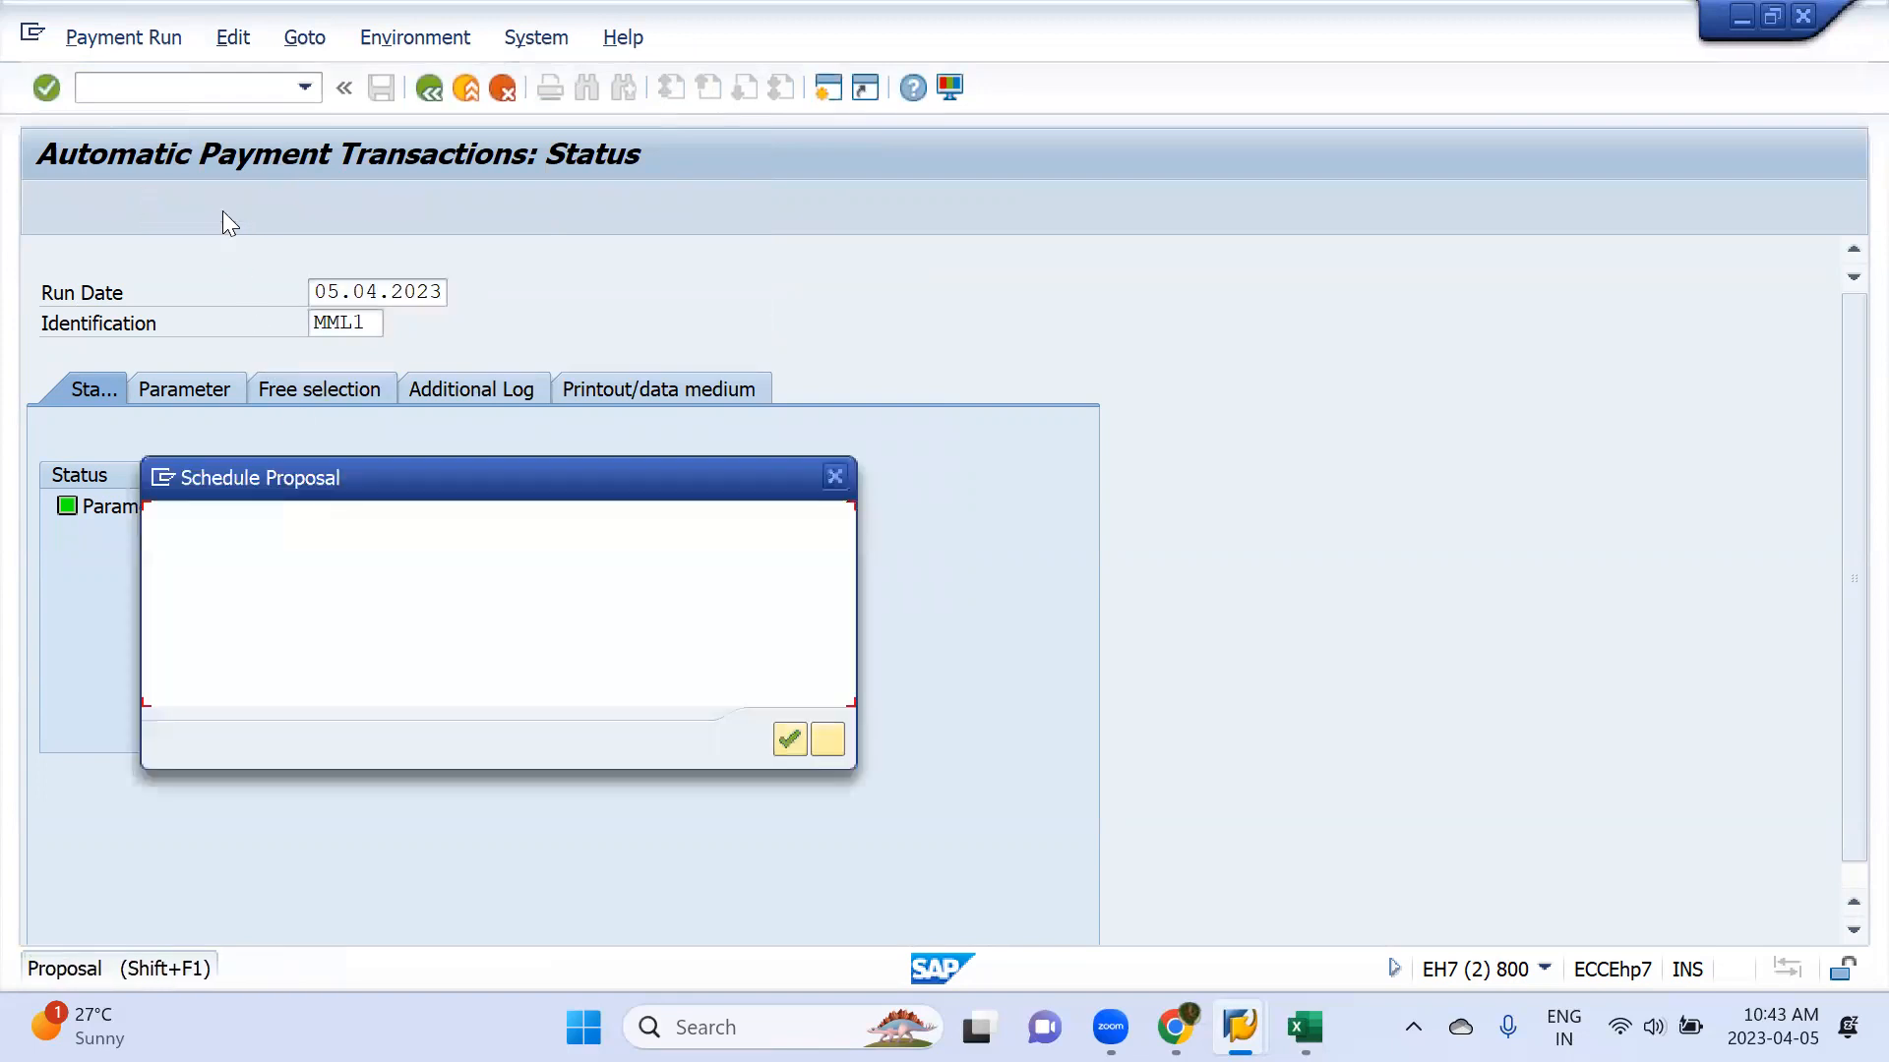
key("Return")
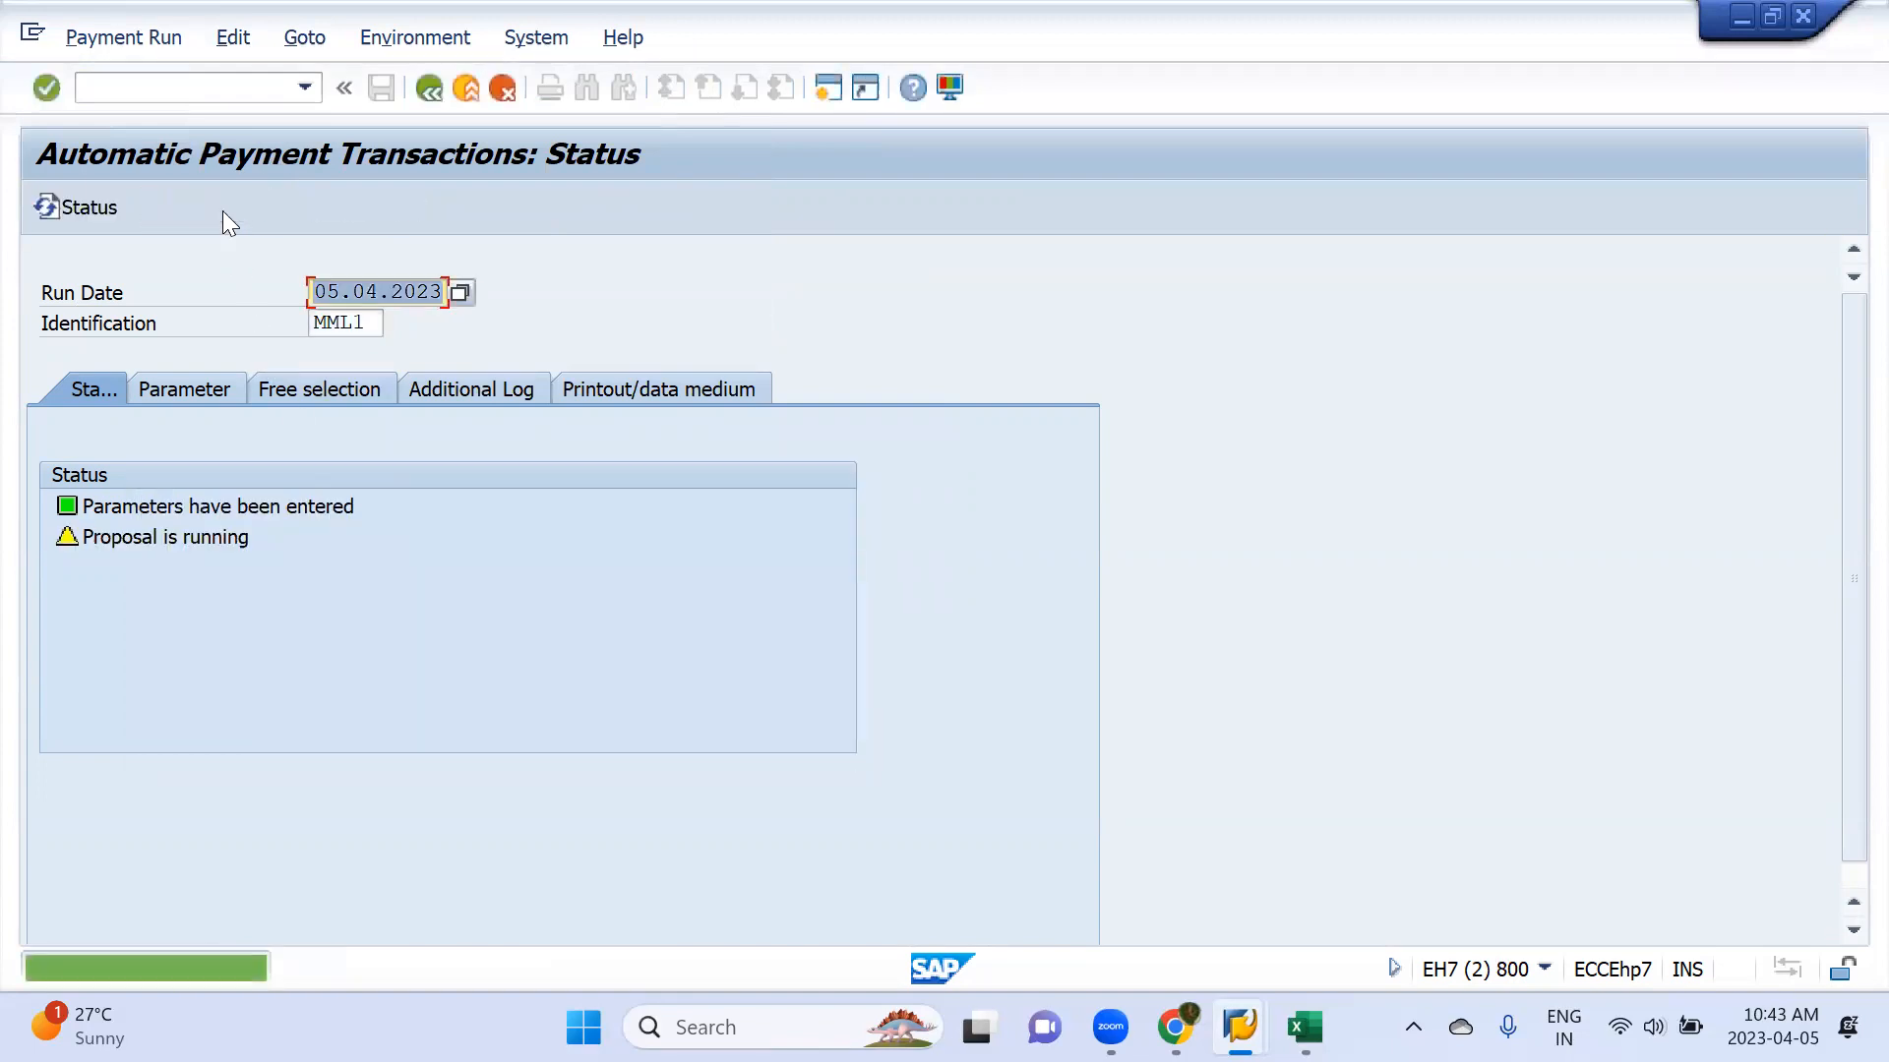
key("Return")
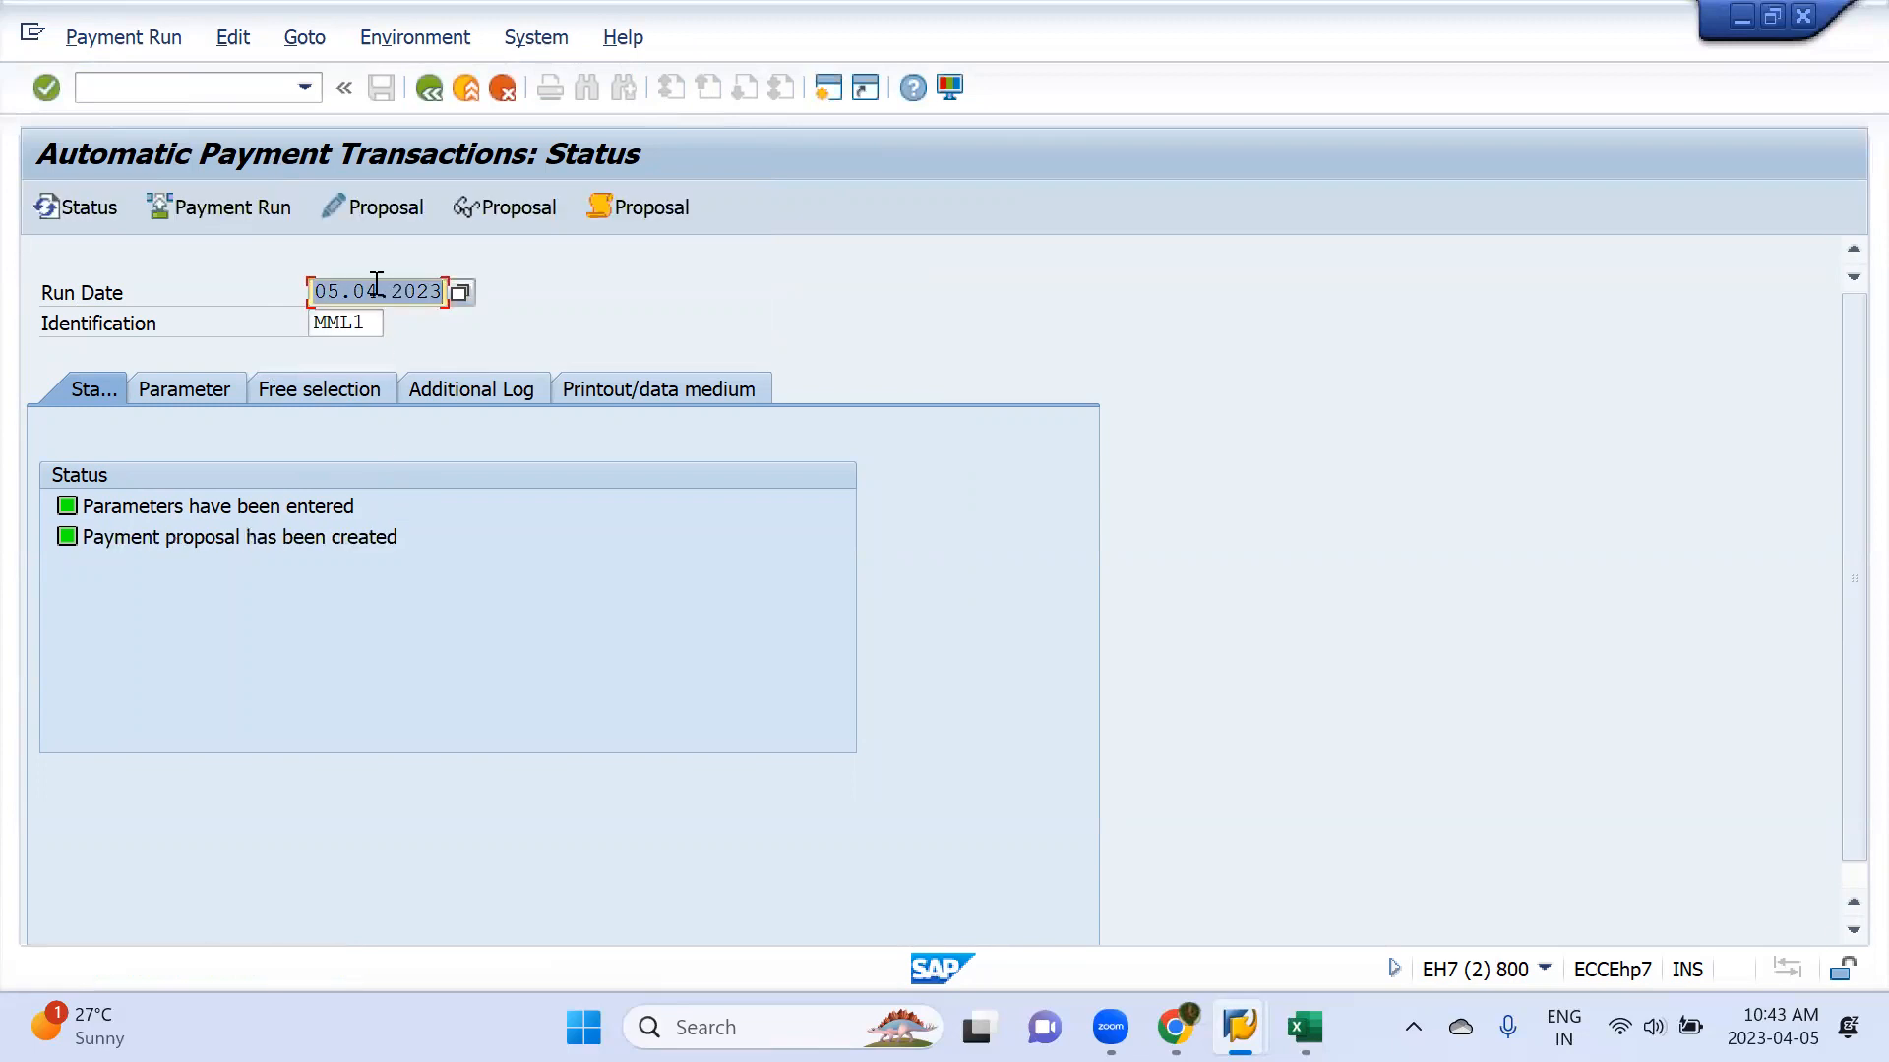
Open the new payment proposal for editing, review the proposed vendor payments and return to the run status
left_click(386, 202)
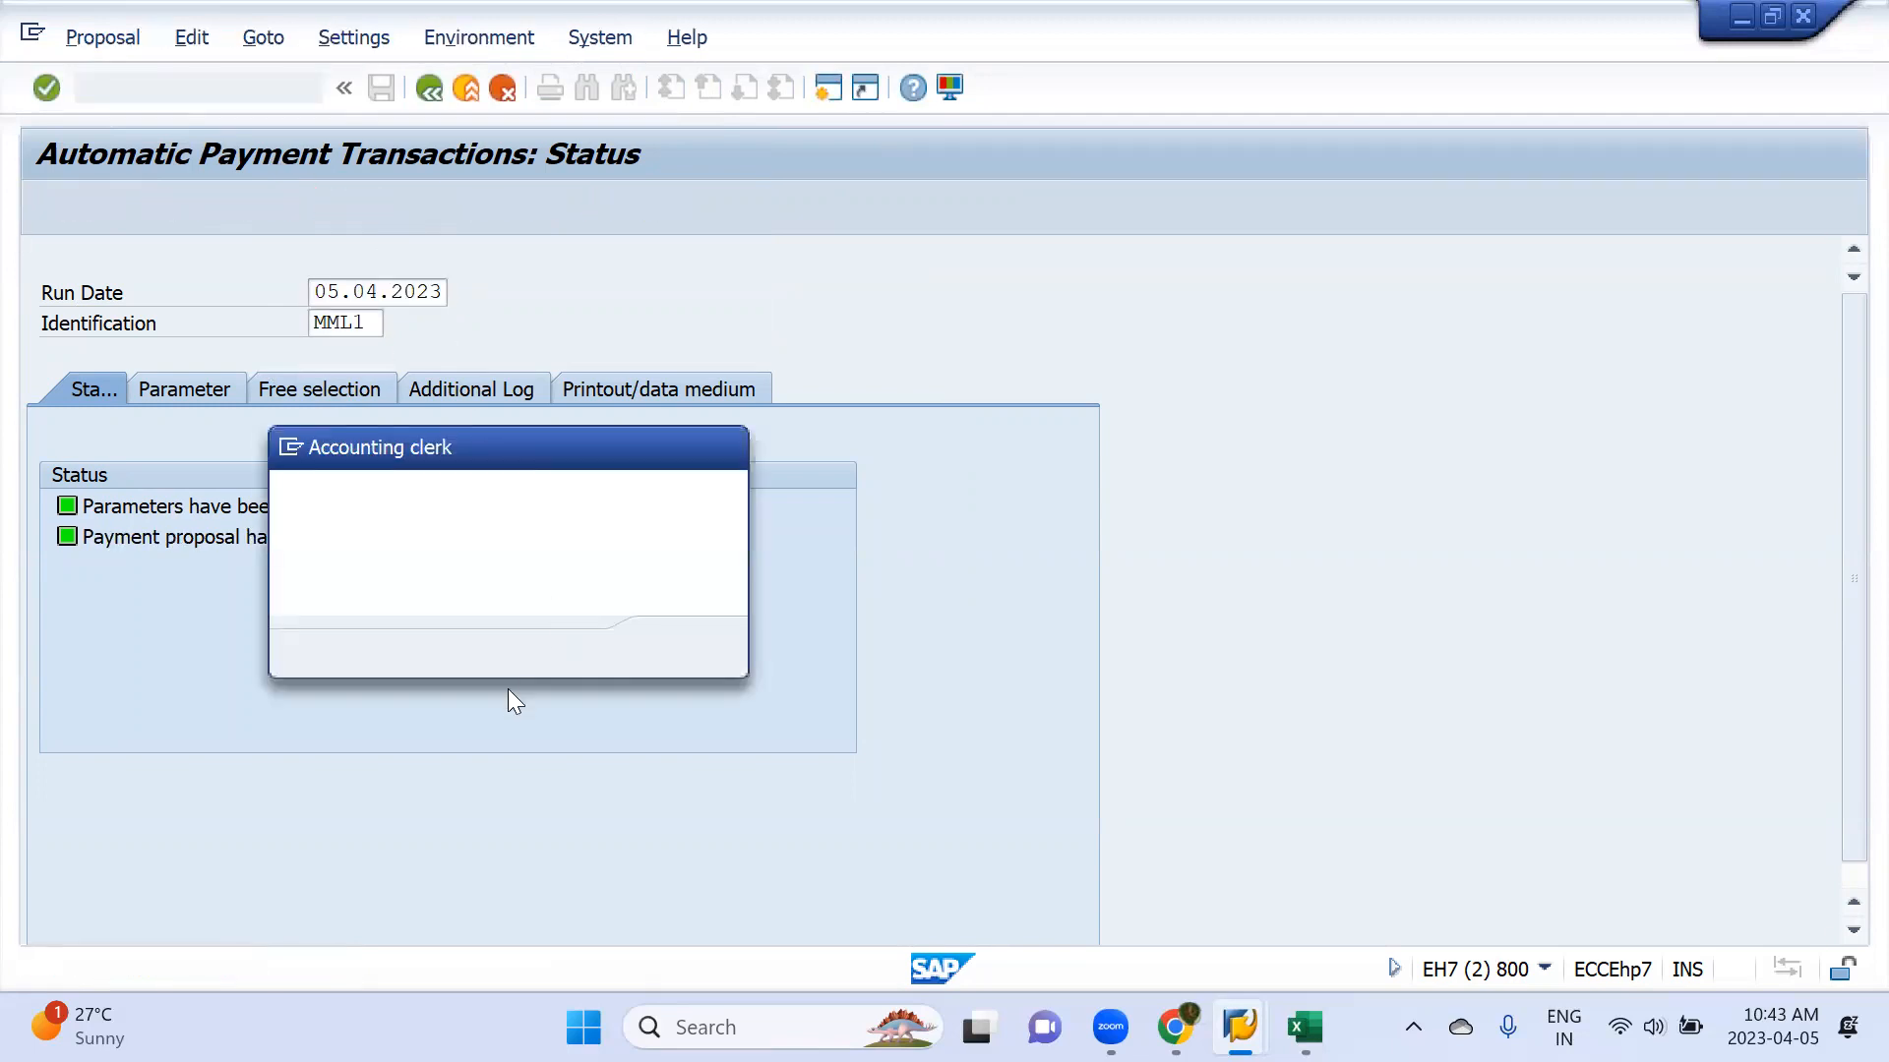
key("Return")
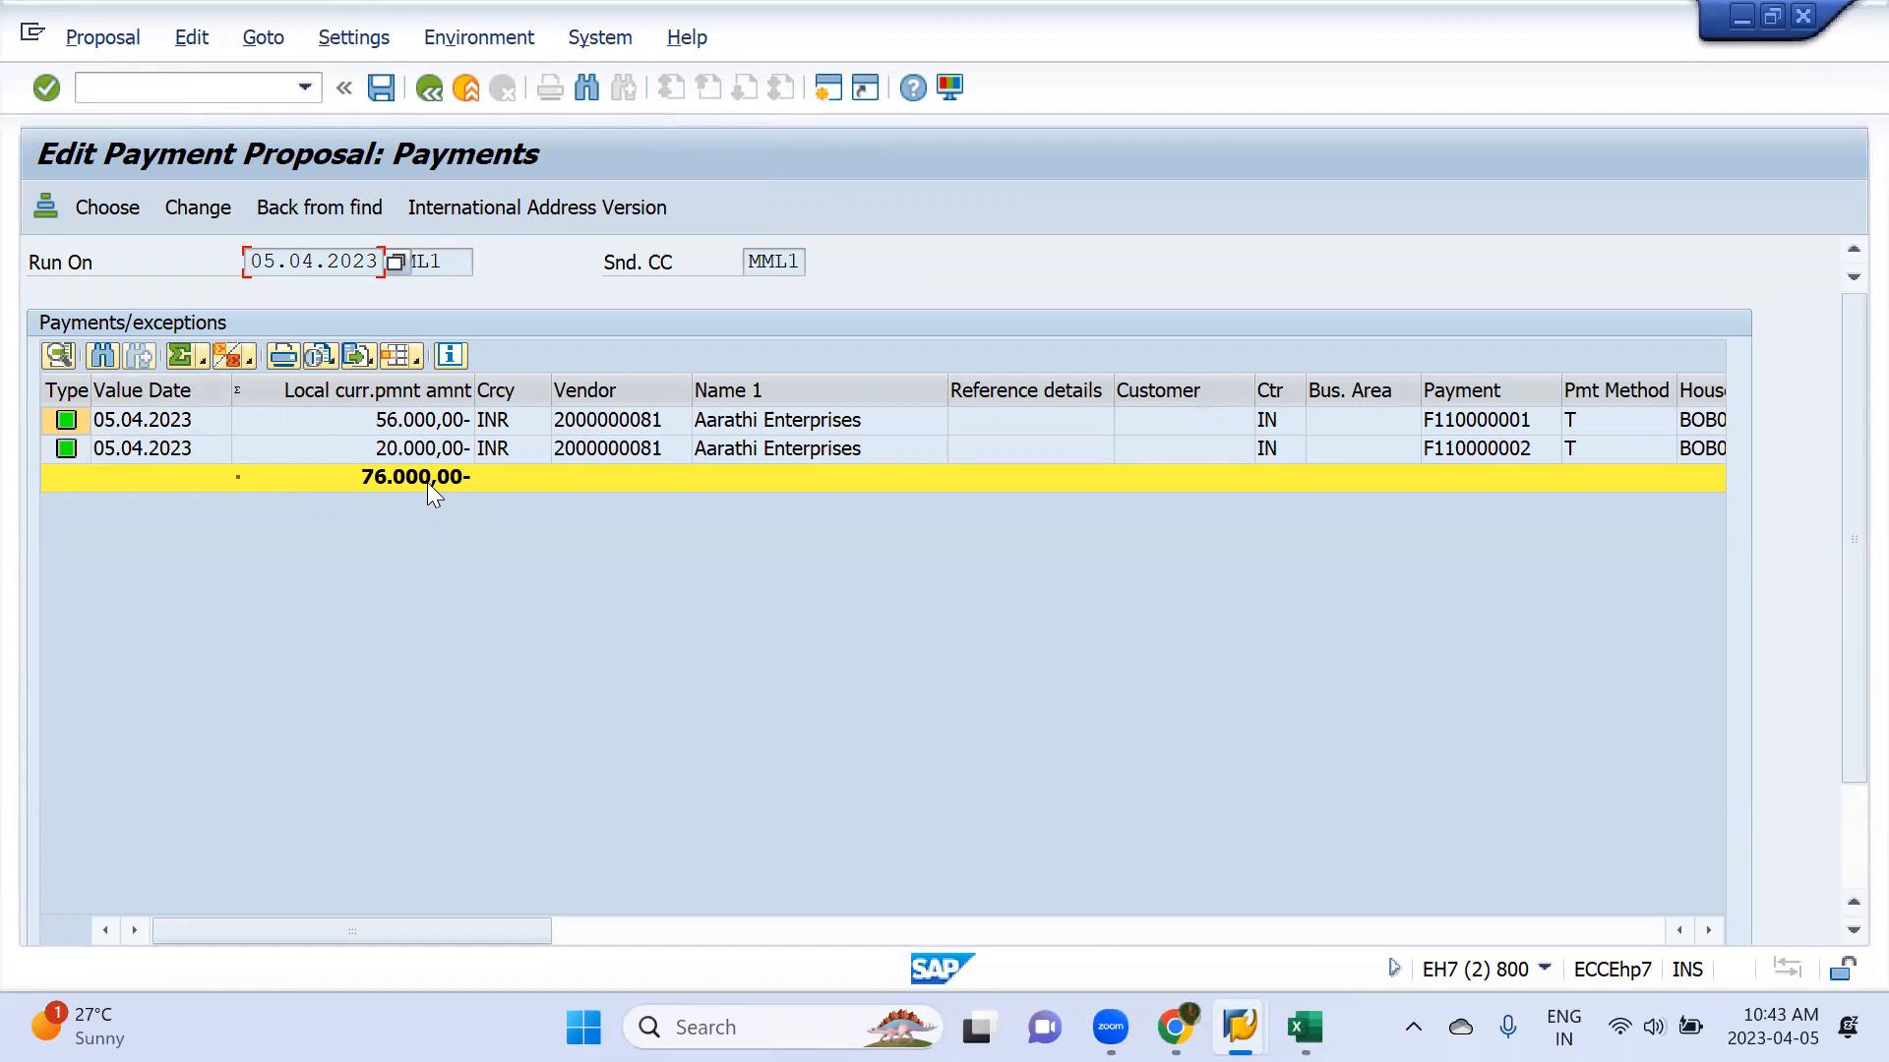
left_click(429, 88)
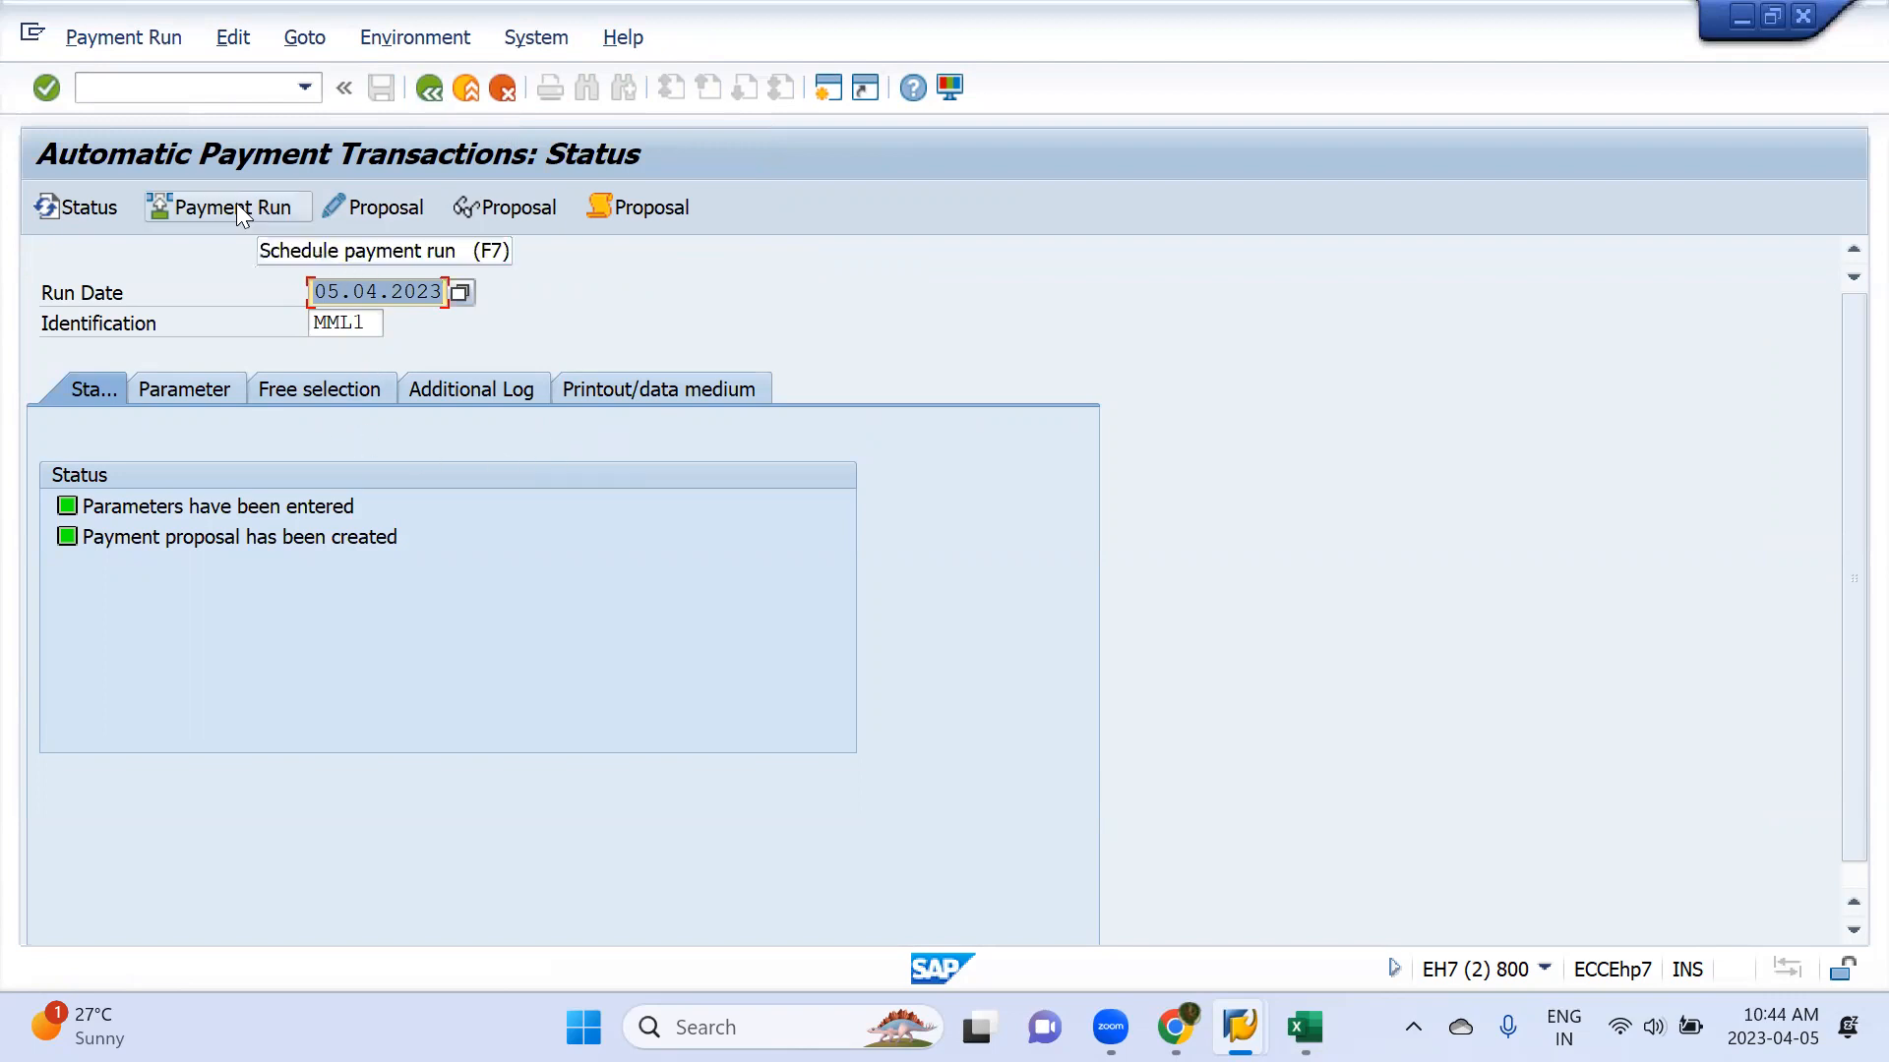
left_click(377, 210)
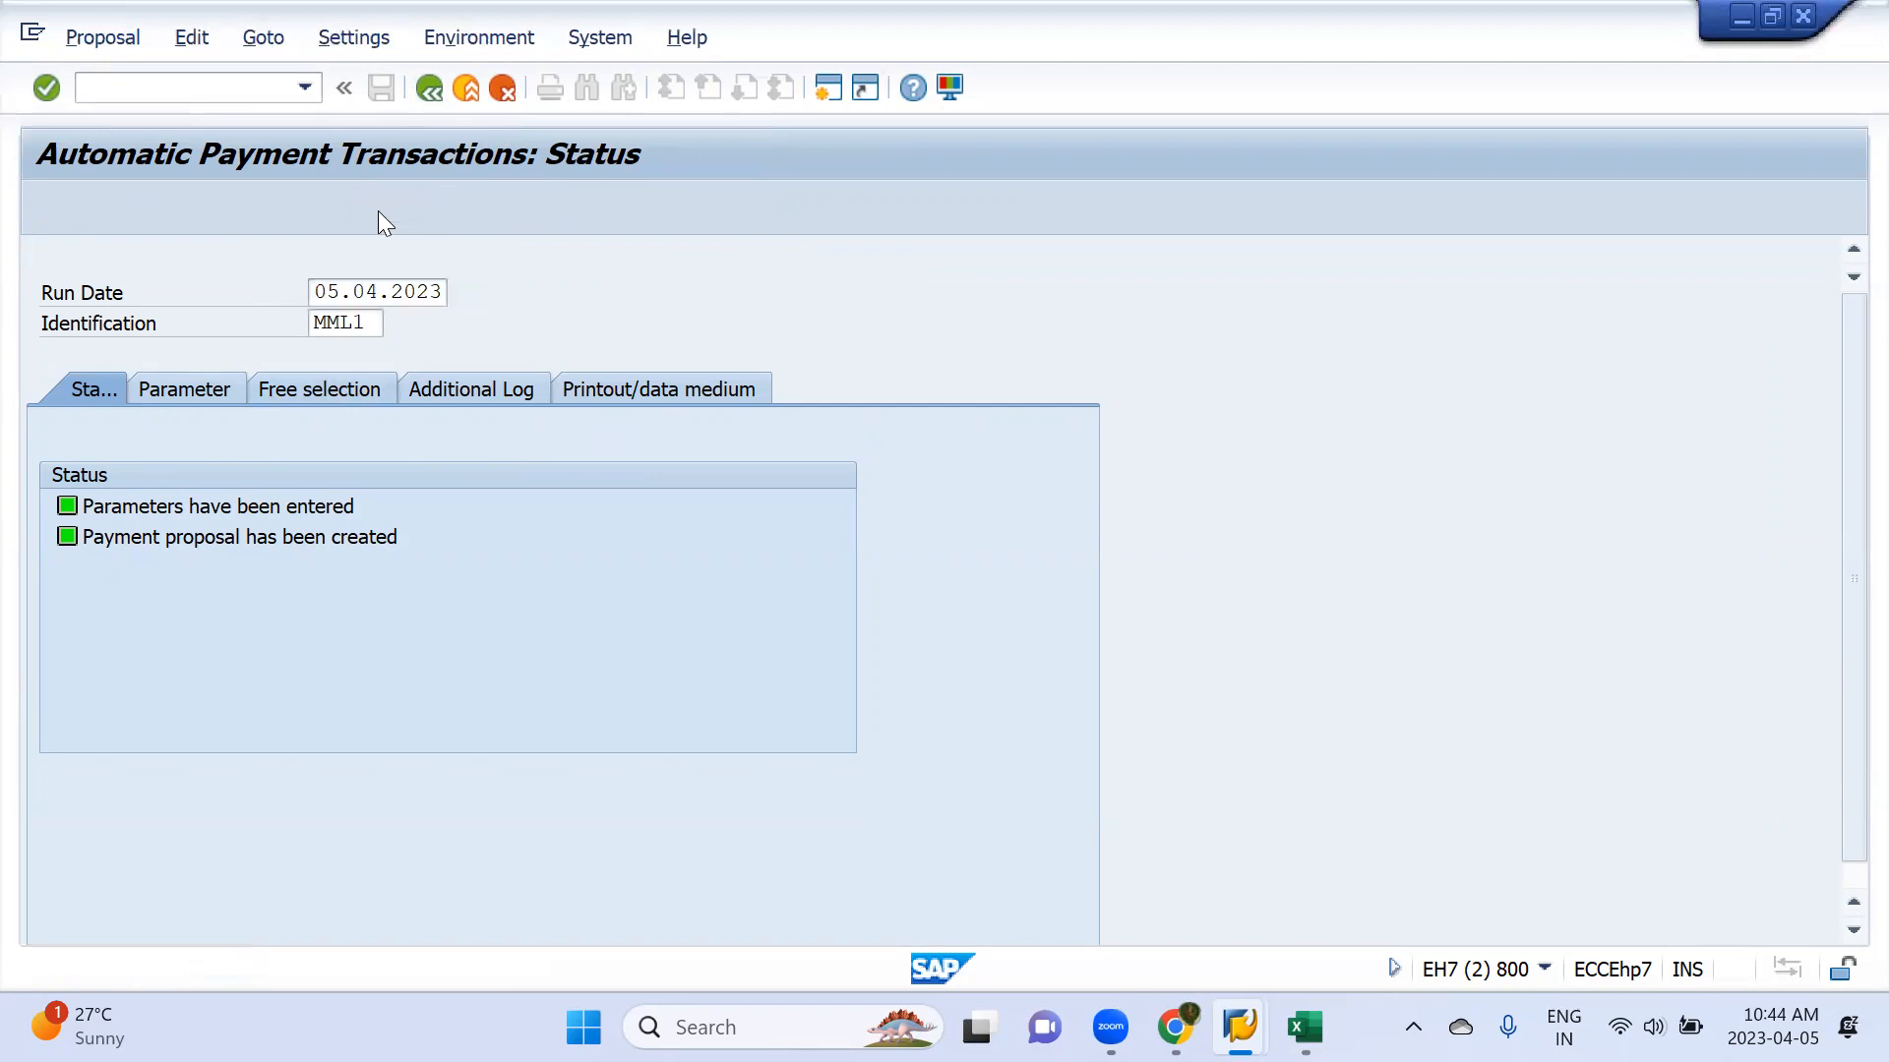
key("Return")
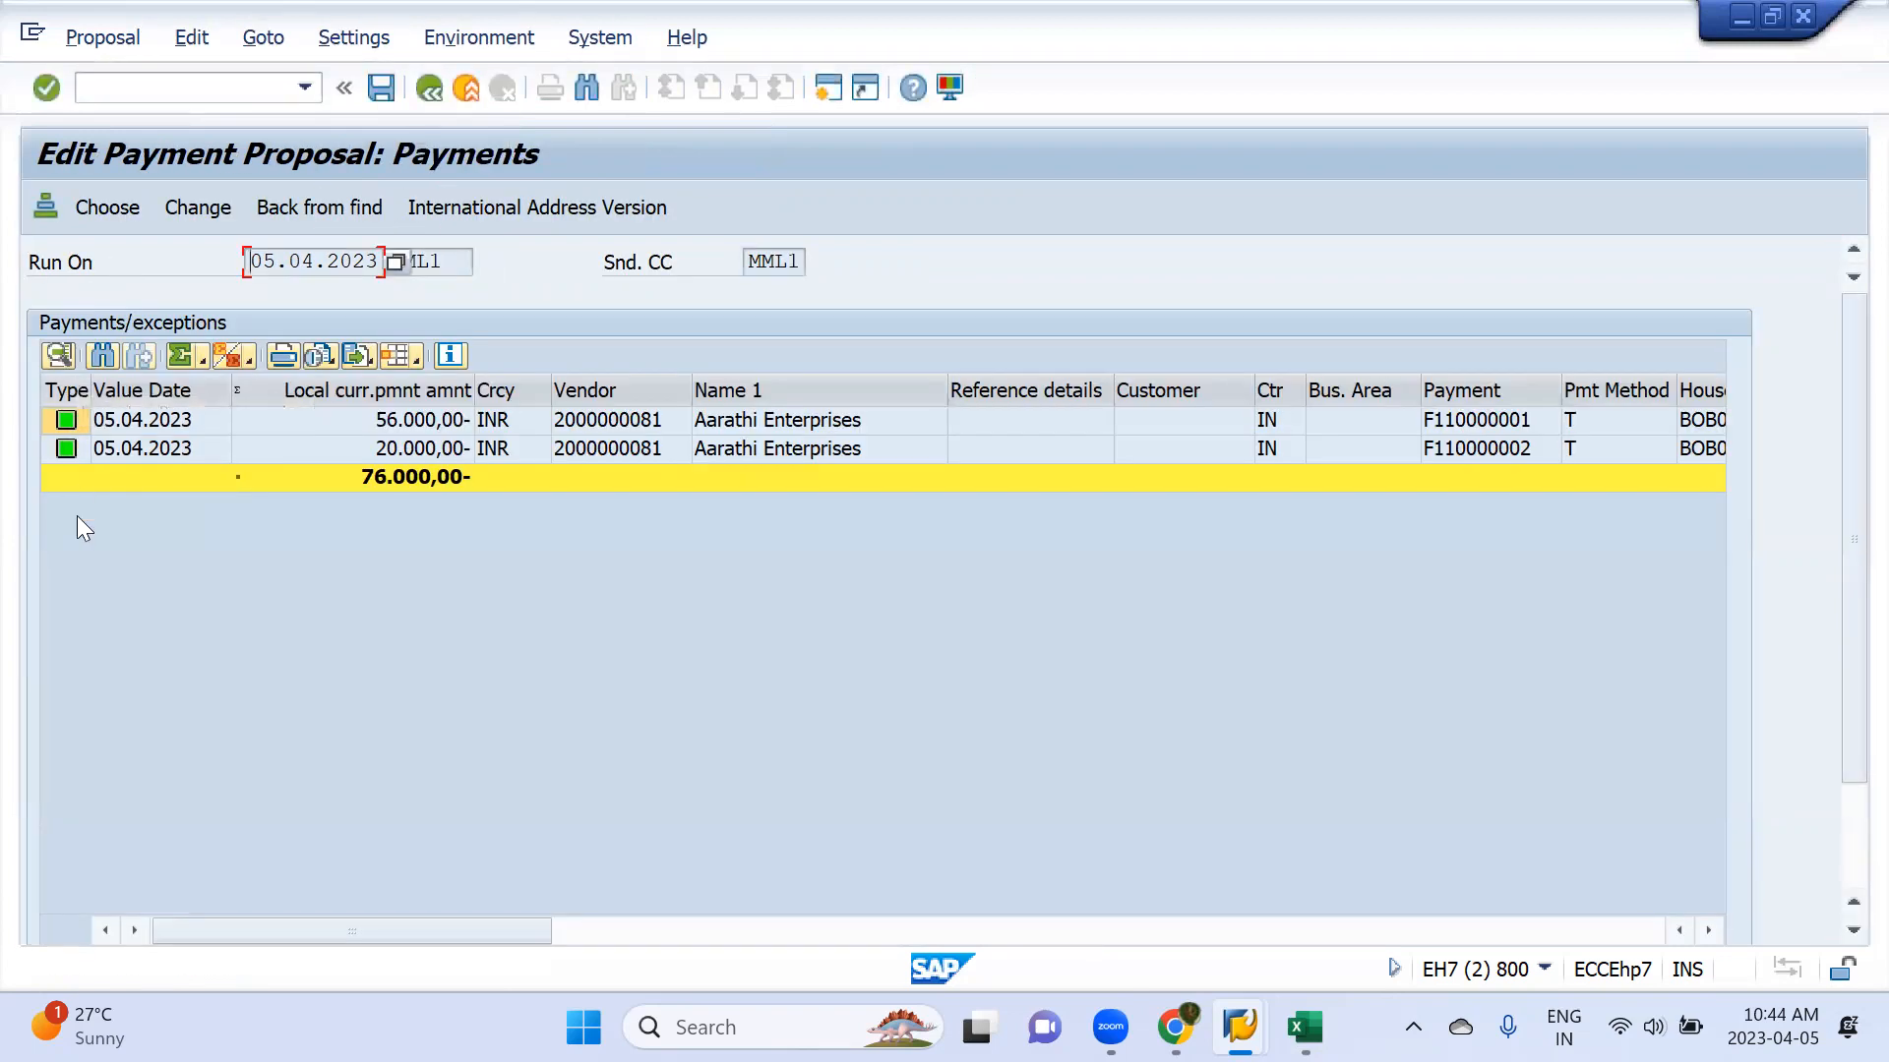
left_click(430, 88)
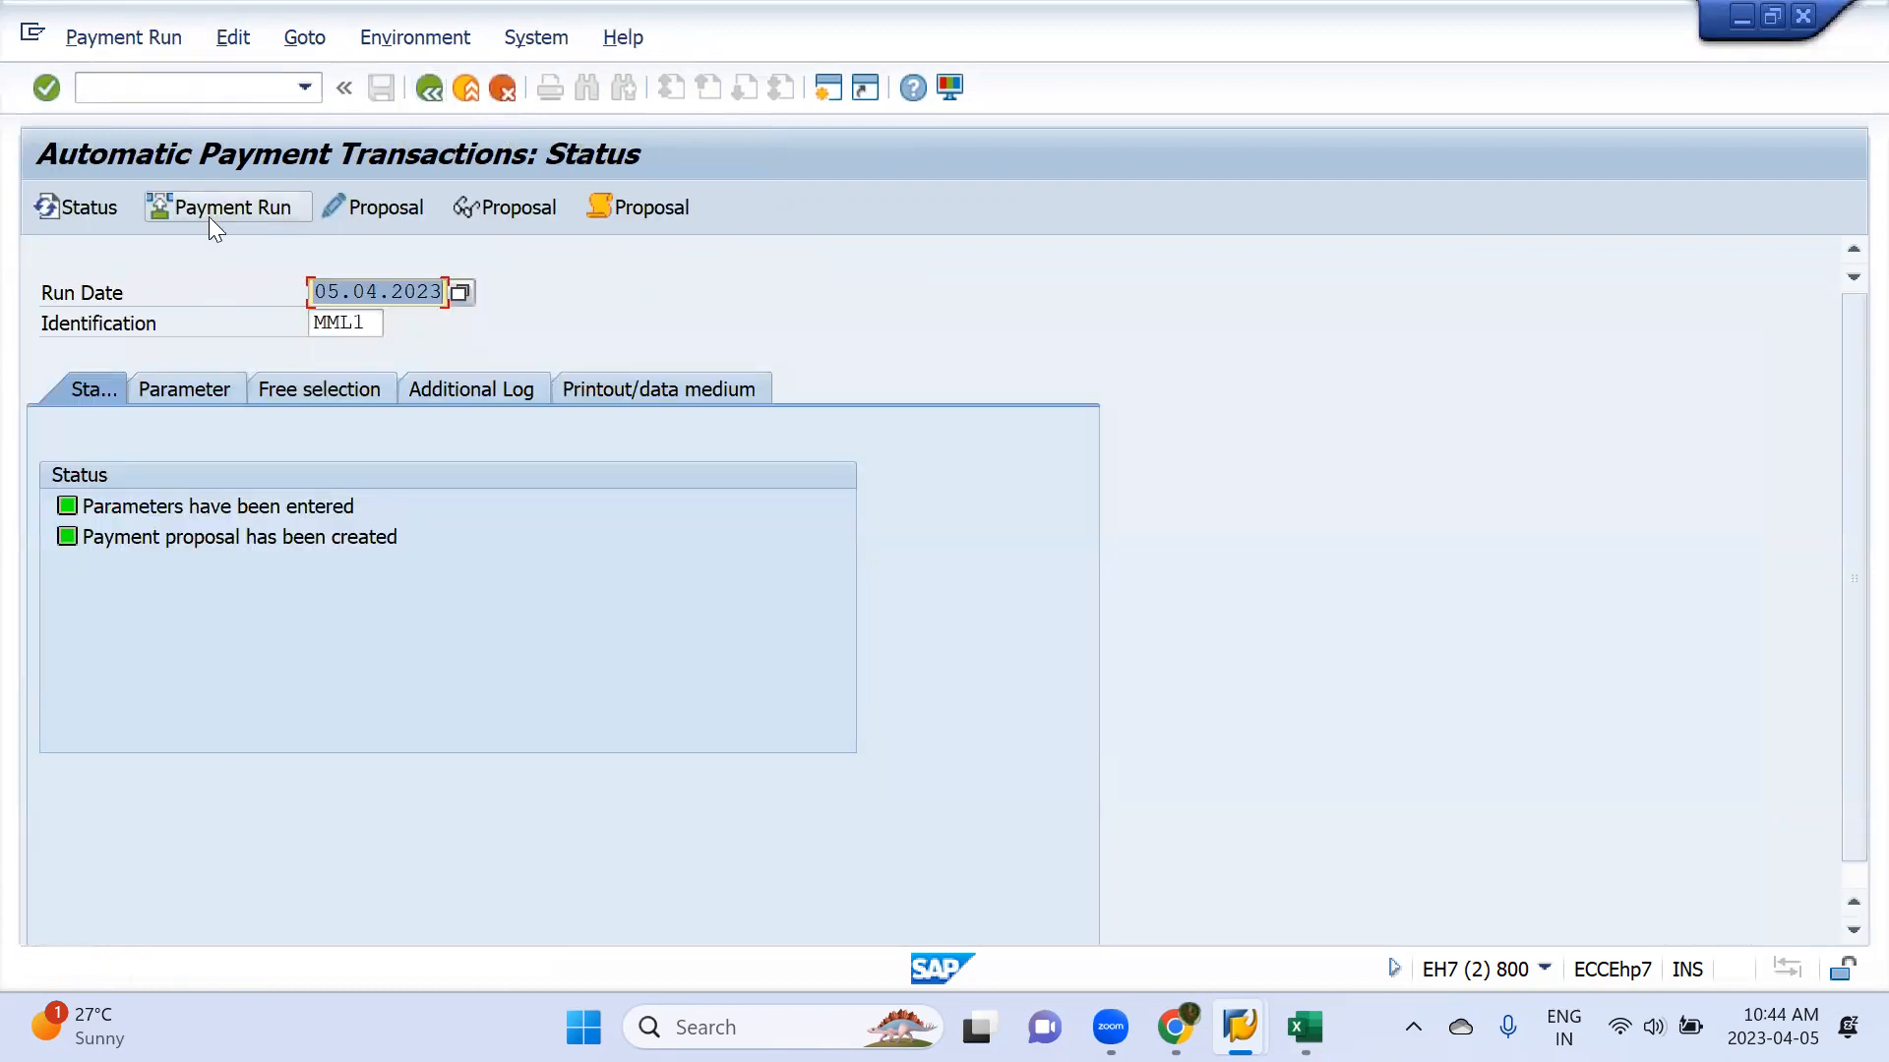
Schedule the payment run for the 05.04.2023 proposal with identification MML1
left_click(209, 217)
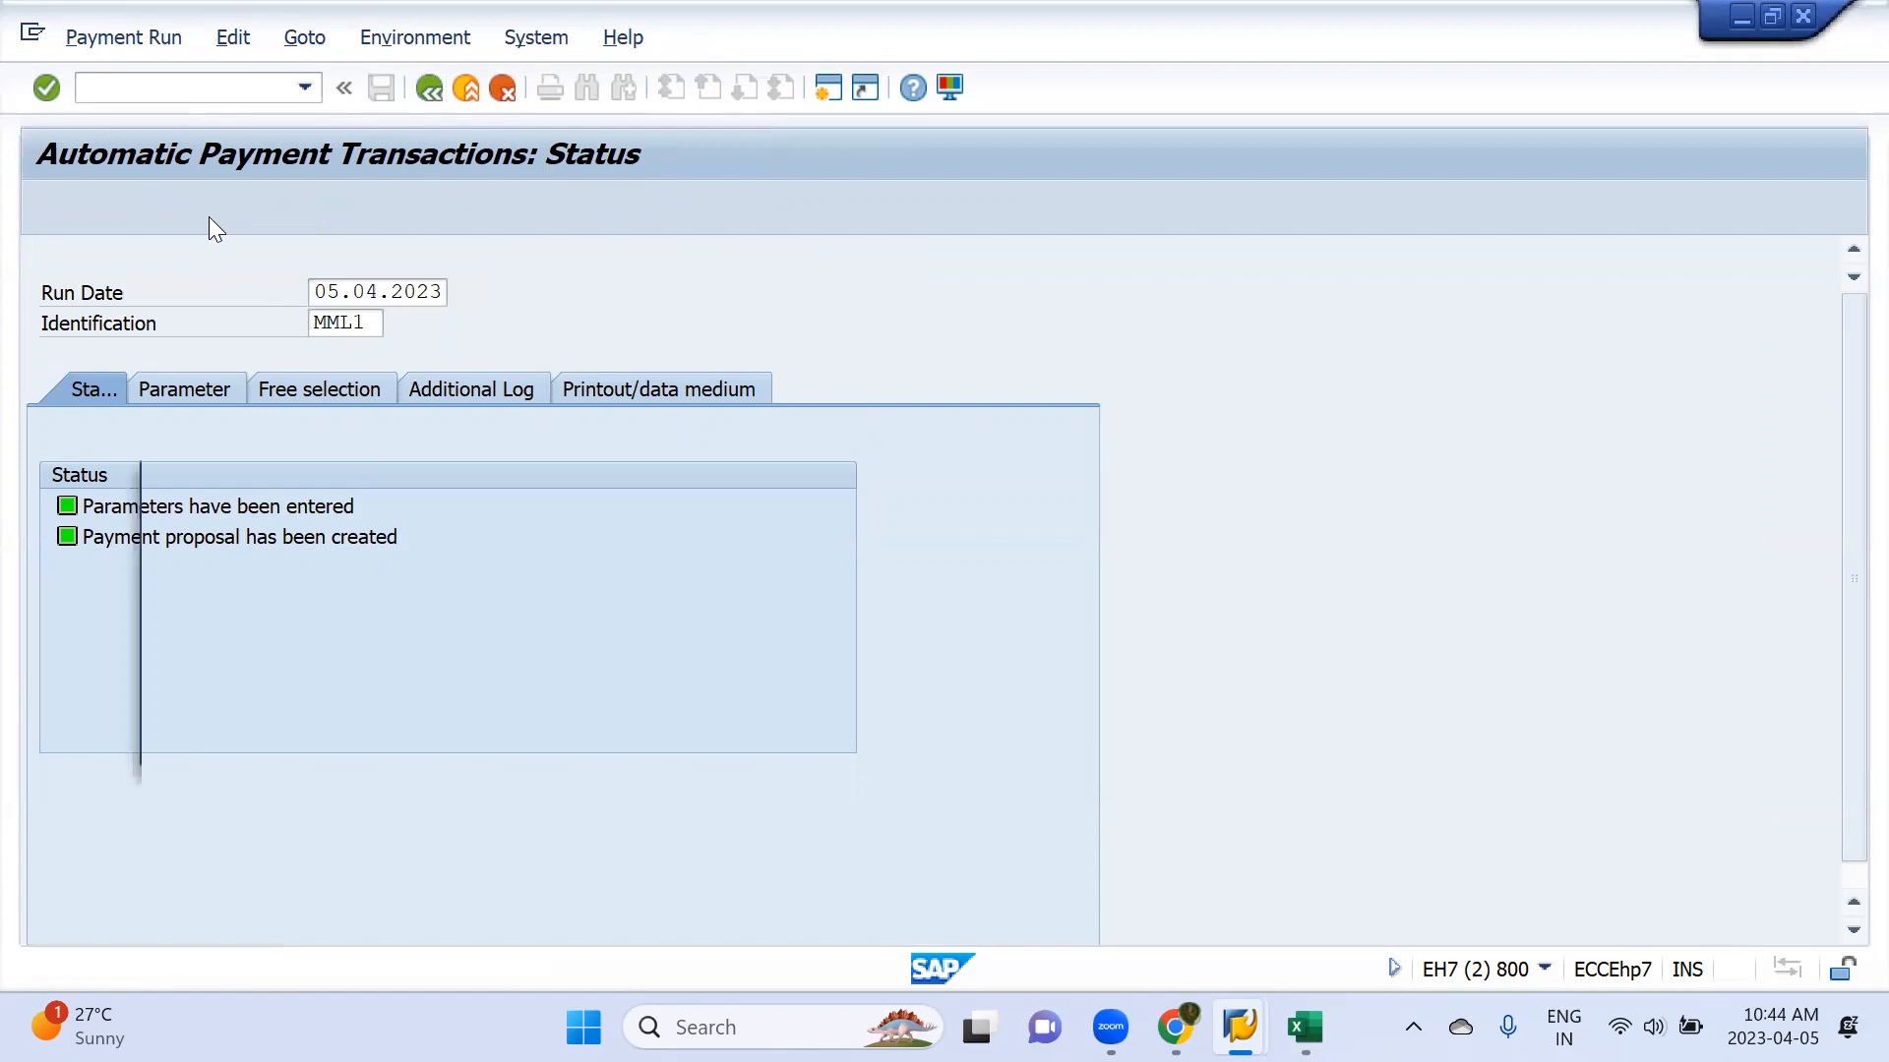
key("Return")
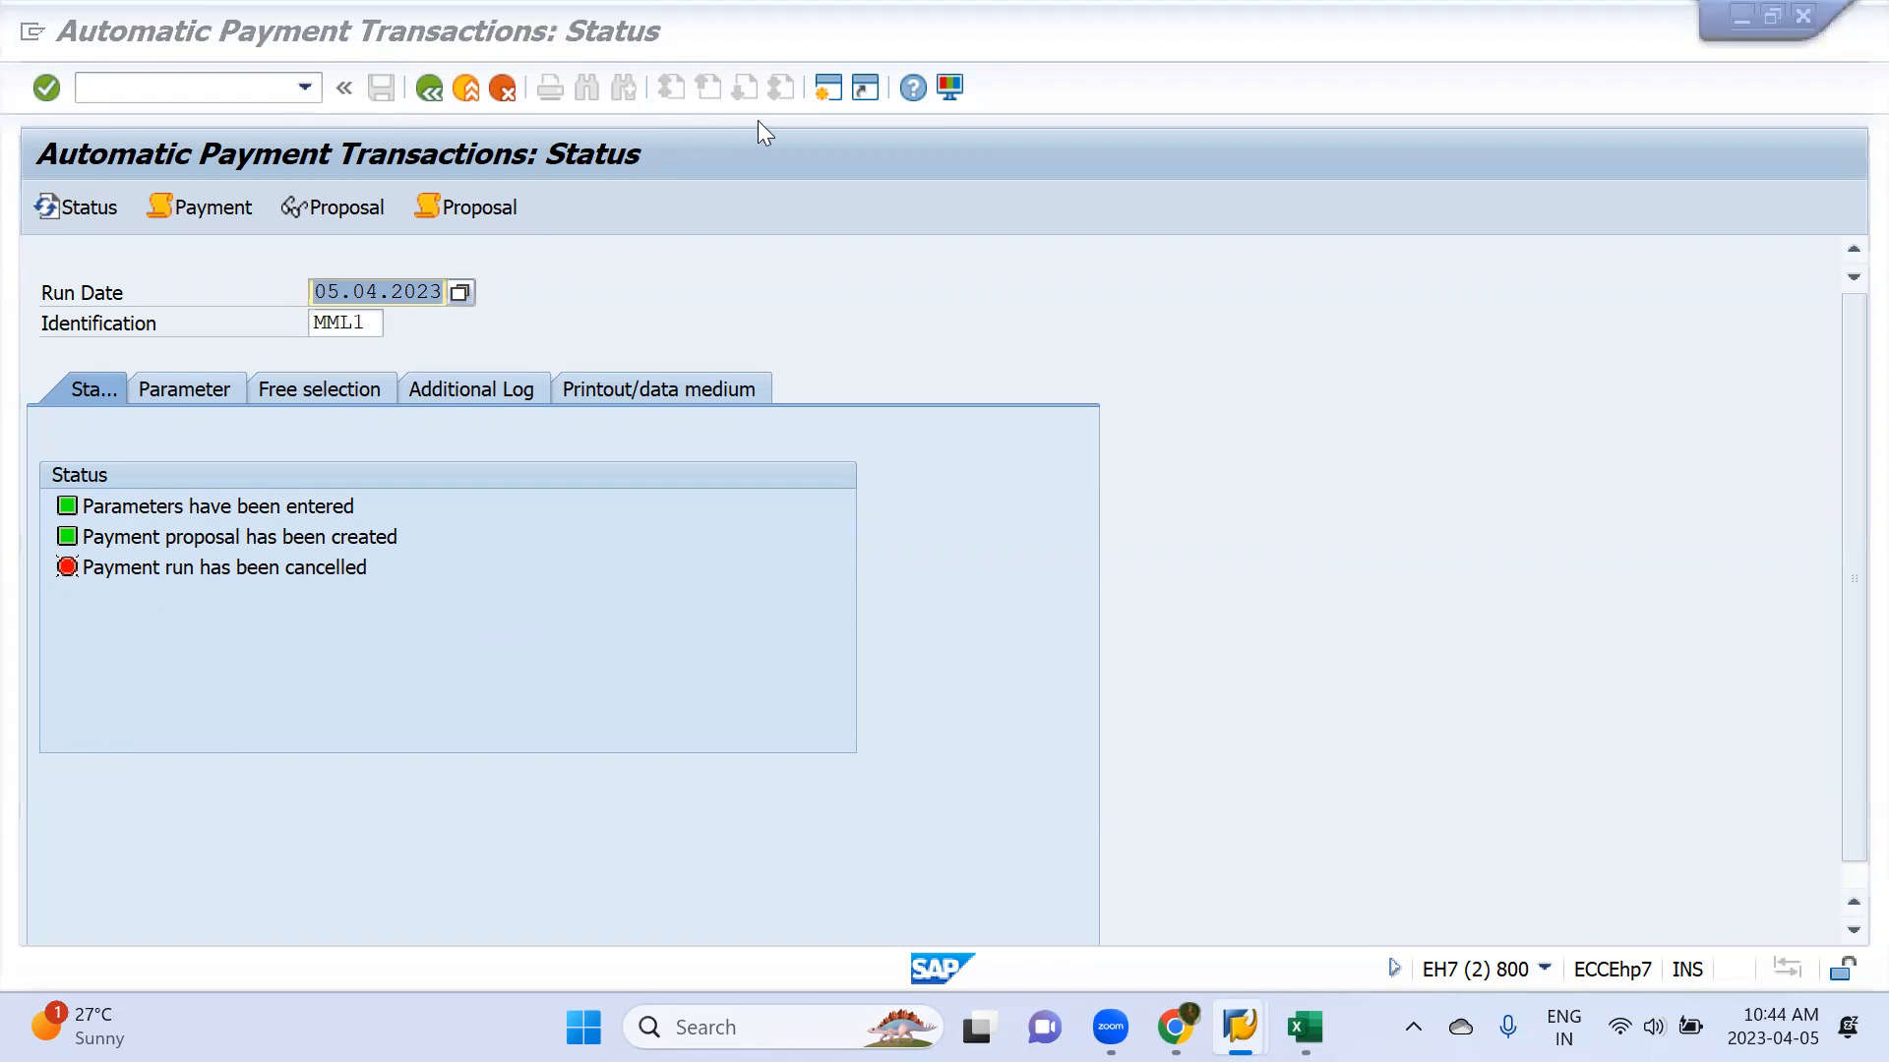
Switch to the vendor session, start transaction OBA7 and open the details of document type ZP (Payment posting)
key("alt+Tab")
left_click(210, 79)
type("/no")
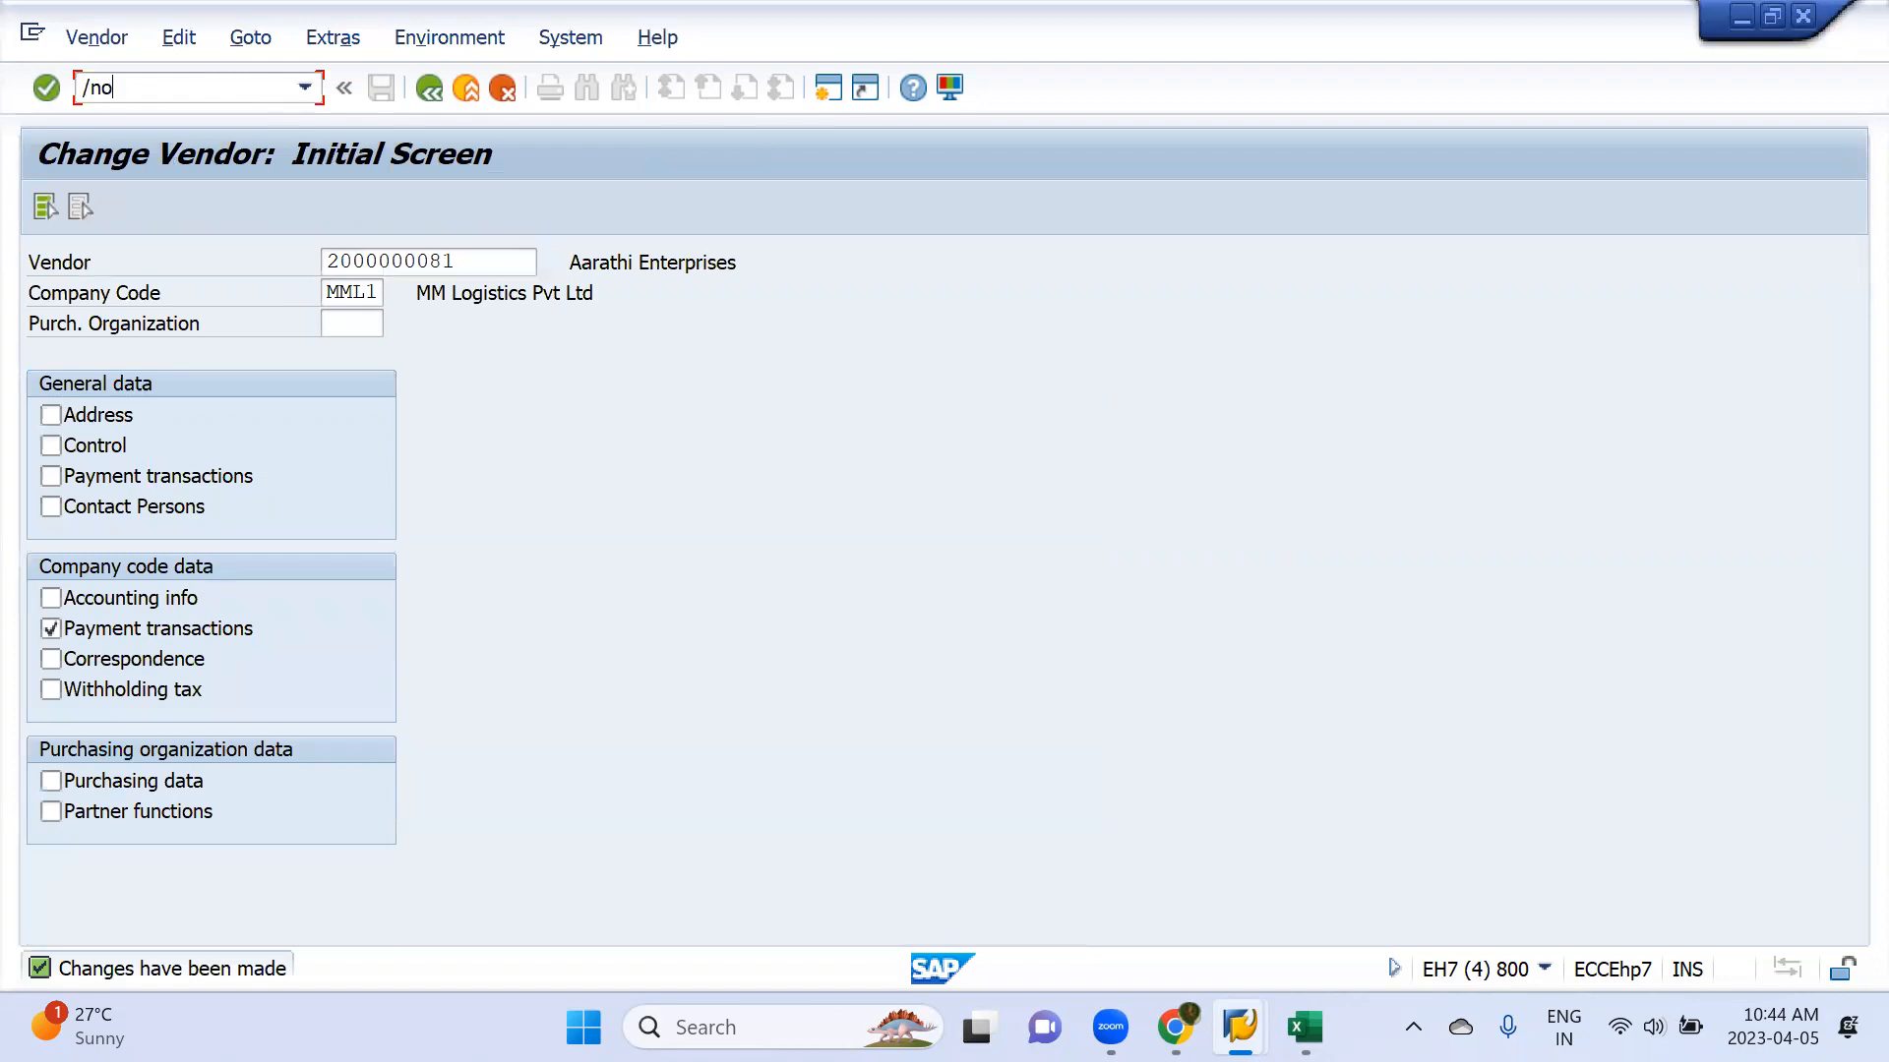
type("ba7")
key("Return")
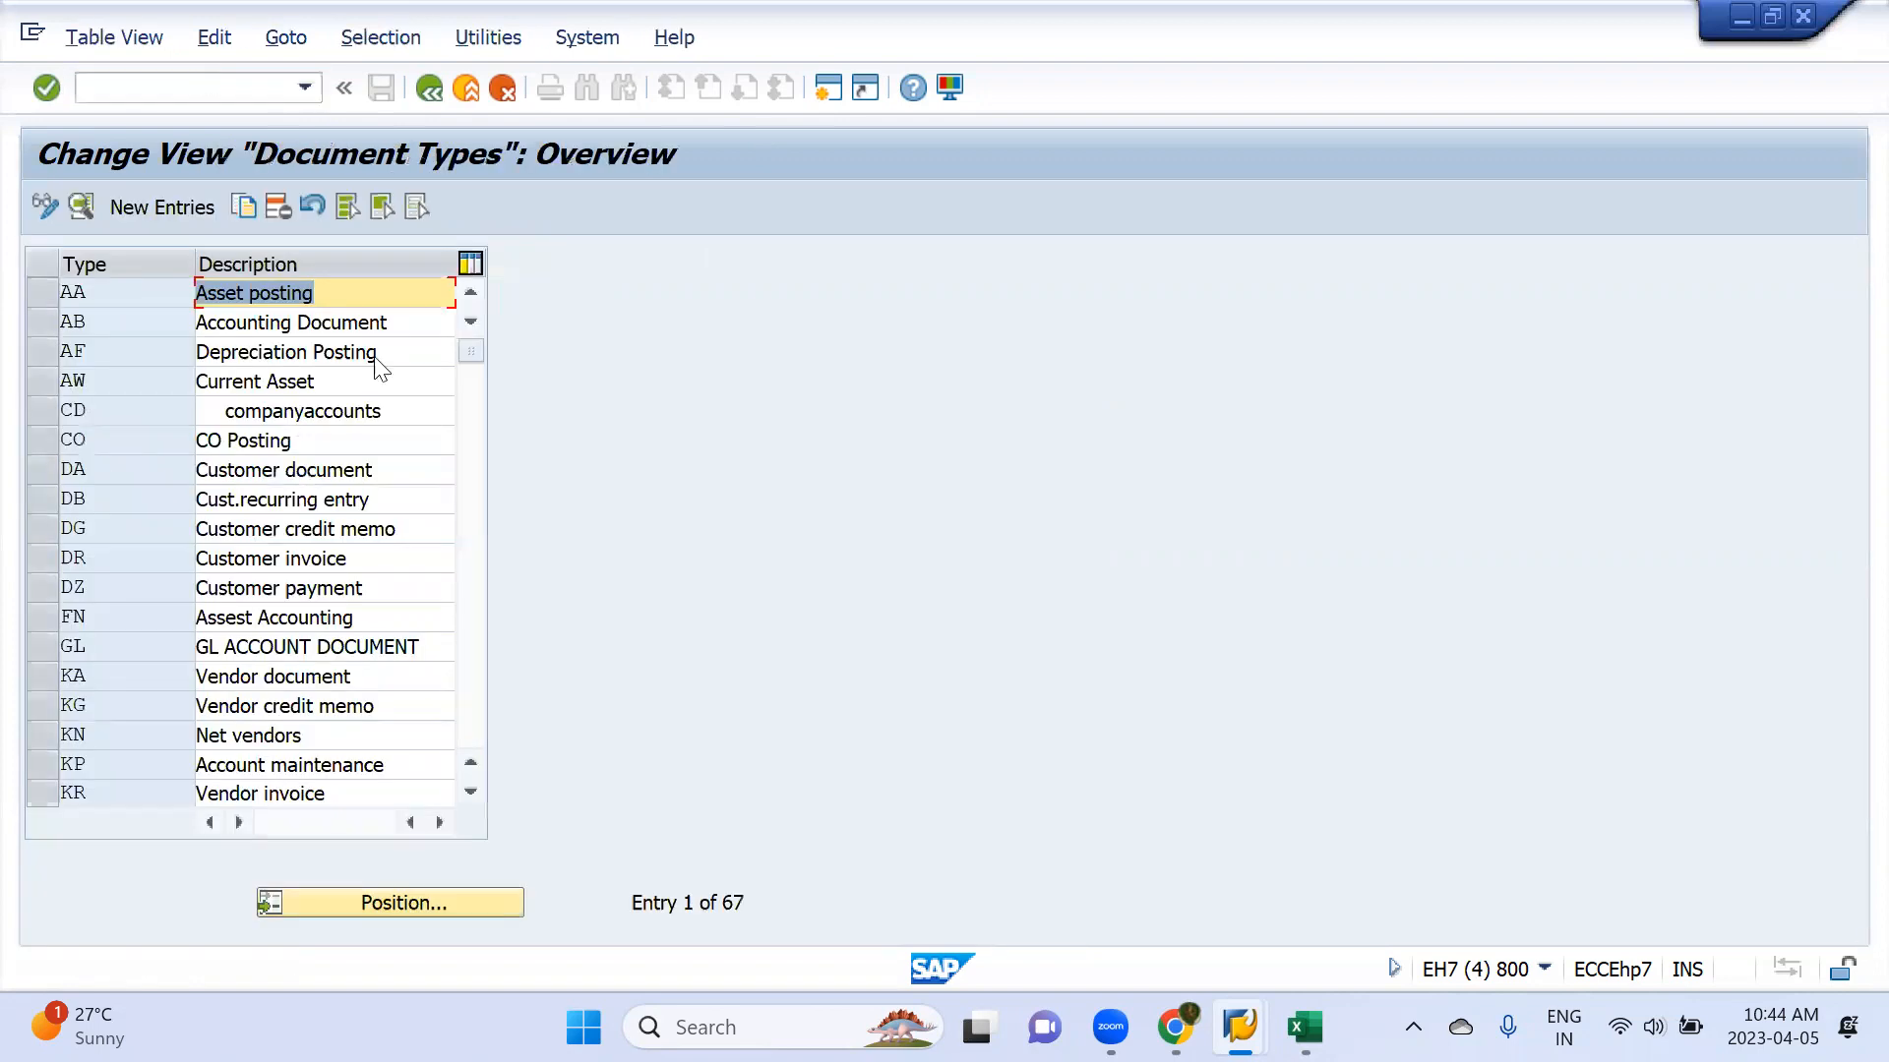
left_click(415, 899)
type("ZP")
key("Return")
double_click(124, 287)
Open the number range information for document type ZP and edit the intervals of company code MML1
left_click(778, 346)
type("mm11")
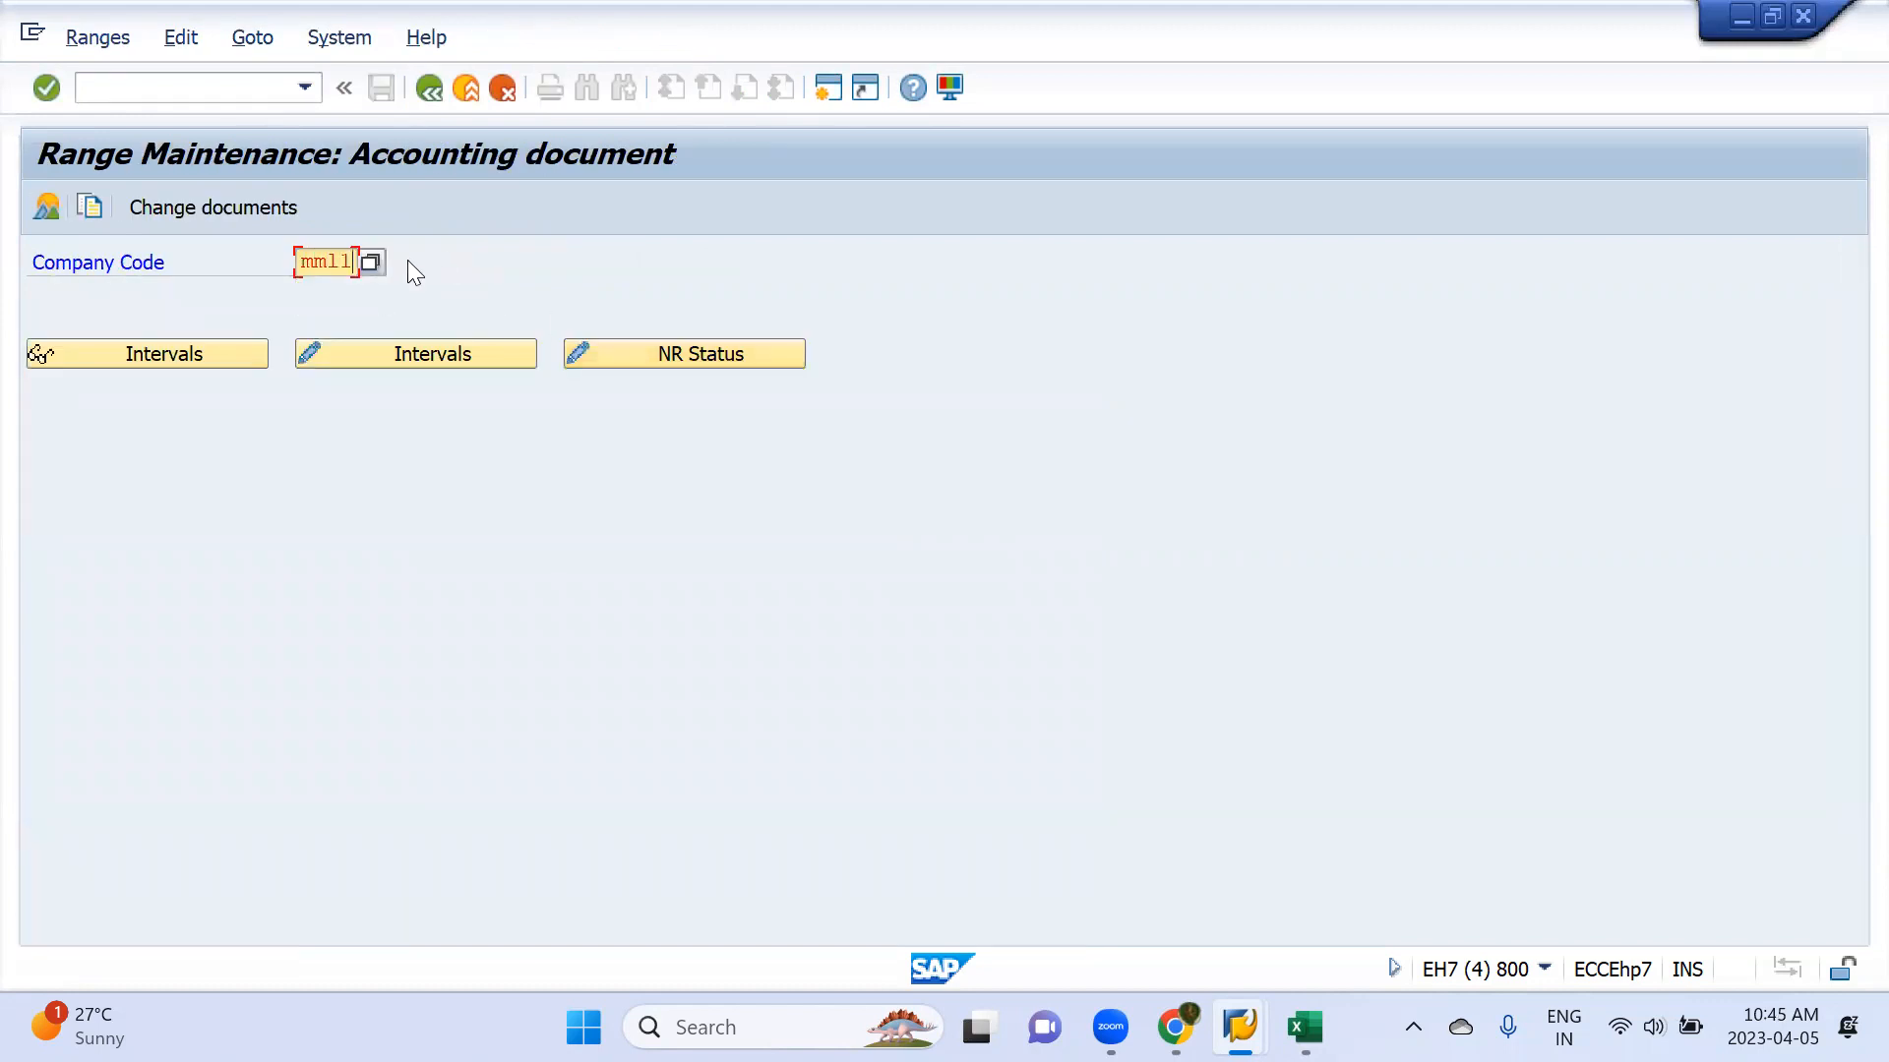
key("Return")
left_click(423, 350)
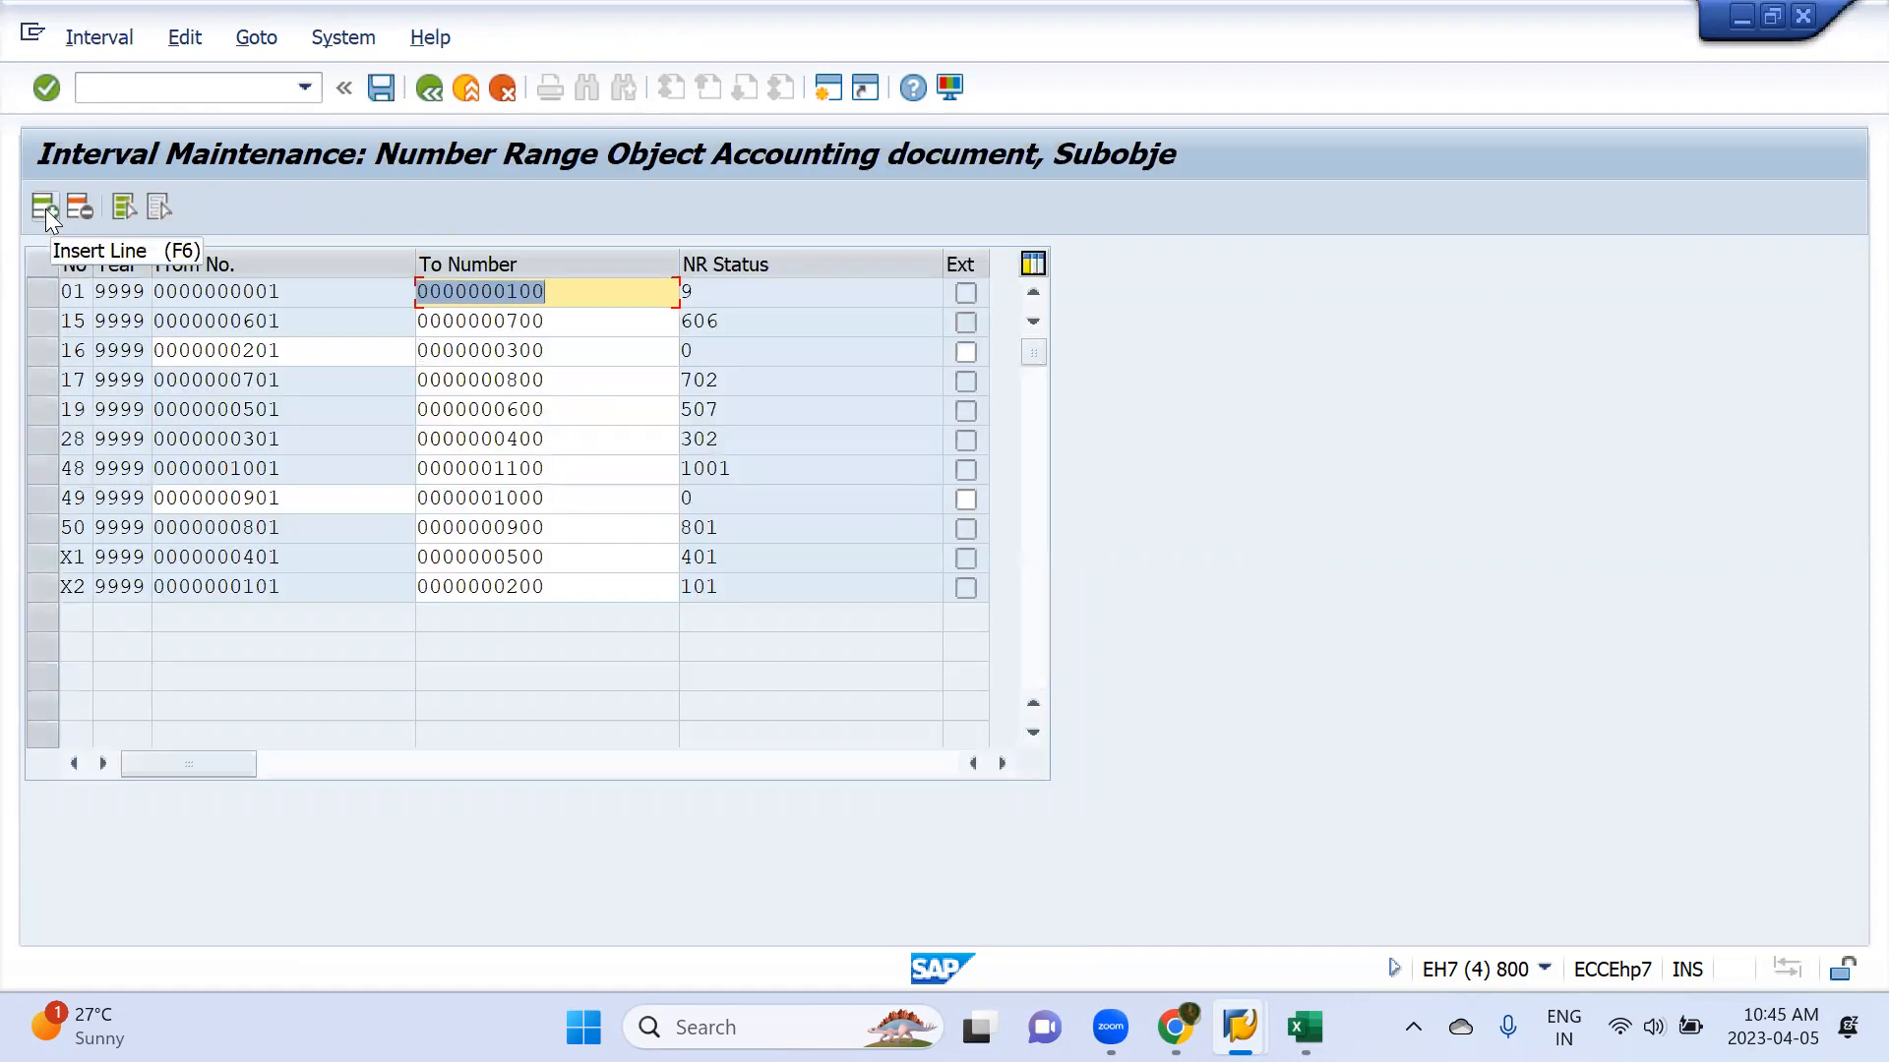
Insert number range interval 25 for year 9999, from 1101 to 1200, and save it
left_click(45, 209)
type("259999")
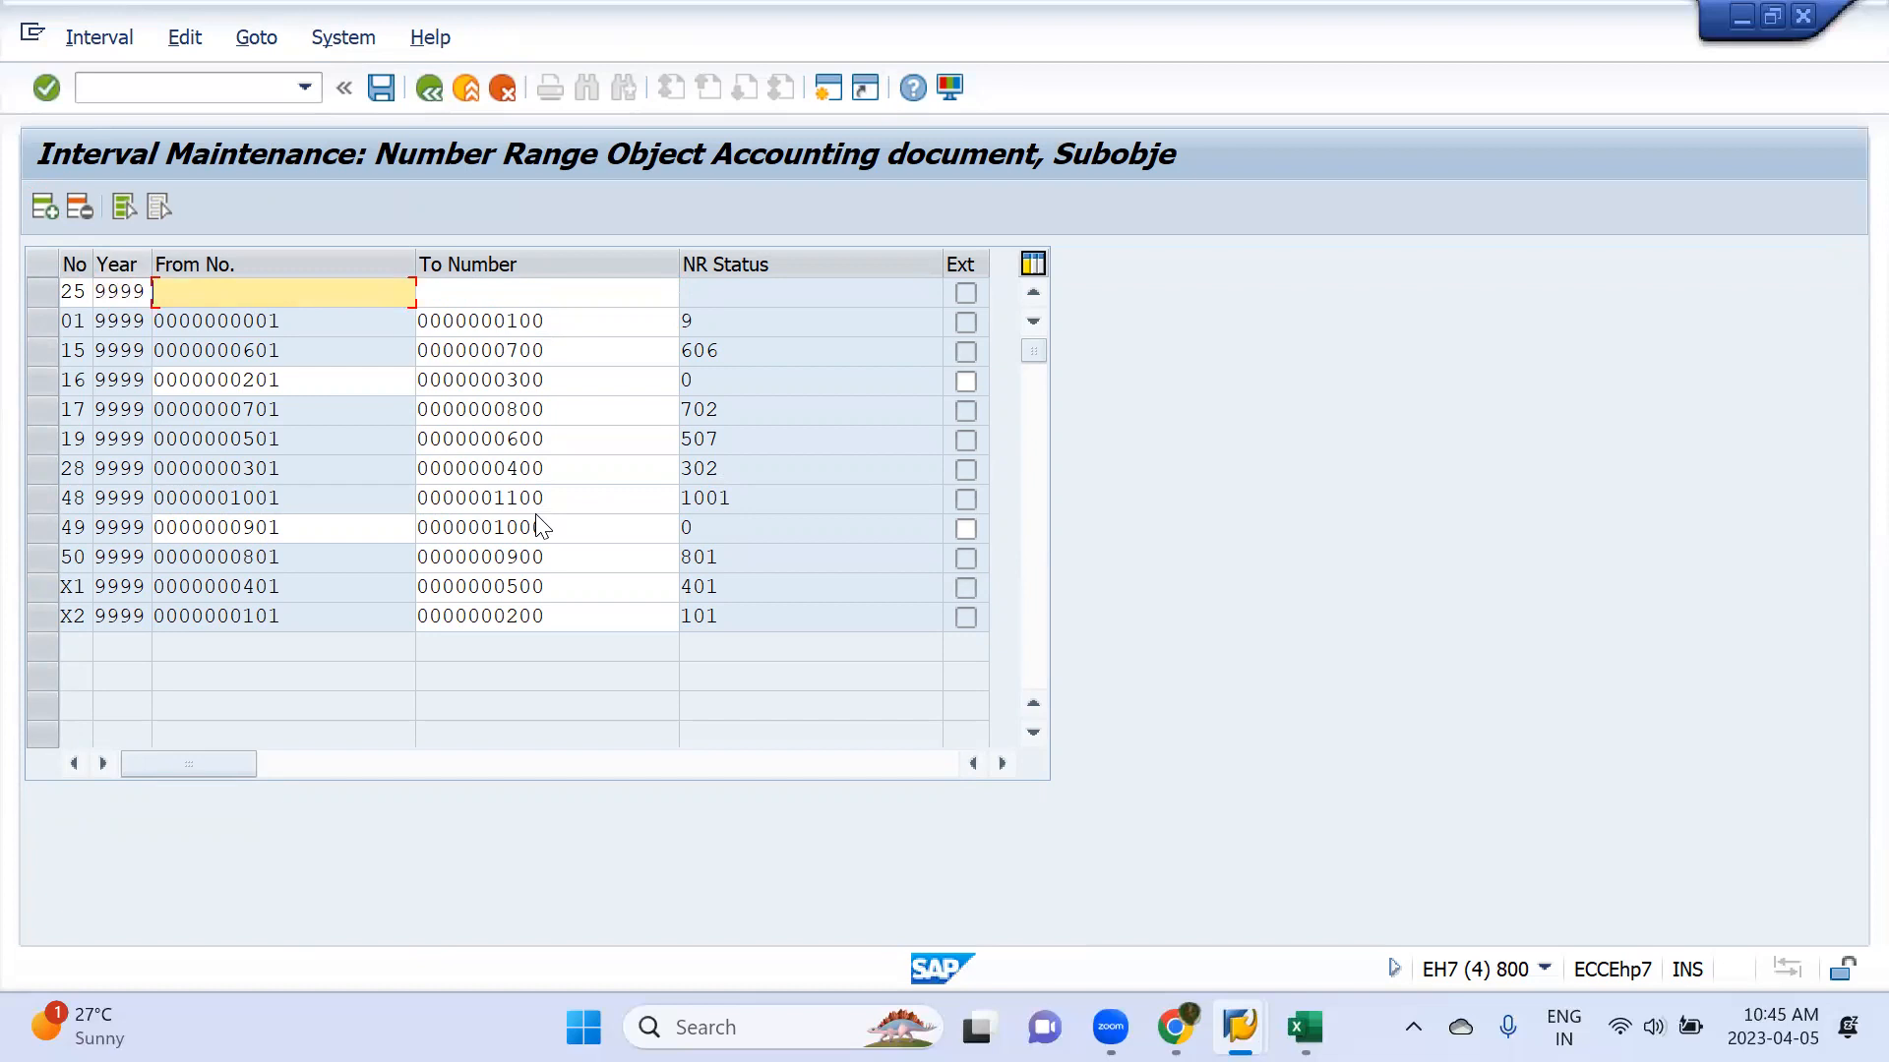
type("1")
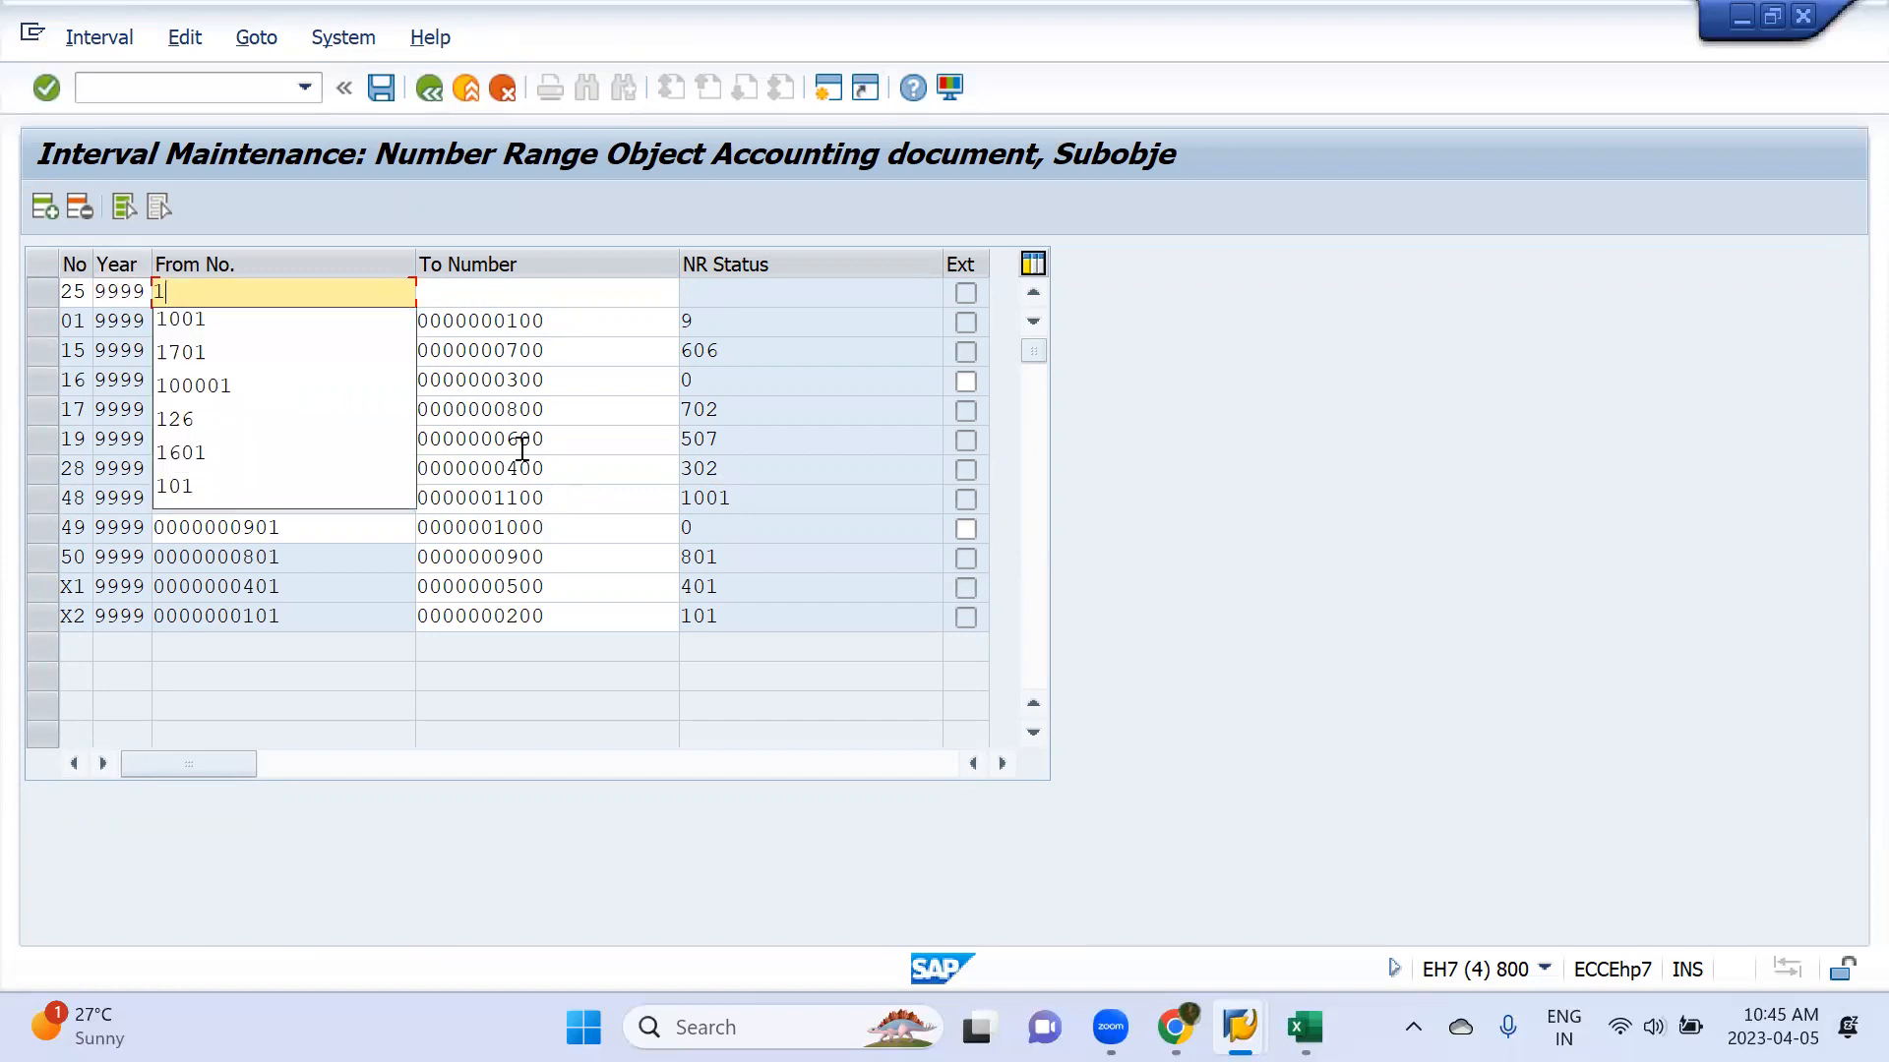
type("201")
key("BackSpace")
key("BackSpace")
type("101")
key("Tab")
type("1200")
key("Return")
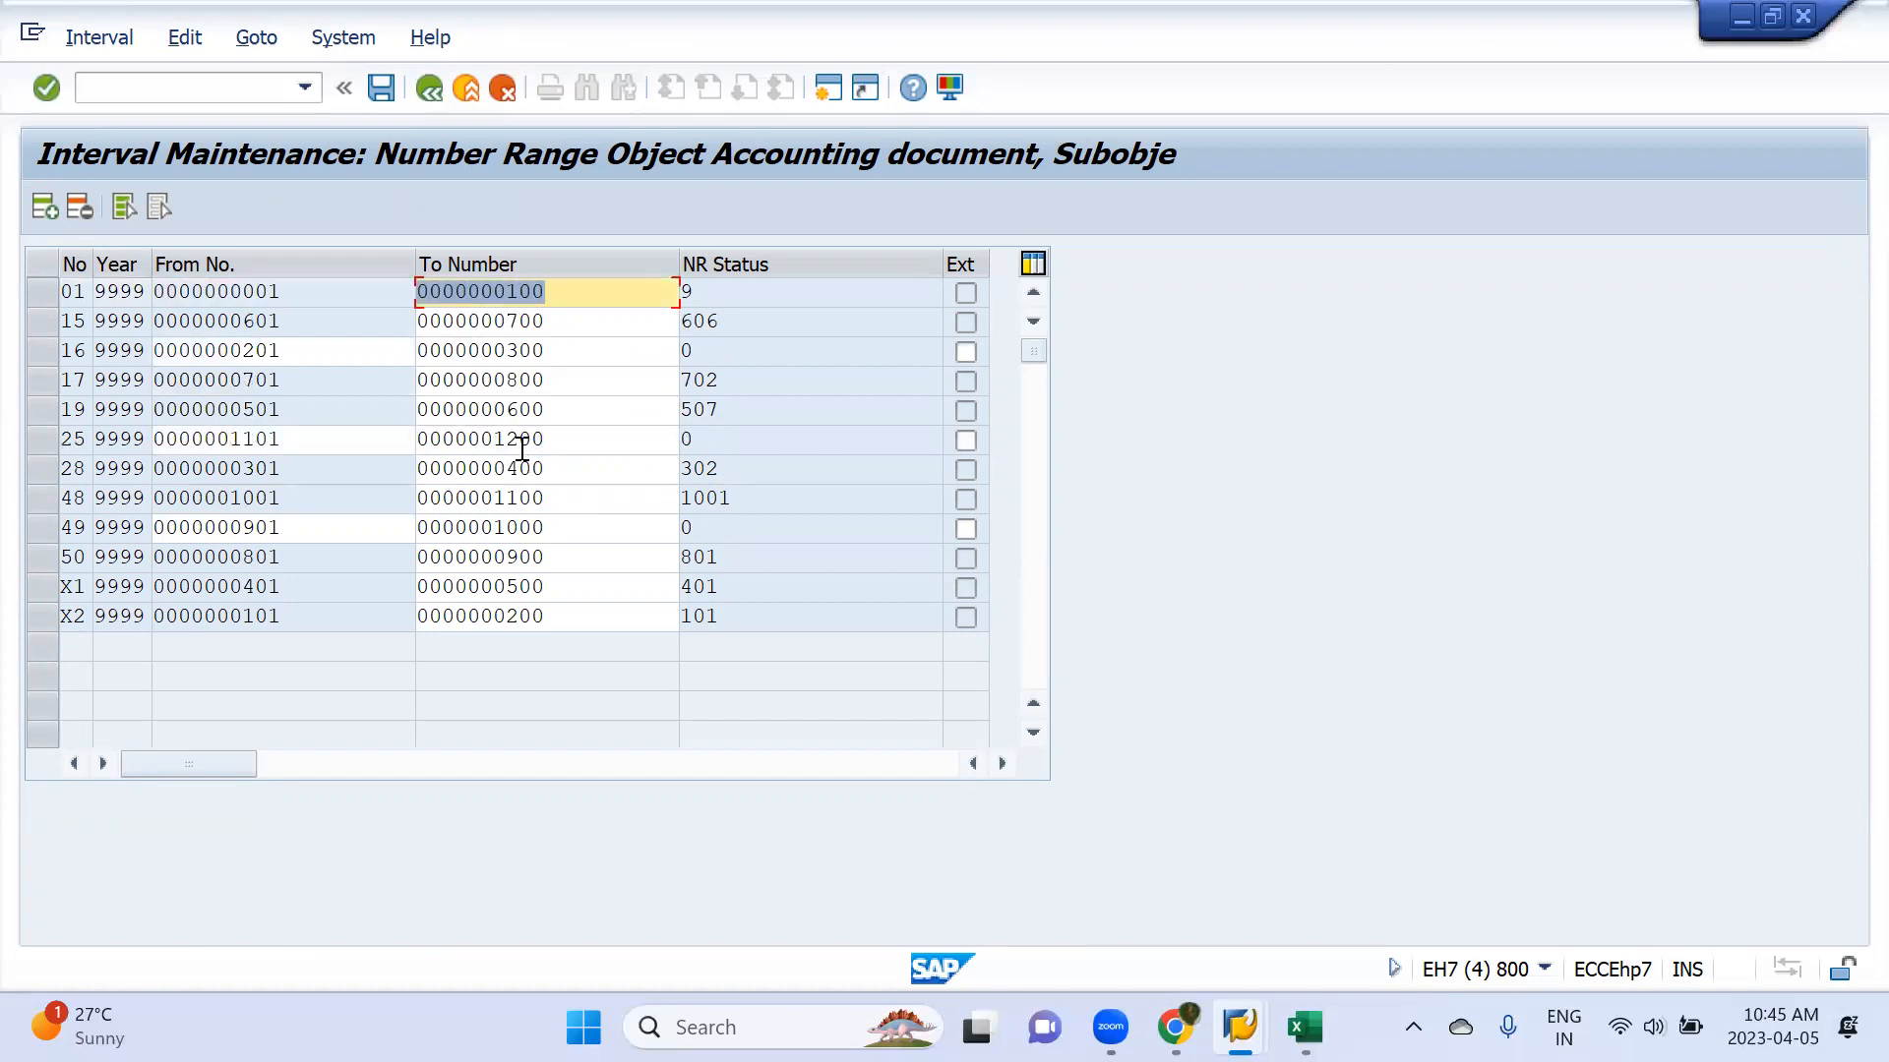
left_click(384, 90)
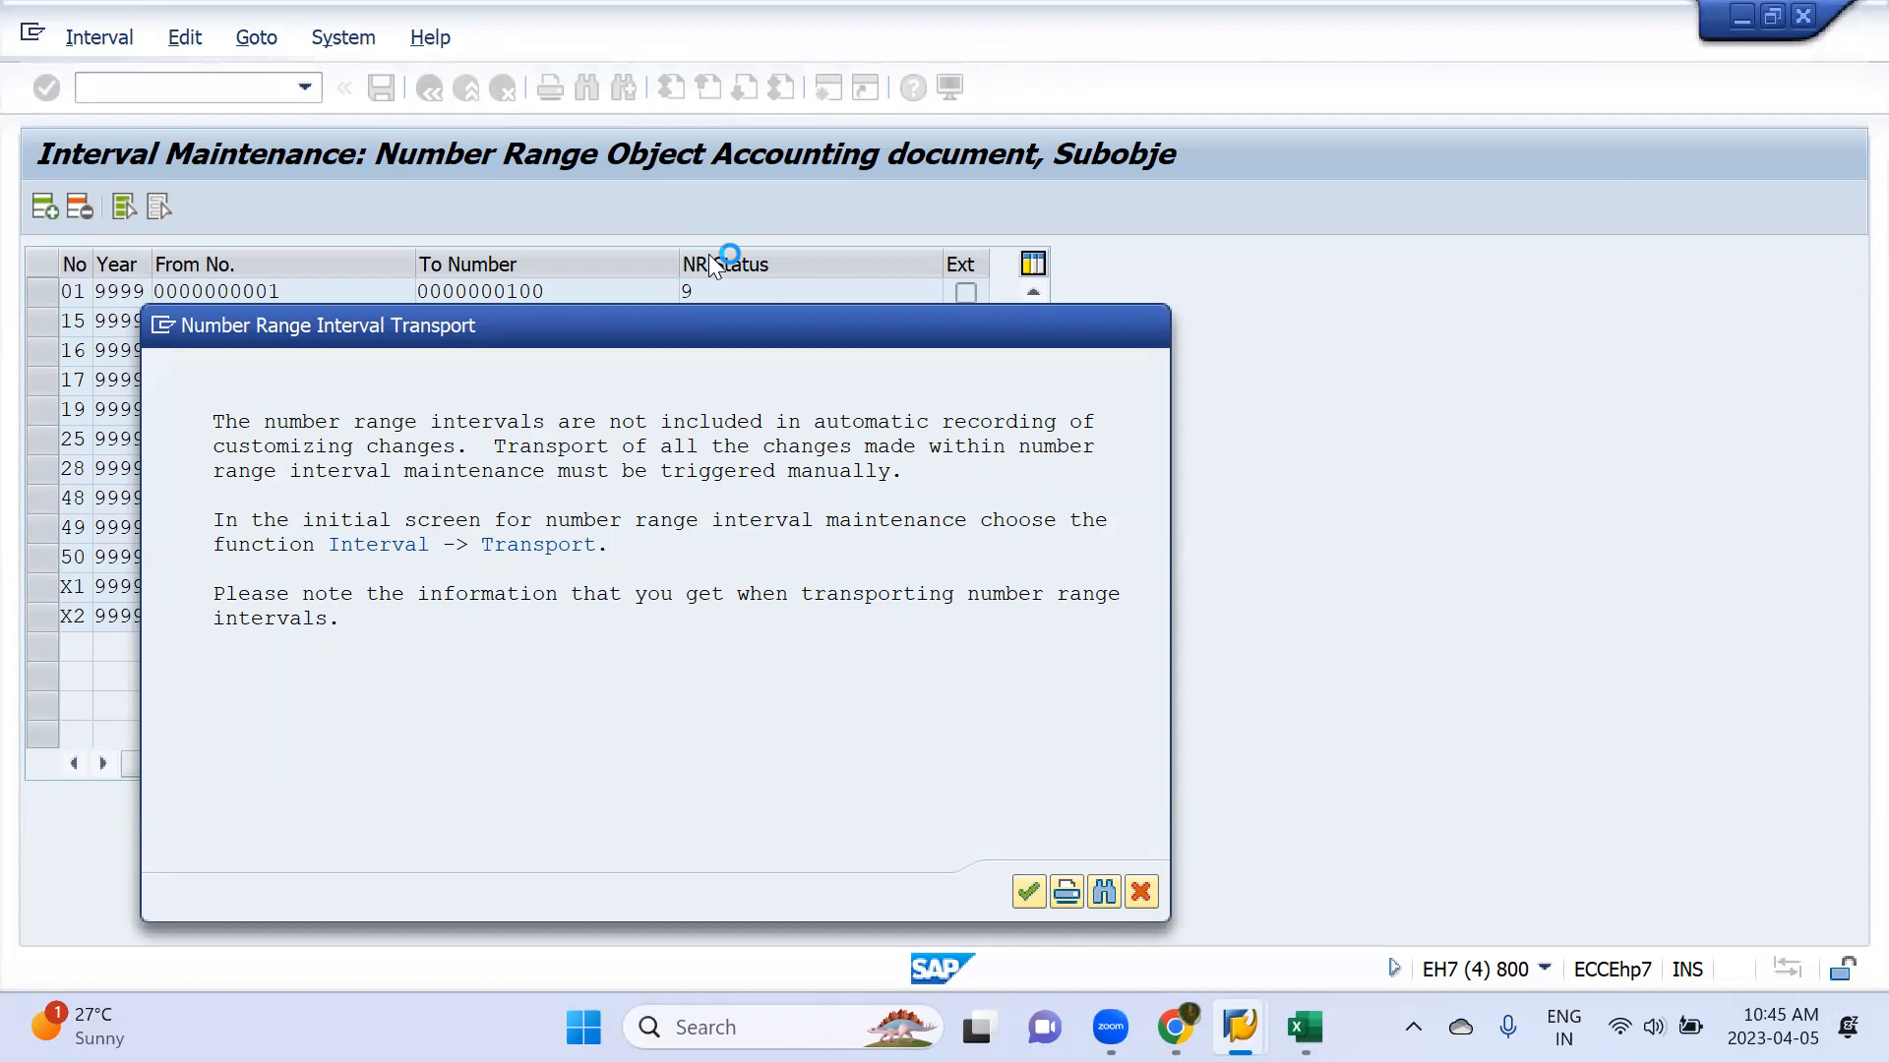
key("Return")
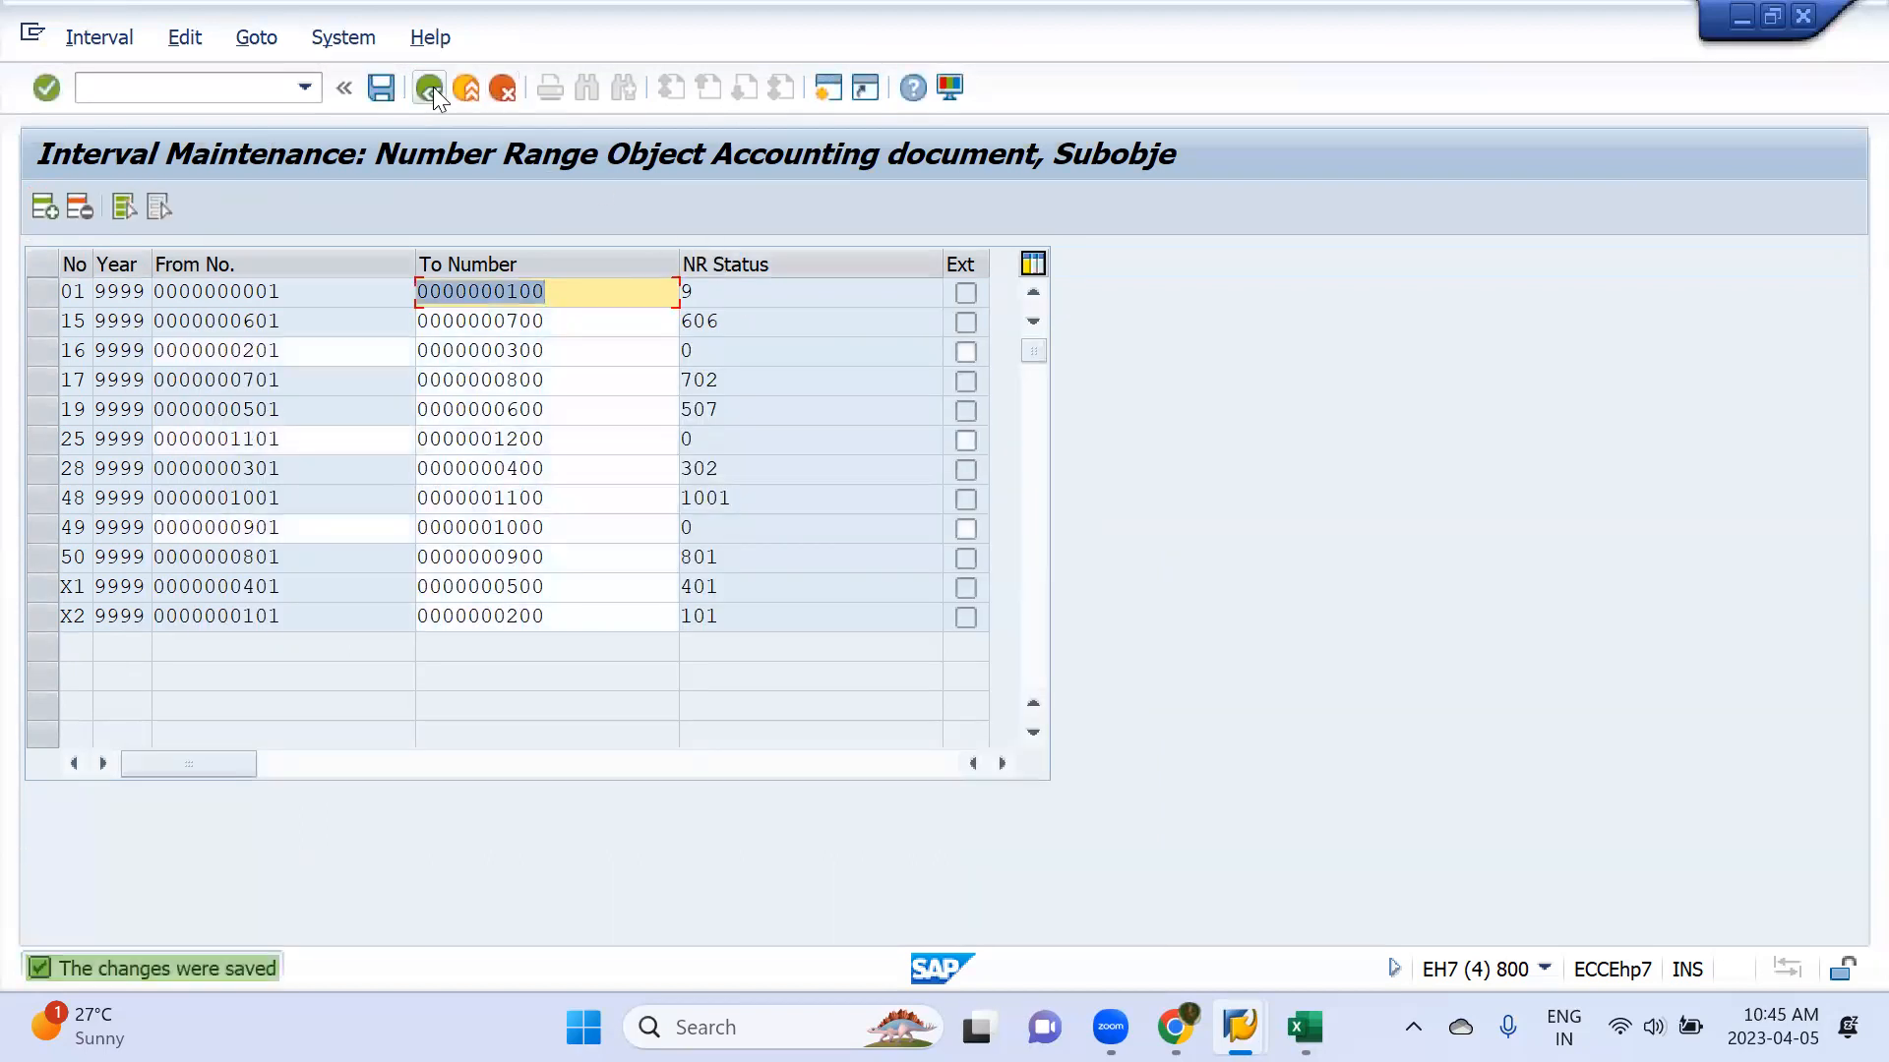
Return to the document types overview and open the details of type ZV (Payment clearing)
left_click(433, 86)
left_click(444, 352)
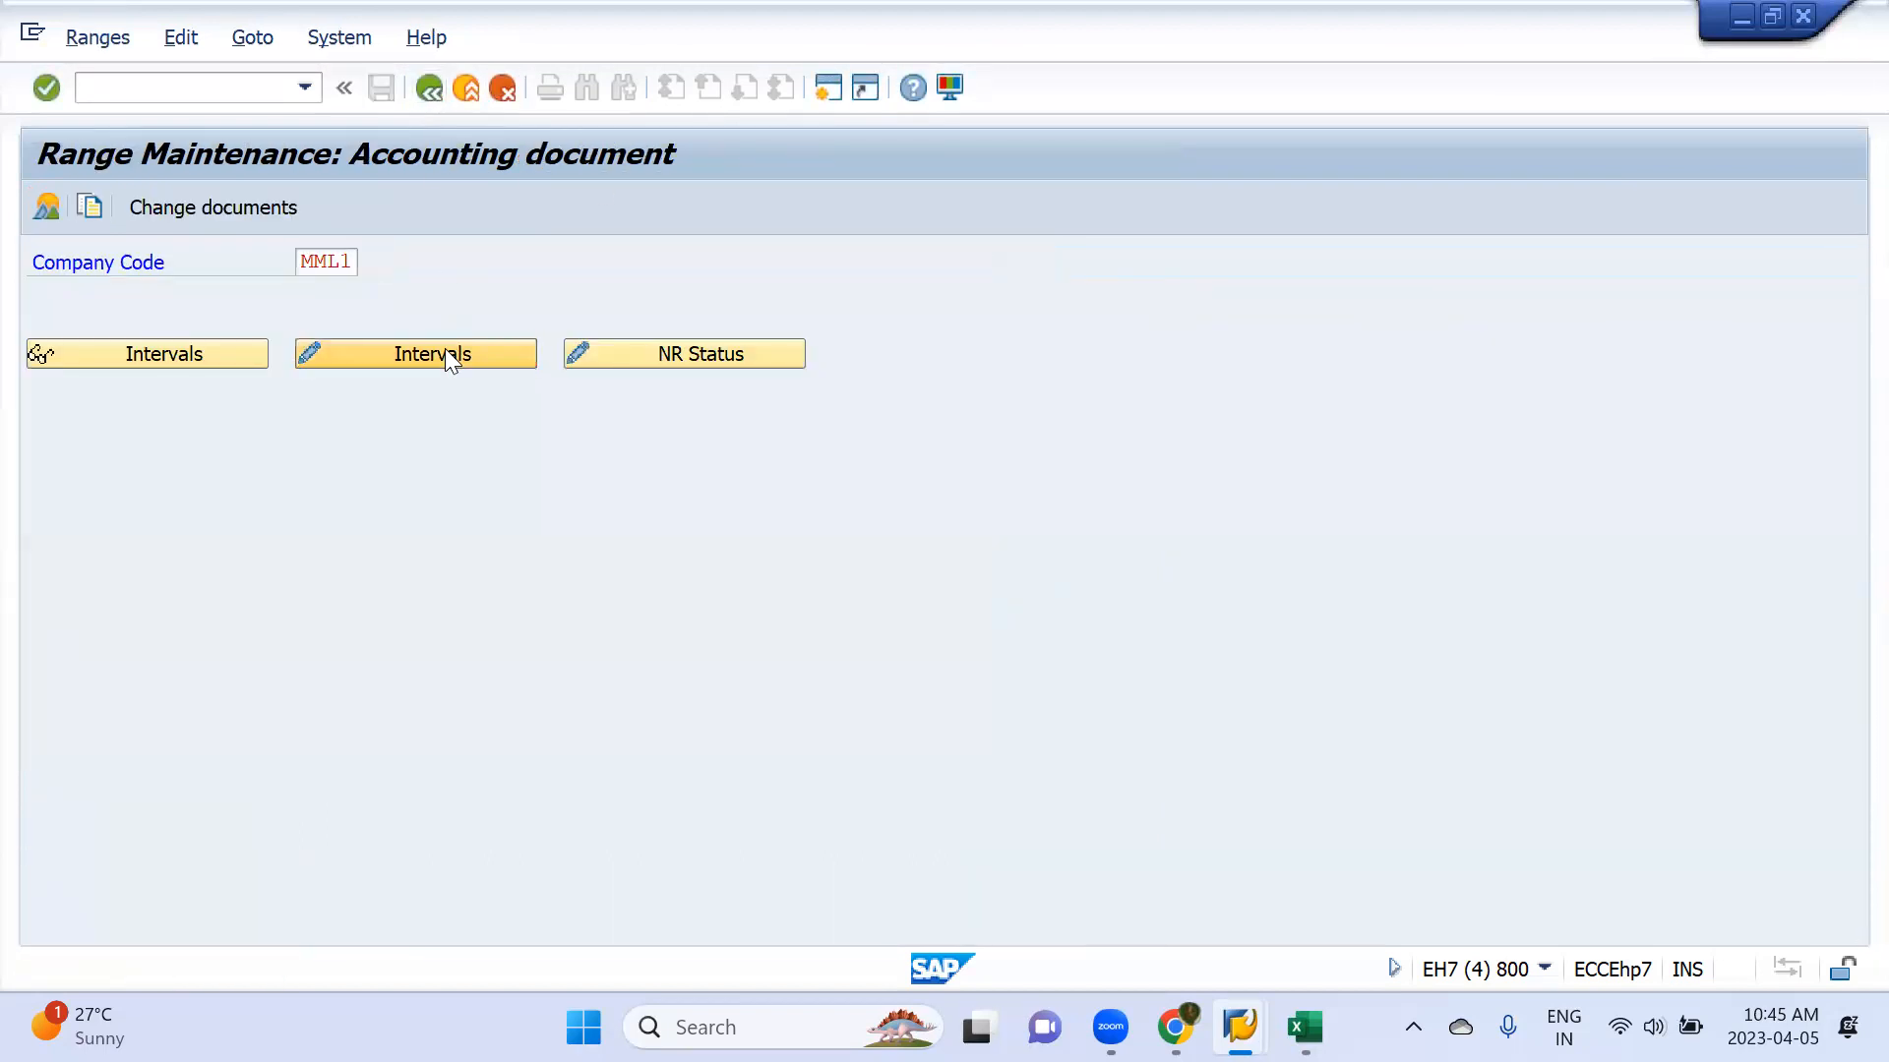
left_click(421, 89)
left_click(419, 87)
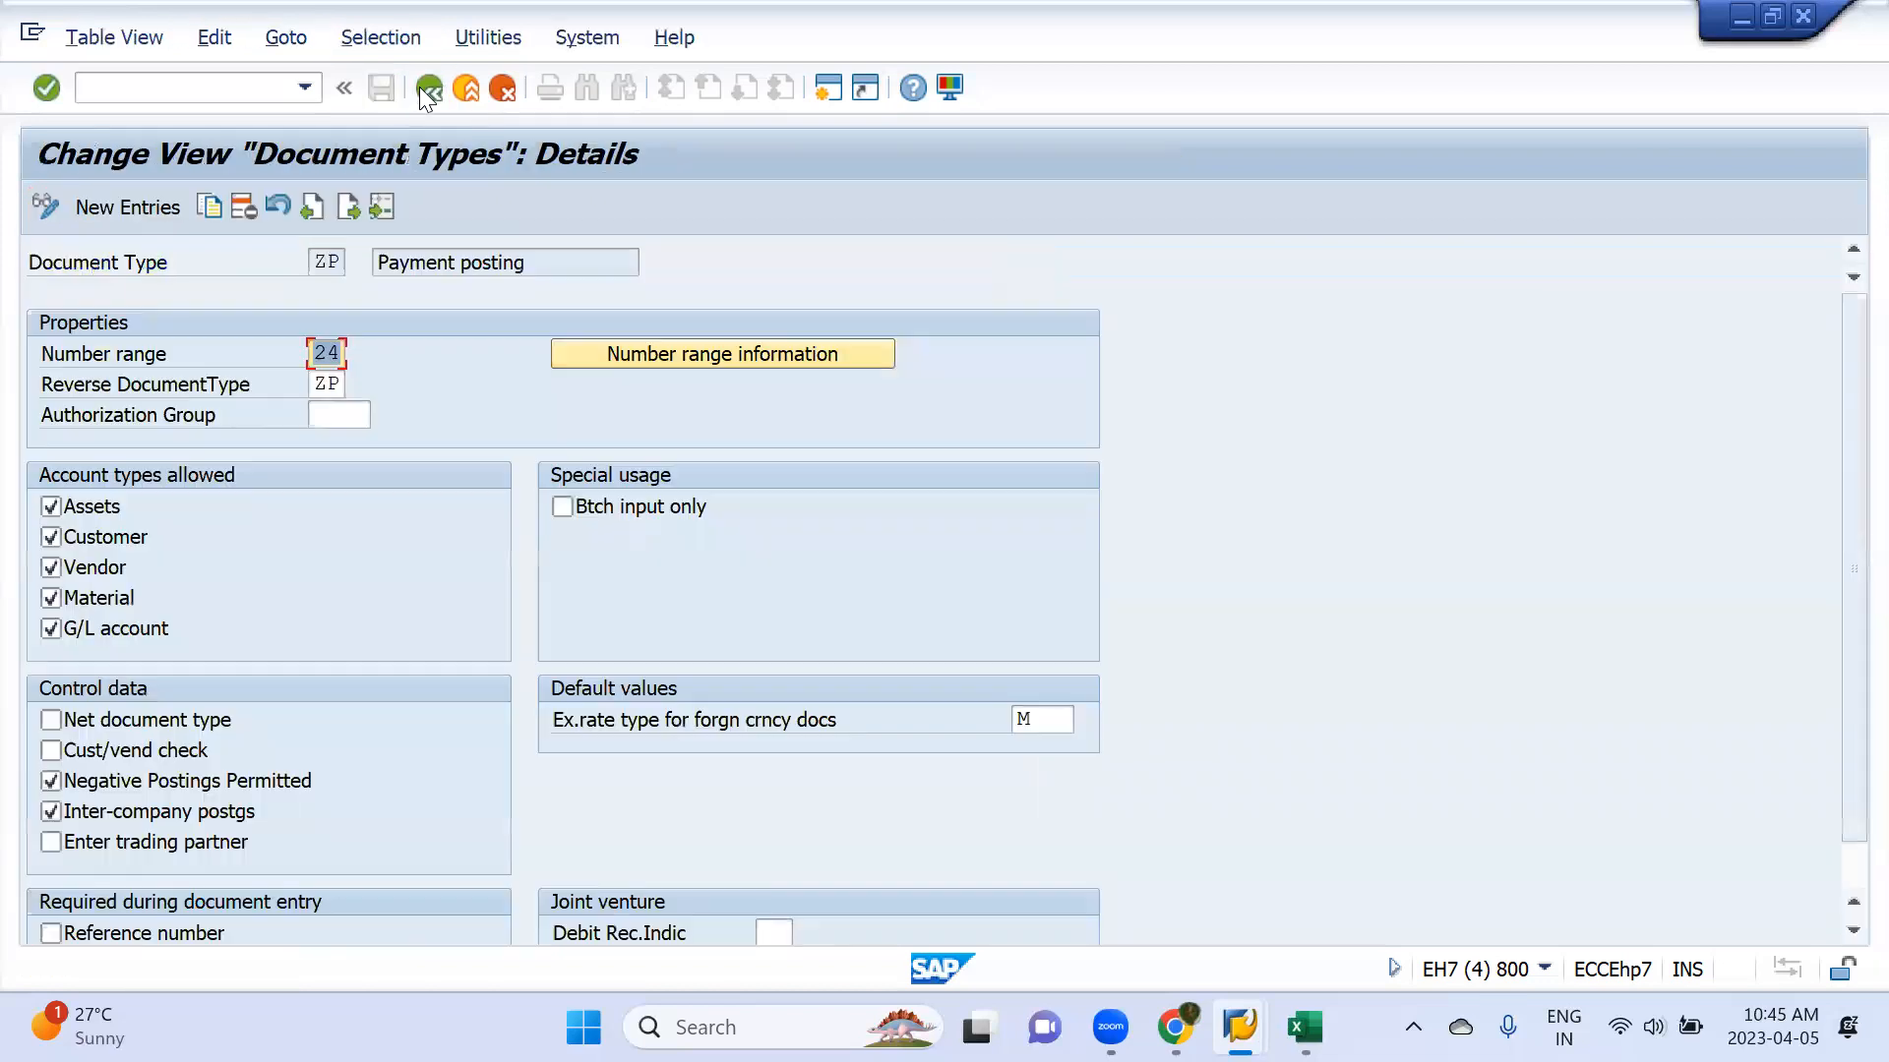
left_click(427, 91)
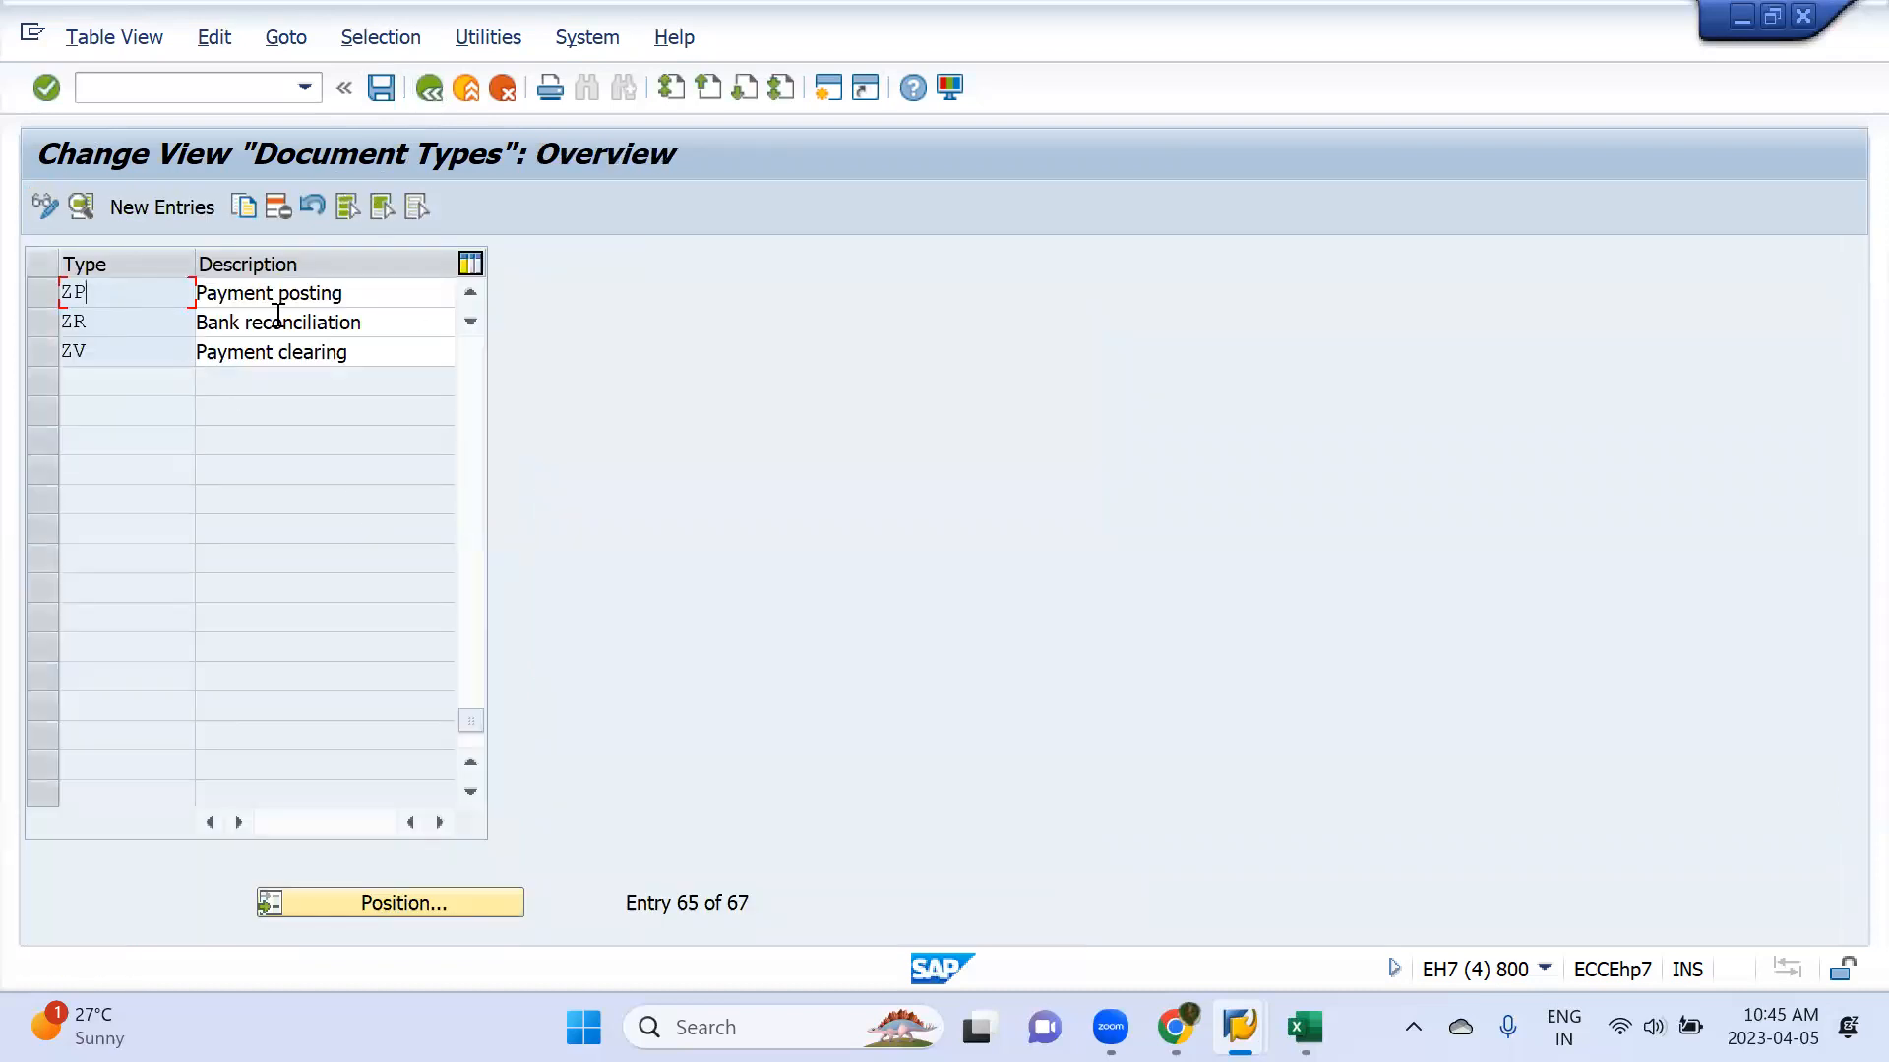
double_click(269, 353)
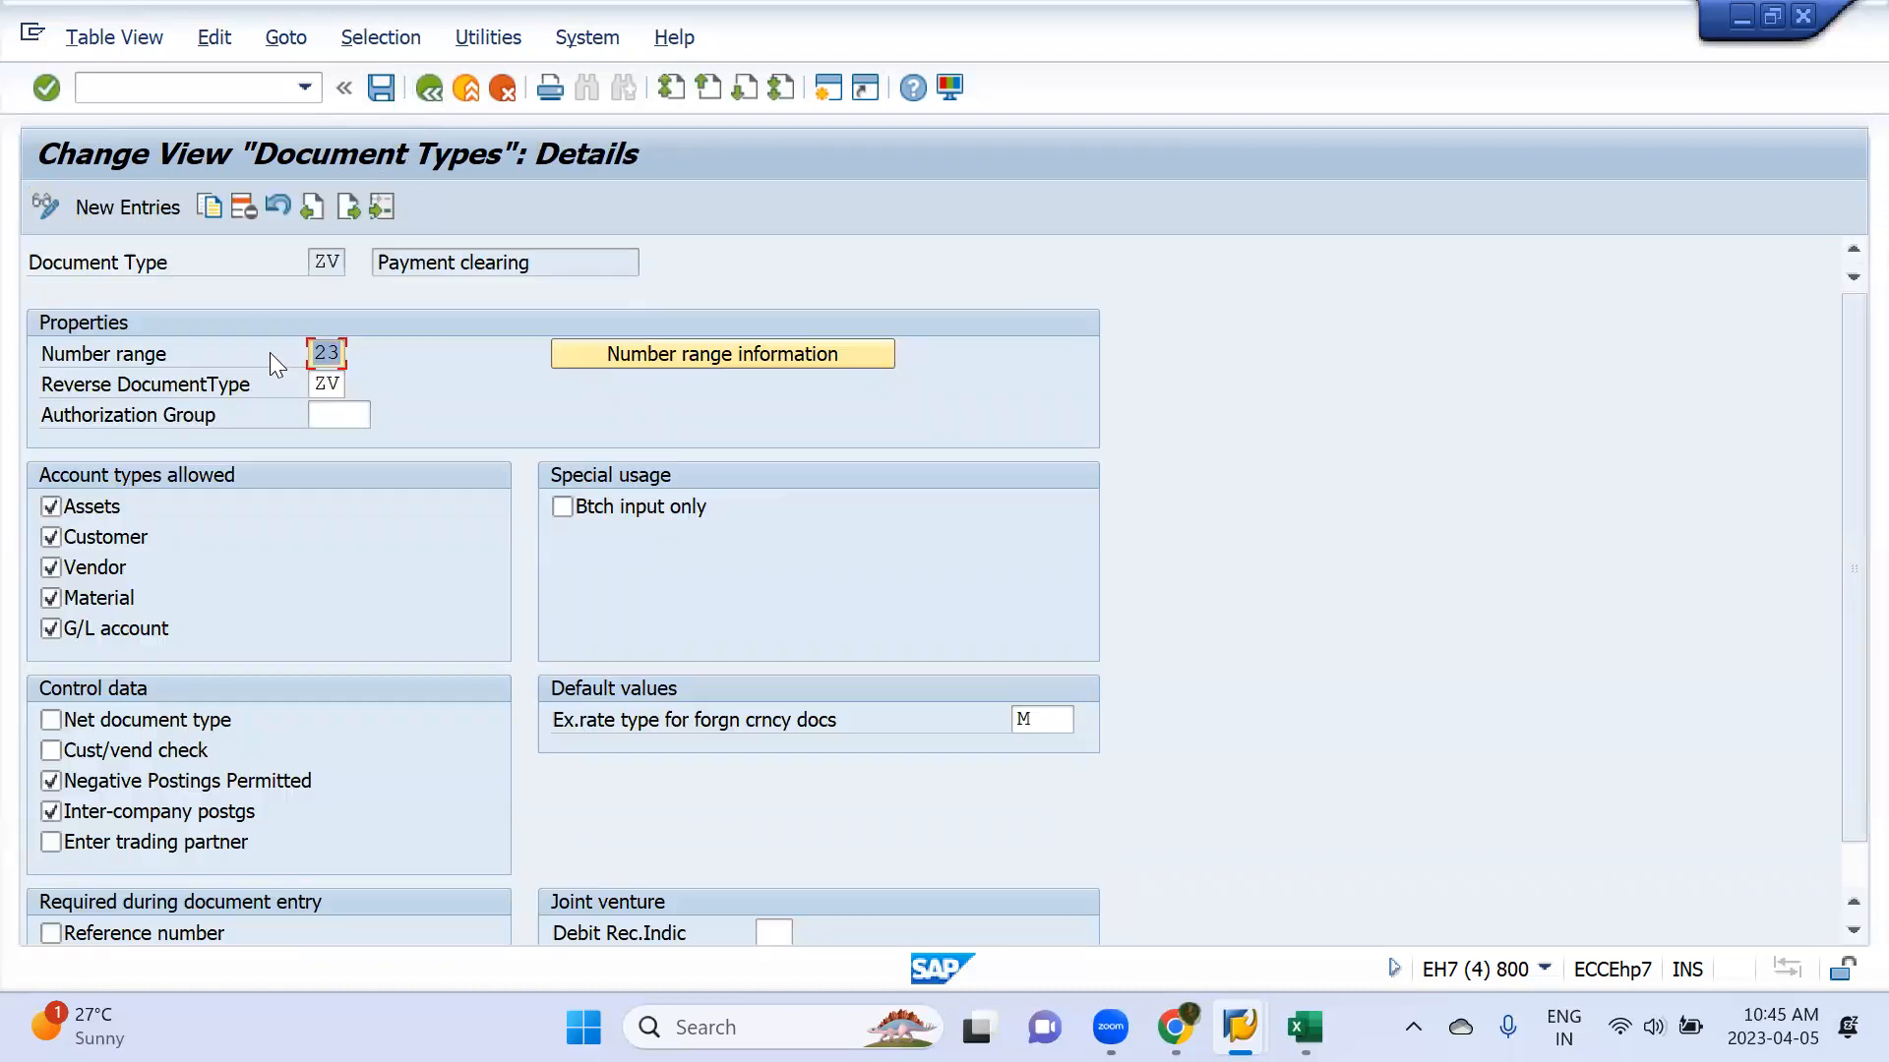
From document type ZV, open company code MML1's accounting document number range intervals for editing
left_click(677, 354)
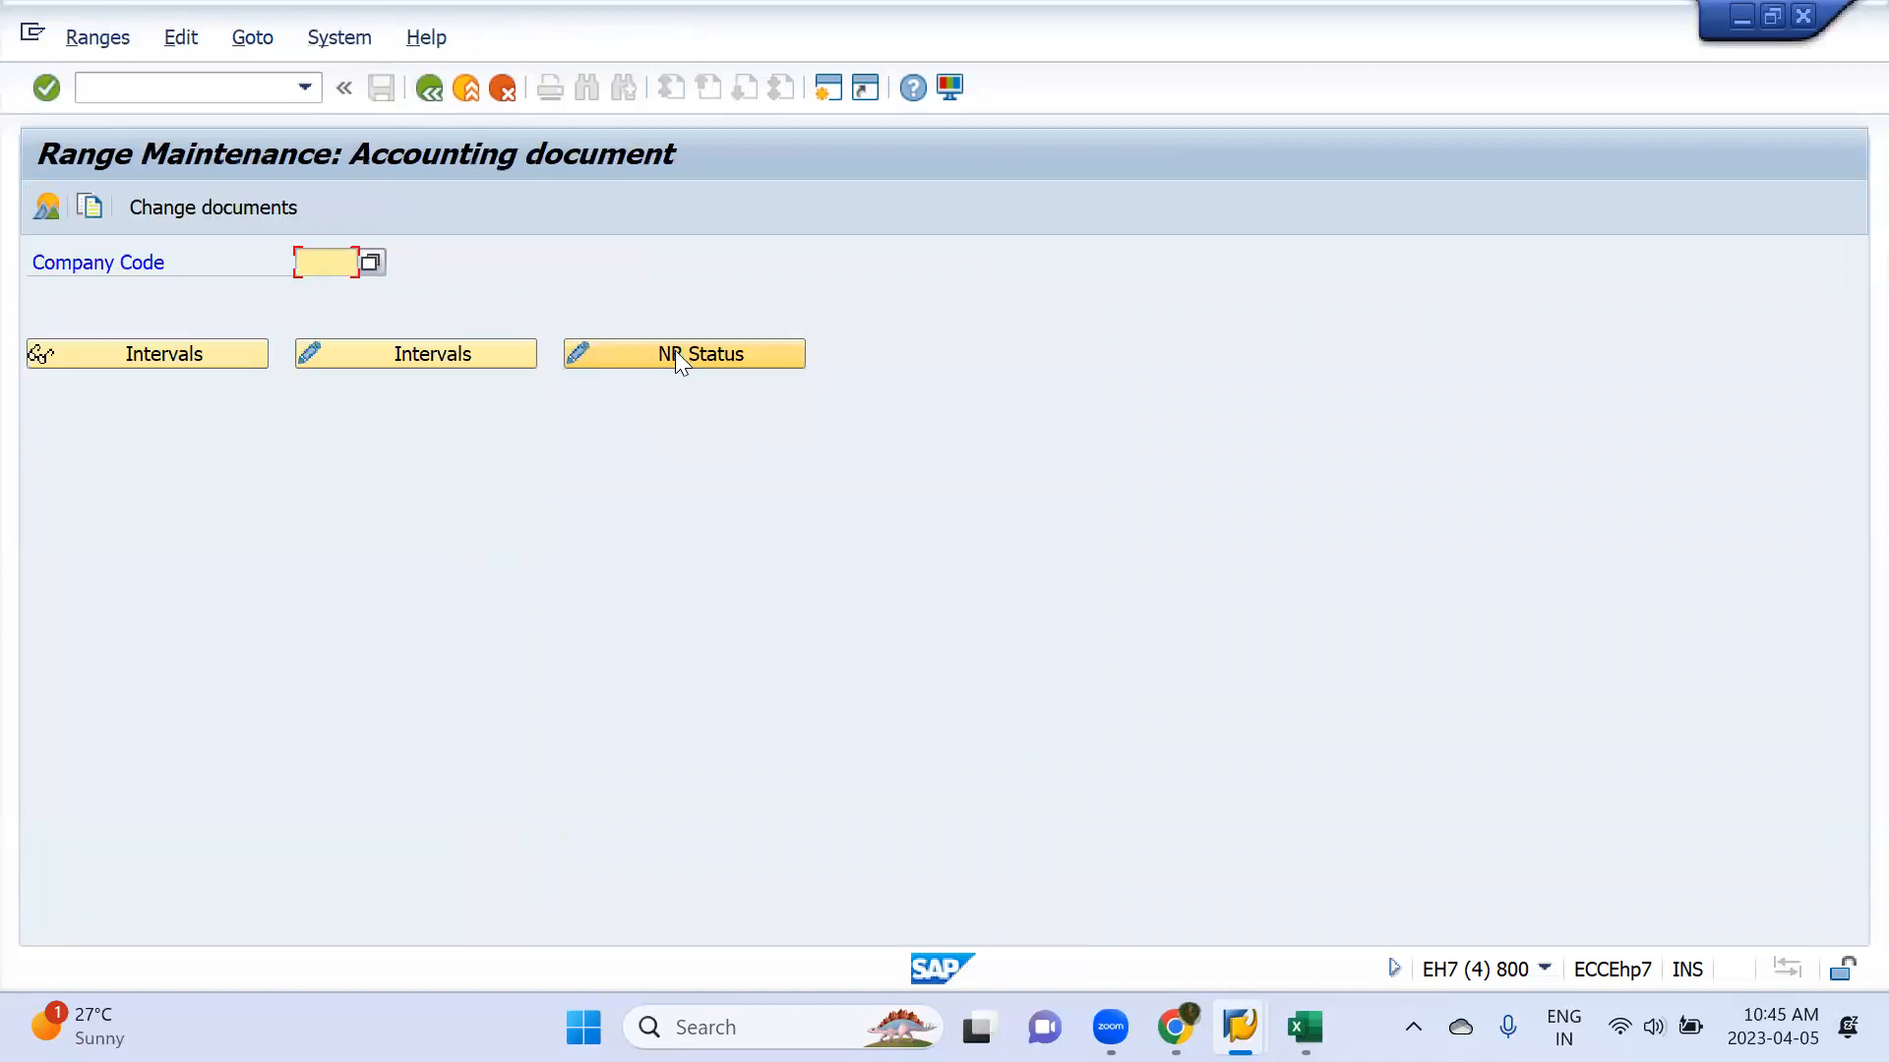
key("space")
key("Down")
key("Return")
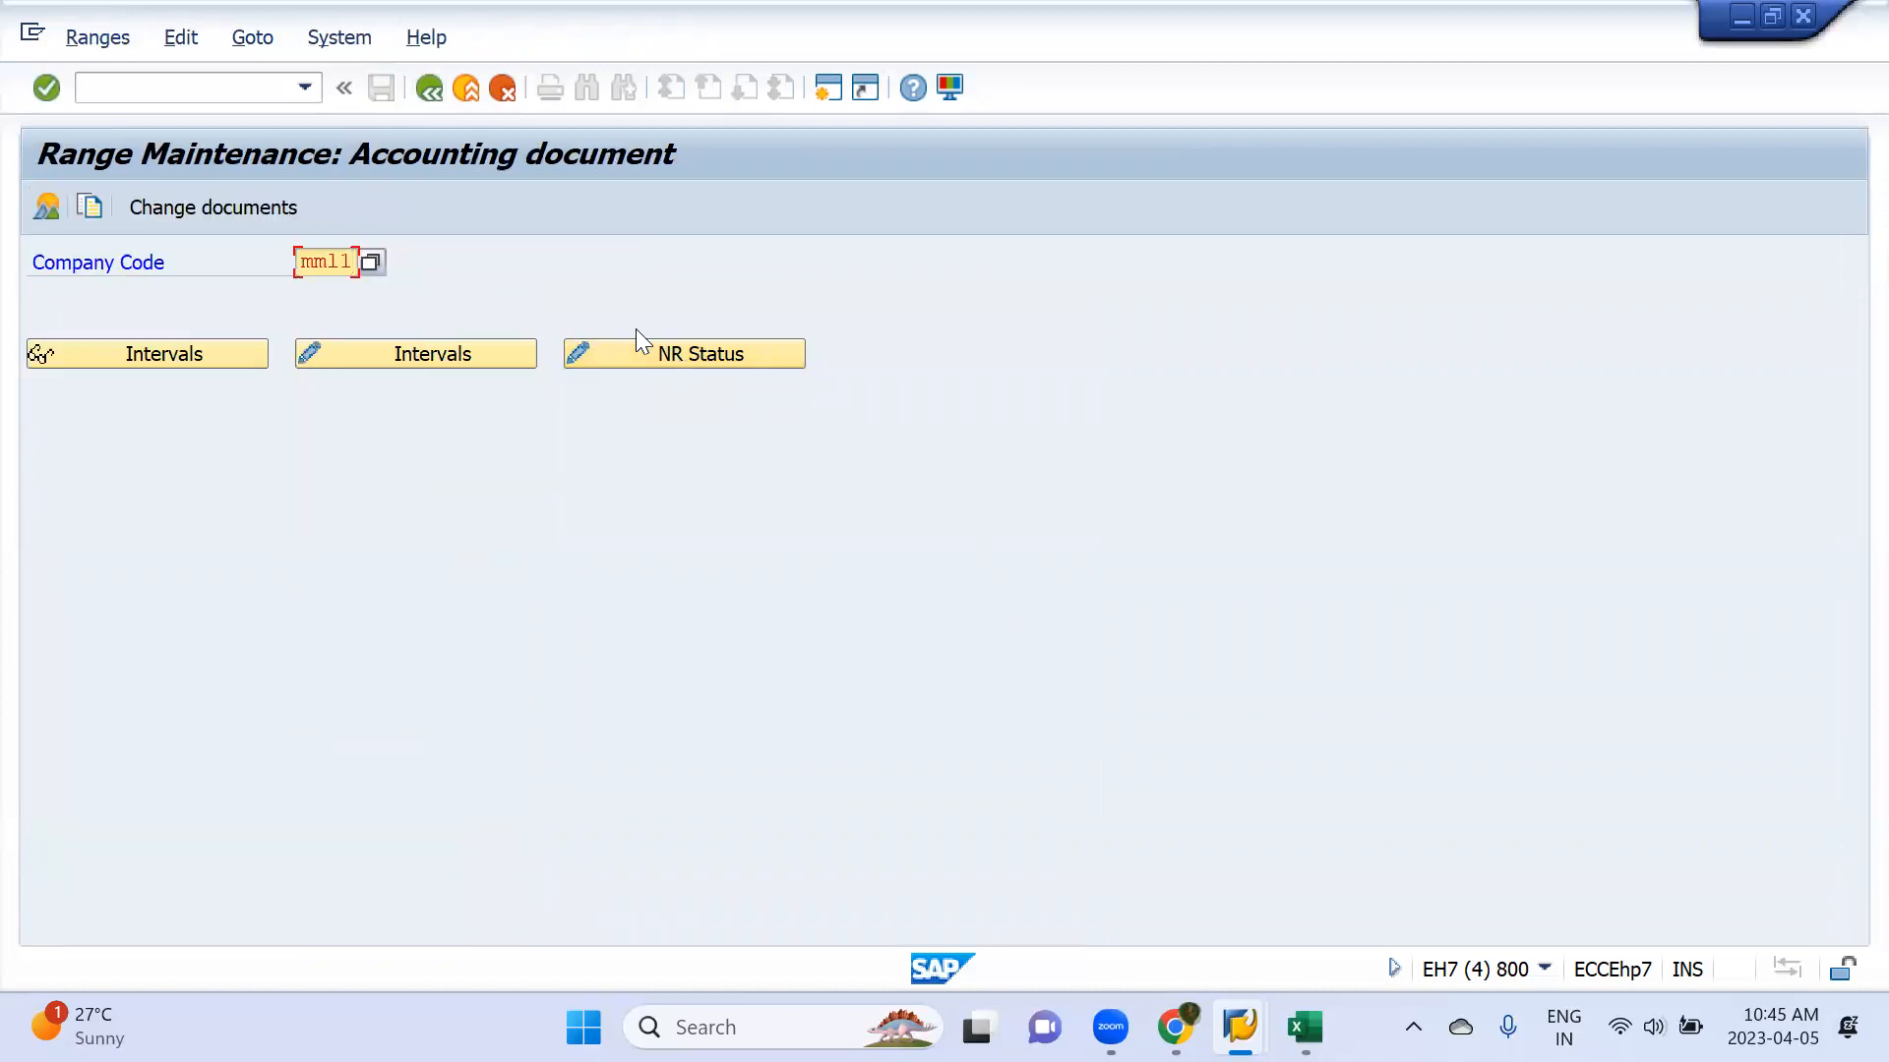
left_click(436, 346)
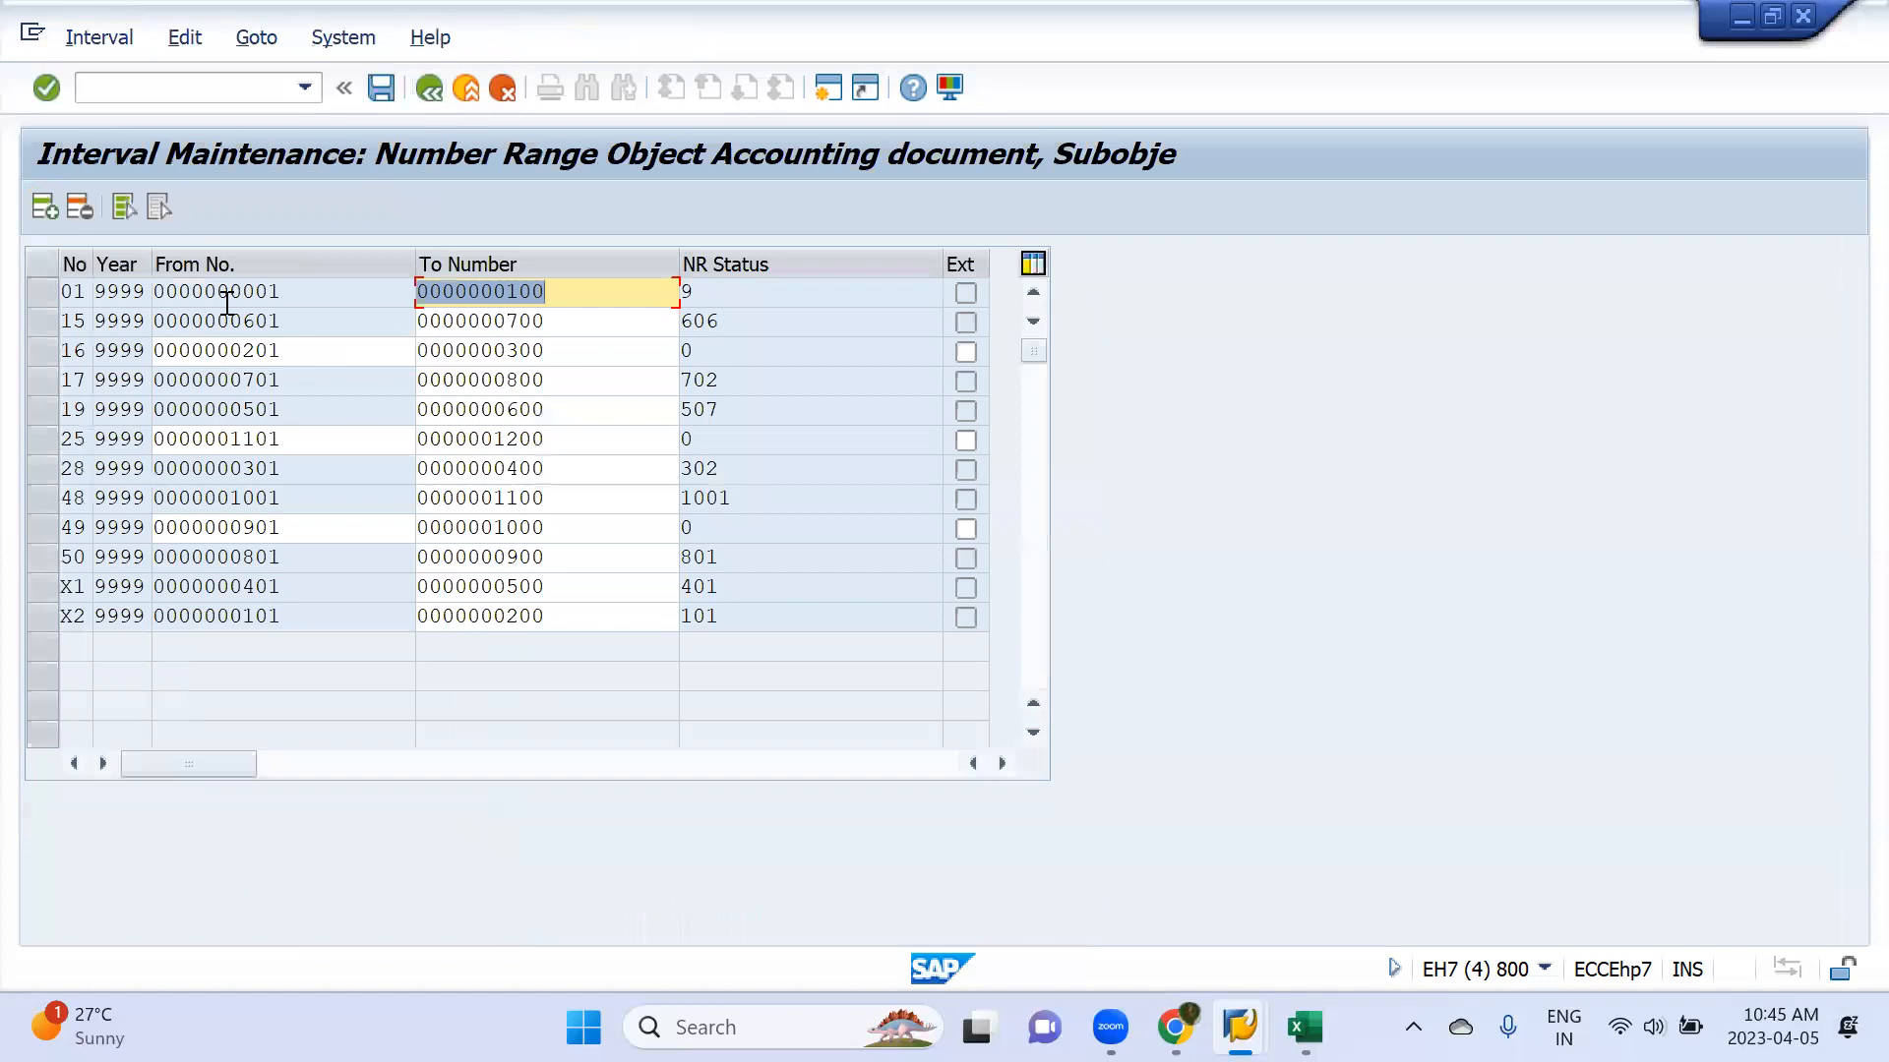
Insert number range interval 23 for year 9999, from 1201 to 1300, and save it
left_click(49, 206)
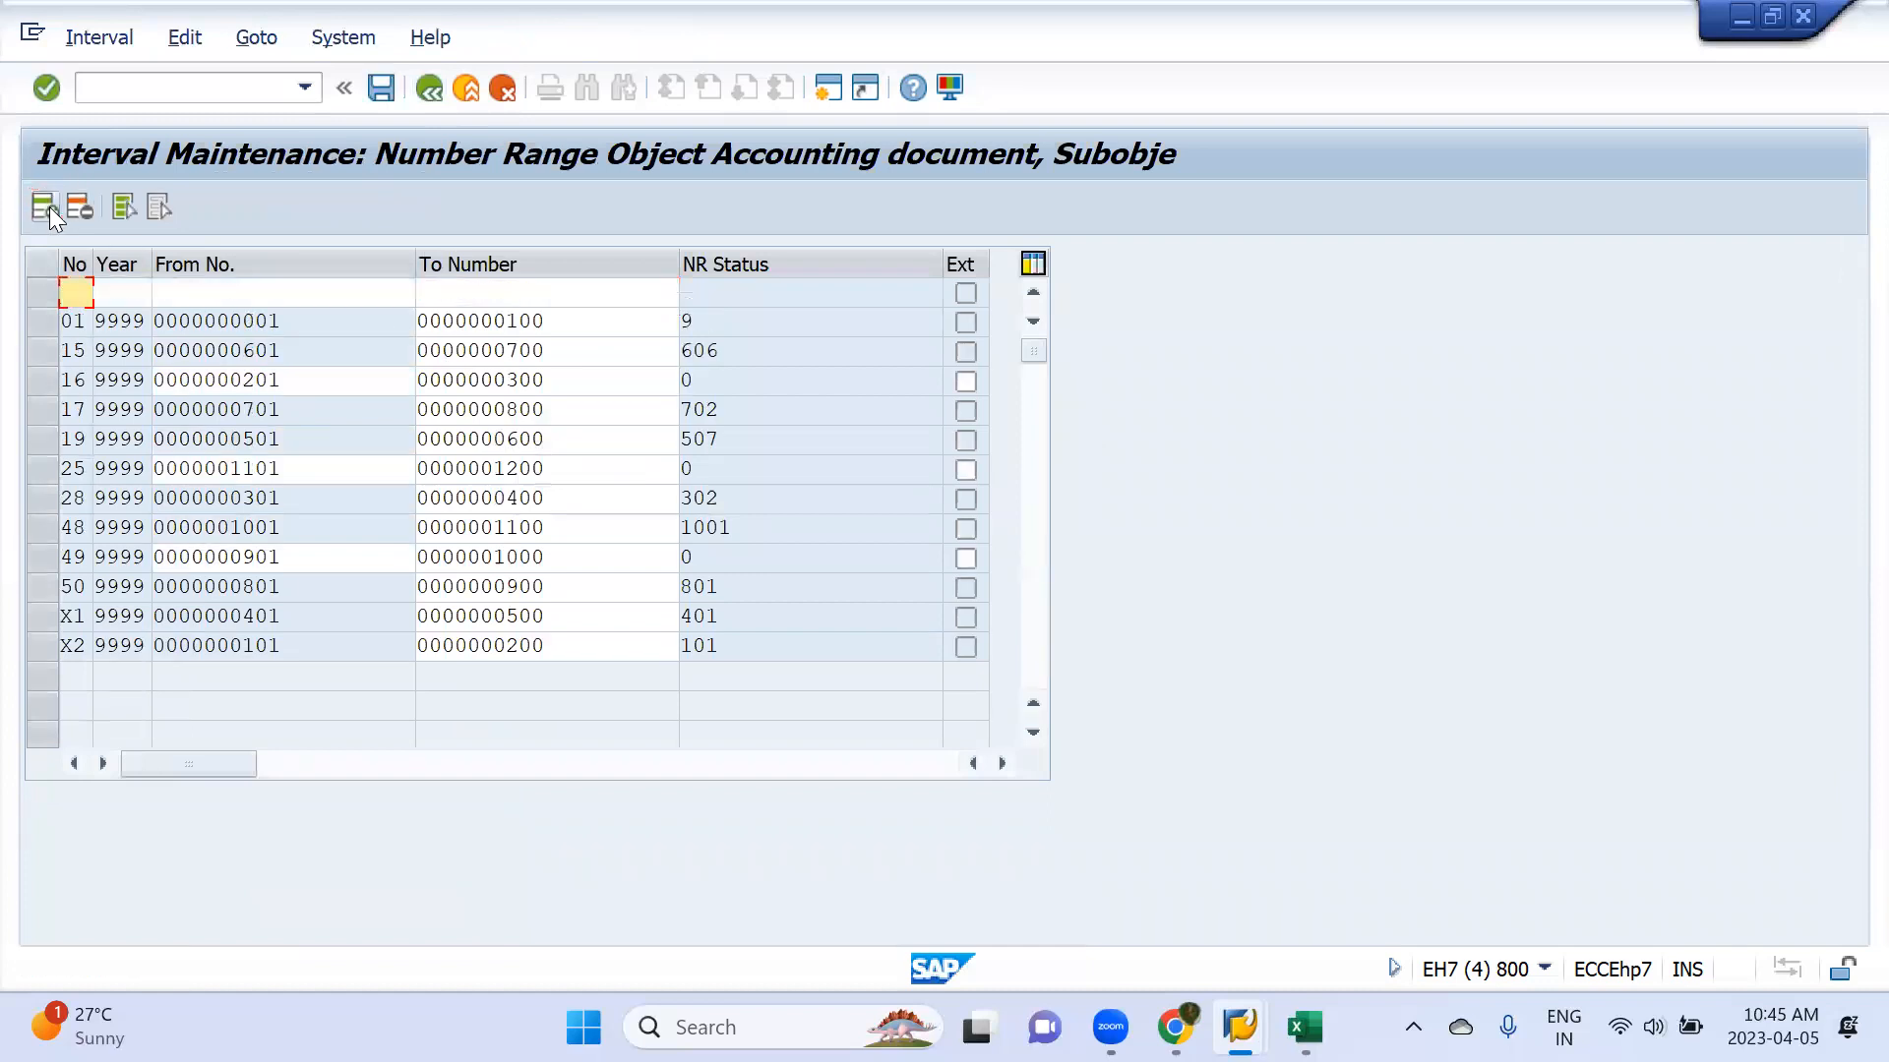
type("9999")
key("Tab")
type("1201")
key("Tab")
type("1300")
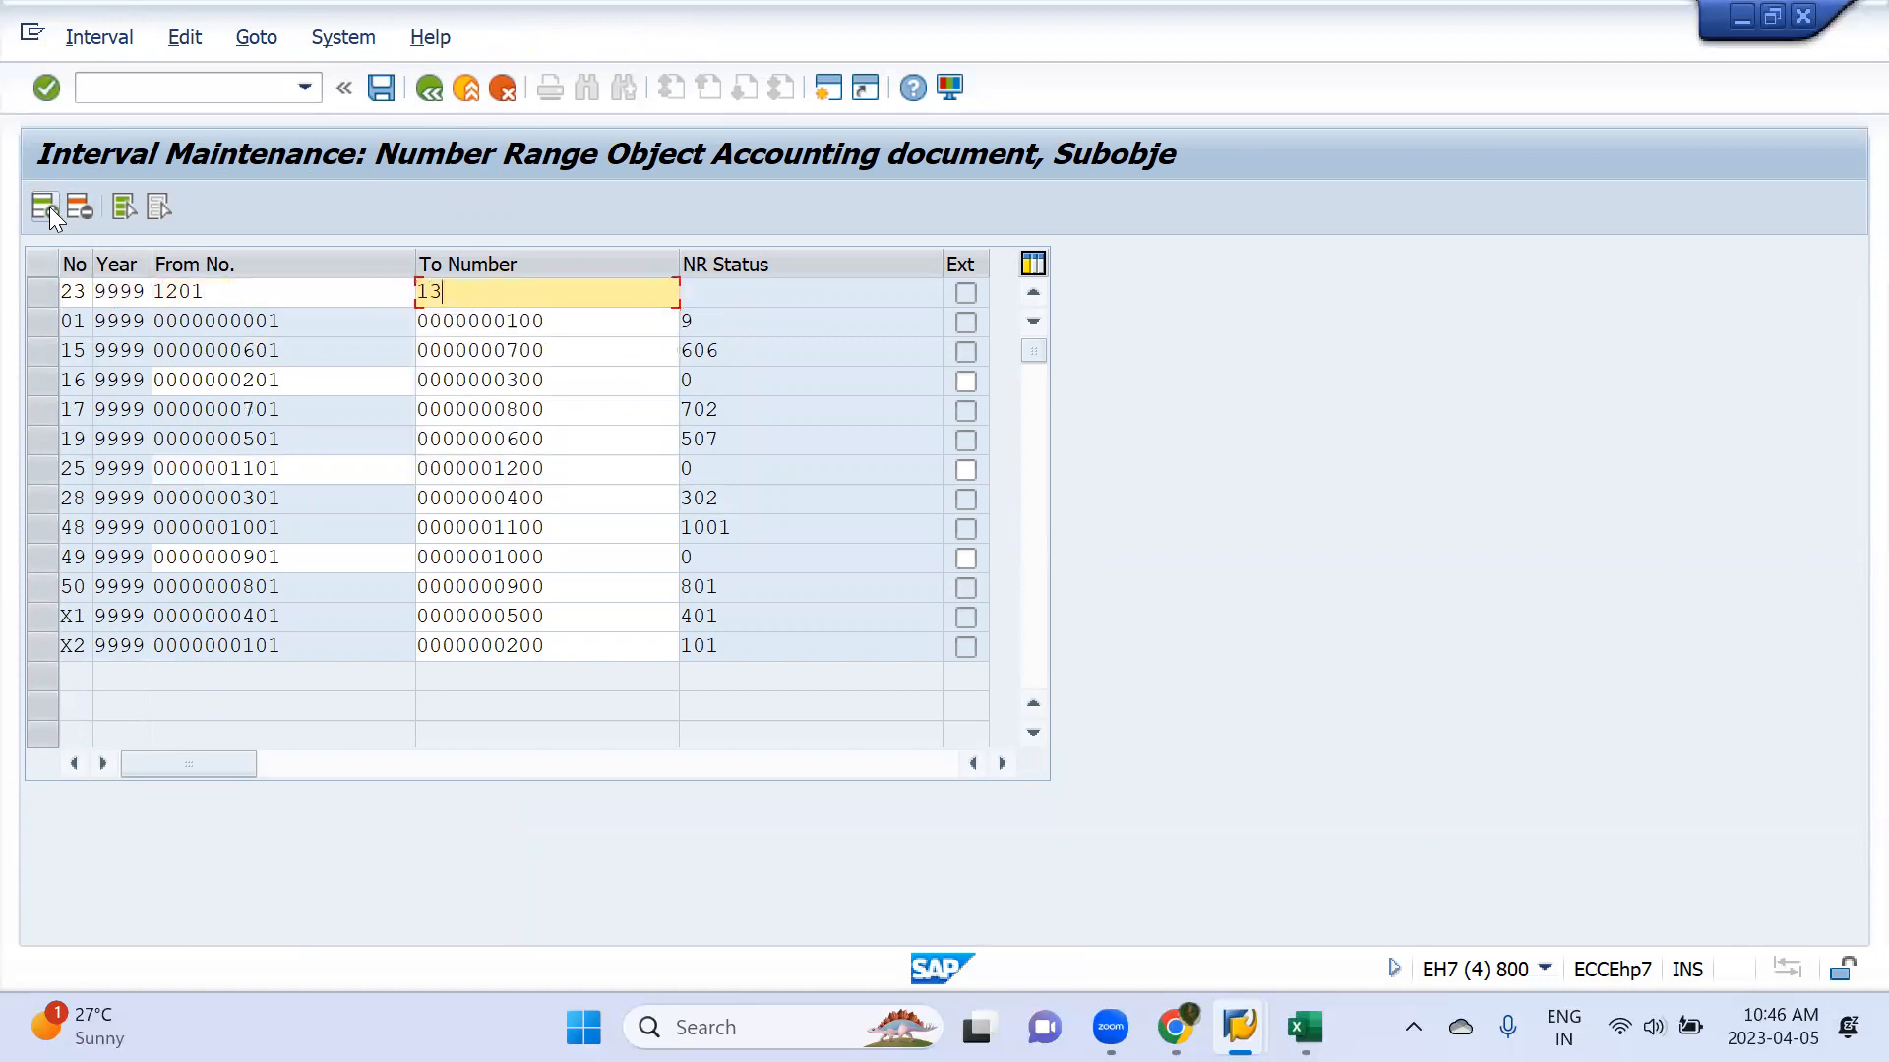
key("Return")
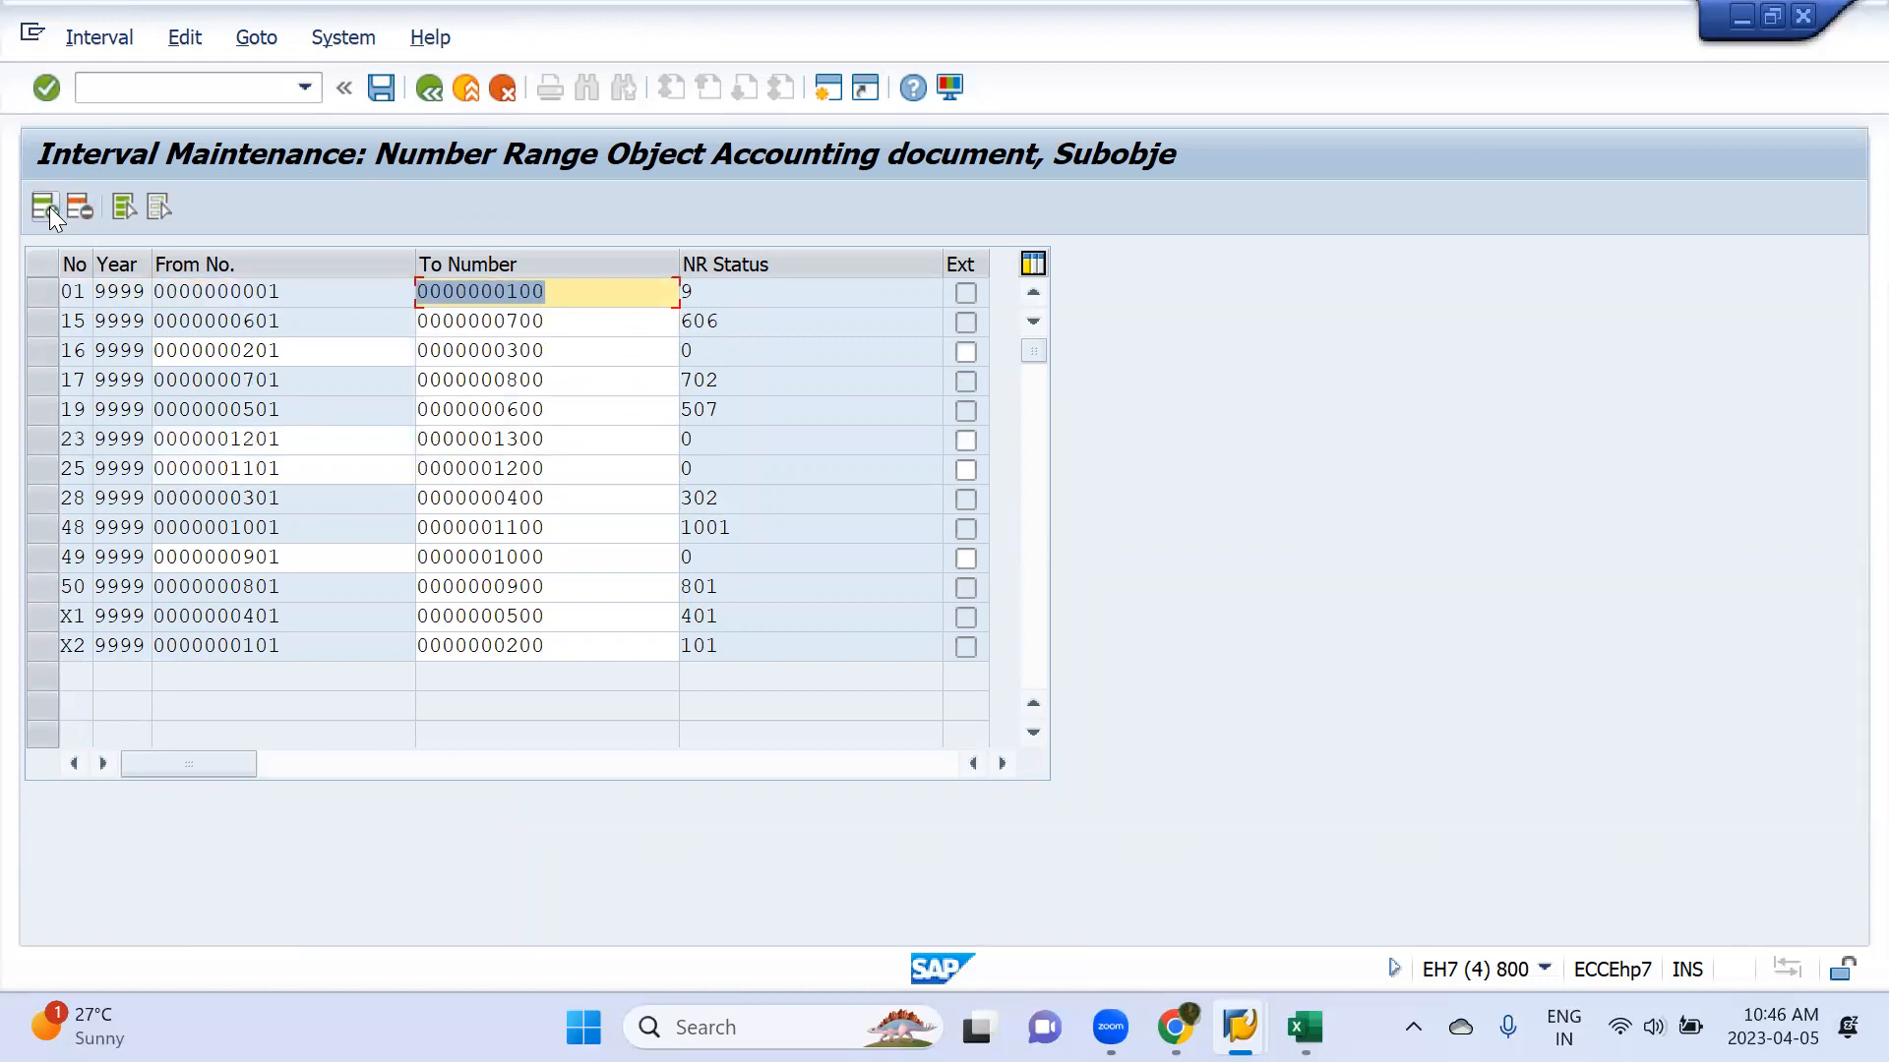
left_click(396, 90)
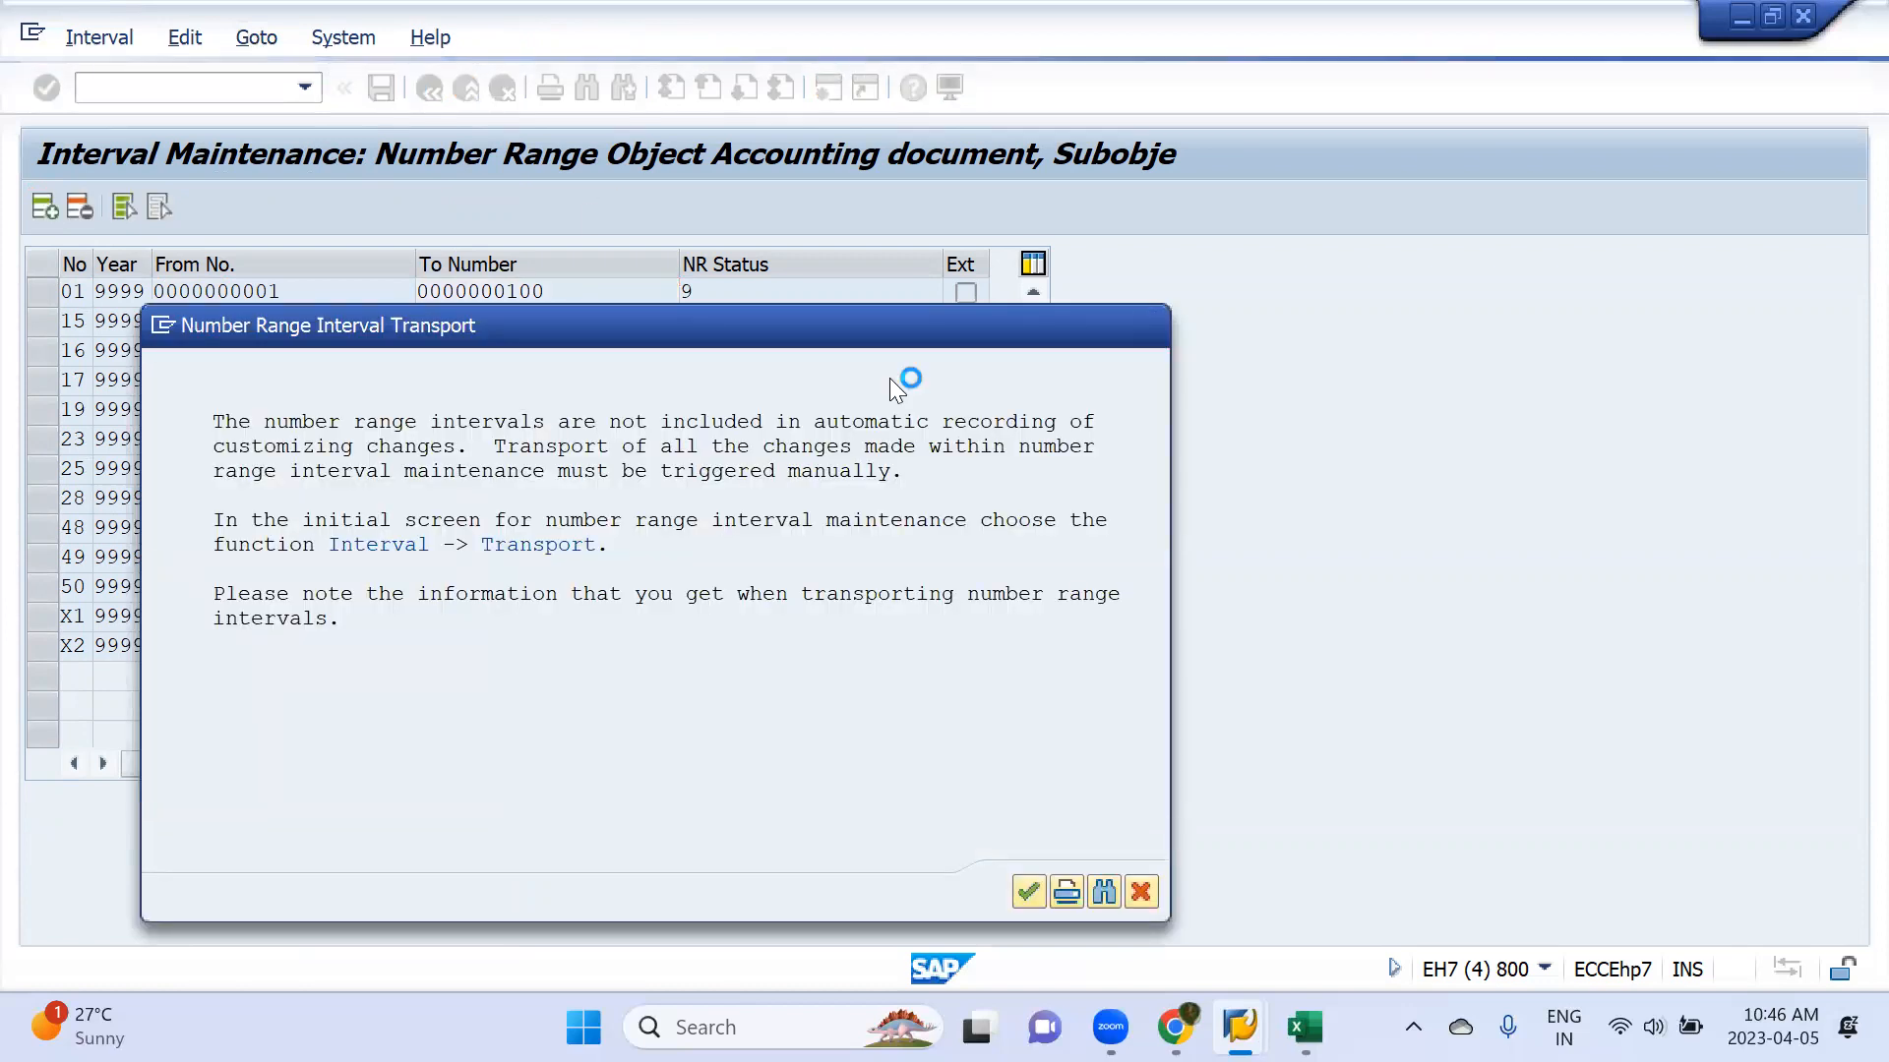
In the Automatic Payment Transactions session, delete the cancelled payment run's output and try scheduling the run again with immediate start
key("alt+Tab")
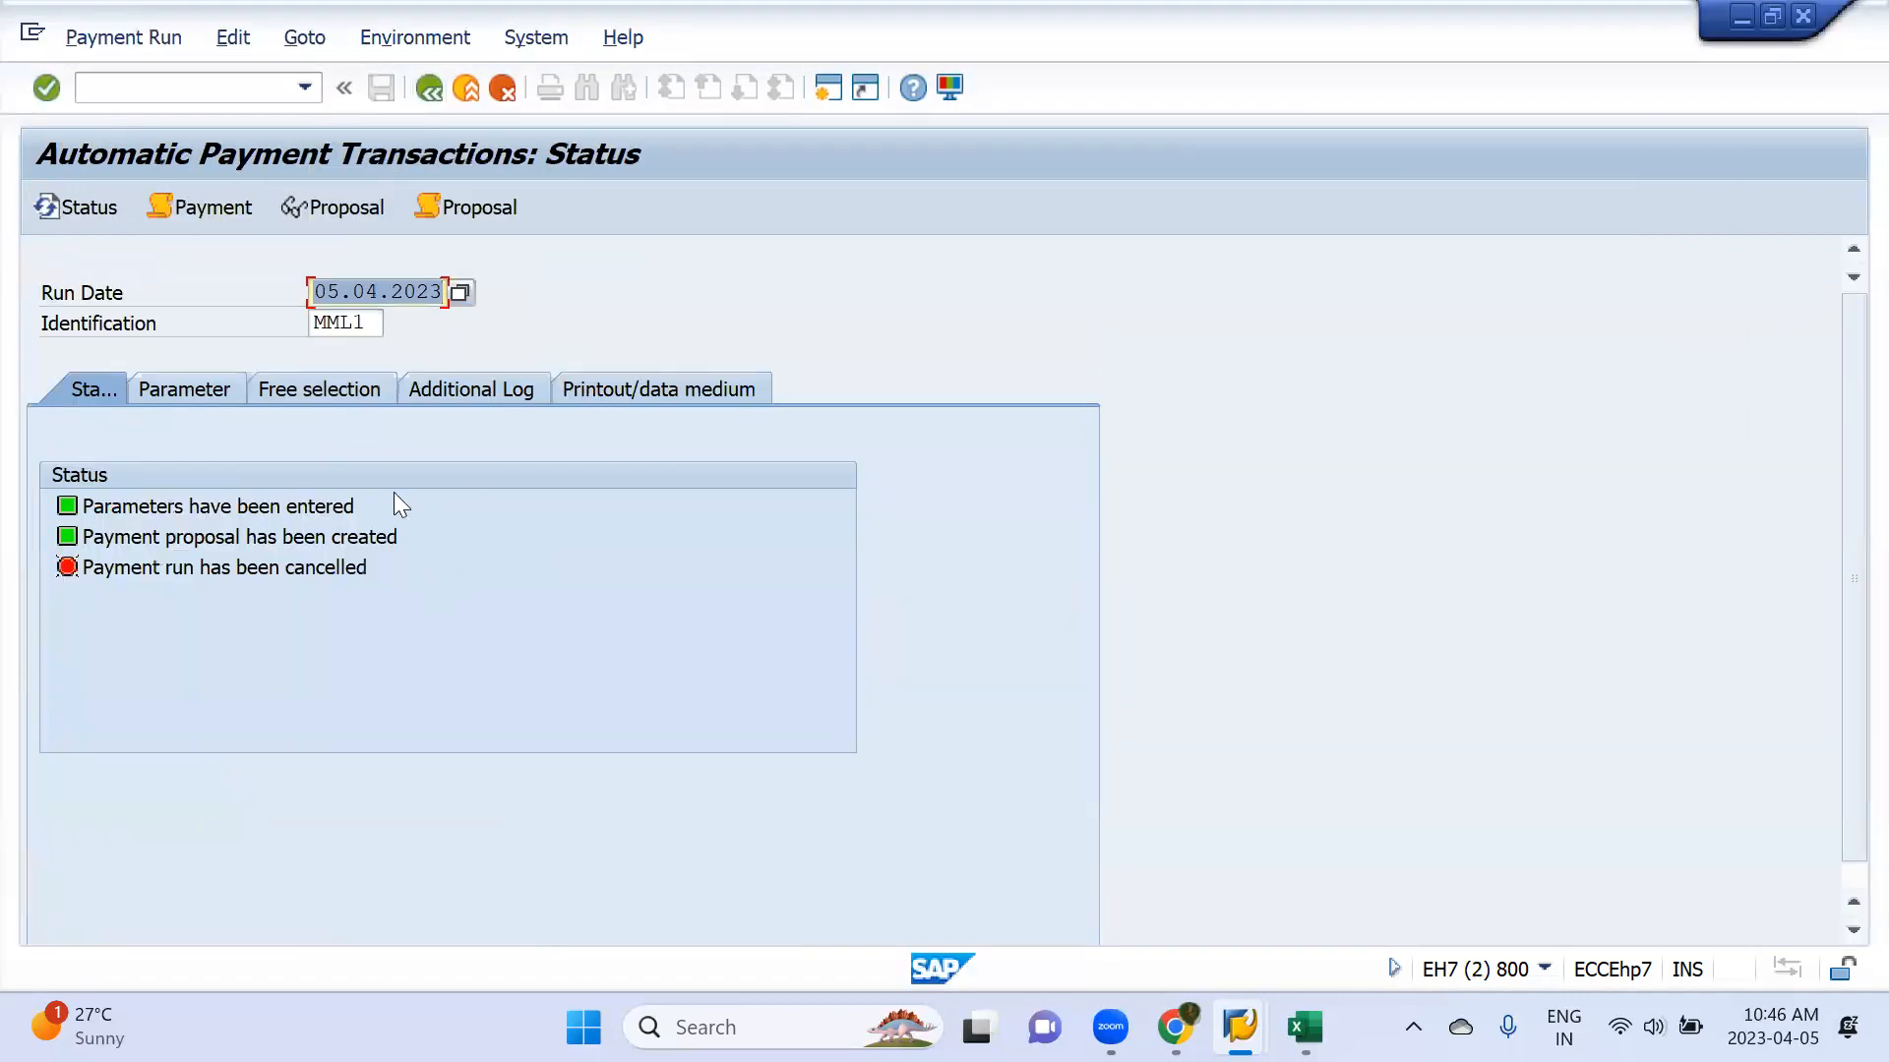
left_click(233, 39)
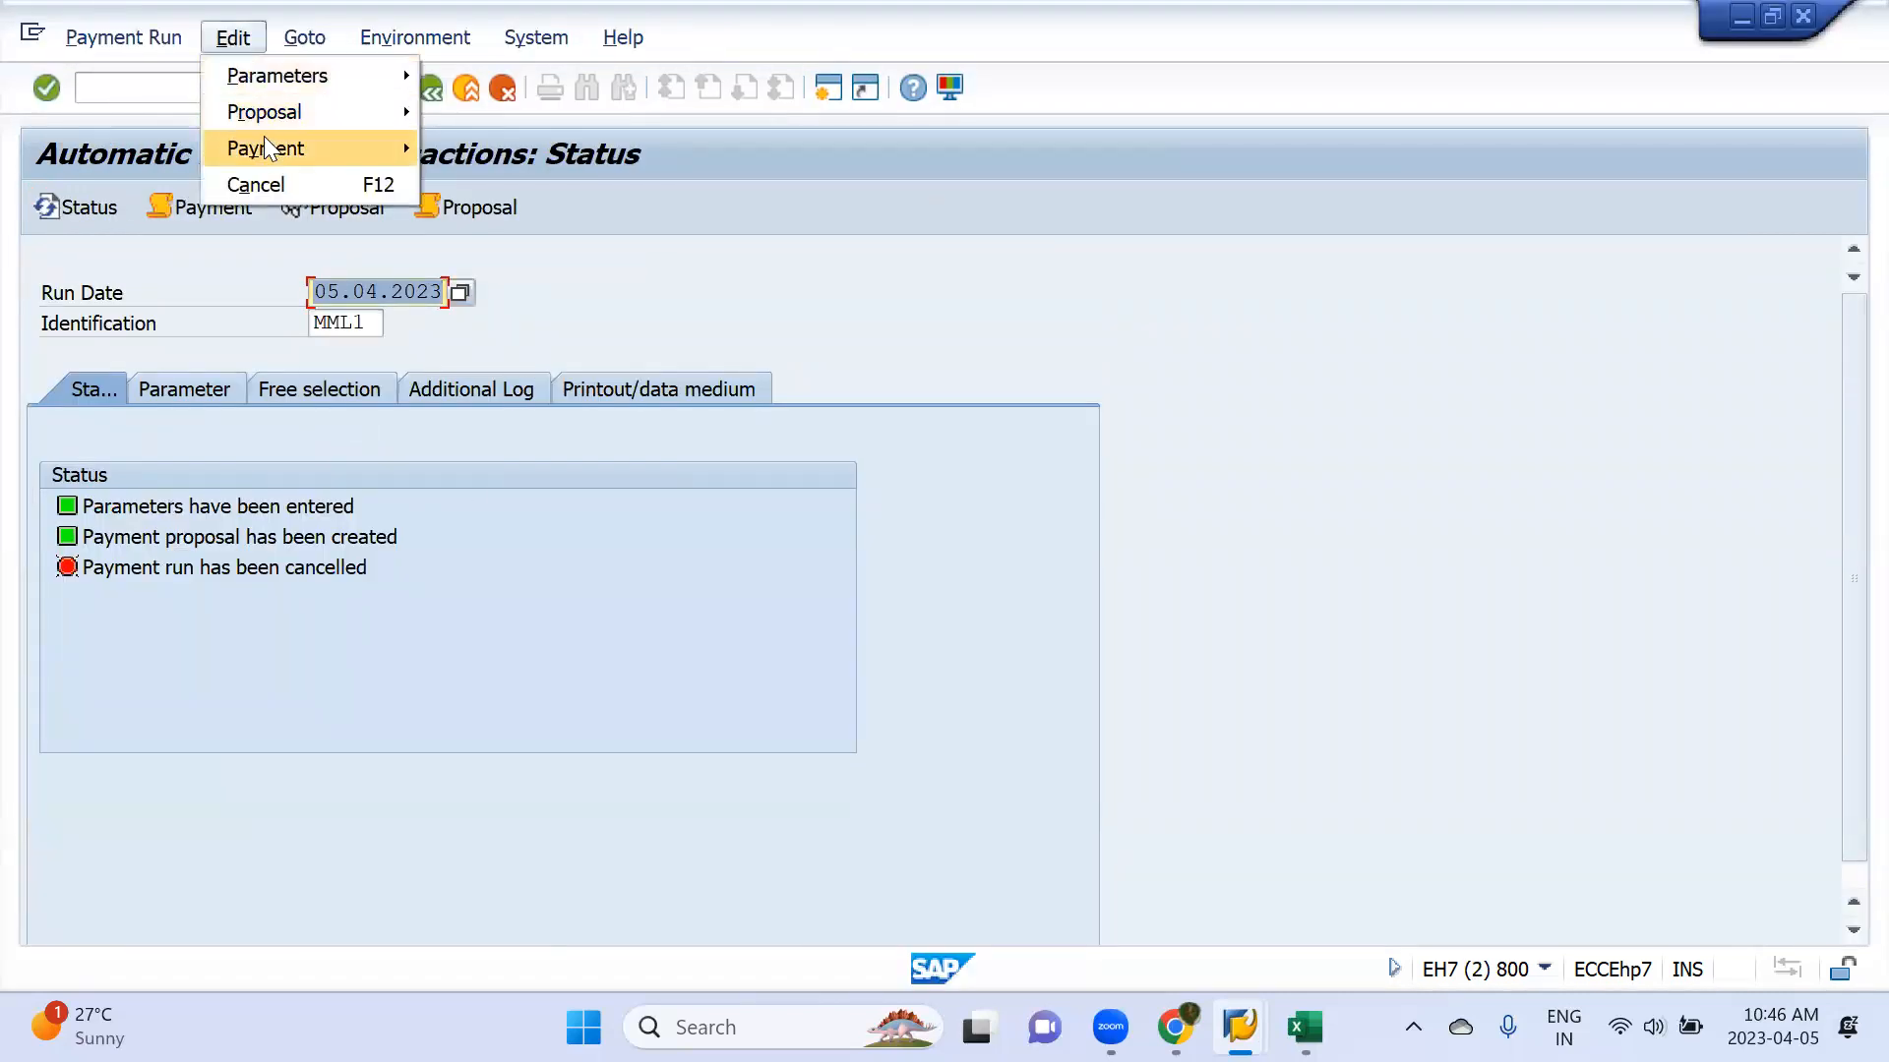
mouse_move(268, 150)
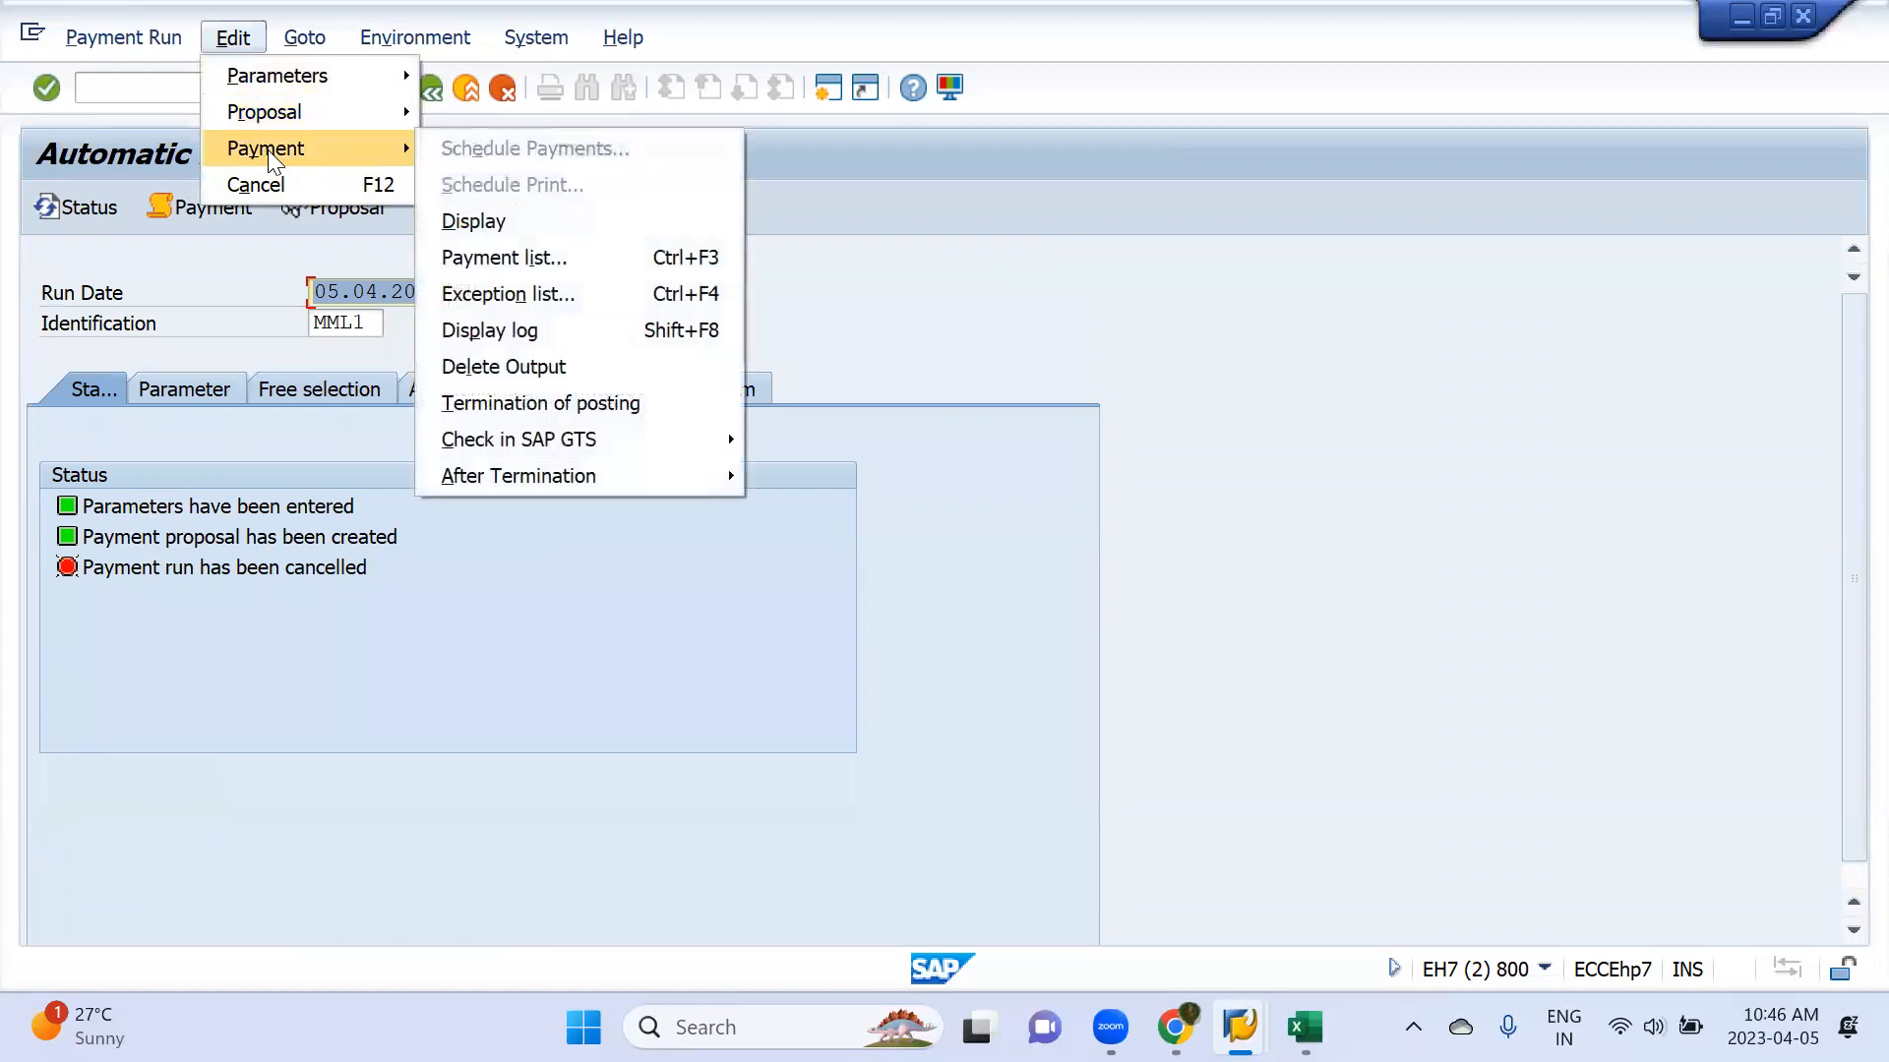
left_click(517, 366)
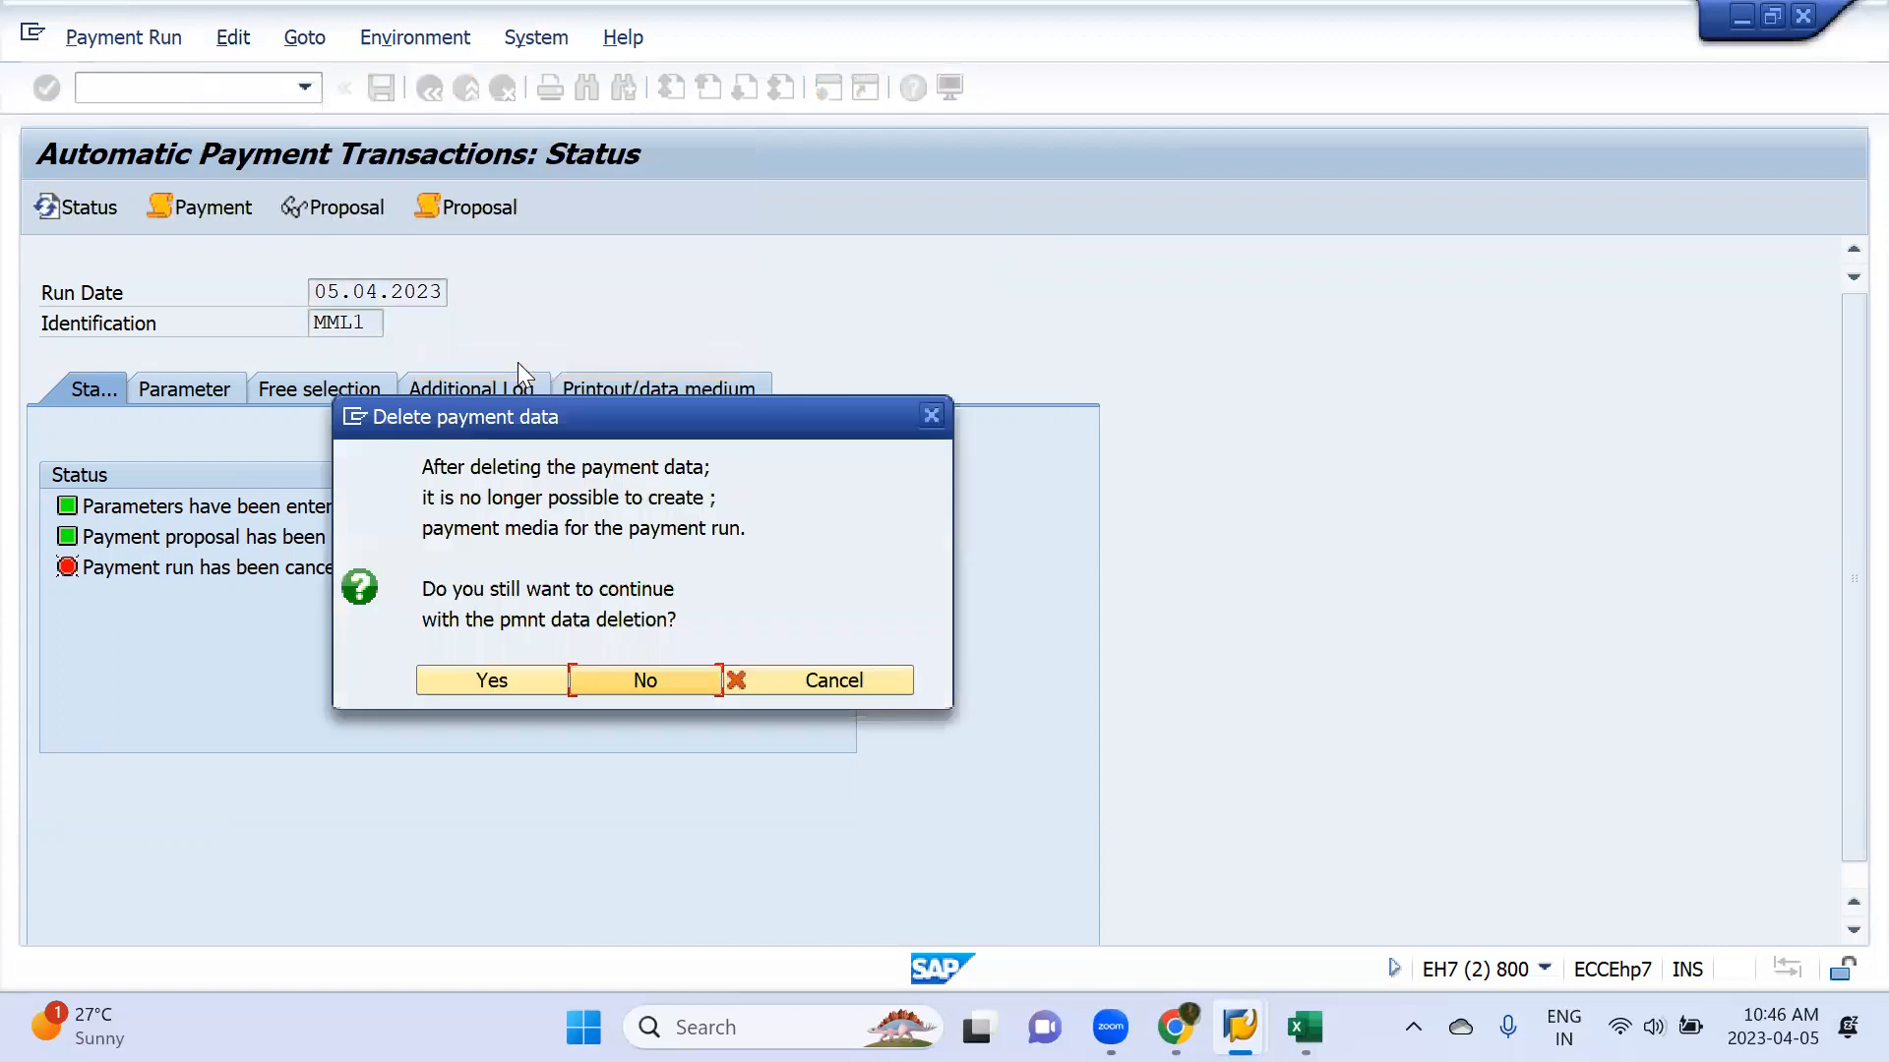
left_click(519, 679)
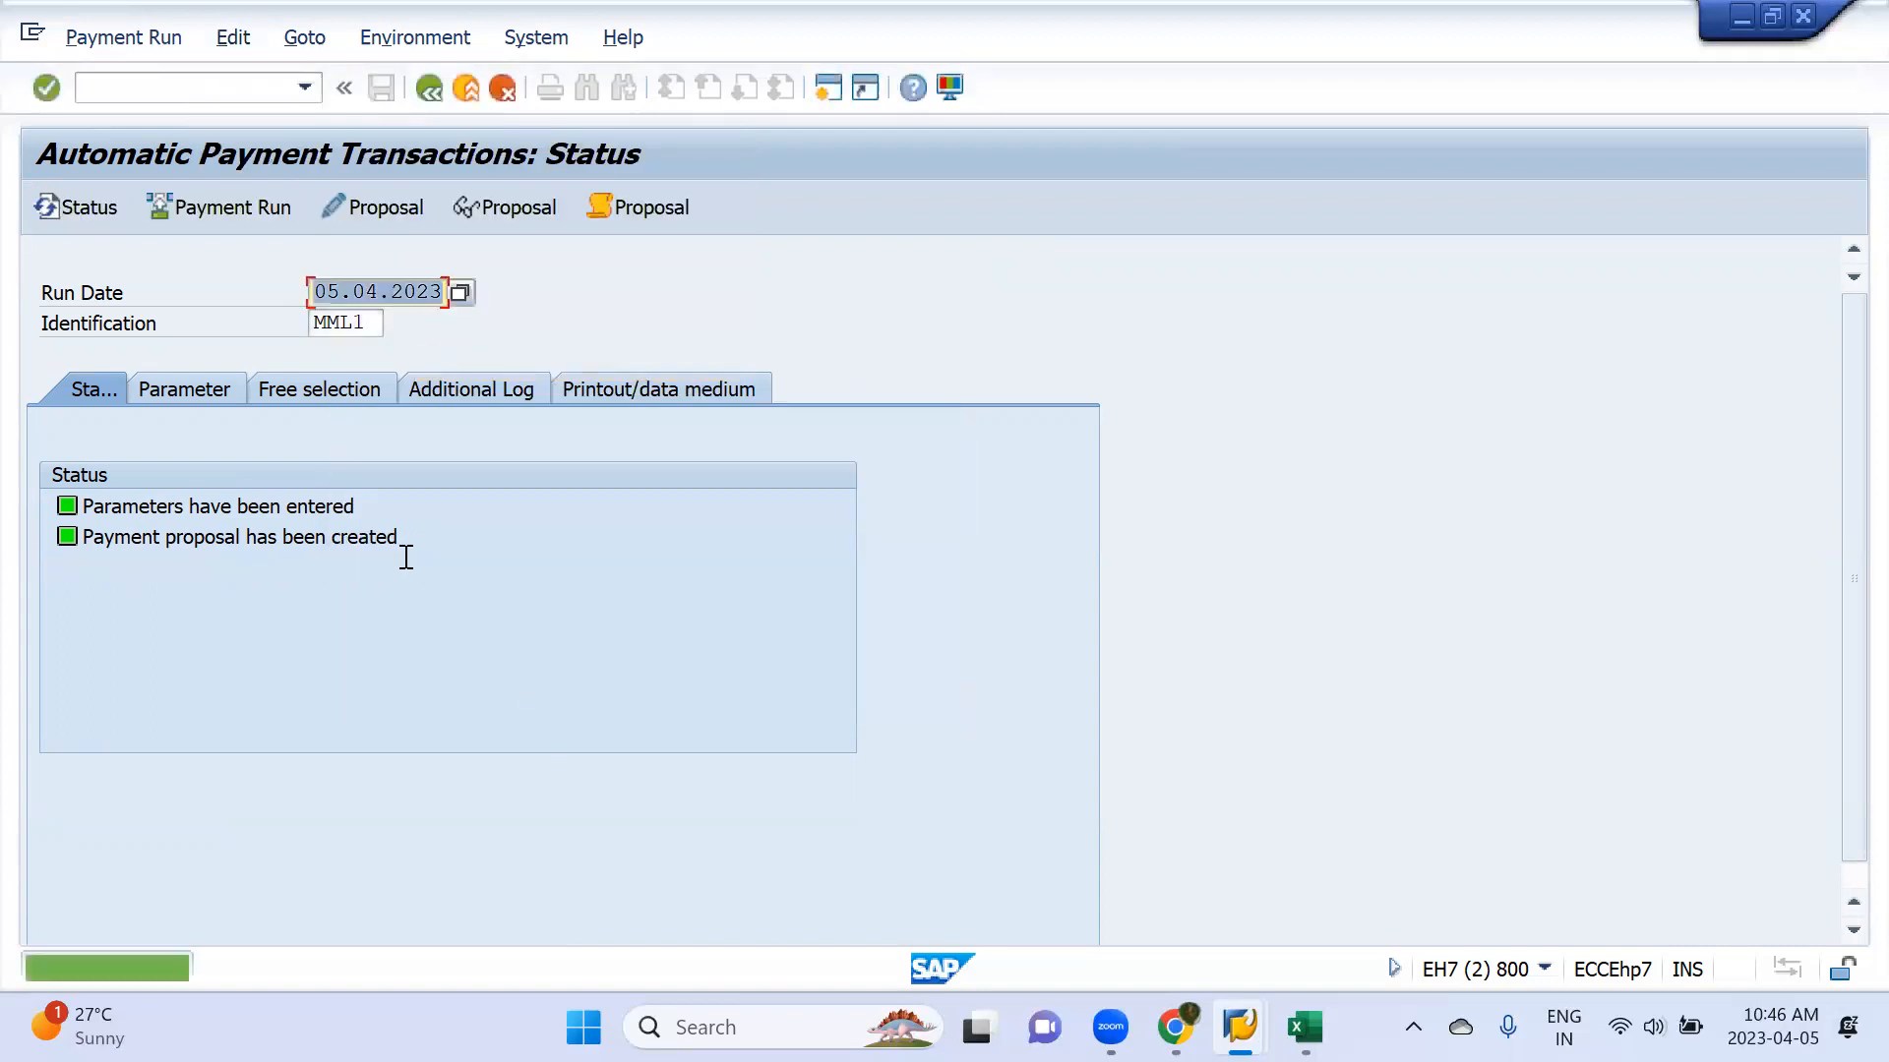
left_click(232, 210)
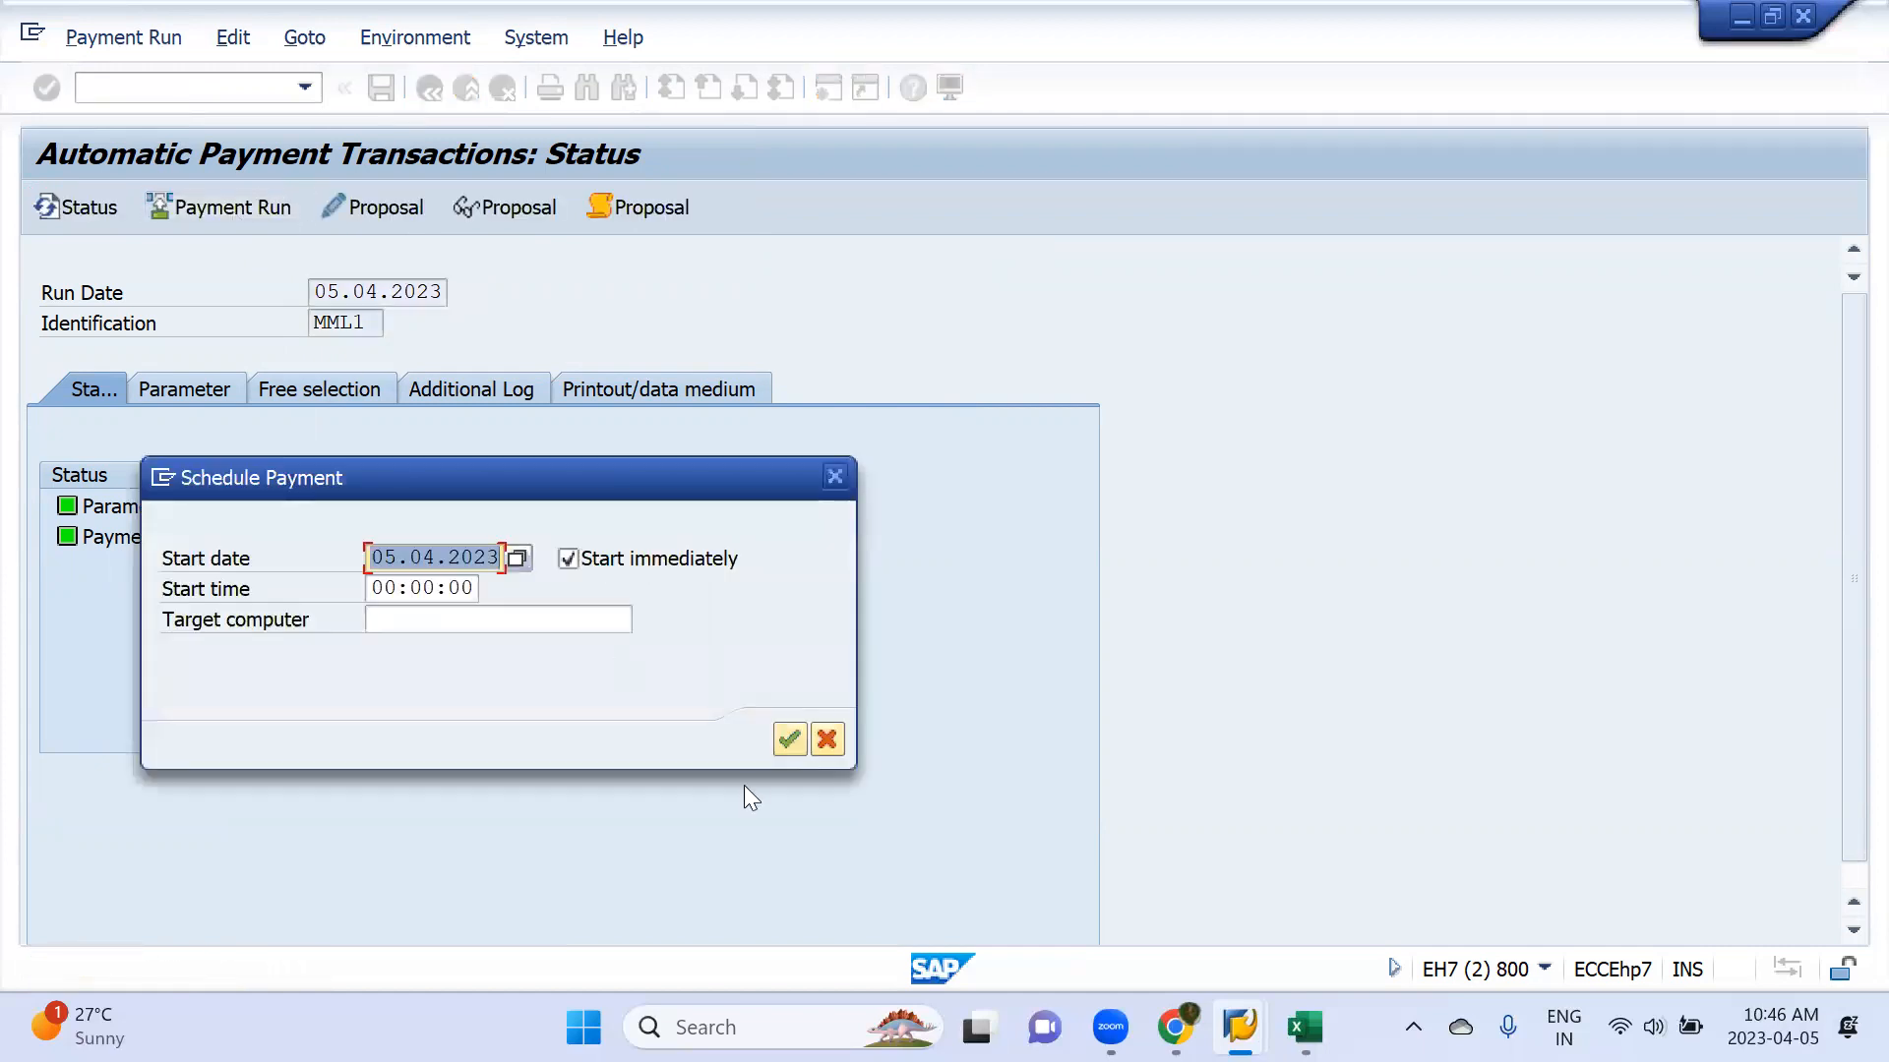
key("Return")
key("Return")
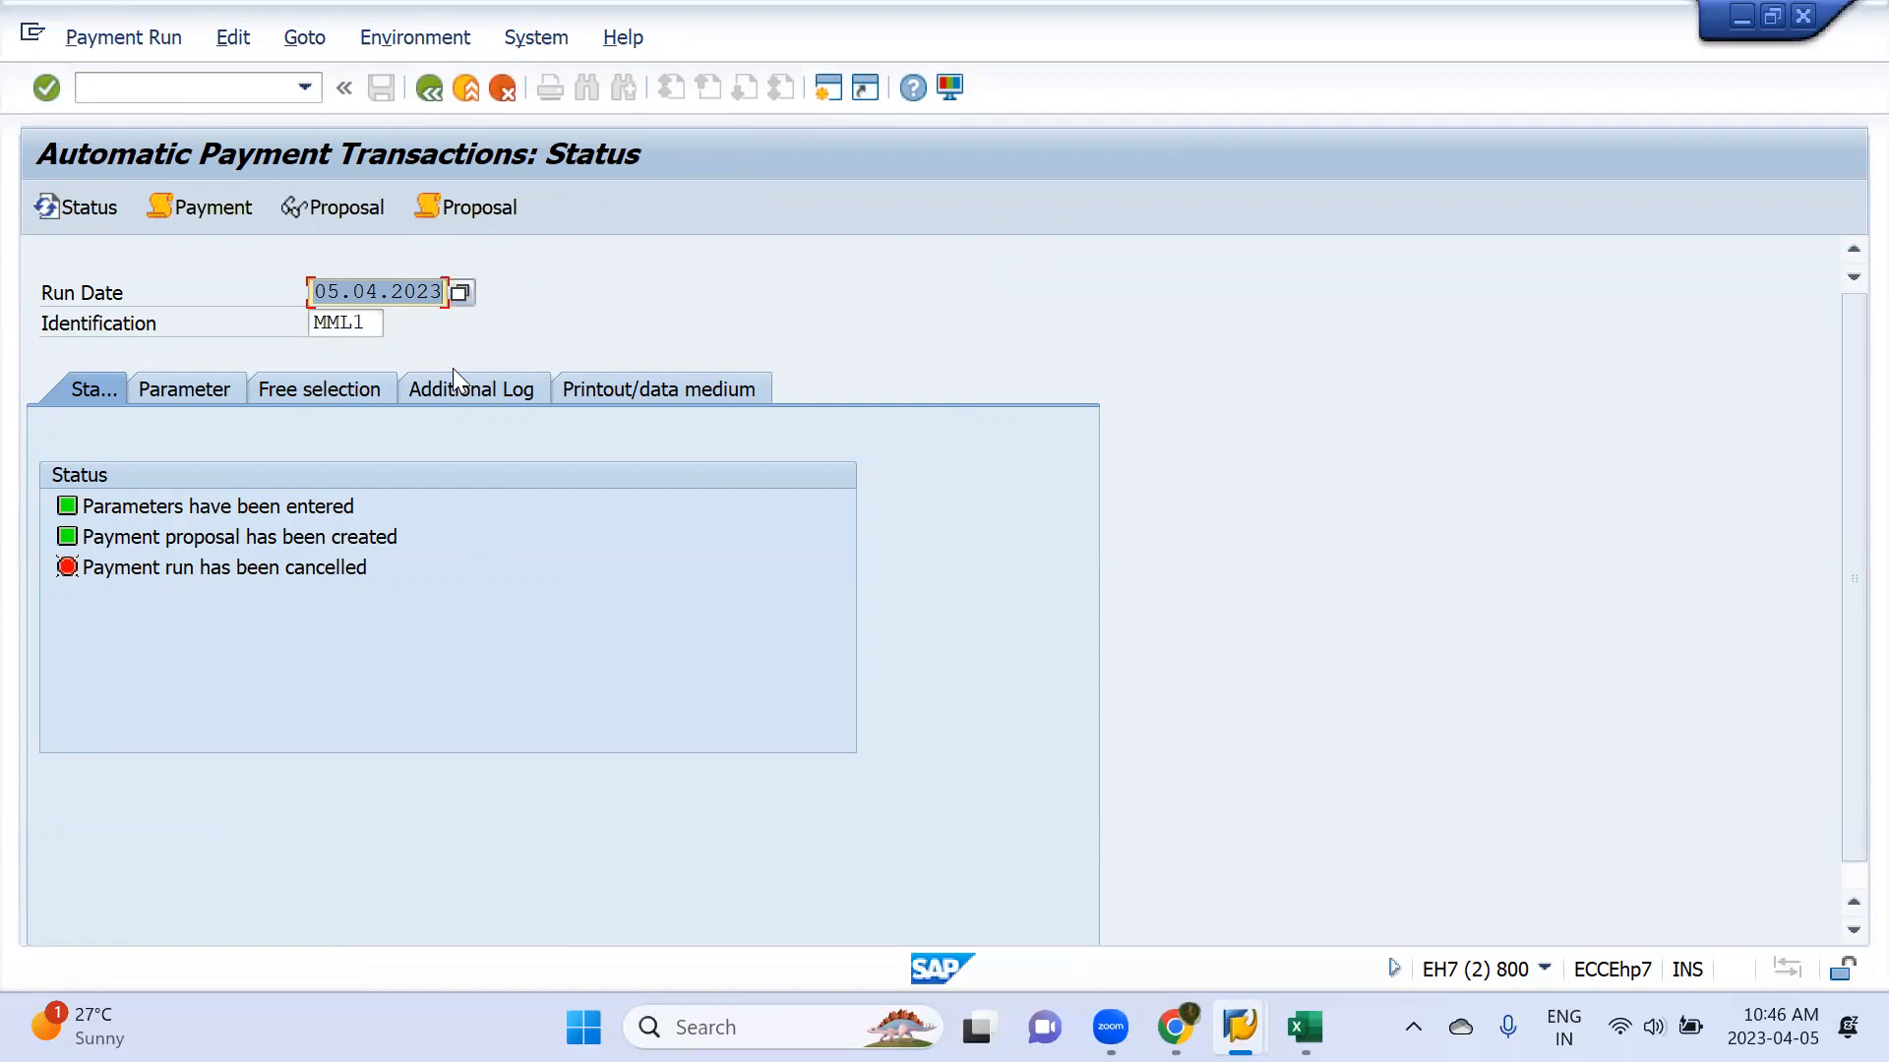
Examine the proposal job log for run MML1, including due dates, payment method selection and posting documents, and return to the status
left_click(482, 214)
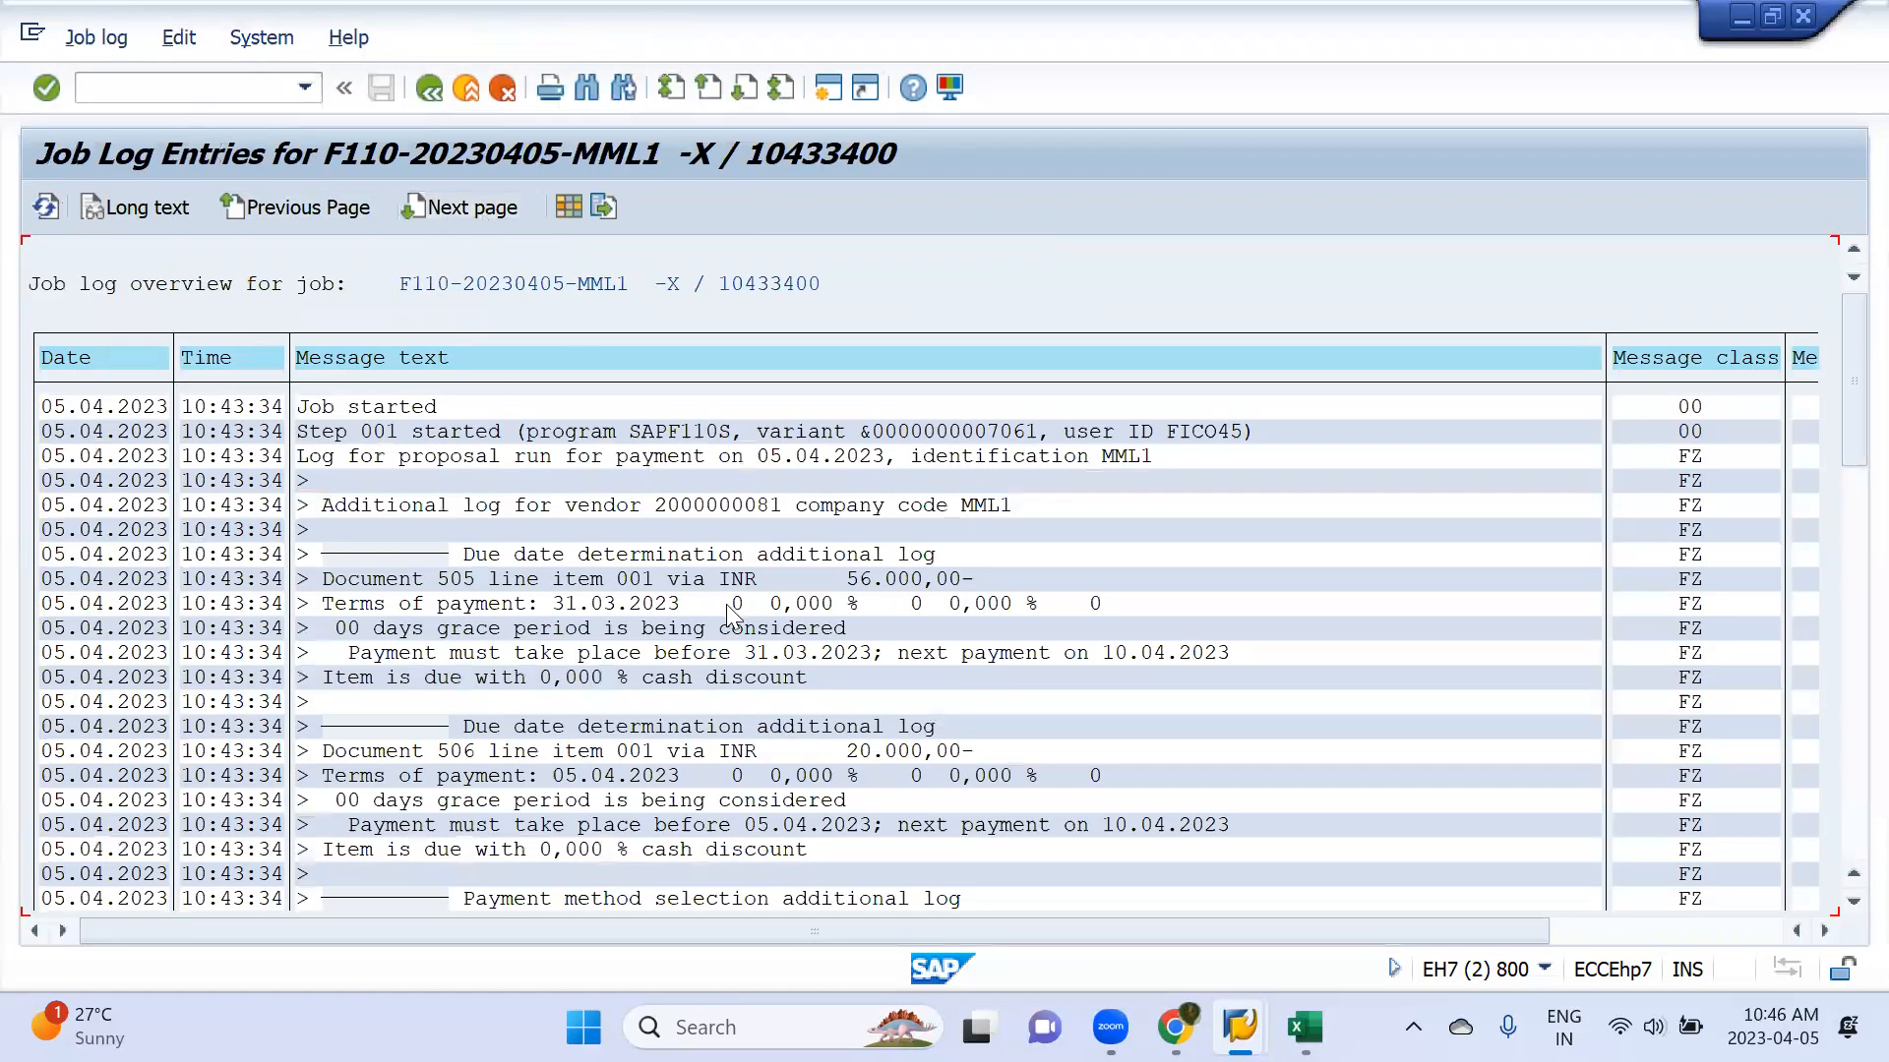
scroll(727, 606, "down", 3)
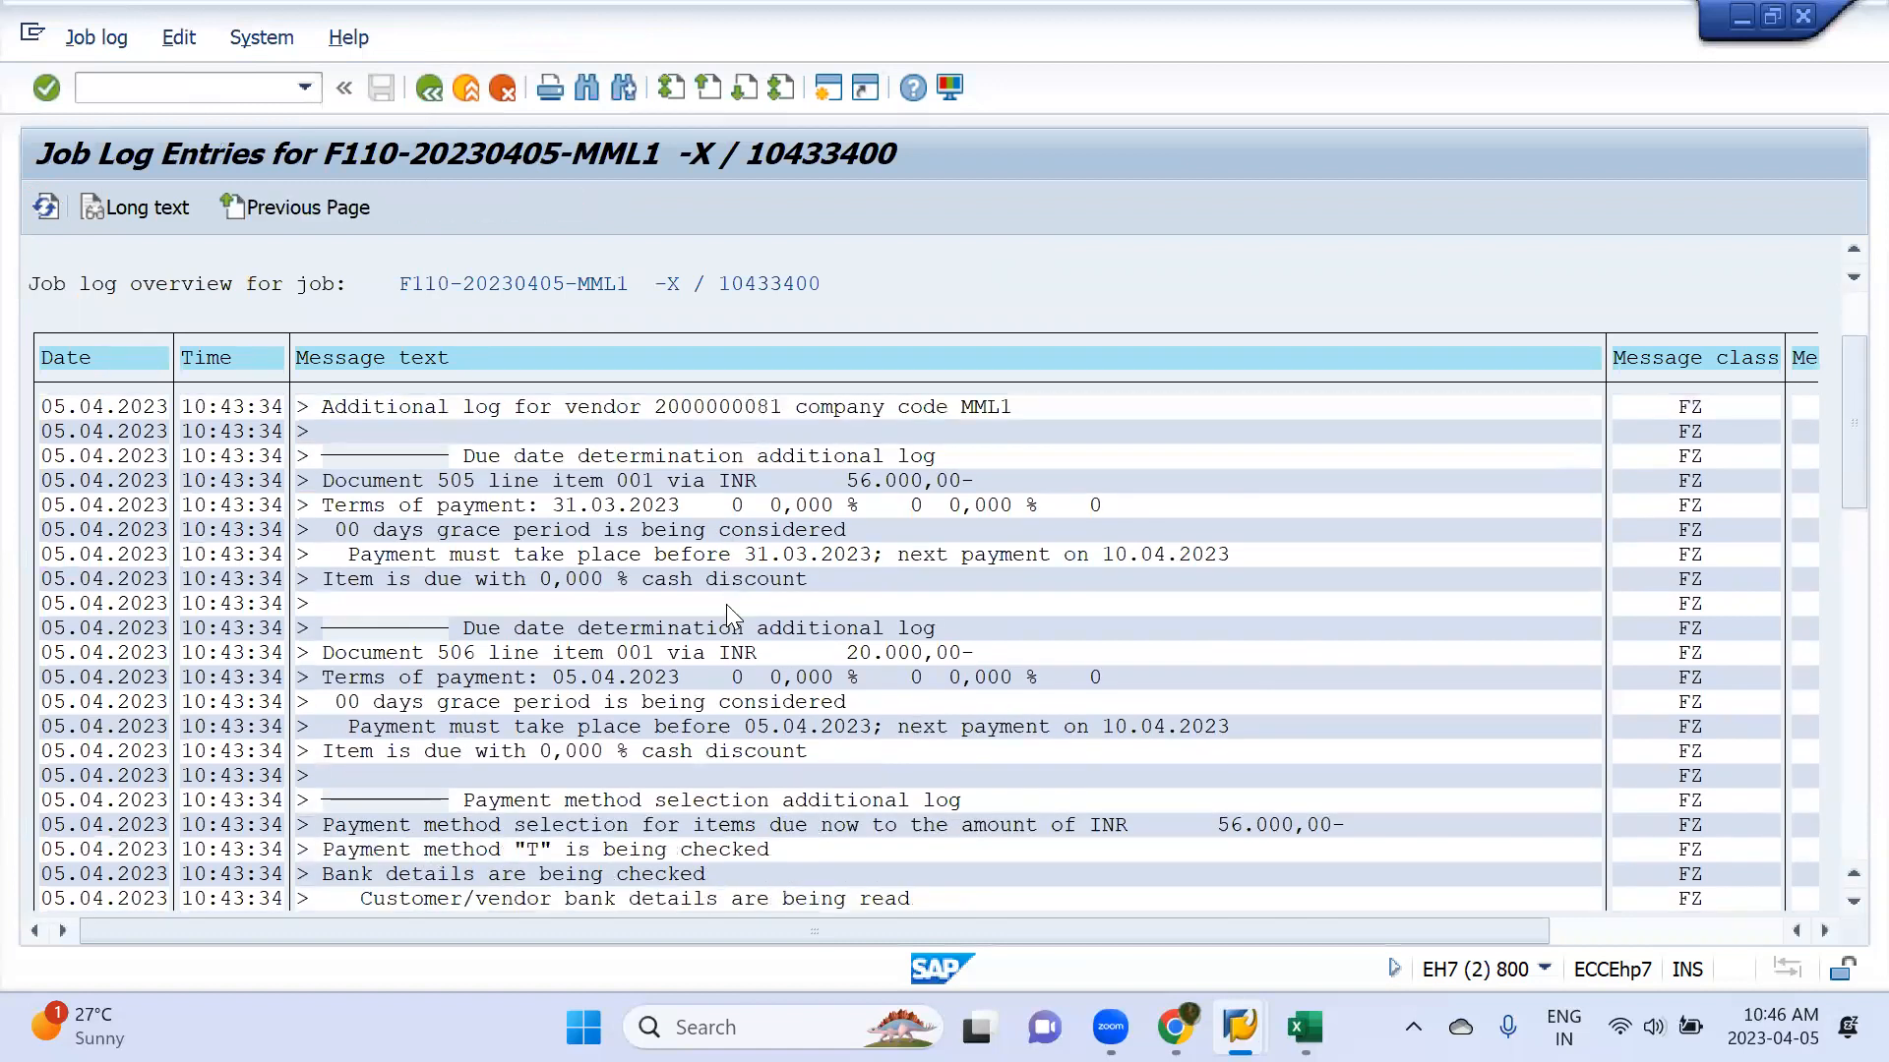
scroll(727, 611, "down", 3)
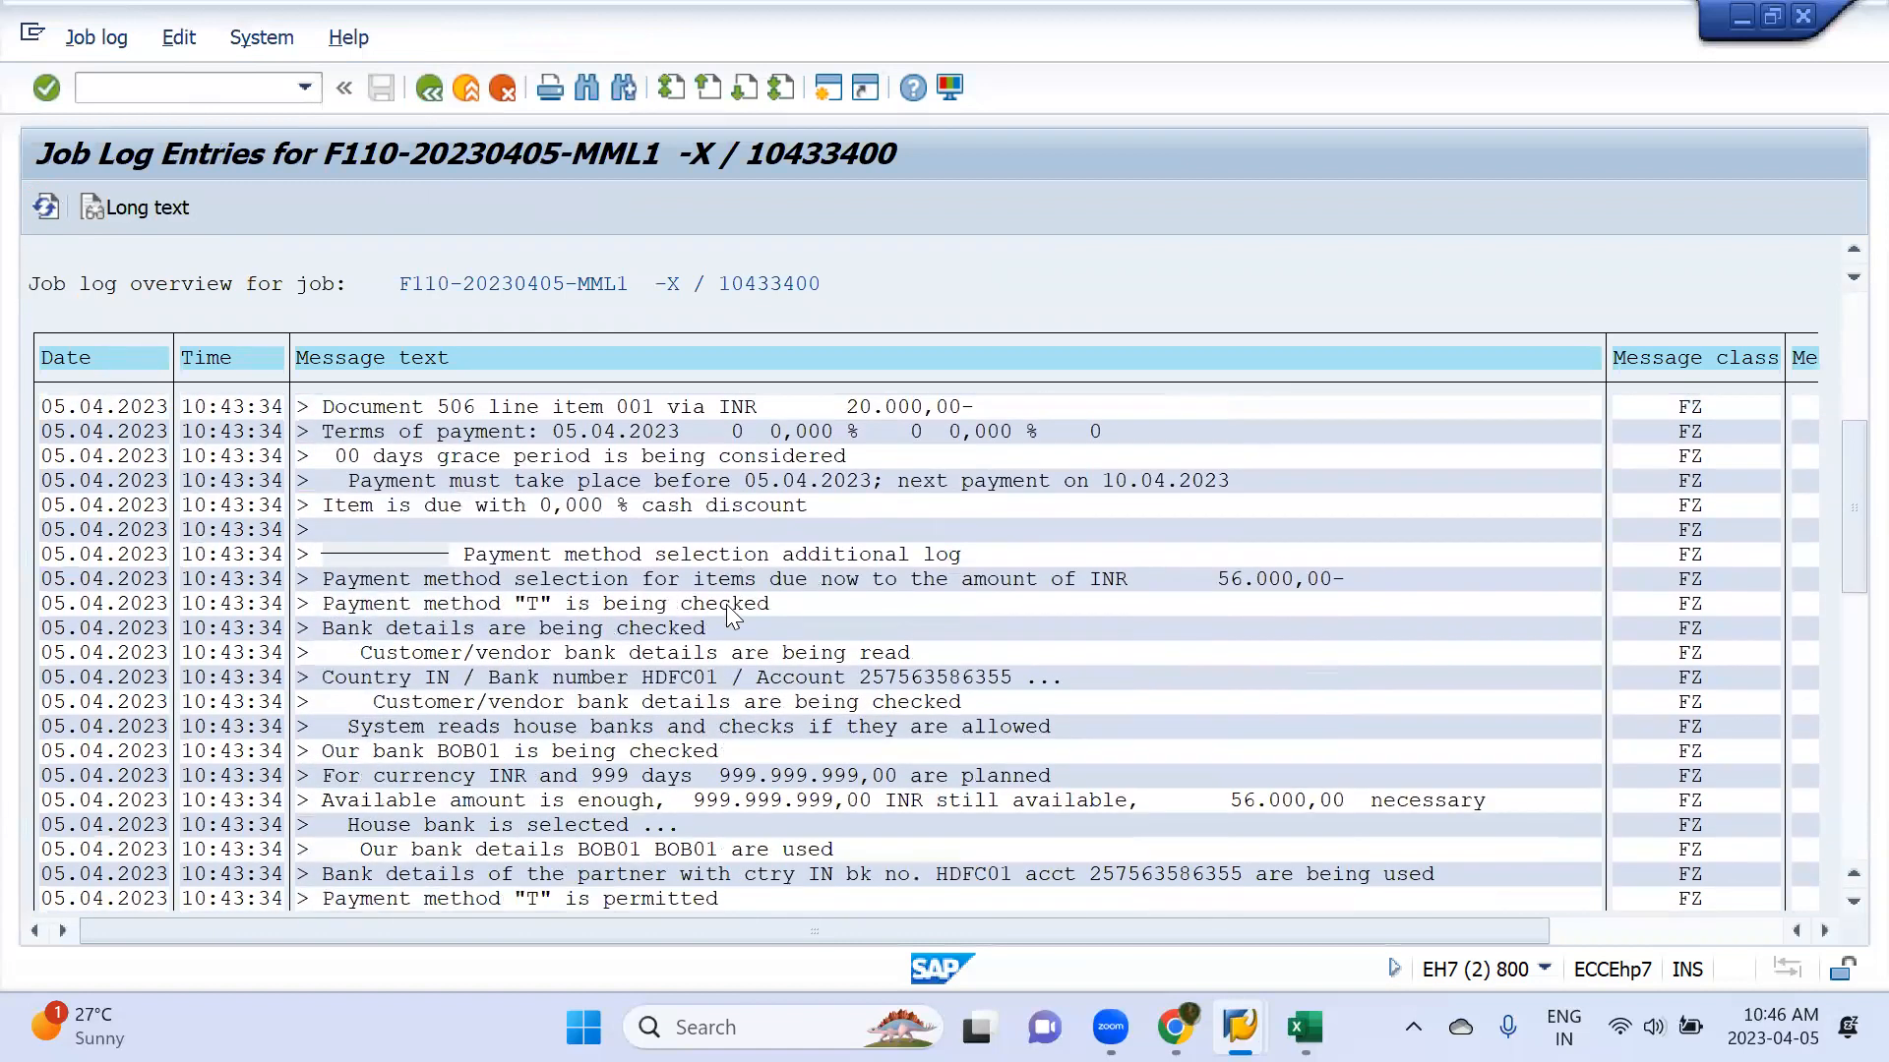
scroll(729, 615, "down", 3)
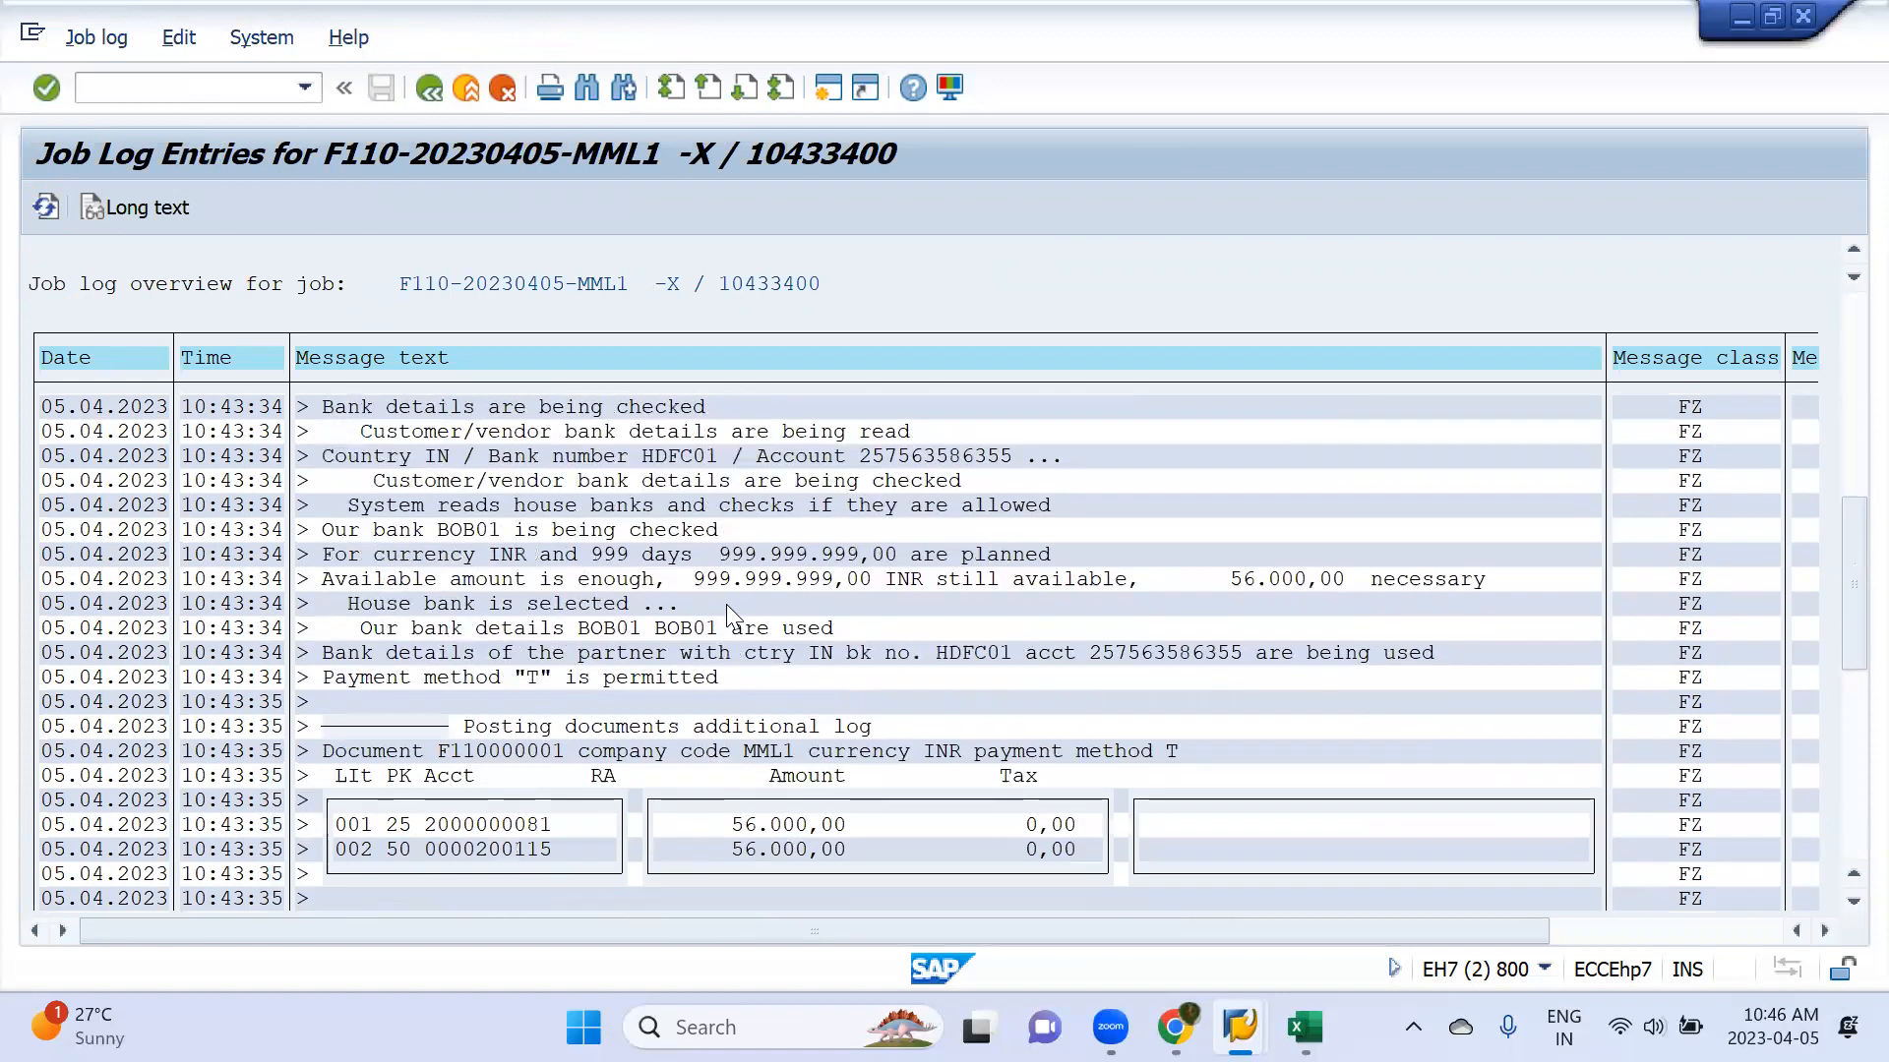
scroll(726, 606, "down", 3)
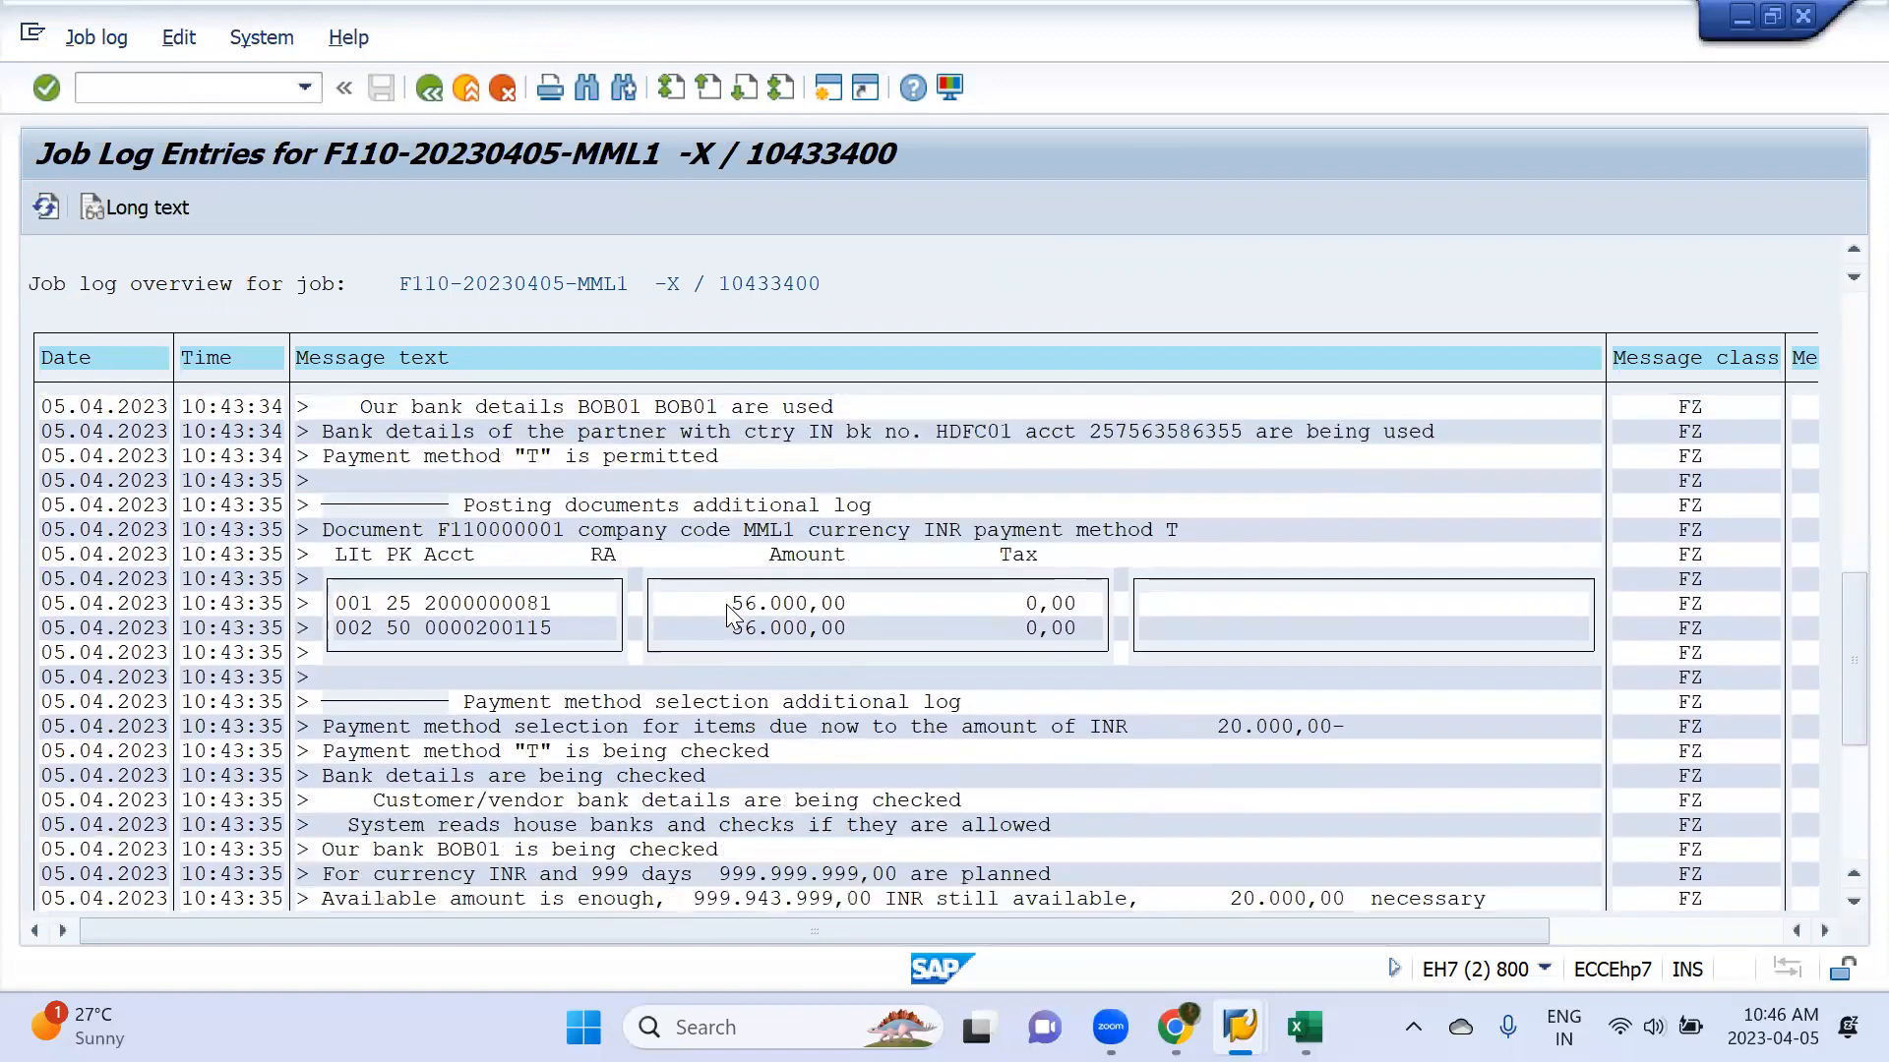
scroll(727, 612, "down", 4)
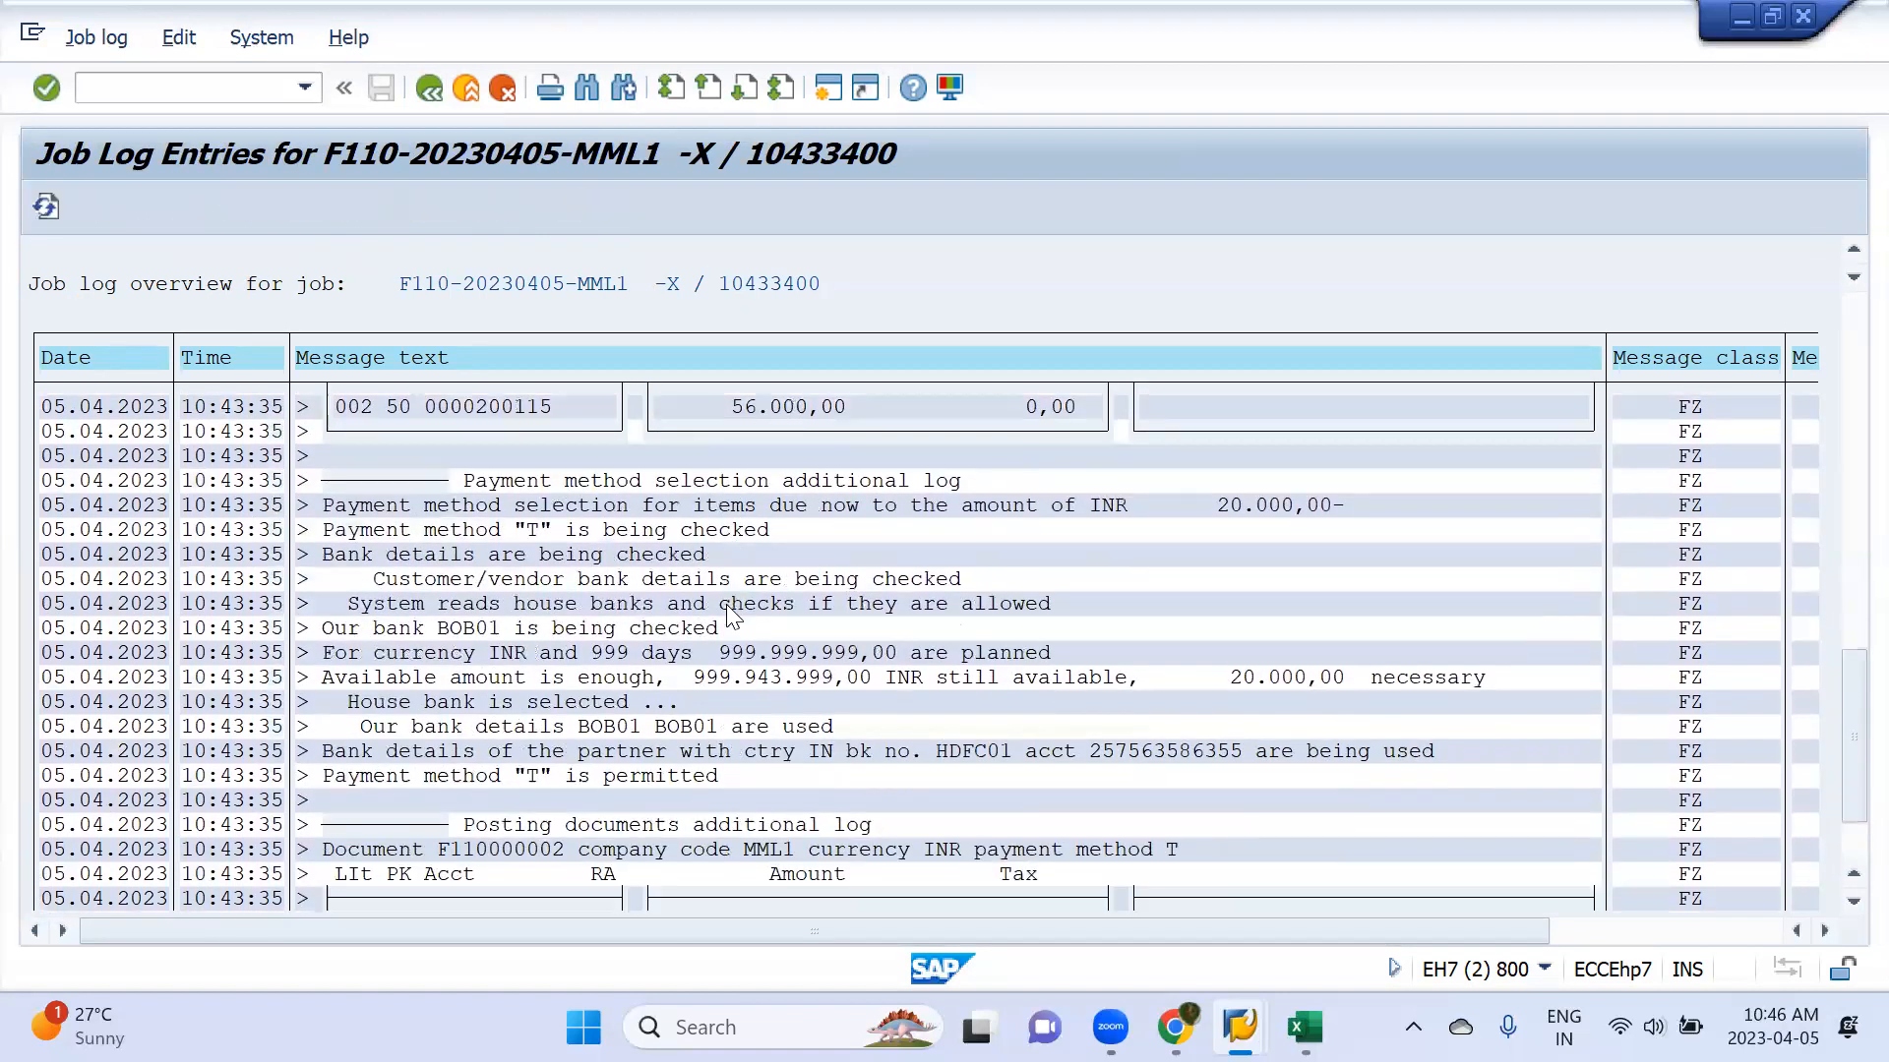
scroll(726, 604, "down", 1)
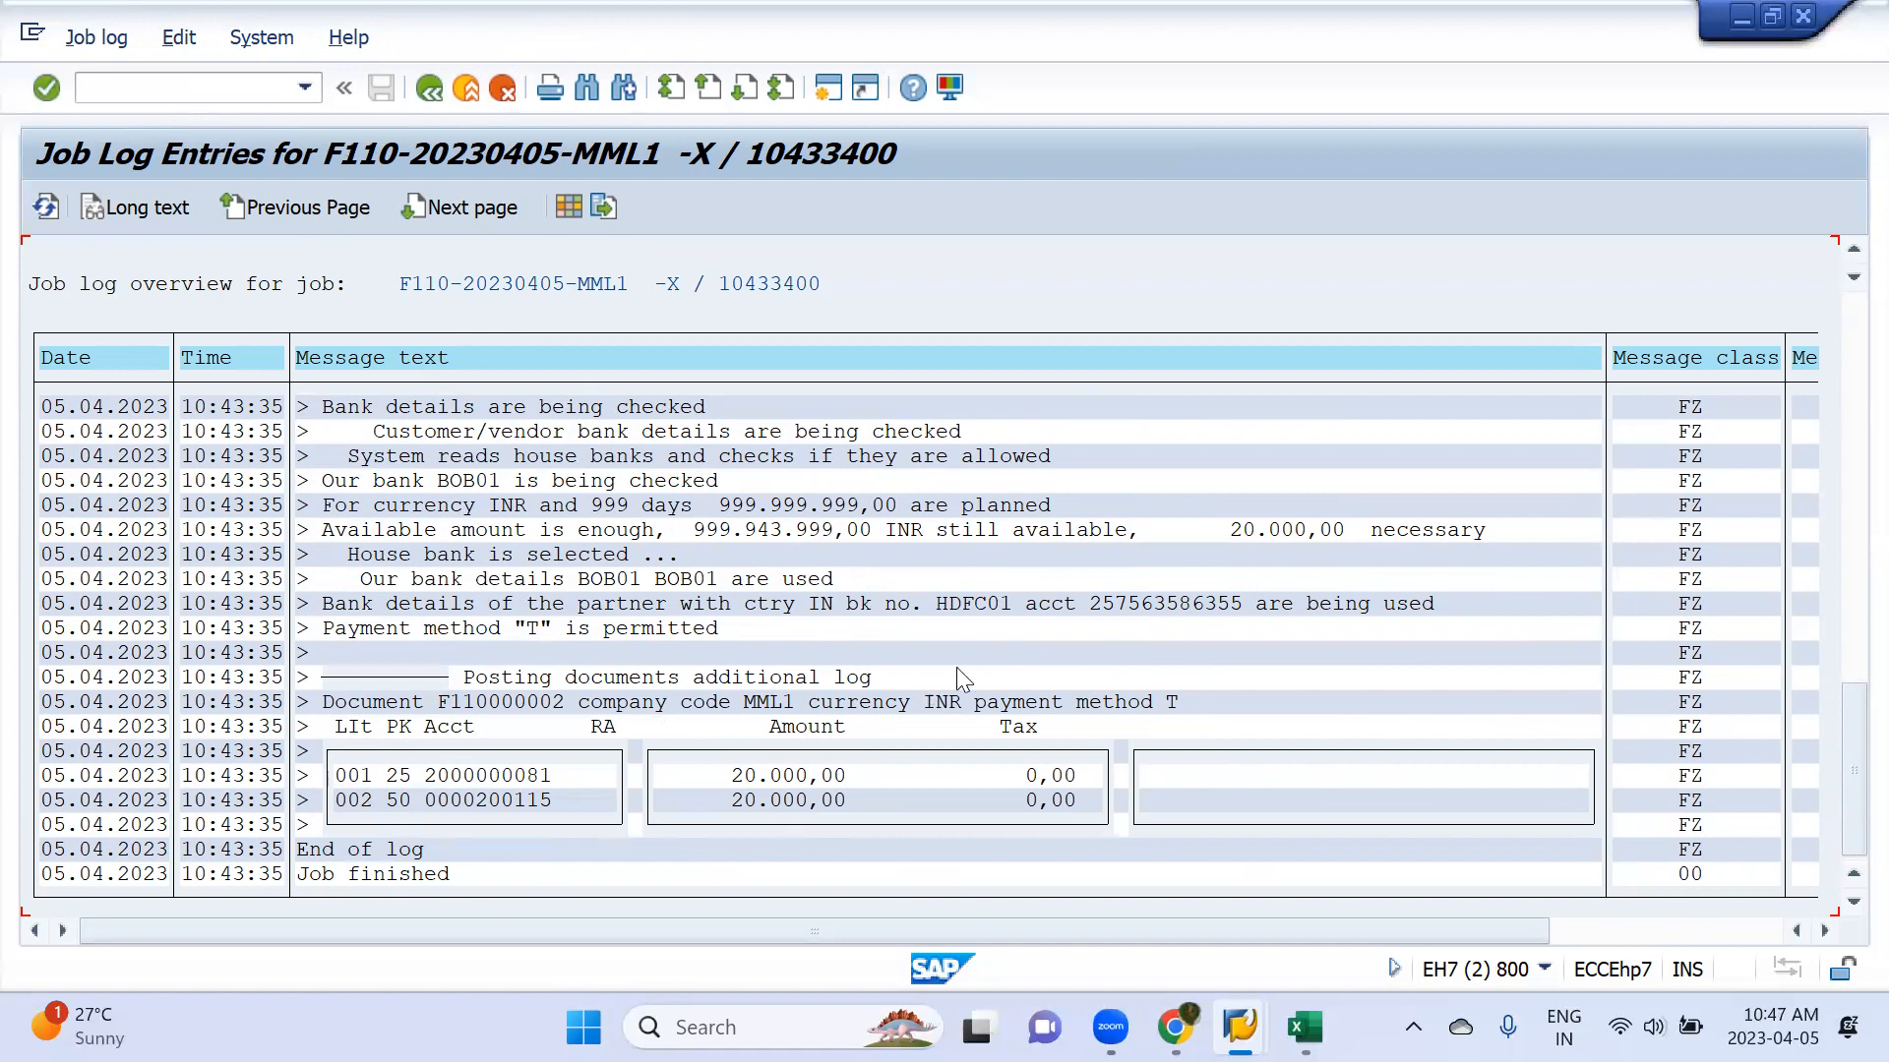
scroll(979, 672, "up", 5)
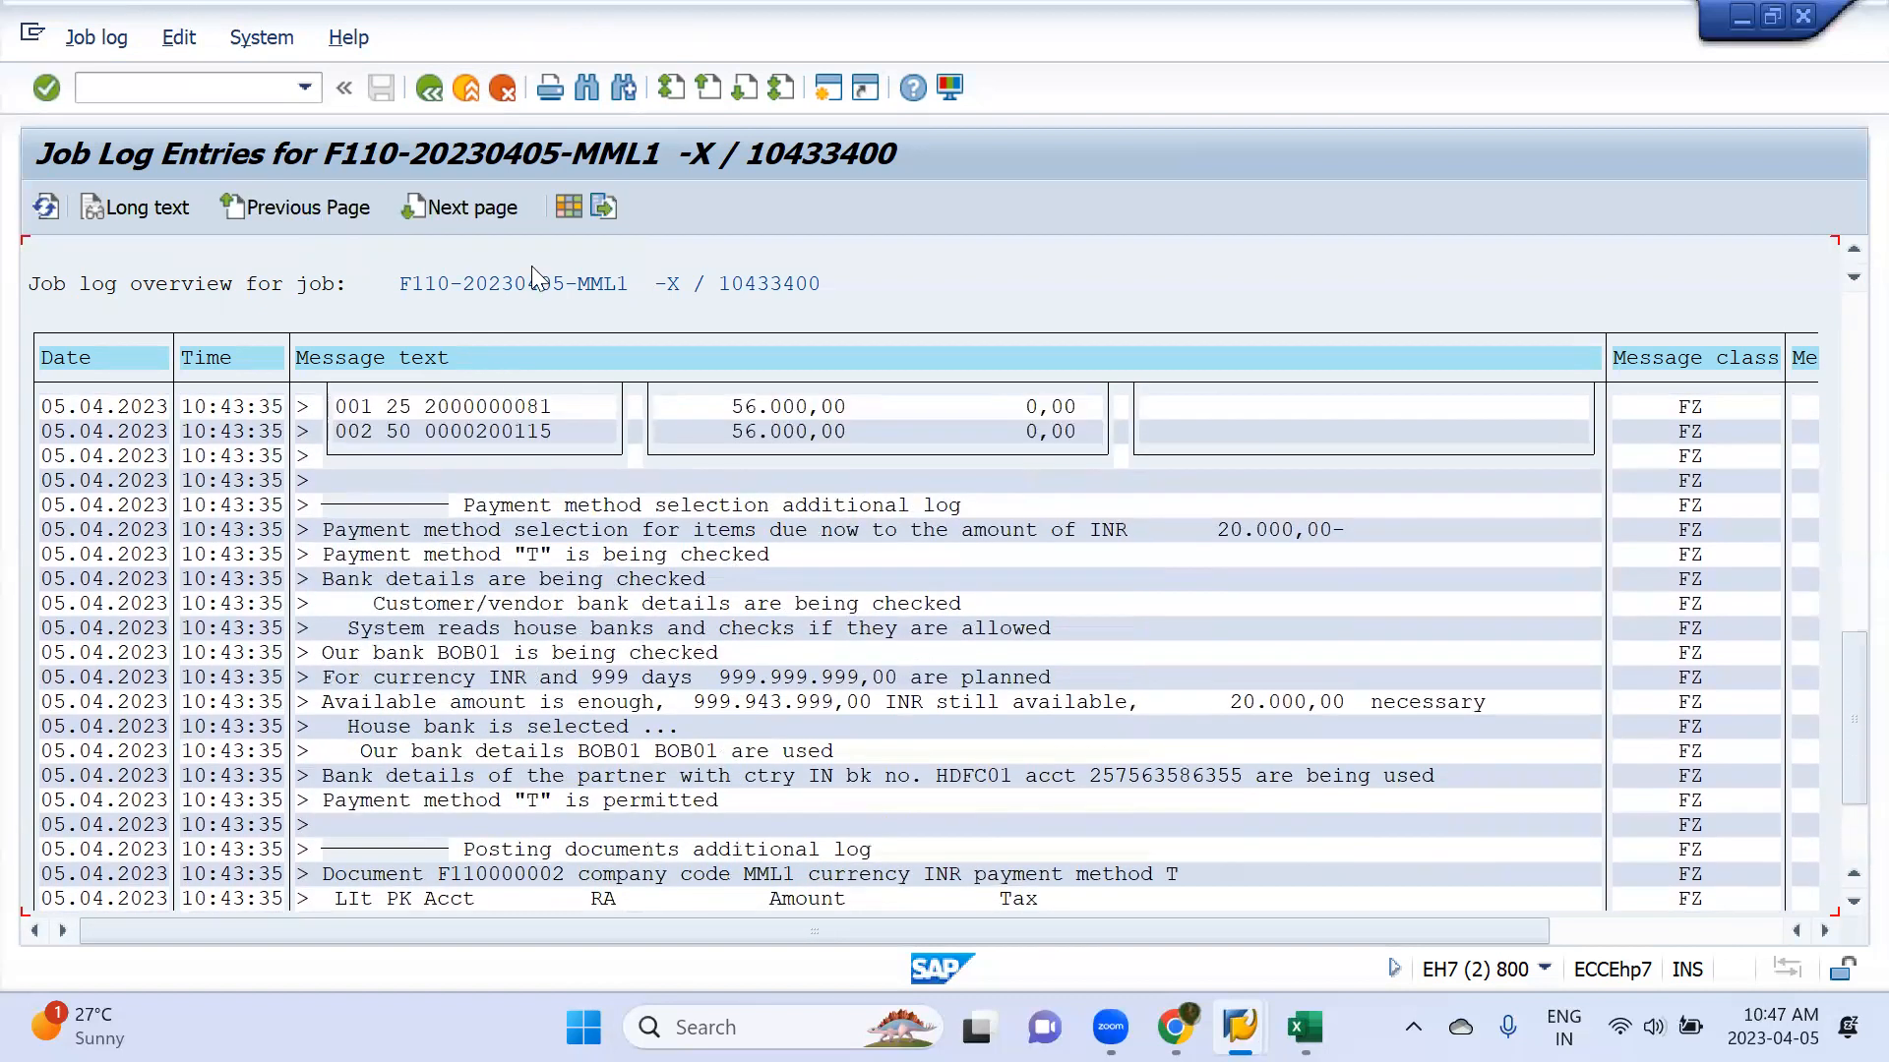
left_click(434, 84)
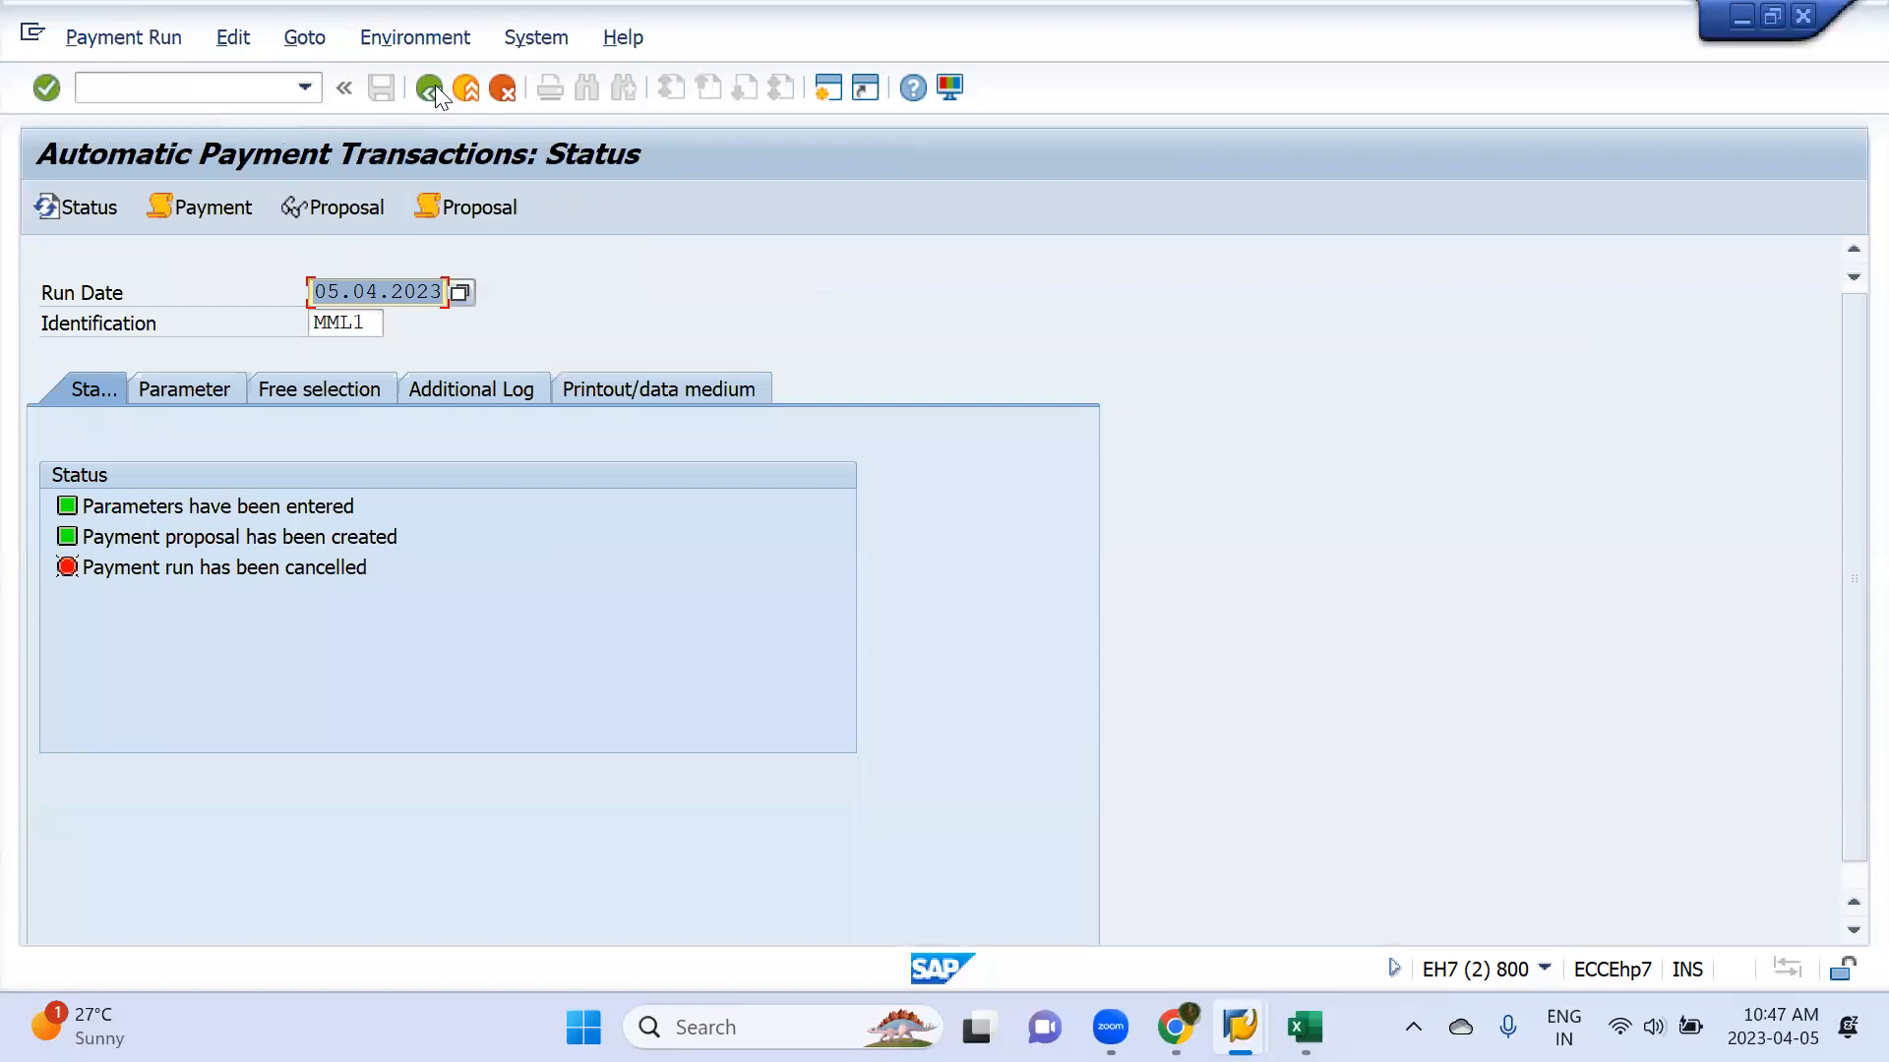
Switch to the number range session, return to the document types overview and open the details of type ZP (Payment posting)
key("alt+Tab")
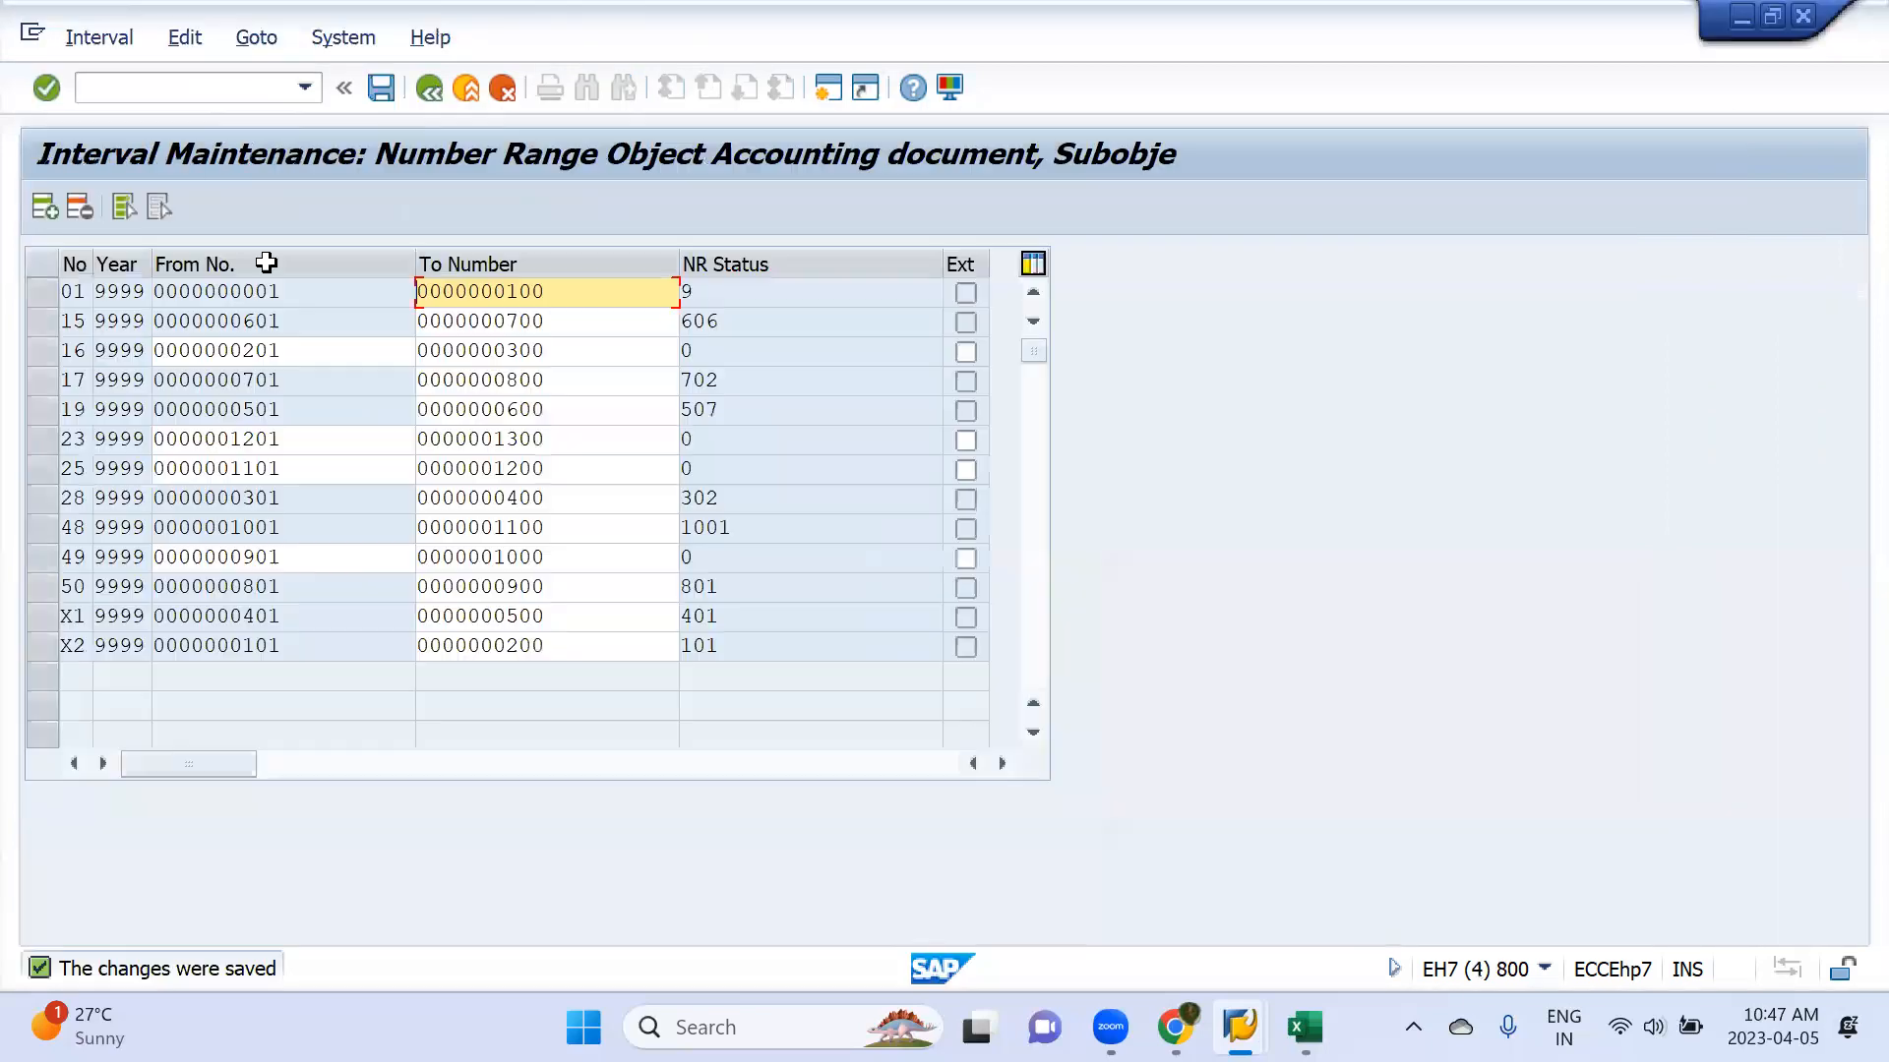
left_click(429, 89)
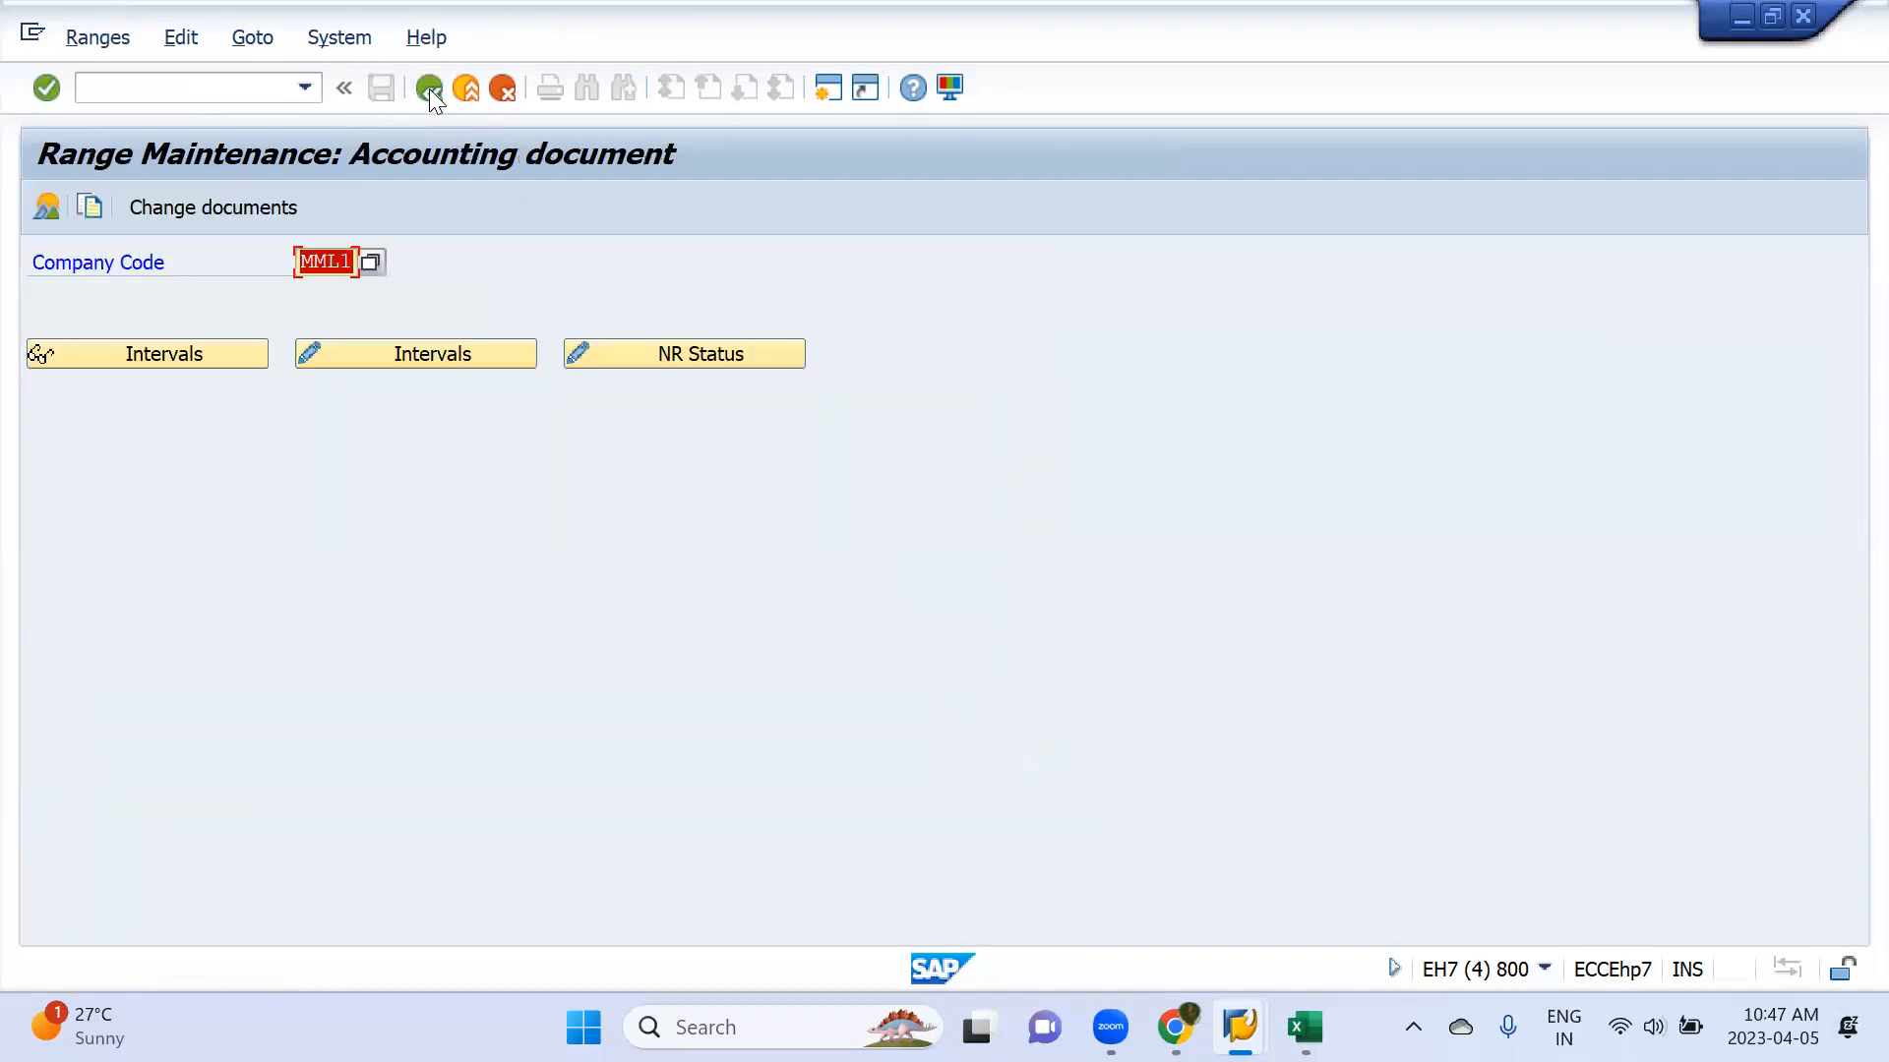
left_click(429, 89)
left_click(429, 89)
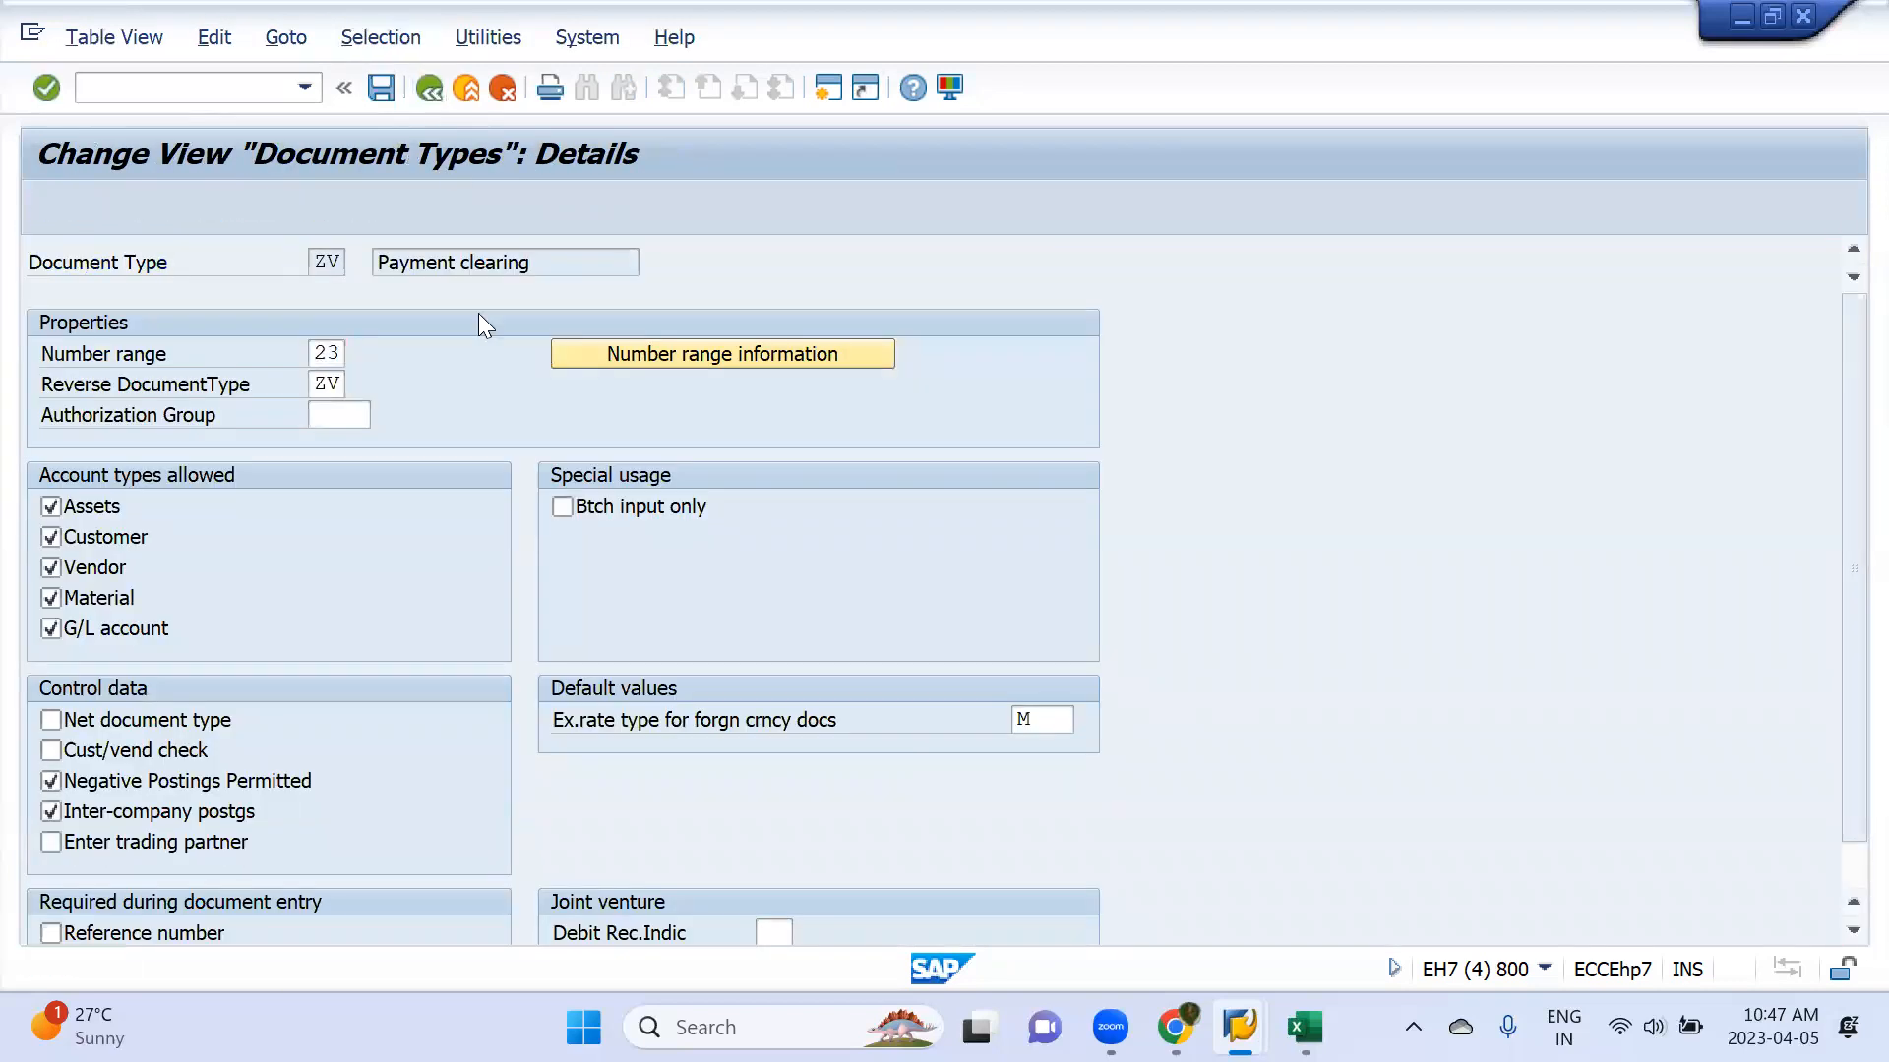
double_click(217, 293)
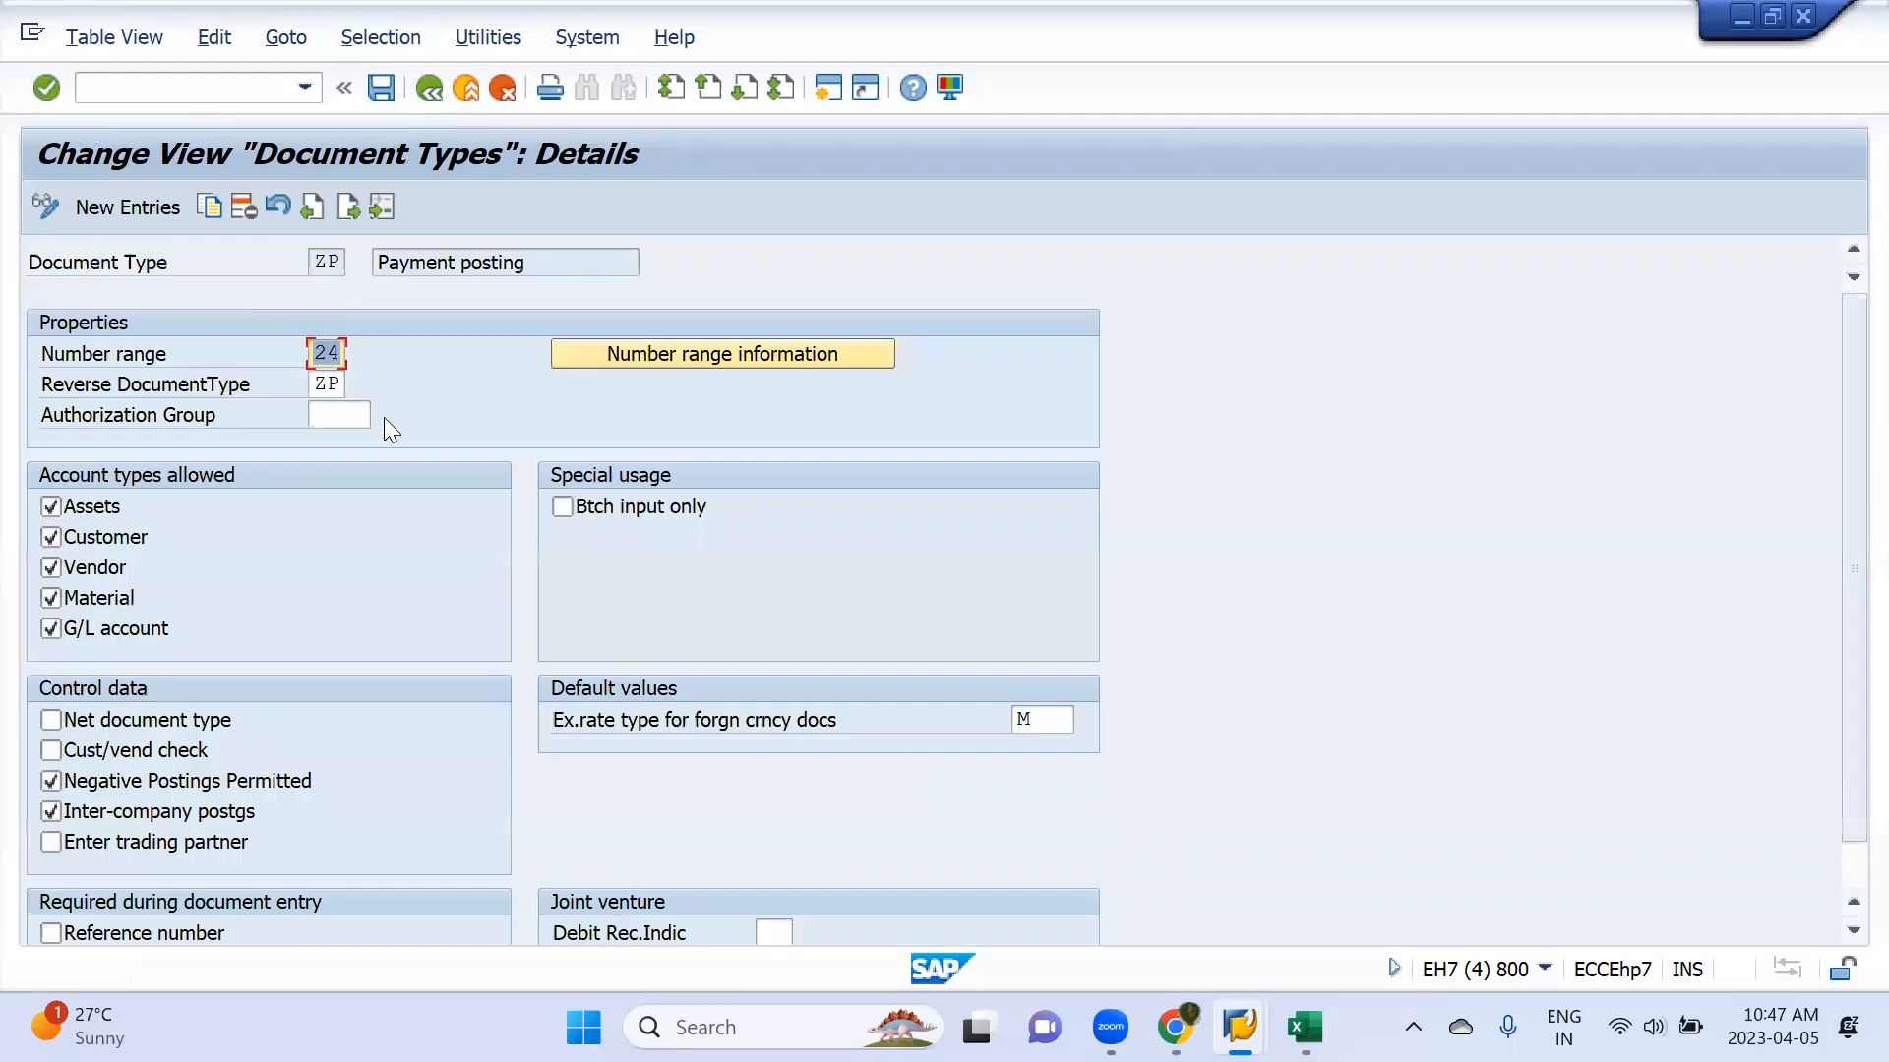
From document type ZP, open company code MML1's accounting document number range intervals for editing
left_click(724, 360)
left_click(354, 261)
left_click(374, 286)
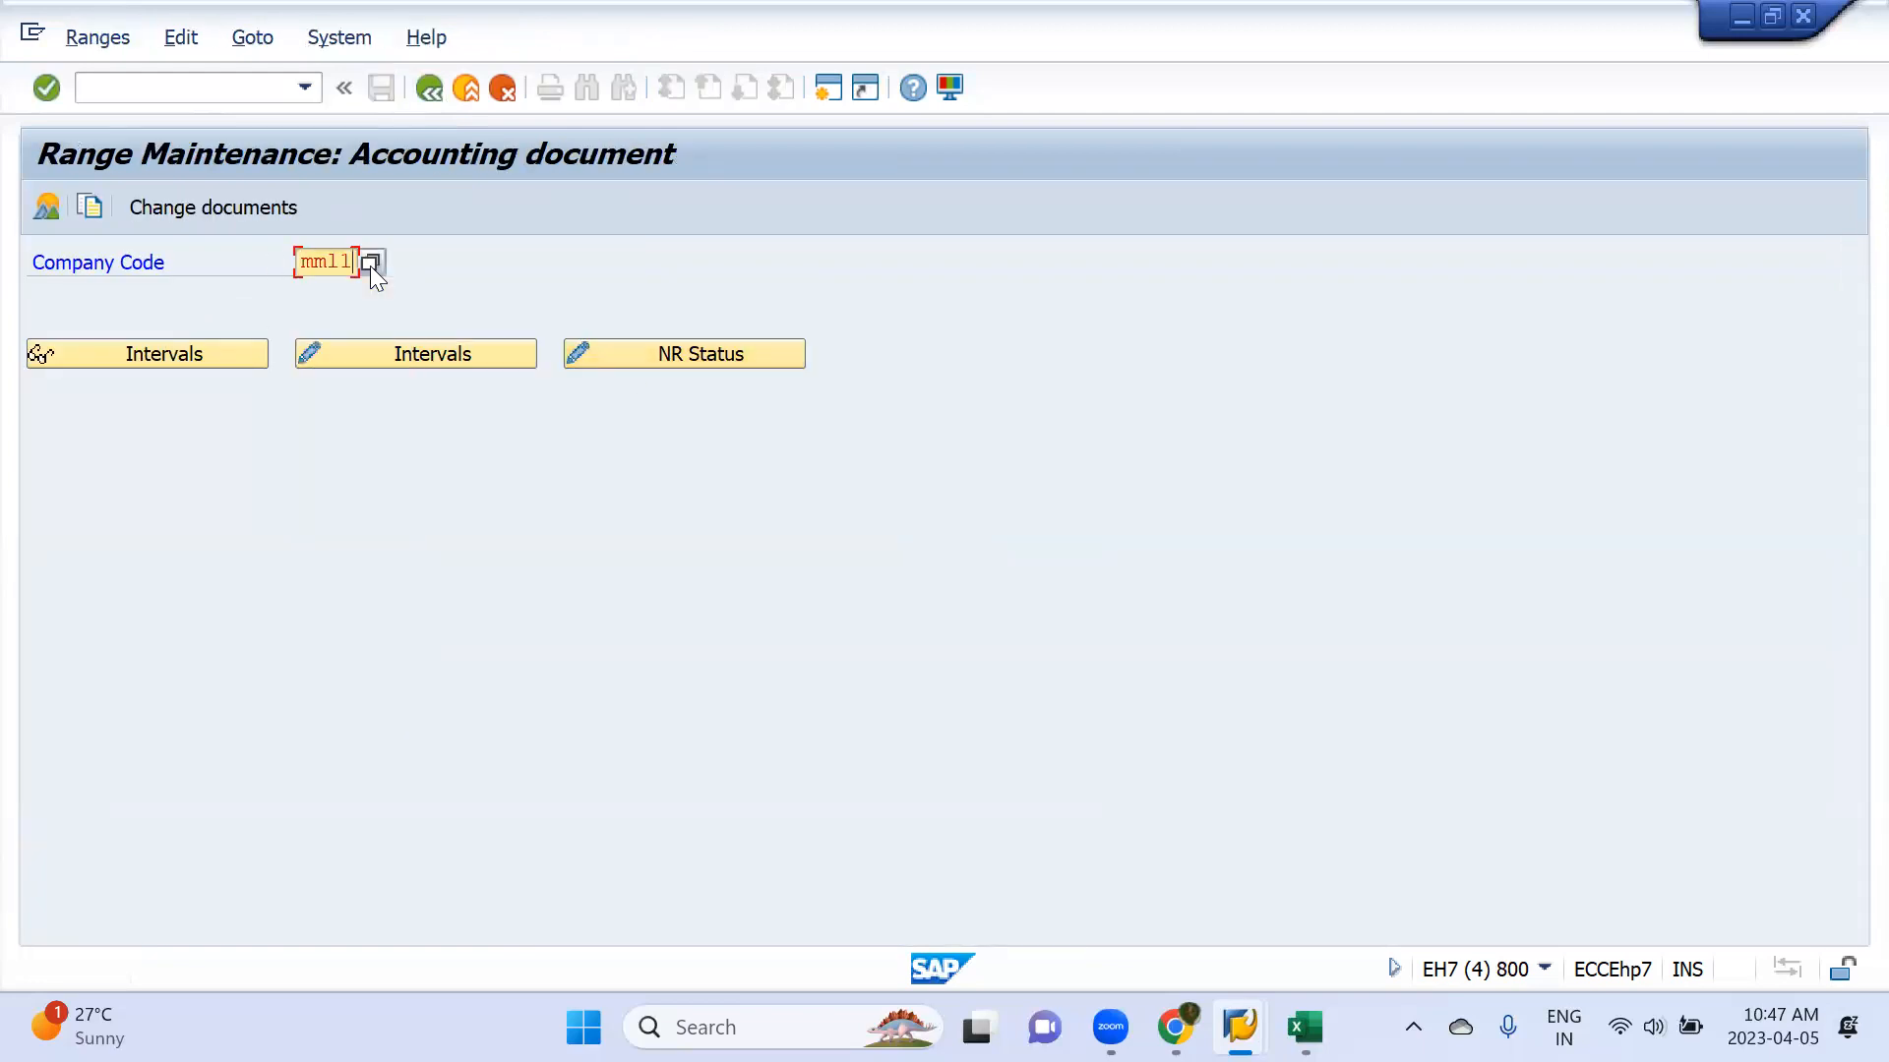
left_click(421, 356)
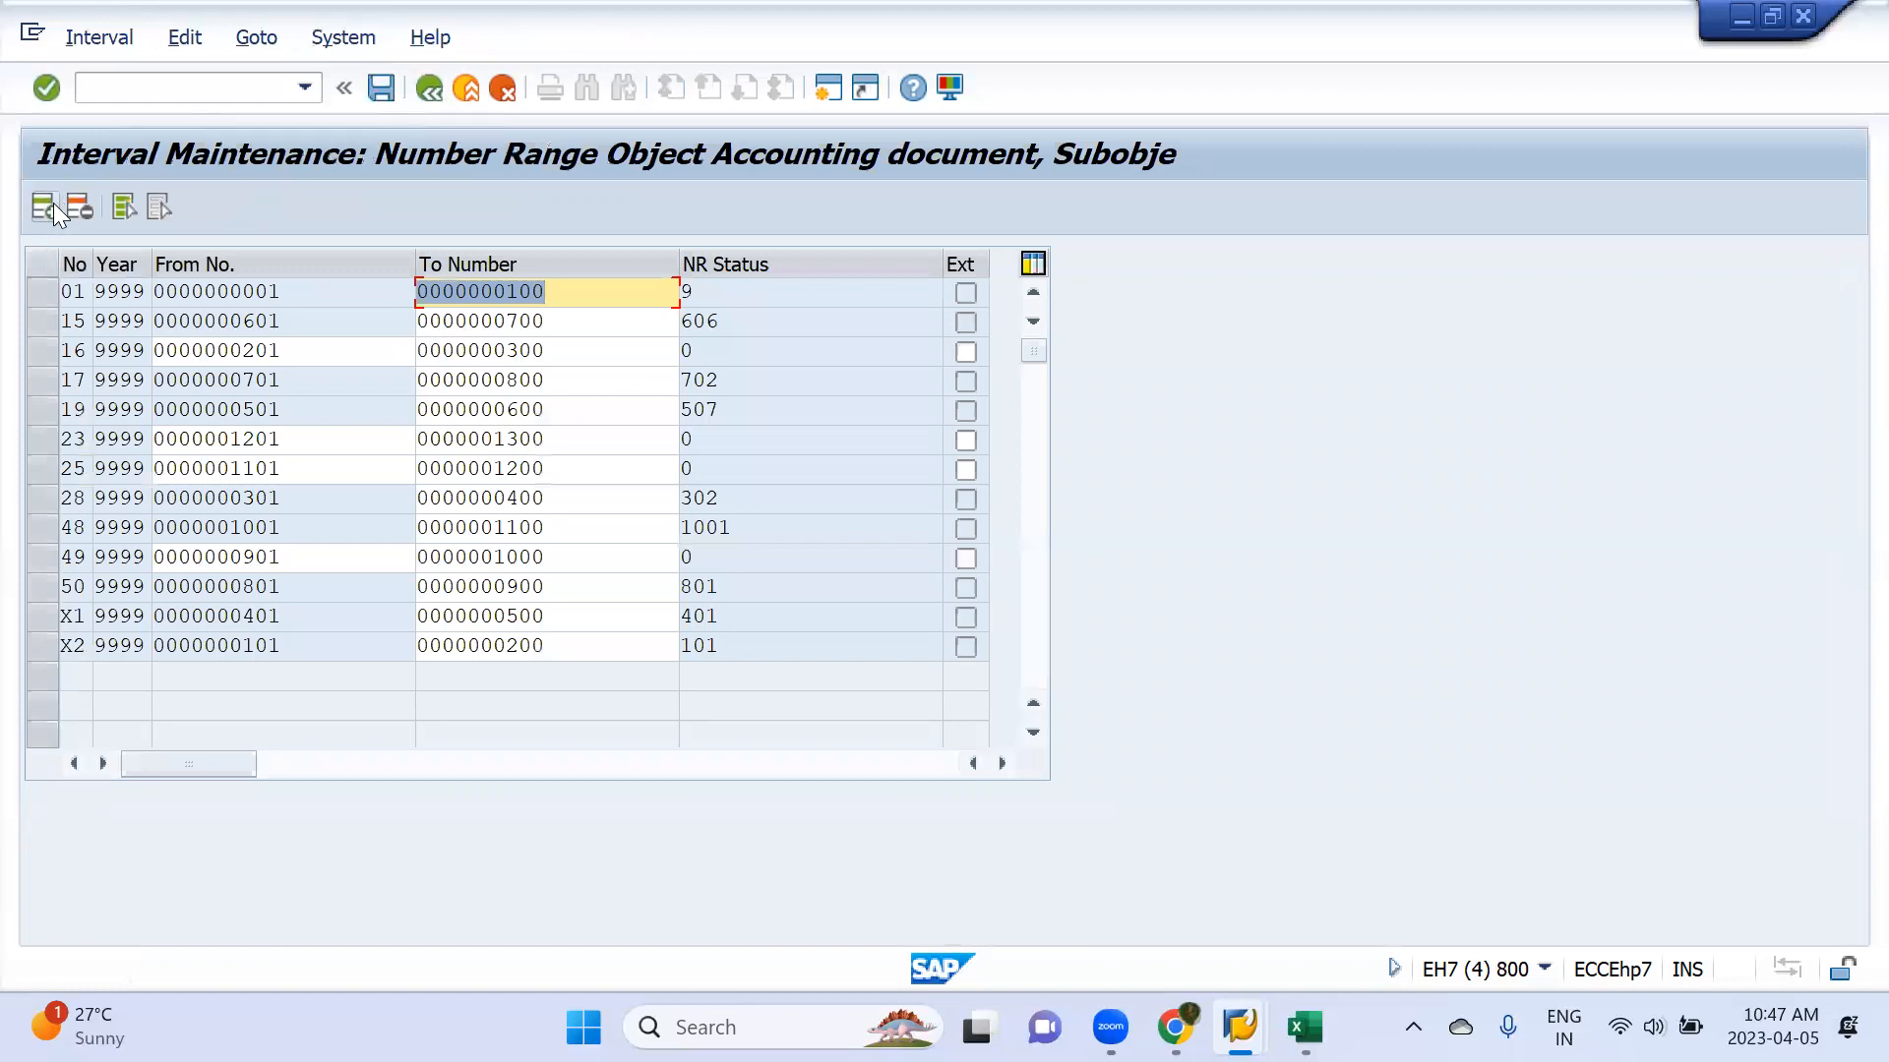
Insert number range interval 24 for year 9999, from 1301 to 1400, and save it
left_click(53, 203)
type("24")
key("Tab")
type("9999")
key("Tab")
type("1301")
key("Tab")
type("1400")
key("Return")
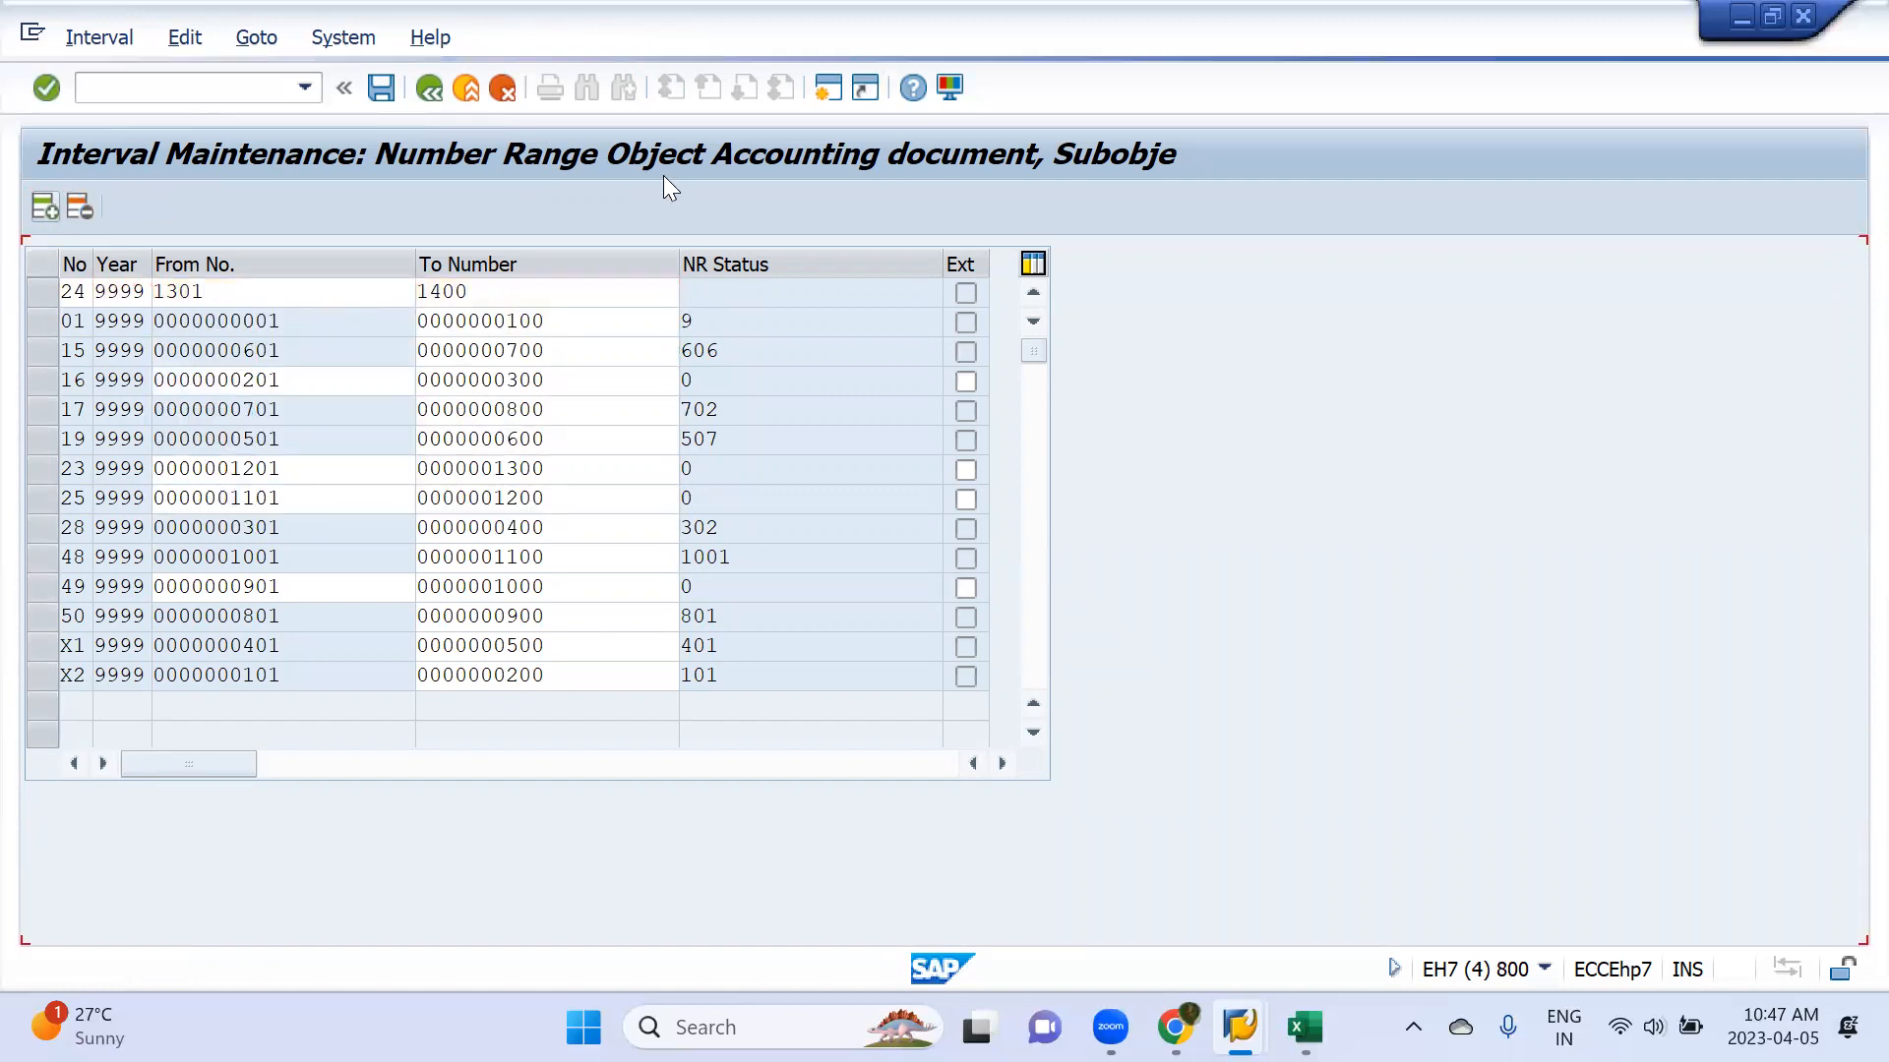
left_click(387, 89)
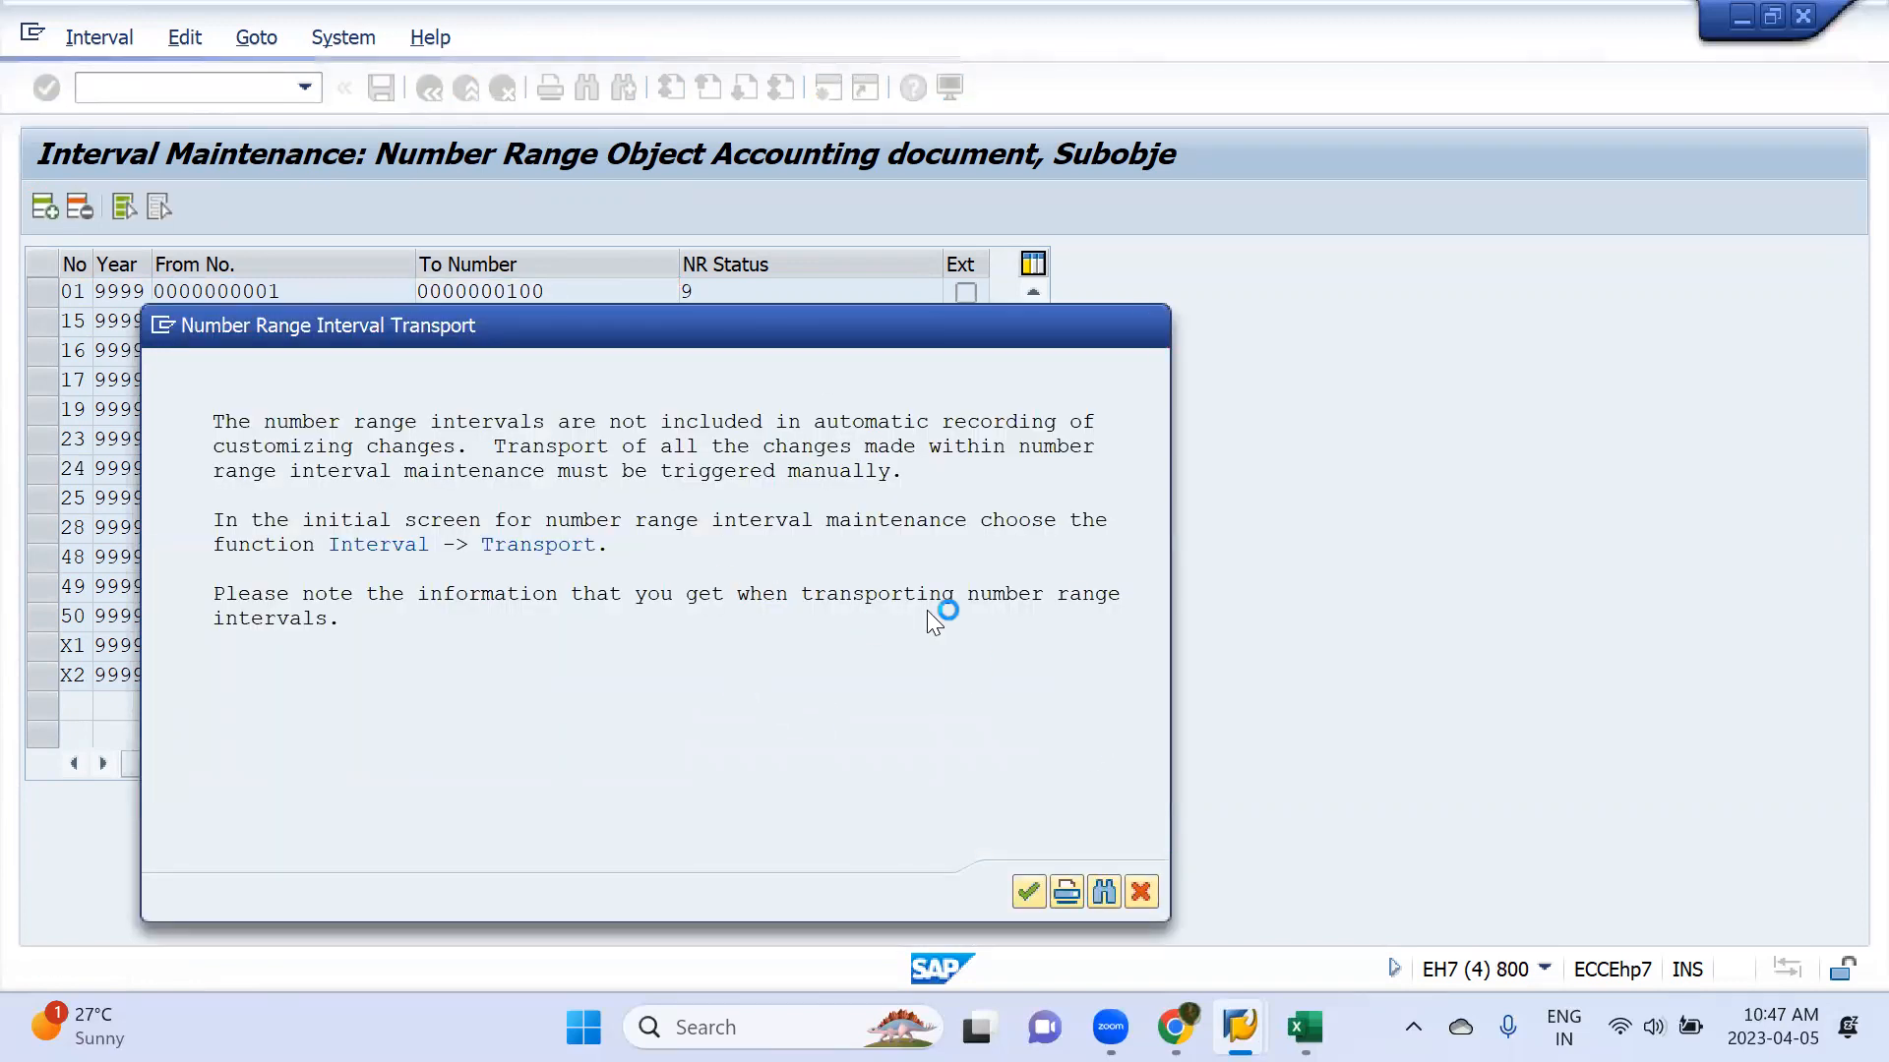
Back in the payment run session, delete the cancelled run's payment data and schedule the payment run to start immediately
key("alt+Tab")
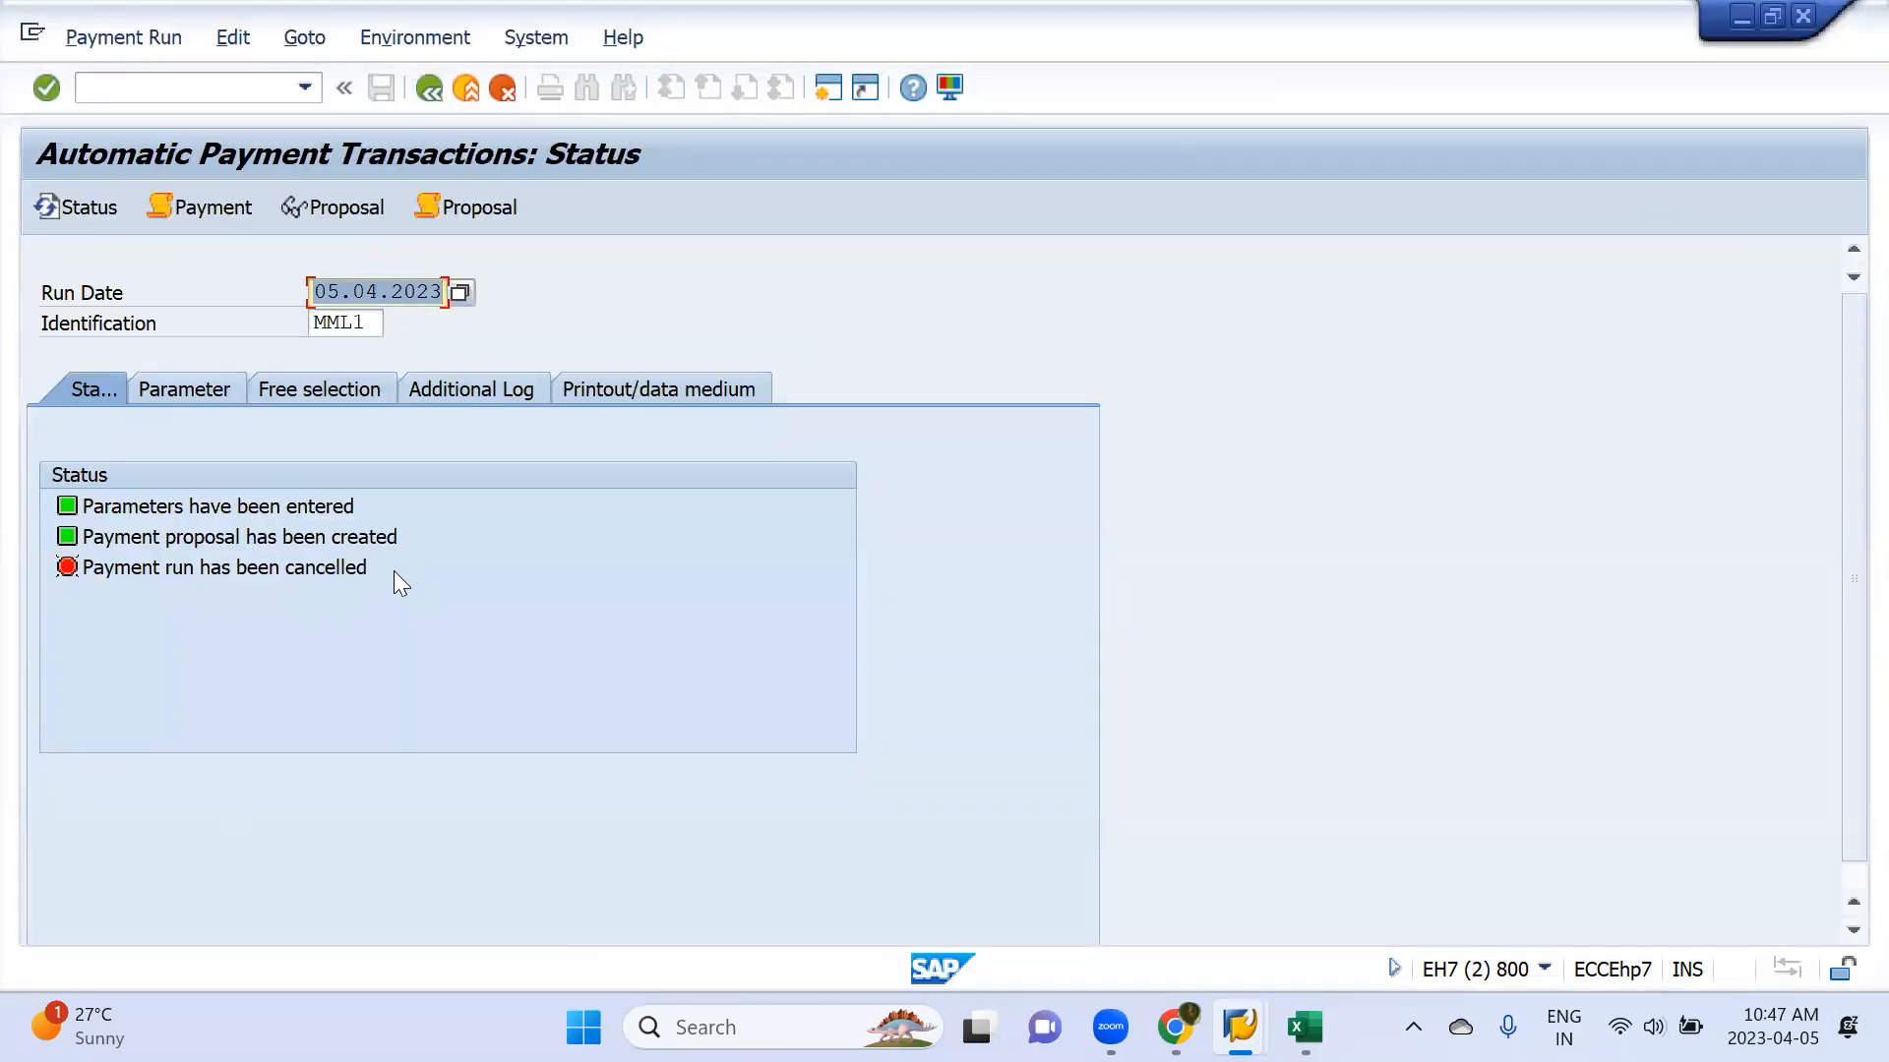
left_click(240, 42)
left_click(240, 41)
left_click(234, 40)
mouse_move(277, 150)
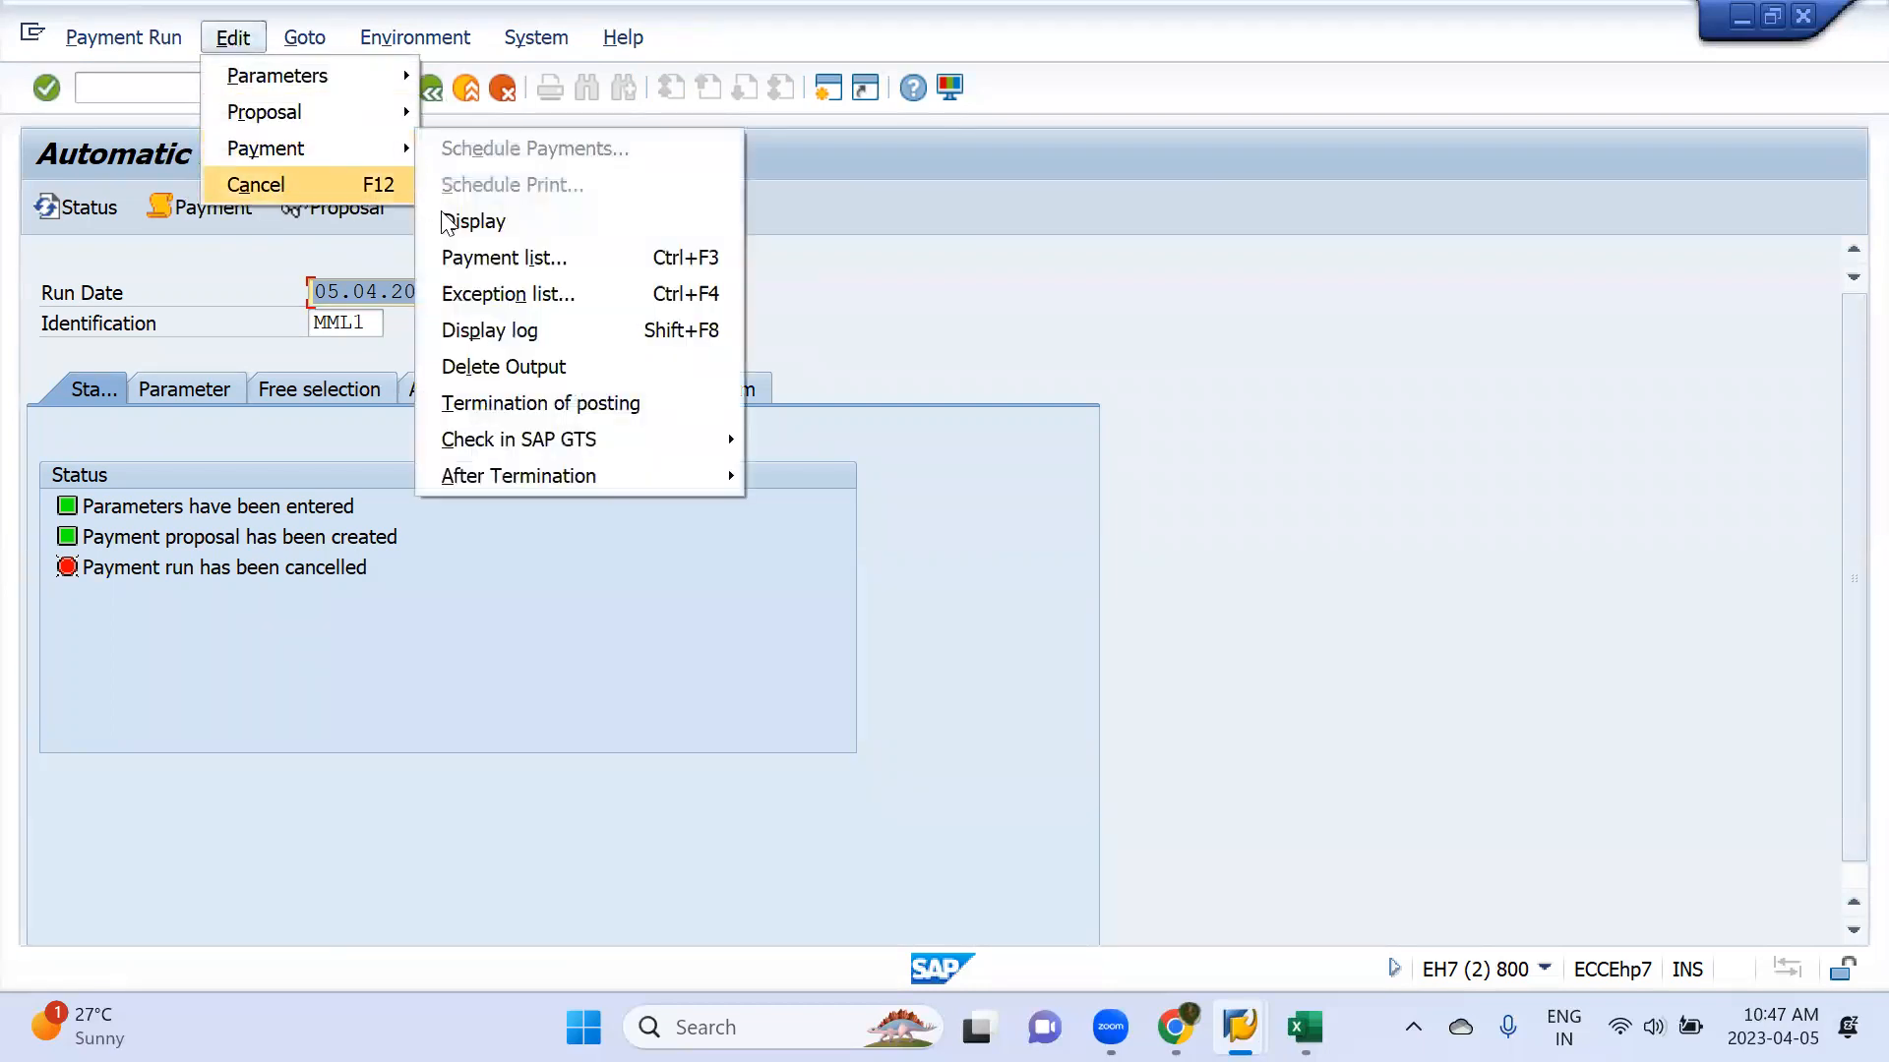
left_click(492, 369)
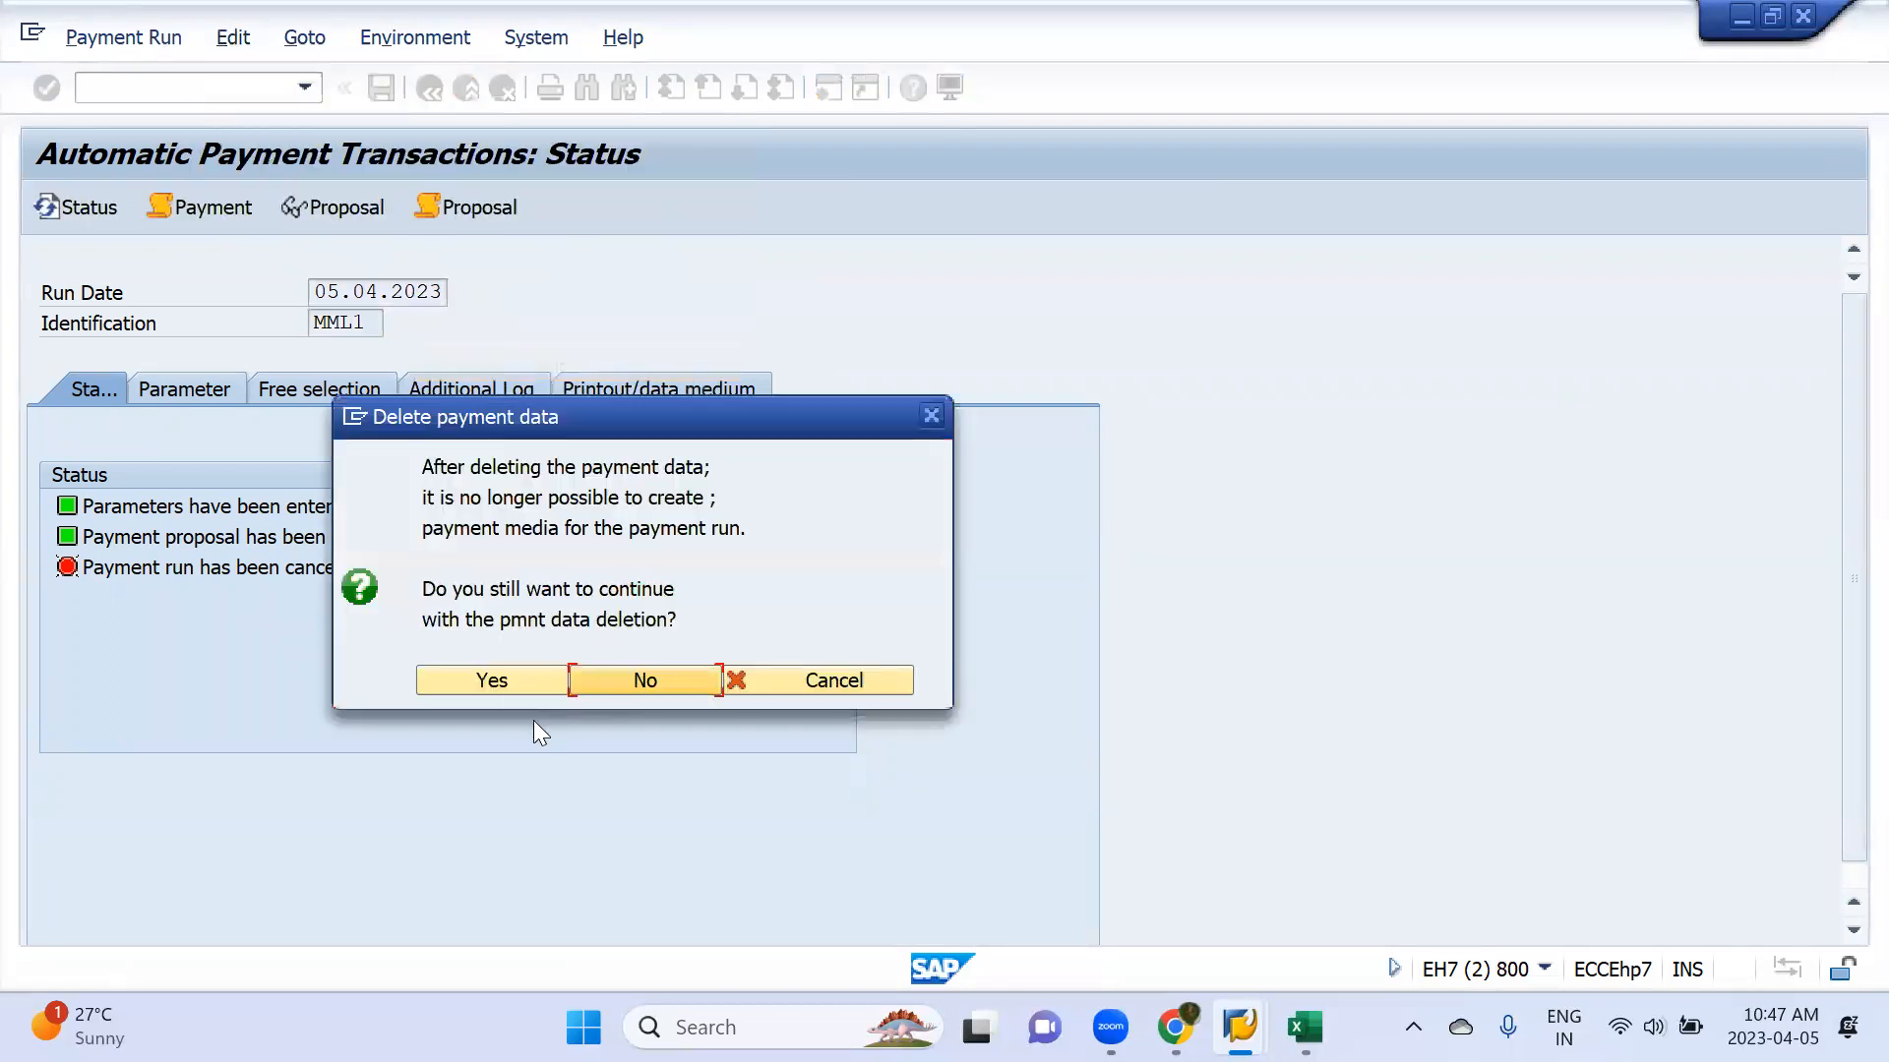
left_click(503, 685)
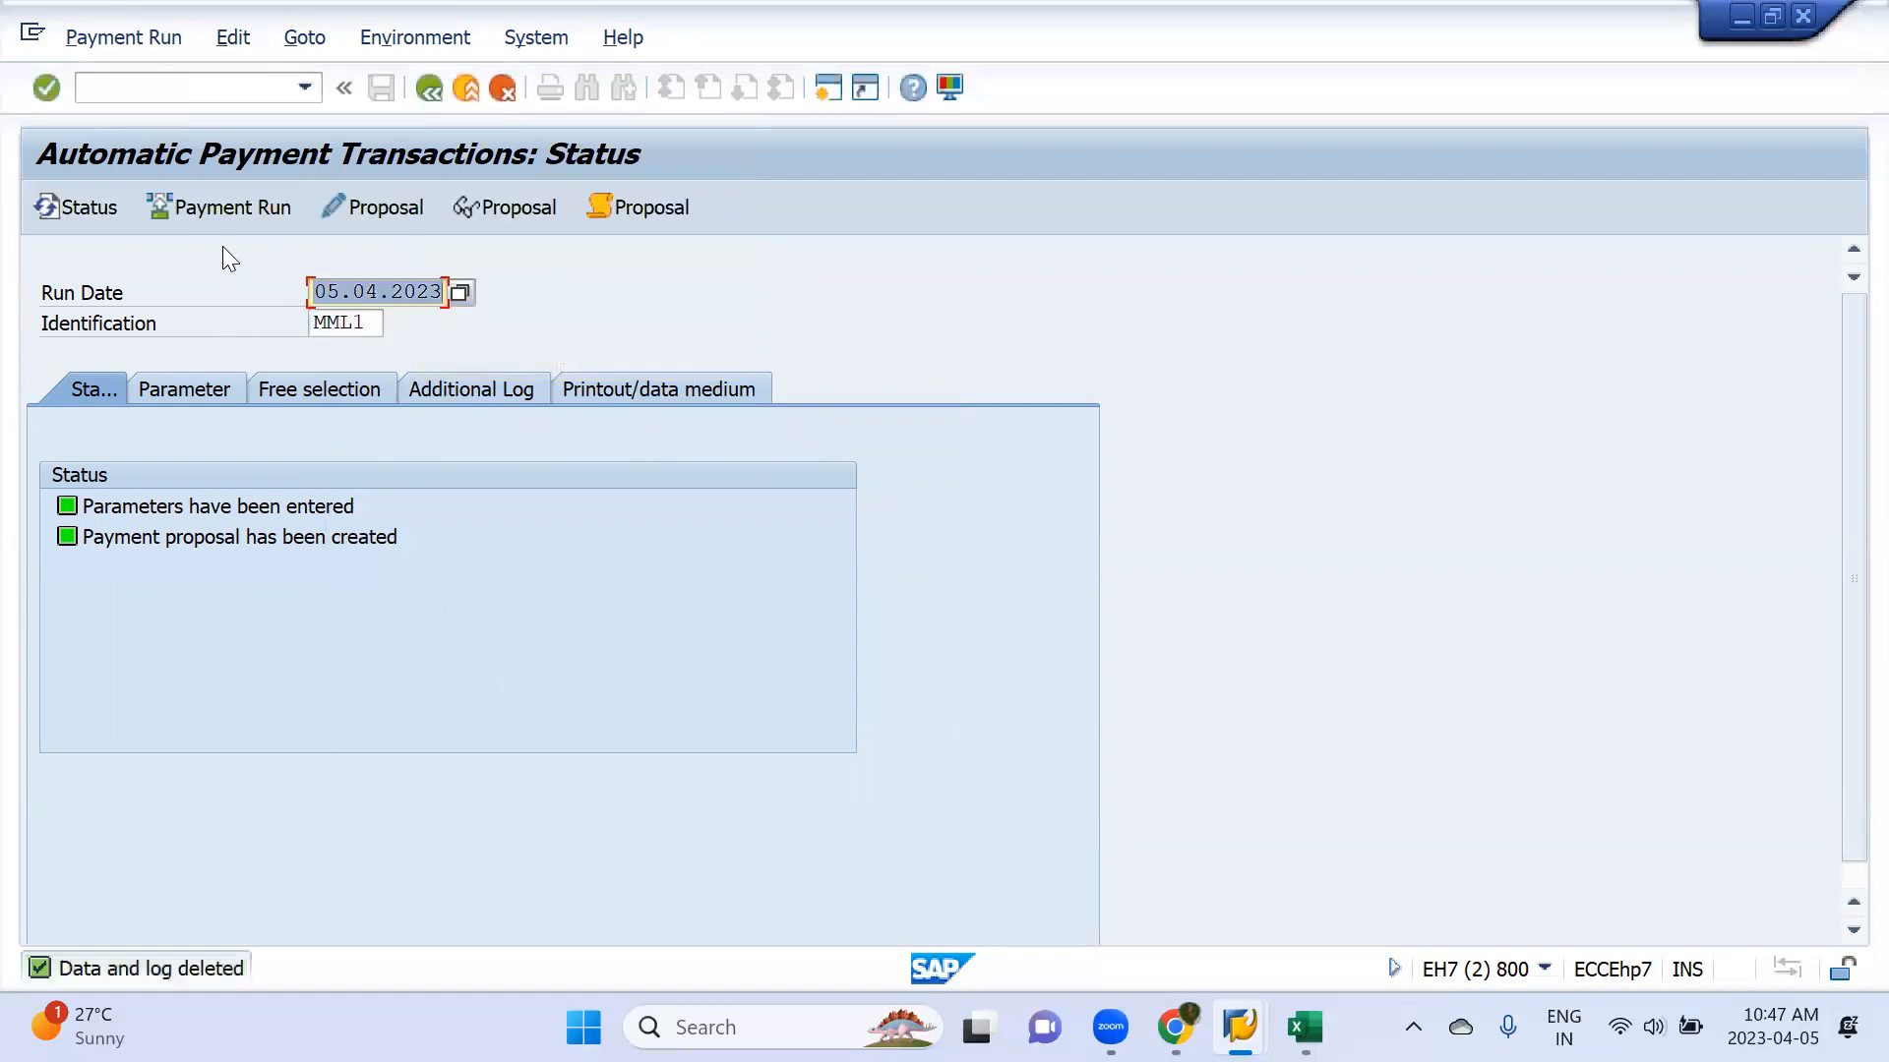
left_click(238, 210)
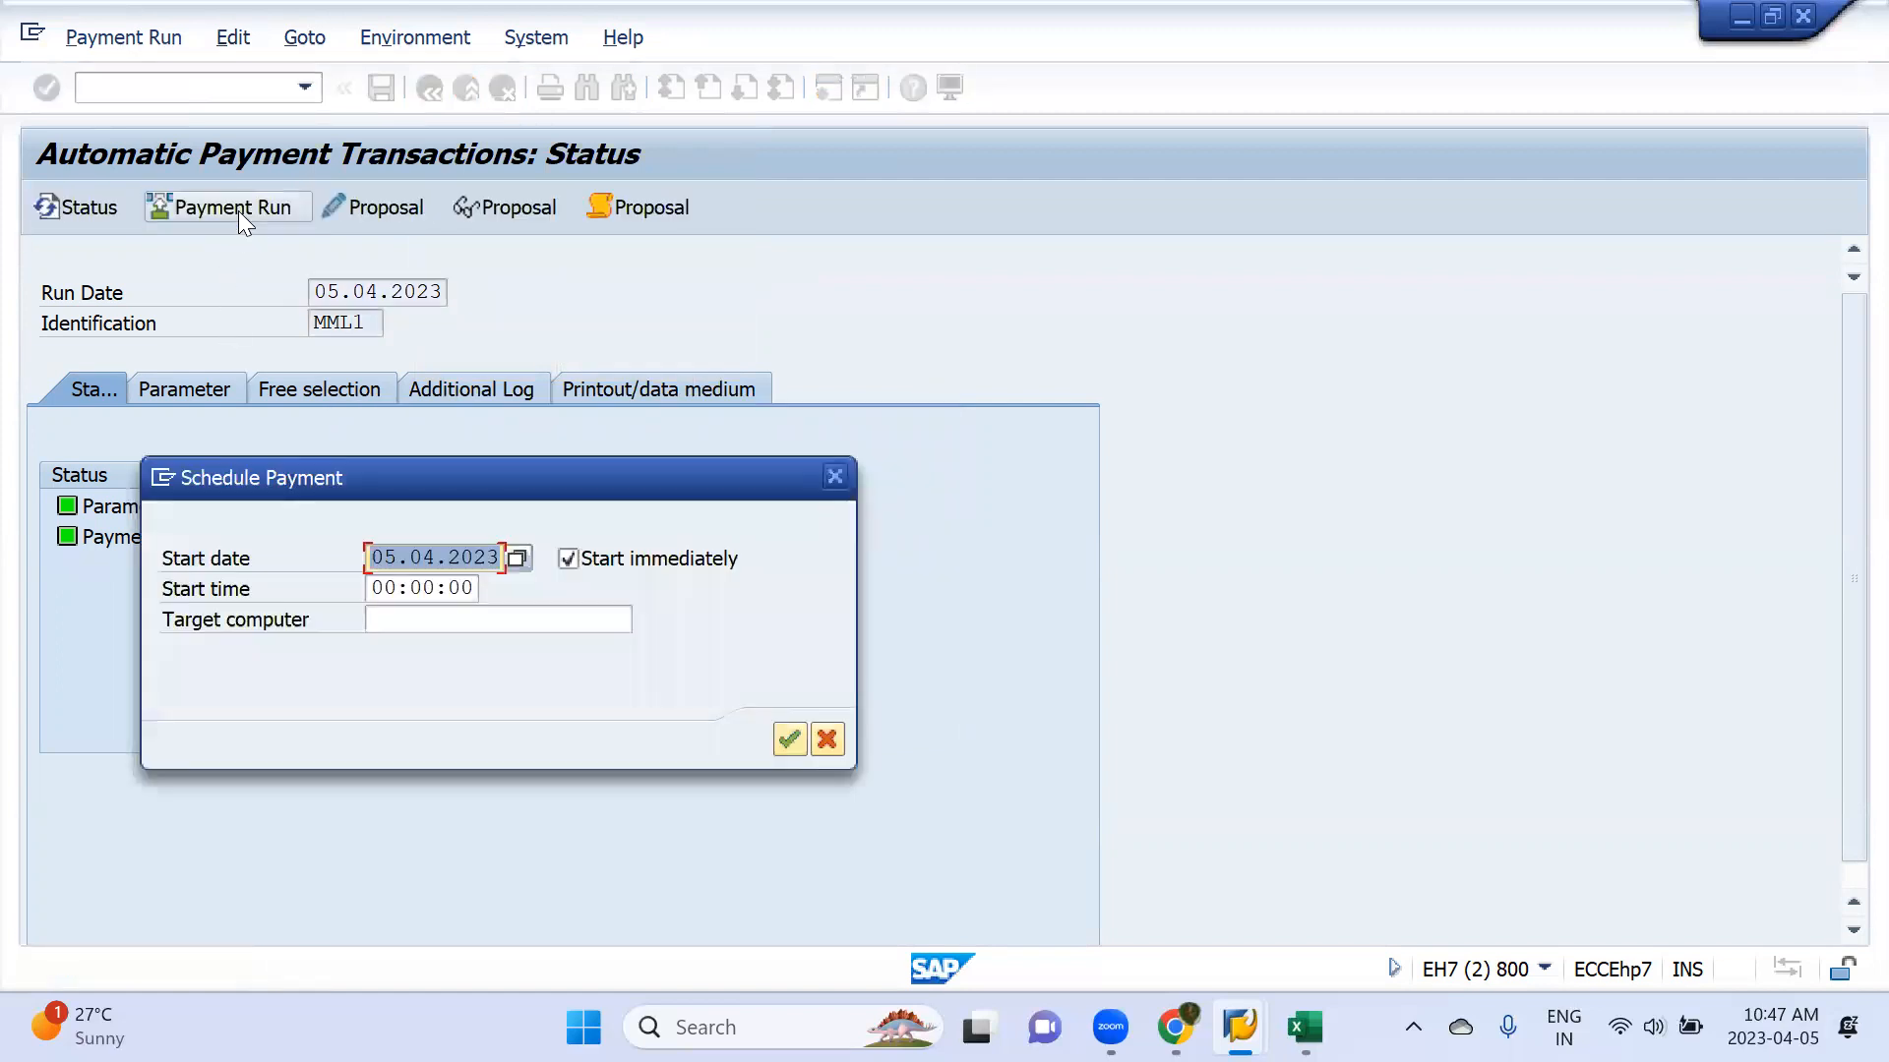
key("Return")
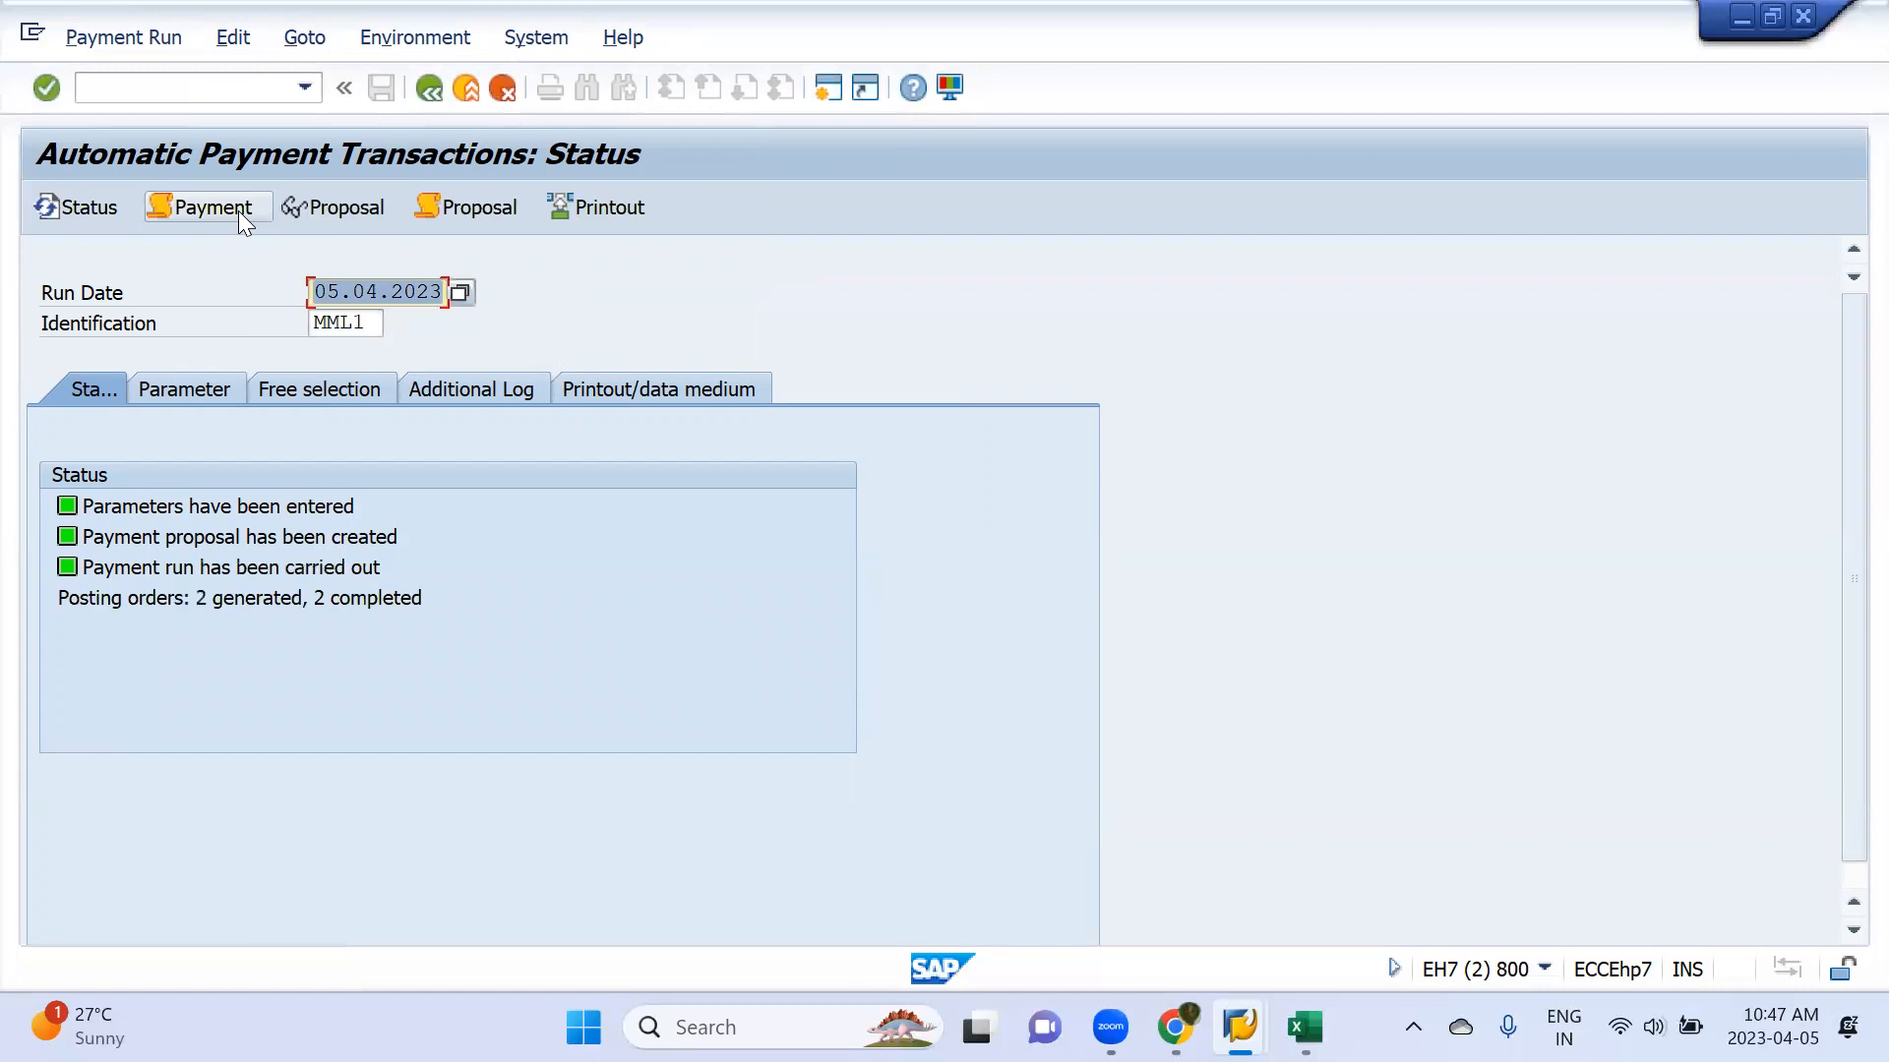
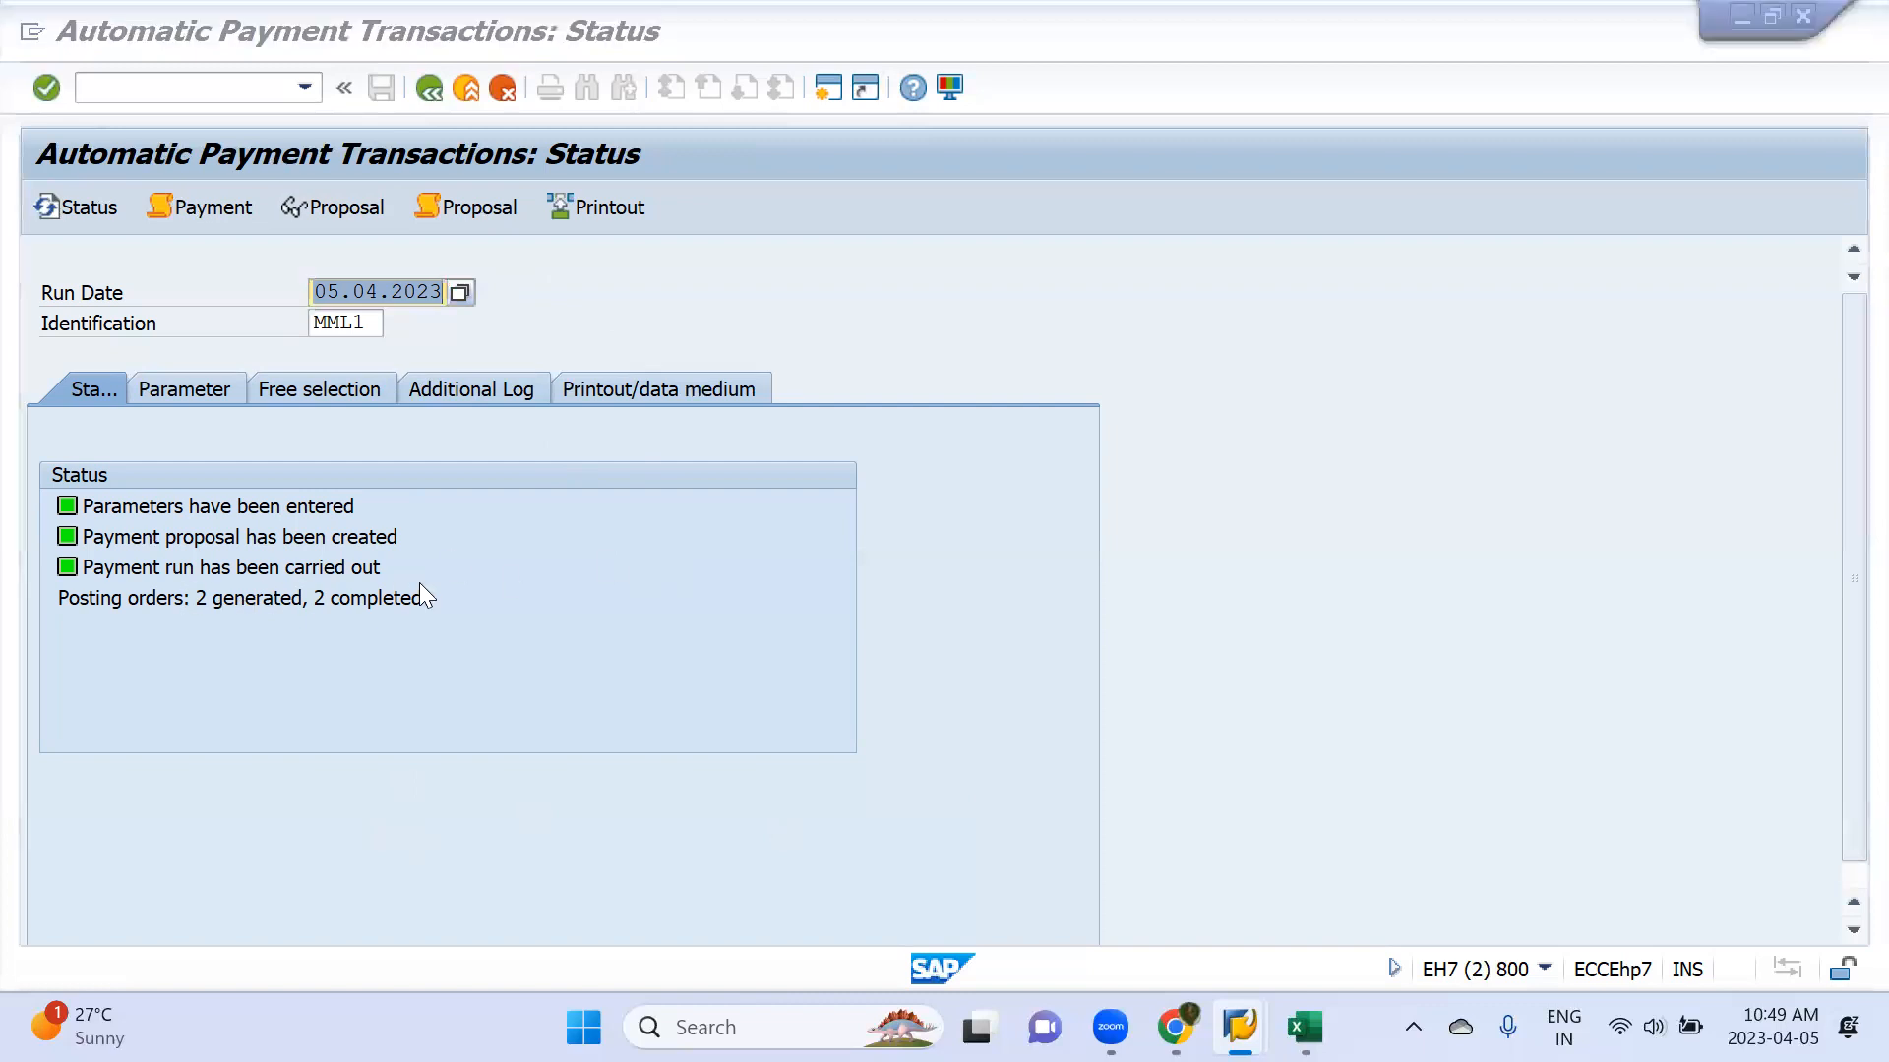
Switch to the vendor line item session and refresh the list to check the vendor's remaining open items
key("alt+Tab")
key("Tab")
left_click(80, 39)
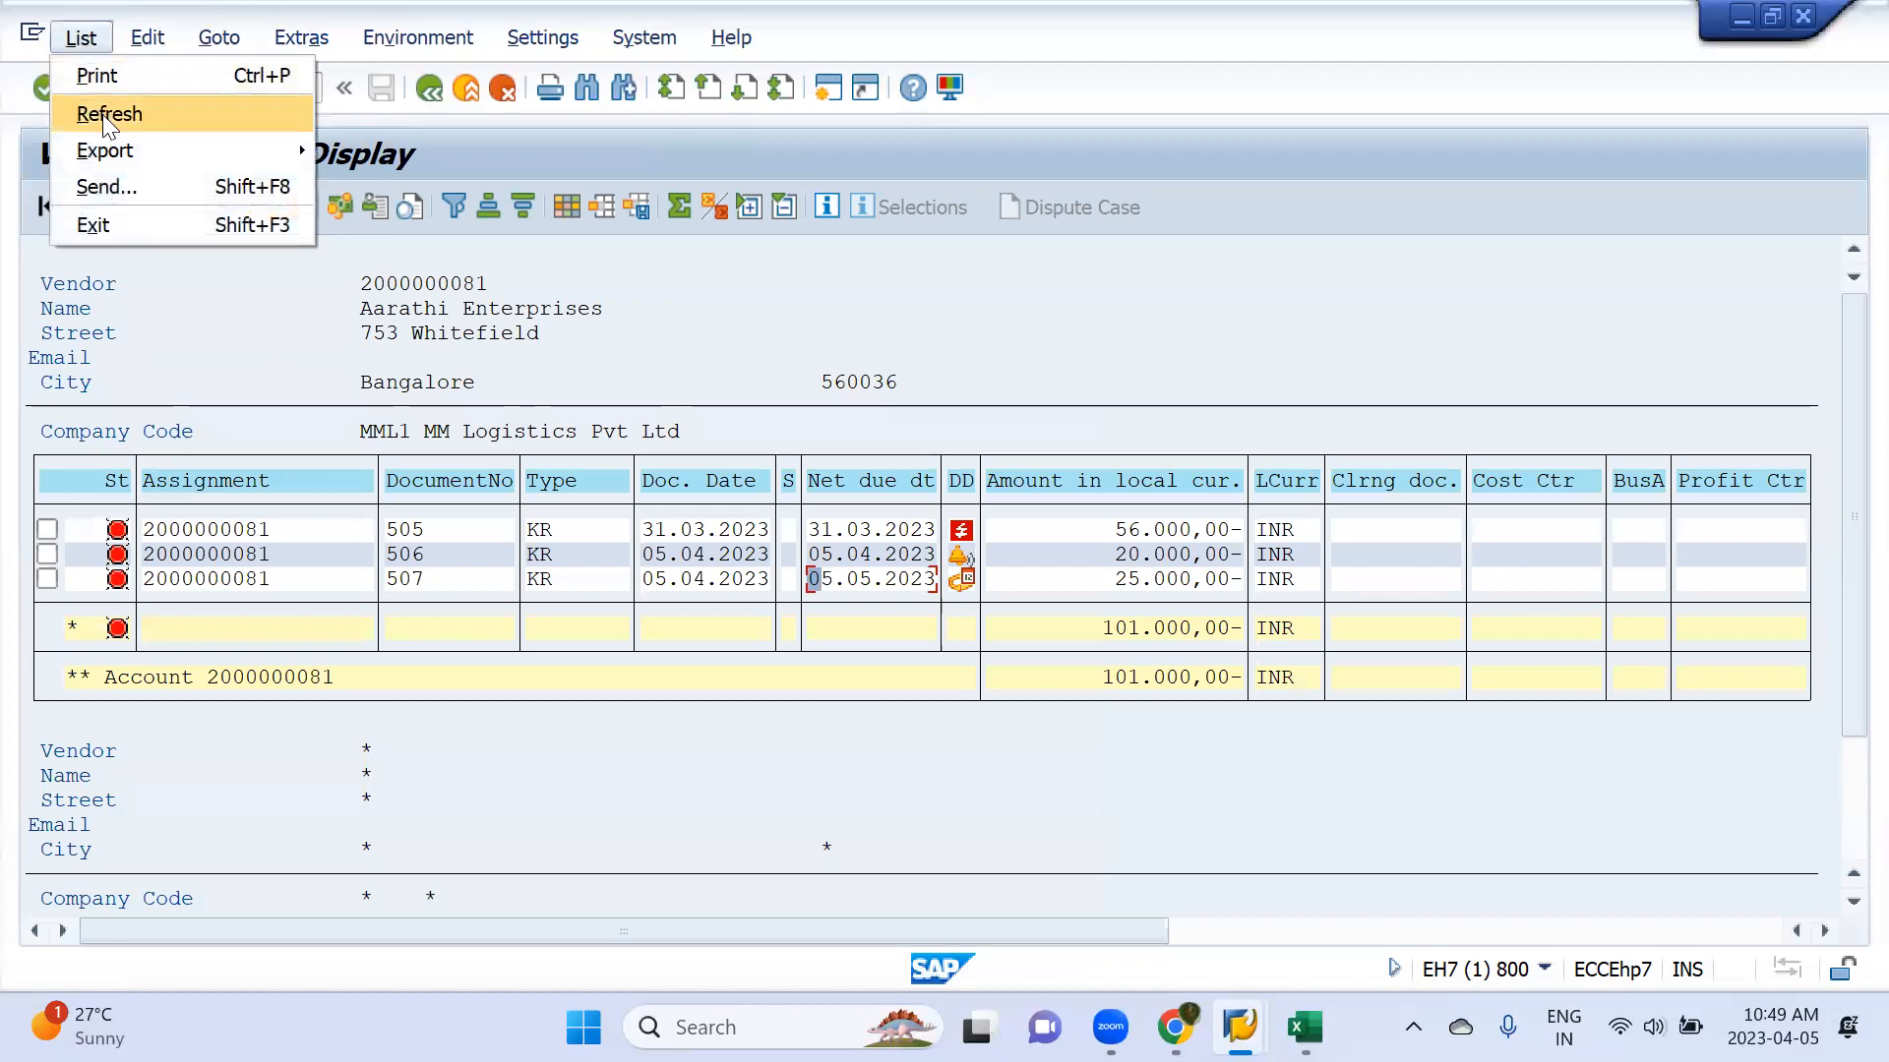
left_click(128, 112)
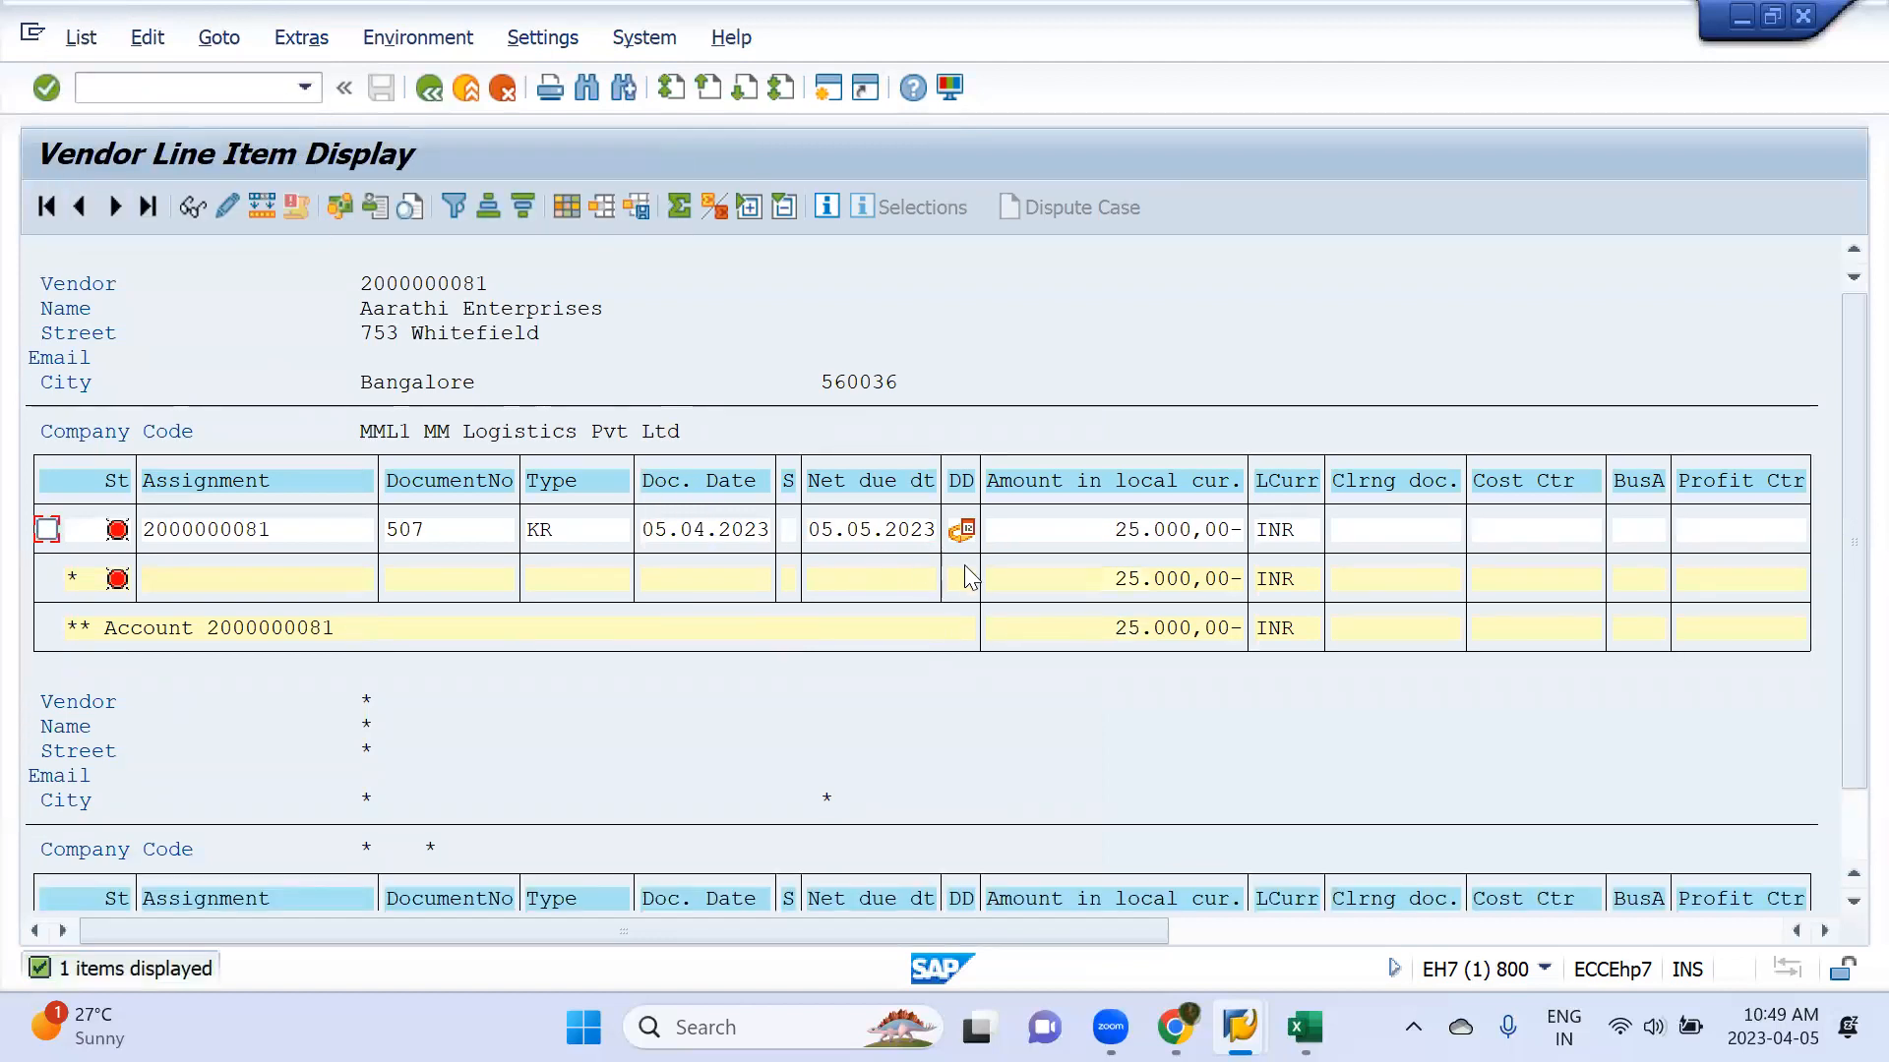
scroll(971, 586, "down", 3)
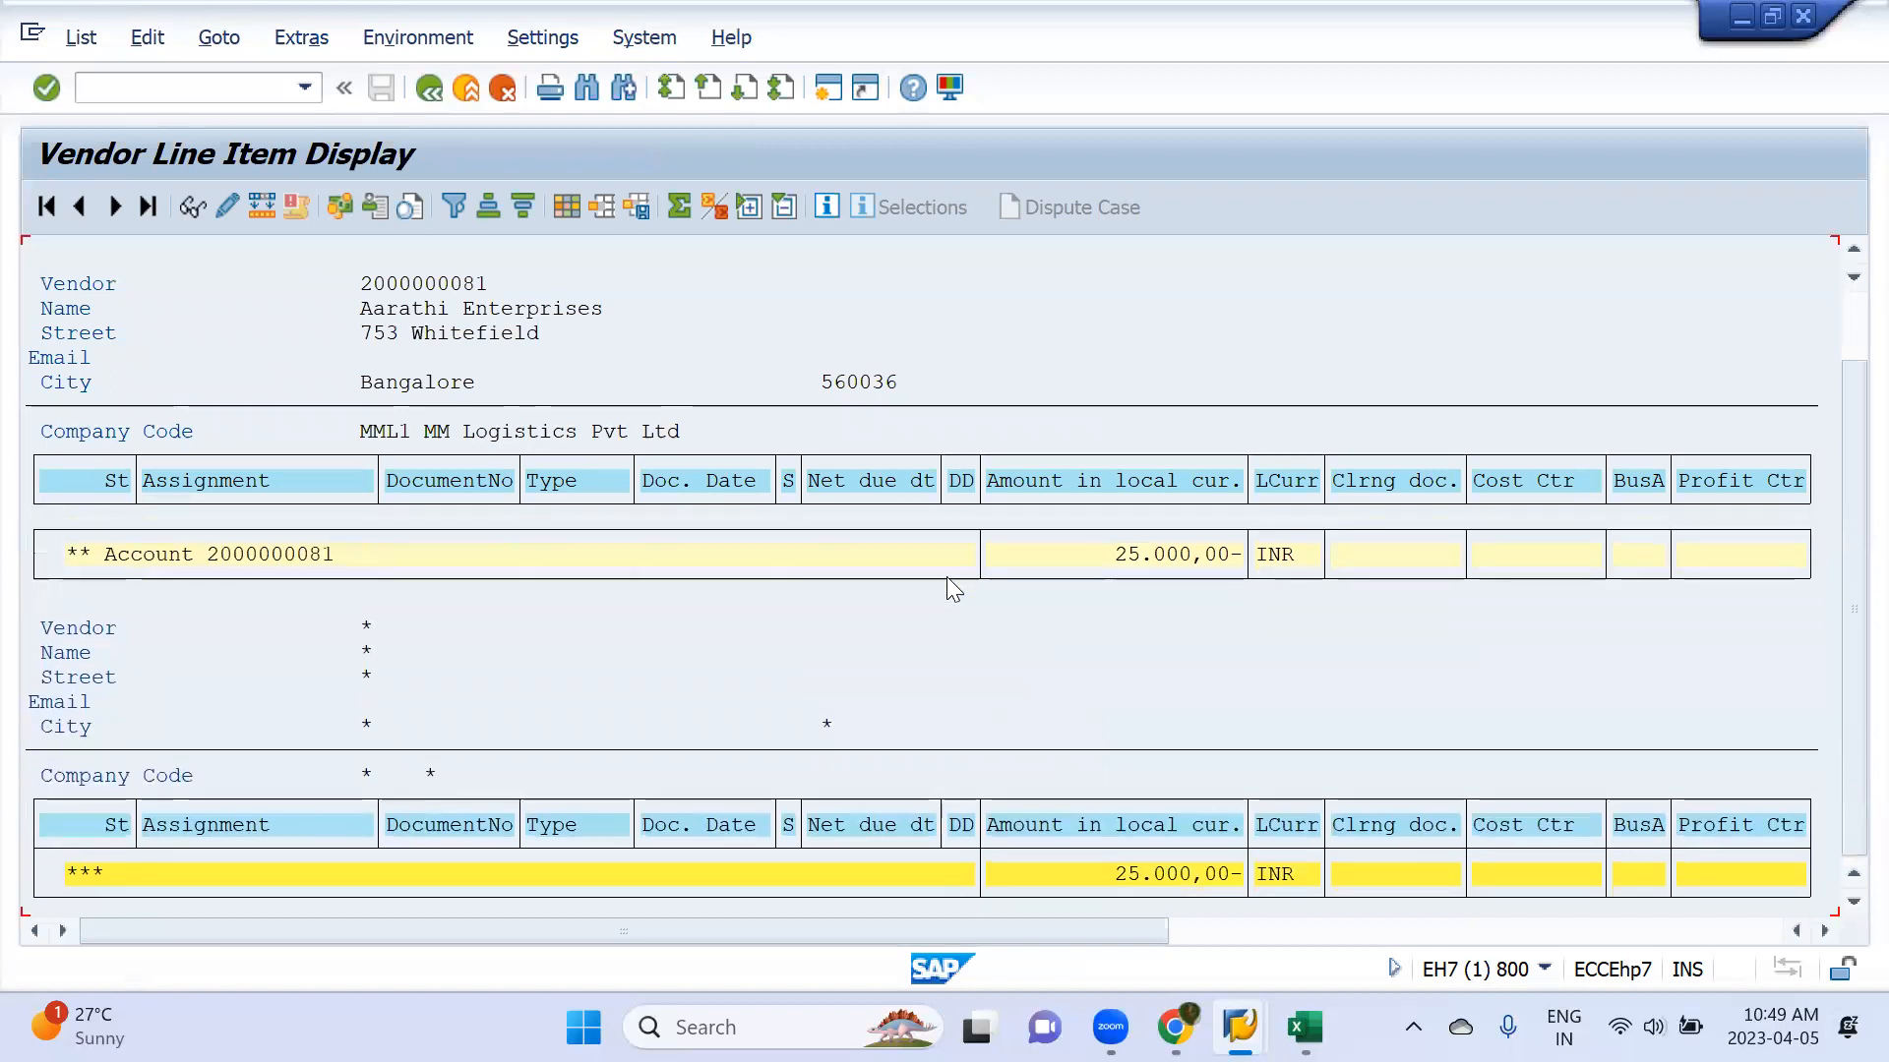
Return to the line item selection and display all items for the selected vendors in company code MML1
left_click(423, 91)
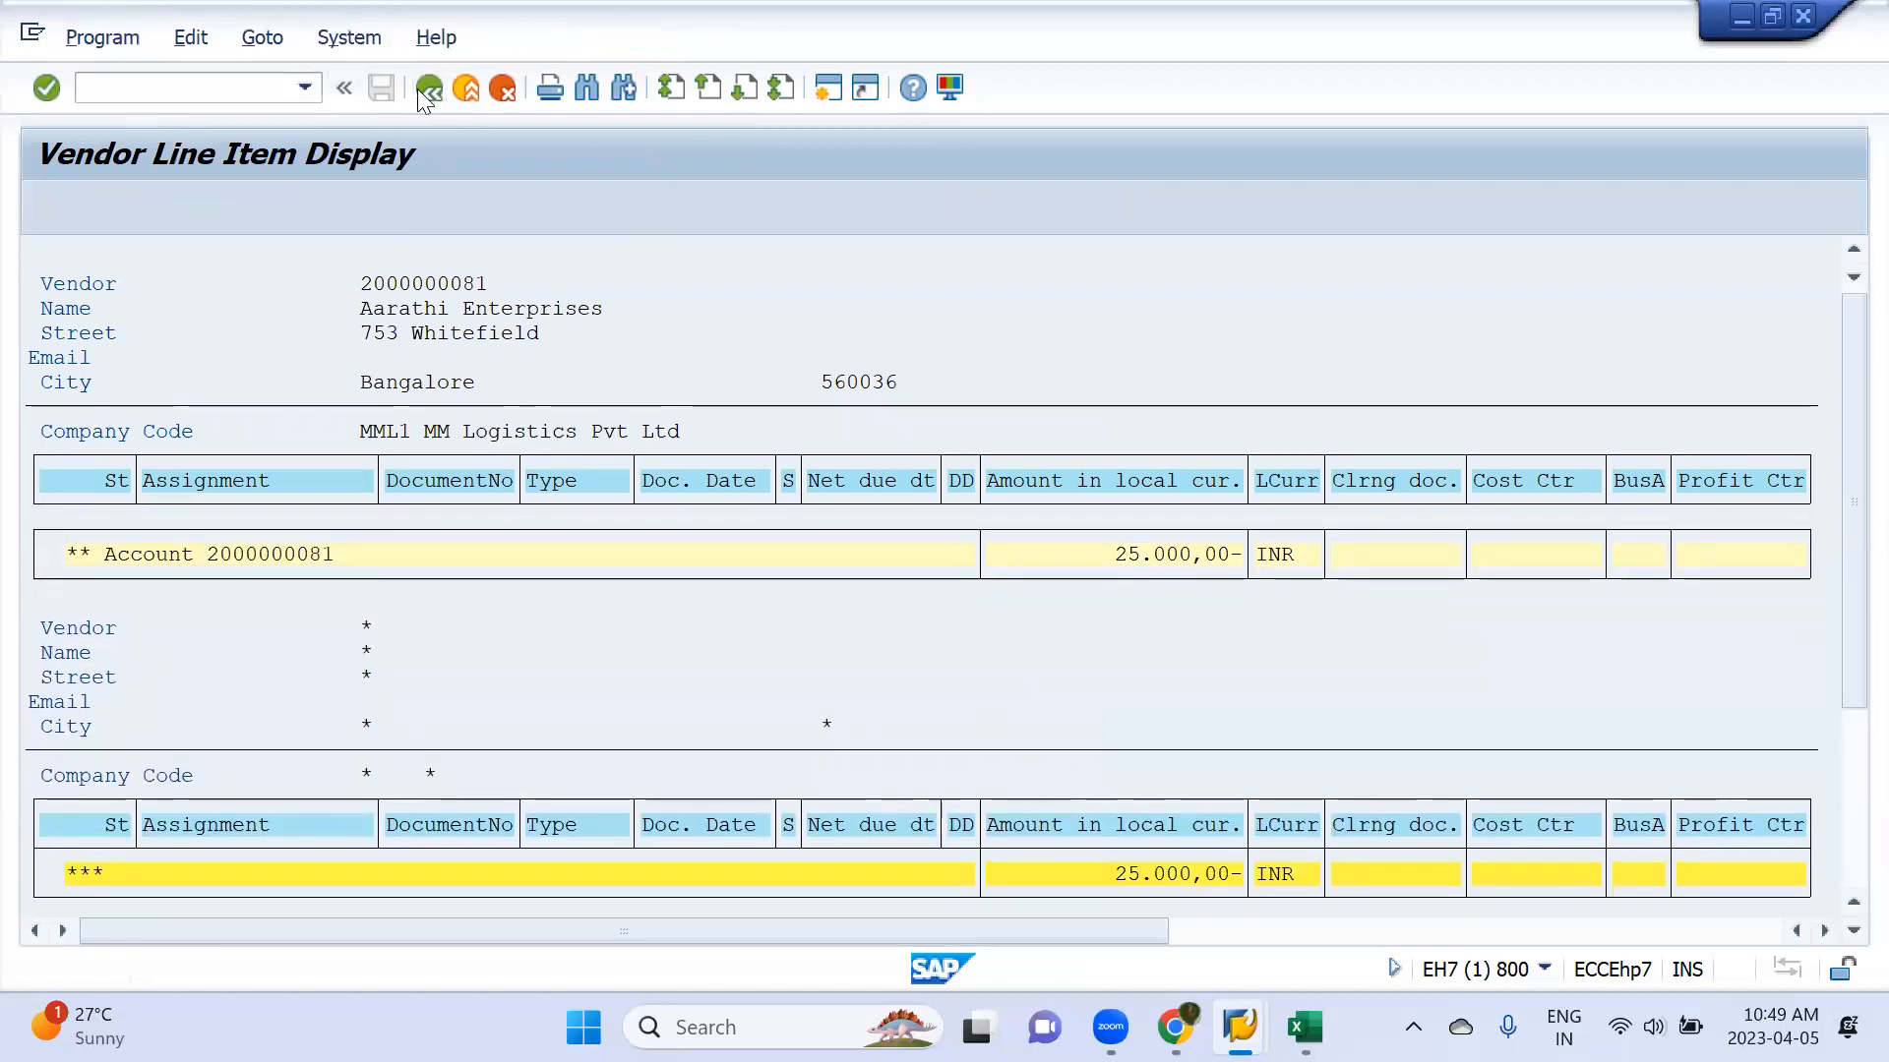
left_click(90, 809)
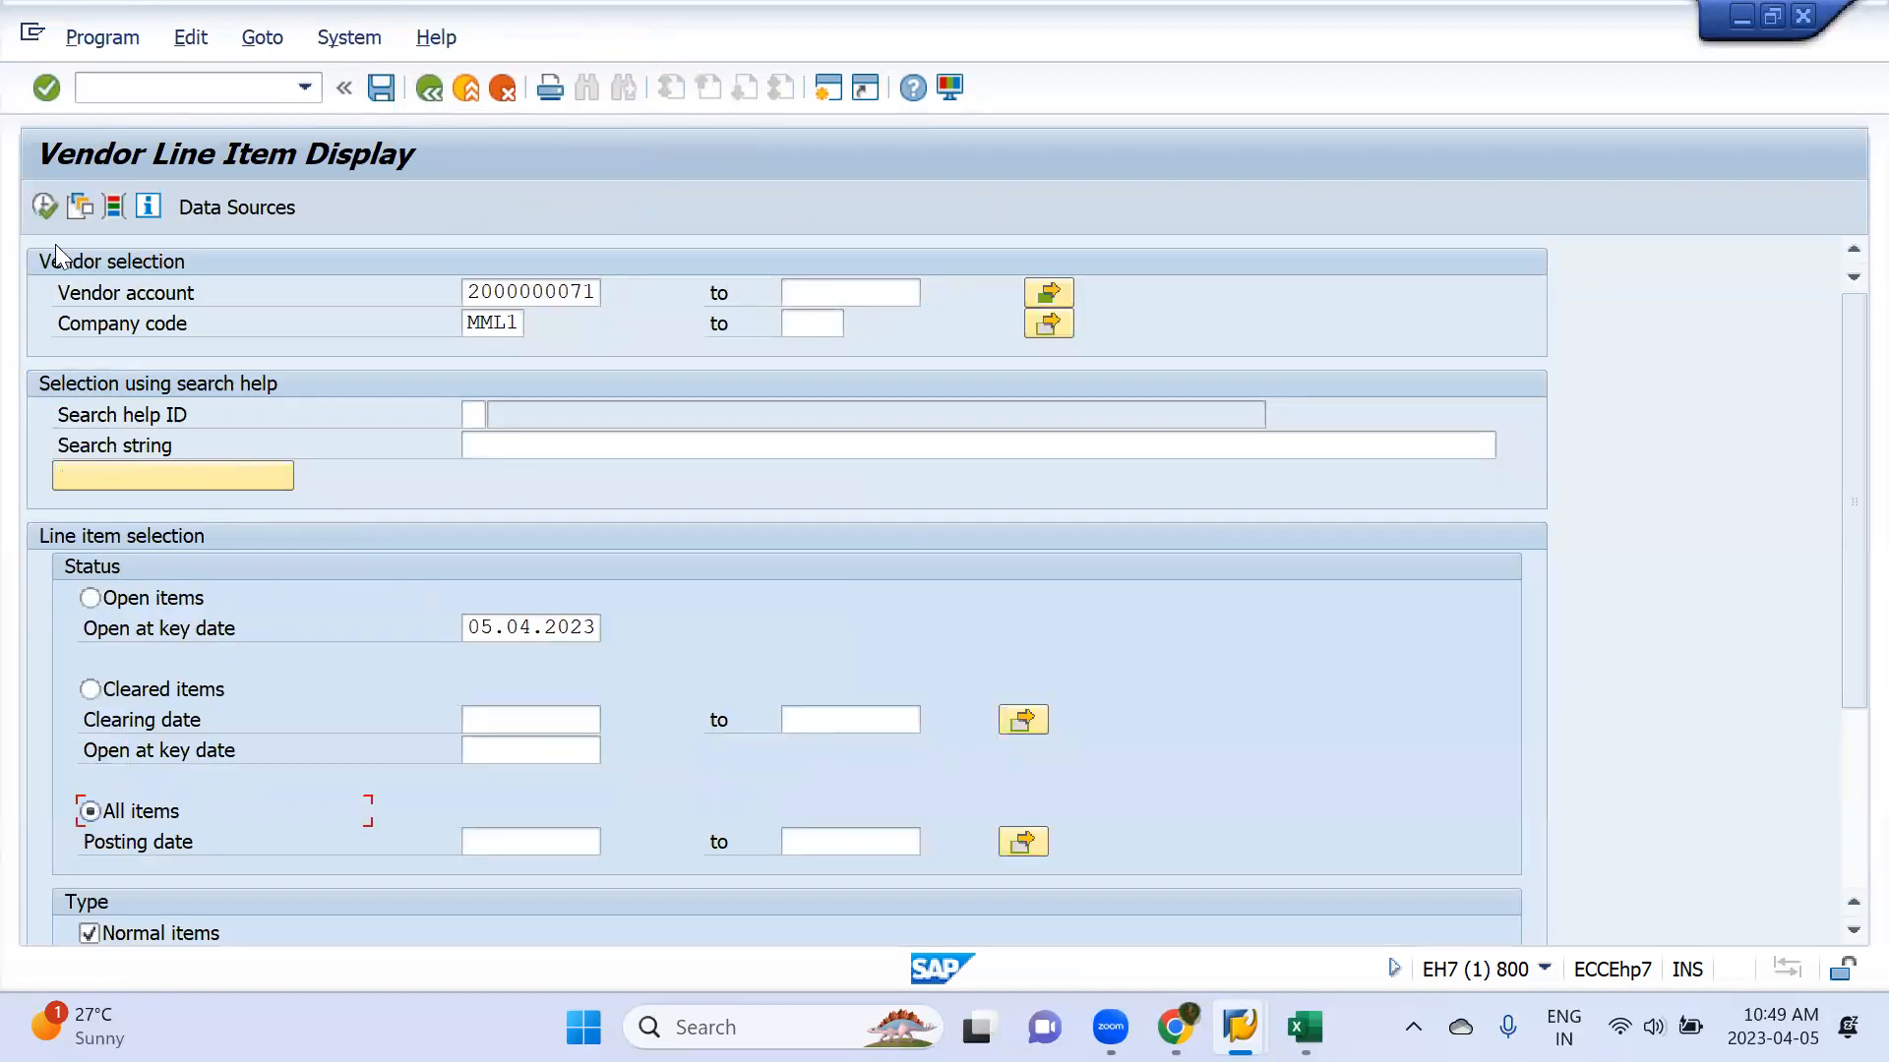
left_click(46, 206)
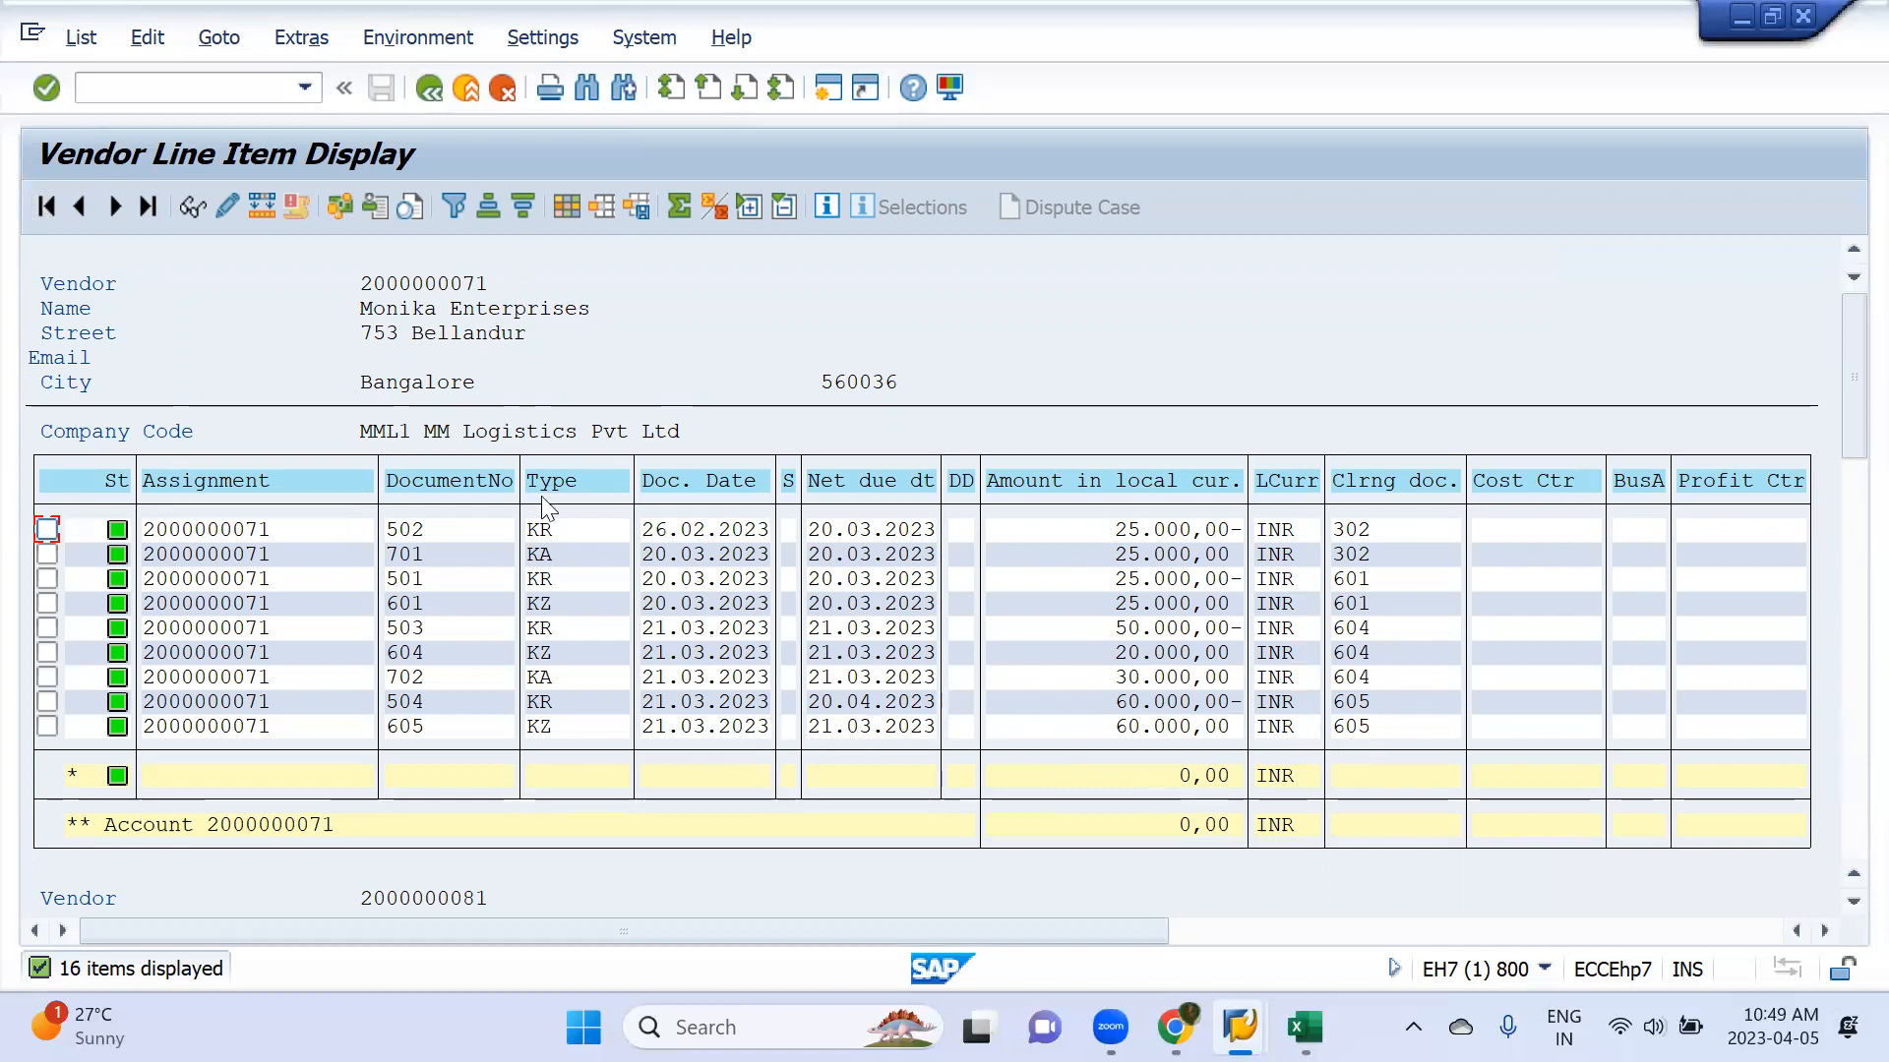
scroll(542, 495, "down", 2)
scroll(544, 507, "down", 4)
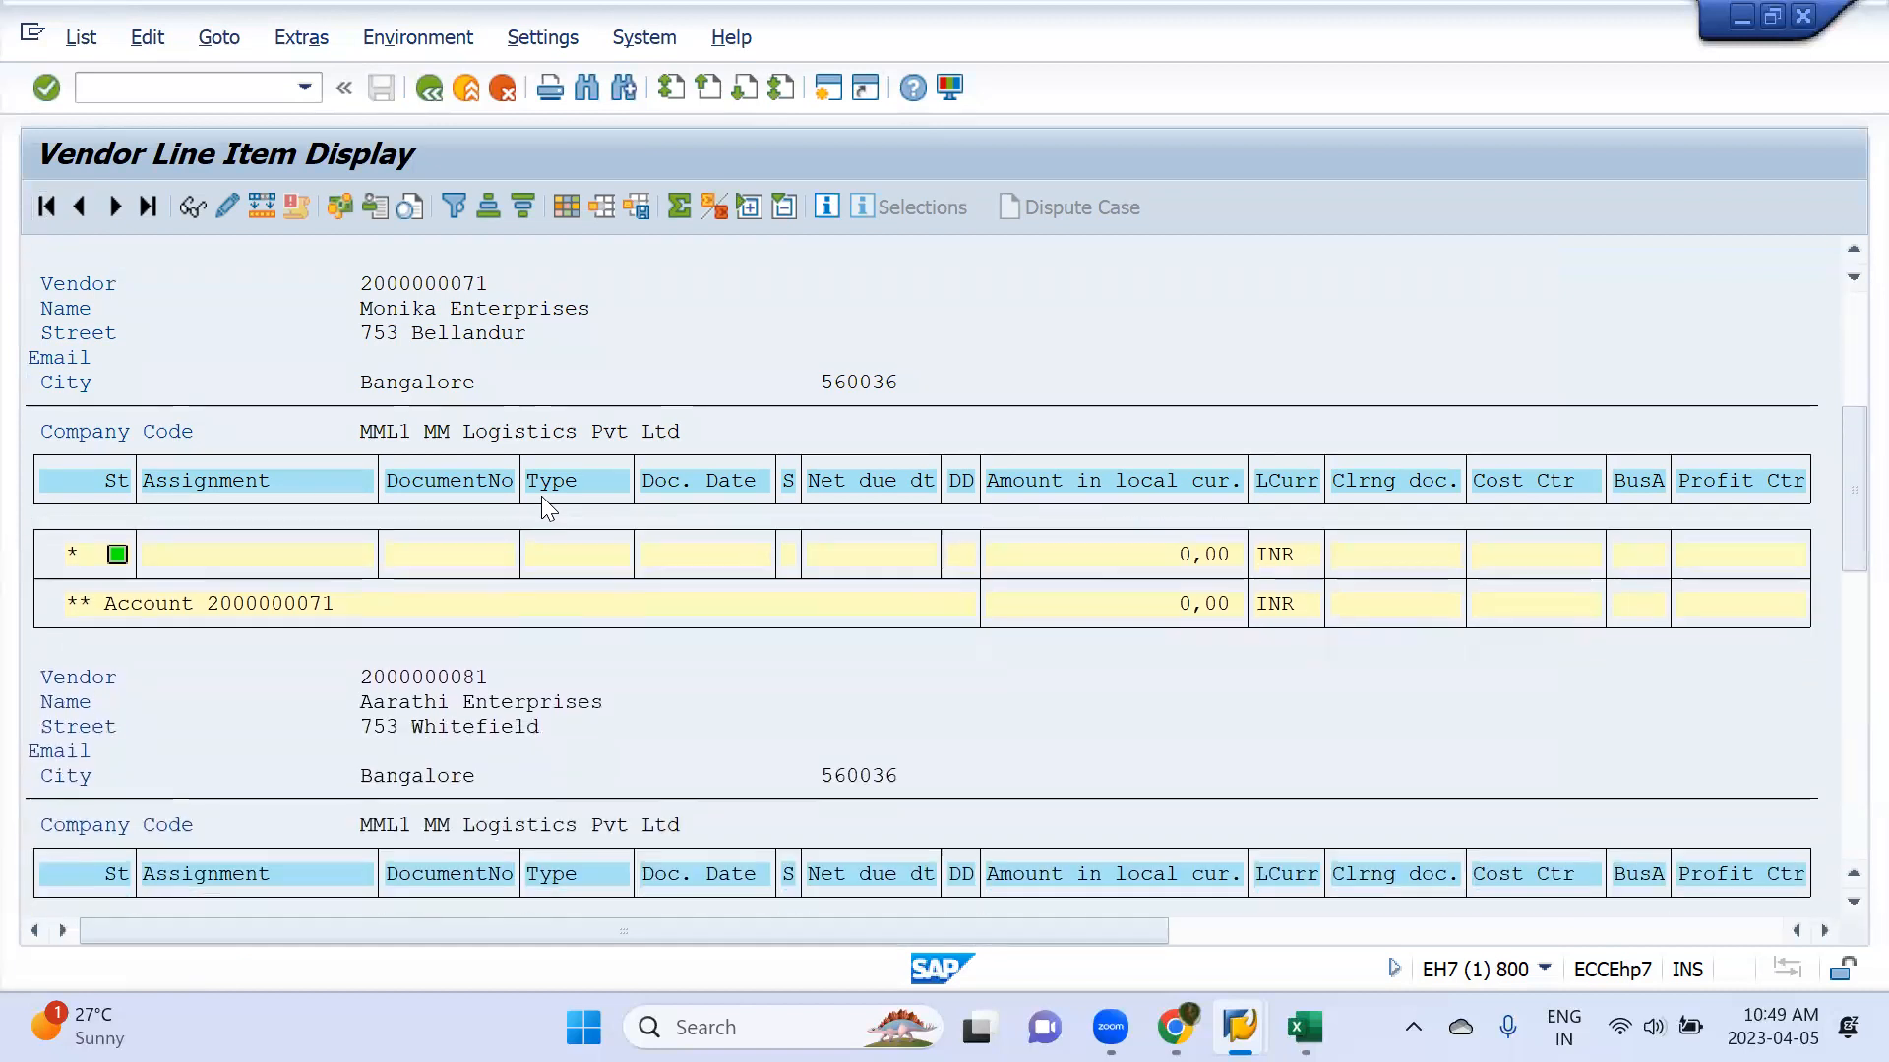
scroll(546, 506, "down", 3)
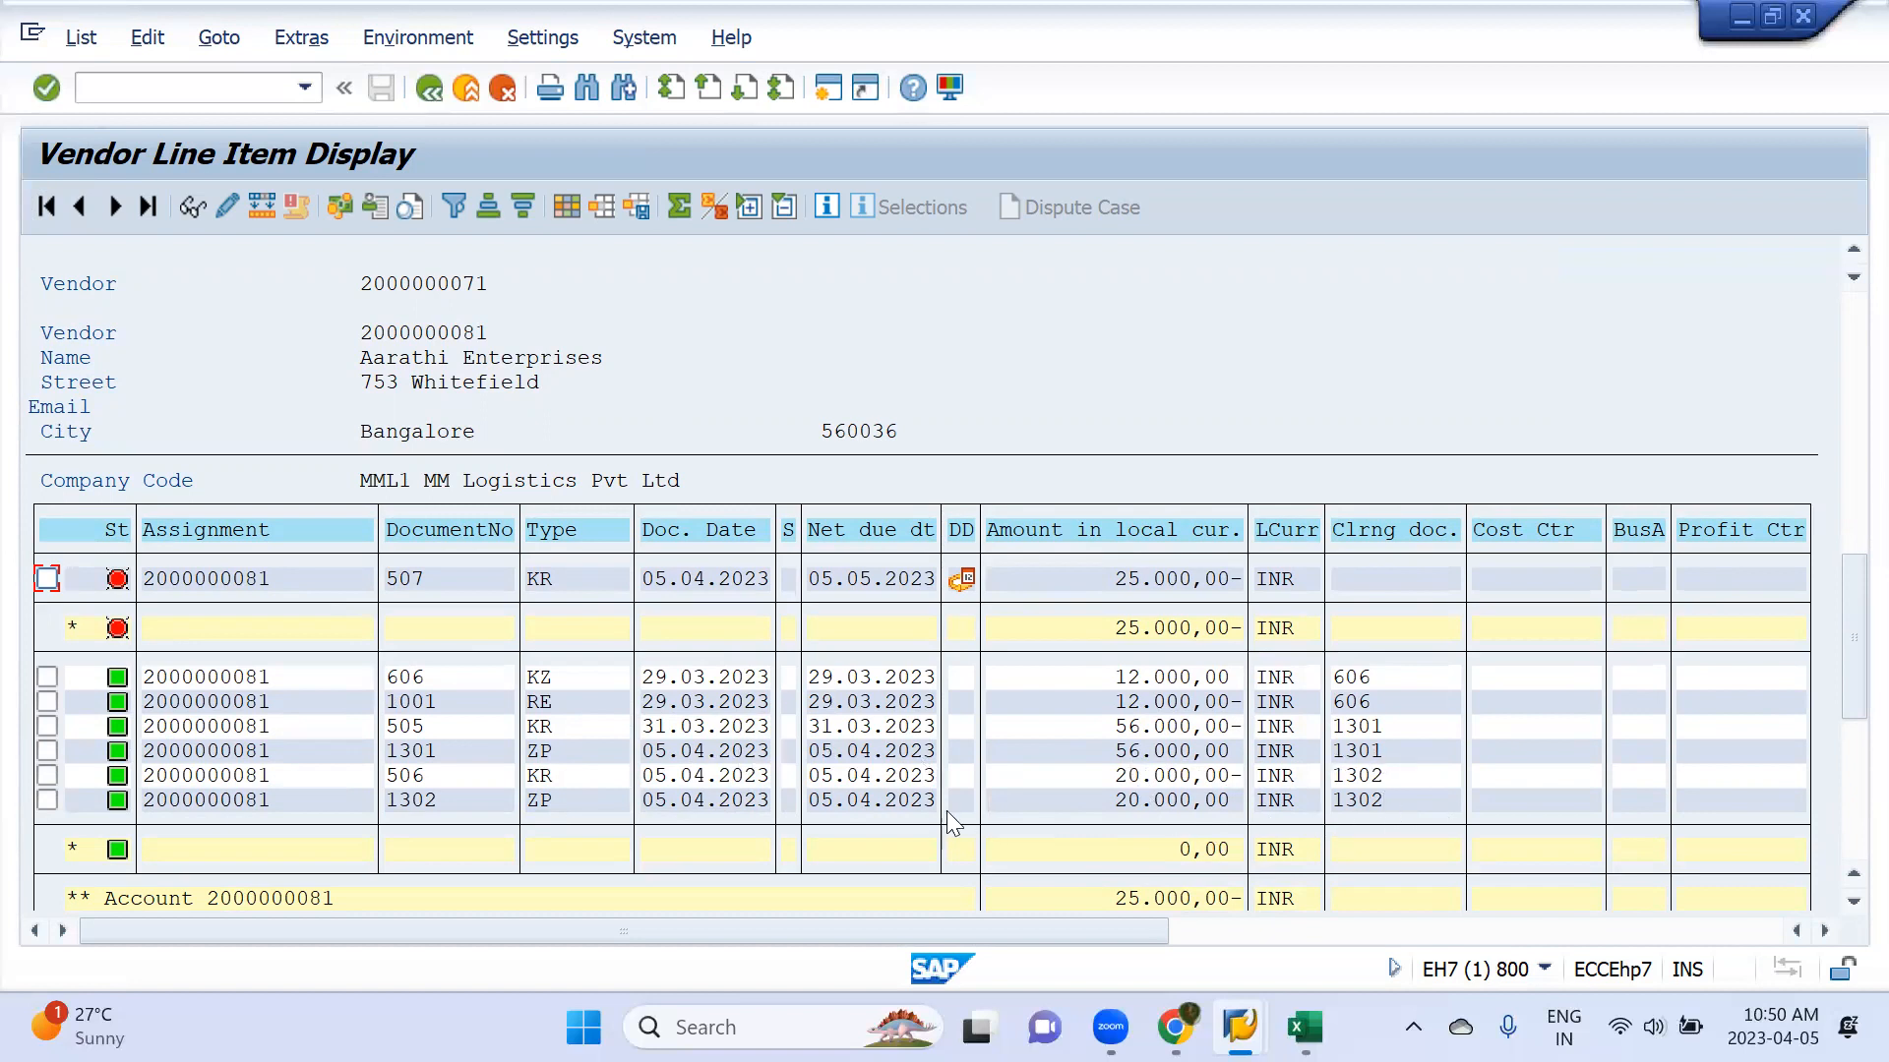
Open ZP payment document 1301 from the line items and view its payment usage
double_click(839, 756)
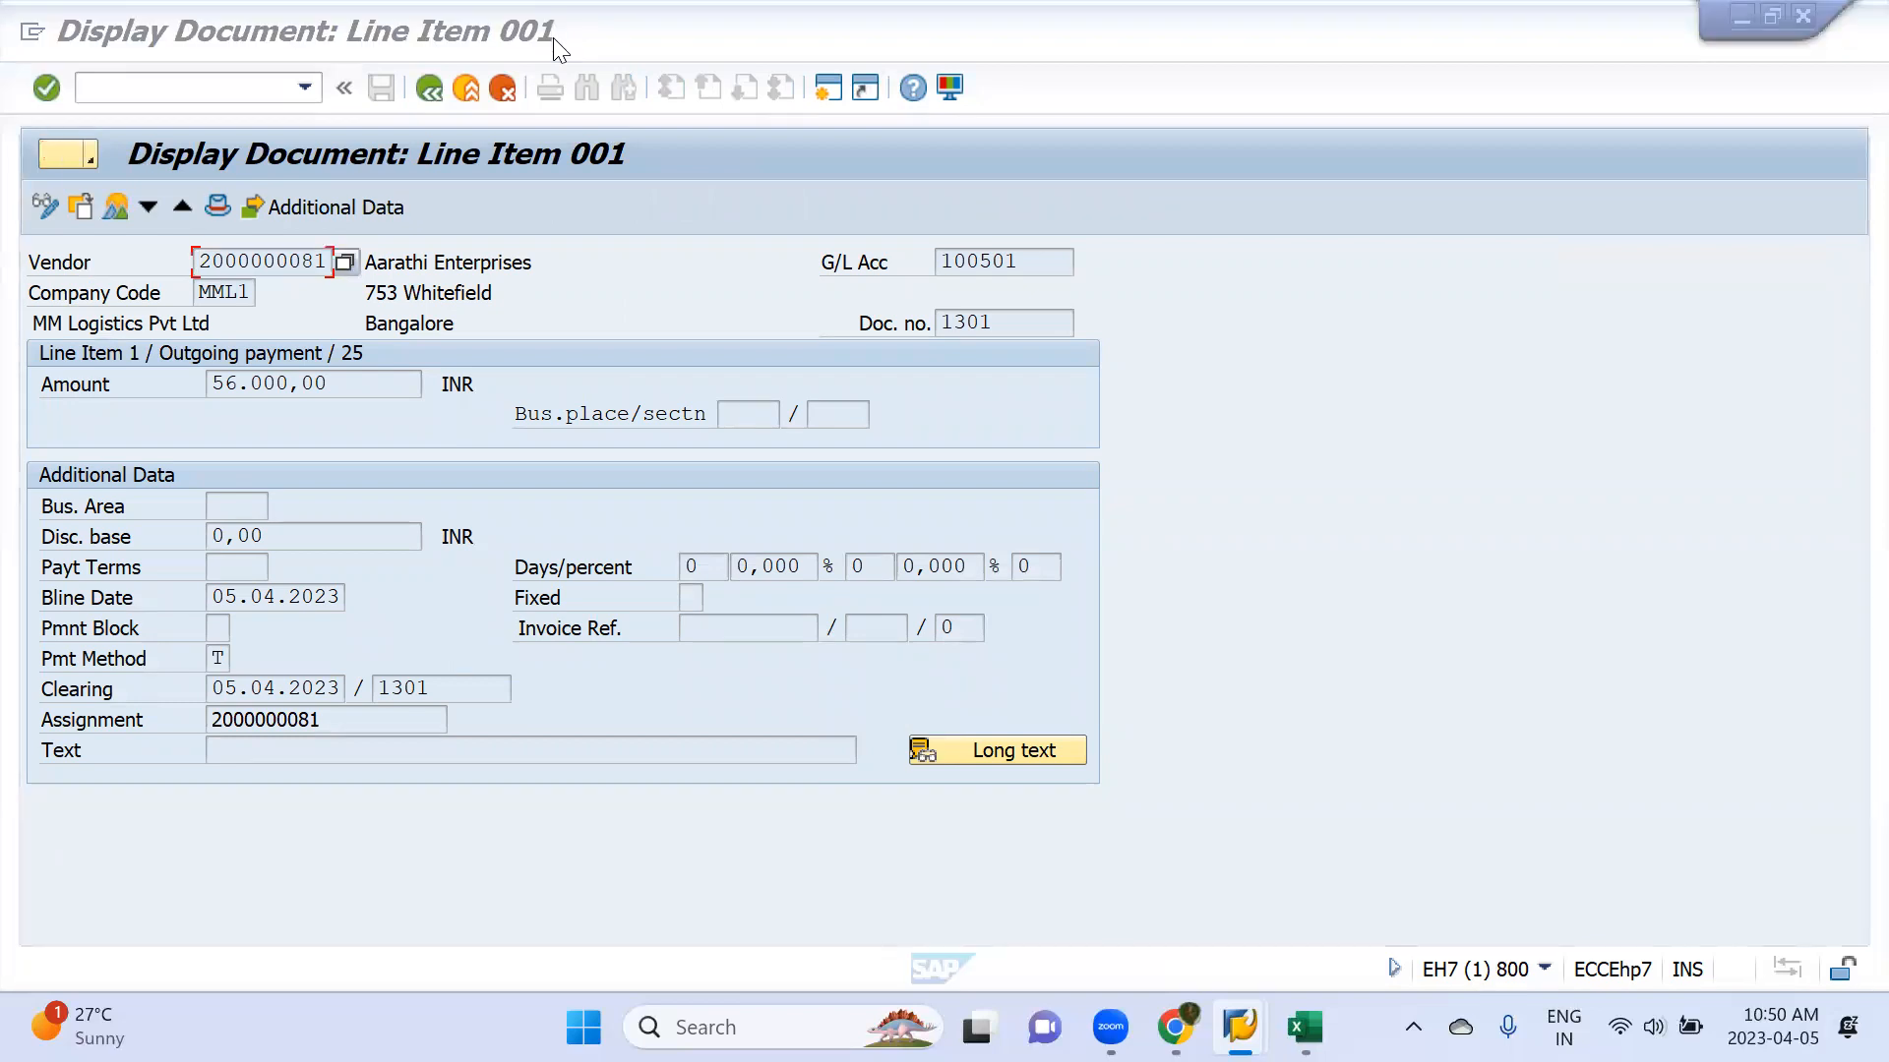
key("F3")
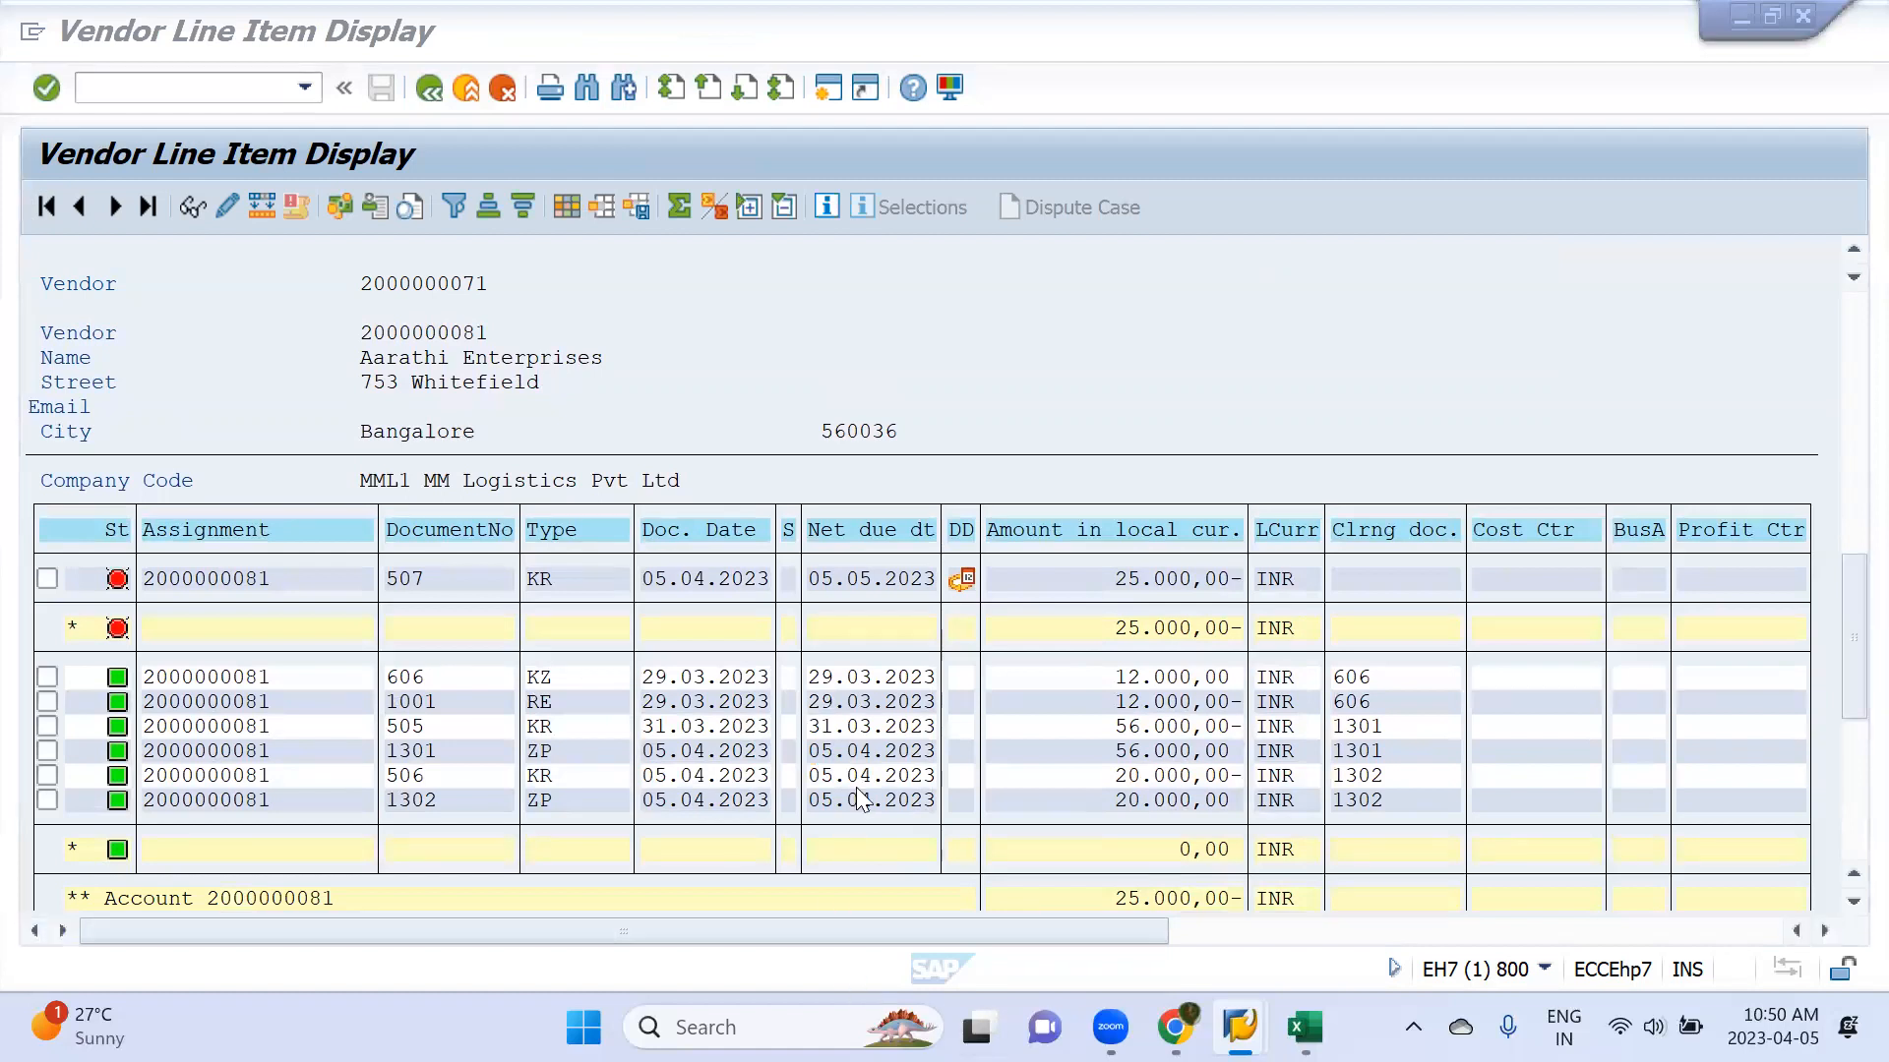
double_click(852, 756)
left_click(456, 41)
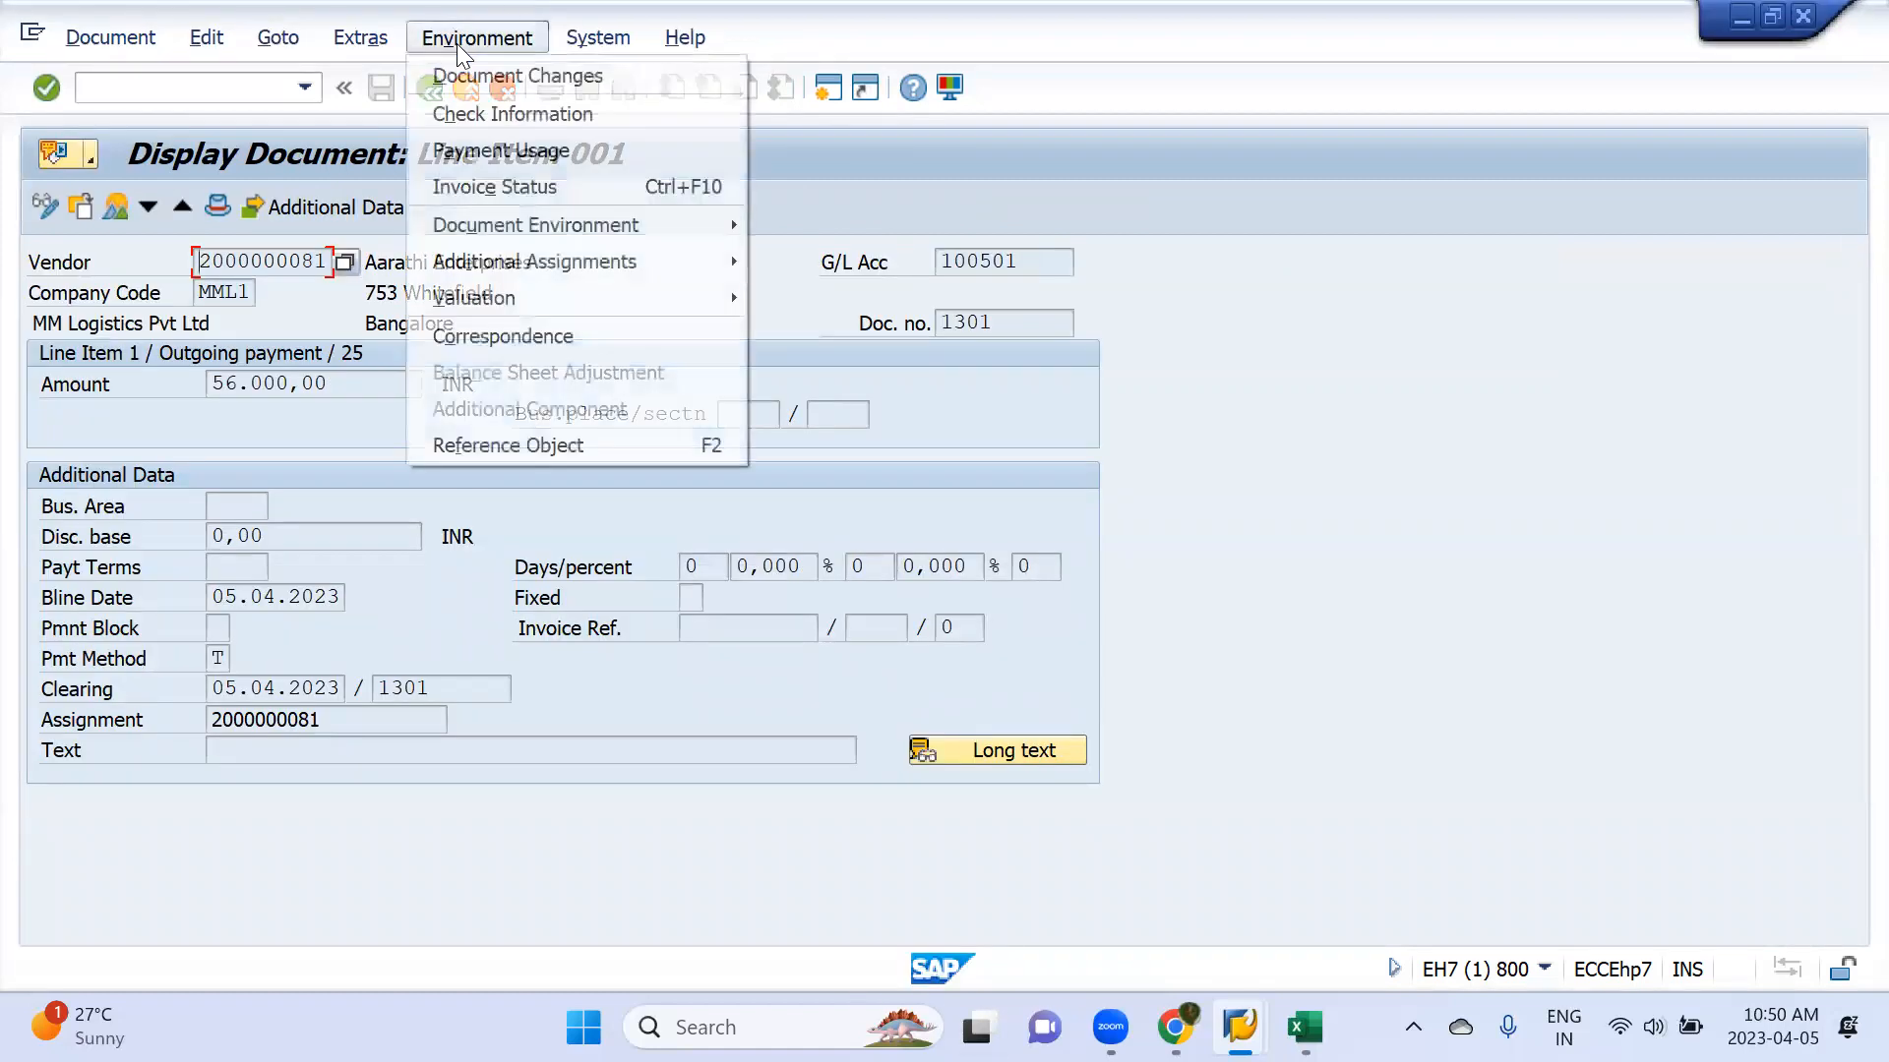
left_click(538, 155)
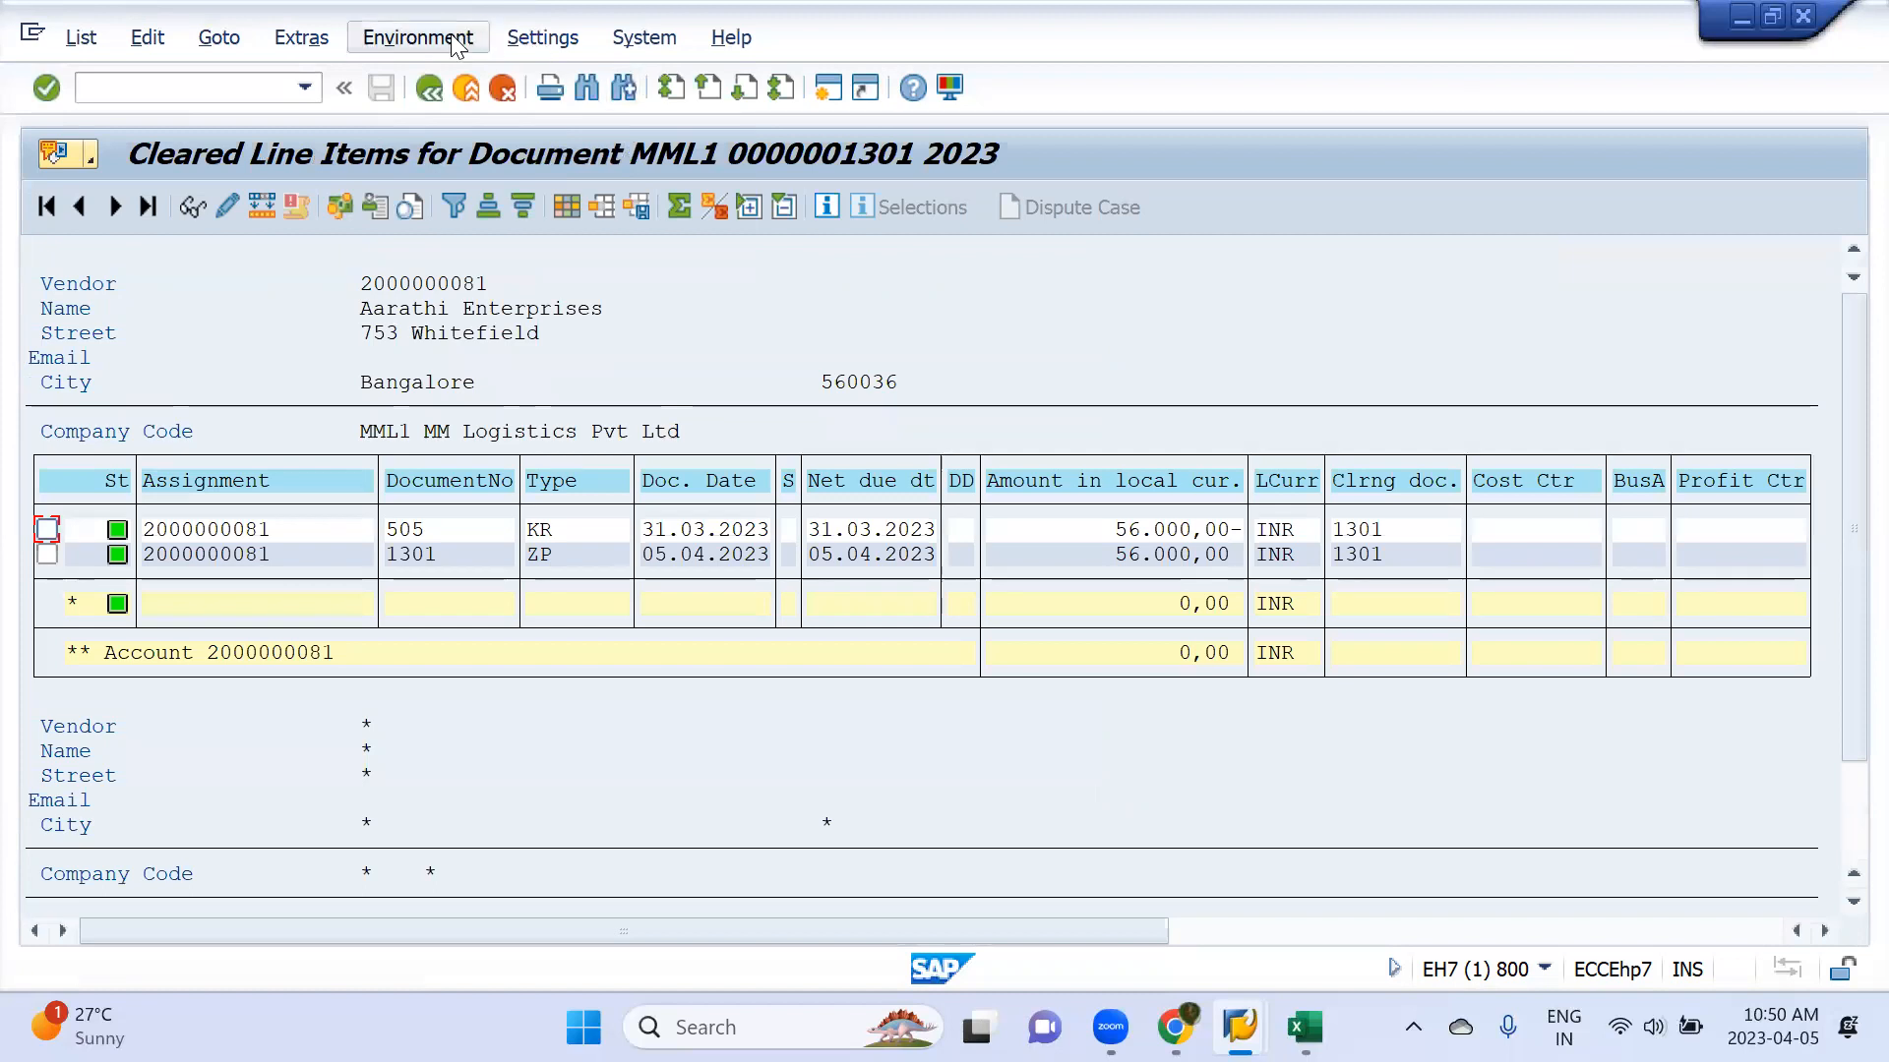
left_click(431, 89)
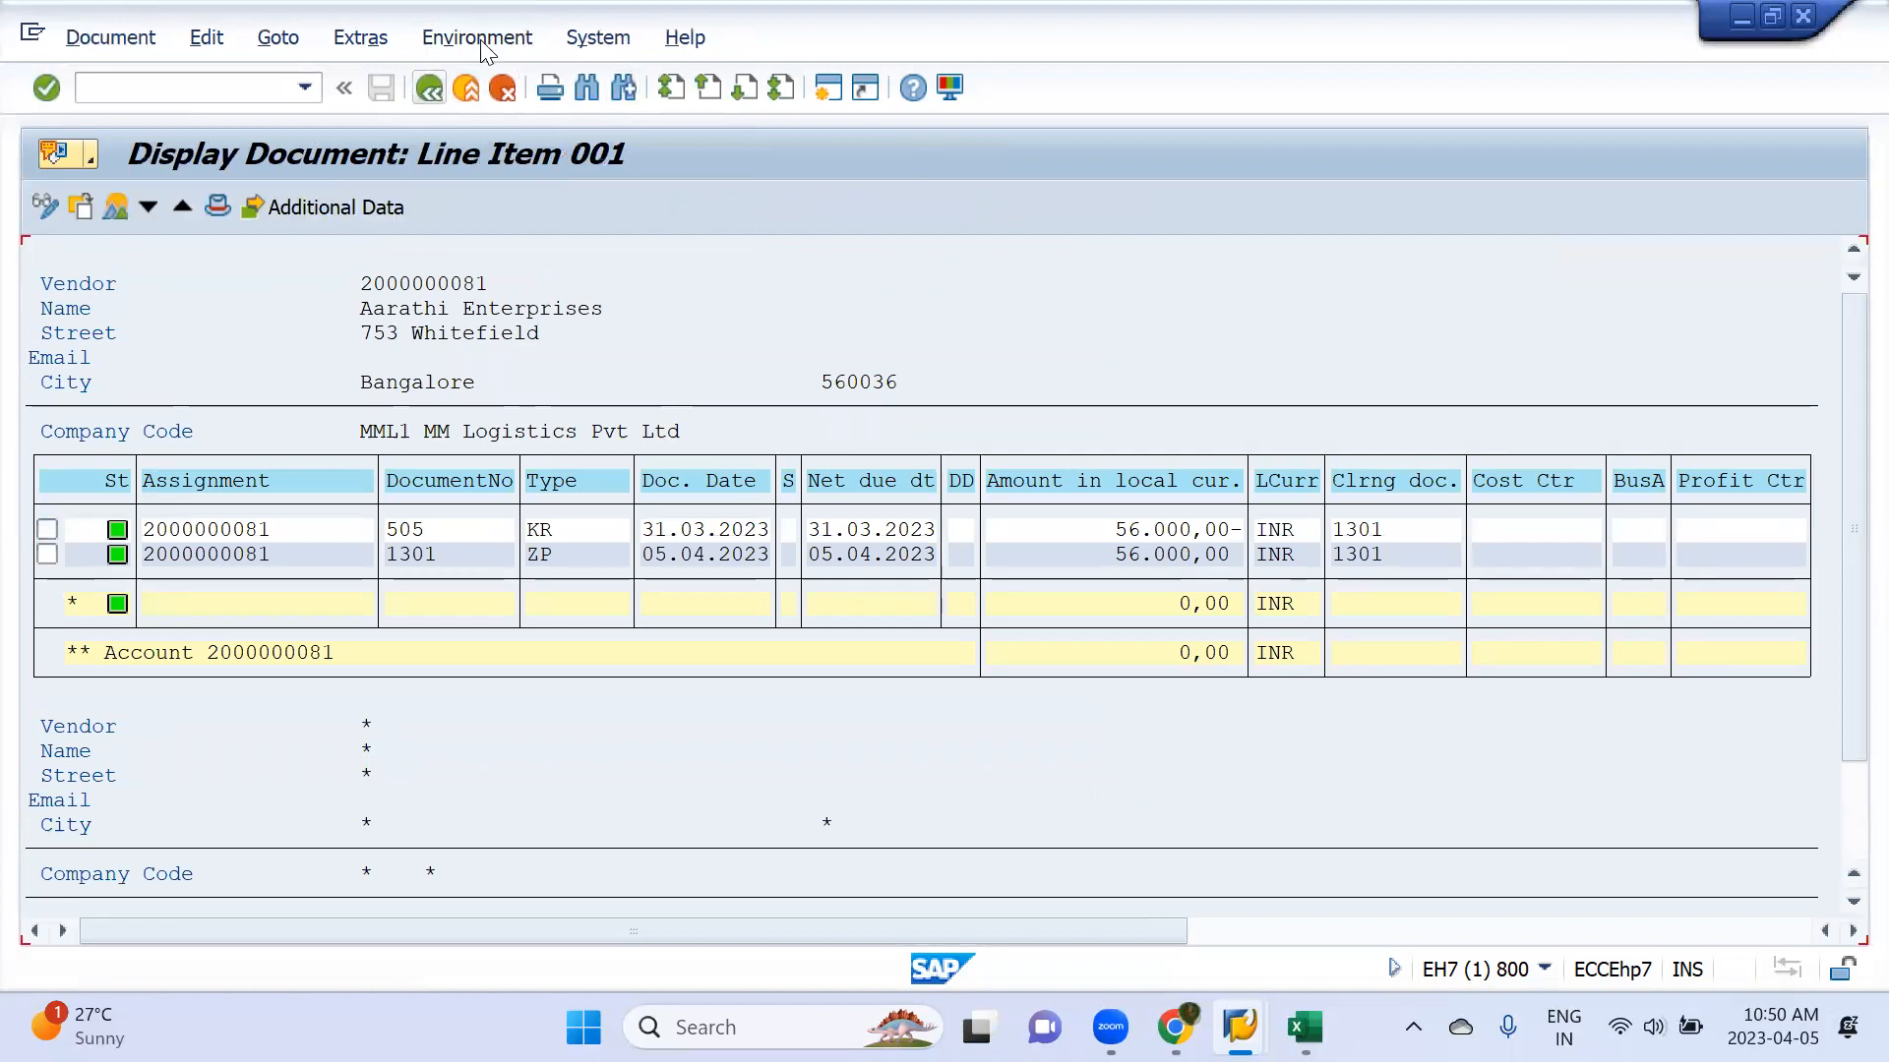
Look up the check information for payment document 1301 and return to the vendor line items
left_click(480, 39)
left_click(486, 106)
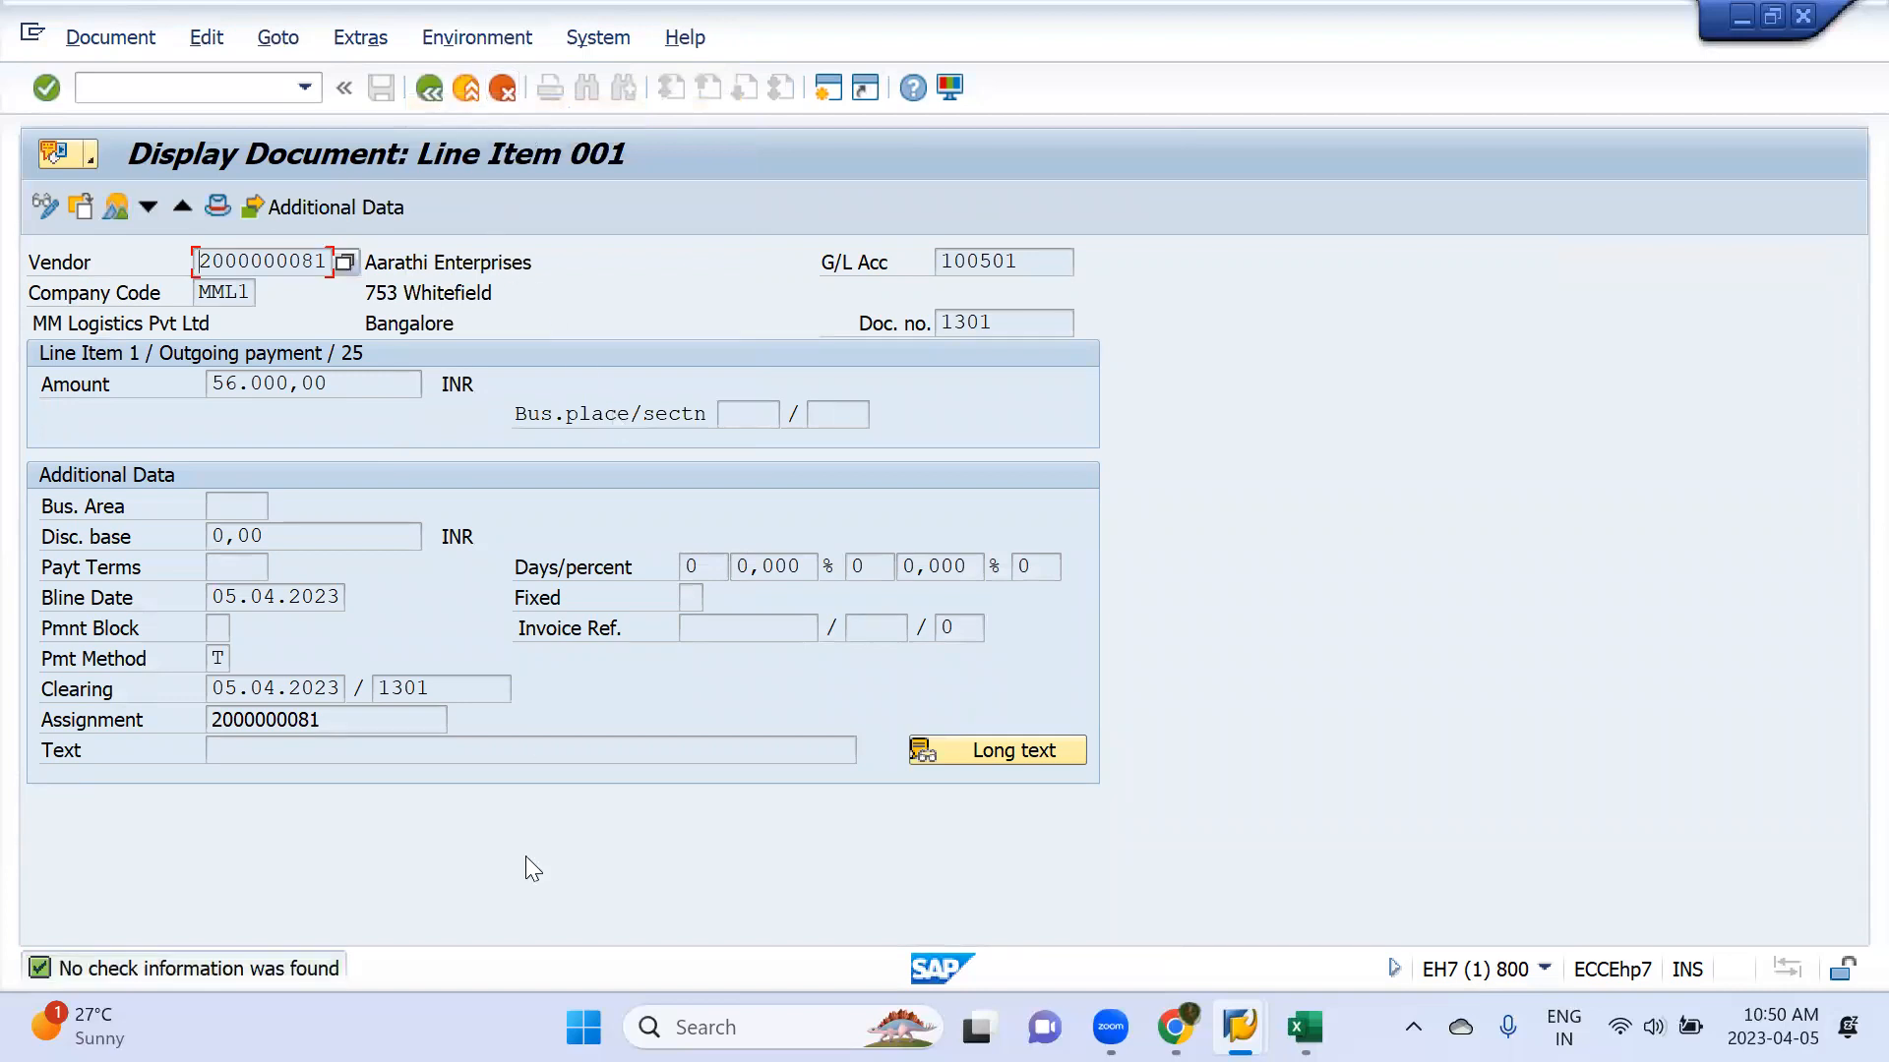
left_click(427, 91)
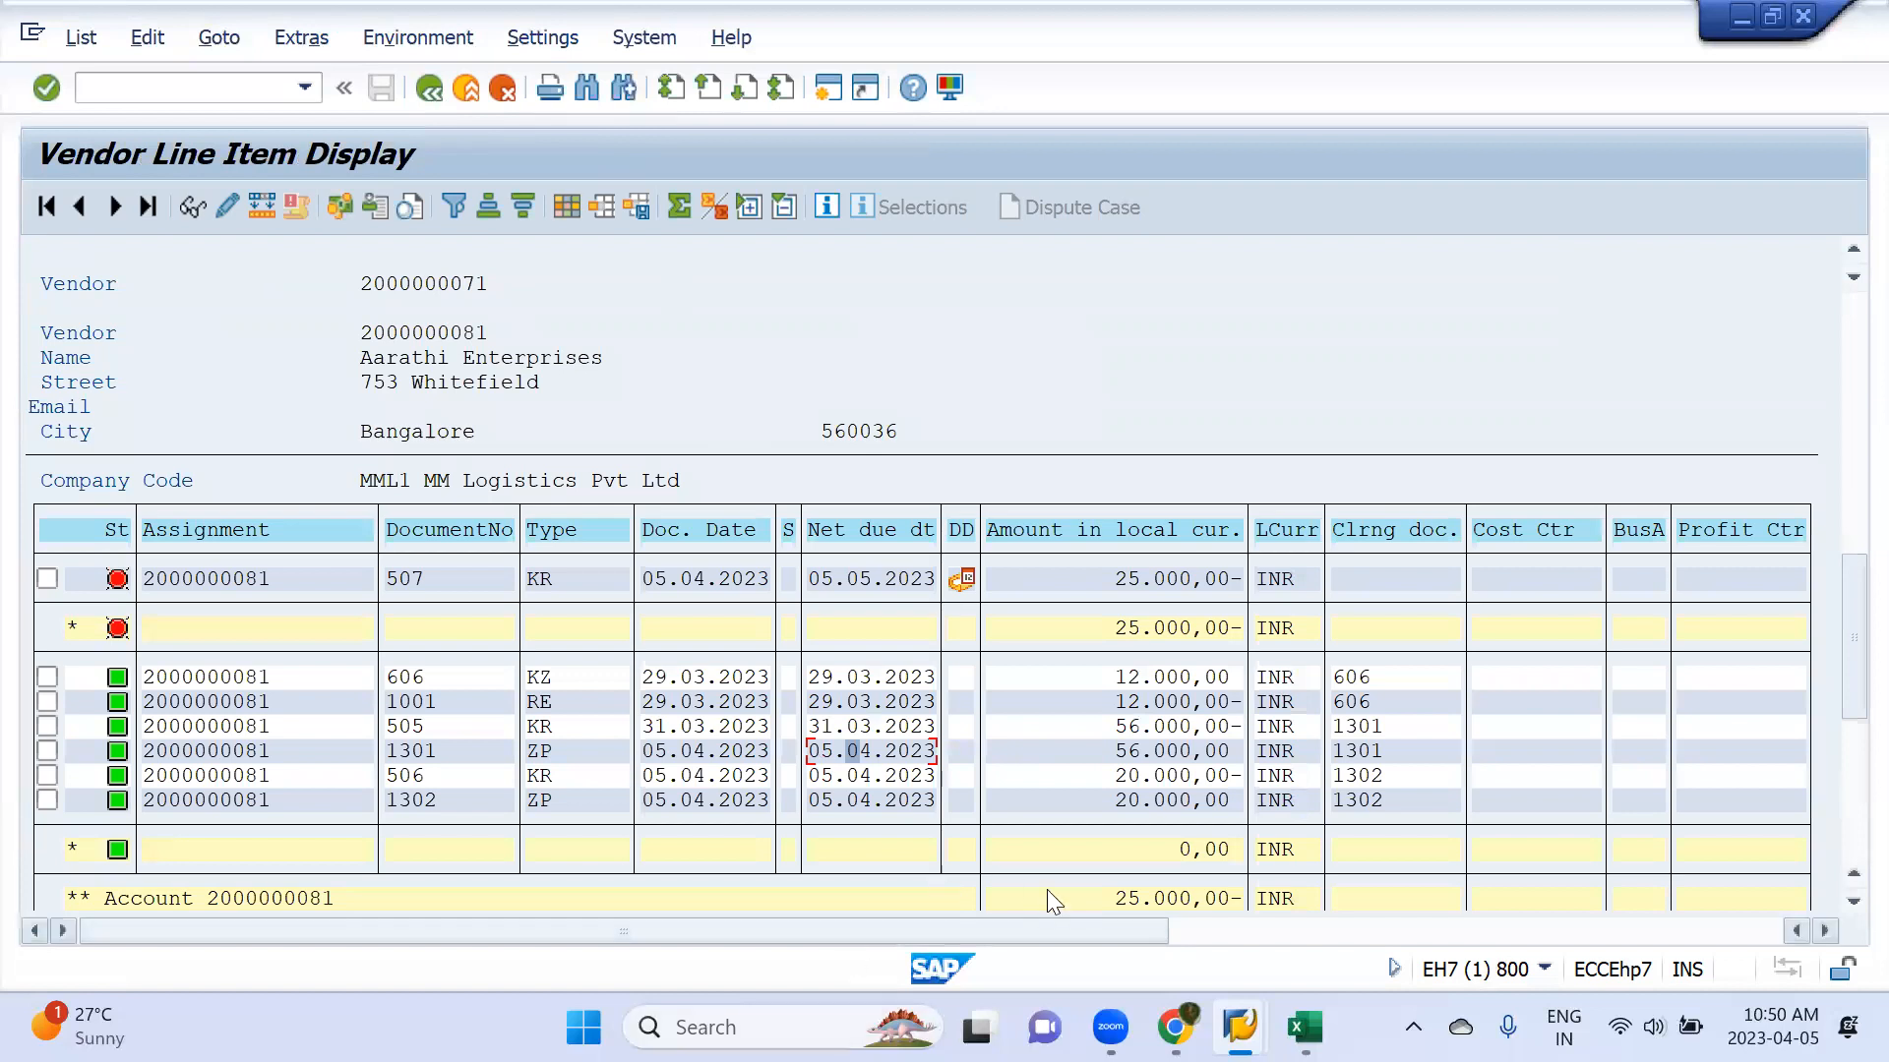
Open ZP payment document 1302, look up its check information and return to the vendor line items
double_click(844, 800)
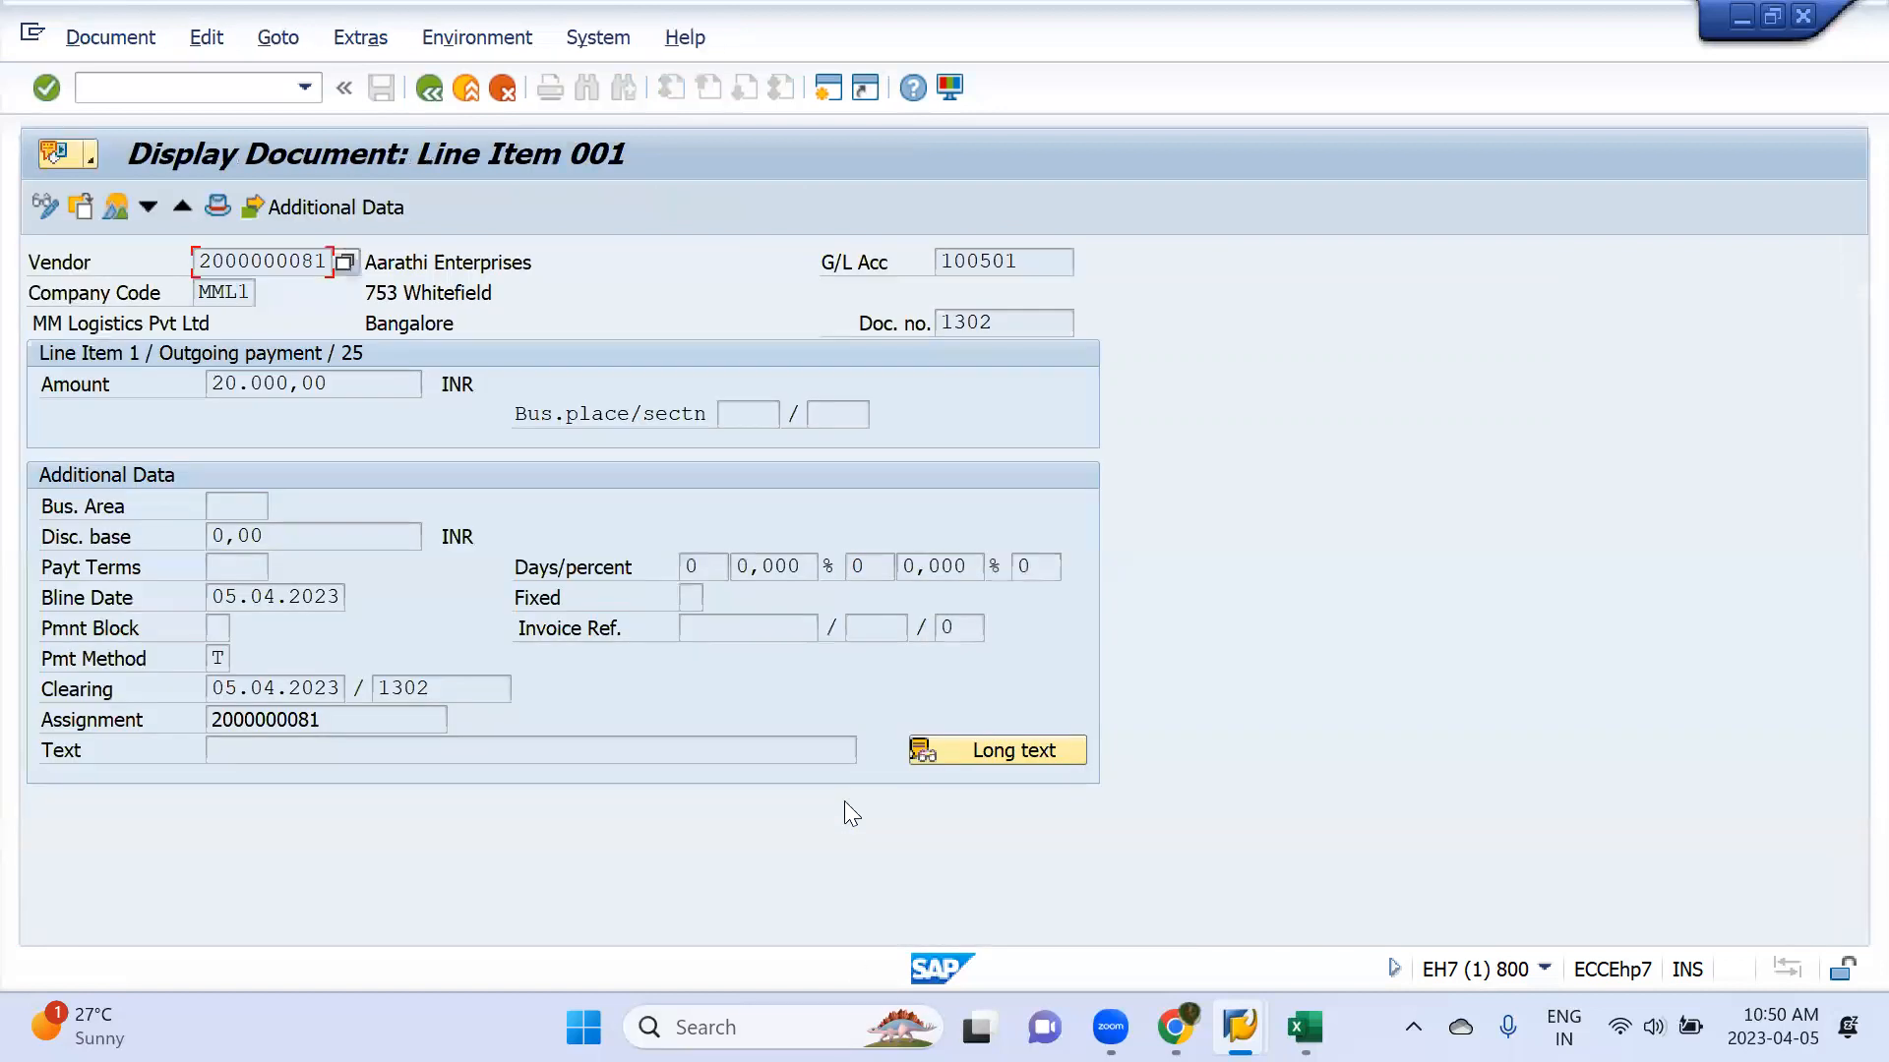
left_click(471, 41)
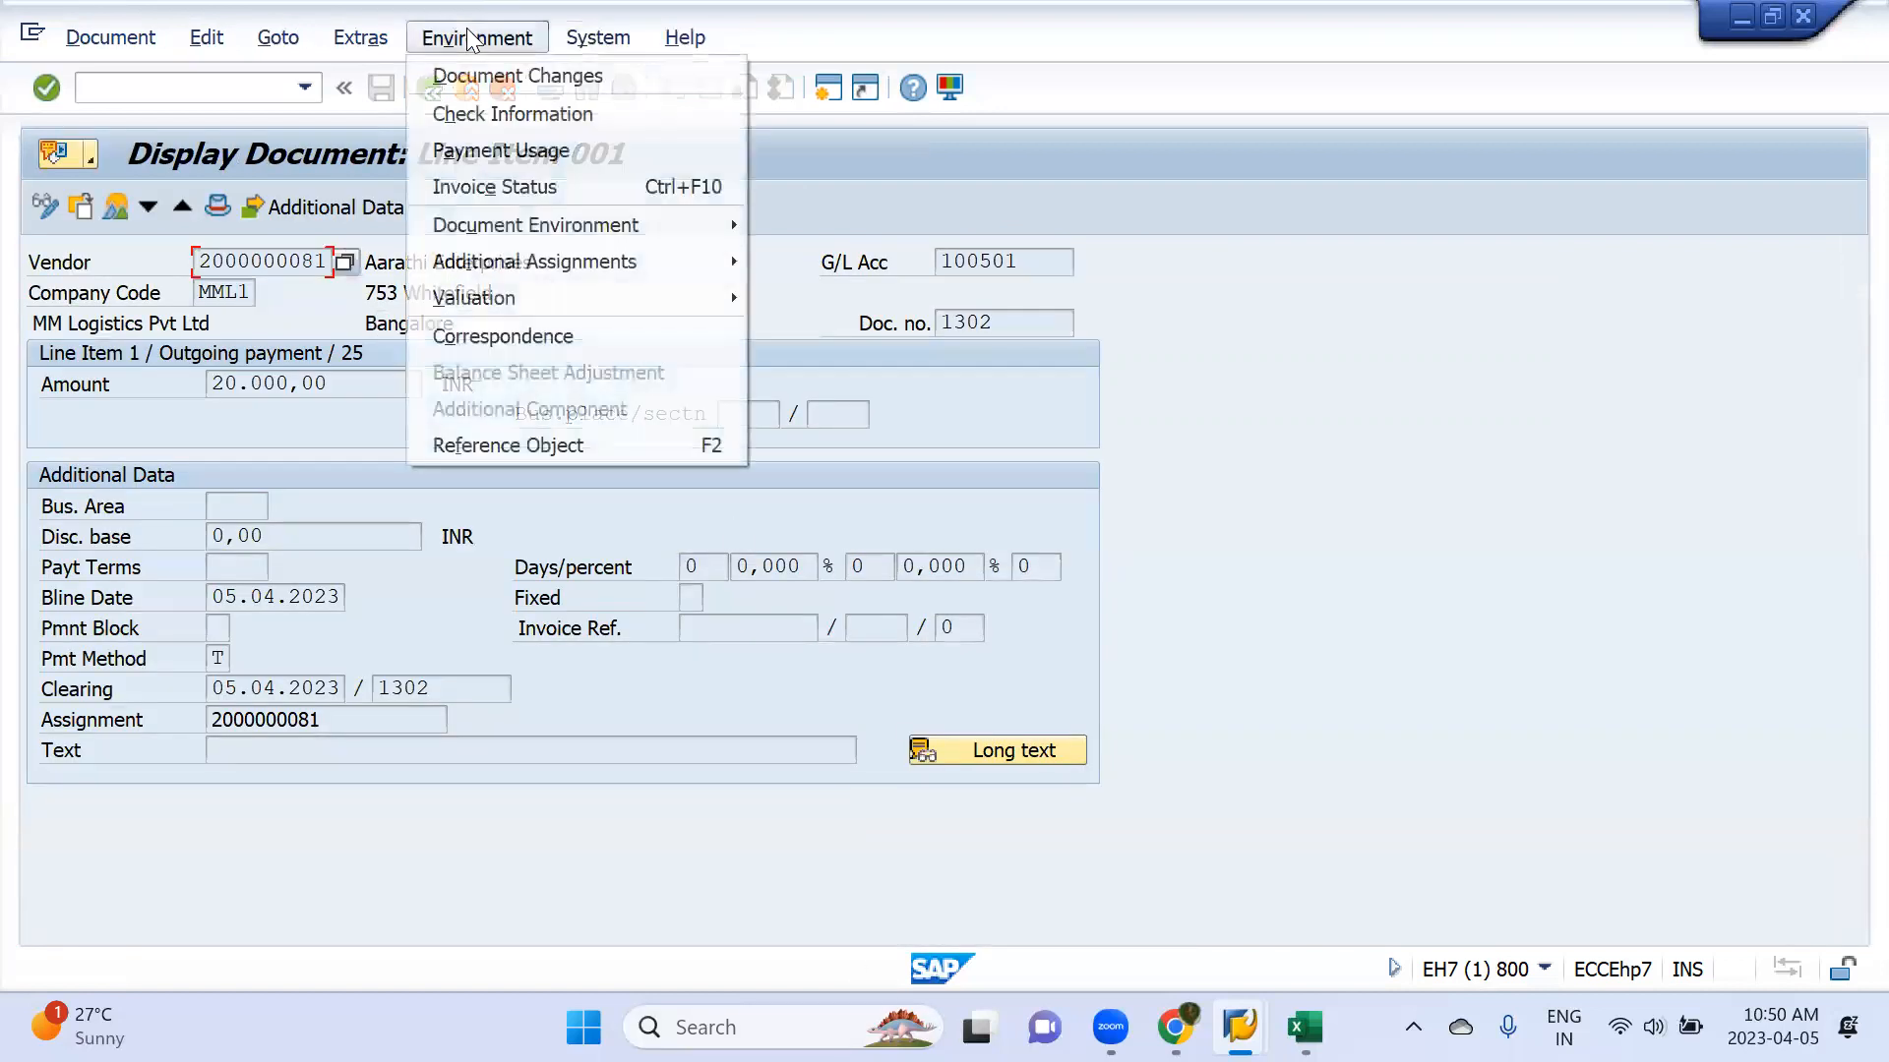
left_click(506, 120)
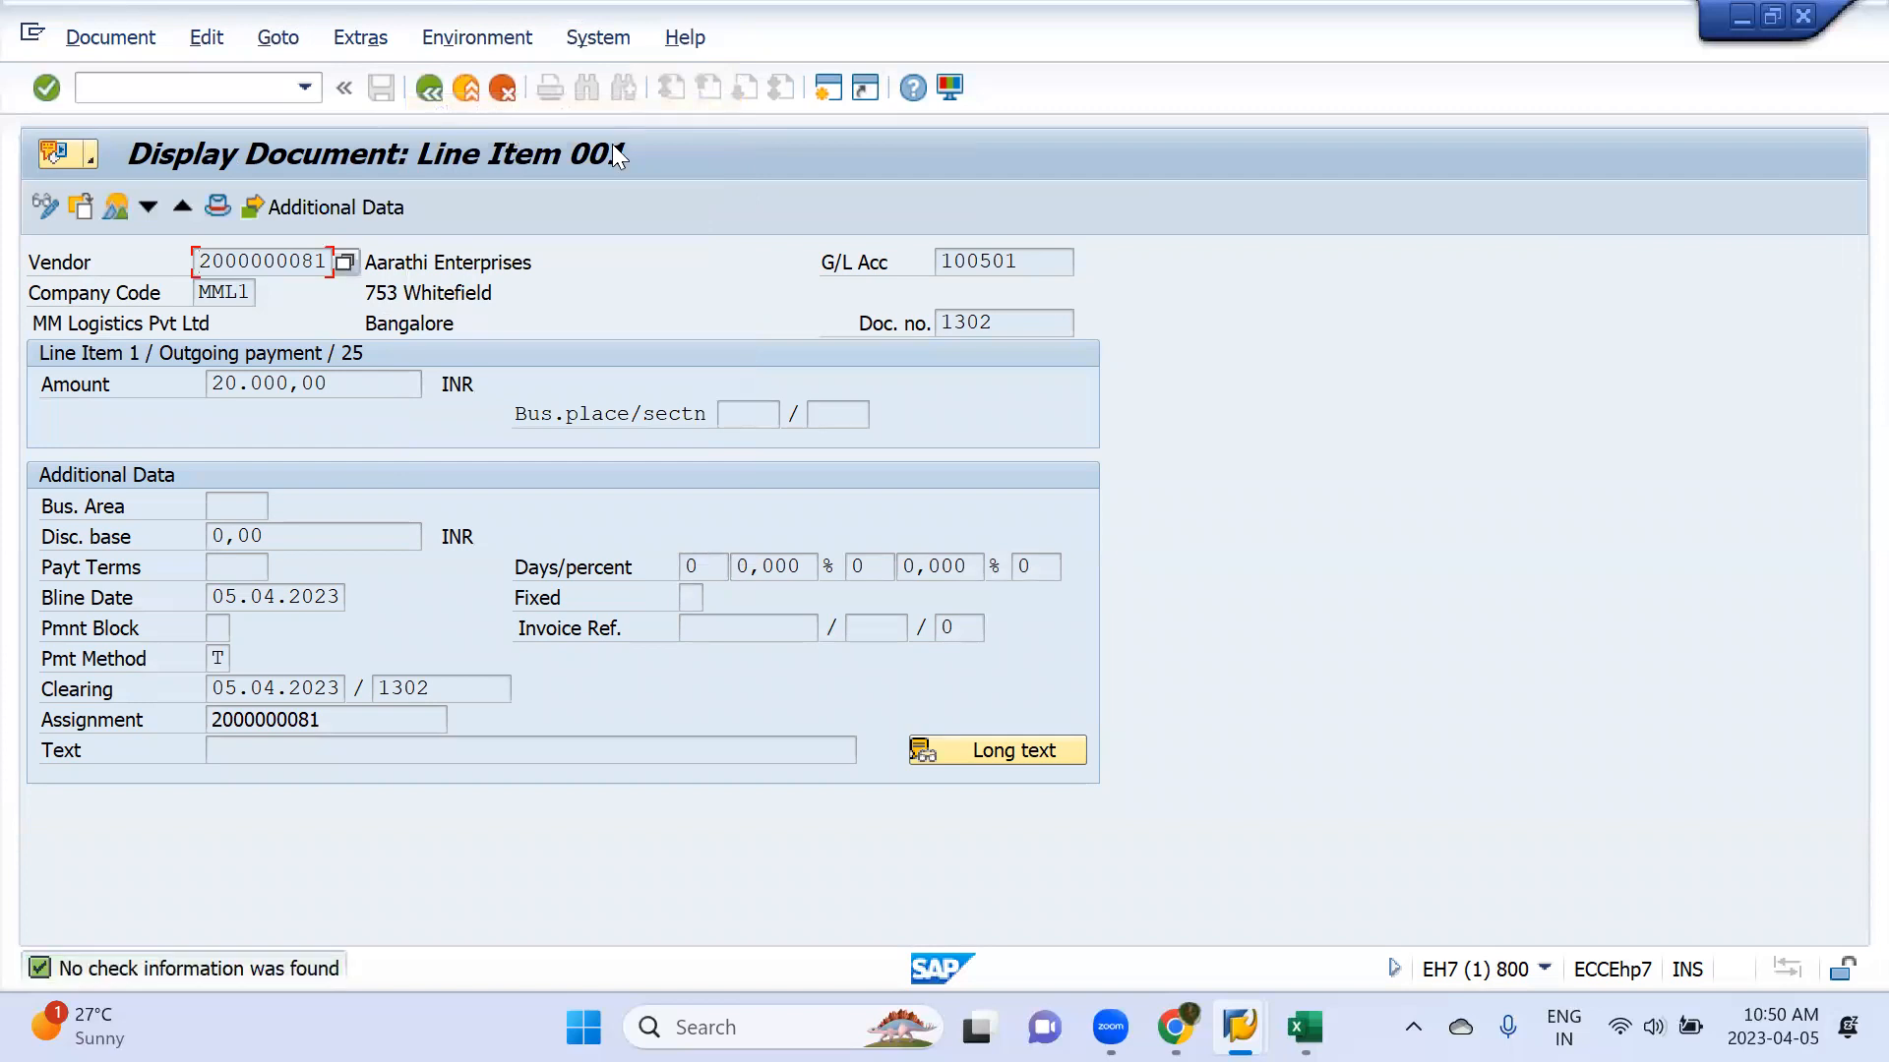
left_click(430, 91)
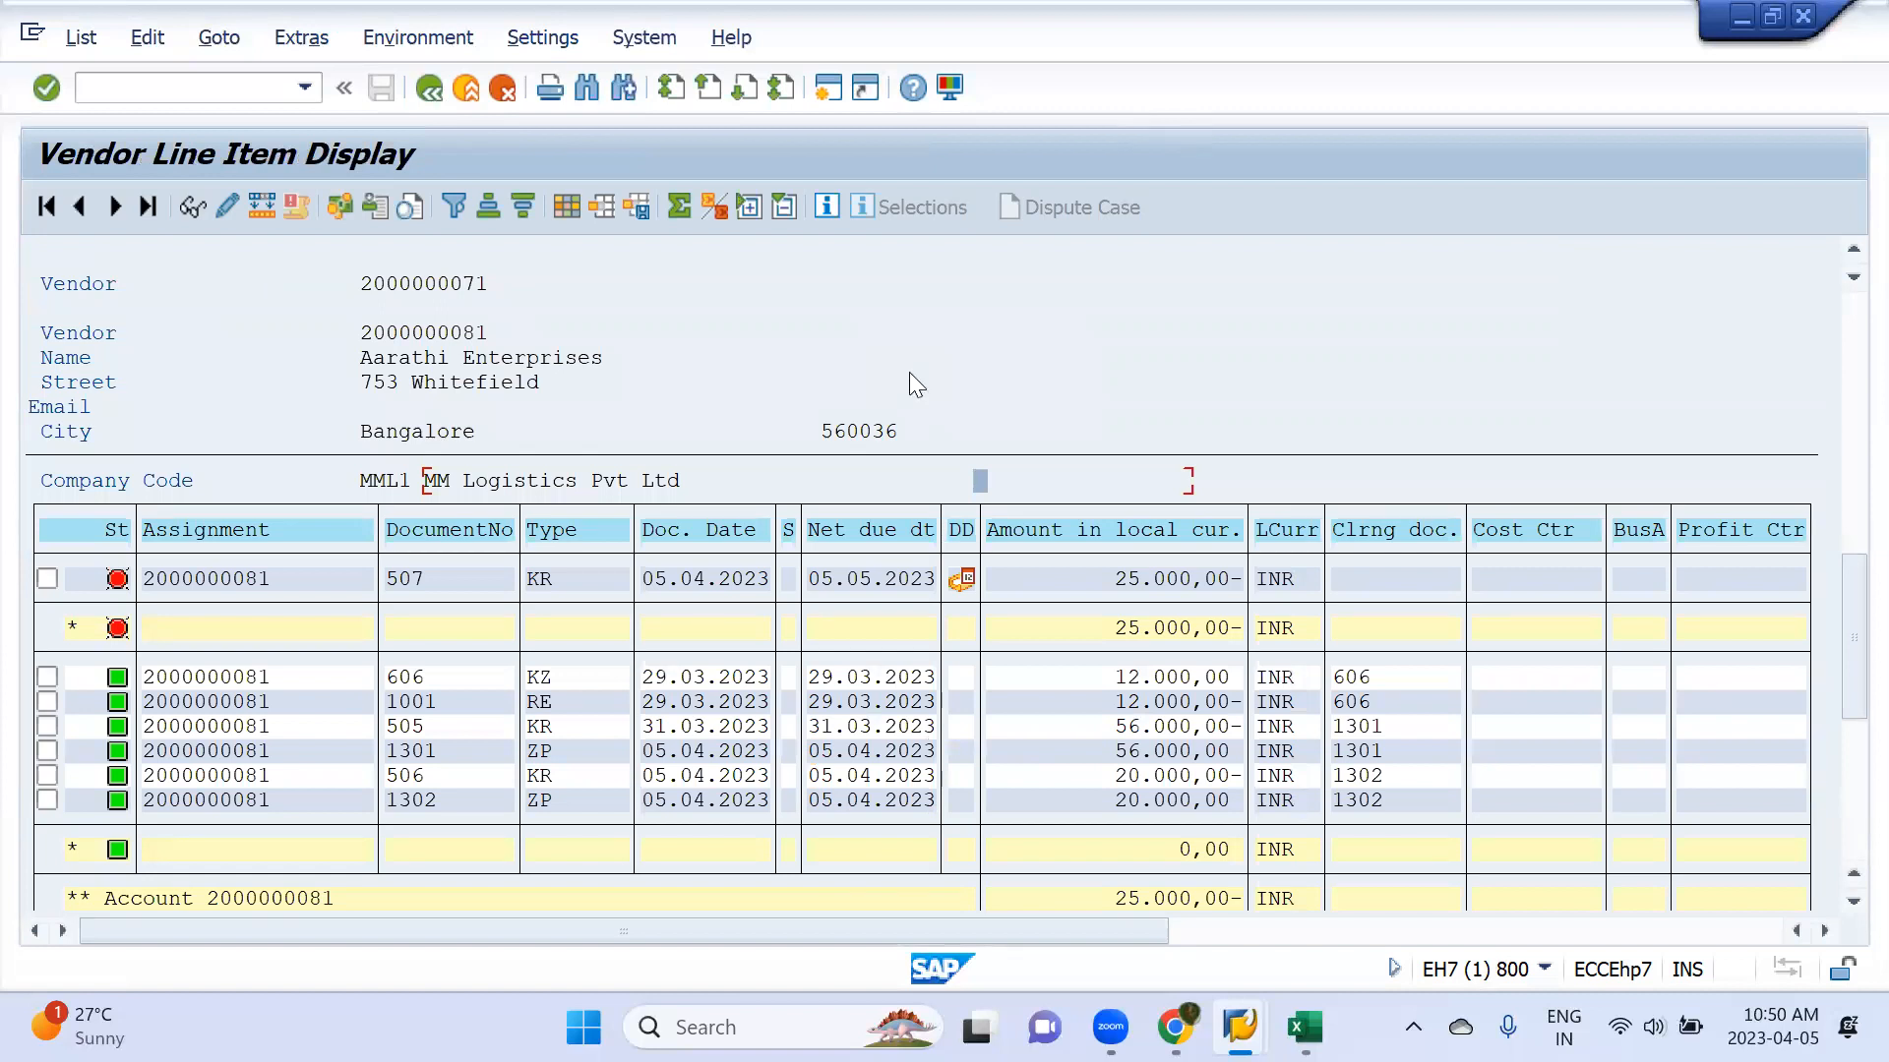
Switch to the Google Meet call and admit the waiting participant
key("alt+Tab")
left_click(1269, 471)
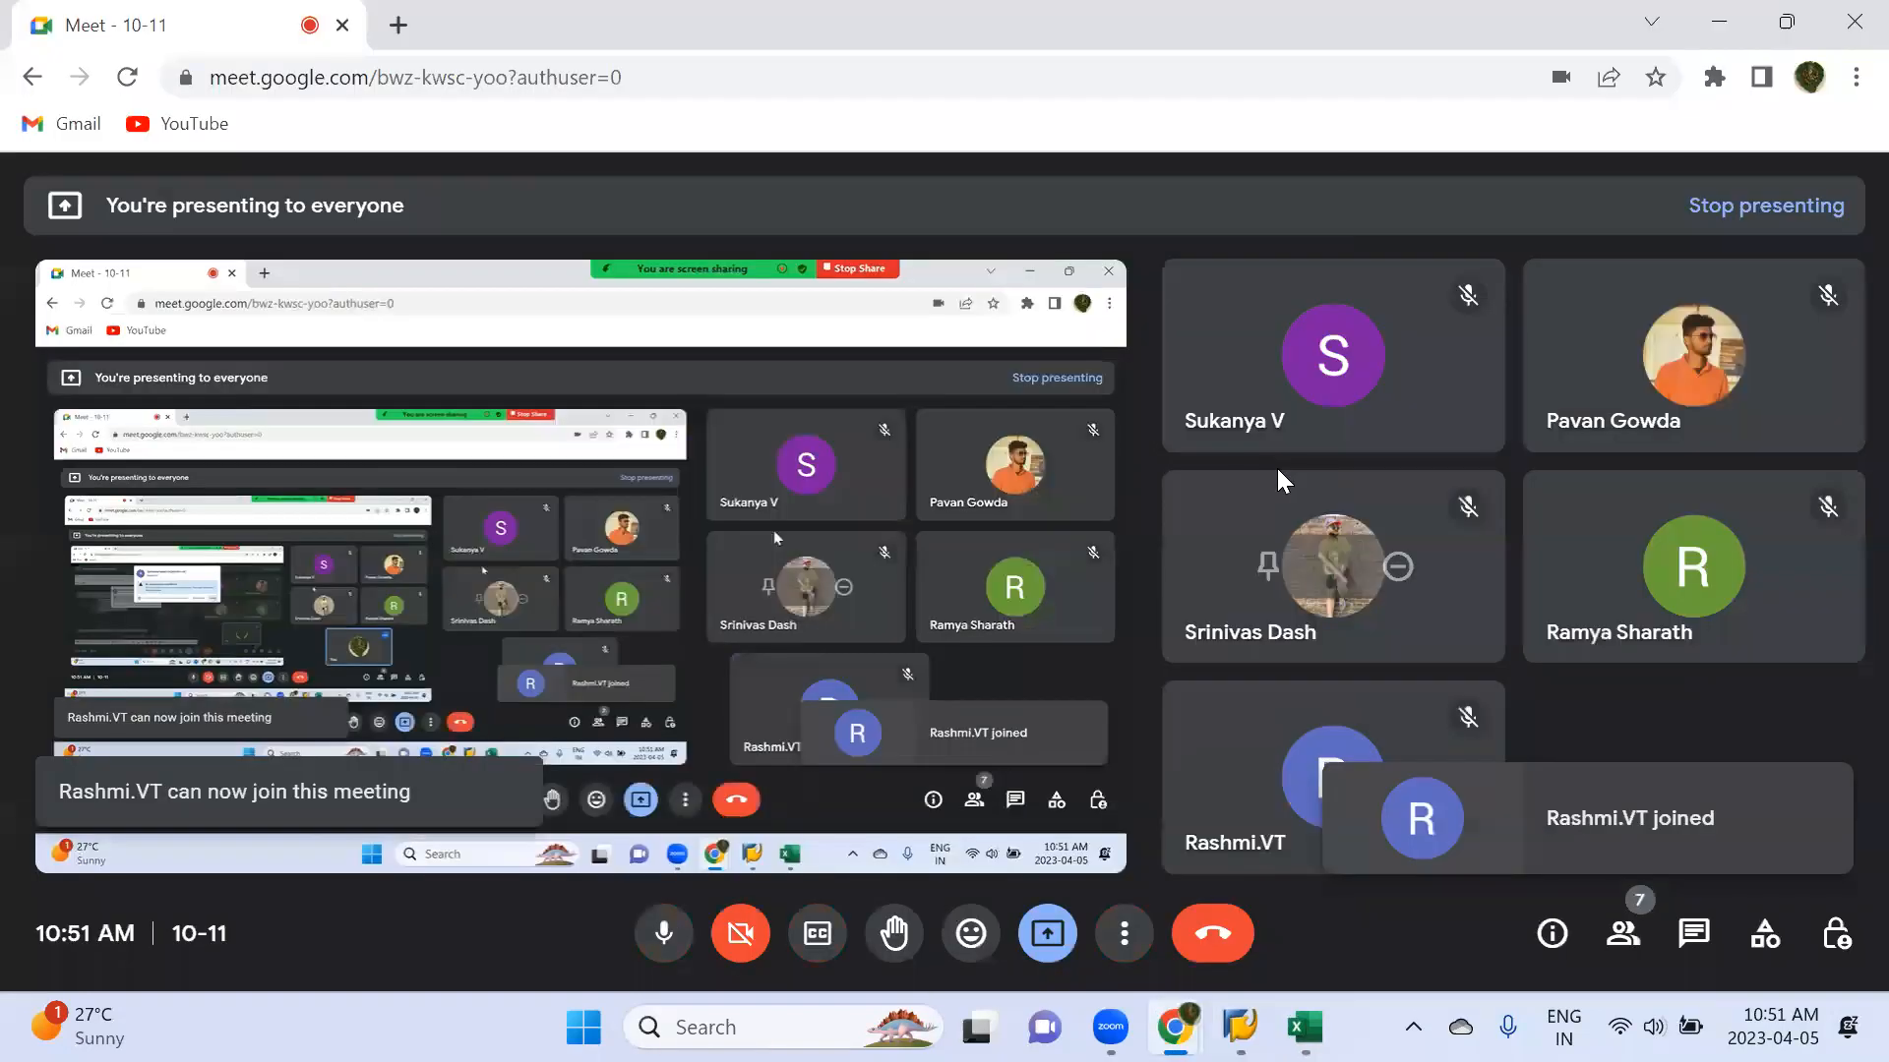